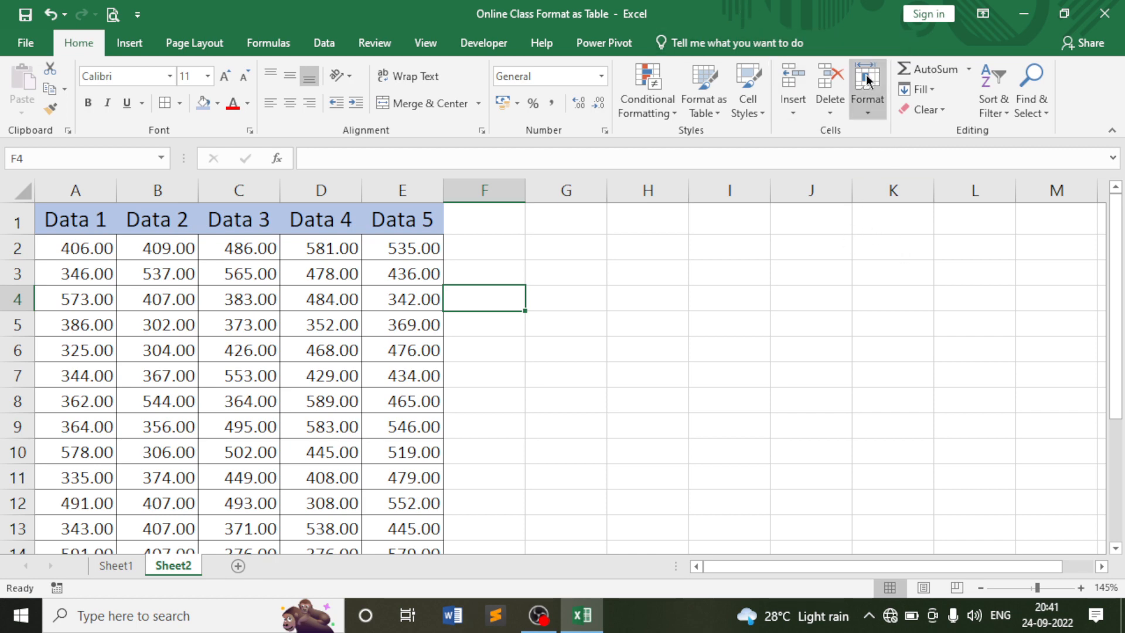
Select the Data 1–Data 5 header row and step through the first row of values.
{"action": "left_click", "coordinate": [536, 261]}
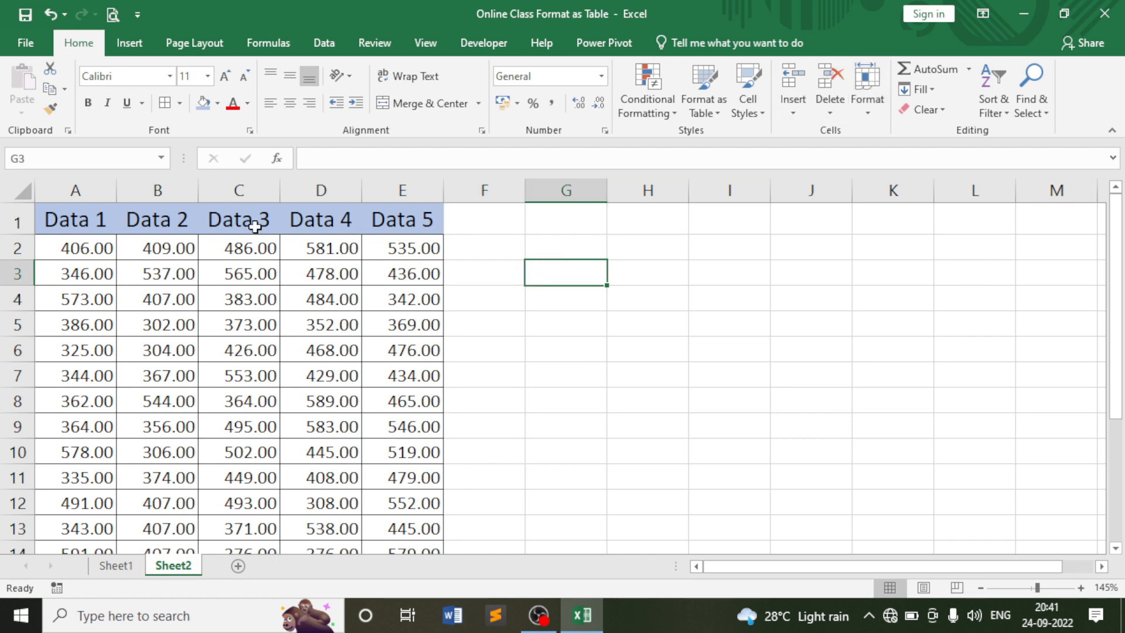
{"action": "left_click_drag", "start_coordinate": [76, 221], "coordinate": [403, 231]}
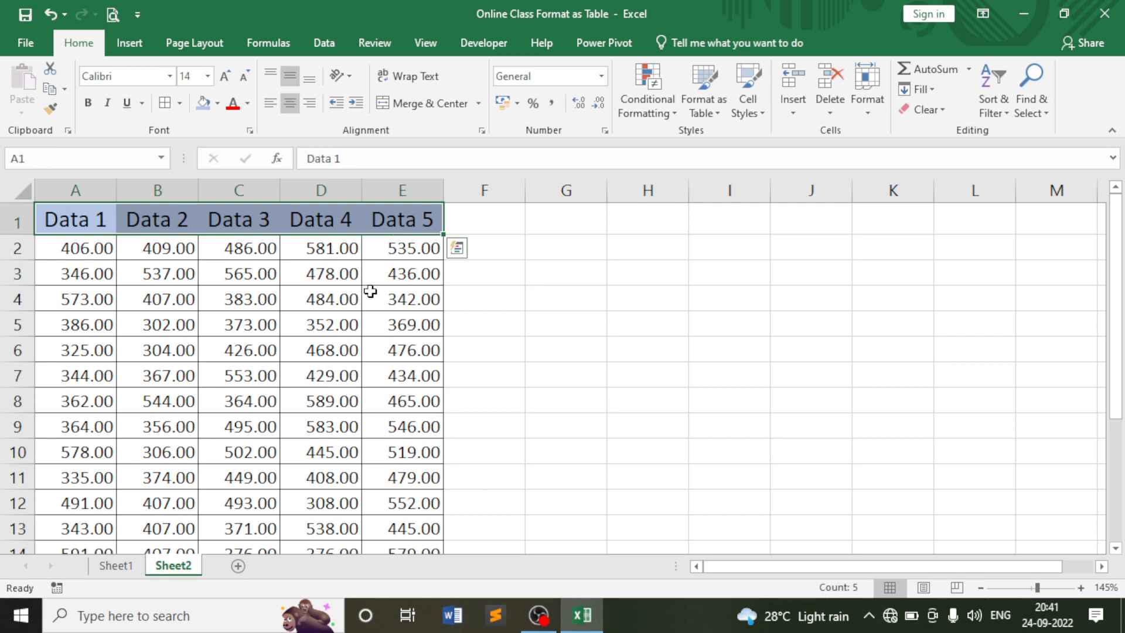
{"action": "left_click", "coordinate": [103, 255]}
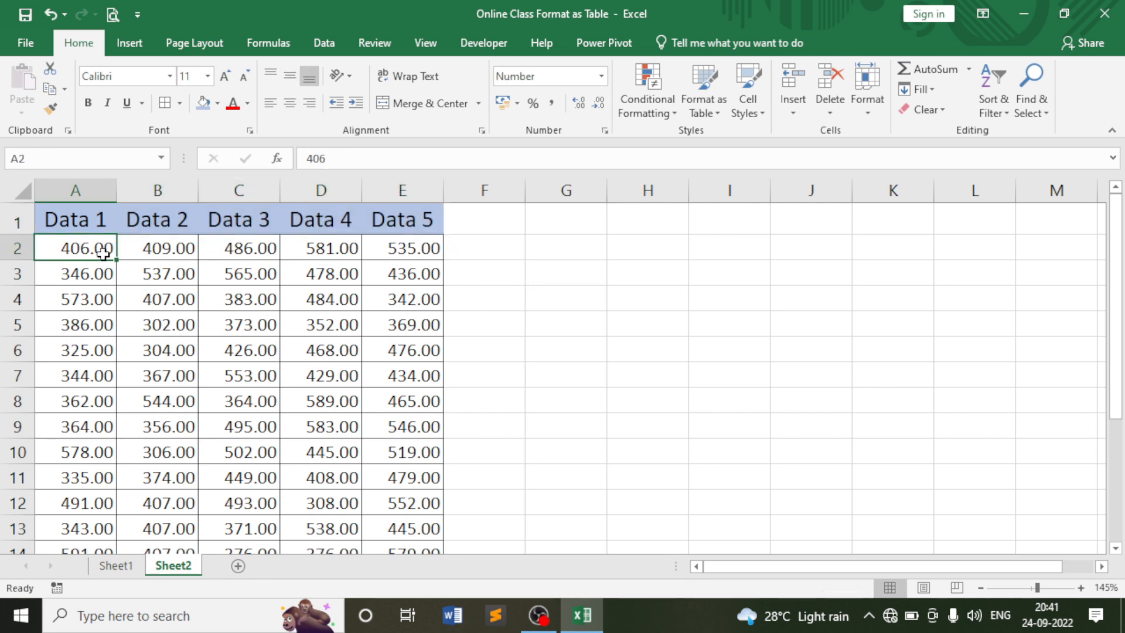
{"action": "left_click", "coordinate": [165, 249]}
{"action": "left_click", "coordinate": [246, 248]}
{"action": "left_click", "coordinate": [398, 249]}
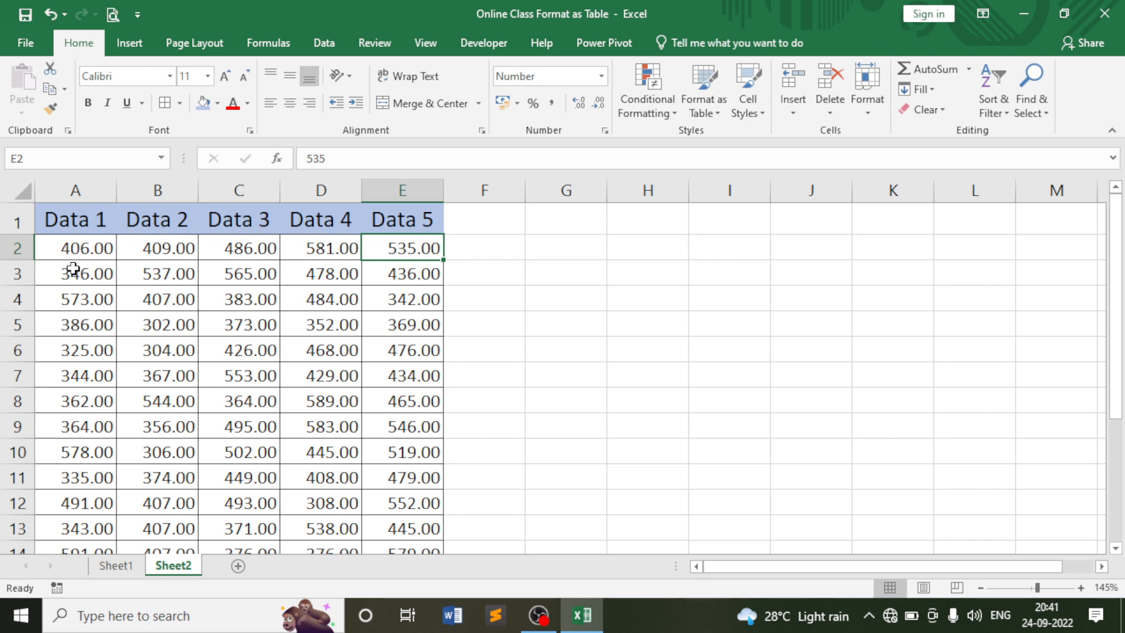
{"action": "scroll", "coordinate": [78, 260], "scroll_direction": "down", "scroll_amount": 2}
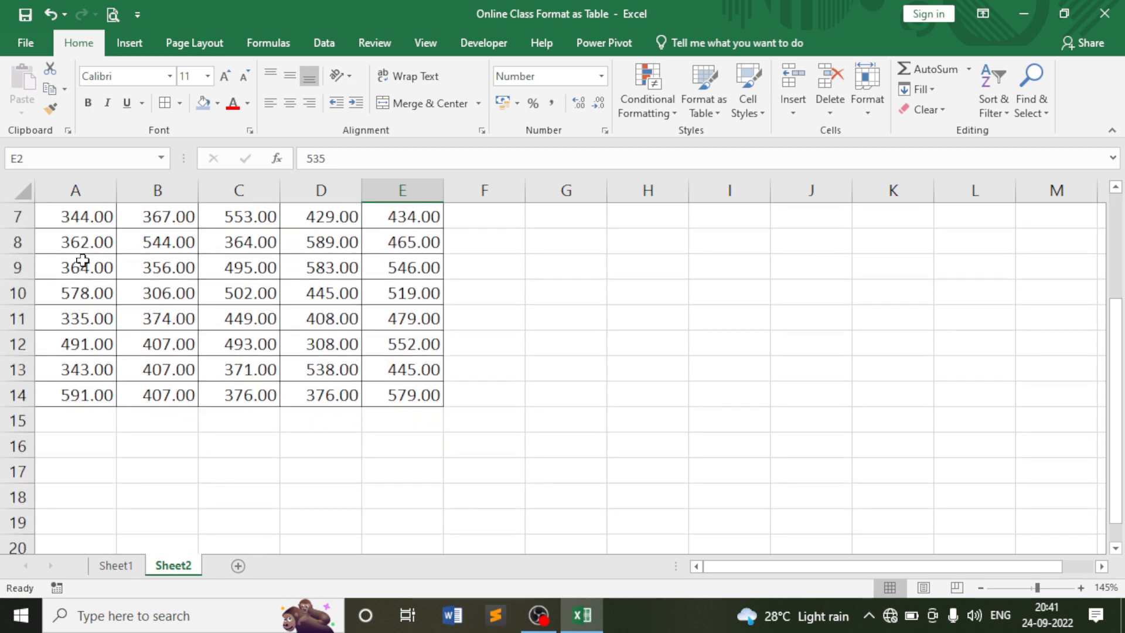
{"action": "scroll", "coordinate": [83, 261], "scroll_direction": "down", "scroll_amount": 2}
{"action": "scroll", "coordinate": [93, 282], "scroll_direction": "up", "scroll_amount": 4}
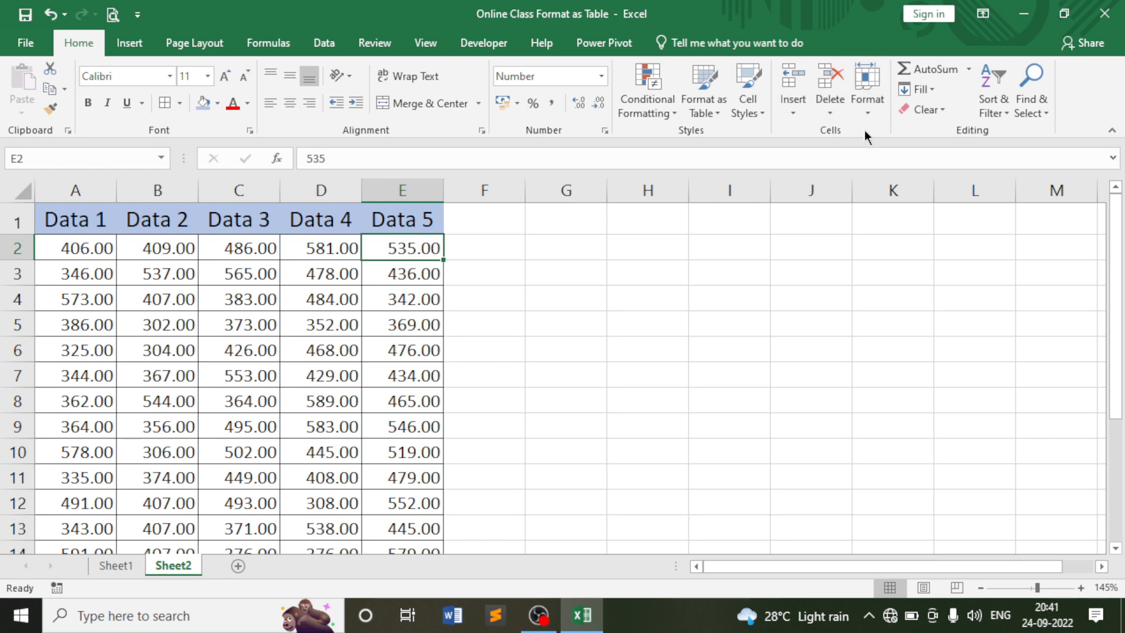
Look over the Insert, Delete and Format options of the Cells group without applying any.
{"action": "left_click", "coordinate": [796, 104]}
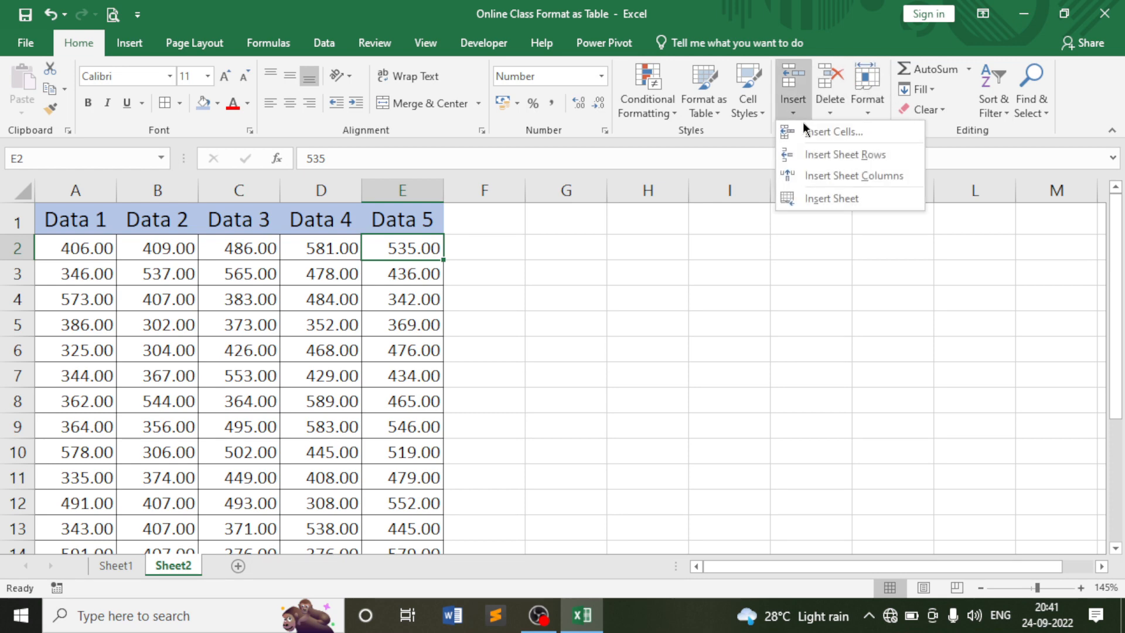
{"action": "left_click", "coordinate": [830, 107]}
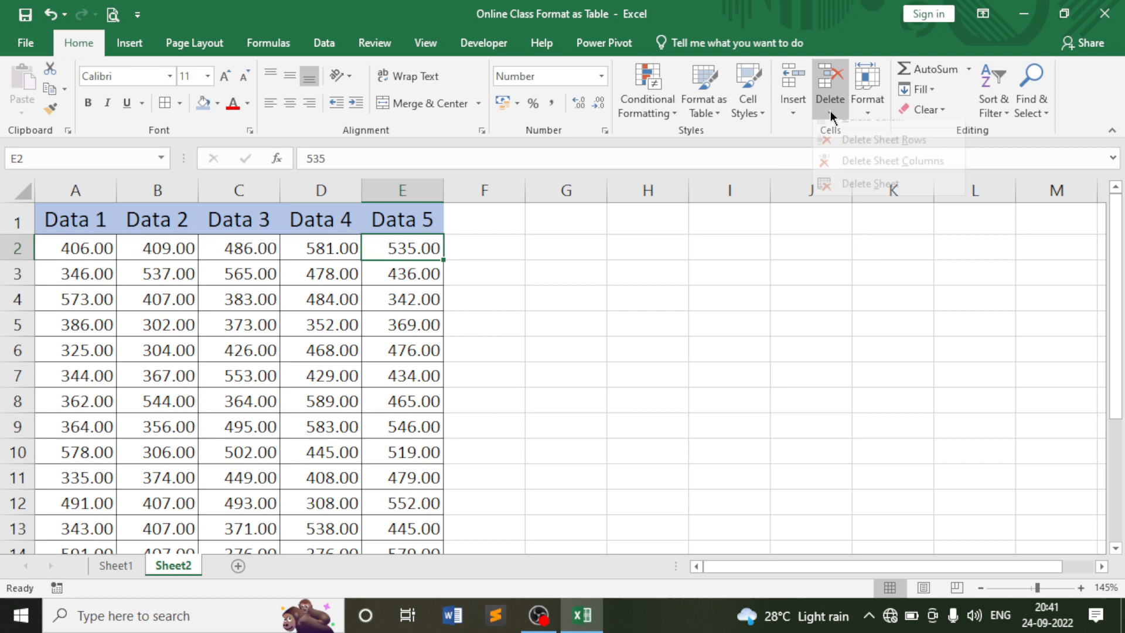
{"action": "left_click", "coordinate": [872, 109]}
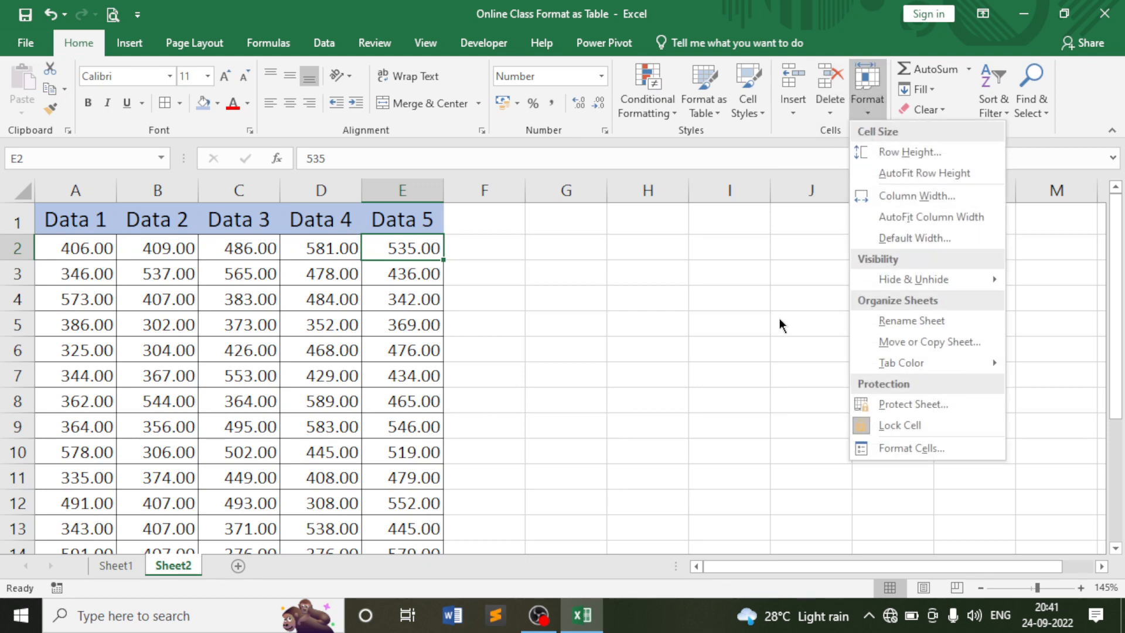
{"action": "left_click", "coordinate": [768, 302]}
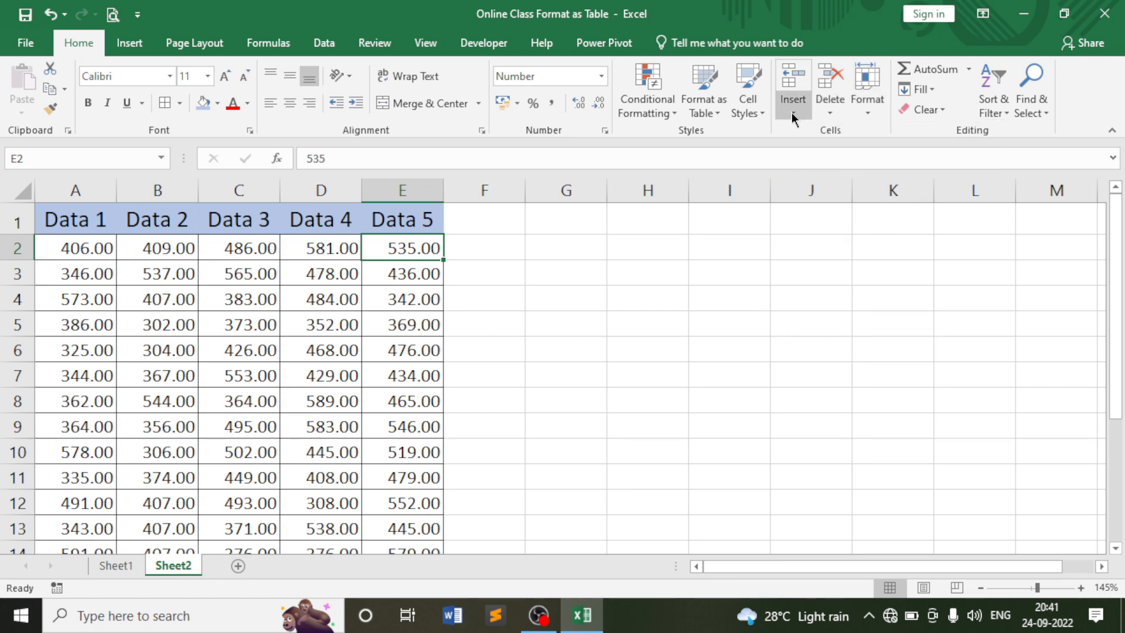
Select the whole Data 3 column and insert a blank column before it.
{"action": "left_click", "coordinate": [515, 296]}
{"action": "left_click", "coordinate": [417, 248]}
{"action": "left_click", "coordinate": [334, 258]}
{"action": "left_click", "coordinate": [236, 240]}
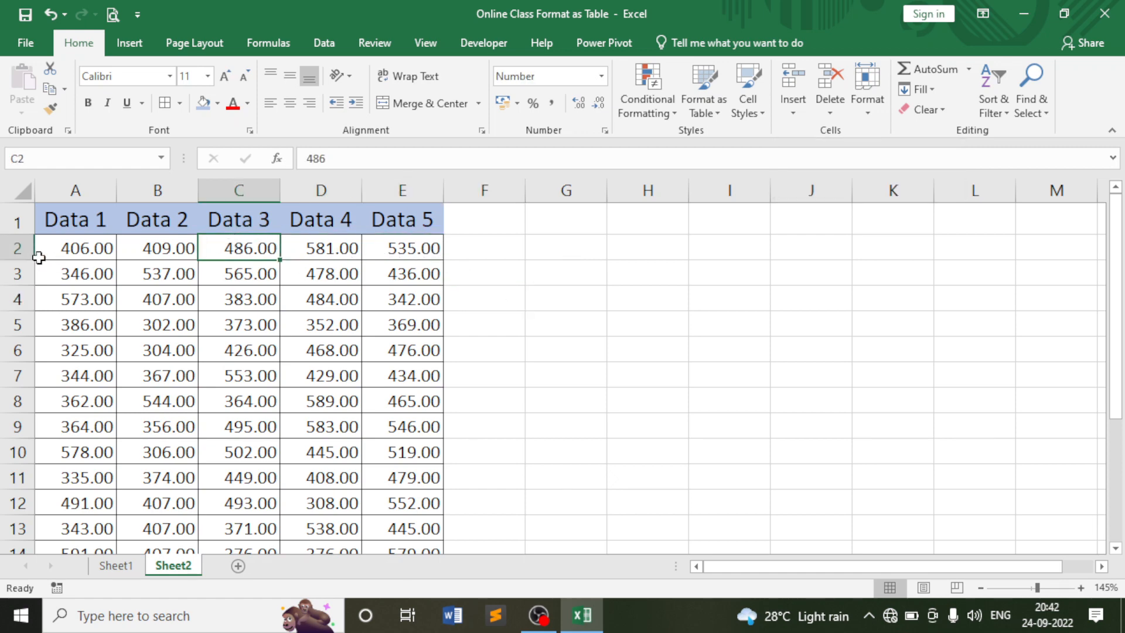
{"action": "left_click", "coordinate": [244, 221]}
{"action": "left_click", "coordinate": [181, 221]}
{"action": "left_click", "coordinate": [244, 219]}
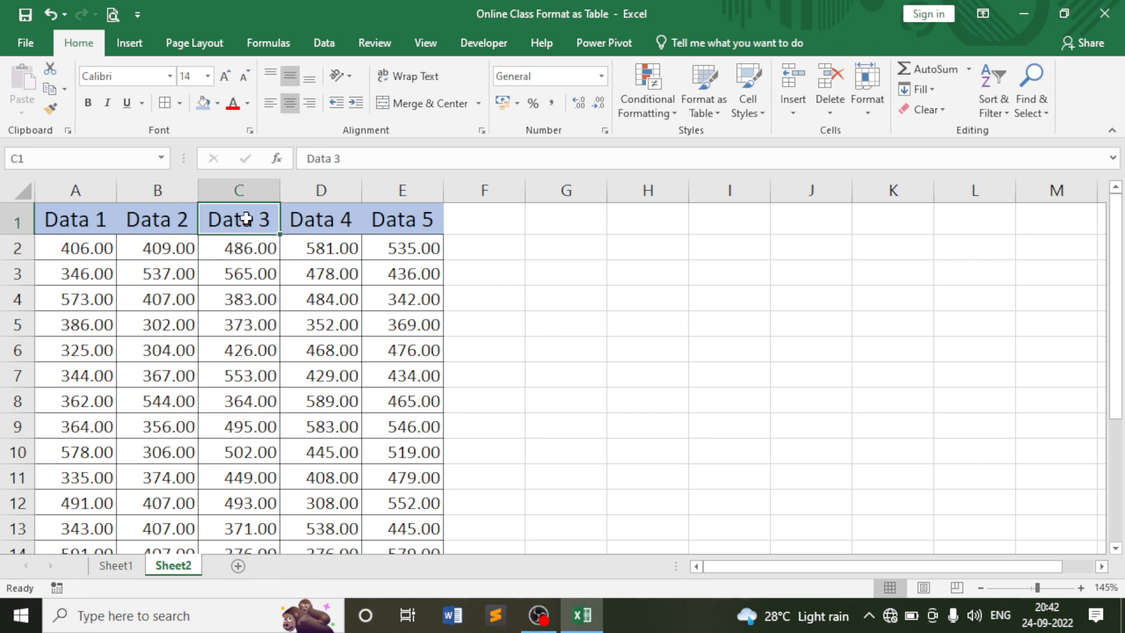
{"action": "left_click", "coordinate": [177, 224]}
{"action": "left_click", "coordinate": [217, 222]}
{"action": "left_click", "coordinate": [185, 222]}
{"action": "left_click", "coordinate": [235, 225]}
{"action": "left_click", "coordinate": [250, 187]}
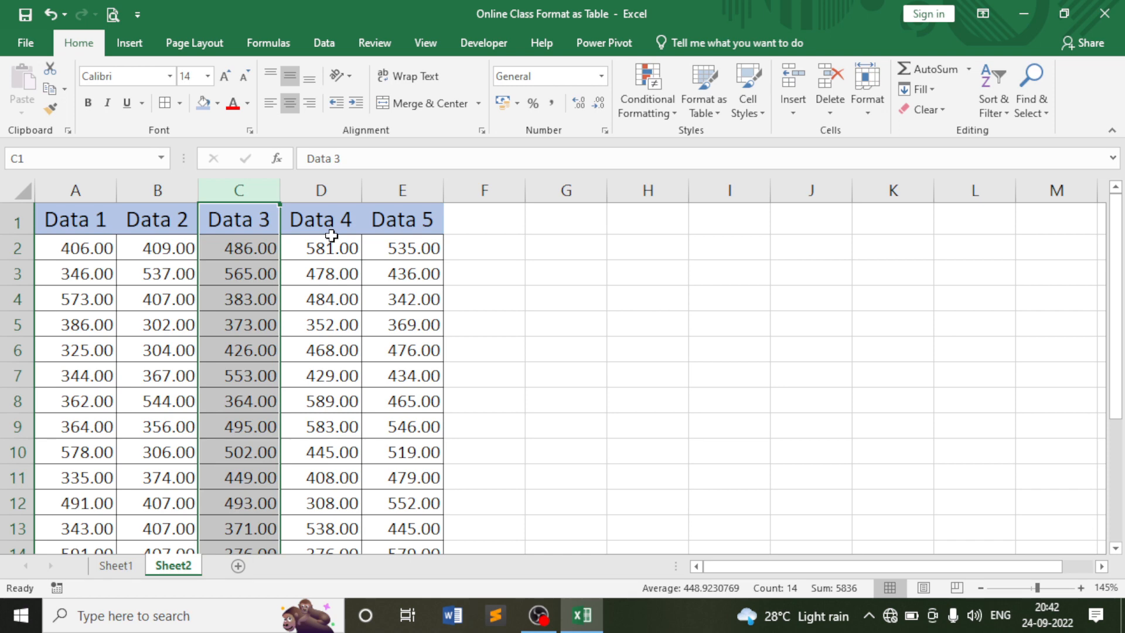
{"action": "key", "text": "ctrl+shift+plus"}
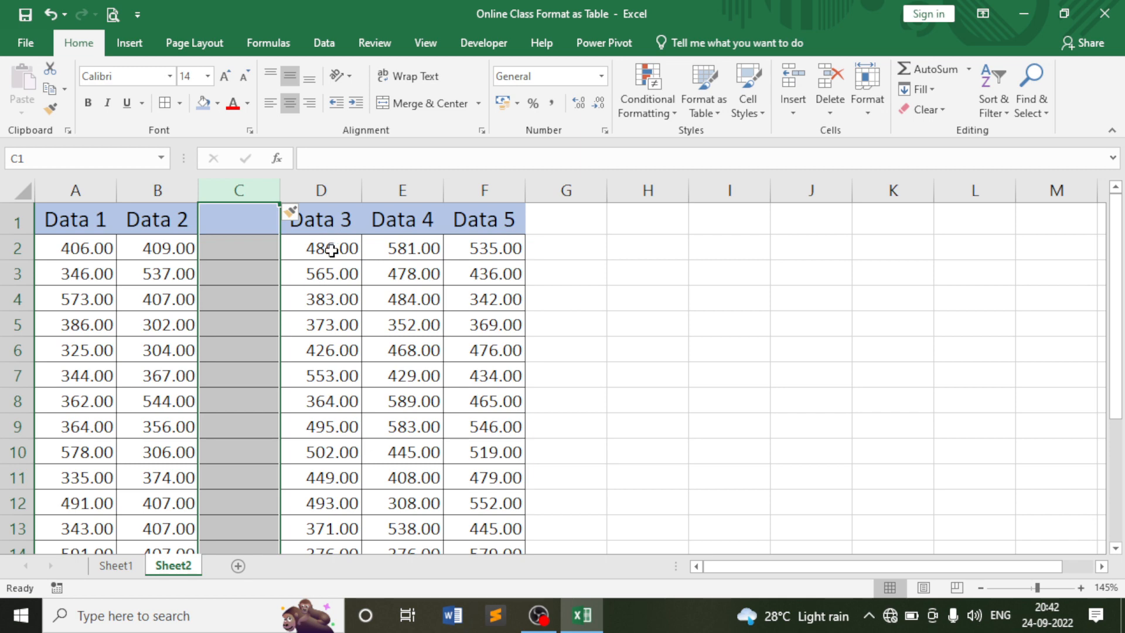
Insert a blank column before the Data 4 column.
{"action": "left_click", "coordinate": [332, 248]}
{"action": "left_click", "coordinate": [402, 272]}
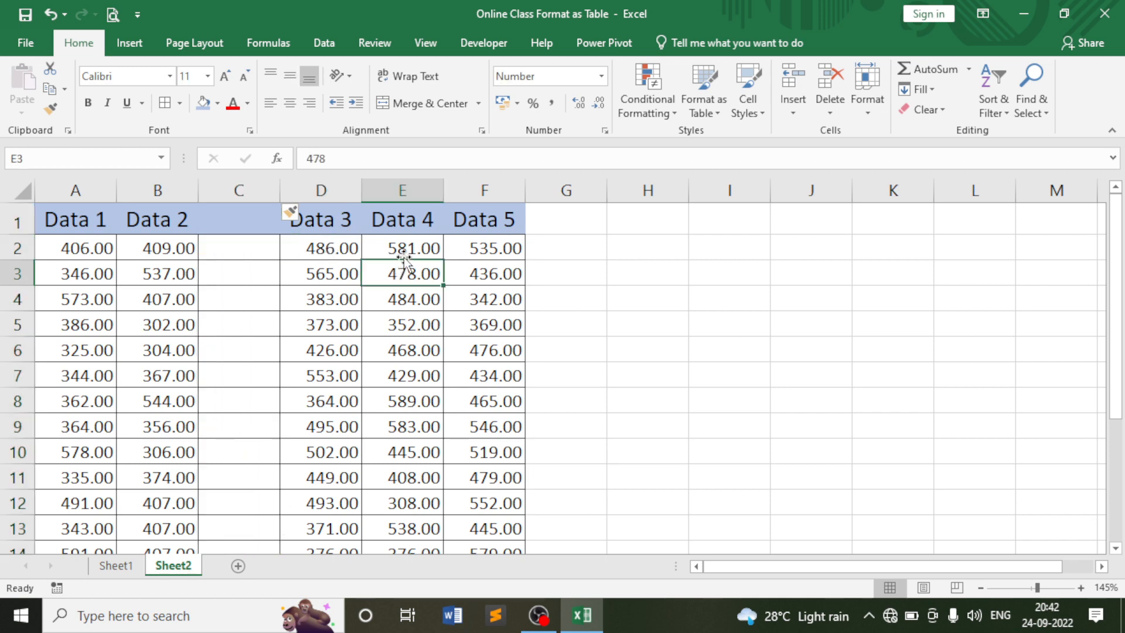
{"action": "left_click", "coordinate": [404, 251]}
{"action": "left_click", "coordinate": [476, 256]}
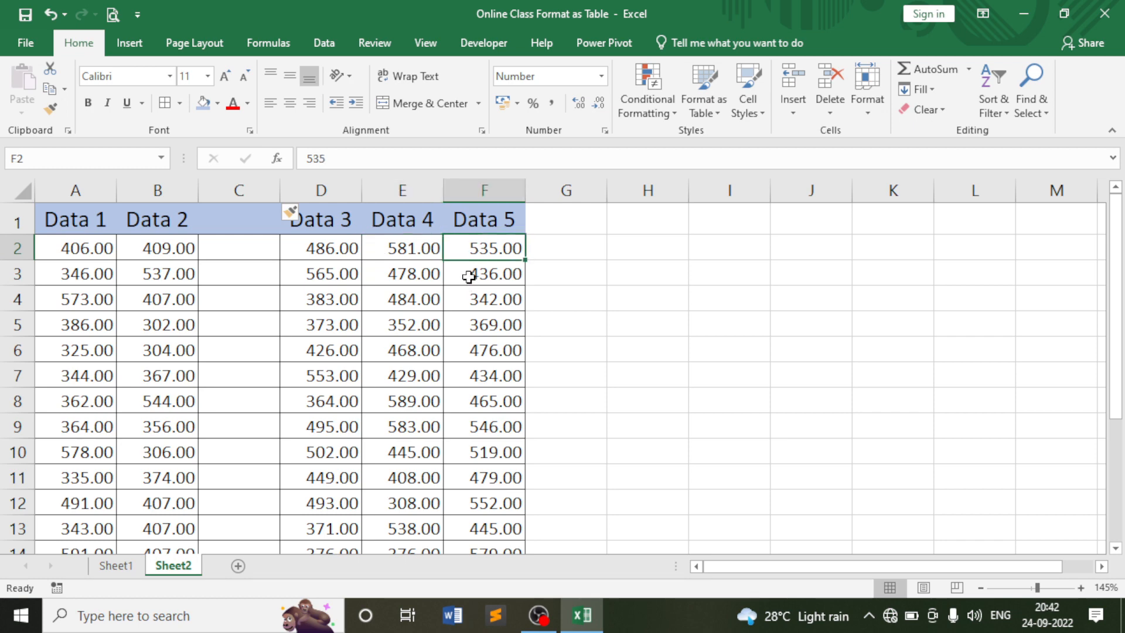
{"action": "left_click", "coordinate": [469, 280]}
{"action": "left_click", "coordinate": [325, 268]}
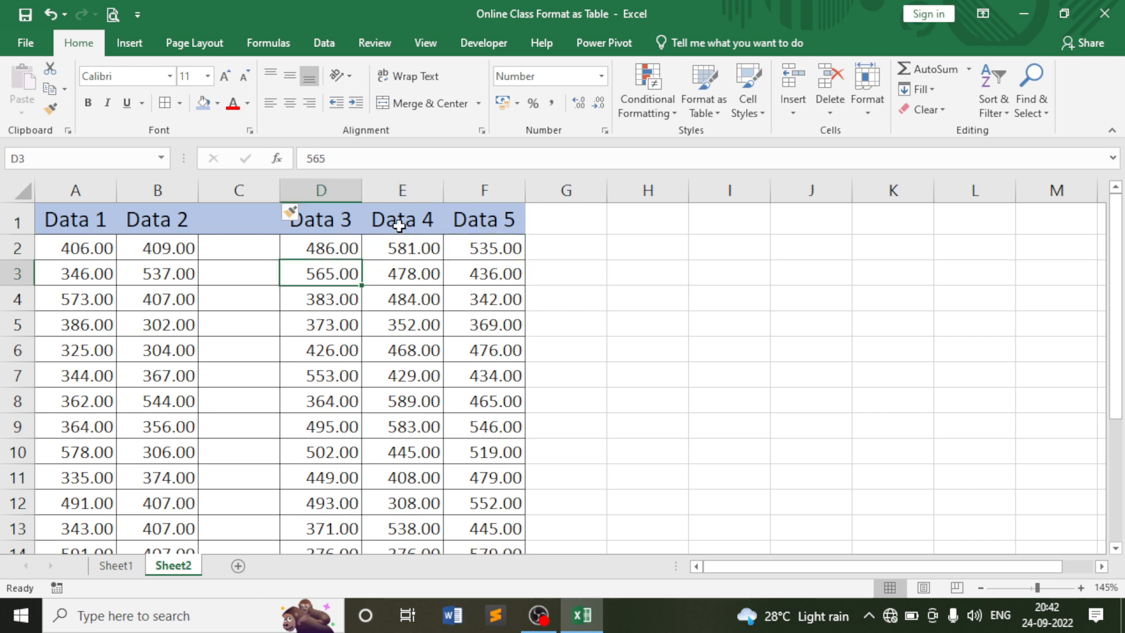
{"action": "left_click", "coordinate": [403, 190]}
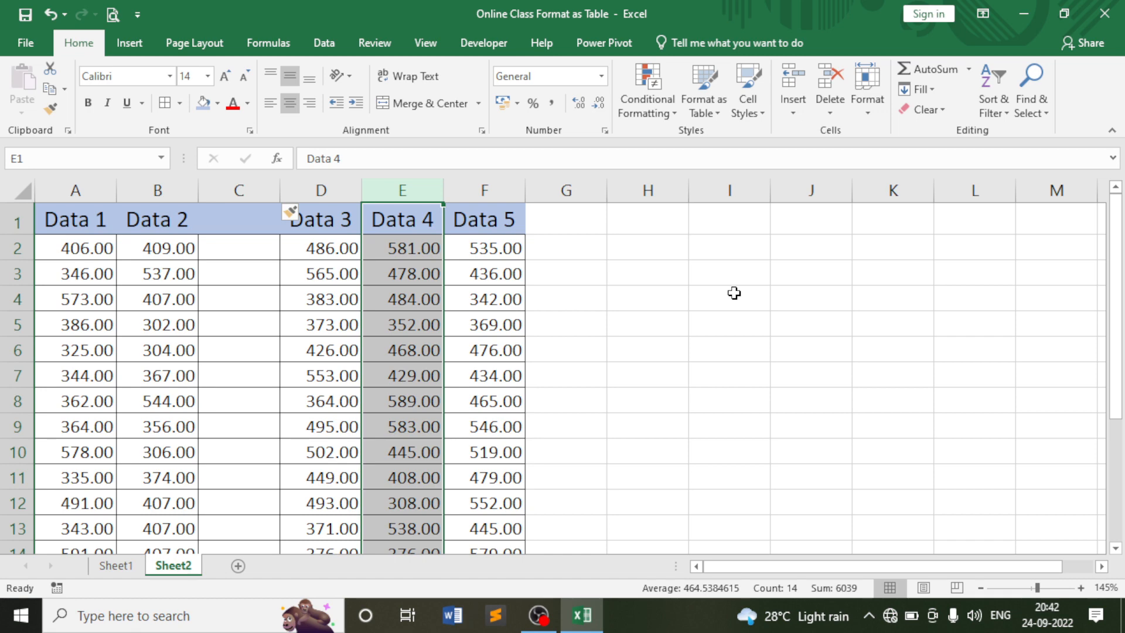
{"action": "key", "text": "ctrl+shift+equal"}
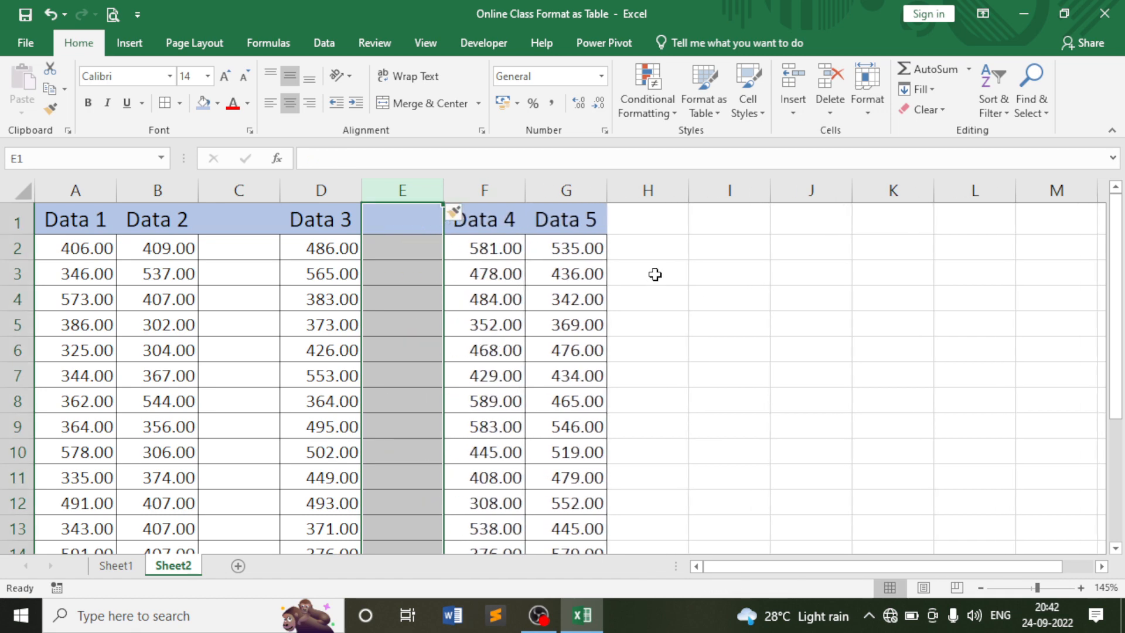
Delete the two empty inserted columns, C and D, restoring the table.
{"action": "left_click", "coordinate": [237, 253]}
{"action": "left_click", "coordinate": [252, 188]}
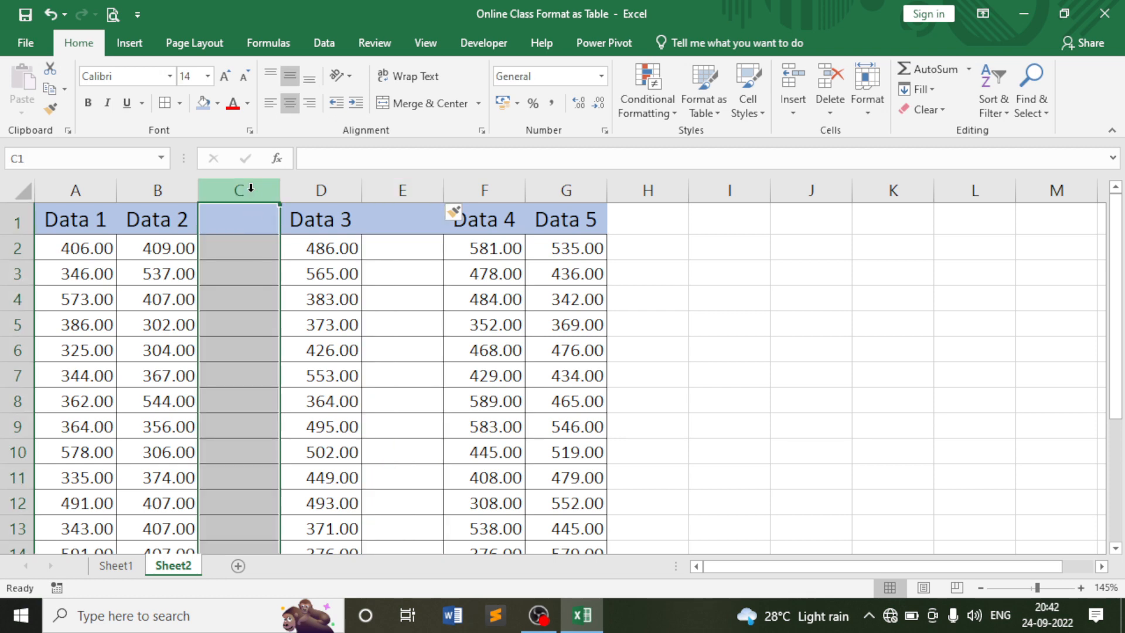
{"action": "key", "text": "ctrl+minus"}
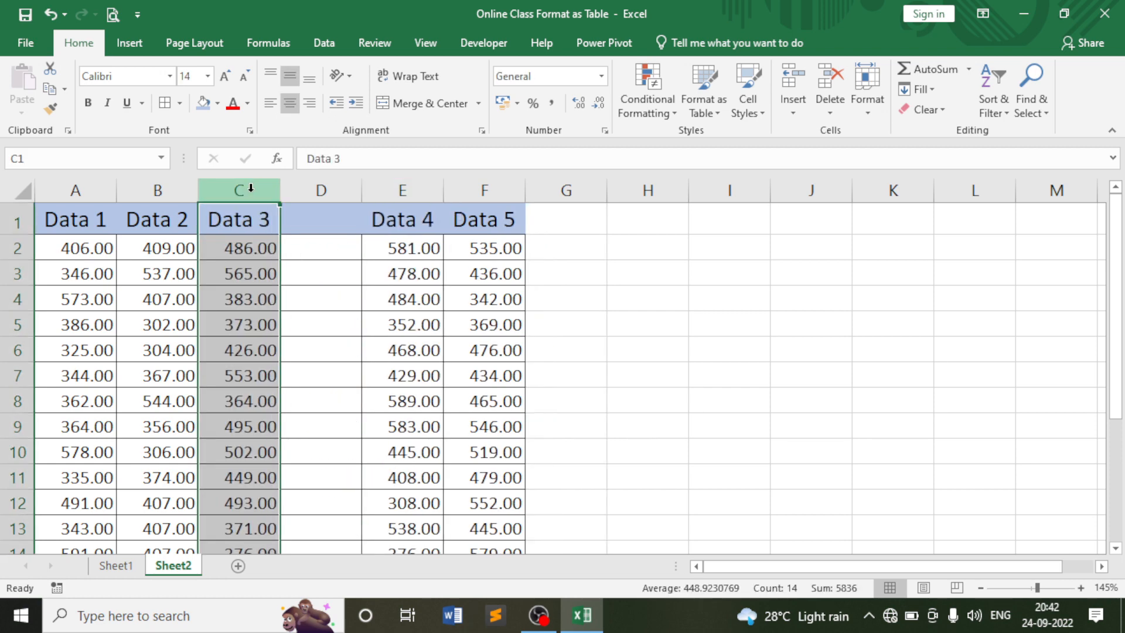
{"action": "left_click", "coordinate": [329, 190]}
{"action": "left_click", "coordinate": [420, 282]}
{"action": "left_click", "coordinate": [341, 187]}
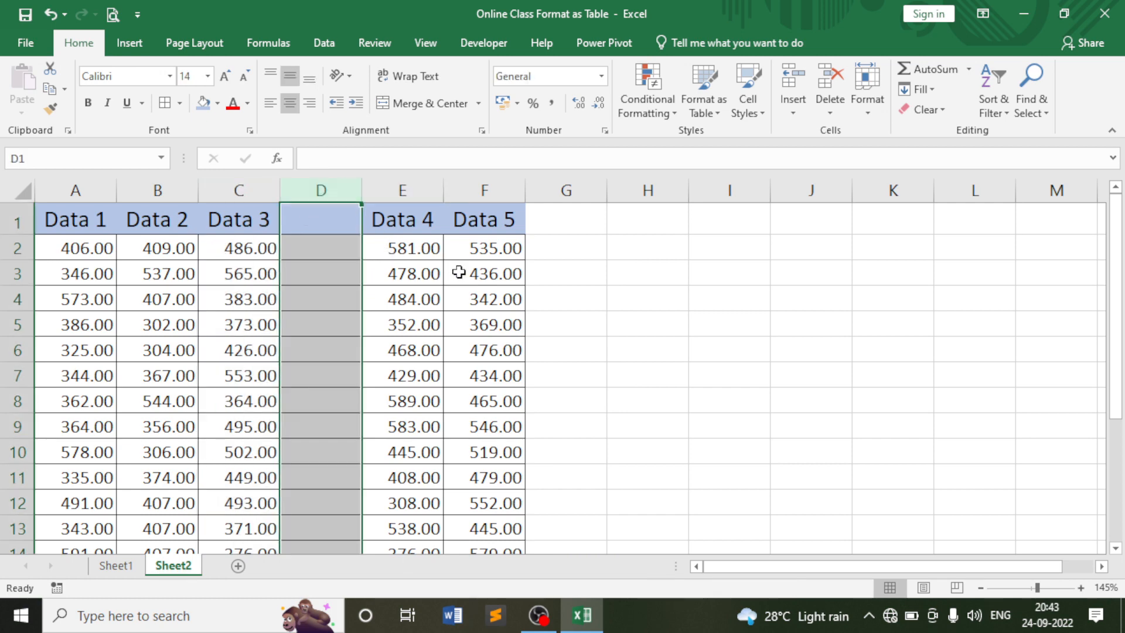
{"action": "key", "text": "ctrl+minus"}
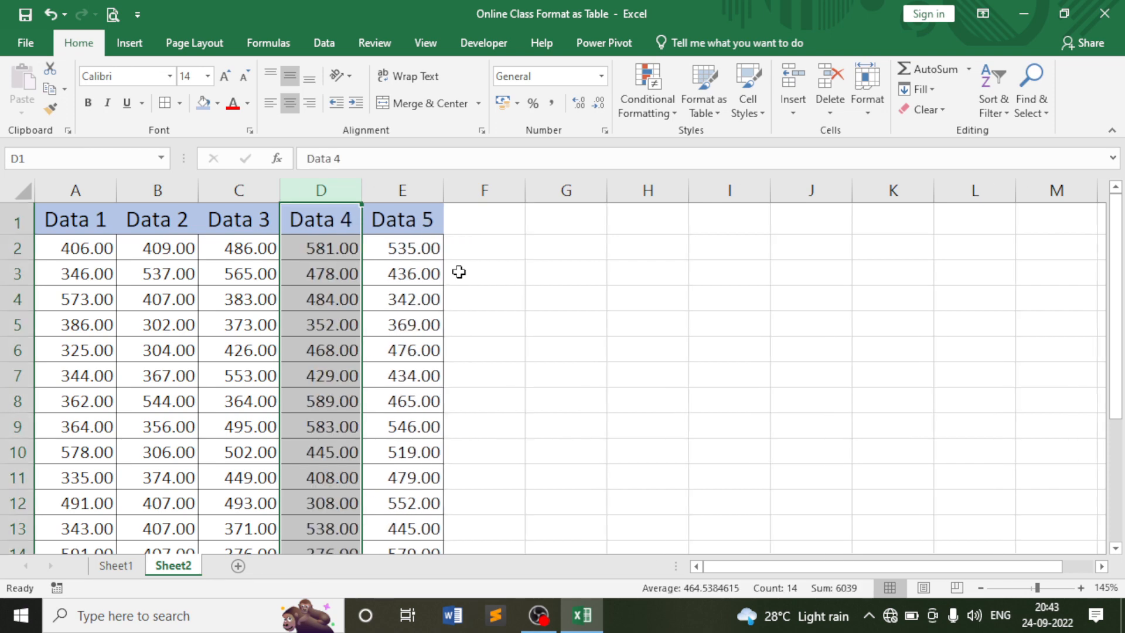
Step through values in the Data 1, Data 2 and Data 3 columns.
{"action": "left_click", "coordinate": [236, 273]}
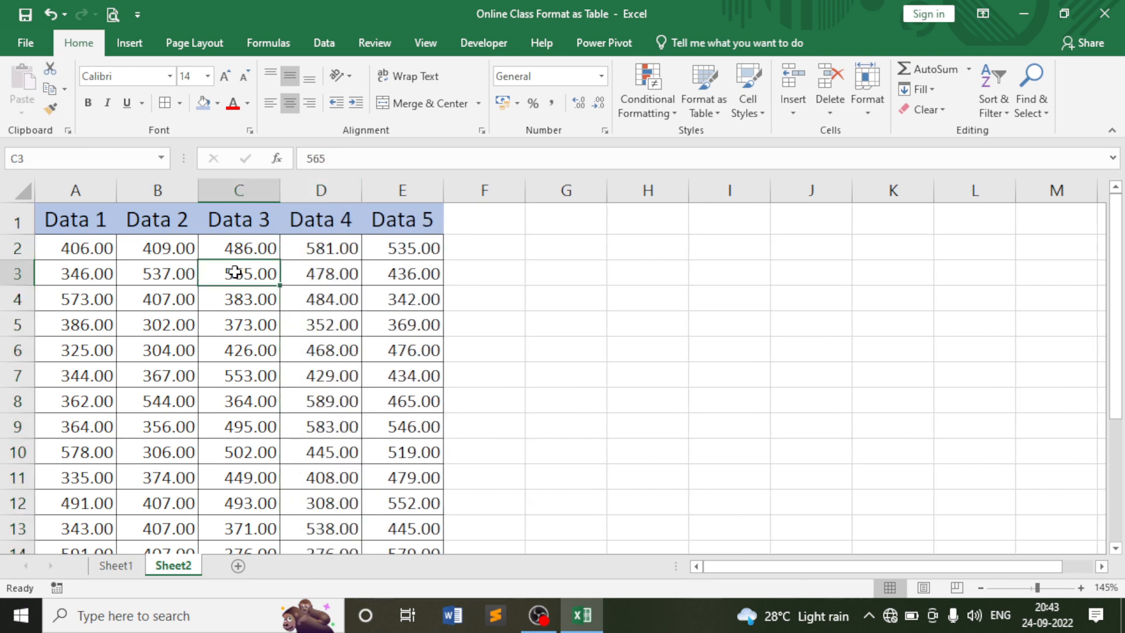
{"action": "left_click", "coordinate": [83, 279]}
{"action": "left_click", "coordinate": [66, 300]}
{"action": "left_click", "coordinate": [69, 323]}
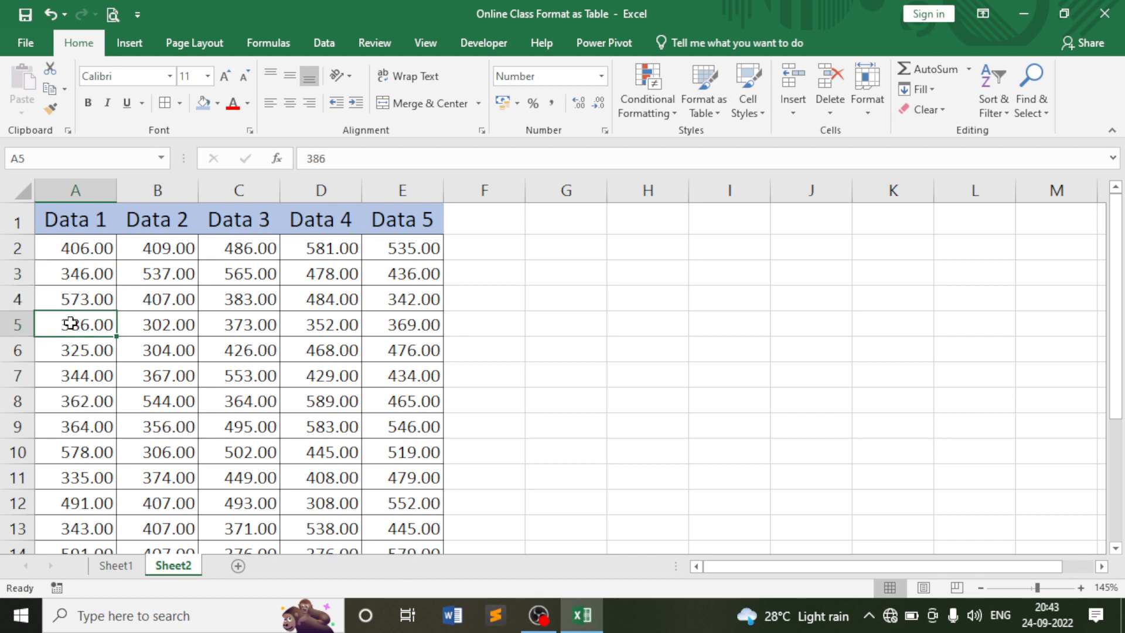
{"action": "left_click", "coordinate": [136, 333]}
{"action": "left_click", "coordinate": [172, 352]}
{"action": "left_click", "coordinate": [238, 354]}
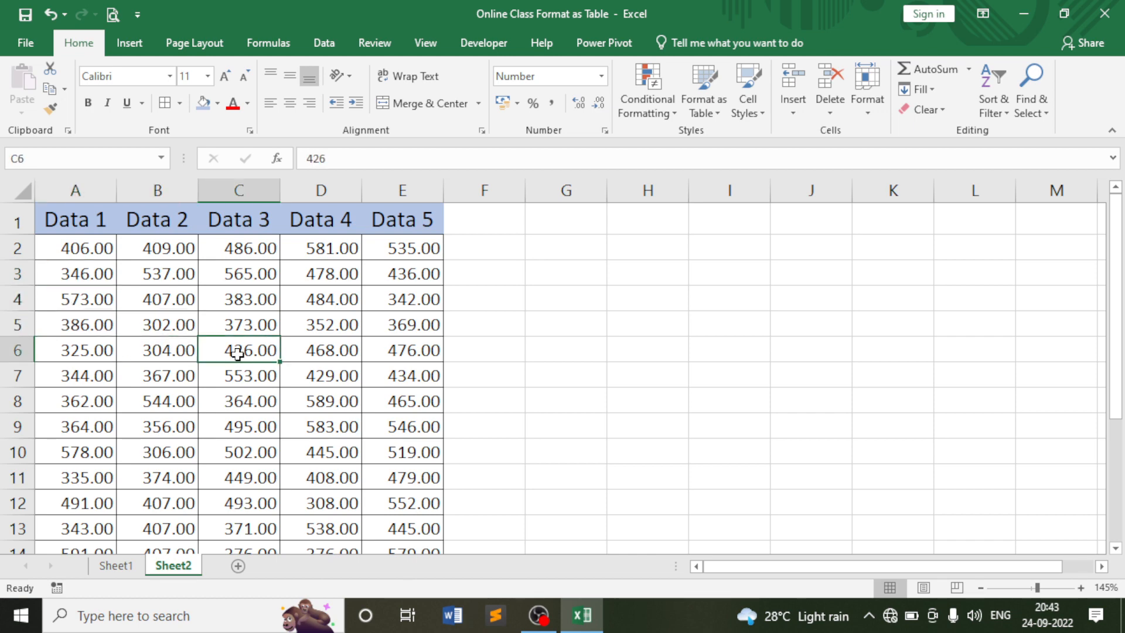
{"action": "left_click", "coordinate": [194, 328]}
{"action": "left_click", "coordinate": [170, 297]}
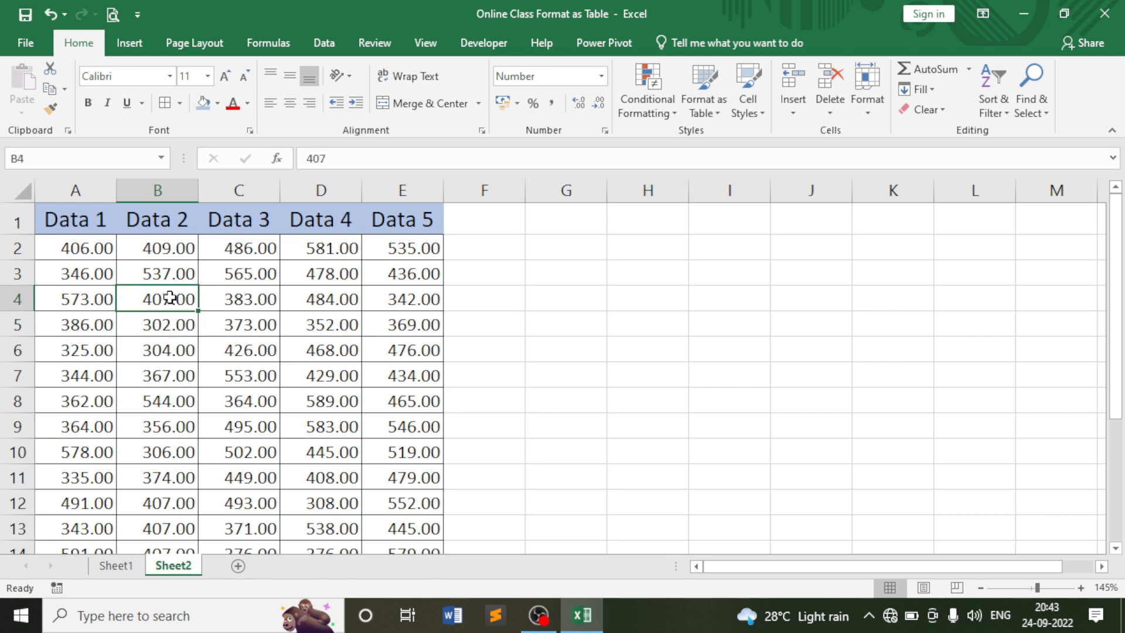
{"action": "left_click", "coordinate": [90, 295]}
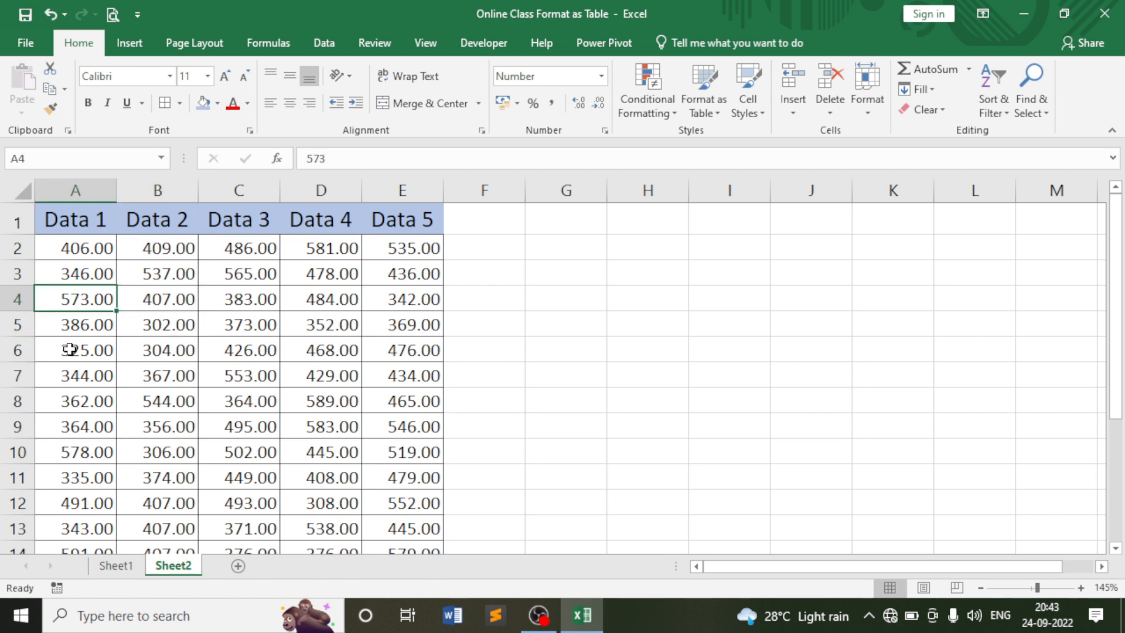
Select cell A6 holding 325, then the whole of row 6.
{"action": "left_click", "coordinate": [70, 349]}
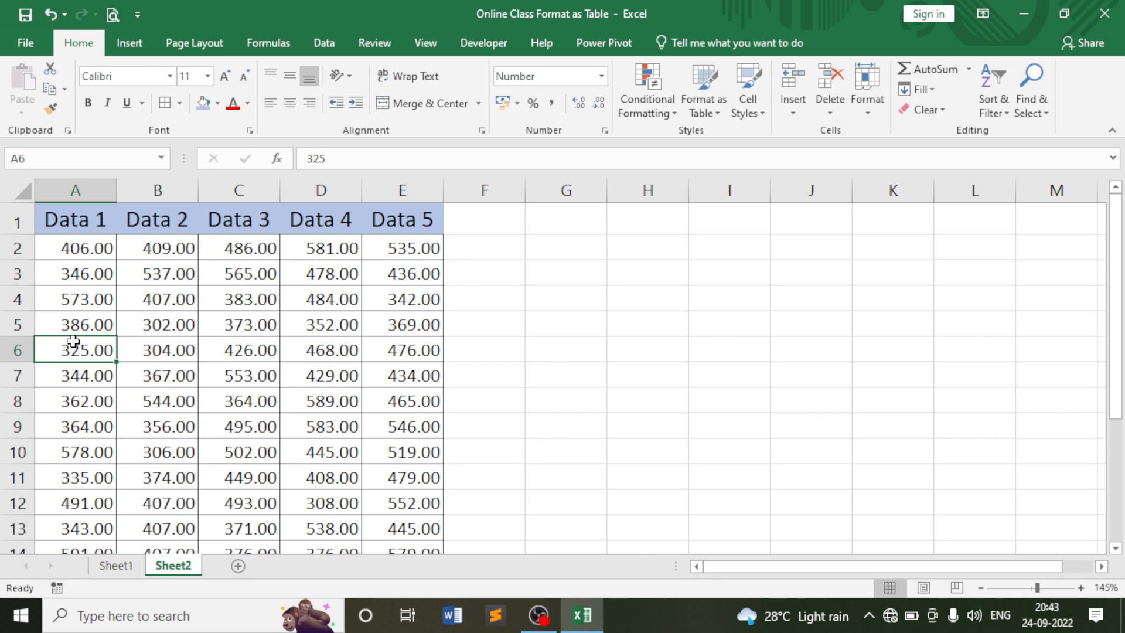
{"action": "left_click", "coordinate": [78, 324]}
{"action": "left_click", "coordinate": [79, 349]}
{"action": "left_click", "coordinate": [17, 349]}
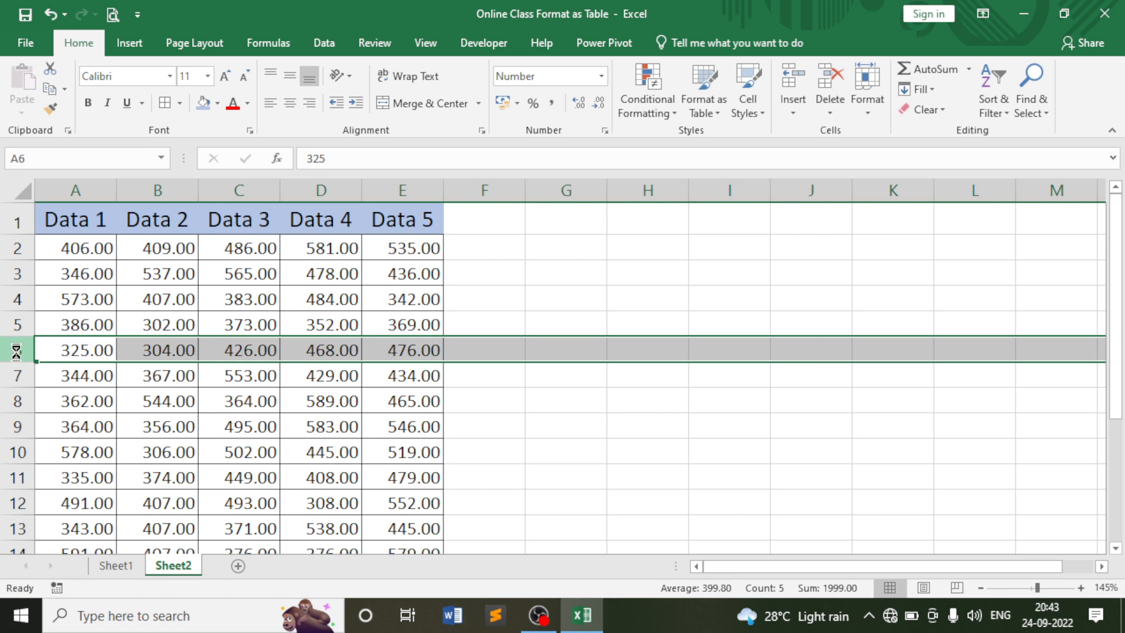
Insert blank rows above row 6 and above row 10.
{"action": "key", "text": "ctrl+shift+plus"}
{"action": "left_click", "coordinate": [101, 354]}
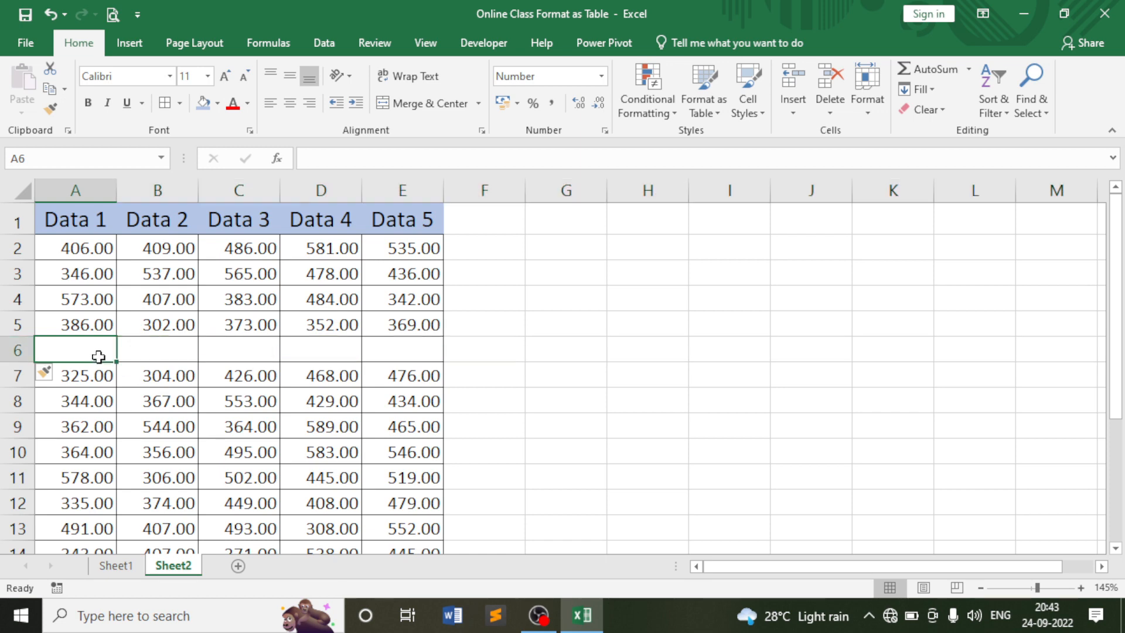
{"action": "left_click", "coordinate": [103, 384]}
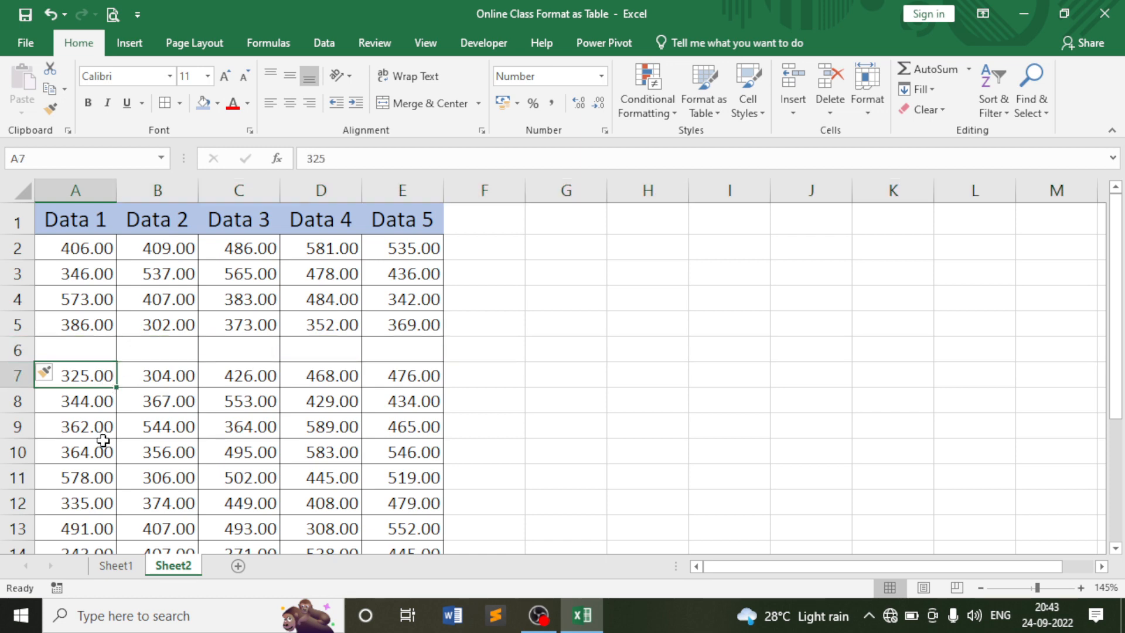
{"action": "left_click", "coordinate": [24, 454]}
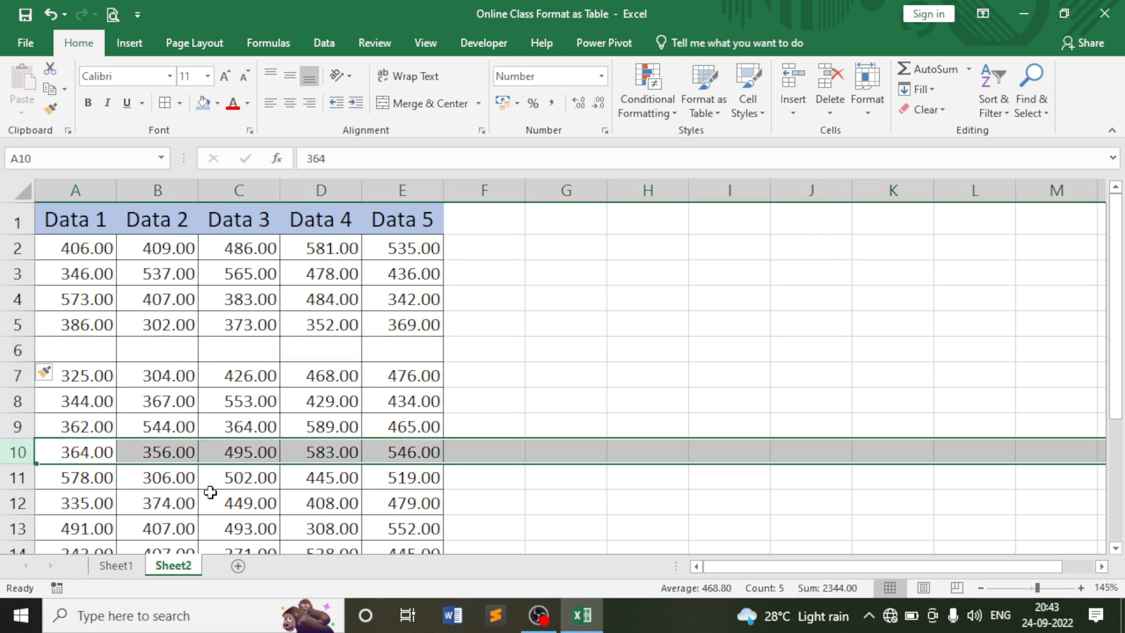
{"action": "key", "text": "ctrl+shift+plus"}
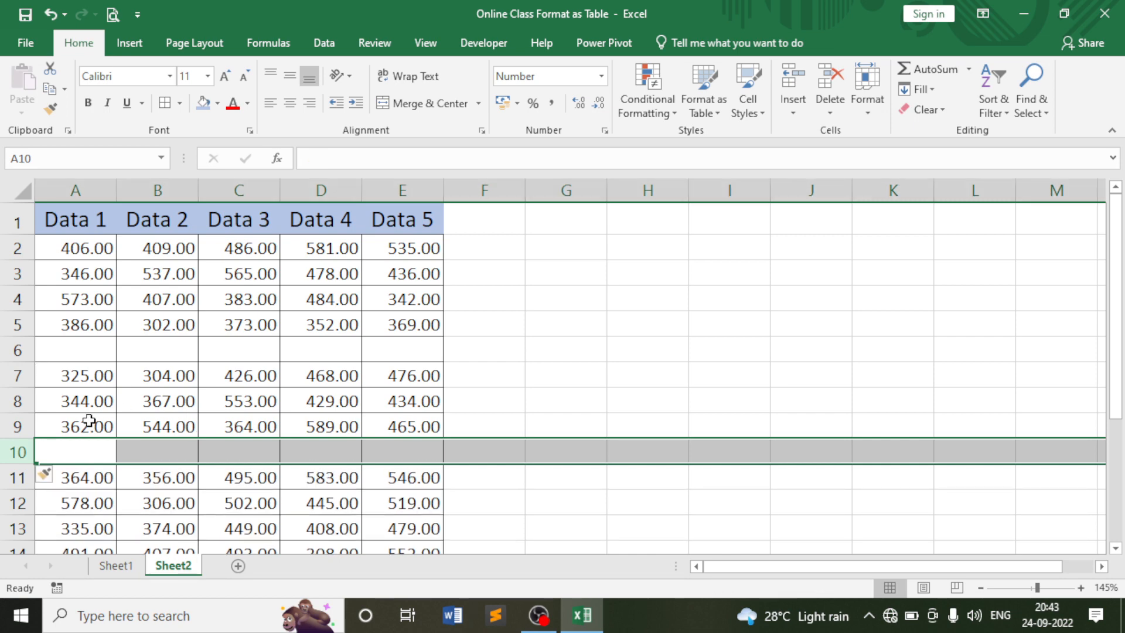
{"action": "left_click", "coordinate": [89, 421]}
{"action": "left_click", "coordinate": [63, 447]}
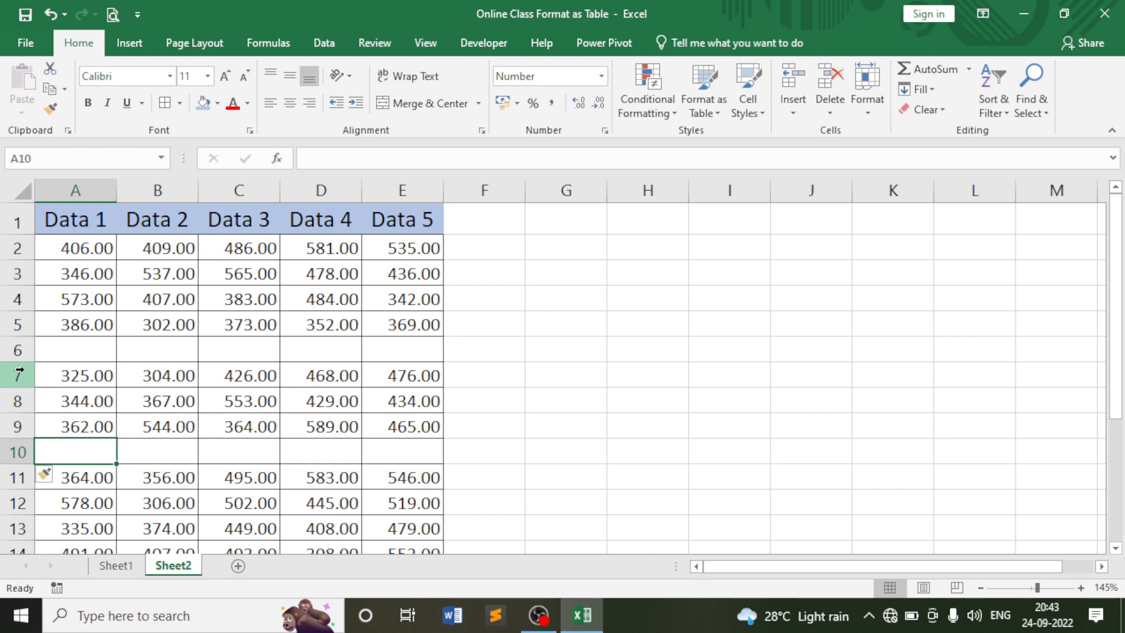
Delete the two empty rows, 6 and 9, again.
{"action": "left_click", "coordinate": [18, 350]}
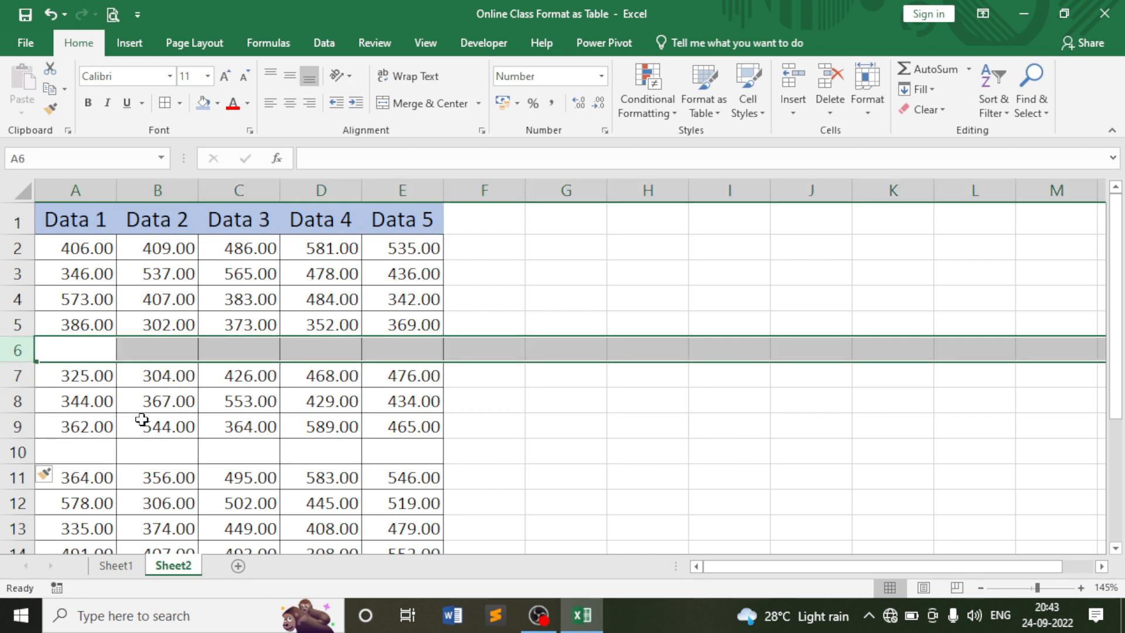
{"action": "key", "text": "ctrl+minus"}
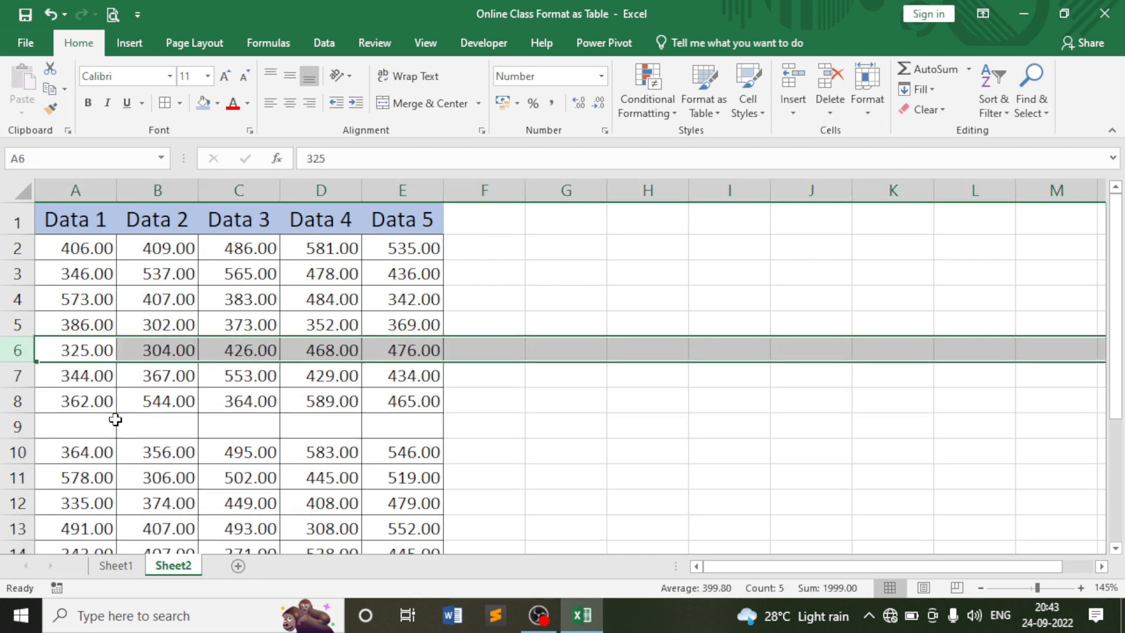
{"action": "left_click", "coordinate": [18, 428]}
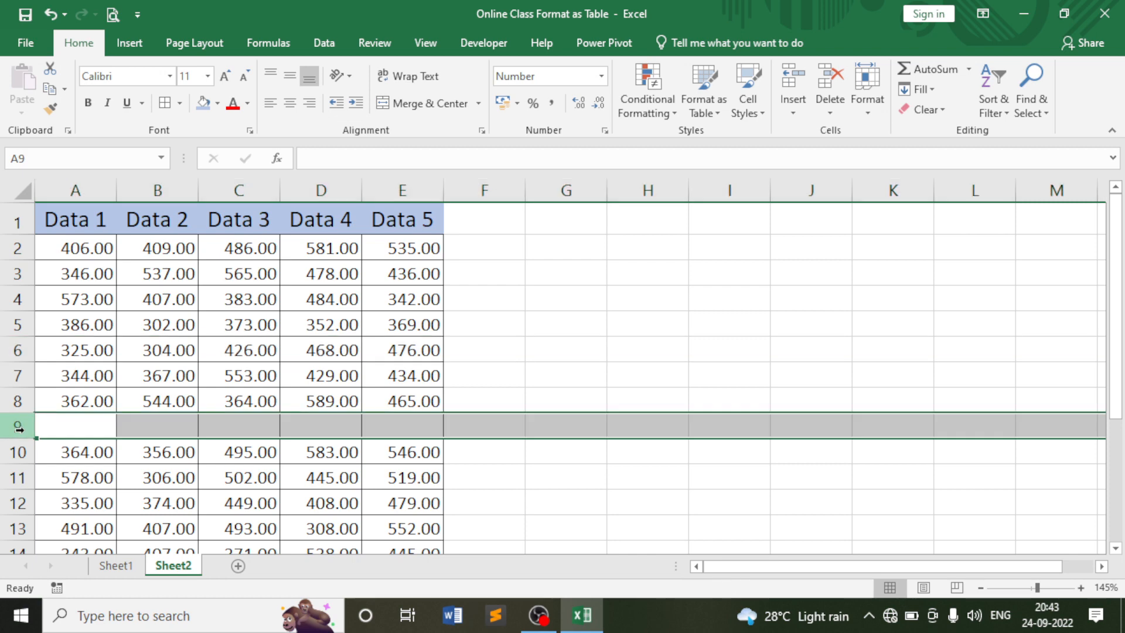
{"action": "key", "text": "ctrl+minus"}
Check cells C5, C2, C4 and D2, then bring up the Insert options list.
{"action": "left_click", "coordinate": [214, 321]}
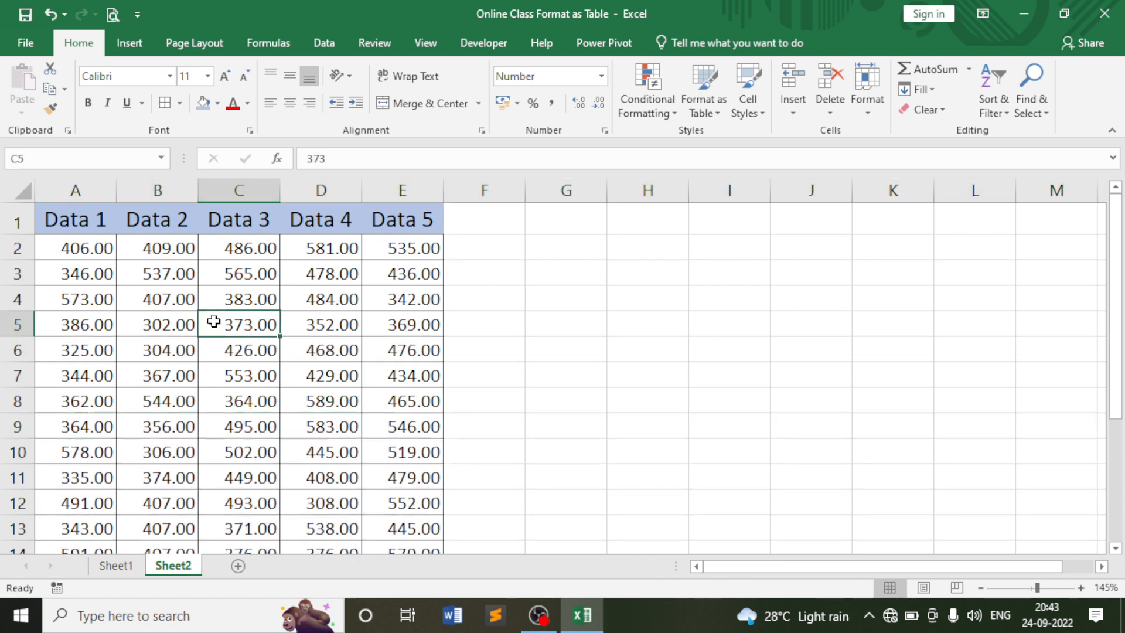
{"action": "left_click", "coordinate": [245, 247]}
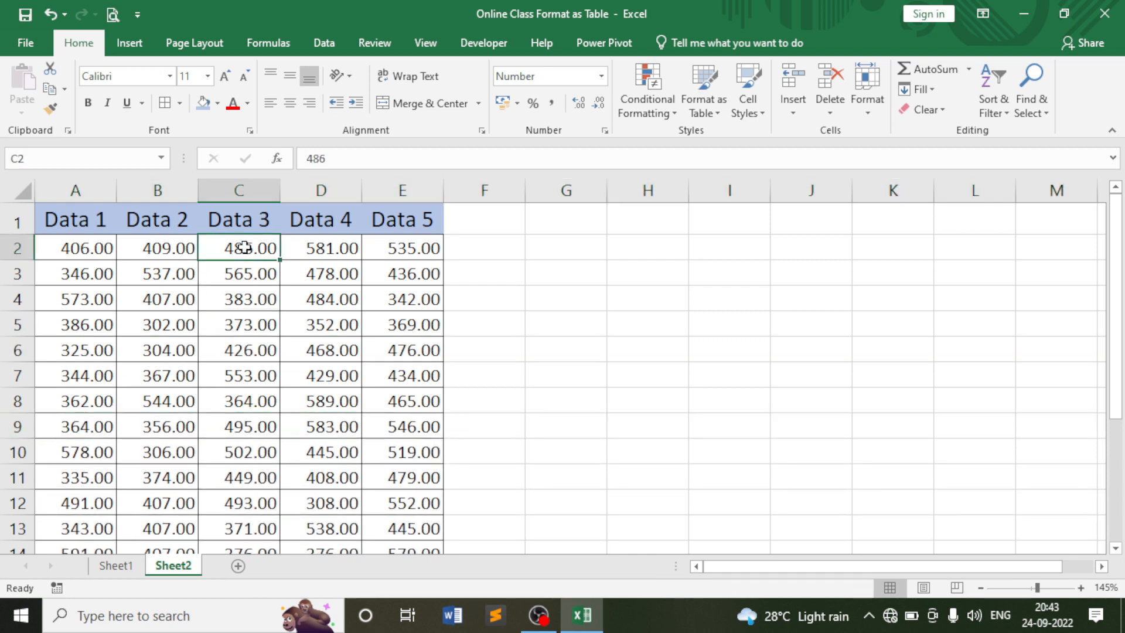
{"action": "left_click", "coordinate": [253, 291]}
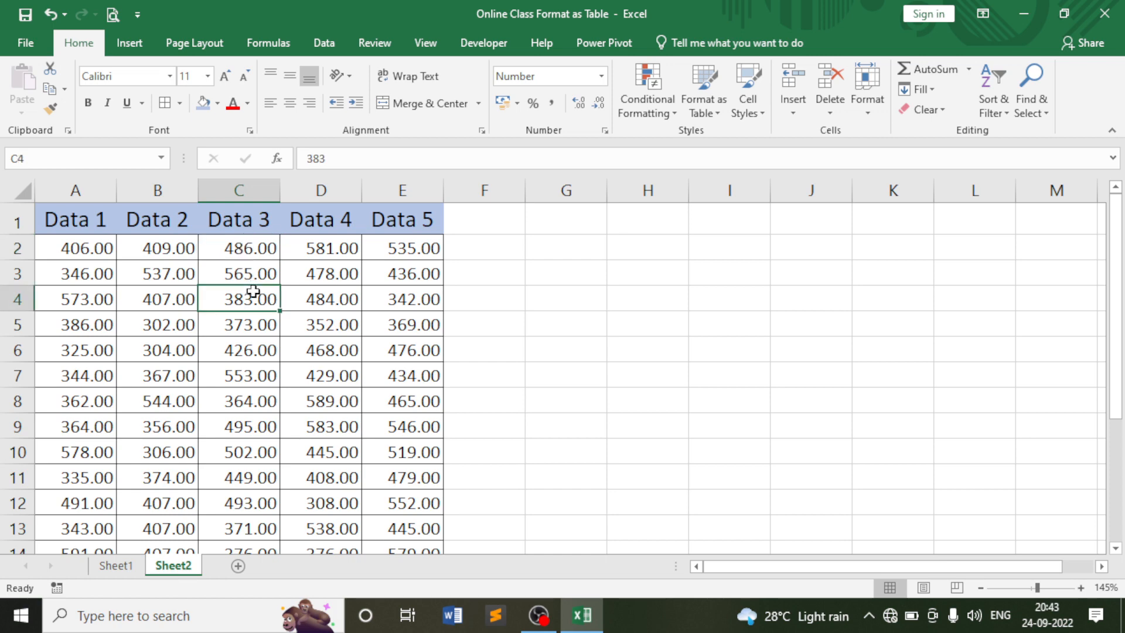
{"action": "left_click", "coordinate": [328, 245]}
{"action": "left_click", "coordinate": [792, 111]}
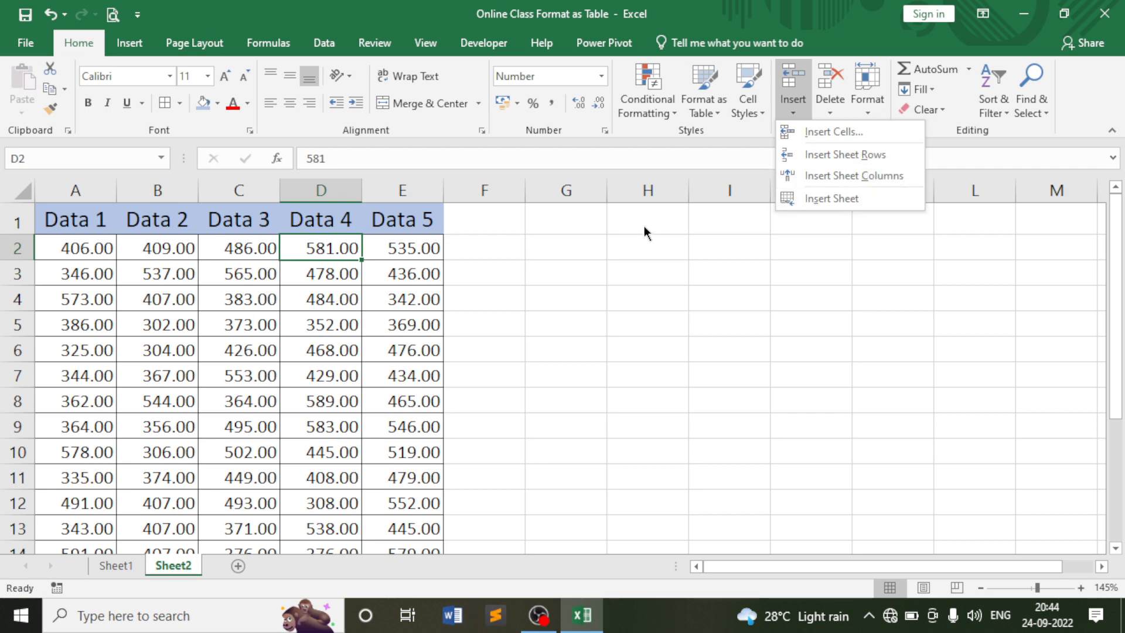
Insert a blank cell at C4, shifting row 4's values to the right.
{"action": "left_click", "coordinate": [358, 316]}
{"action": "left_click", "coordinate": [323, 303]}
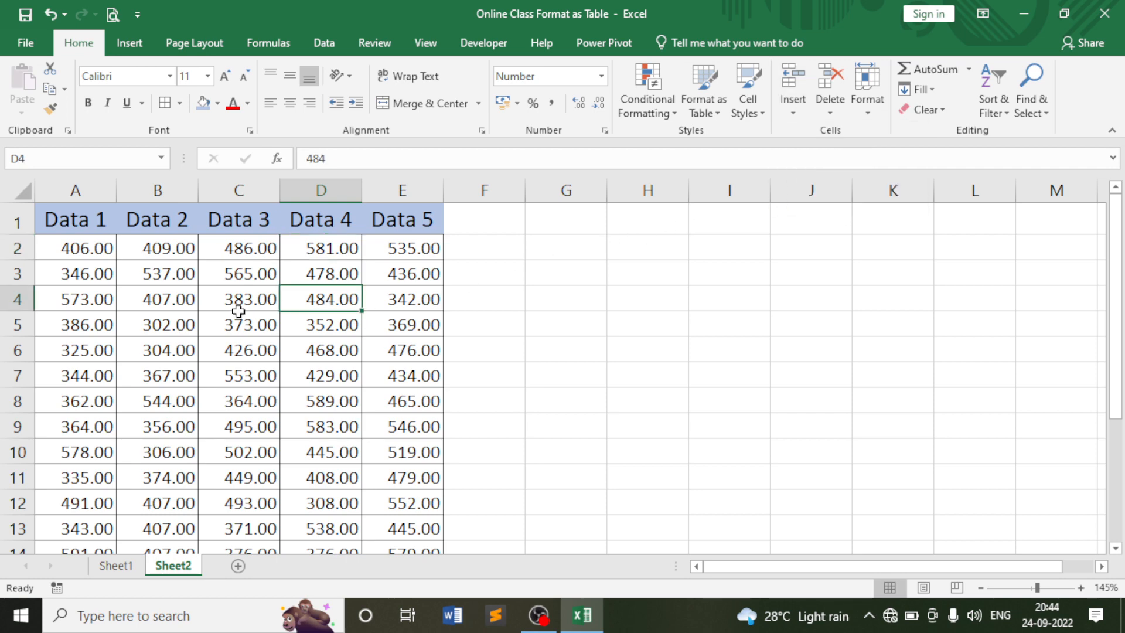
{"action": "left_click", "coordinate": [236, 306]}
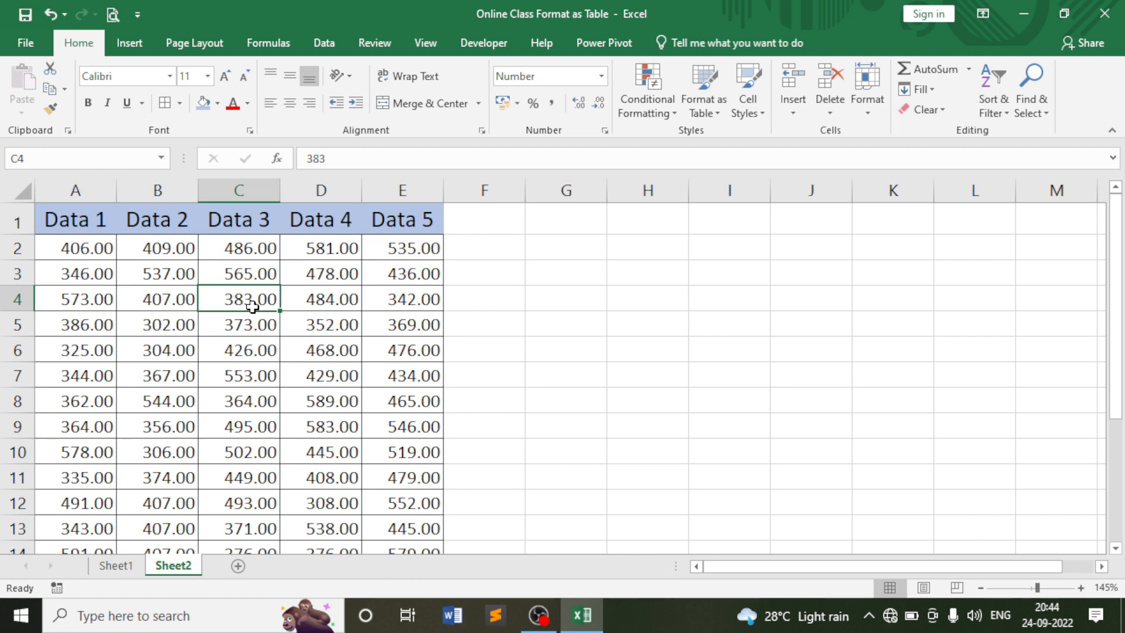
{"action": "left_click", "coordinate": [794, 111]}
{"action": "left_click", "coordinate": [832, 131]}
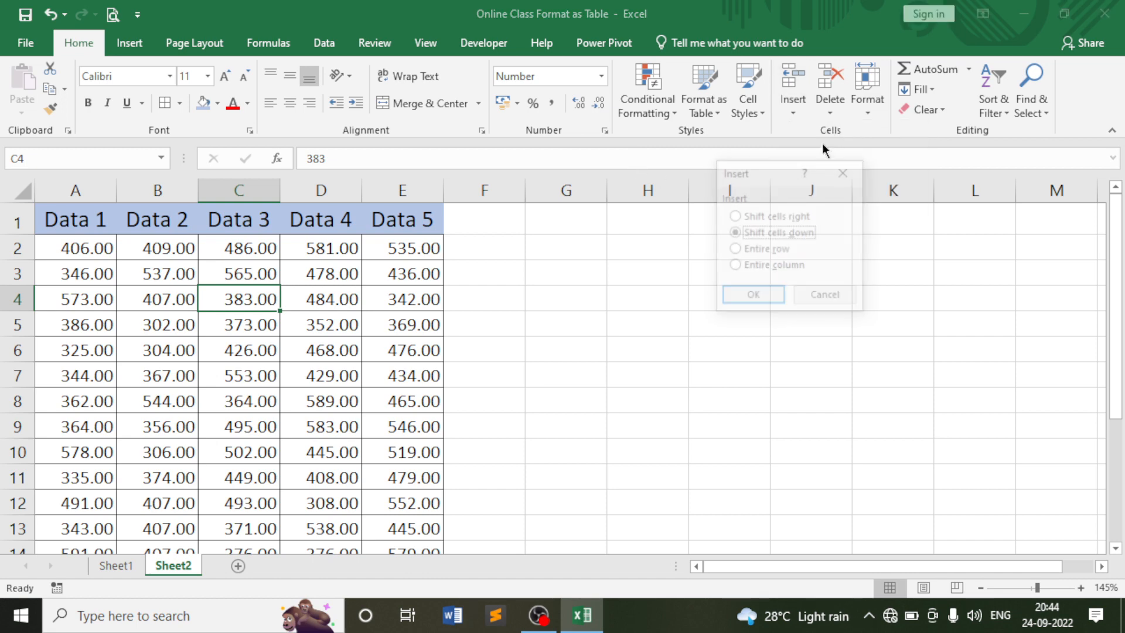
{"action": "left_click_drag", "start_coordinate": [776, 182], "coordinate": [627, 248]}
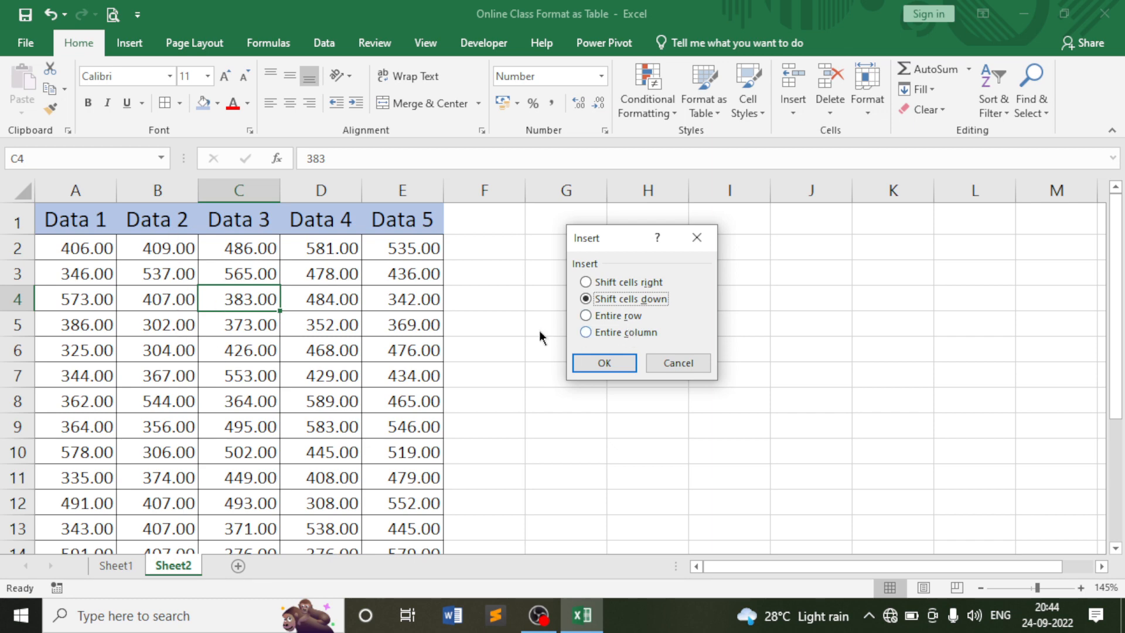
{"action": "left_click", "coordinate": [609, 282]}
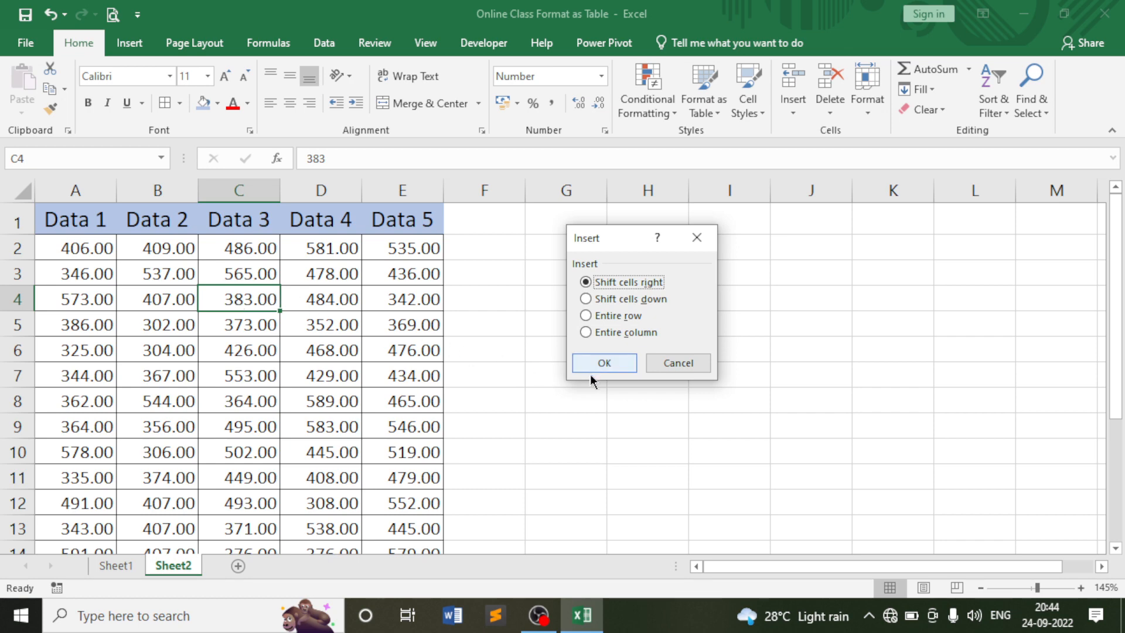
{"action": "left_click", "coordinate": [603, 362]}
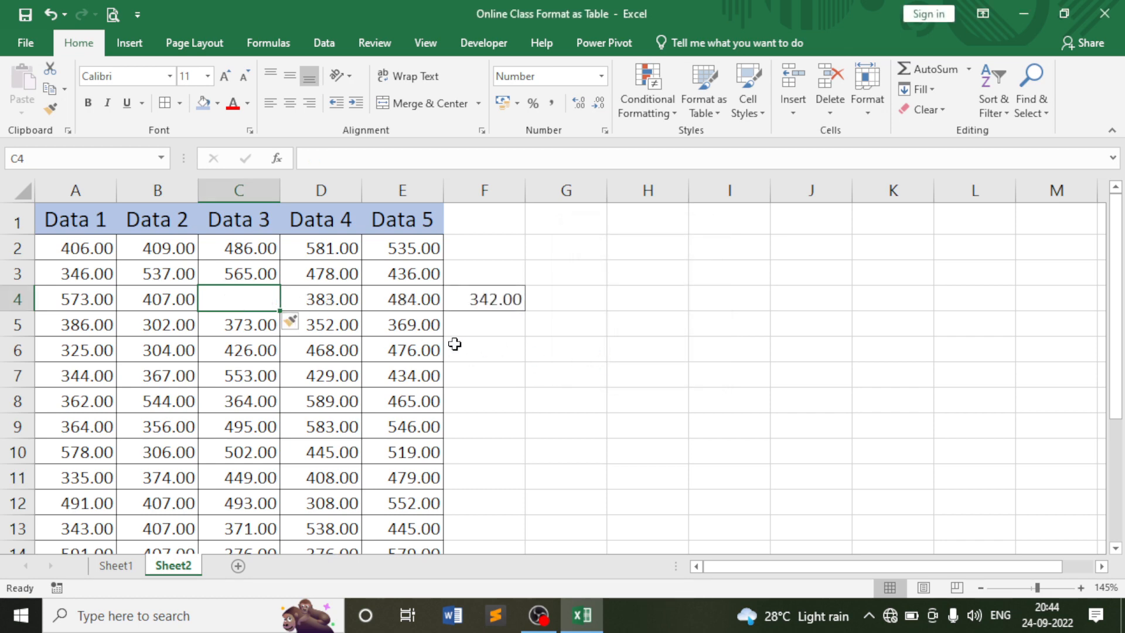
Check the shifted values in D4–F4, then undo the cell insertion.
{"action": "left_click", "coordinate": [315, 298]}
{"action": "left_click", "coordinate": [376, 298]}
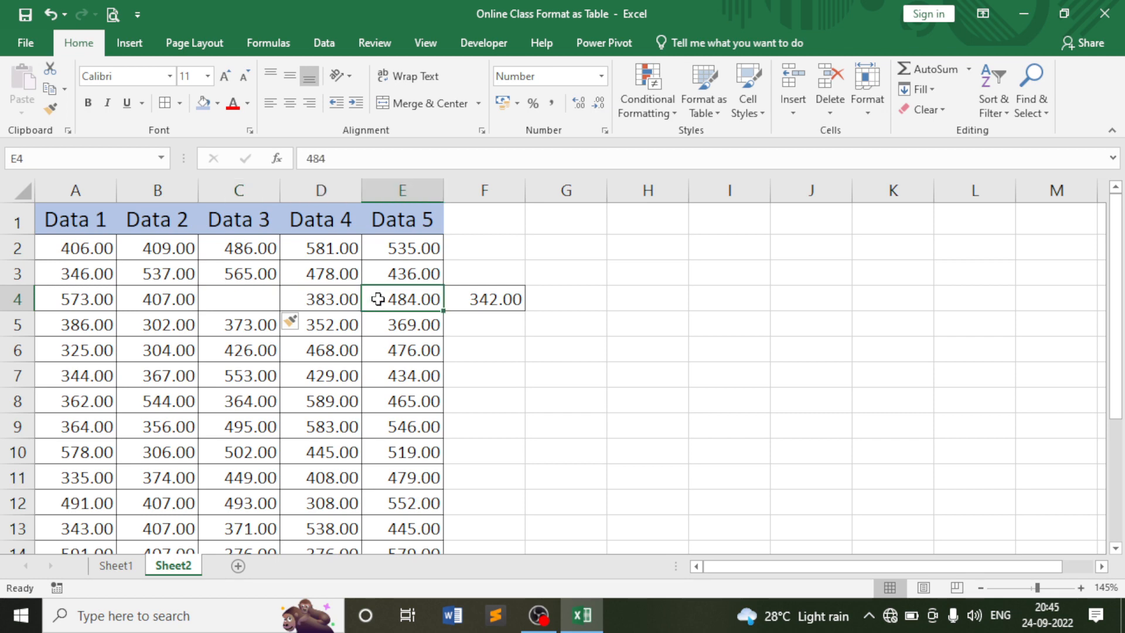
{"action": "left_click", "coordinate": [510, 302]}
{"action": "left_click", "coordinate": [263, 300]}
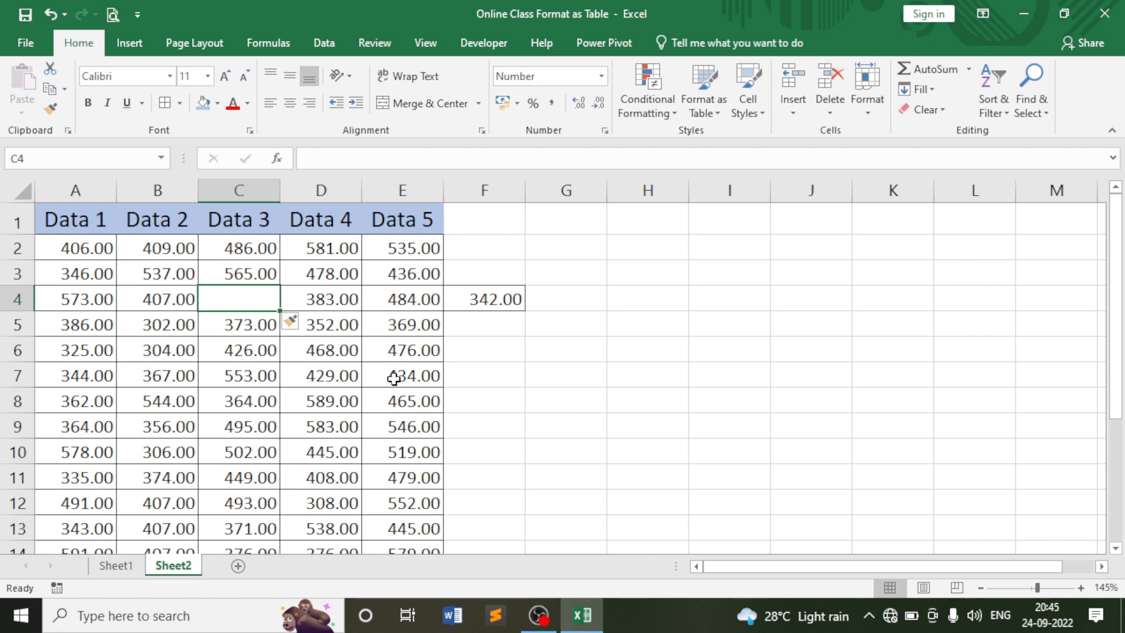
{"action": "key", "text": "ctrl+z"}
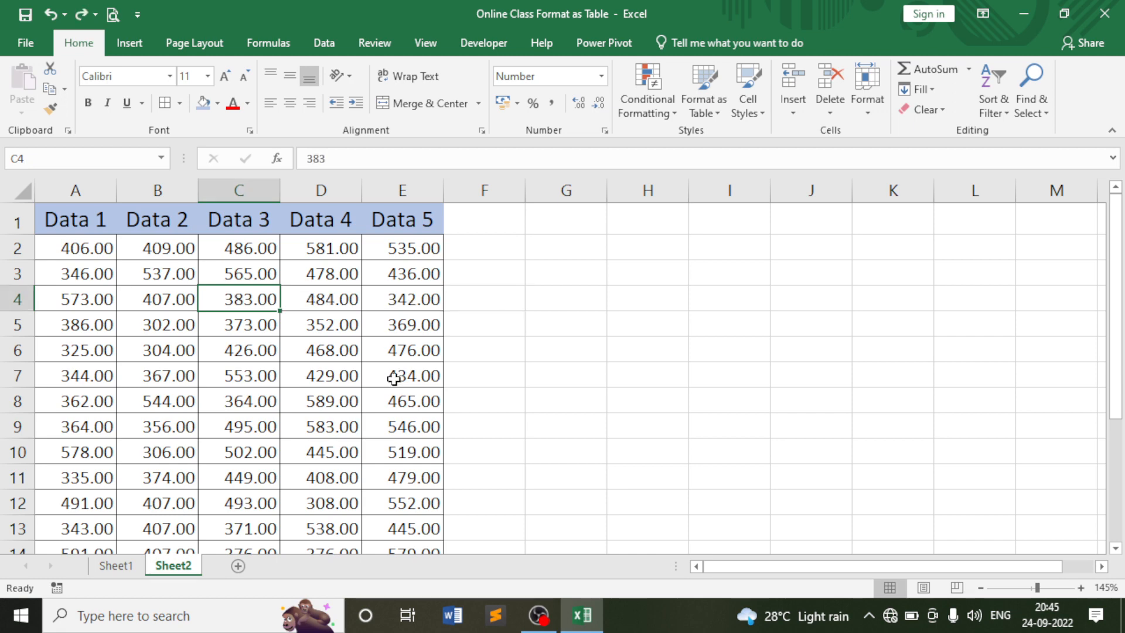
{"action": "left_click", "coordinate": [804, 109]}
{"action": "left_click", "coordinate": [808, 130]}
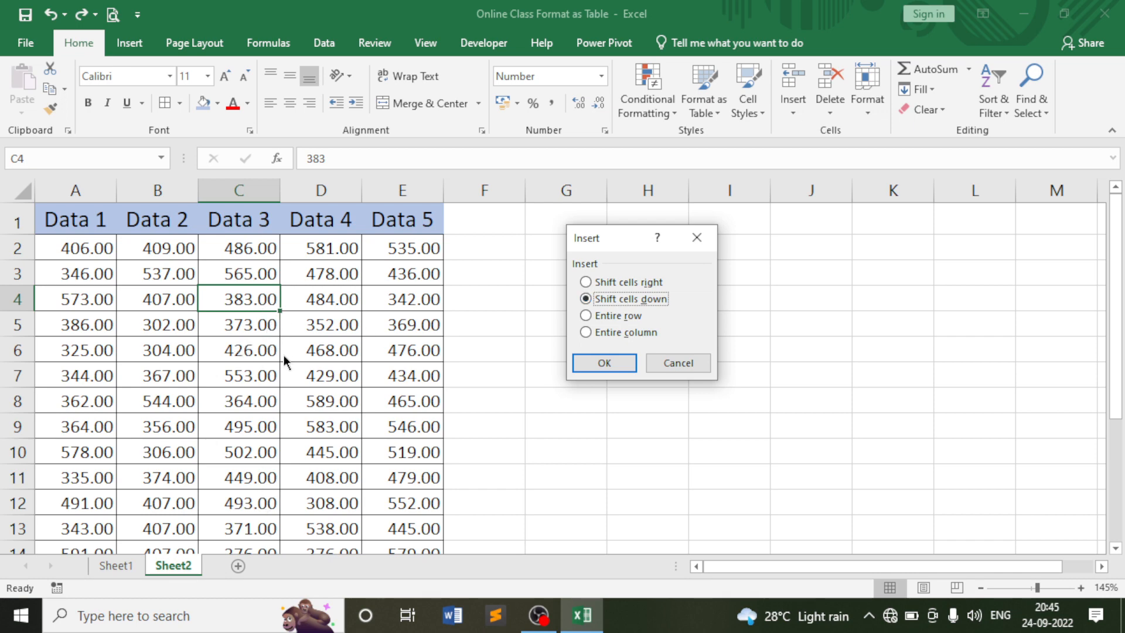
{"action": "left_click", "coordinate": [598, 366]}
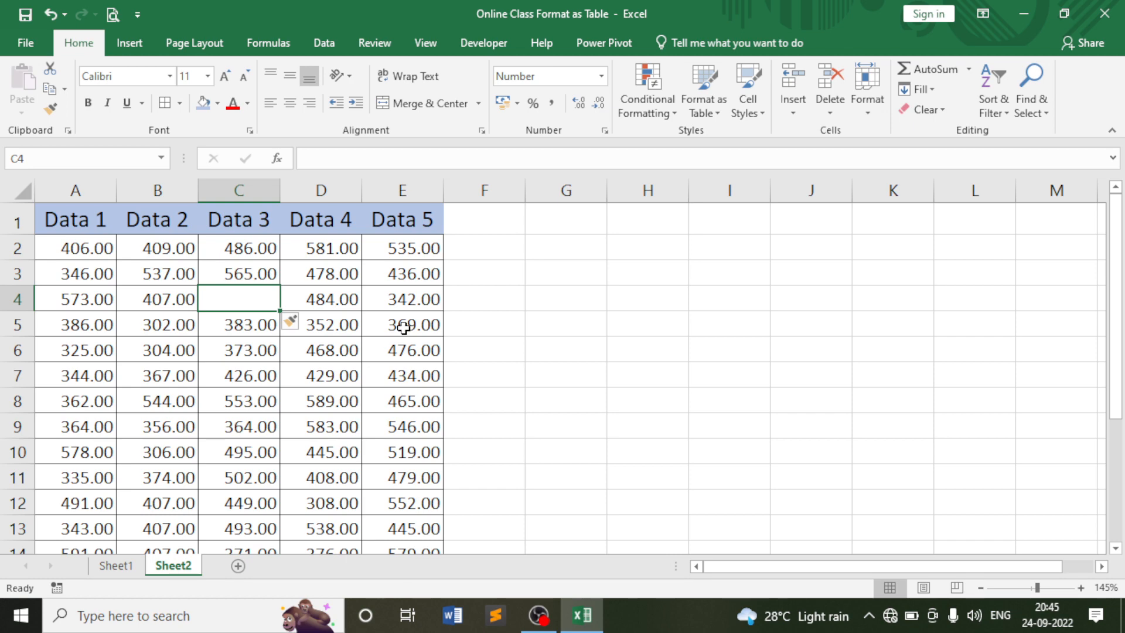
{"action": "left_click", "coordinate": [53, 17]}
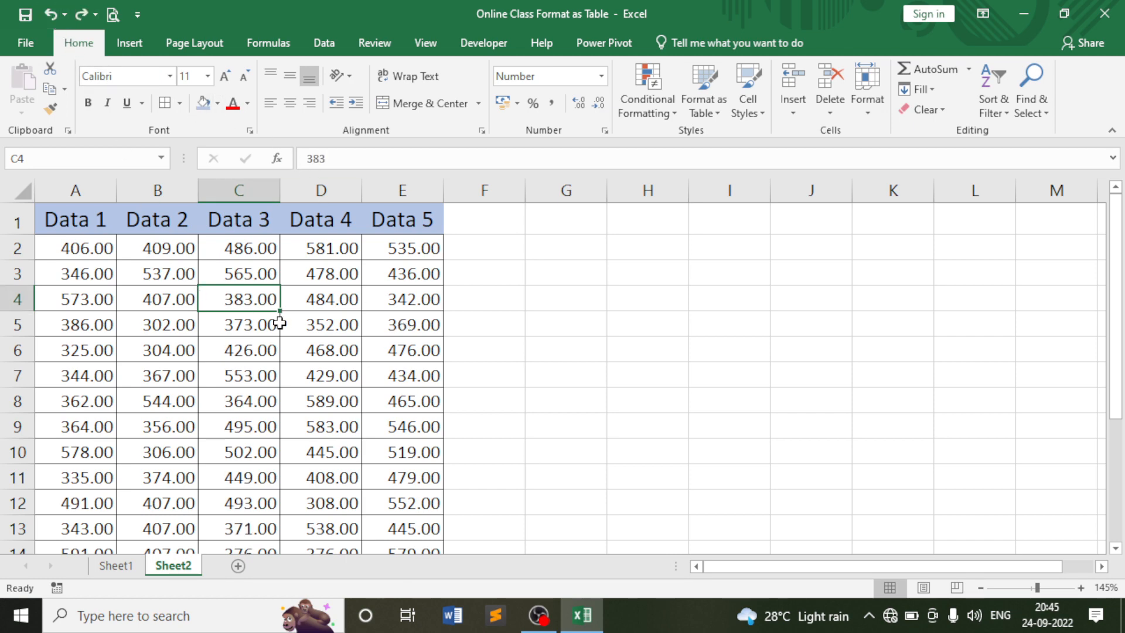
{"action": "left_click", "coordinate": [317, 321]}
{"action": "left_click", "coordinate": [339, 304]}
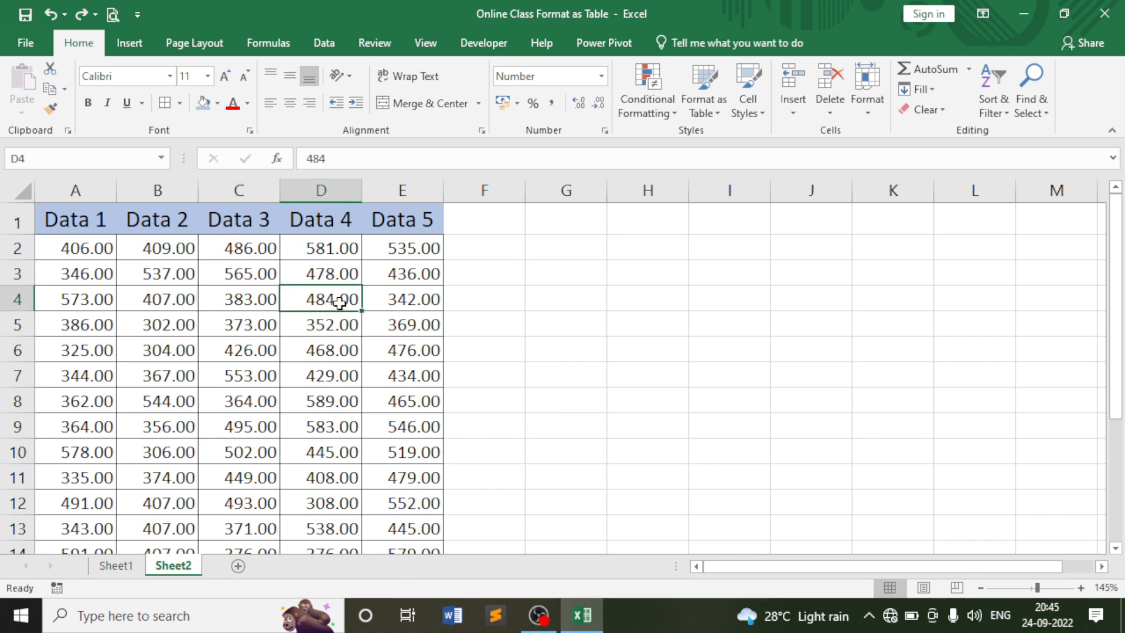
Insert new blank worksheets, producing Sheet3 and Sheet4.
{"action": "left_click", "coordinate": [795, 112]}
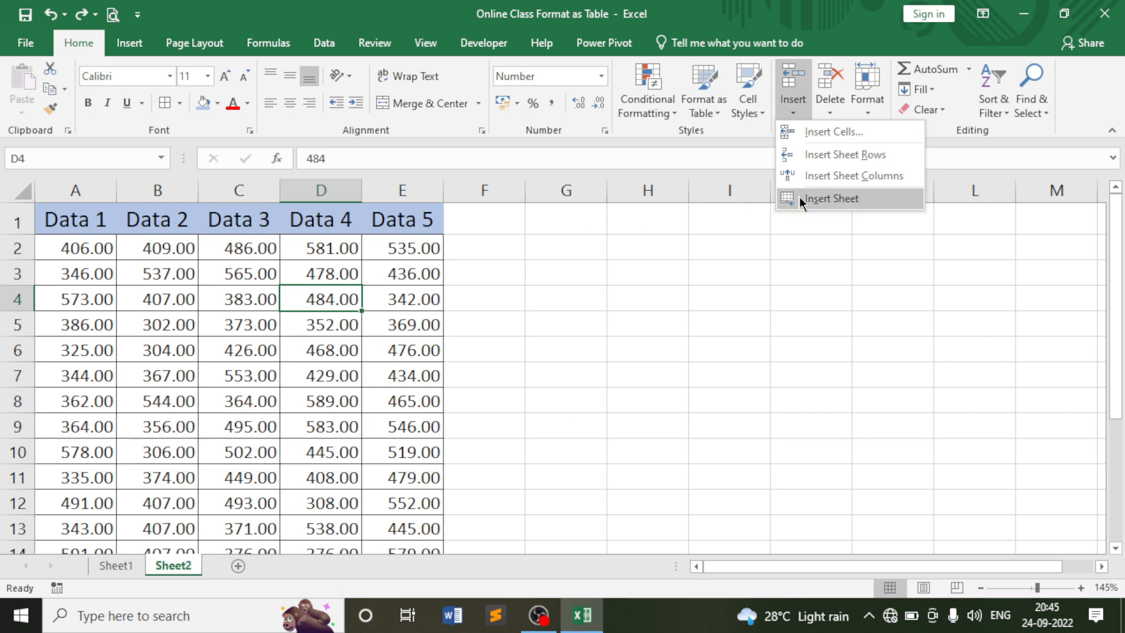
{"action": "left_click", "coordinate": [831, 199]}
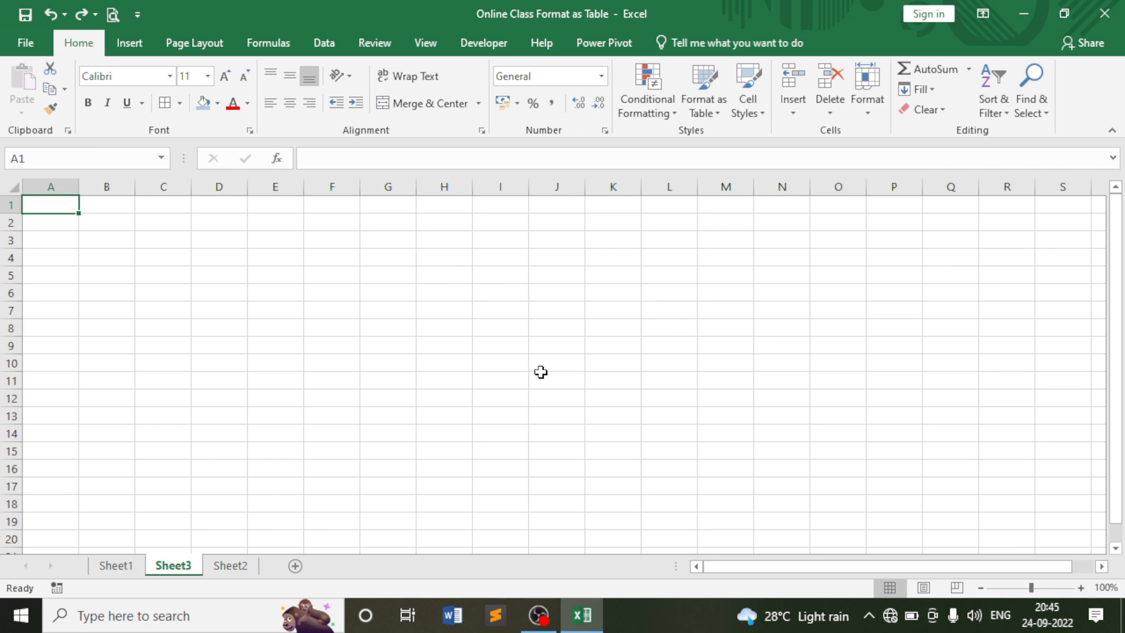
{"action": "left_click", "coordinate": [795, 108]}
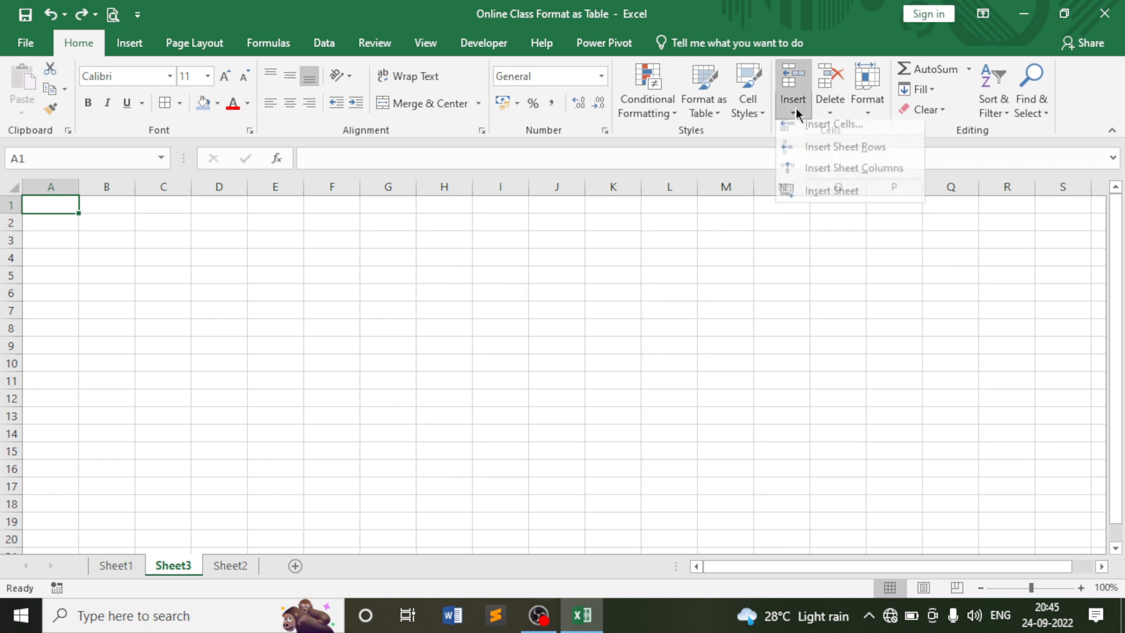
{"action": "left_click", "coordinate": [820, 199]}
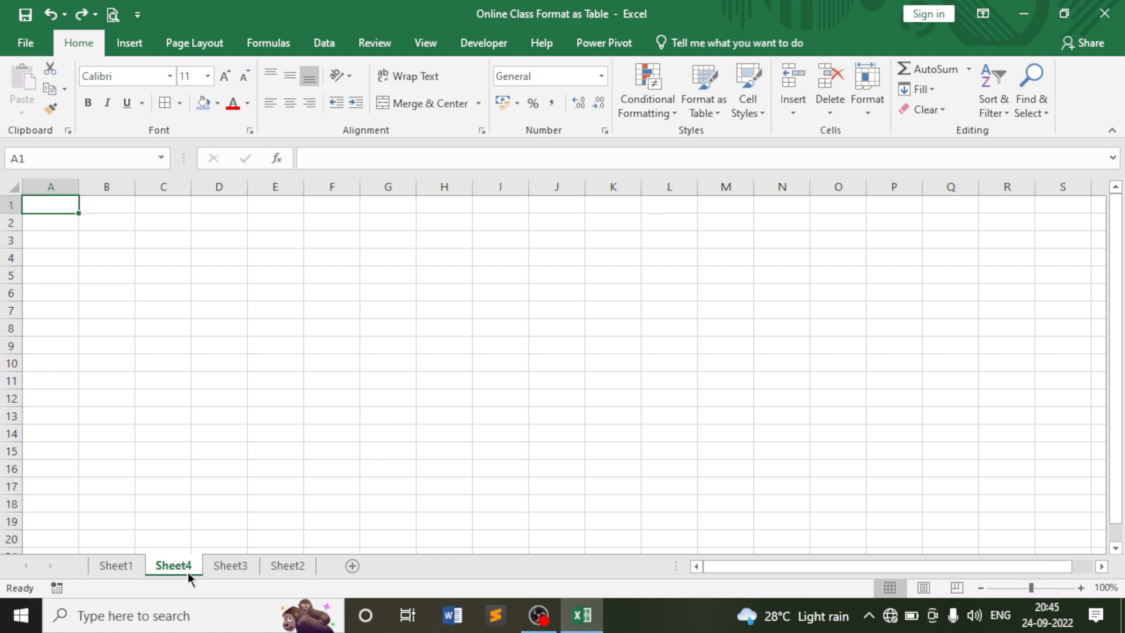
Drag the Sheet4 and Sheet3 tabs into the order Sheet1, Sheet2, Sheet3, Sheet4.
{"action": "left_click", "coordinate": [284, 567]}
{"action": "left_click", "coordinate": [226, 568]}
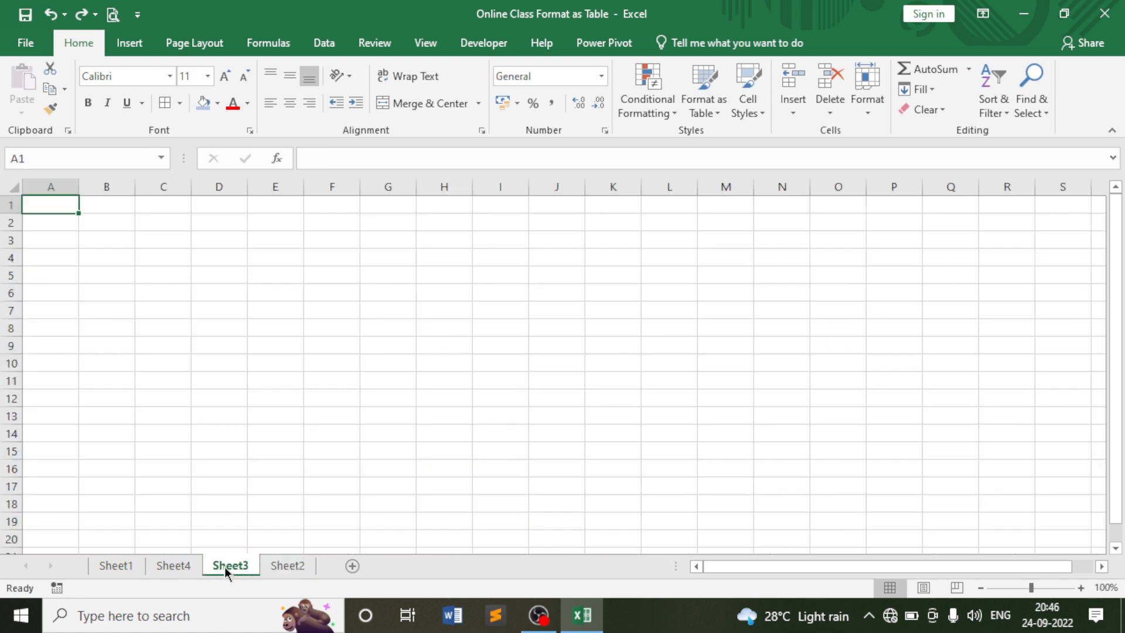
{"action": "left_click", "coordinate": [182, 568]}
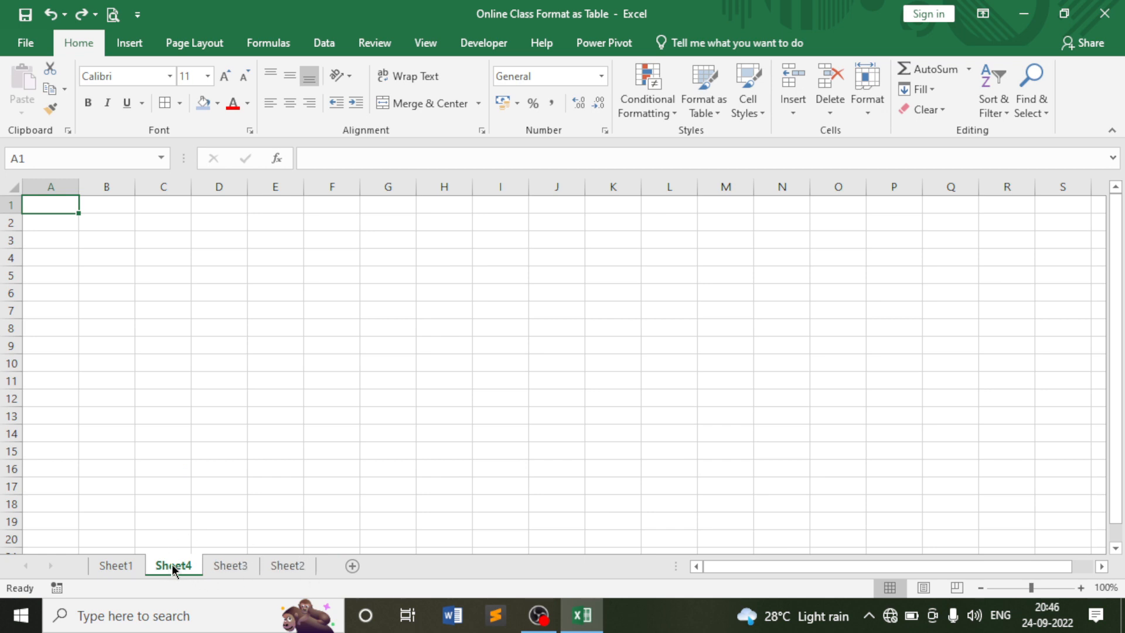
{"action": "left_click_drag", "start_coordinate": [172, 564], "coordinate": [321, 566]}
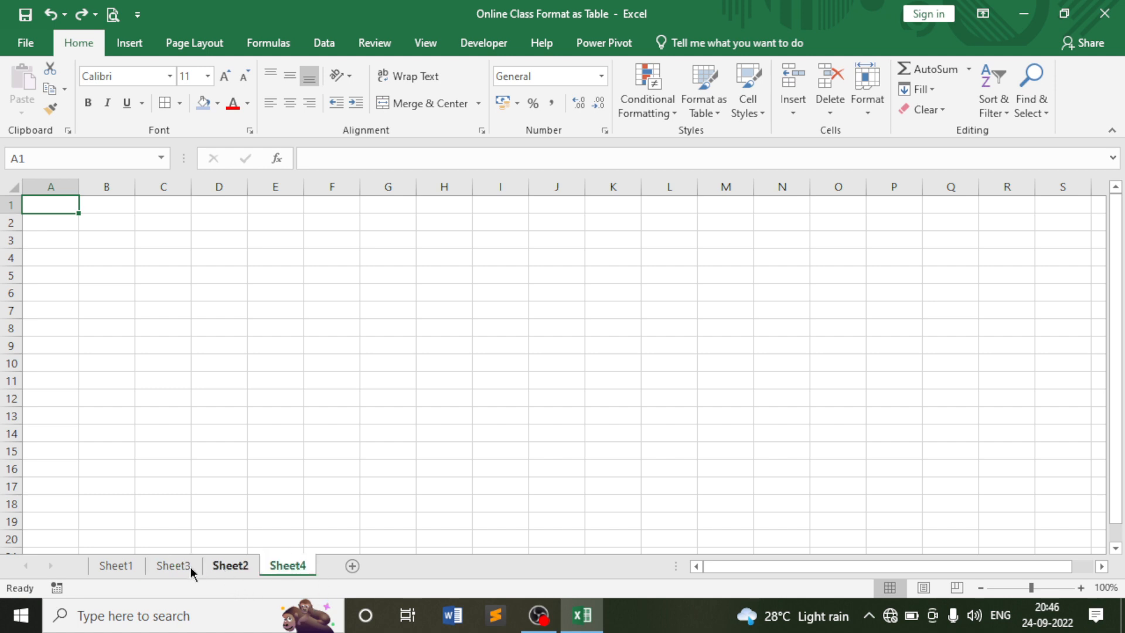
{"action": "left_click_drag", "start_coordinate": [178, 572], "coordinate": [252, 570]}
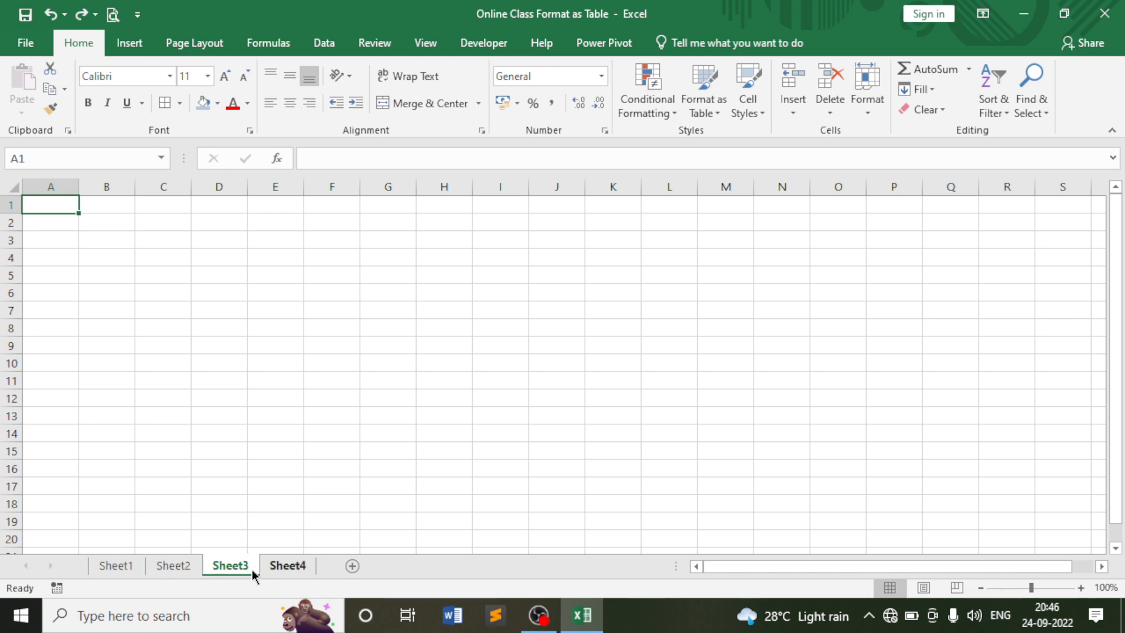
{"action": "left_click", "coordinate": [122, 567]}
{"action": "left_click", "coordinate": [175, 564]}
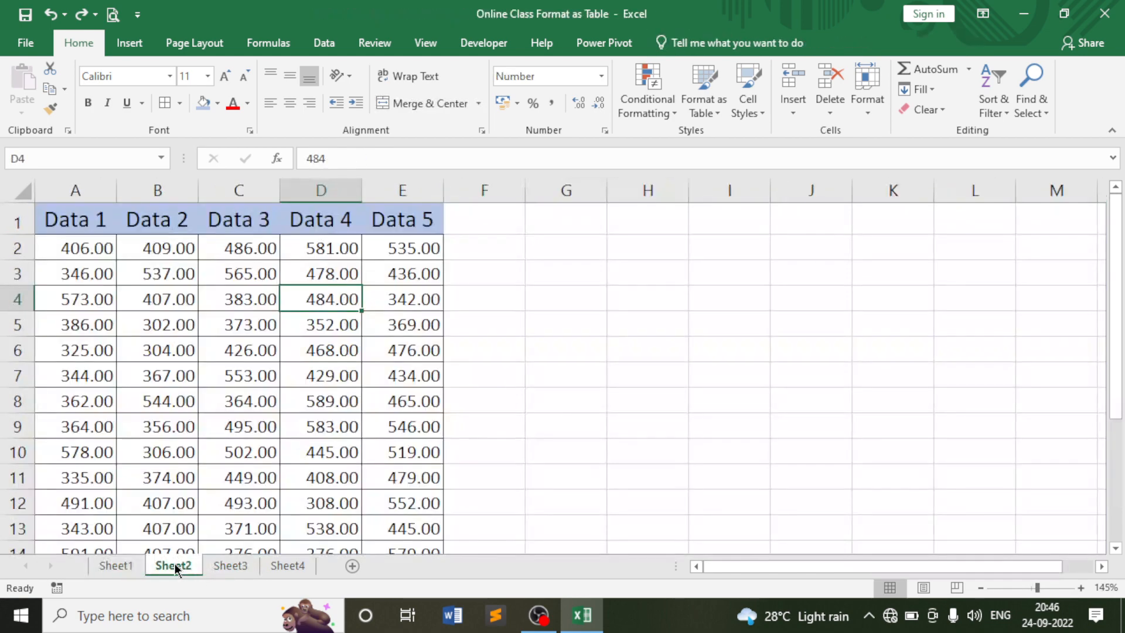
Review each sheet from Sheet1 to Sheet4, ending on Sheet2's data table.
{"action": "left_click", "coordinate": [135, 564]}
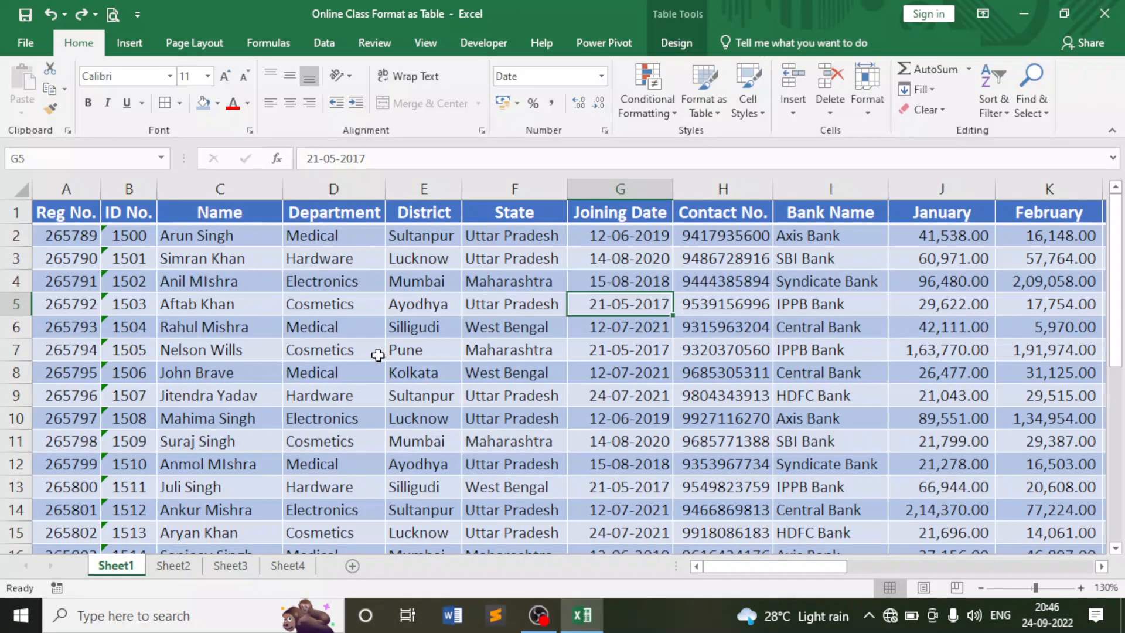
{"action": "left_click", "coordinate": [177, 566]}
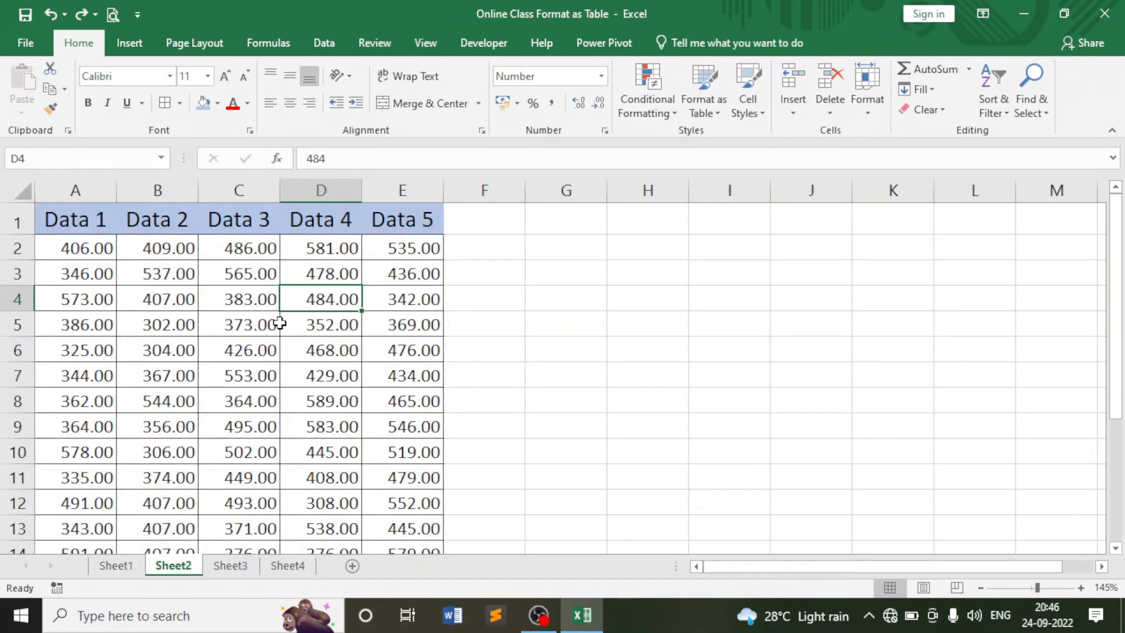
{"action": "left_click", "coordinate": [228, 566]}
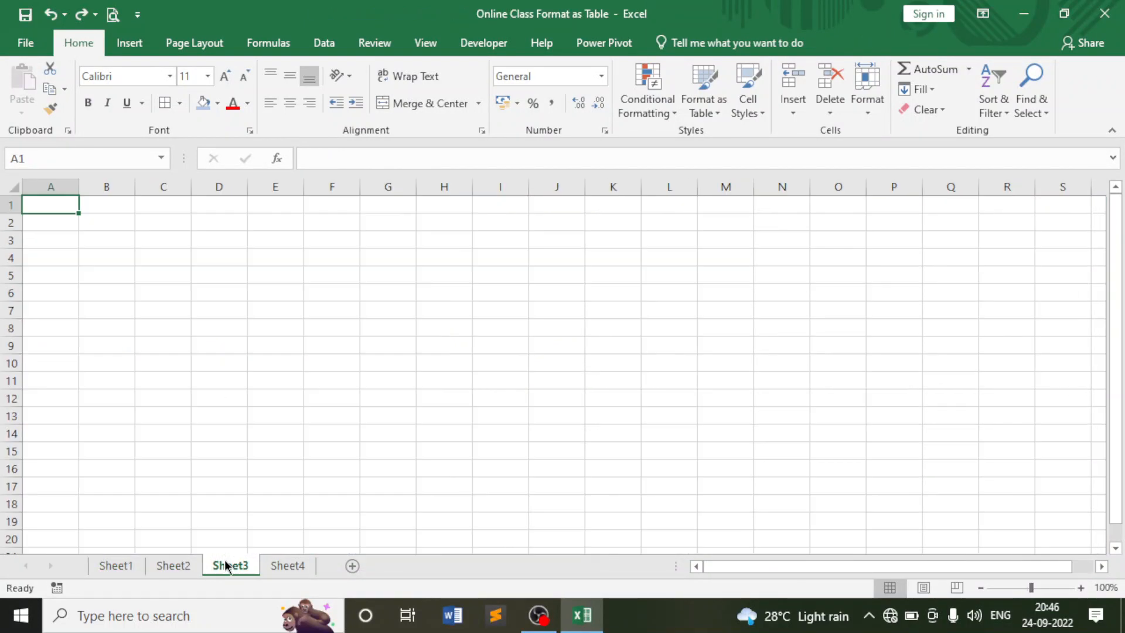
{"action": "left_click", "coordinate": [284, 566]}
{"action": "left_click", "coordinate": [121, 566]}
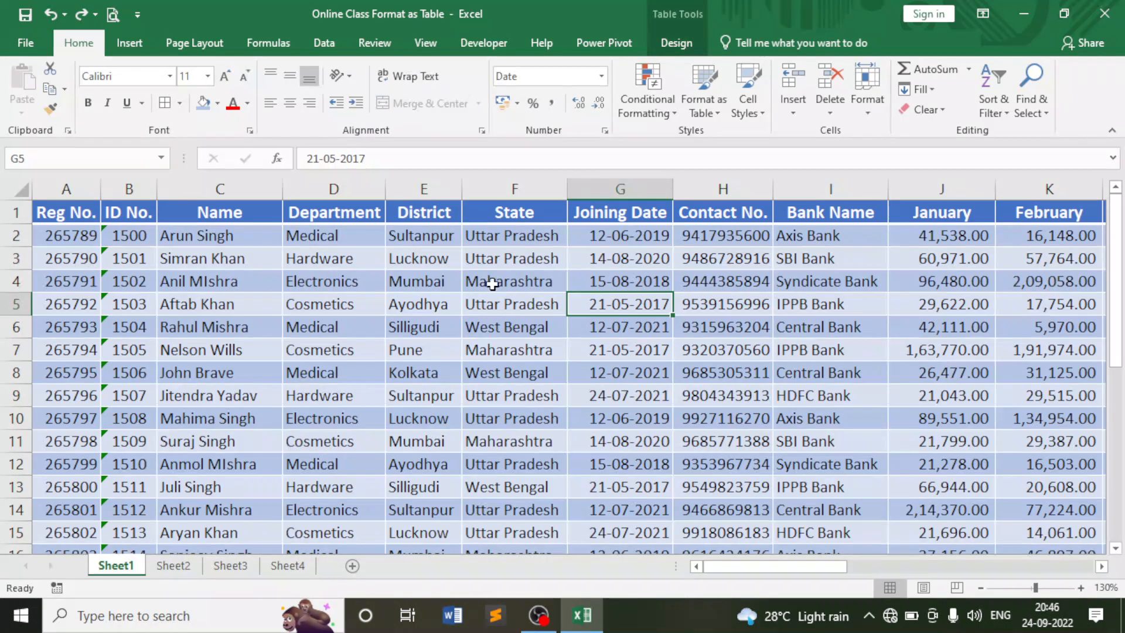
{"action": "left_click", "coordinate": [193, 566]}
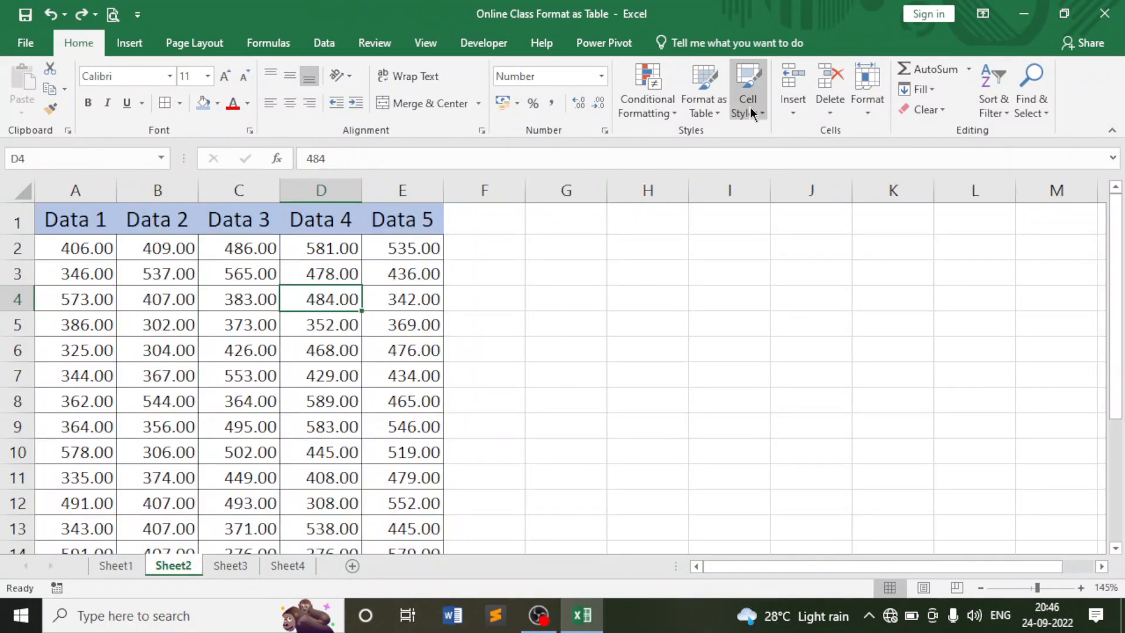
{"action": "left_click", "coordinate": [822, 105]}
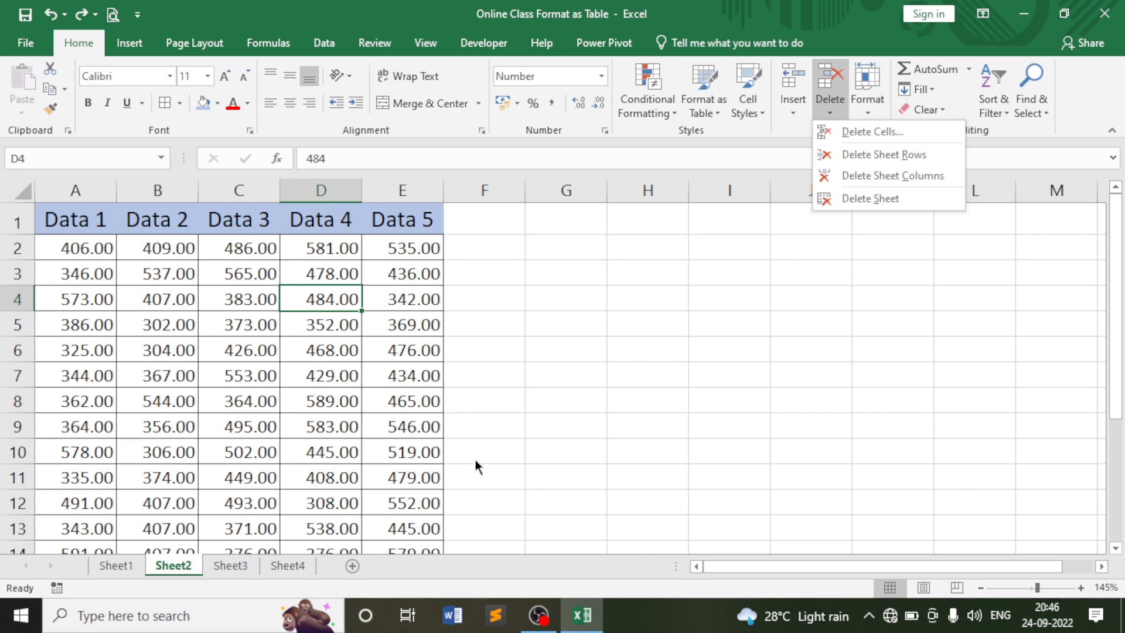
{"action": "left_click", "coordinate": [242, 565]}
Delete the blank Sheet3 and Sheet4 worksheets.
{"action": "left_click", "coordinate": [242, 566]}
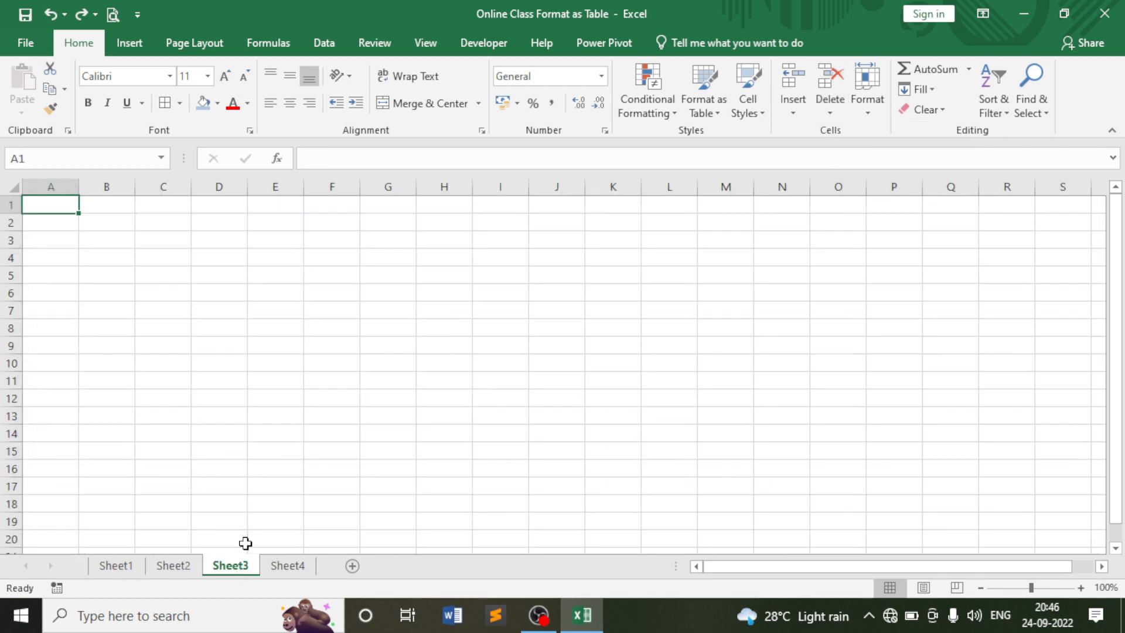
{"action": "left_click", "coordinate": [837, 111]}
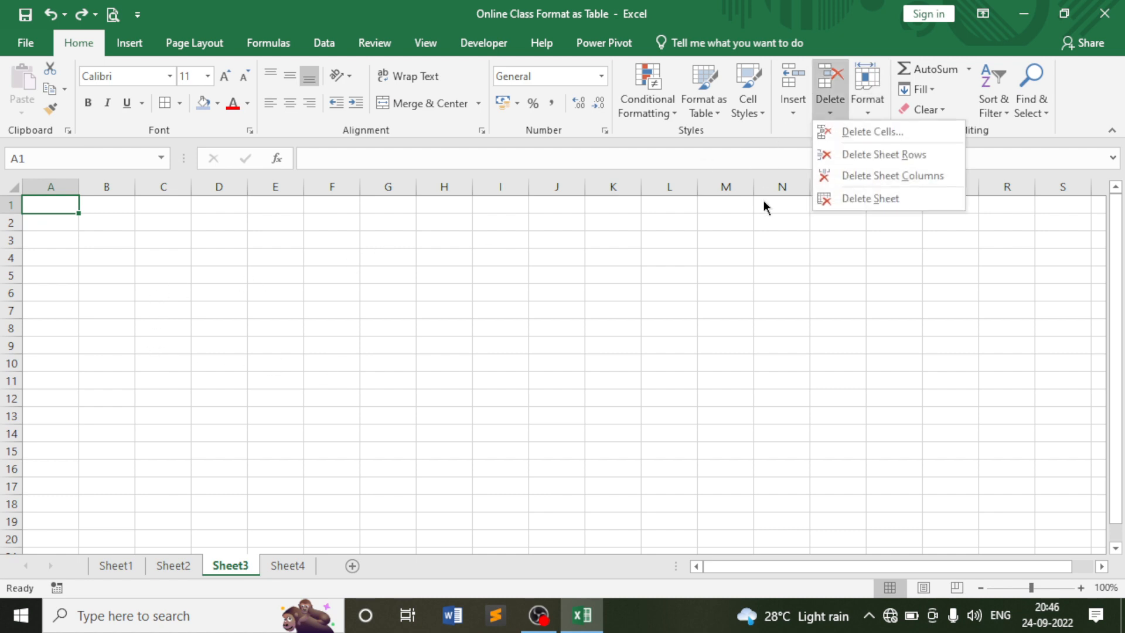
{"action": "left_click", "coordinate": [863, 199]}
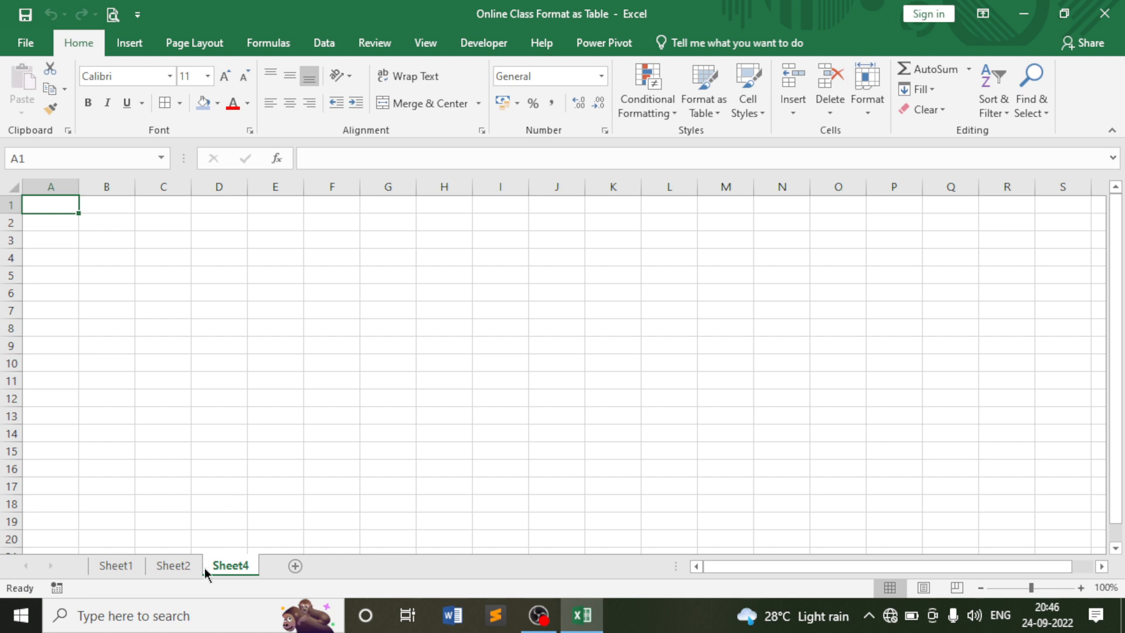
{"action": "left_click", "coordinate": [831, 111]}
{"action": "left_click", "coordinate": [862, 193]}
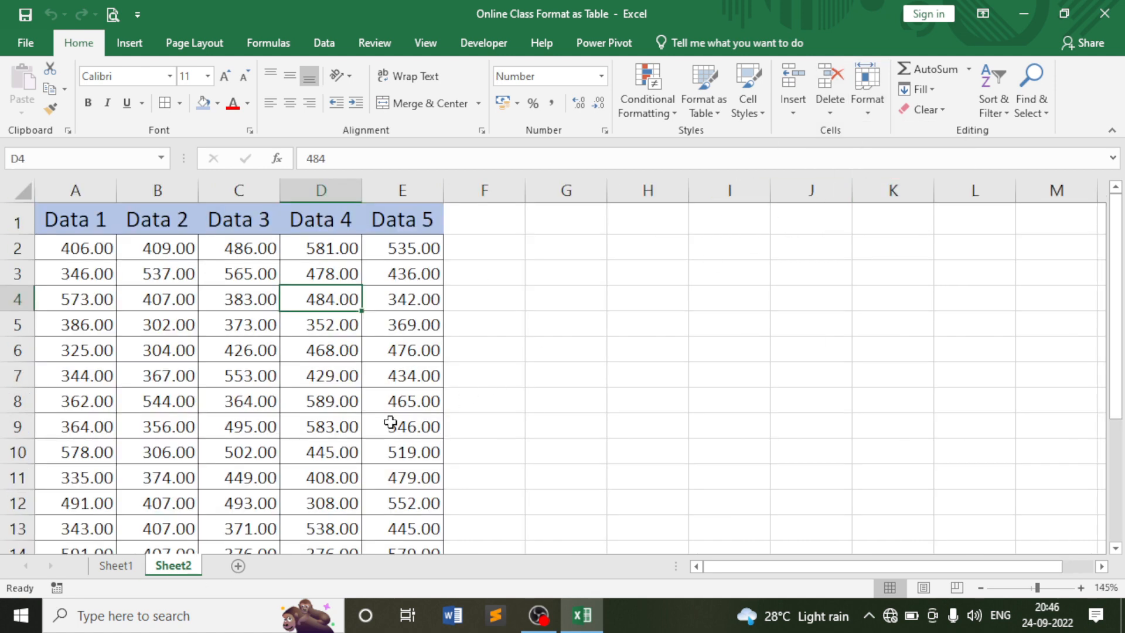
{"action": "left_click", "coordinate": [838, 111]}
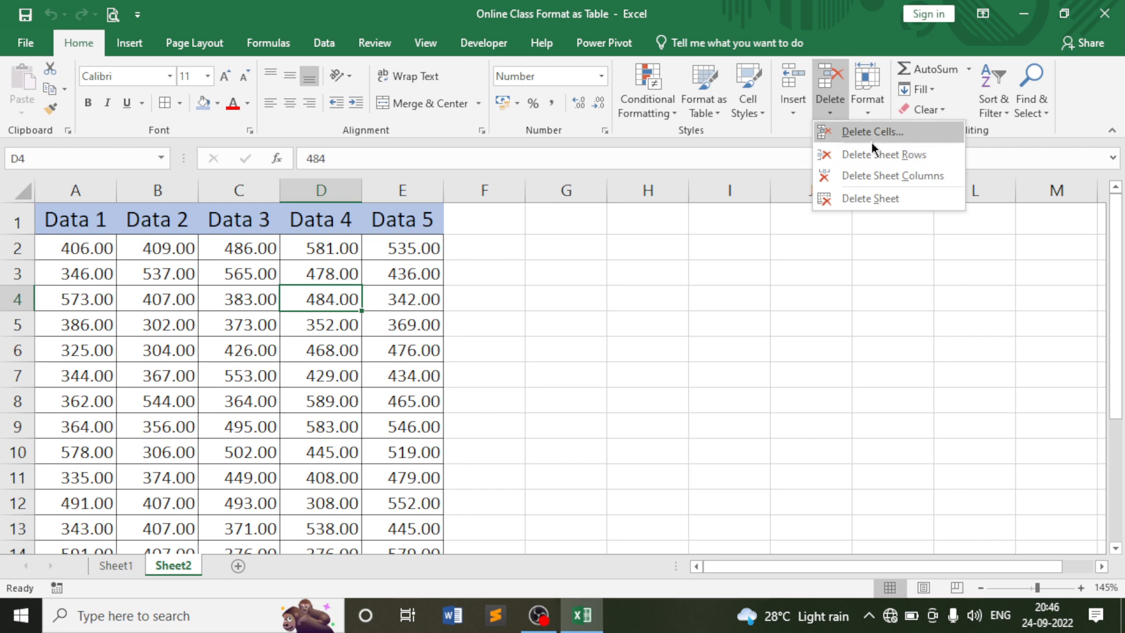
Delete cell B6 with the rest of row 6 shifted left.
{"action": "left_click", "coordinate": [300, 311]}
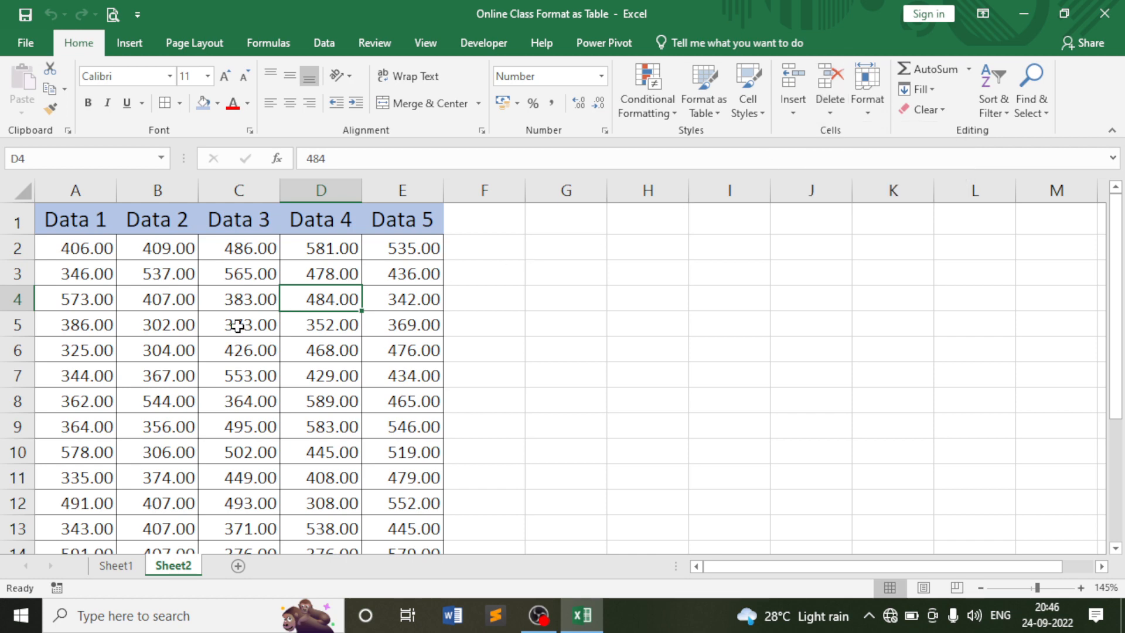
{"action": "left_click", "coordinate": [166, 350]}
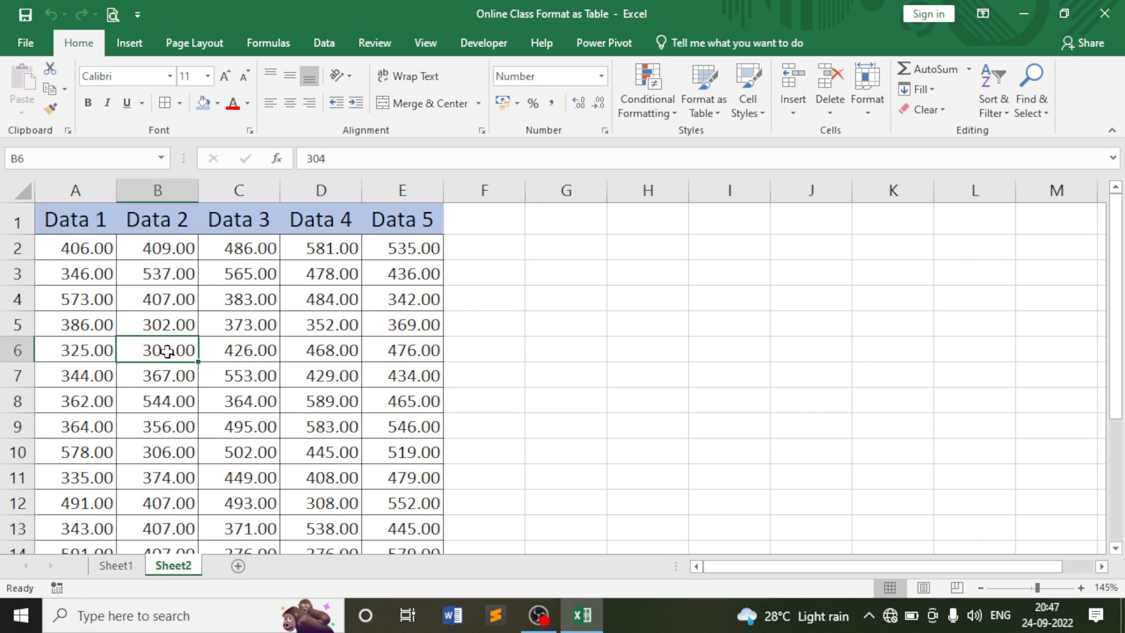
{"action": "left_click", "coordinate": [835, 115]}
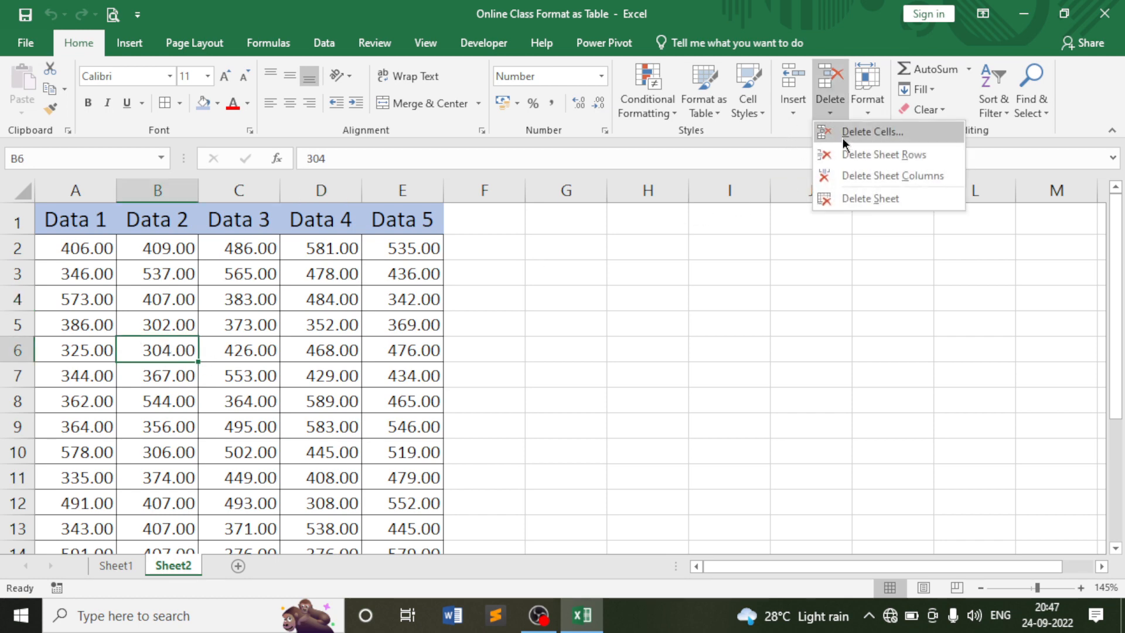
{"action": "left_click", "coordinate": [853, 135]}
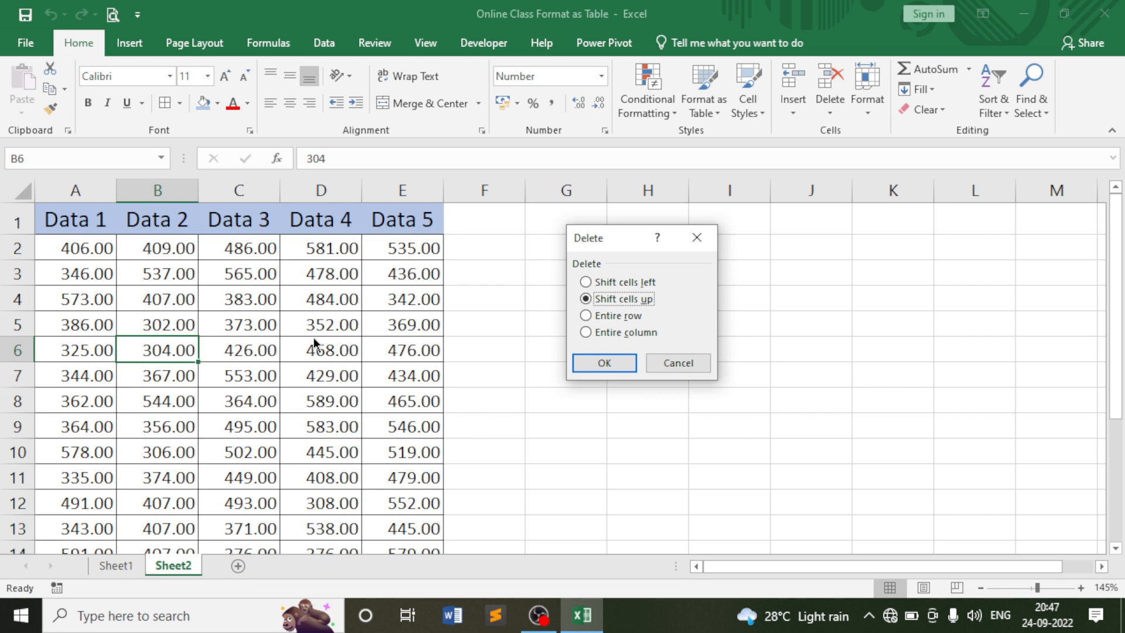
{"action": "left_click", "coordinate": [588, 282]}
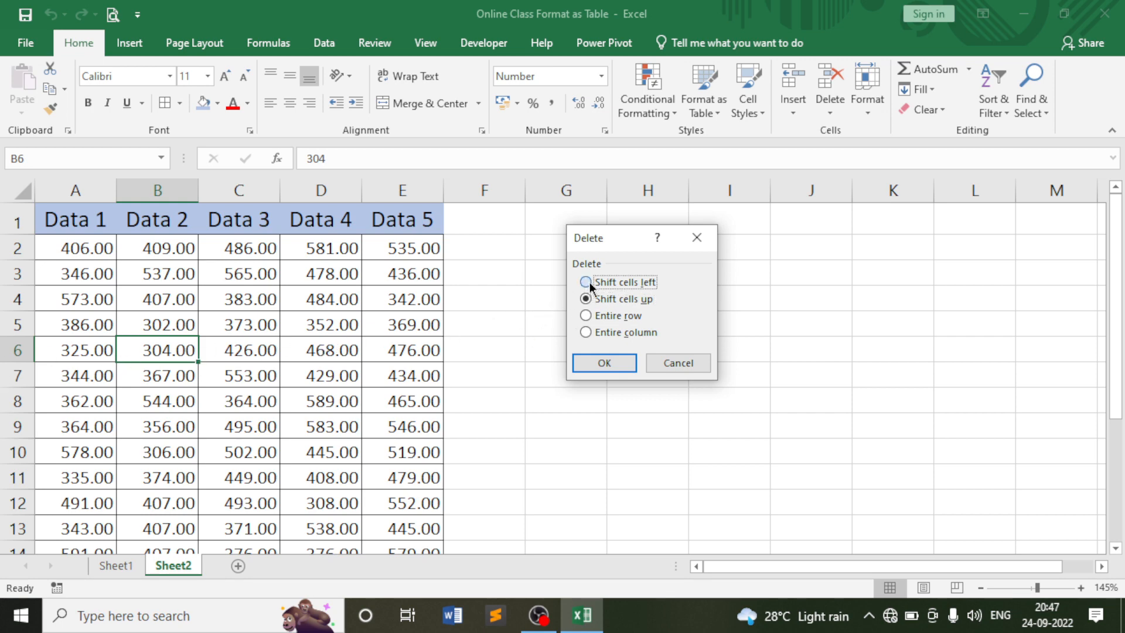
{"action": "left_click", "coordinate": [605, 363]}
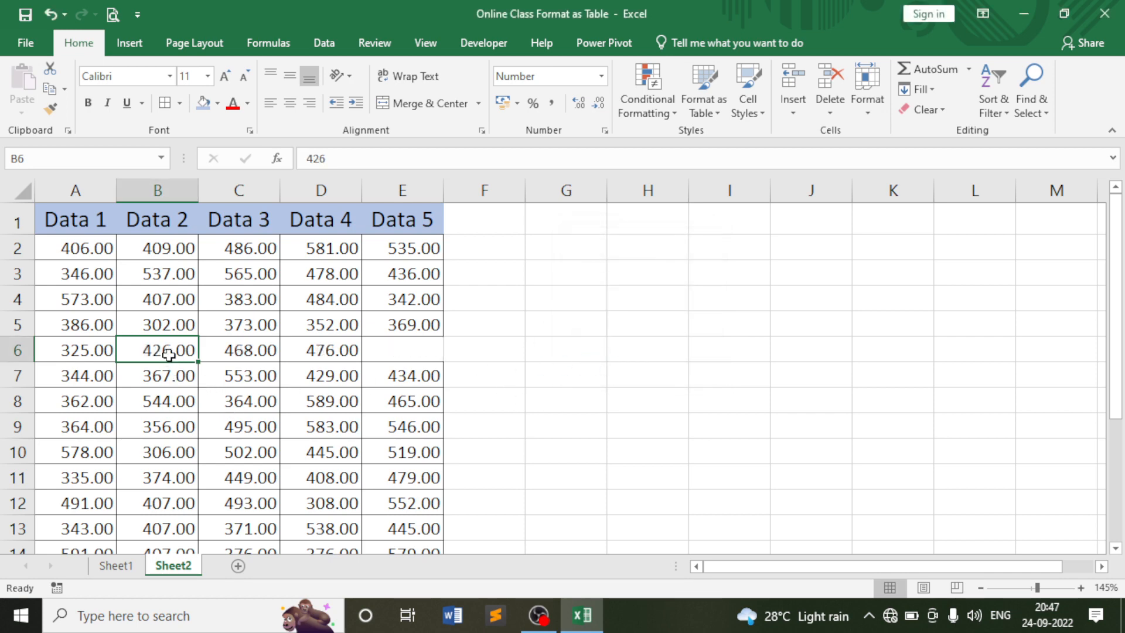
Inspect the shifted values in B6–E6, then undo the deletion.
{"action": "left_click", "coordinate": [412, 351]}
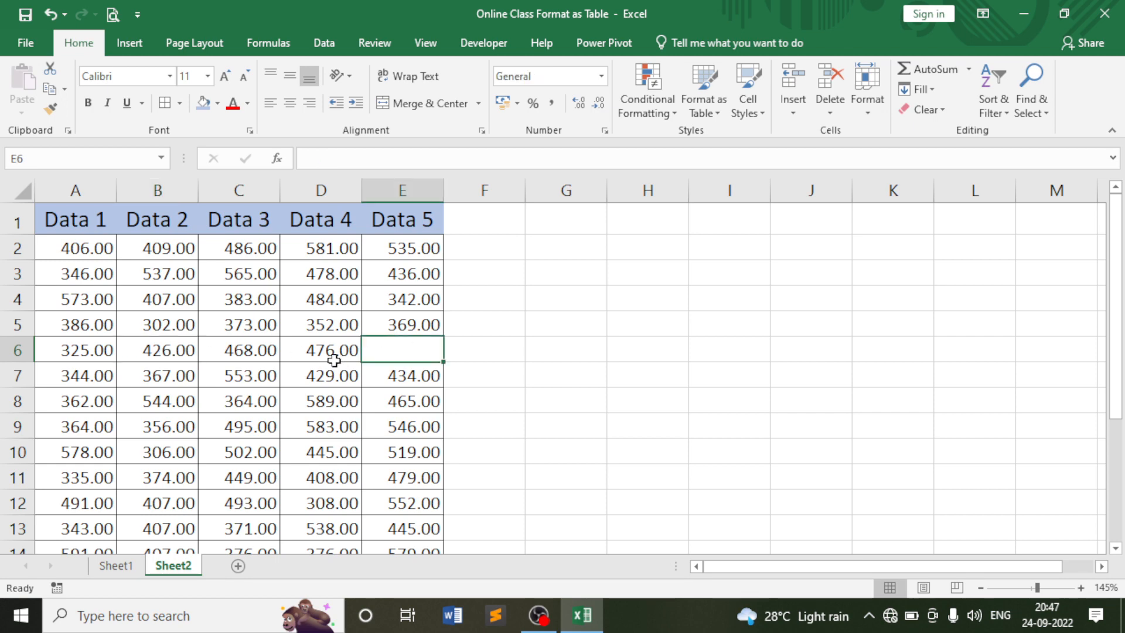
{"action": "left_click", "coordinate": [331, 358]}
{"action": "left_click", "coordinate": [235, 352]}
{"action": "left_click", "coordinate": [176, 354]}
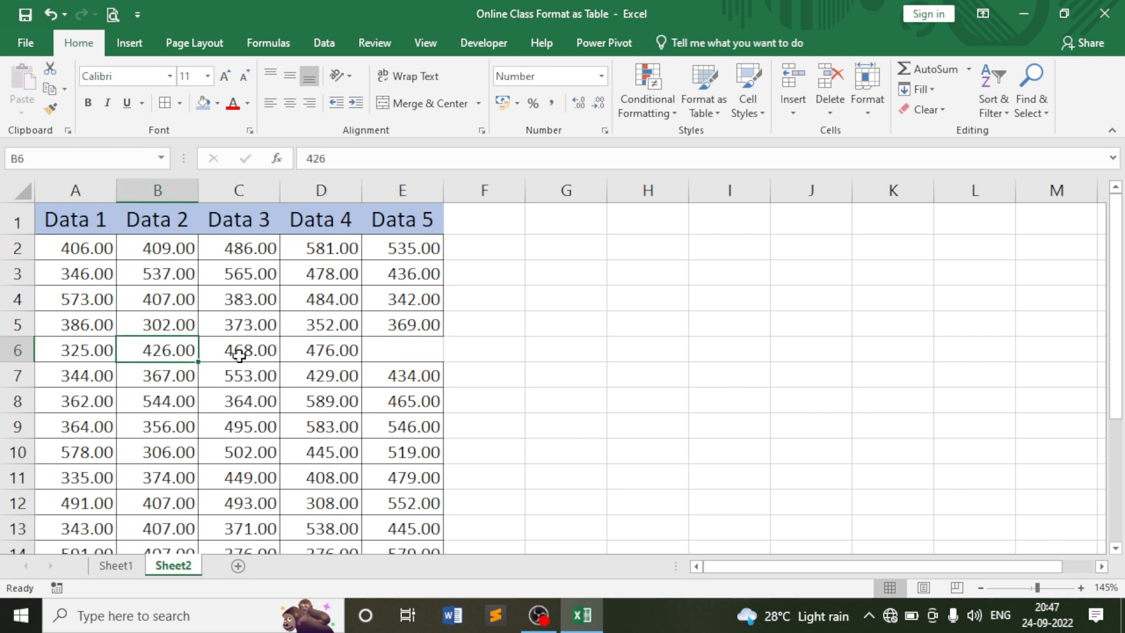
{"action": "left_click", "coordinate": [241, 353]}
{"action": "left_click", "coordinate": [399, 349]}
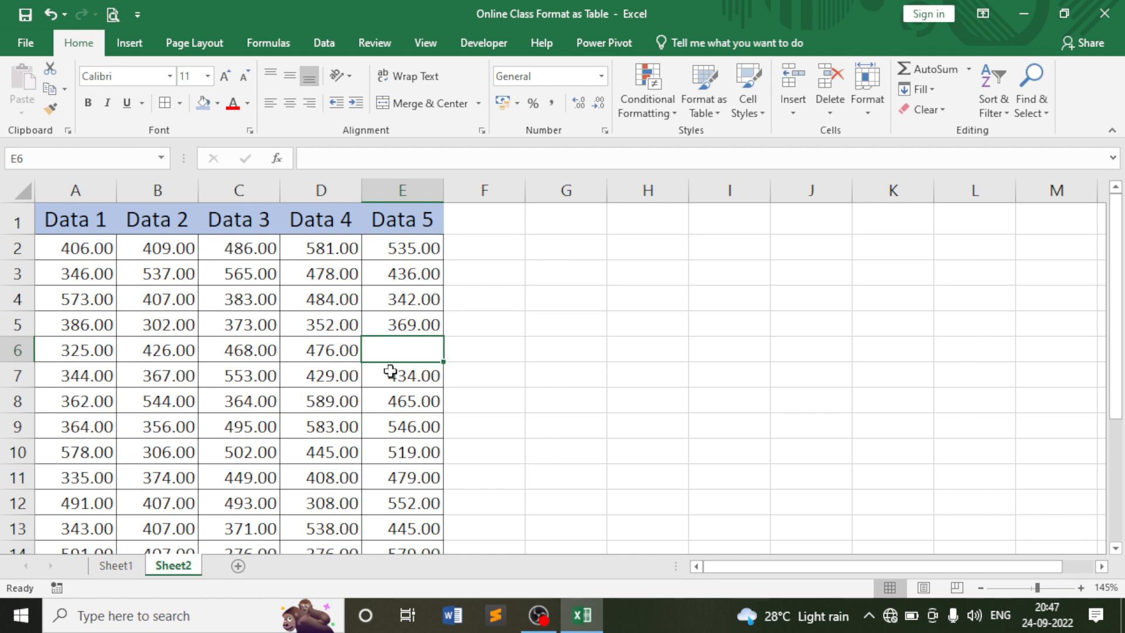
{"action": "key", "text": "ctrl+z"}
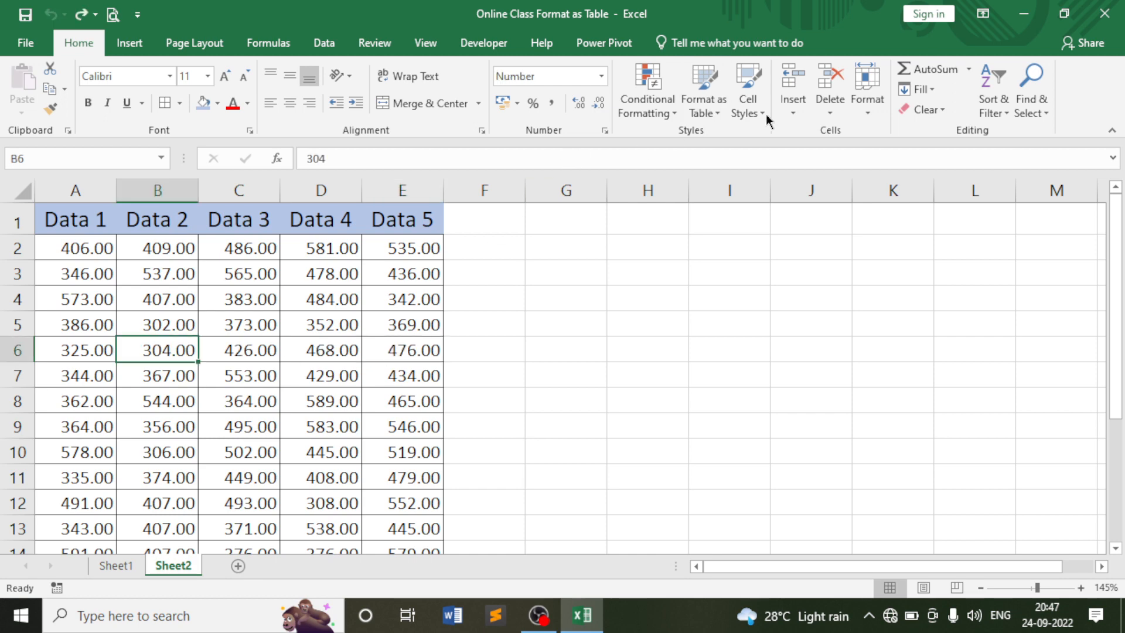
Delete cell B6 again, this time shifting the column B values up.
{"action": "left_click", "coordinate": [830, 114]}
{"action": "left_click", "coordinate": [877, 134]}
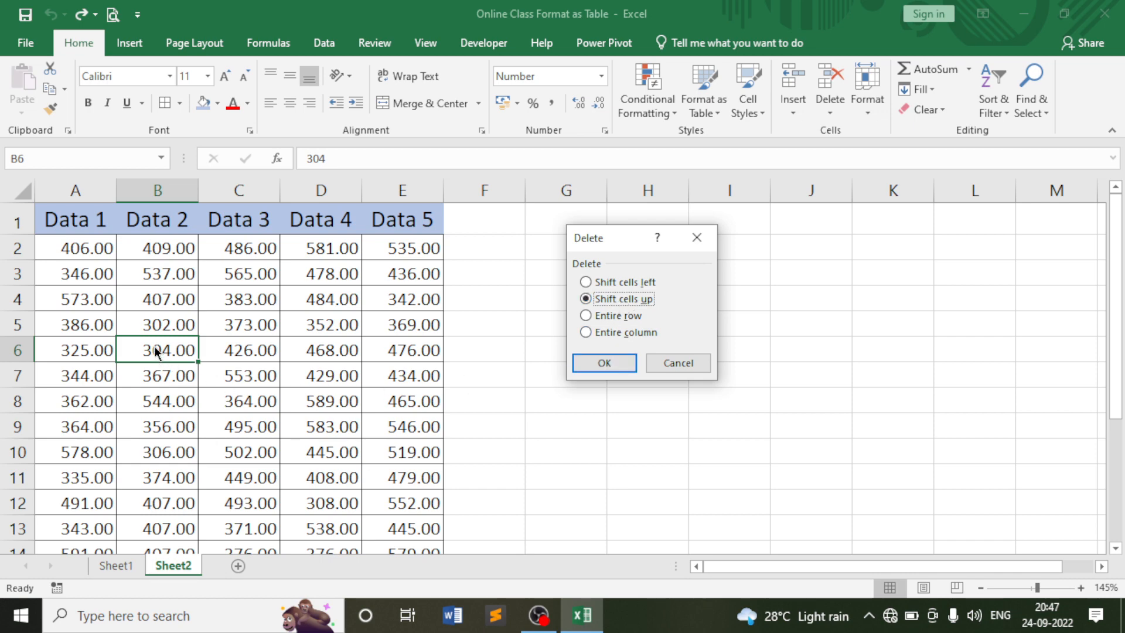
{"action": "left_click", "coordinate": [602, 365]}
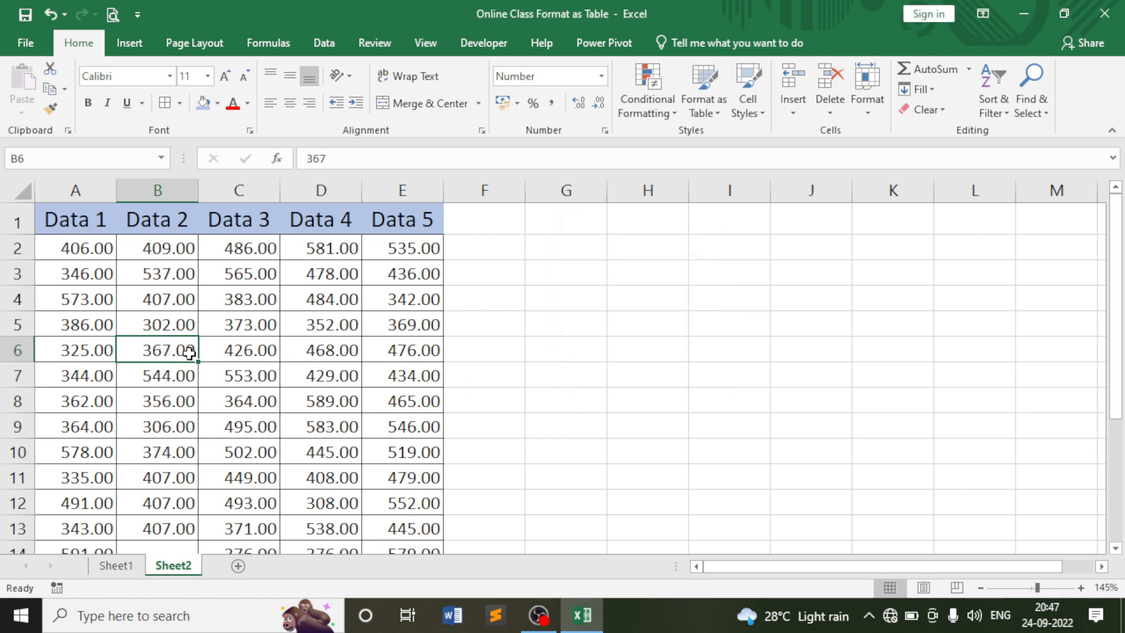
{"action": "scroll", "coordinate": [195, 378], "scroll_direction": "down", "scroll_amount": 3}
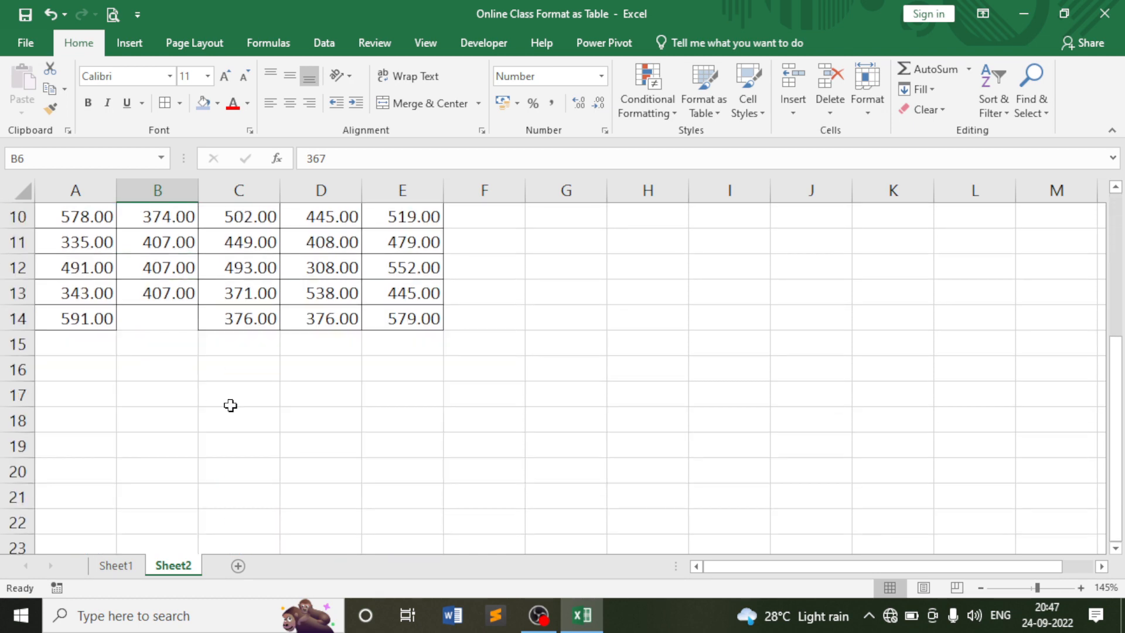
{"action": "scroll", "coordinate": [230, 406], "scroll_direction": "up", "scroll_amount": 2}
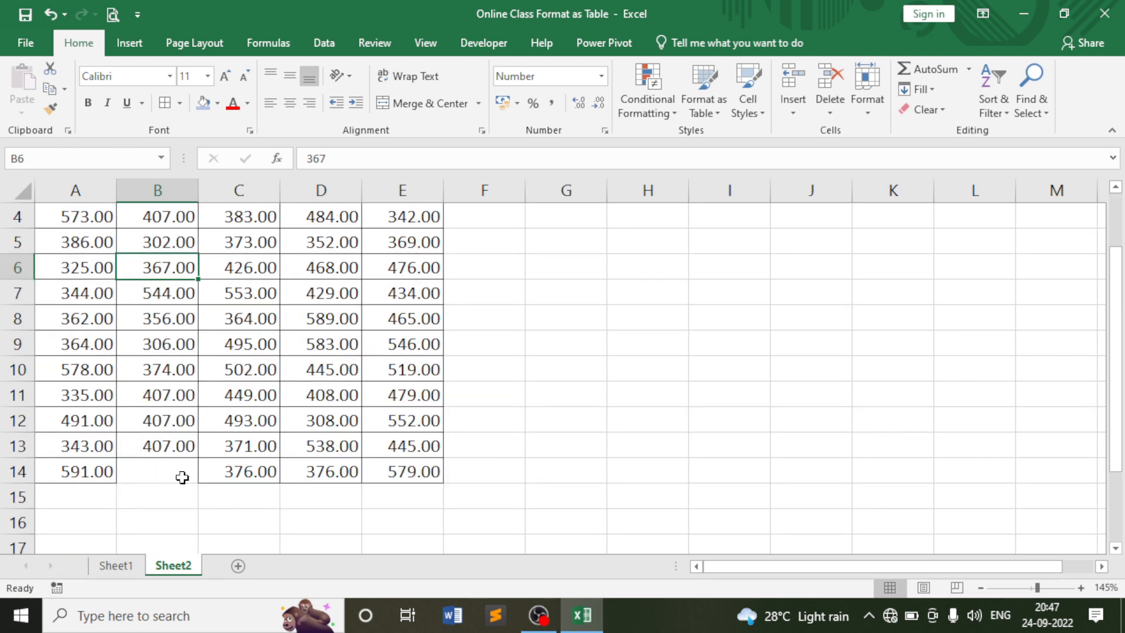
{"action": "scroll", "coordinate": [149, 478], "scroll_direction": "up", "scroll_amount": 3}
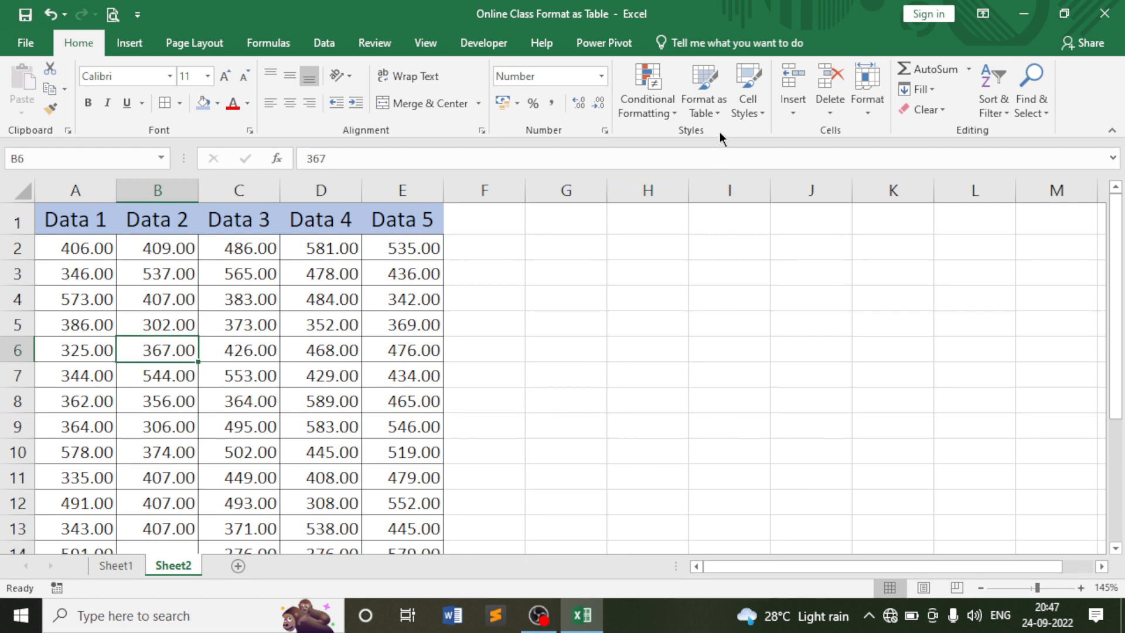
{"action": "left_click", "coordinate": [788, 103]}
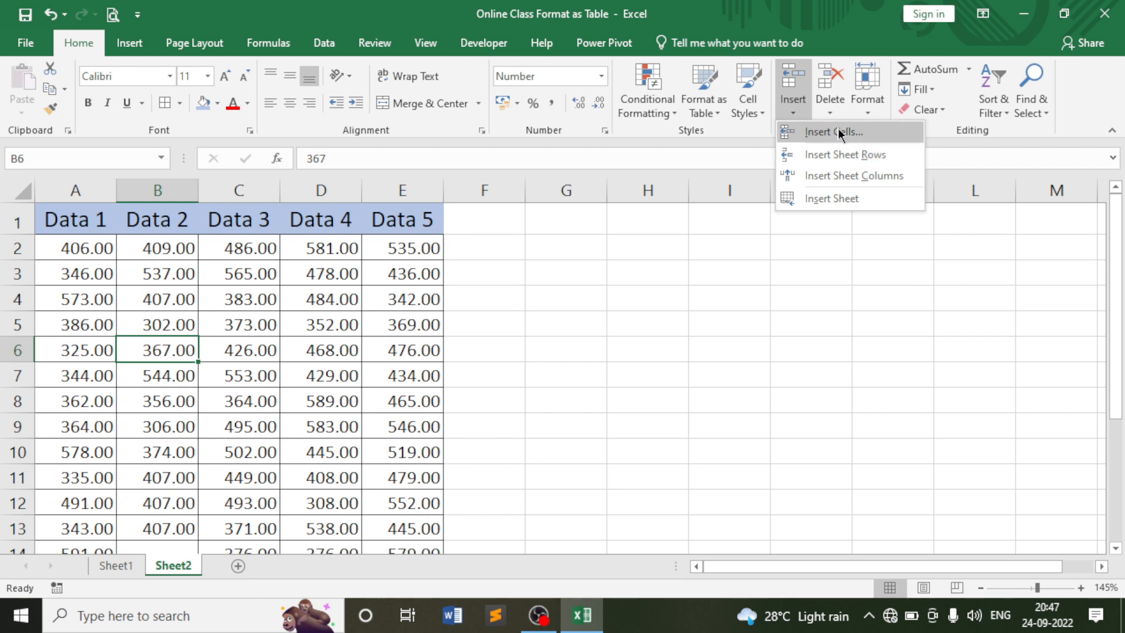
Undo the cell deletion so 304.00 is back in B6.
{"action": "left_click", "coordinate": [830, 100]}
{"action": "left_click", "coordinate": [606, 263]}
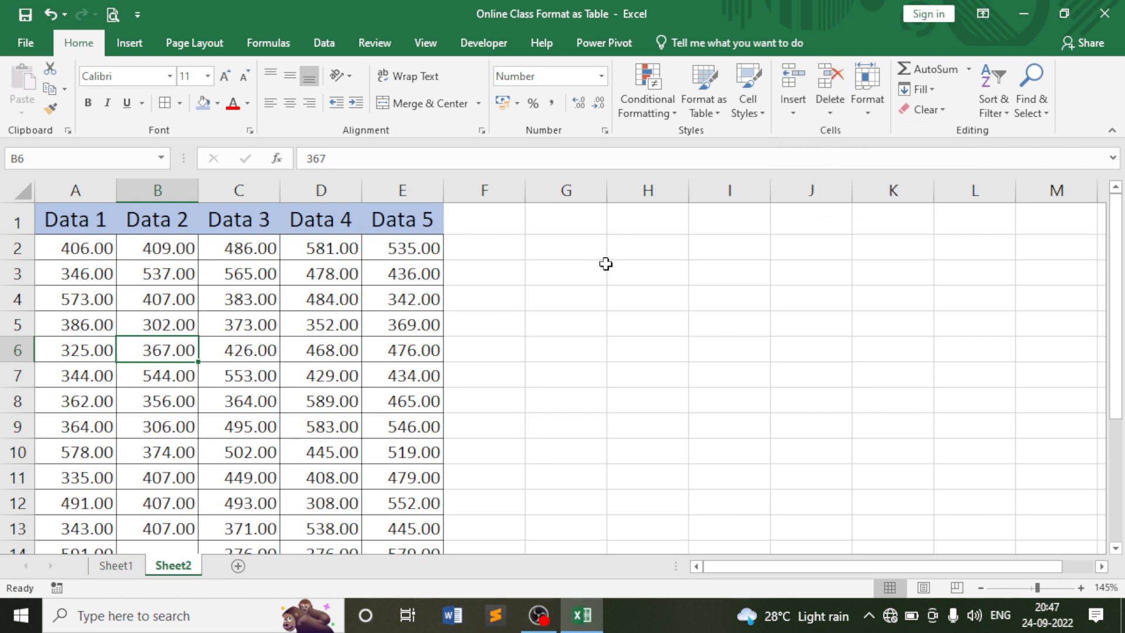
{"action": "key", "text": "ctrl+z"}
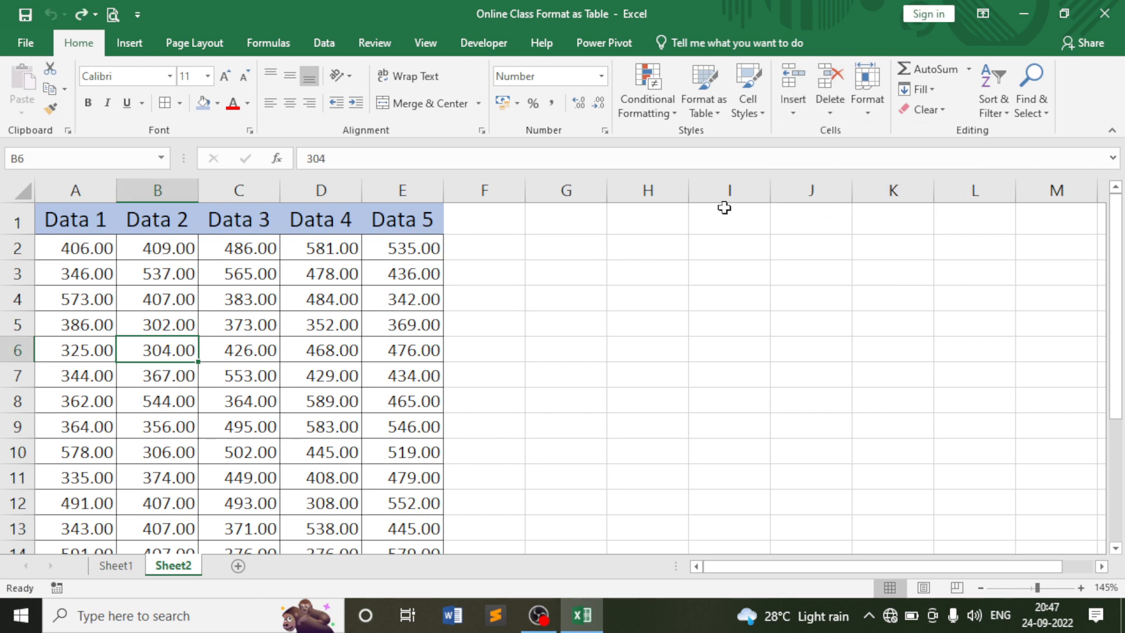
{"action": "left_click", "coordinate": [831, 113]}
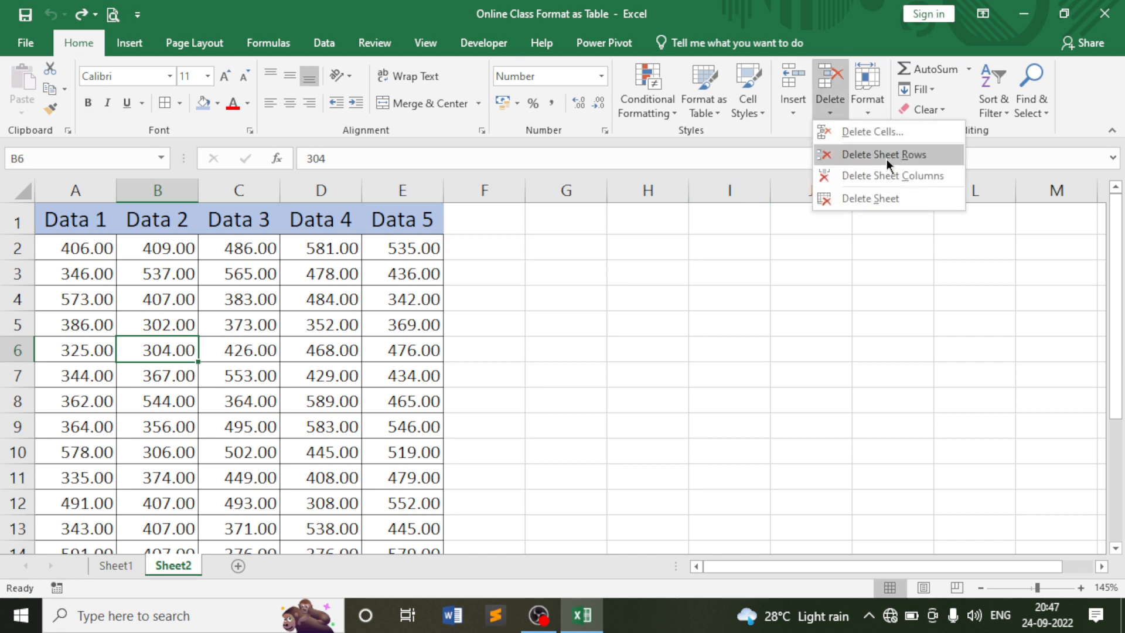
{"action": "left_click", "coordinate": [244, 320]}
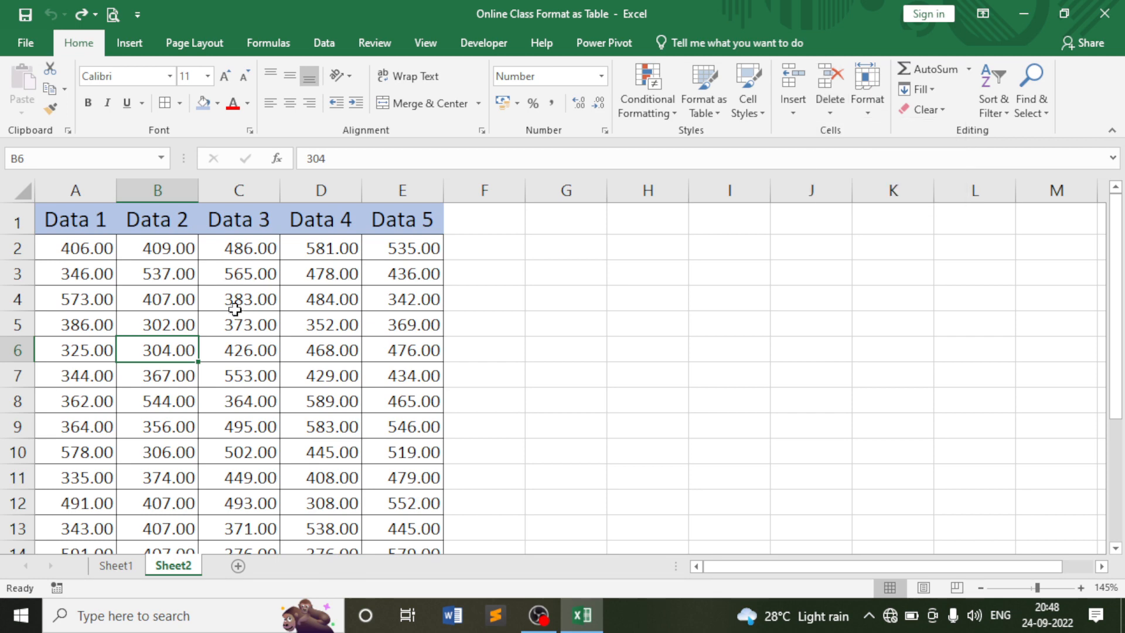
Select columns C and D and check the Delete options without deleting anything.
{"action": "left_click", "coordinate": [235, 300]}
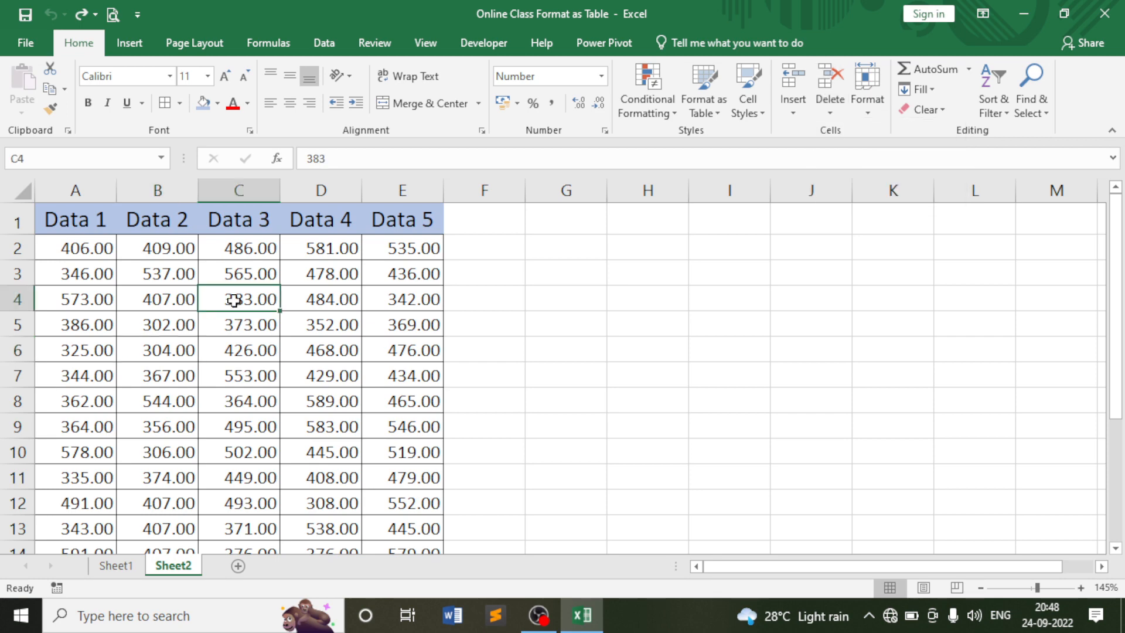
{"action": "left_click", "coordinate": [240, 191]}
{"action": "left_click", "coordinate": [317, 190]}
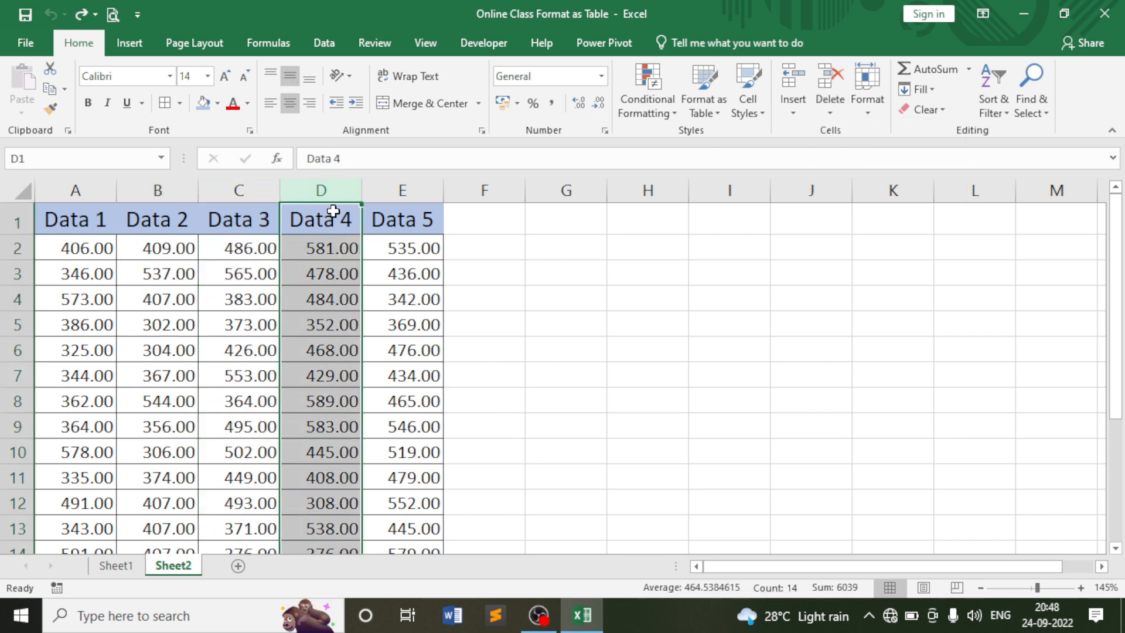
{"action": "left_click", "coordinate": [321, 274]}
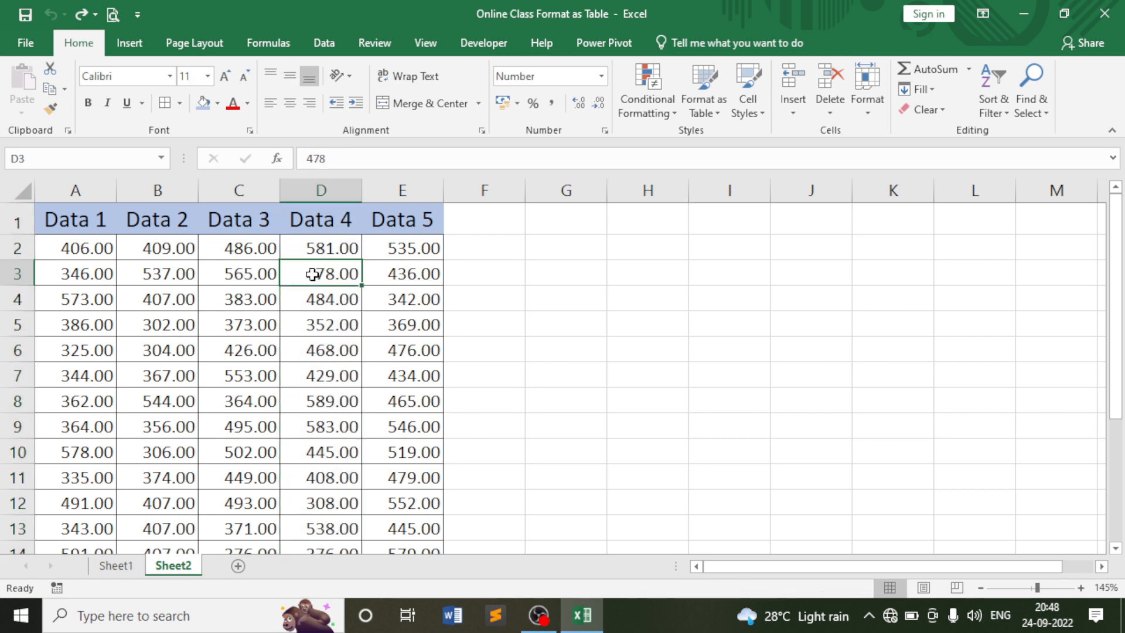
{"action": "left_click", "coordinate": [226, 274]}
{"action": "left_click", "coordinate": [829, 109]}
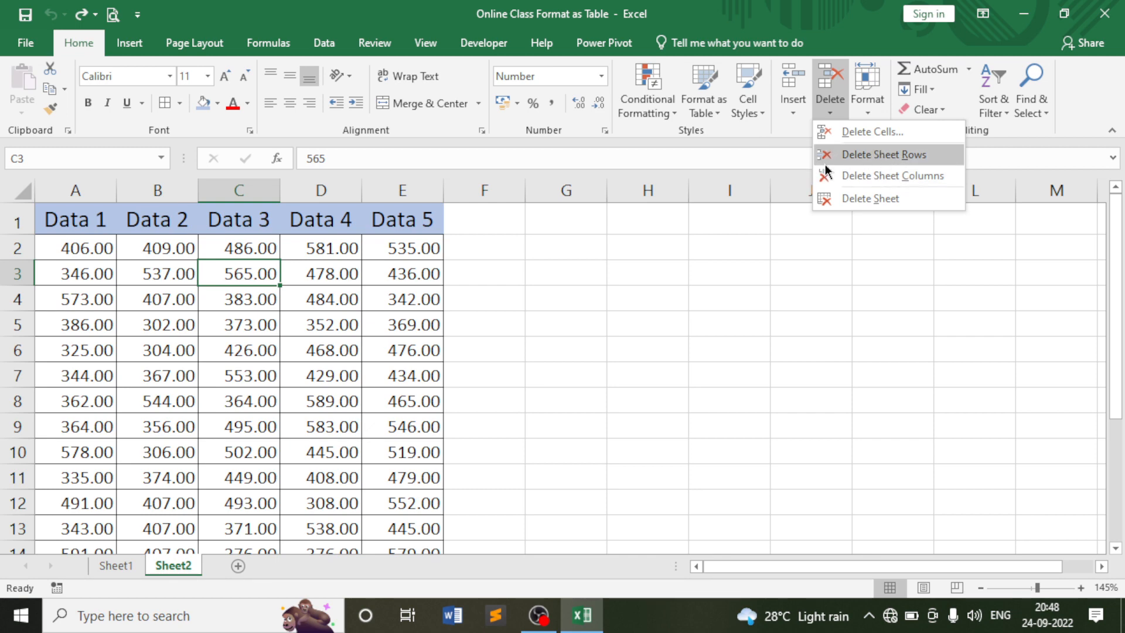
{"action": "left_click", "coordinate": [378, 245]}
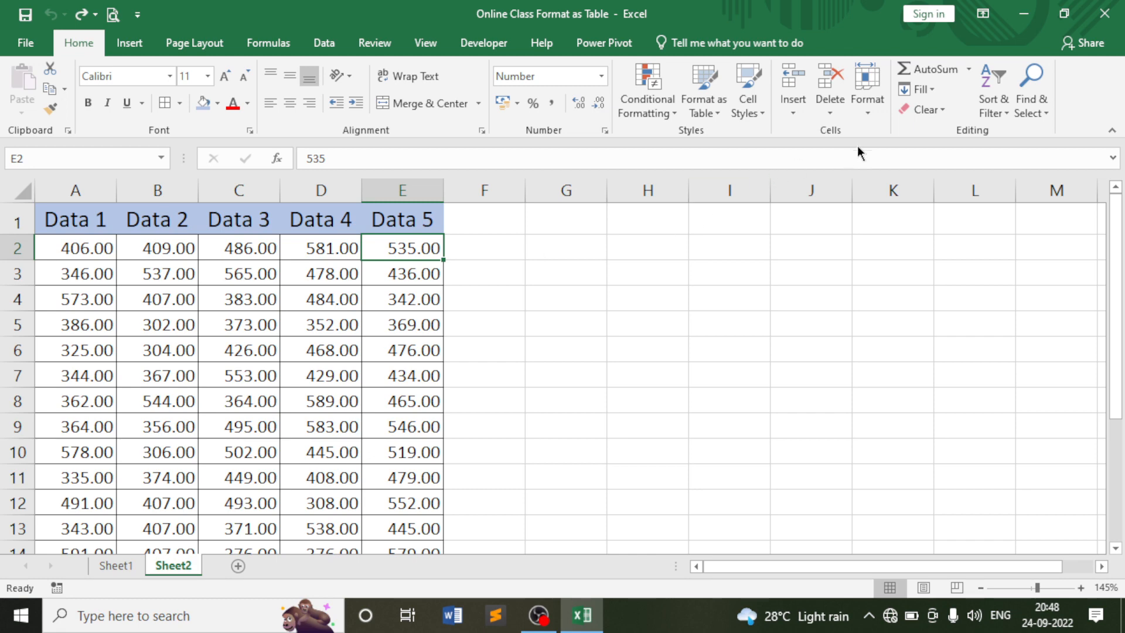
{"action": "left_click", "coordinate": [867, 106]}
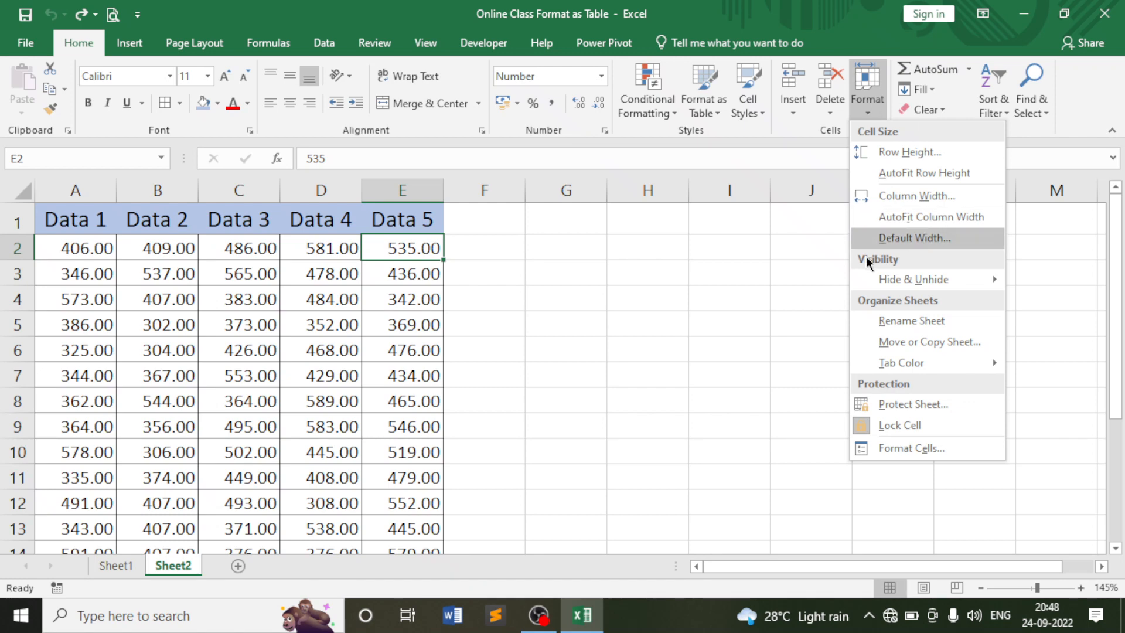
{"action": "mouse_move", "coordinate": [902, 281]}
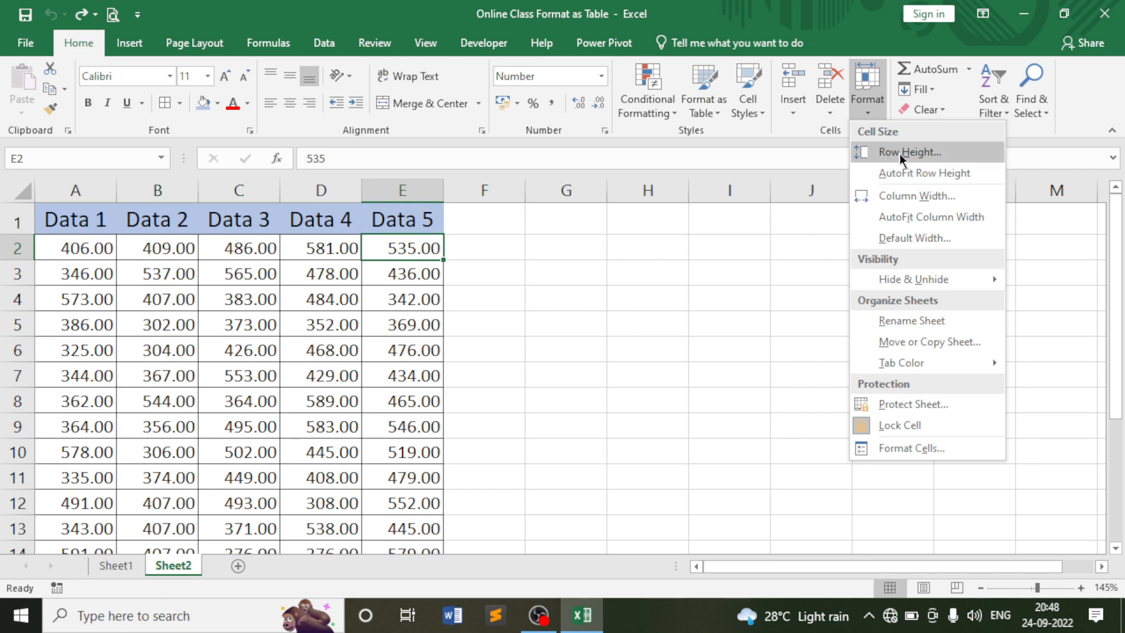
{"action": "key", "text": "Escape"}
{"action": "left_click", "coordinate": [542, 280]}
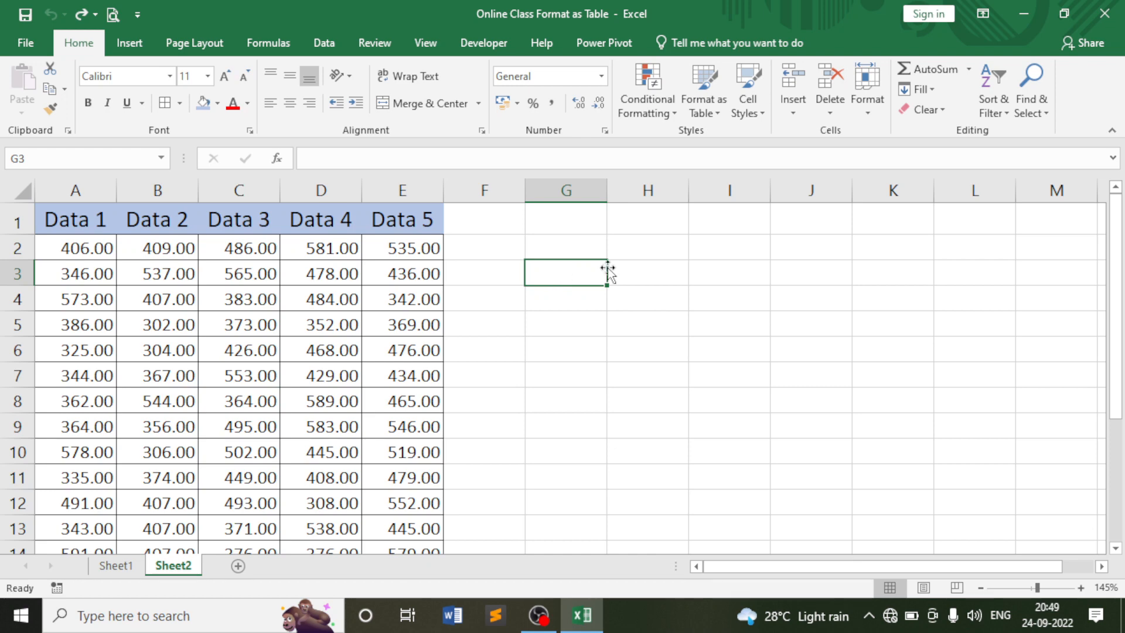
{"action": "left_click", "coordinate": [868, 97]}
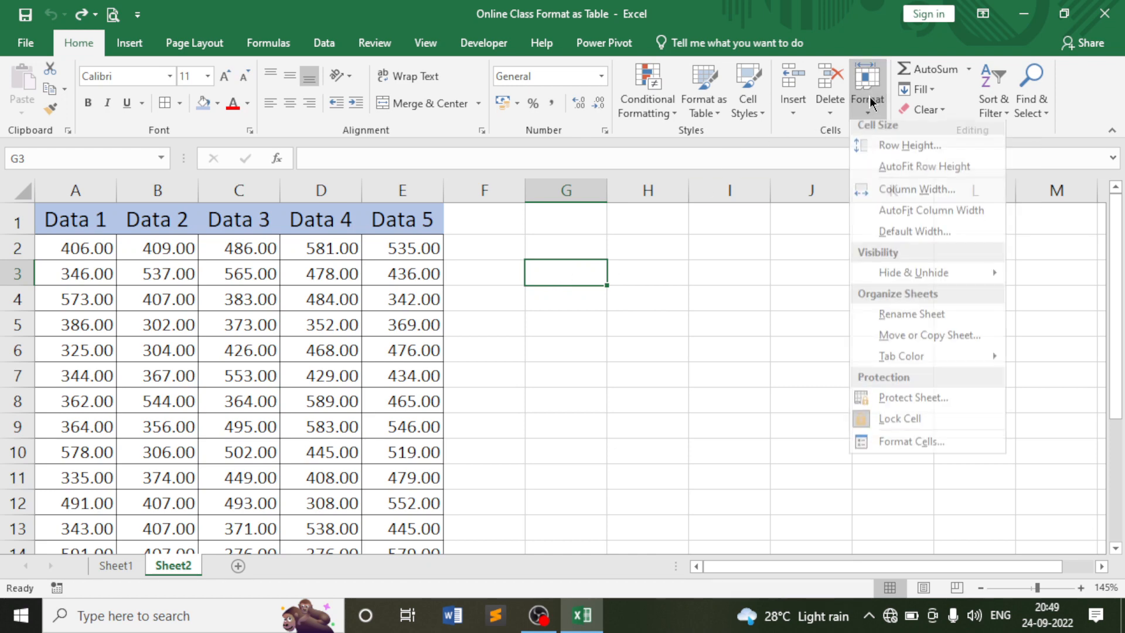
{"action": "left_click", "coordinate": [872, 152]}
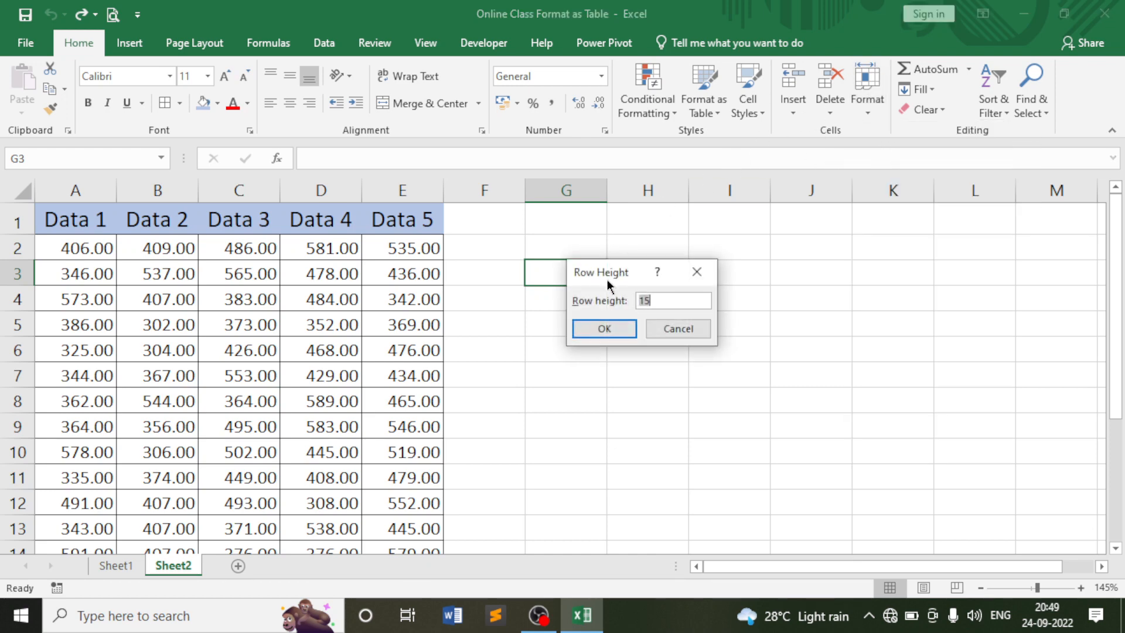
{"action": "left_click_drag", "start_coordinate": [624, 276], "coordinate": [780, 262]}
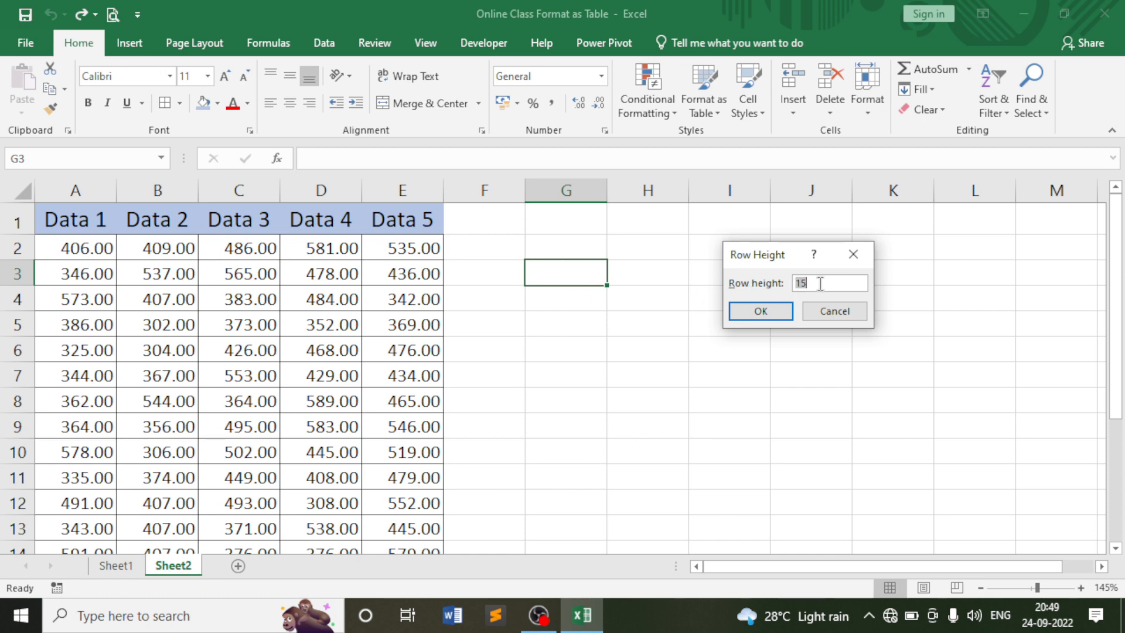
{"action": "key", "text": "BackSpace"}
{"action": "left_click", "coordinate": [765, 312]}
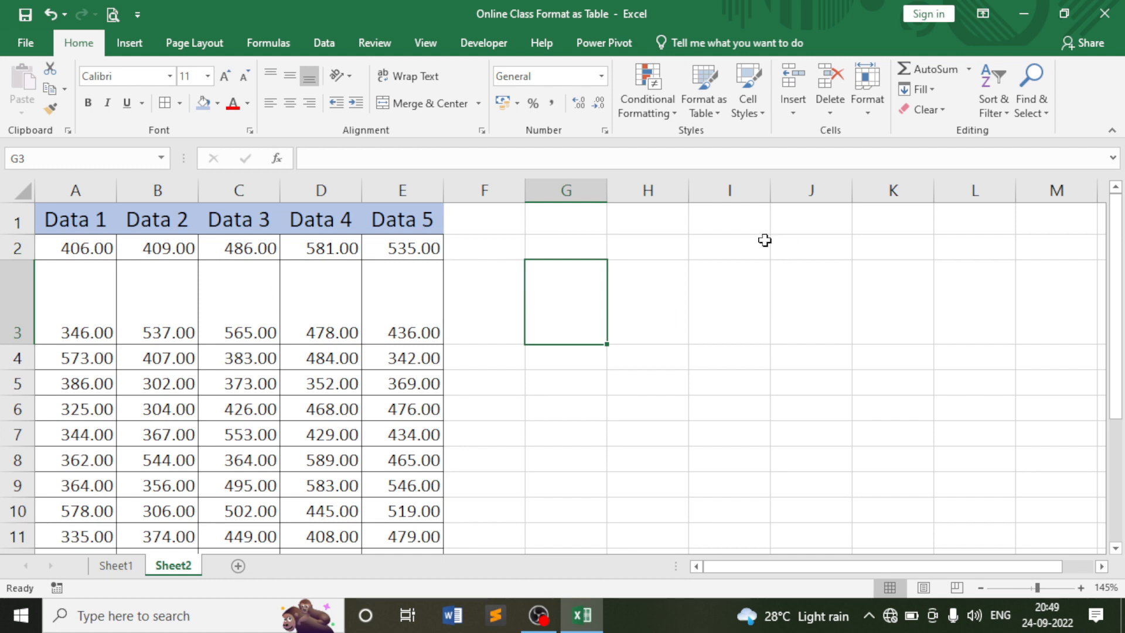
{"action": "key", "text": "ctrl+z"}
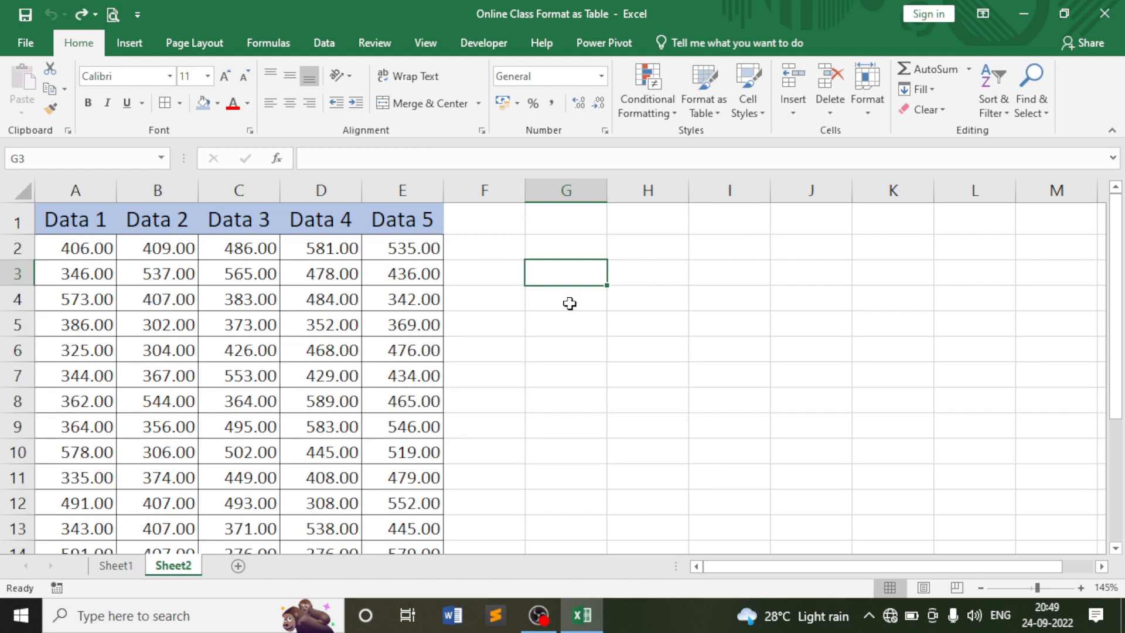
Set the selected table rows, starting at row 2, to a row height of 30.
{"action": "left_click", "coordinate": [500, 306]}
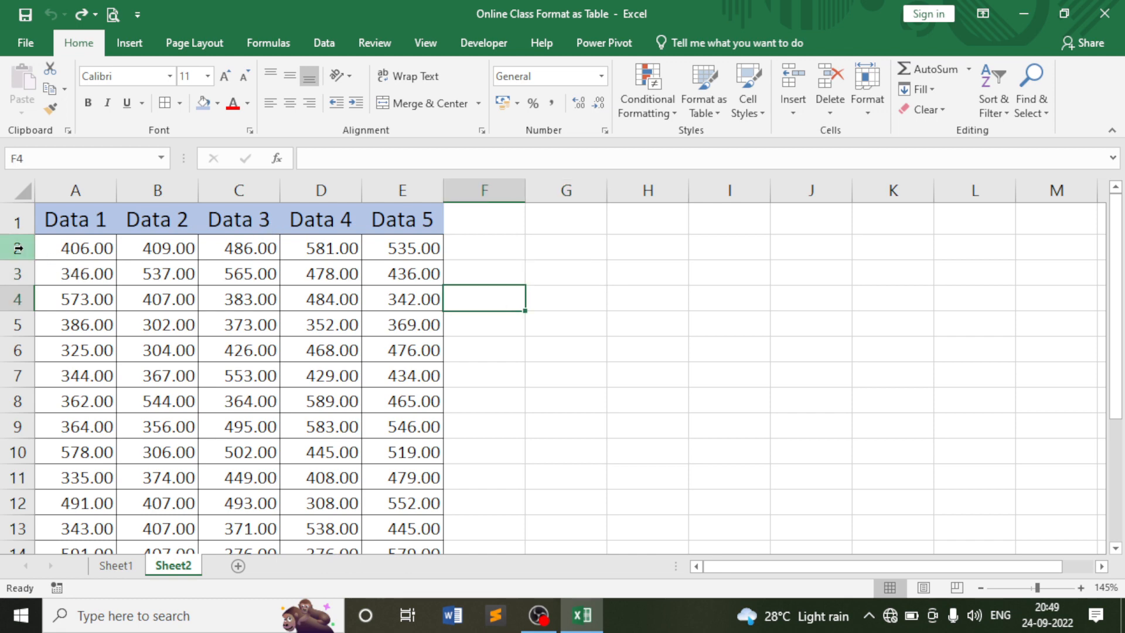
{"action": "scroll", "coordinate": [18, 276], "scroll_direction": "down", "scroll_amount": 3}
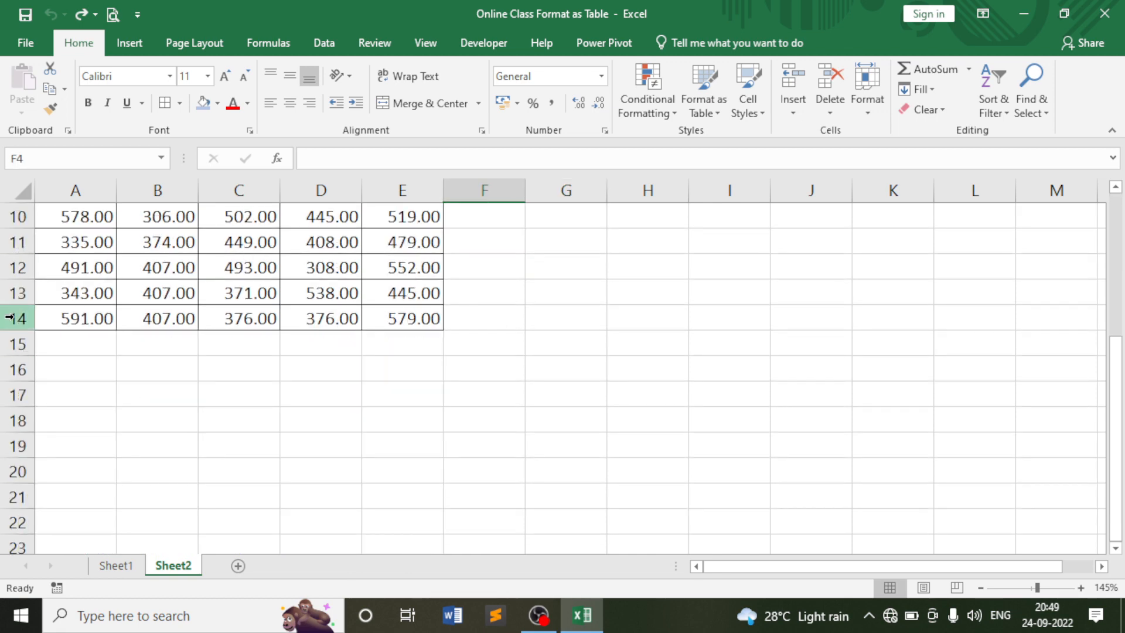
{"action": "scroll", "coordinate": [38, 323], "scroll_direction": "up", "scroll_amount": 3}
{"action": "scroll", "coordinate": [38, 323], "scroll_direction": "down", "scroll_amount": 3}
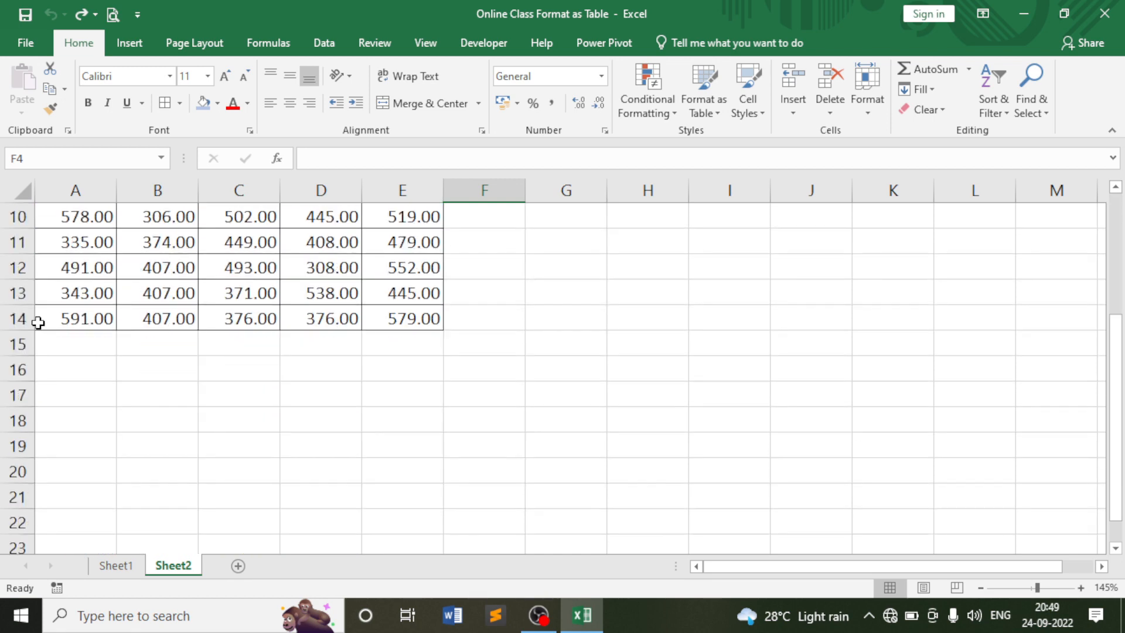
{"action": "scroll", "coordinate": [35, 321], "scroll_direction": "up", "scroll_amount": 3}
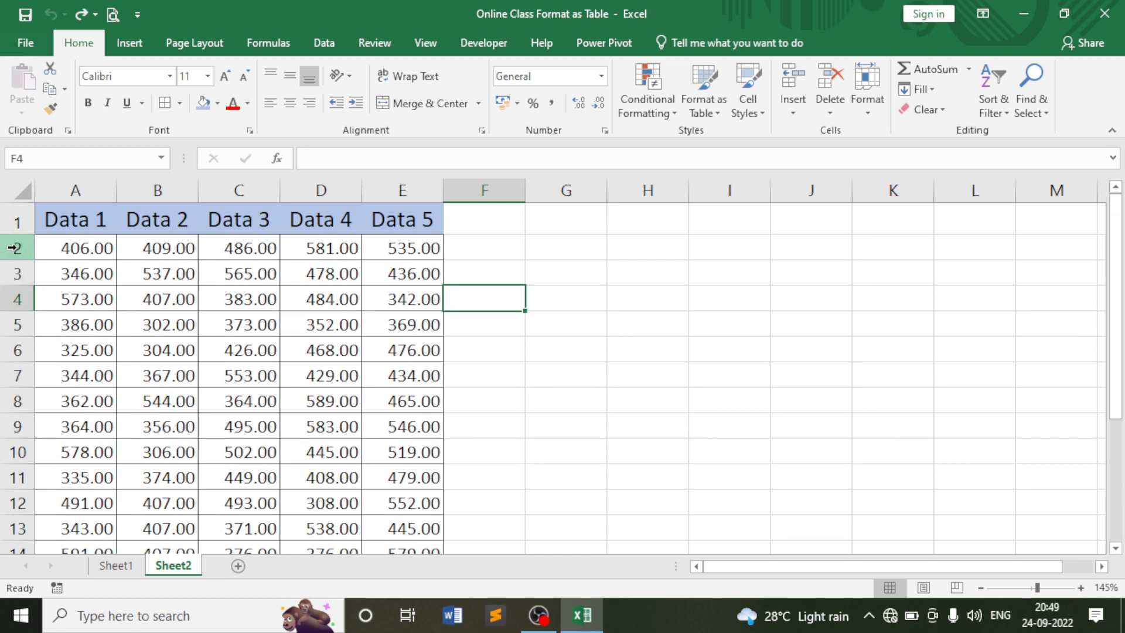
{"action": "left_click_drag", "start_coordinate": [18, 248], "coordinate": [3, 497]}
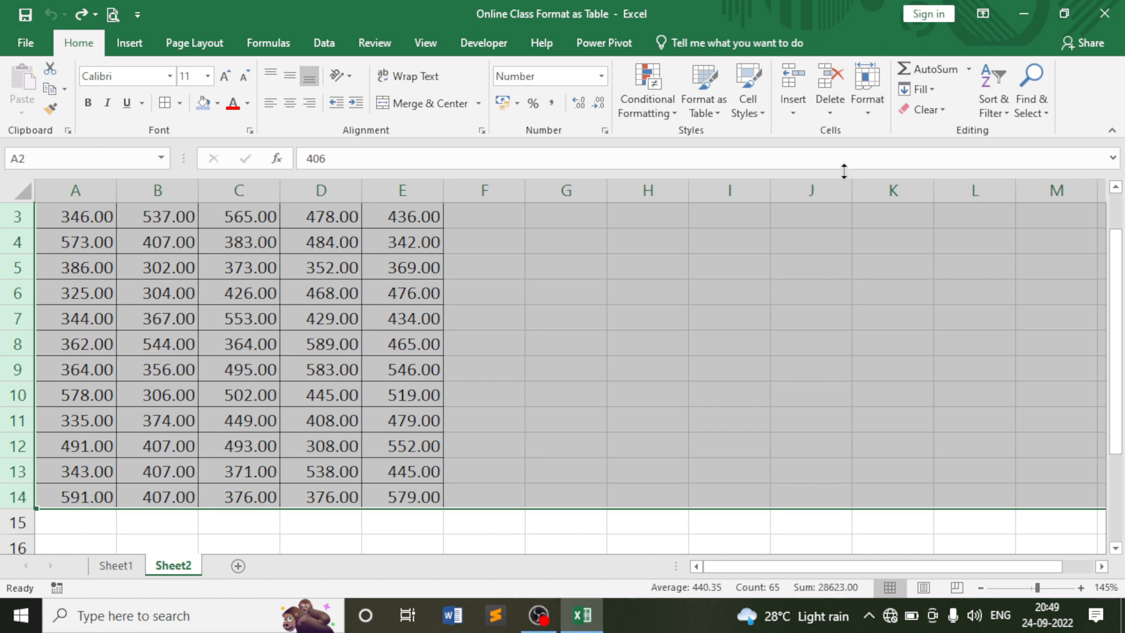
{"action": "left_click", "coordinate": [865, 111]}
{"action": "left_click", "coordinate": [907, 151]}
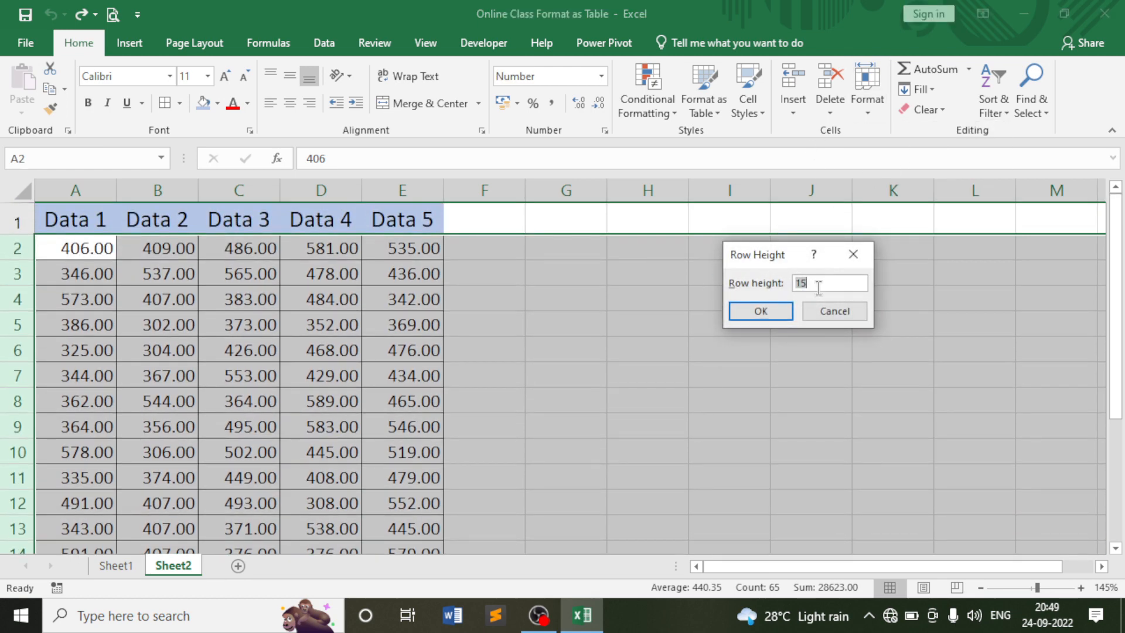
{"action": "type", "text": "30"}
{"action": "left_click", "coordinate": [778, 311]}
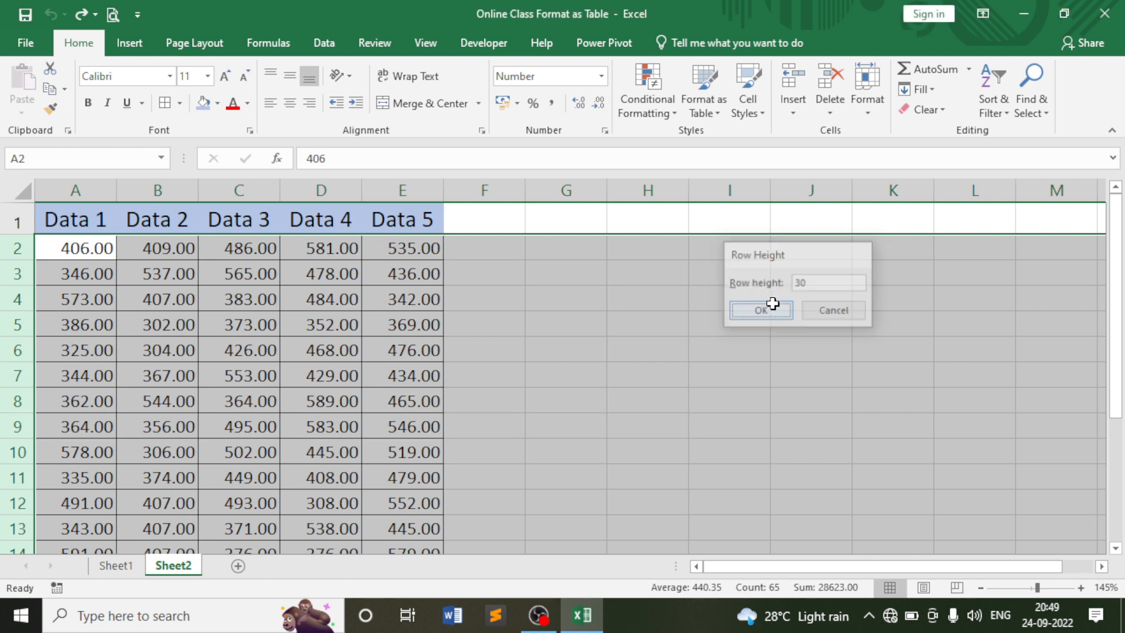
Undo the height-30 change and clear the row selection at cell D5.
{"action": "scroll", "coordinate": [246, 319], "scroll_direction": "down", "scroll_amount": 5}
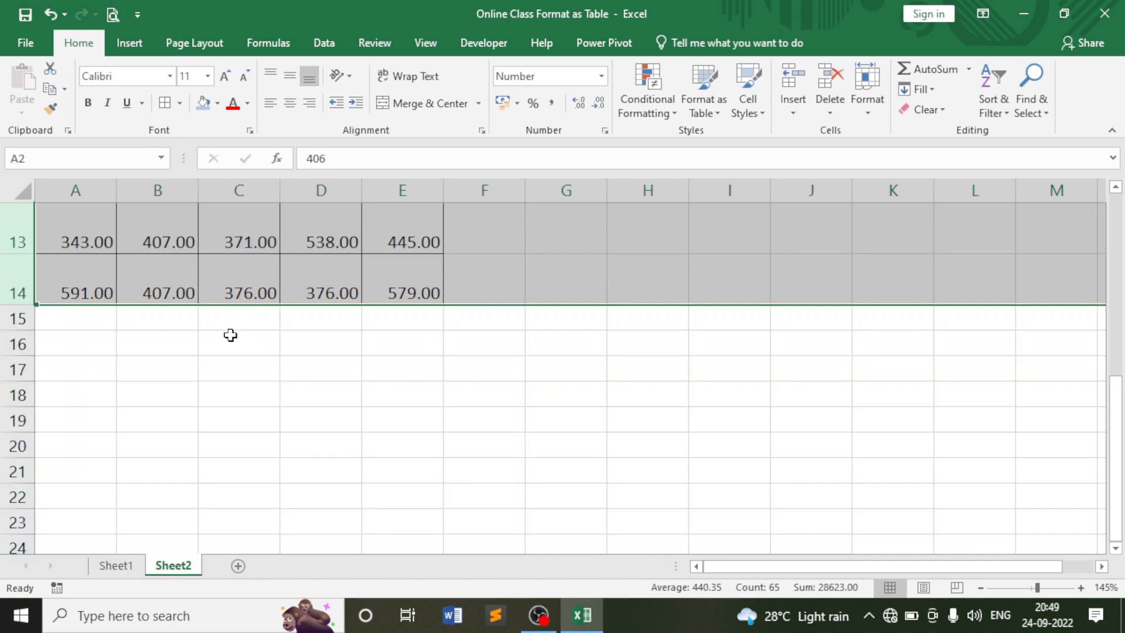
{"action": "scroll", "coordinate": [217, 334], "scroll_direction": "up", "scroll_amount": 2}
{"action": "scroll", "coordinate": [190, 398], "scroll_direction": "up", "scroll_amount": 3}
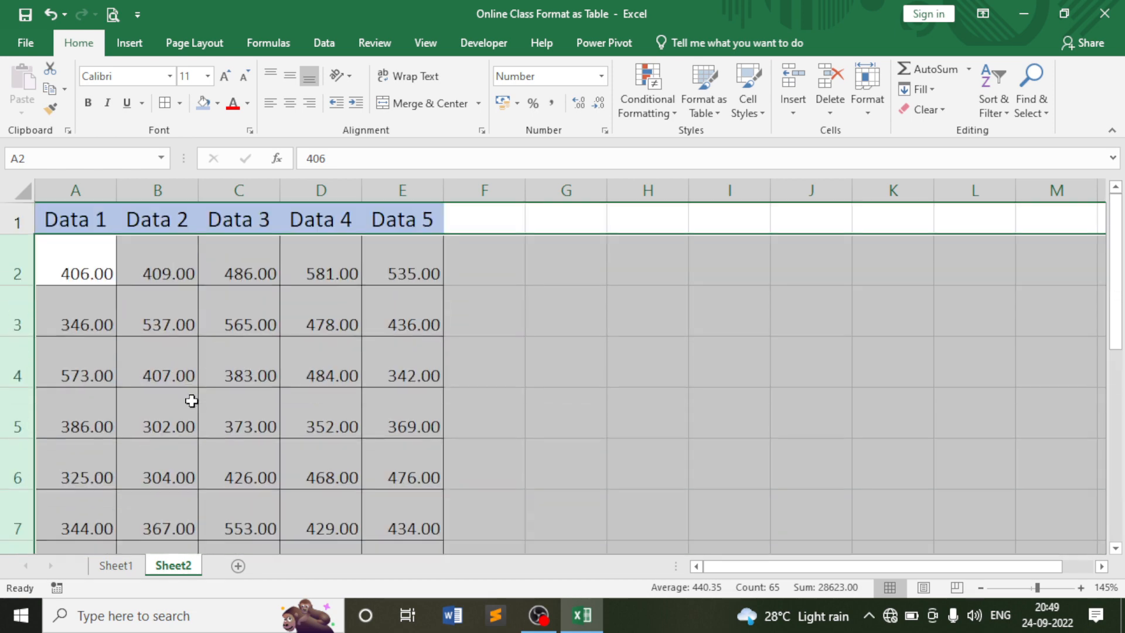
{"action": "key", "text": "ctrl+z"}
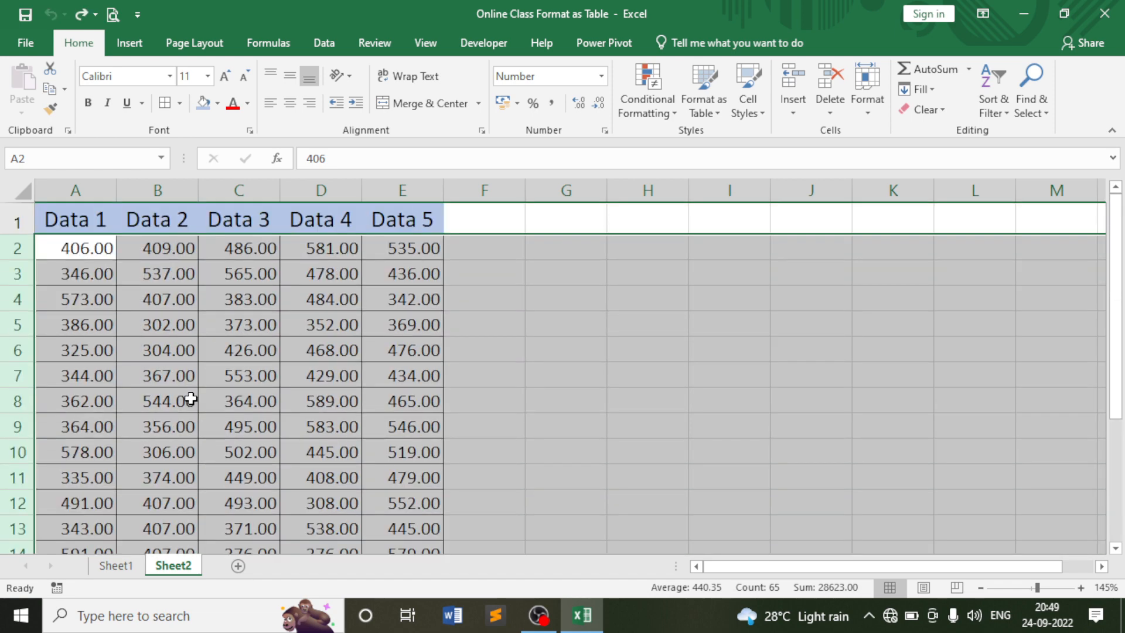
{"action": "left_click", "coordinate": [327, 325]}
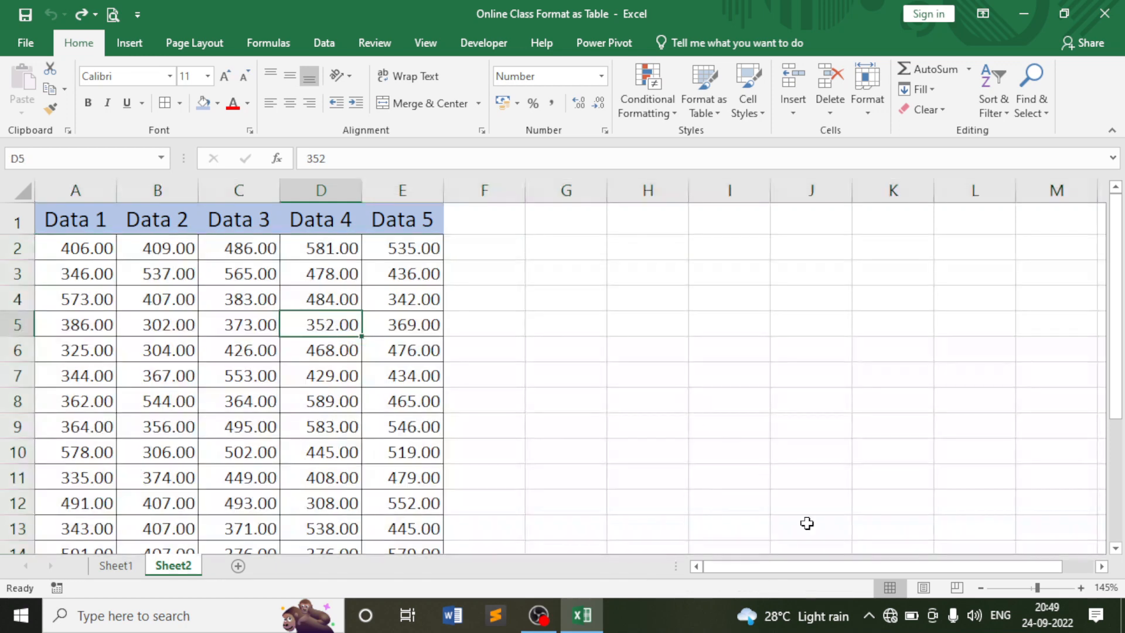
{"action": "left_click", "coordinate": [840, 566]}
{"action": "left_click", "coordinate": [335, 248]}
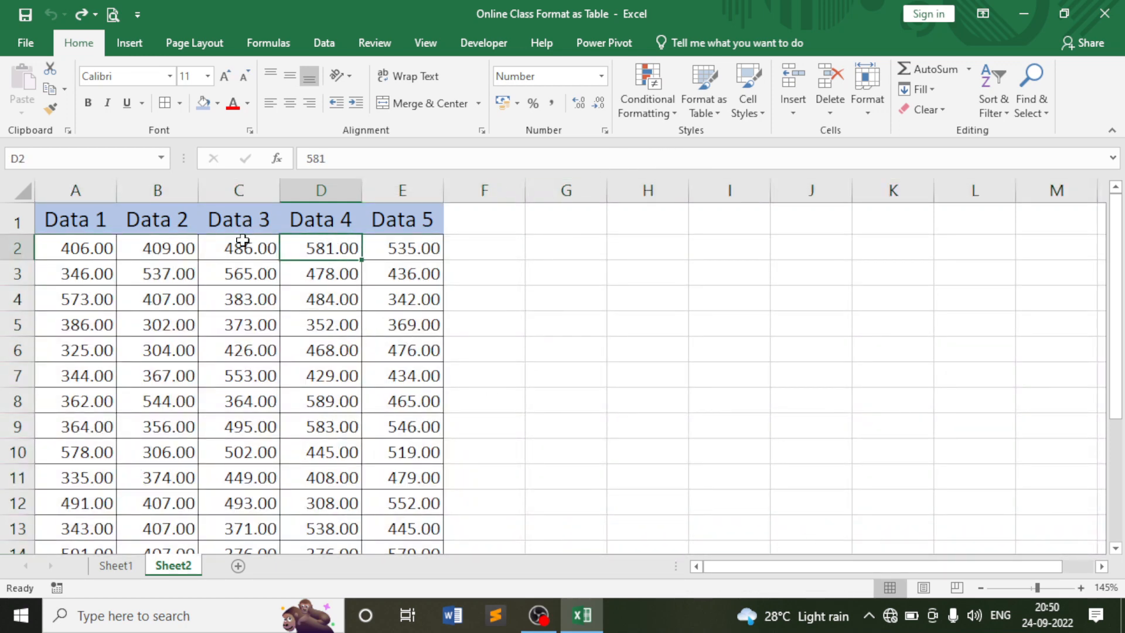
{"action": "left_click", "coordinate": [241, 243]}
{"action": "left_click_drag", "start_coordinate": [15, 248], "coordinate": [12, 498]}
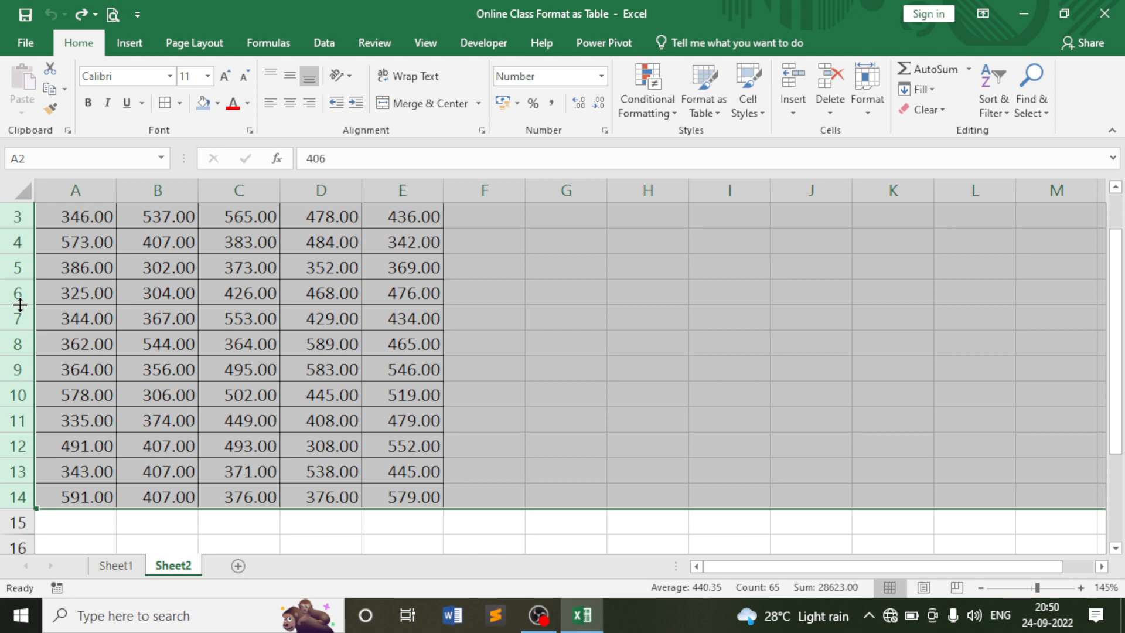
{"action": "left_click_drag", "start_coordinate": [20, 305], "coordinate": [17, 346]}
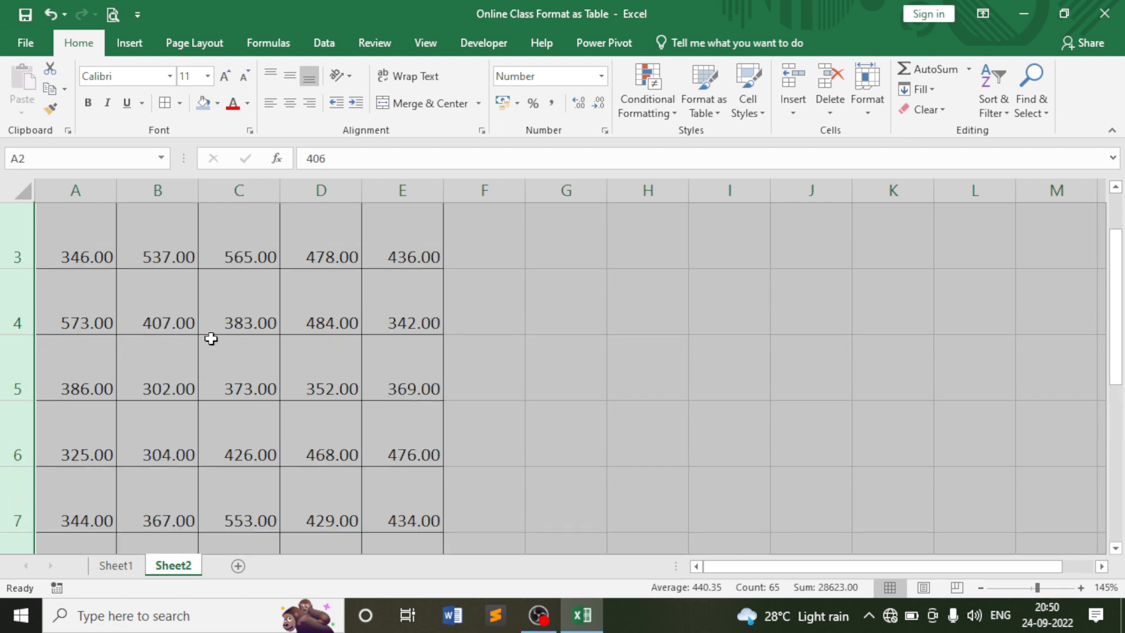
{"action": "scroll", "coordinate": [214, 335], "scroll_direction": "up", "scroll_amount": 2}
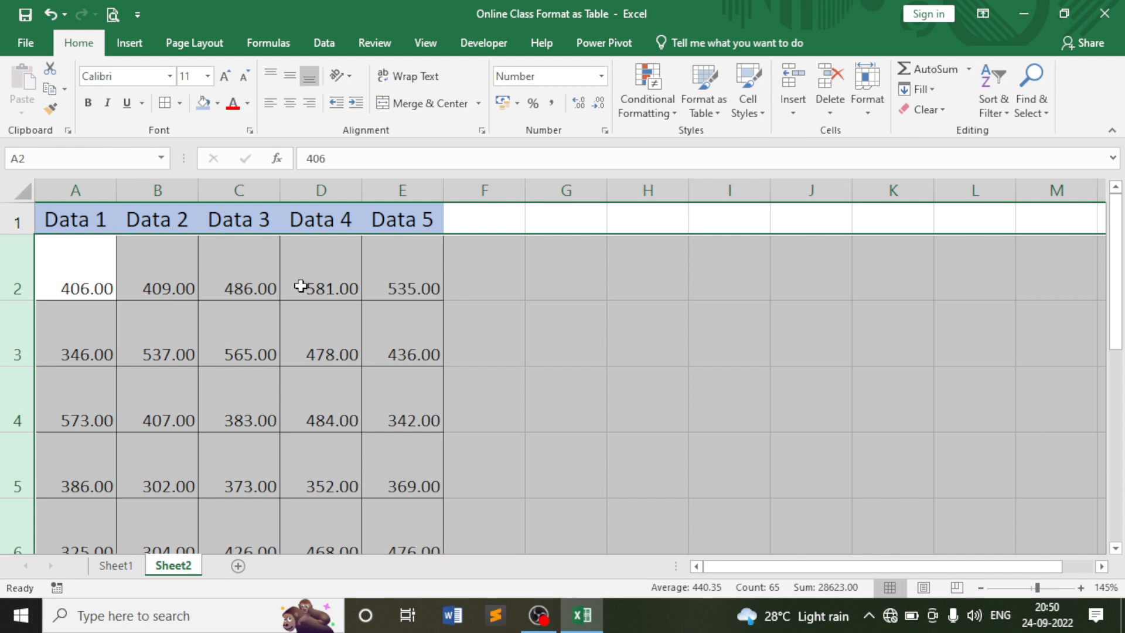
{"action": "scroll", "coordinate": [297, 313], "scroll_direction": "down", "scroll_amount": 4}
{"action": "scroll", "coordinate": [297, 312], "scroll_direction": "up", "scroll_amount": 4}
{"action": "double_click", "coordinate": [17, 302]}
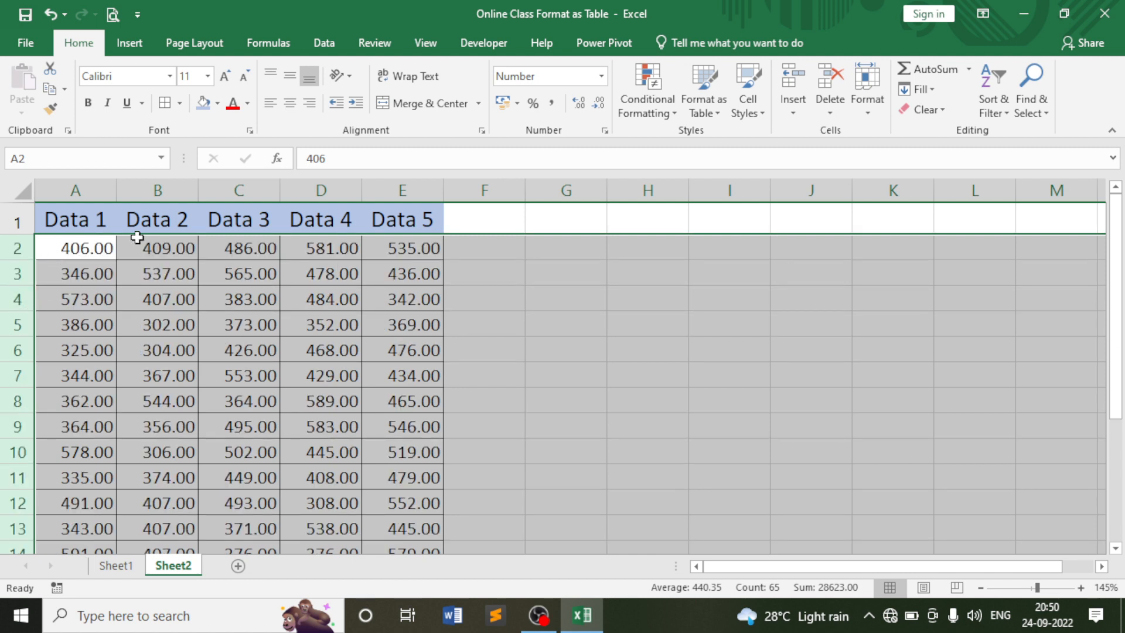
{"action": "scroll", "coordinate": [239, 334], "scroll_direction": "down", "scroll_amount": 3}
{"action": "scroll", "coordinate": [241, 342], "scroll_direction": "up", "scroll_amount": 3}
{"action": "left_click", "coordinate": [505, 251]}
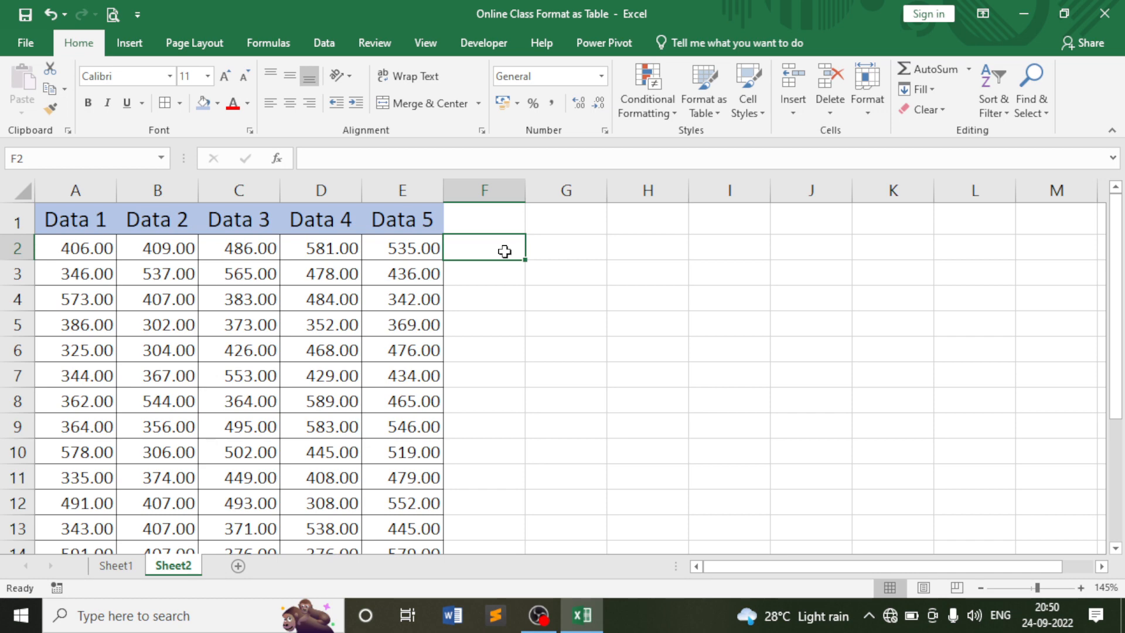
Drag row borders to make rows 2, 3, 5, 7, 13 and 14 unevenly taller.
{"action": "left_click", "coordinate": [873, 108]}
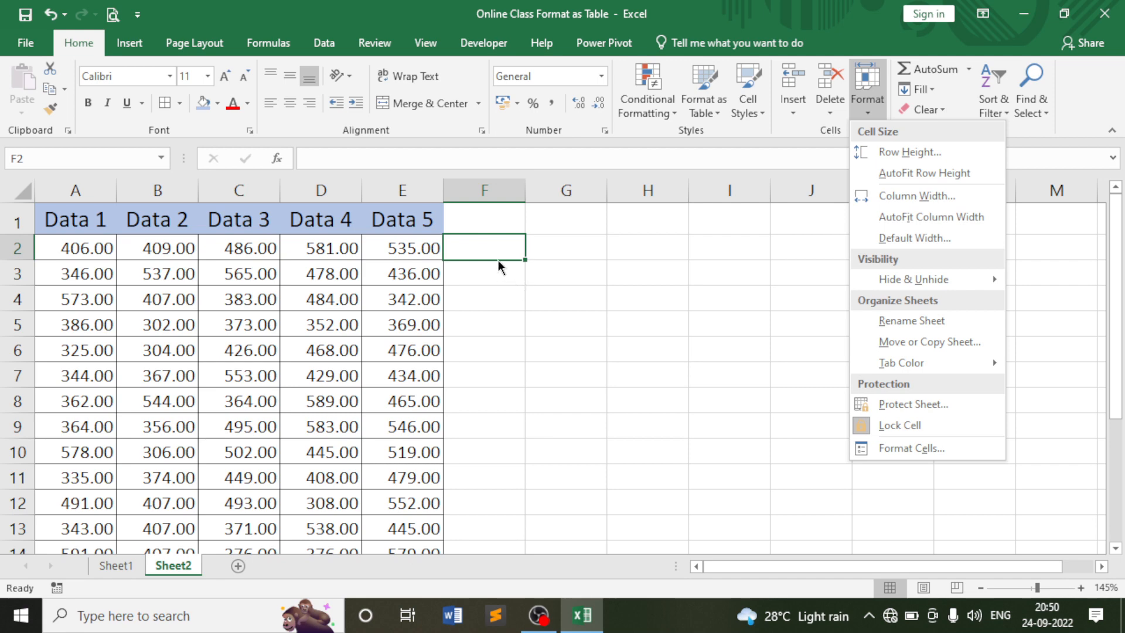
{"action": "left_click", "coordinate": [487, 286]}
{"action": "left_click", "coordinate": [487, 287]}
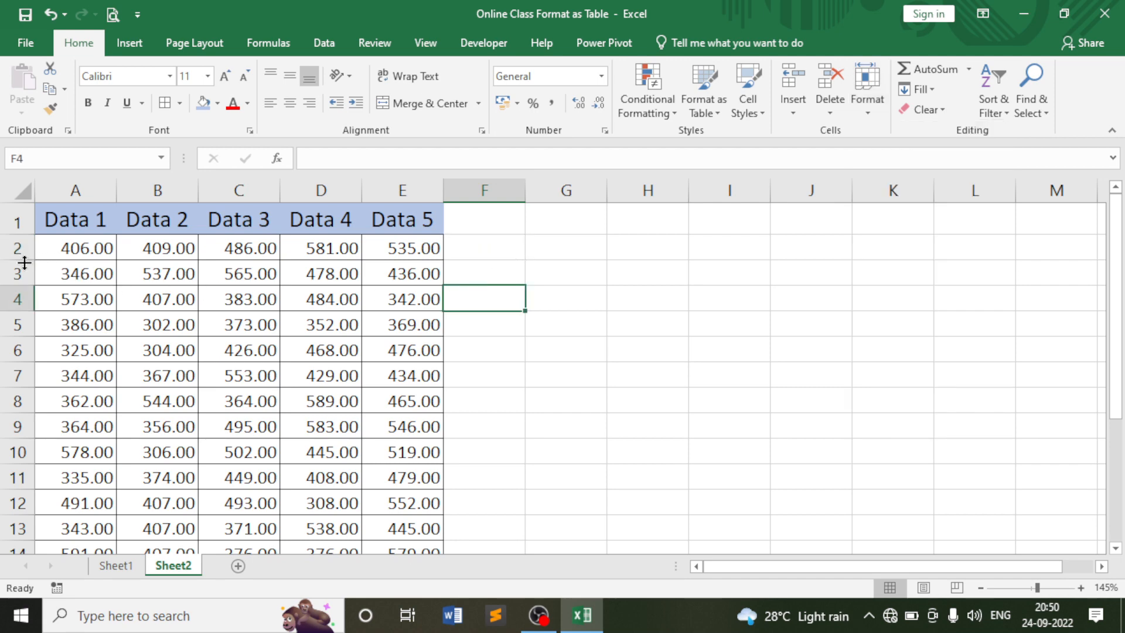
{"action": "left_click_drag", "start_coordinate": [22, 261], "coordinate": [21, 343]}
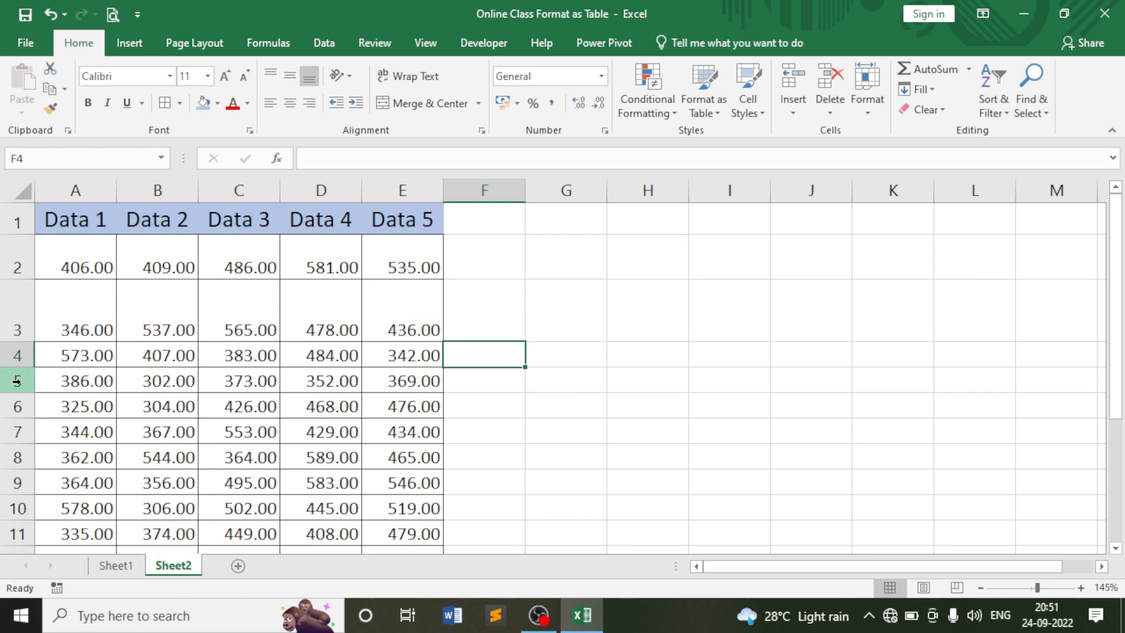
{"action": "left_click_drag", "start_coordinate": [23, 392], "coordinate": [23, 428]}
{"action": "scroll", "coordinate": [21, 364], "scroll_direction": "down", "scroll_amount": 3}
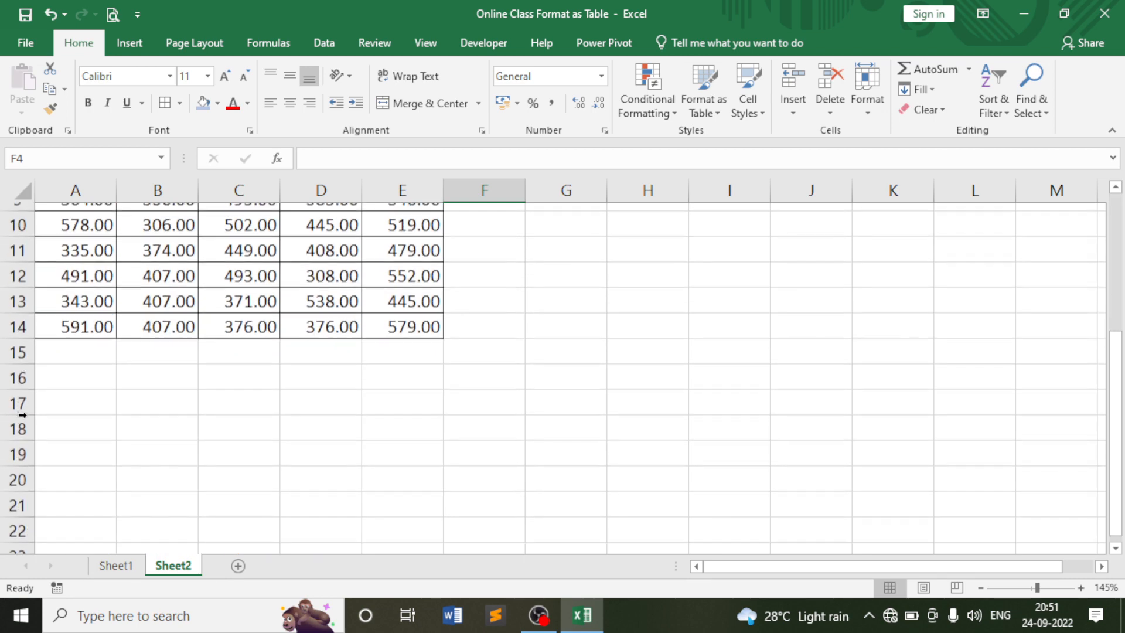
{"action": "left_click_drag", "start_coordinate": [21, 331], "coordinate": [20, 370]}
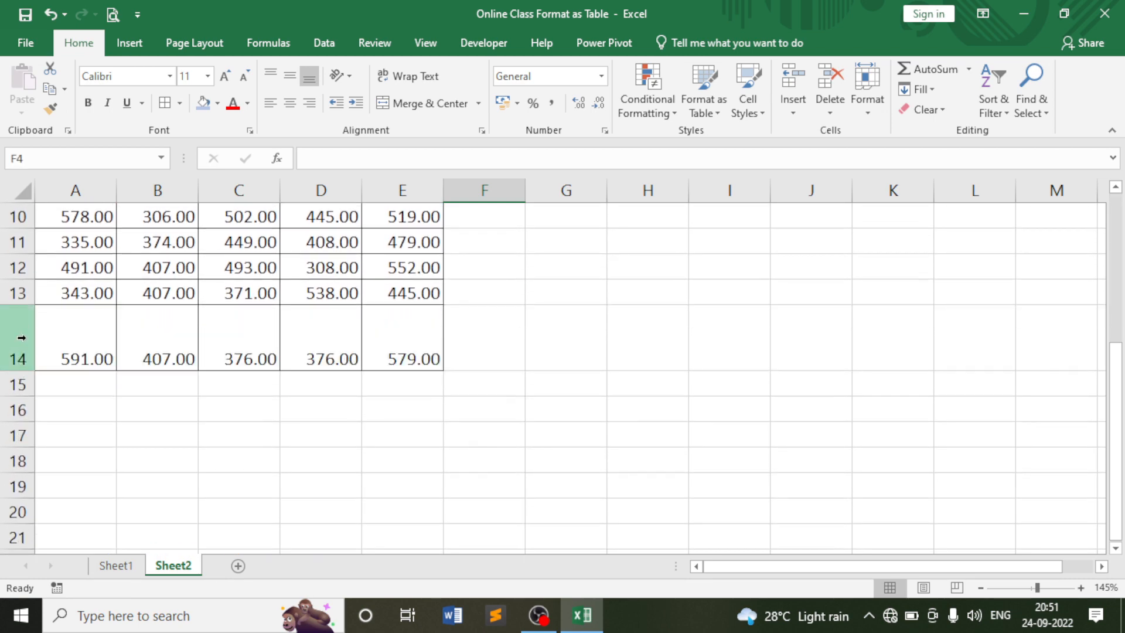
{"action": "left_click_drag", "start_coordinate": [21, 305], "coordinate": [23, 368]}
{"action": "scroll", "coordinate": [23, 334], "scroll_direction": "up", "scroll_amount": 2}
{"action": "scroll", "coordinate": [124, 285], "scroll_direction": "up", "scroll_amount": 3}
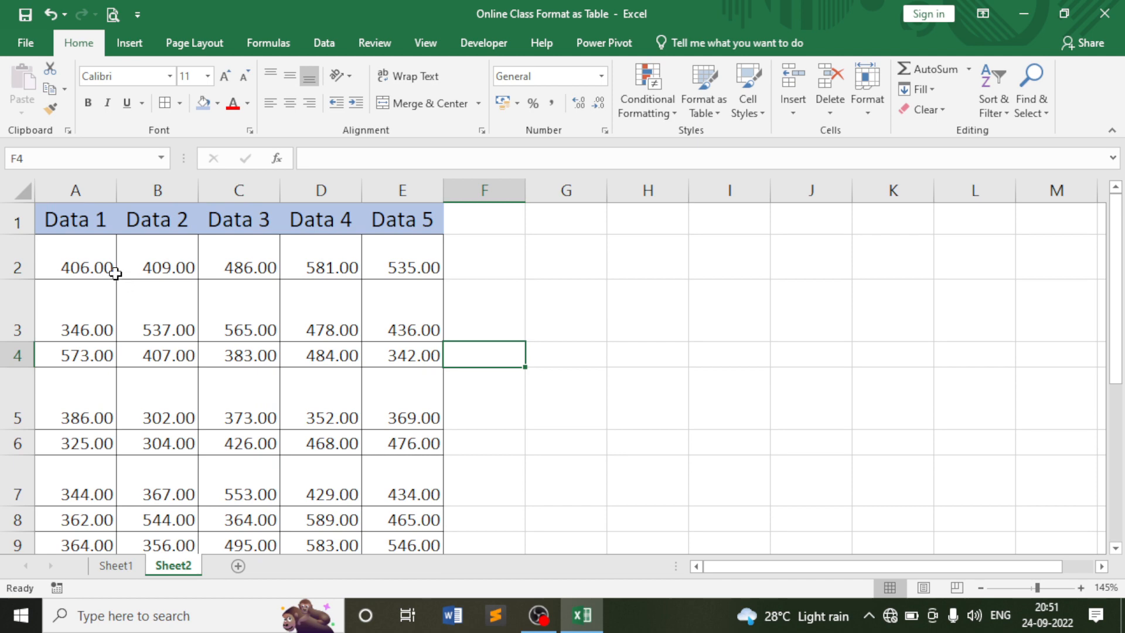
{"action": "left_click", "coordinate": [20, 185]}
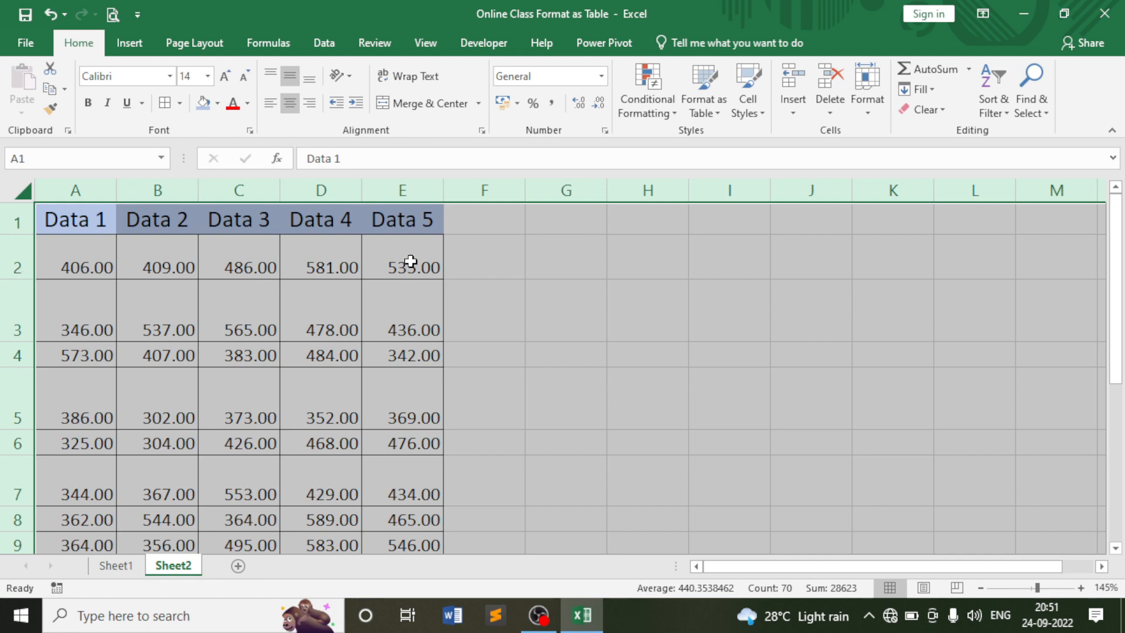
Select the whole sheet and apply AutoFit Row Height to make all rows standard height.
{"action": "left_click", "coordinate": [23, 191]}
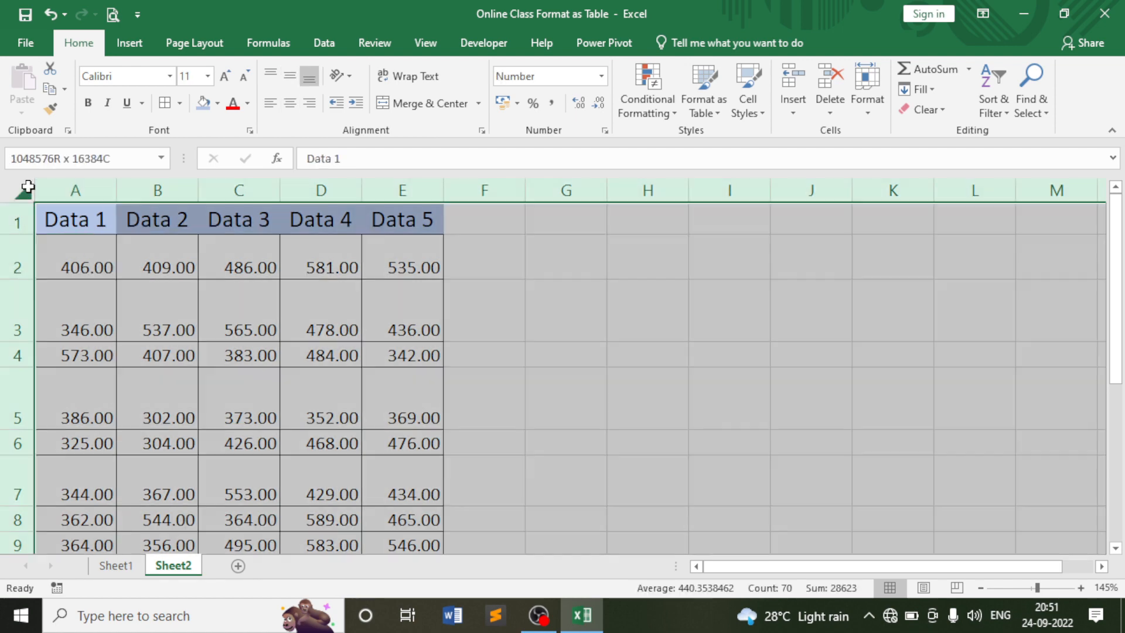
{"action": "left_click", "coordinate": [867, 108]}
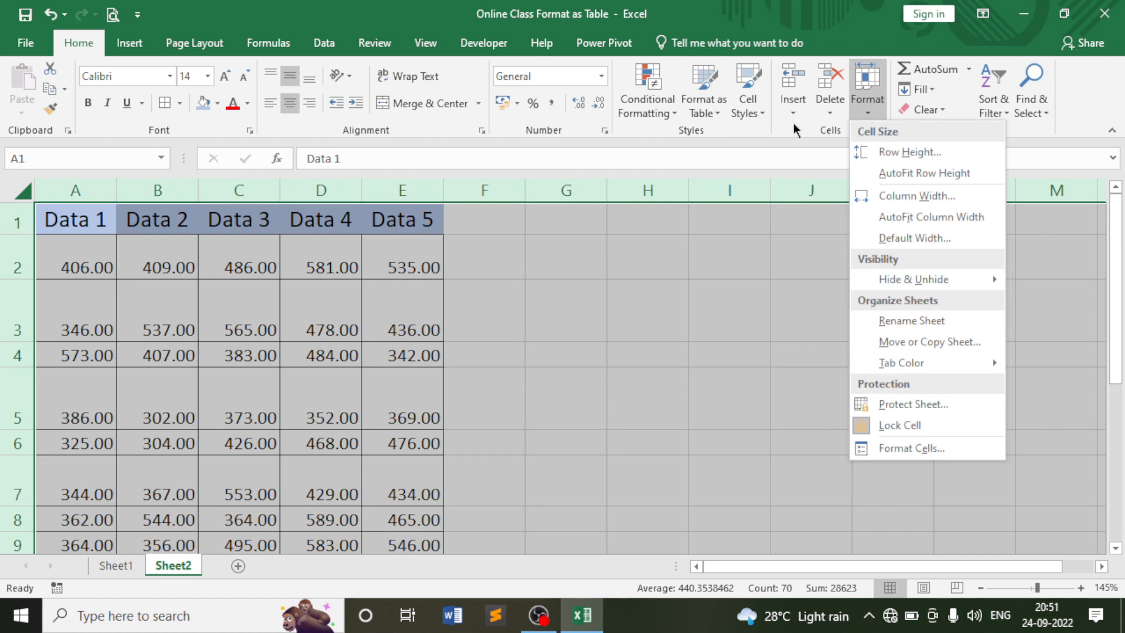
{"action": "left_click", "coordinate": [908, 174]}
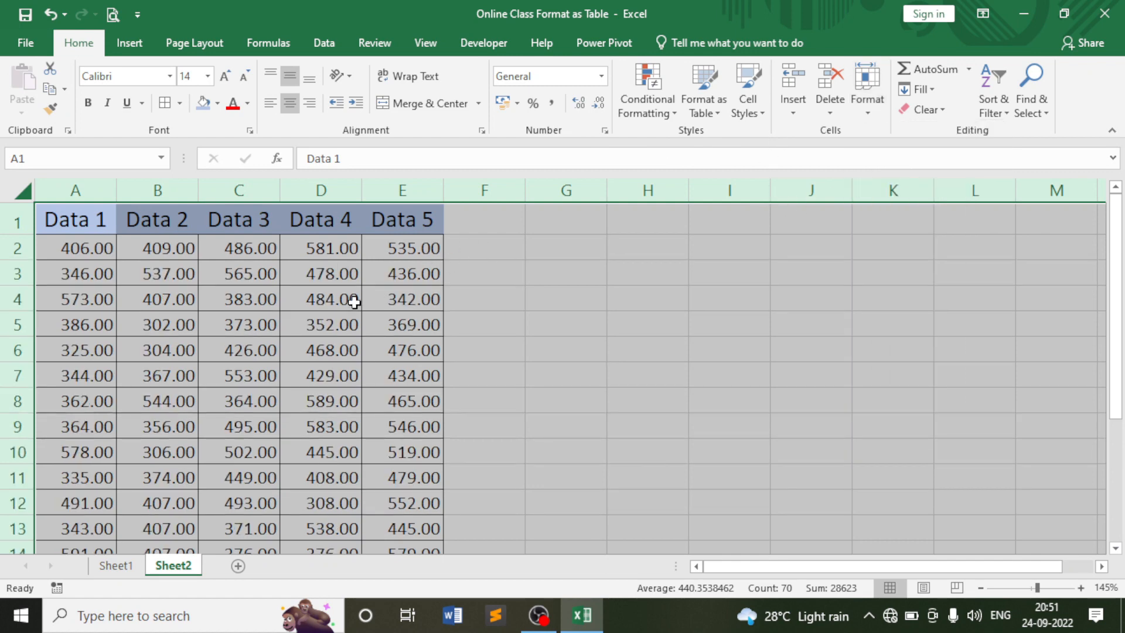
{"action": "scroll", "coordinate": [350, 299], "scroll_direction": "down", "scroll_amount": 2}
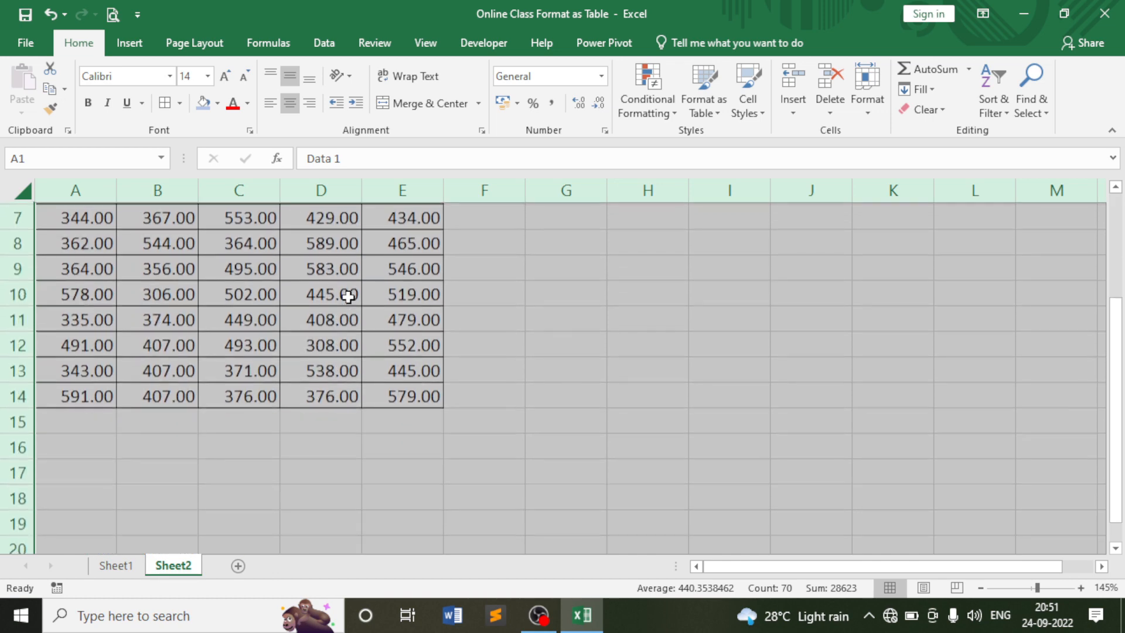
{"action": "scroll", "coordinate": [346, 297], "scroll_direction": "up", "scroll_amount": 2}
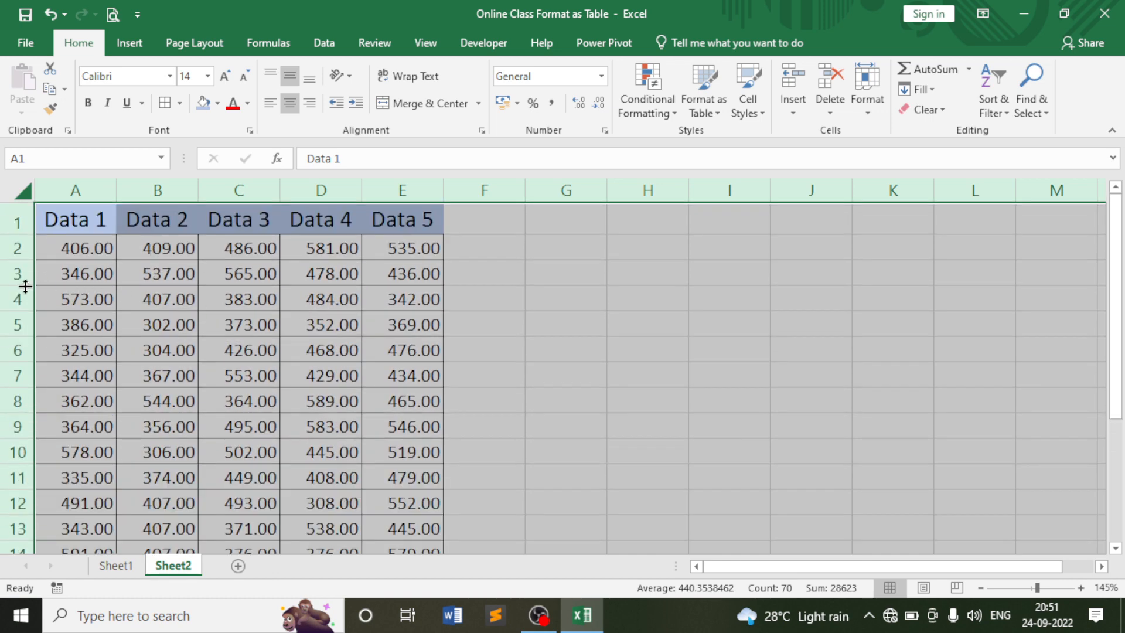
{"action": "left_click", "coordinate": [169, 248]}
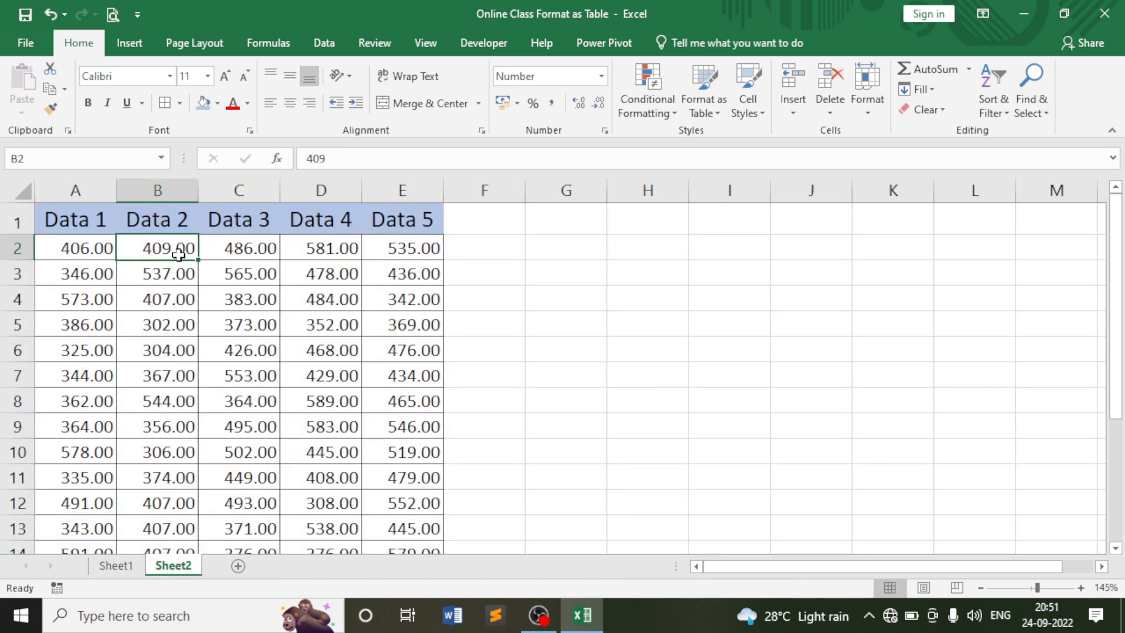
{"action": "left_click", "coordinate": [871, 101]}
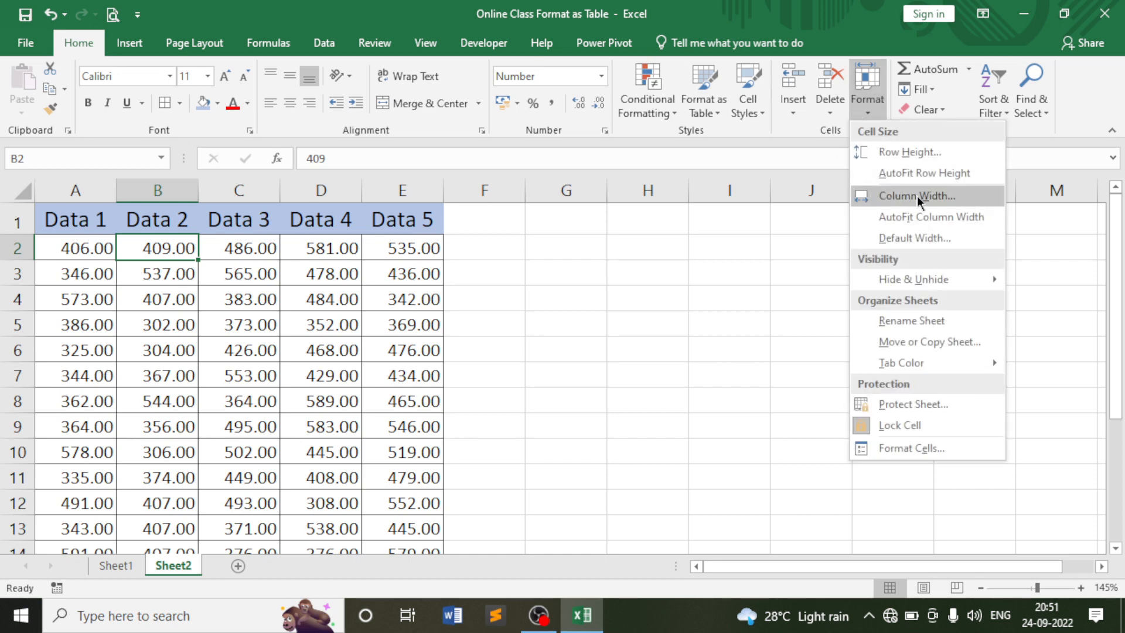
{"action": "left_click", "coordinate": [553, 248]}
{"action": "left_click", "coordinate": [553, 247]}
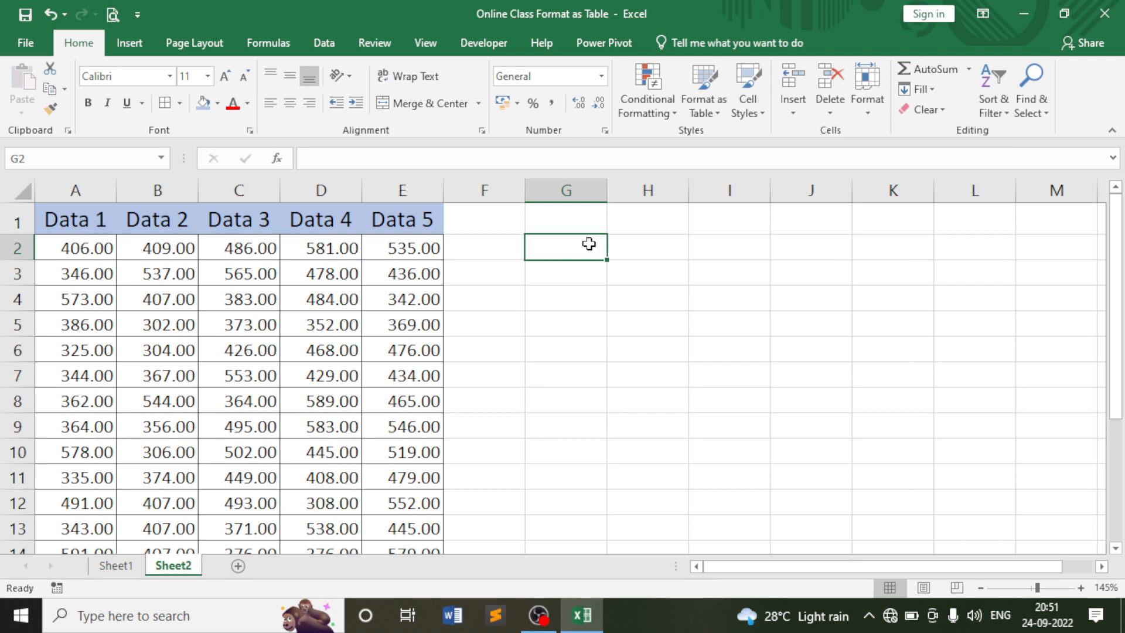
{"action": "left_click", "coordinate": [648, 248]}
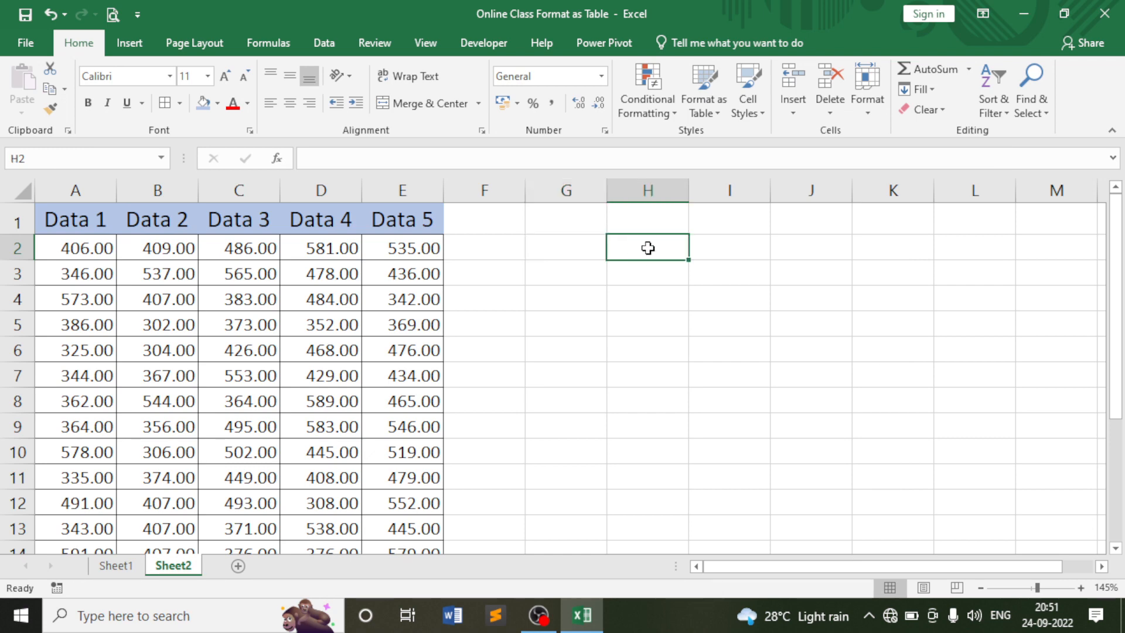
{"action": "left_click", "coordinate": [867, 99]}
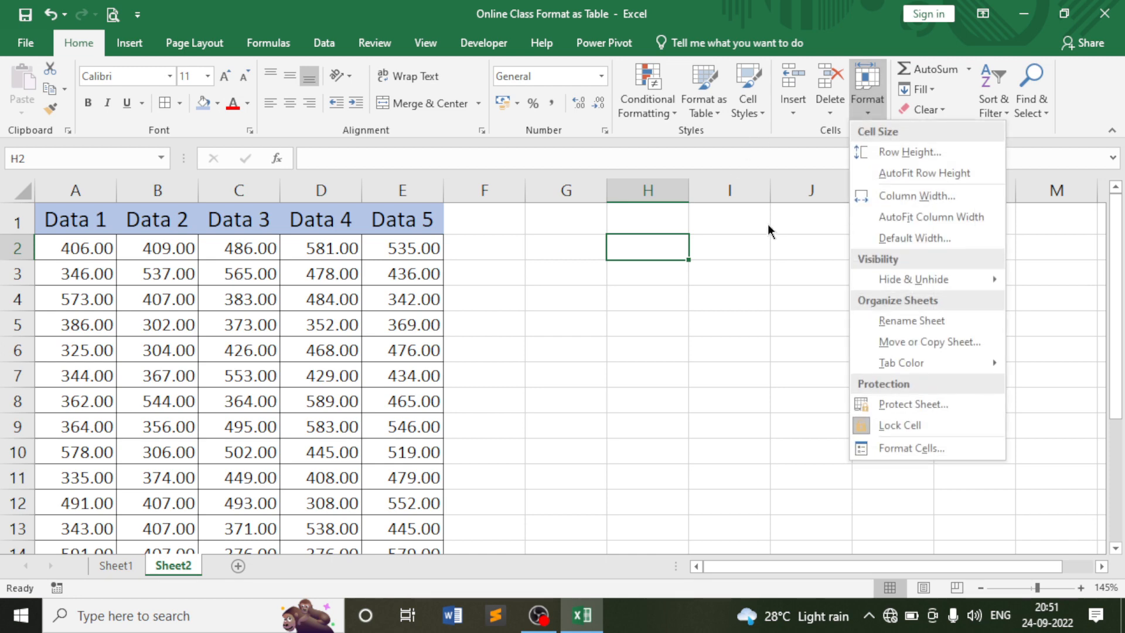
{"action": "left_click", "coordinate": [924, 192]}
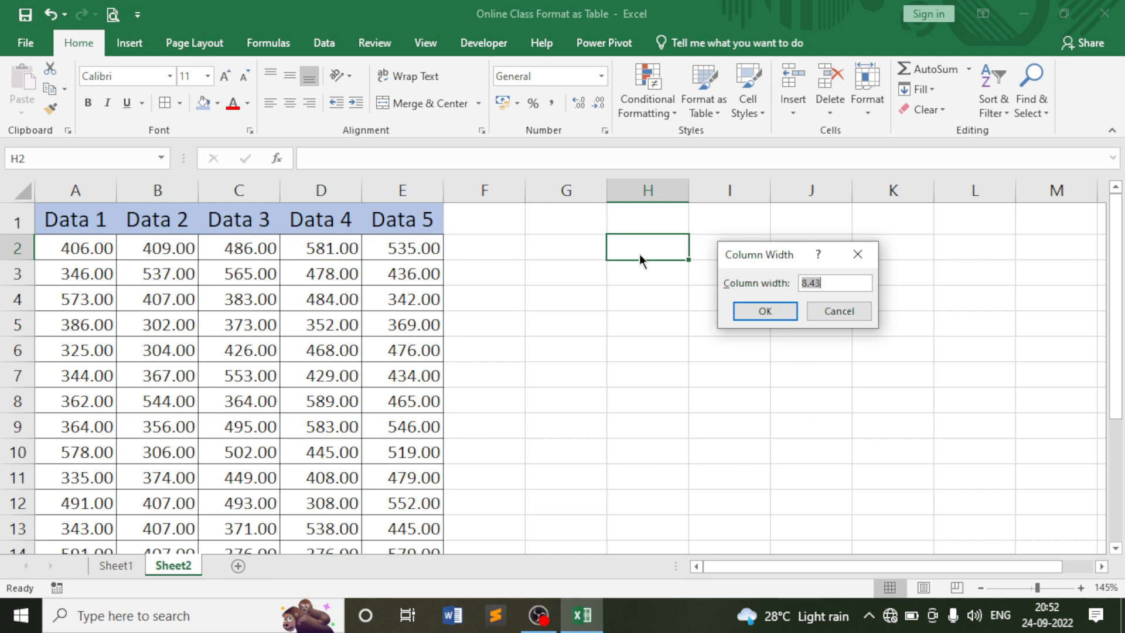
{"action": "key", "text": "BackSpace"}
{"action": "type", "text": "18"}
{"action": "left_click_drag", "start_coordinate": [779, 259], "coordinate": [807, 268]}
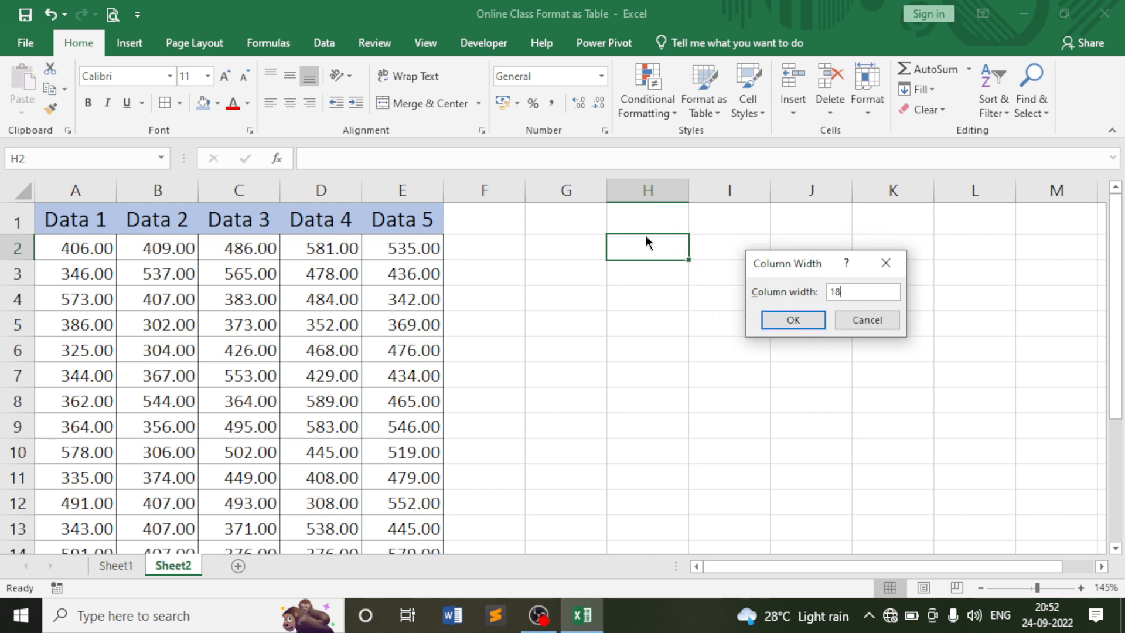
{"action": "left_click", "coordinate": [792, 317]}
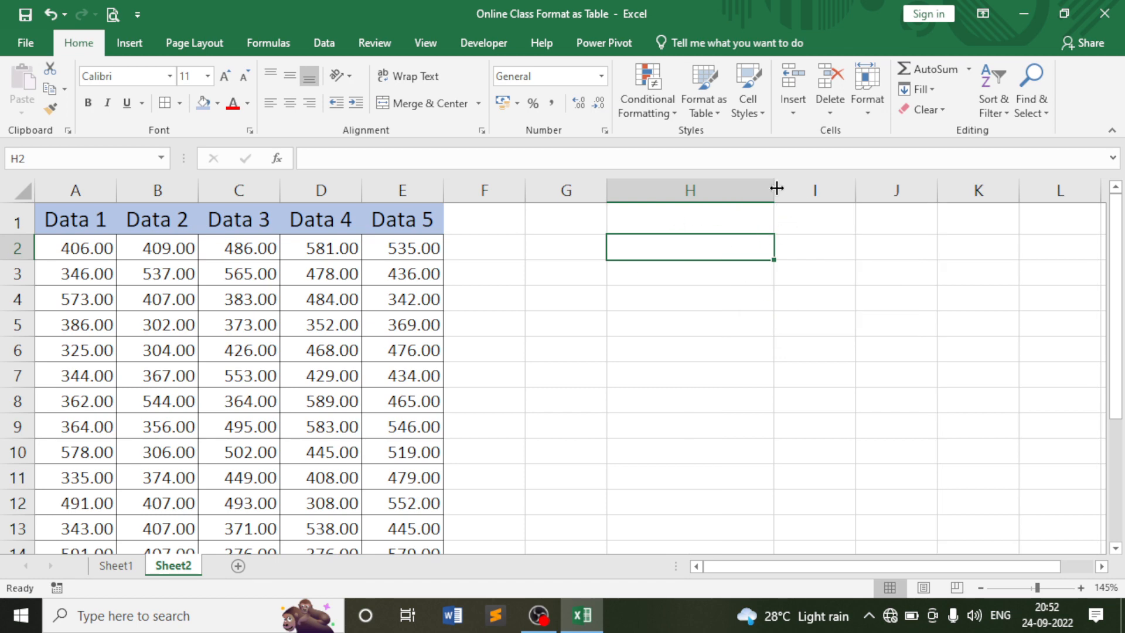
{"action": "left_click_drag", "start_coordinate": [772, 188], "coordinate": [689, 191]}
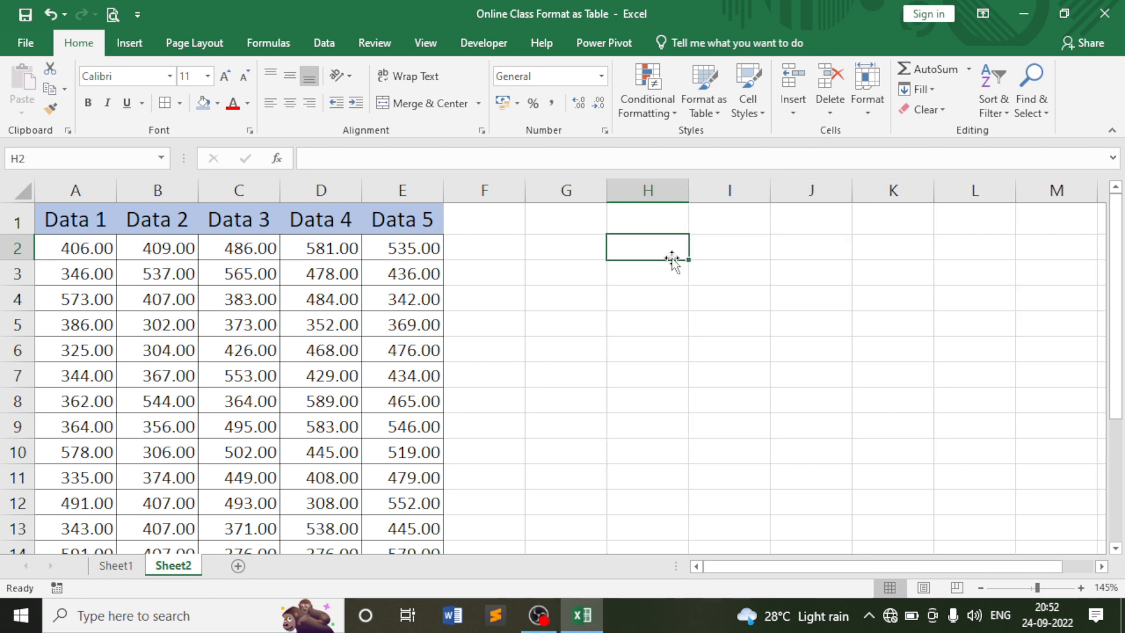
Widen columns A, B, D and E unevenly and narrow column C to 6.57.
{"action": "left_click", "coordinate": [650, 293]}
{"action": "left_click", "coordinate": [650, 241]}
{"action": "left_click", "coordinate": [651, 289]}
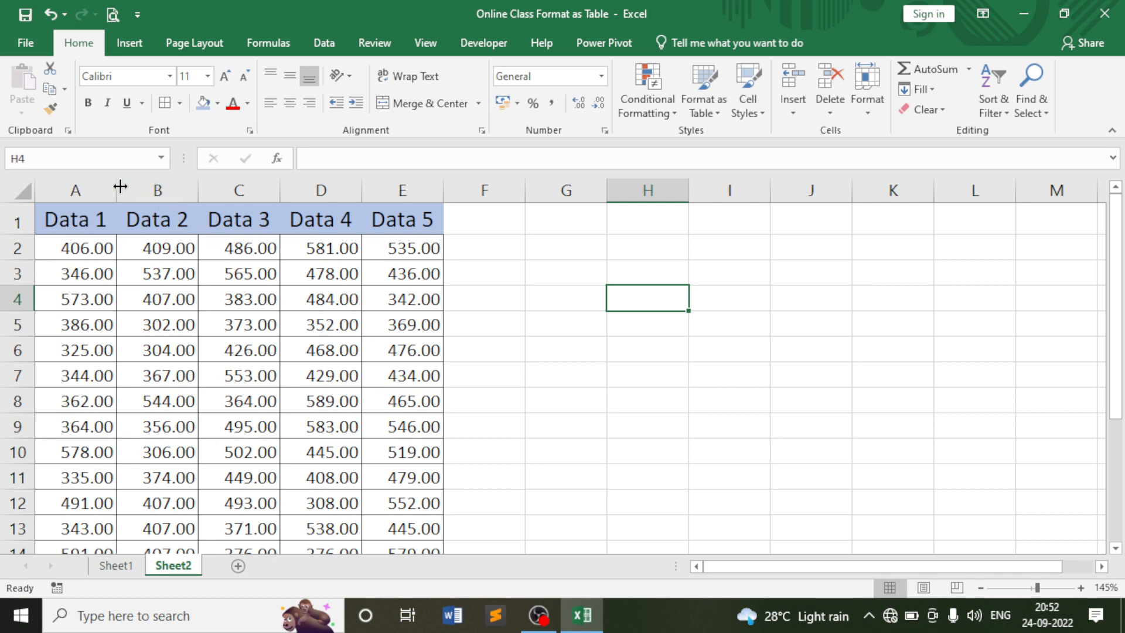
{"action": "left_click_drag", "start_coordinate": [120, 186], "coordinate": [143, 188]}
{"action": "left_click_drag", "start_coordinate": [225, 188], "coordinate": [258, 199]}
{"action": "left_click_drag", "start_coordinate": [340, 190], "coordinate": [320, 191]}
{"action": "left_click_drag", "start_coordinate": [404, 187], "coordinate": [467, 197]}
{"action": "left_click_drag", "start_coordinate": [549, 190], "coordinate": [647, 208]}
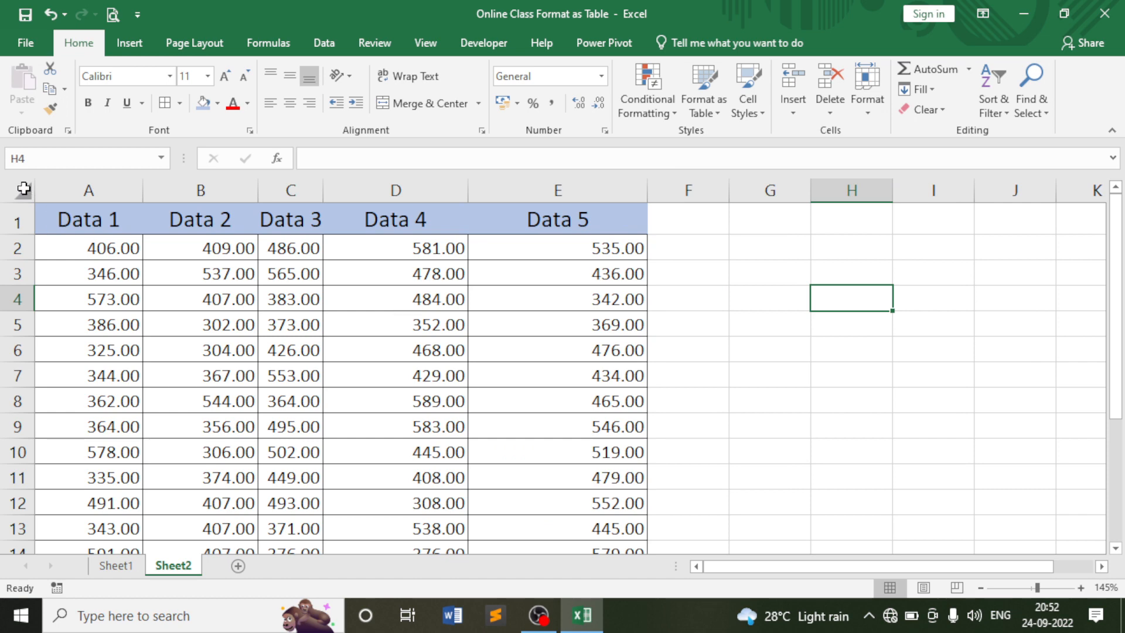
{"action": "left_click", "coordinate": [21, 191]}
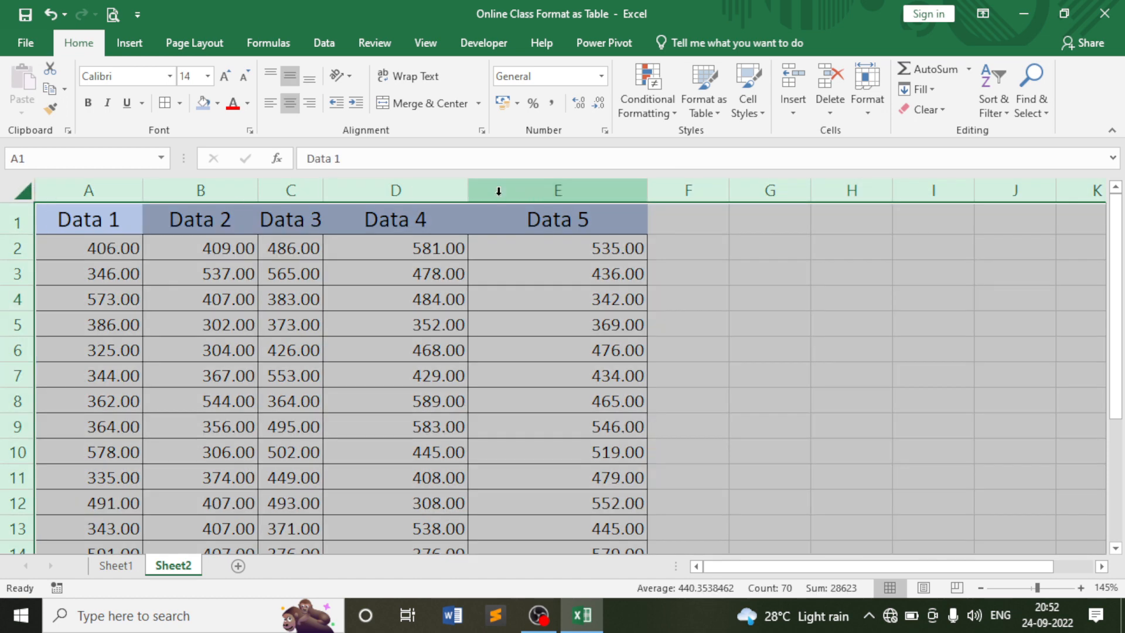
Autofit columns A–E to their contents by double-clicking a column header border.
{"action": "left_click", "coordinate": [864, 112]}
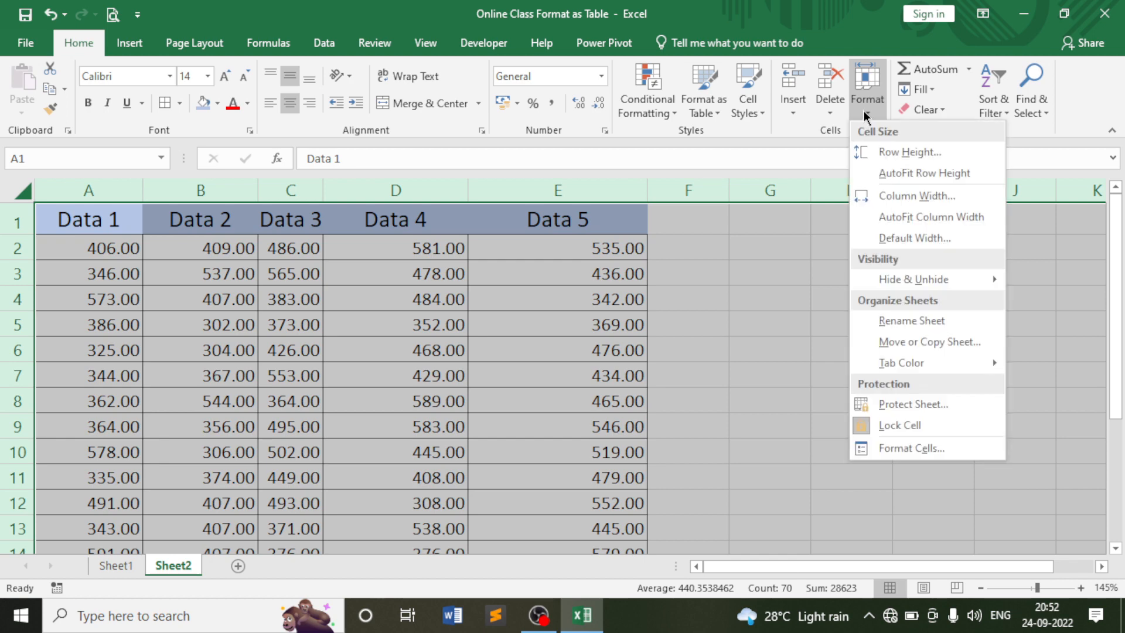
{"action": "left_click", "coordinate": [937, 217]}
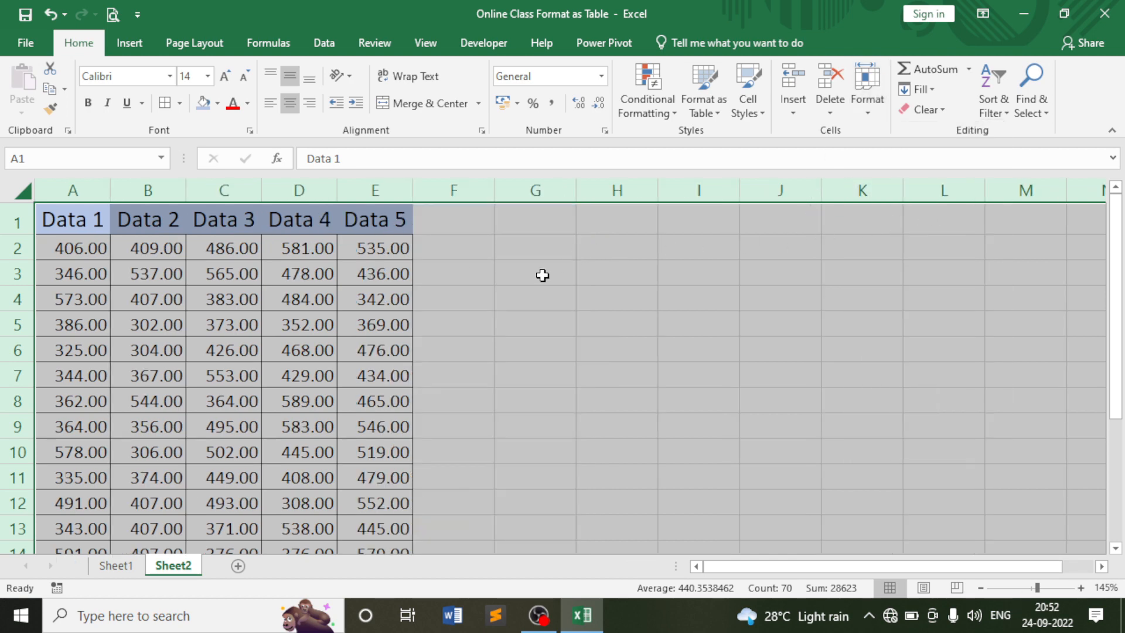
{"action": "key", "text": "ctrl+z"}
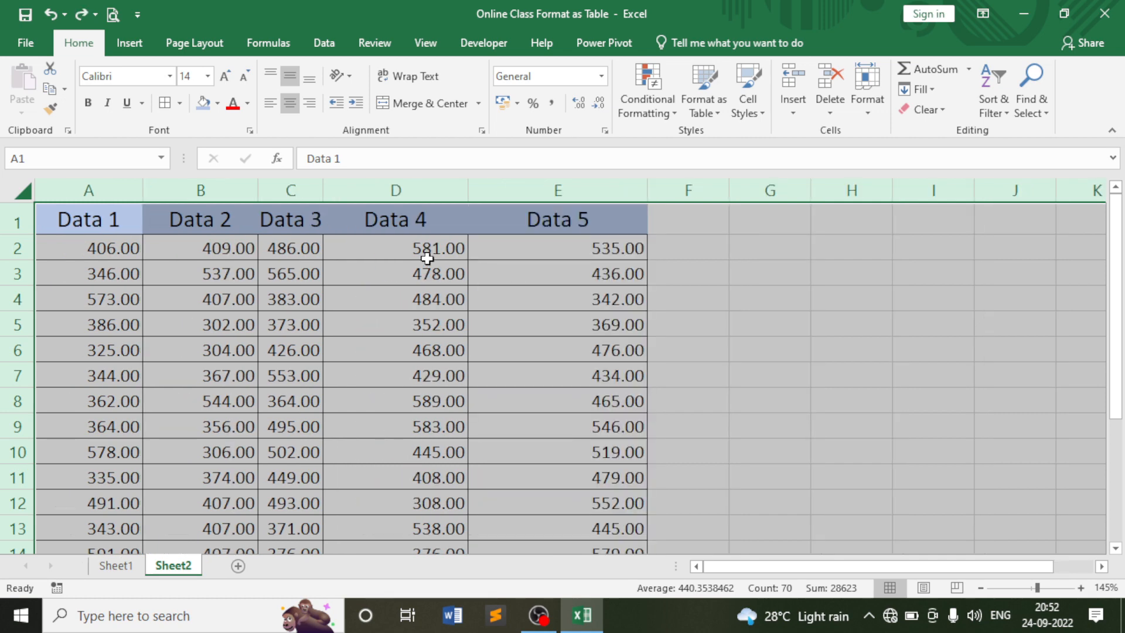
{"action": "double_click", "coordinate": [468, 184]}
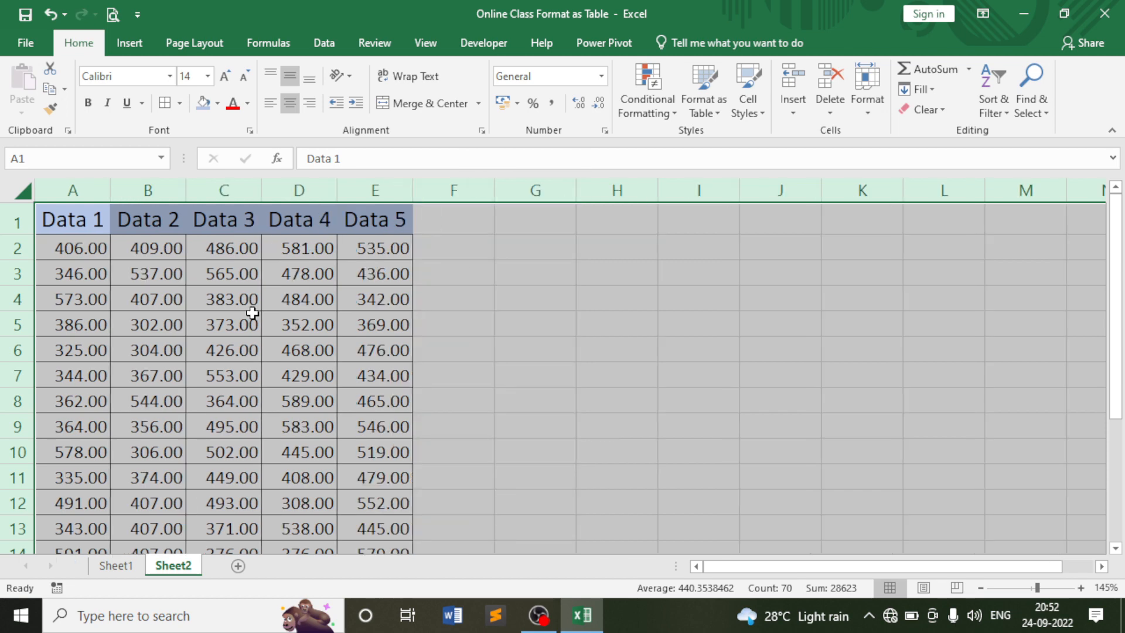
{"action": "left_click", "coordinate": [252, 317]}
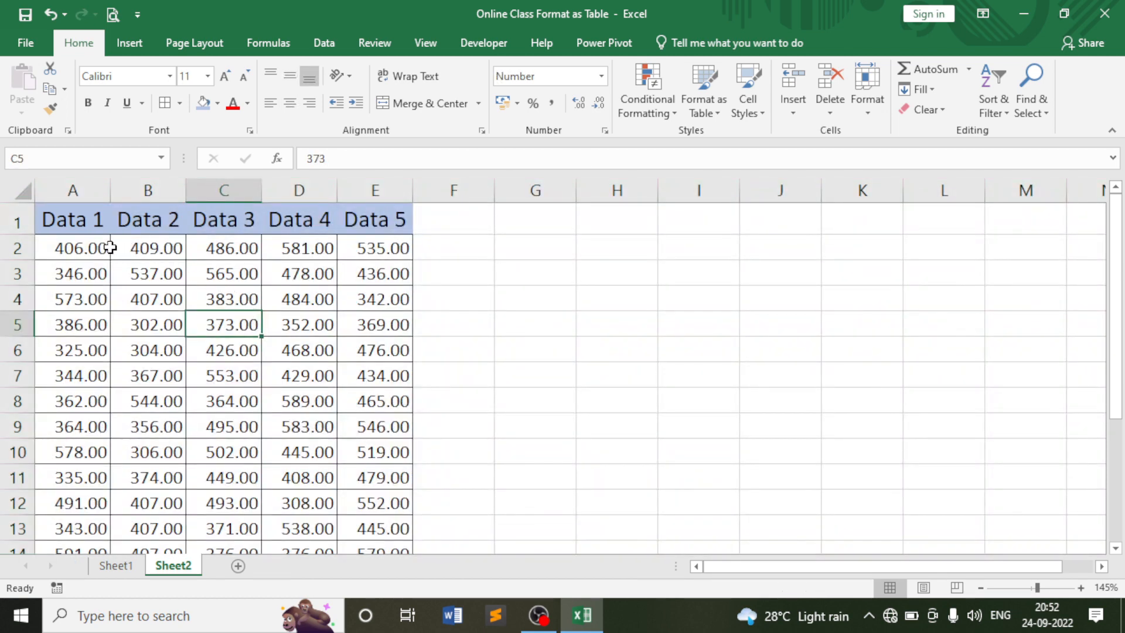
{"action": "left_click_drag", "start_coordinate": [88, 245], "coordinate": [344, 447]}
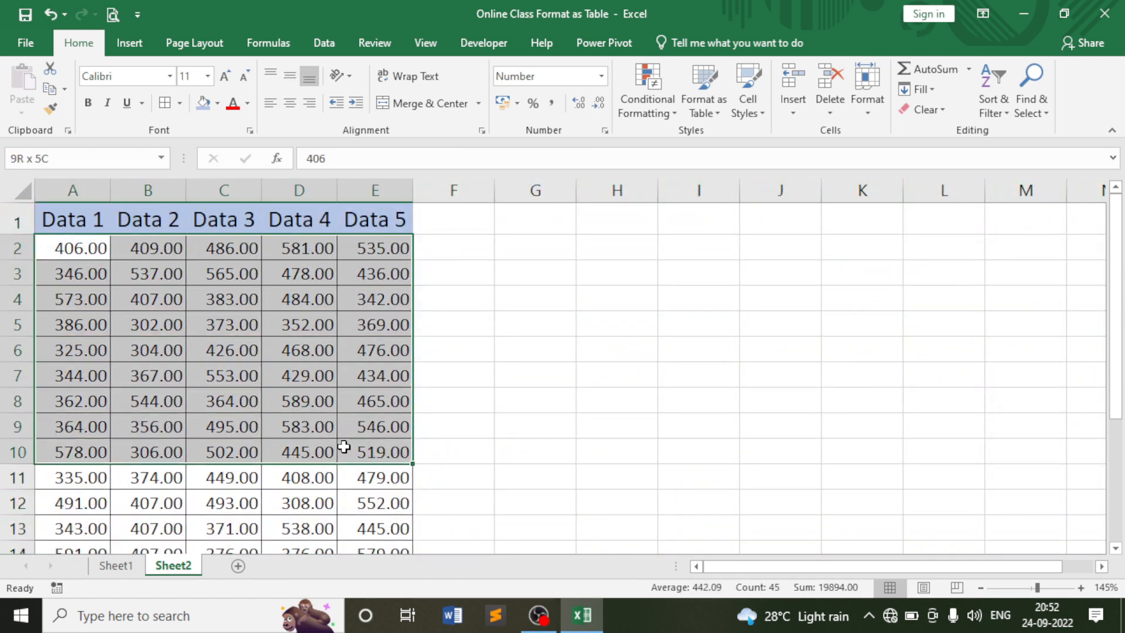
{"action": "left_click", "coordinate": [293, 348]}
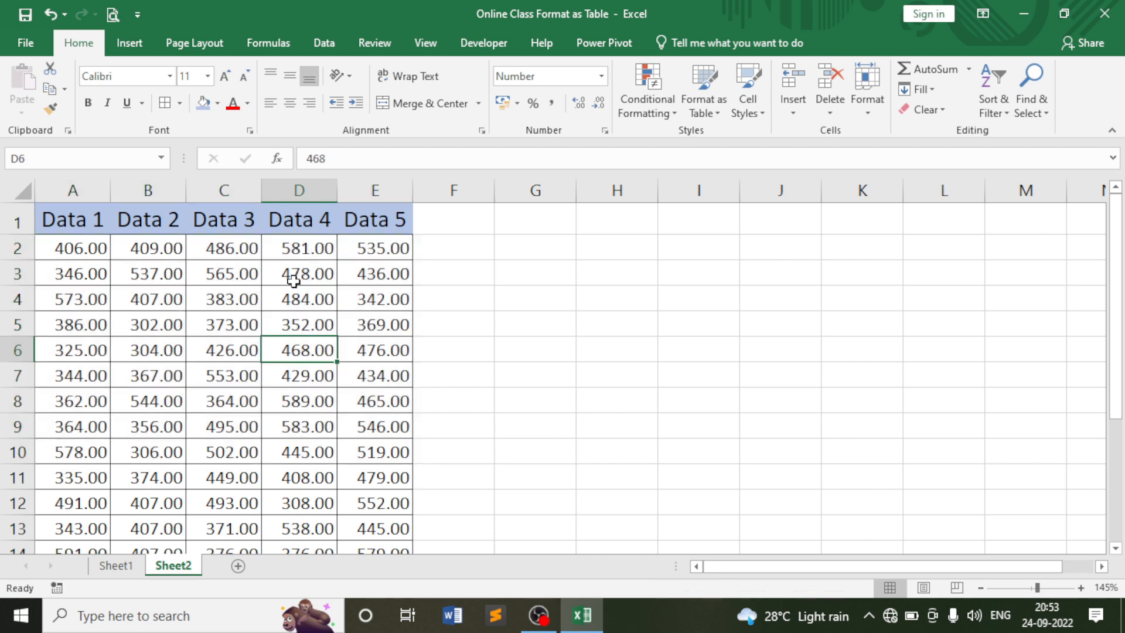
{"action": "left_click", "coordinate": [295, 248]}
{"action": "left_click", "coordinate": [270, 302]}
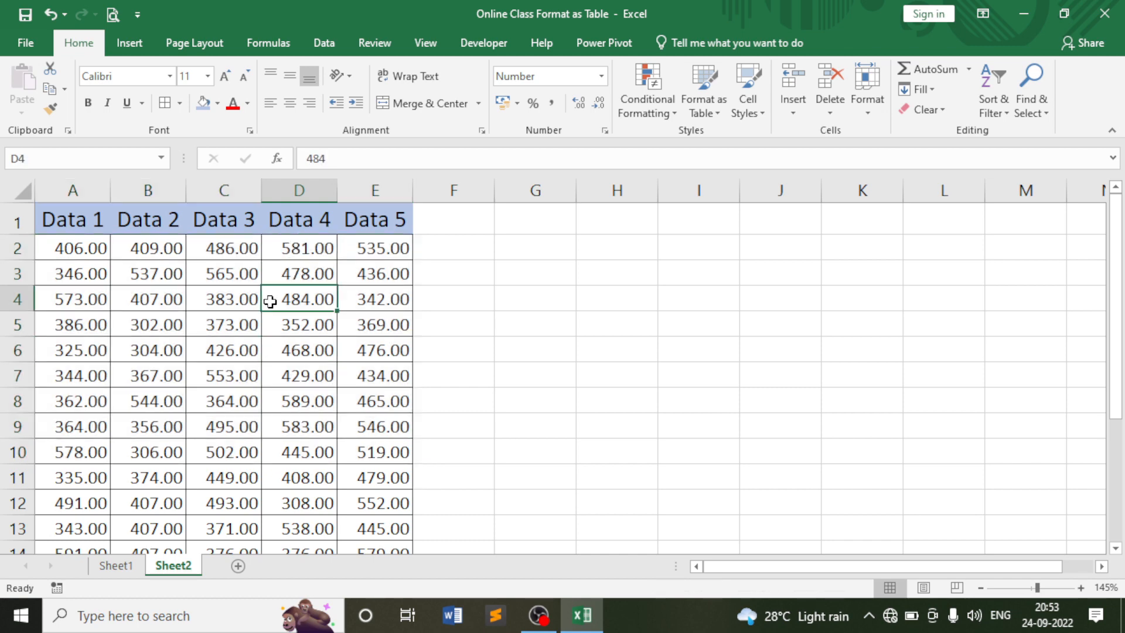
{"action": "left_click", "coordinate": [357, 292]}
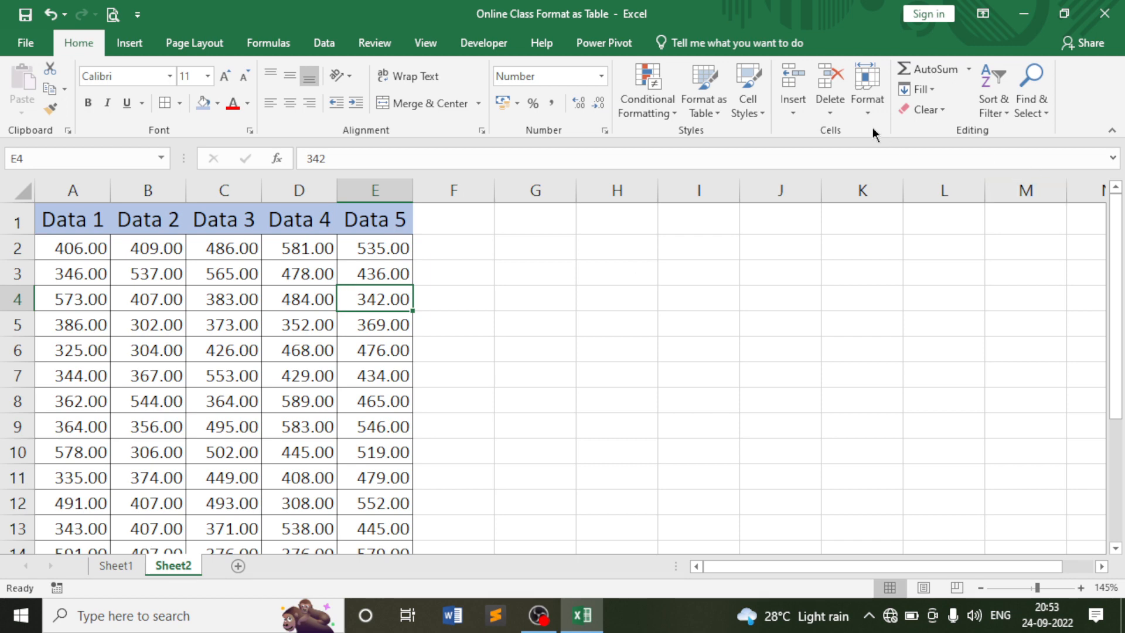
{"action": "left_click", "coordinate": [867, 94]}
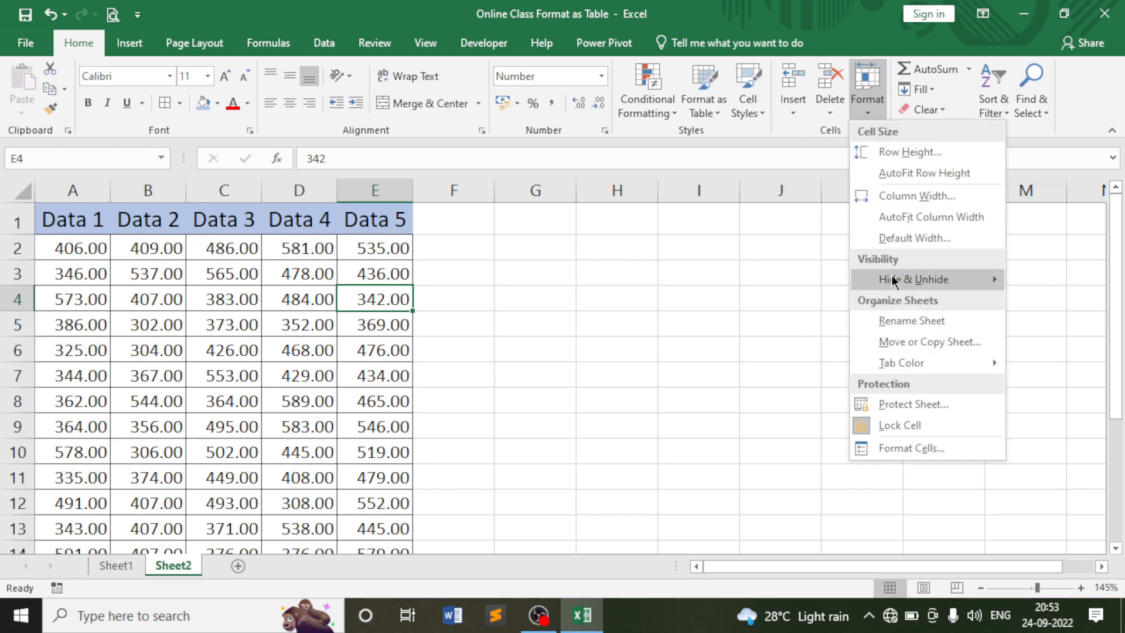
{"action": "mouse_move", "coordinate": [890, 279]}
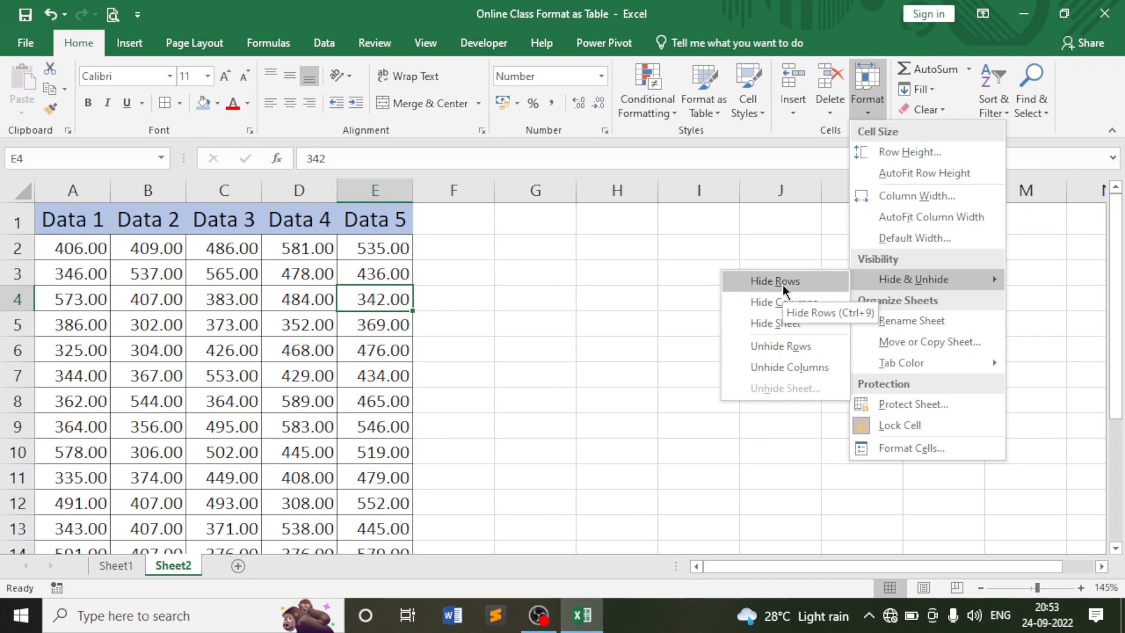
{"action": "left_click", "coordinate": [600, 291]}
{"action": "left_click", "coordinate": [600, 291]}
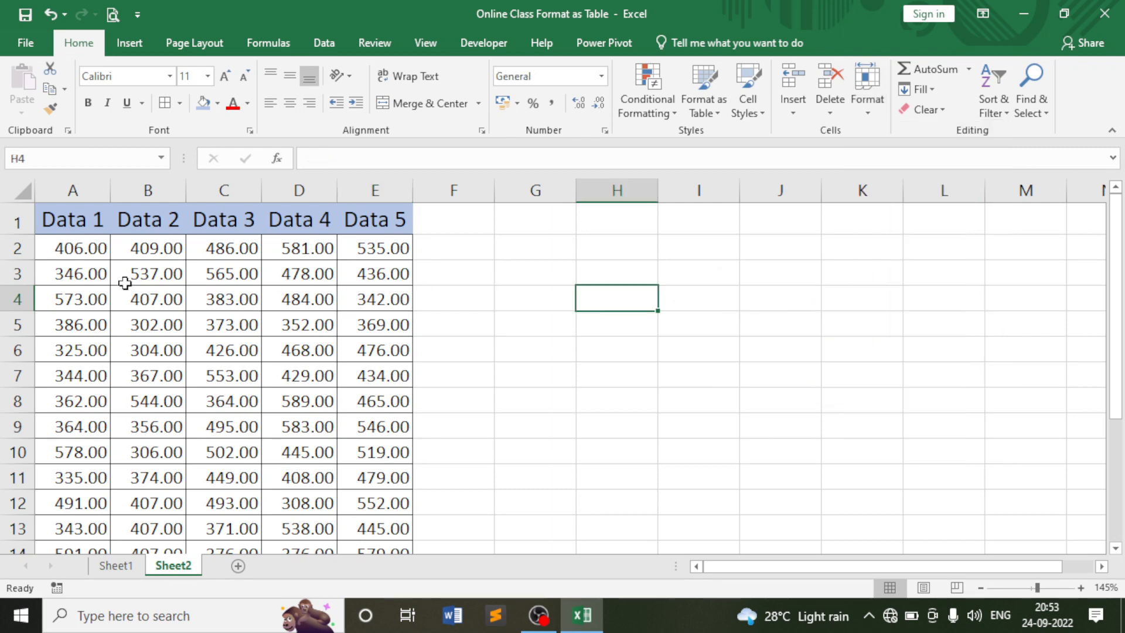
{"action": "left_click_drag", "start_coordinate": [72, 223], "coordinate": [376, 422]}
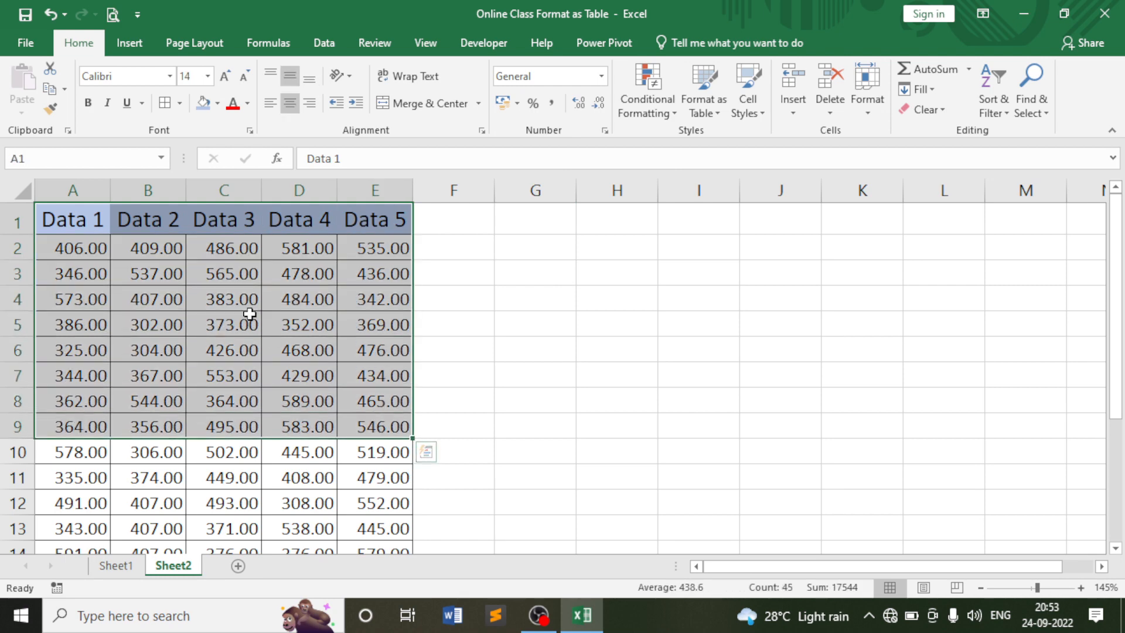
{"action": "left_click", "coordinate": [247, 302]}
{"action": "left_click", "coordinate": [232, 275]}
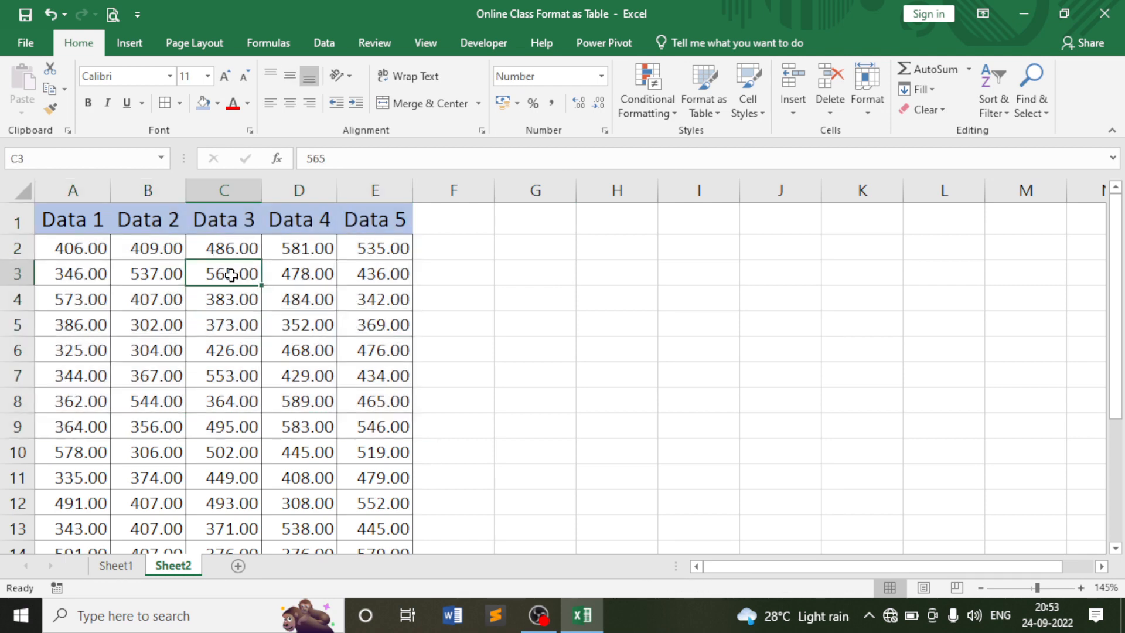
{"action": "left_click", "coordinate": [296, 249]}
{"action": "left_click", "coordinate": [311, 281]}
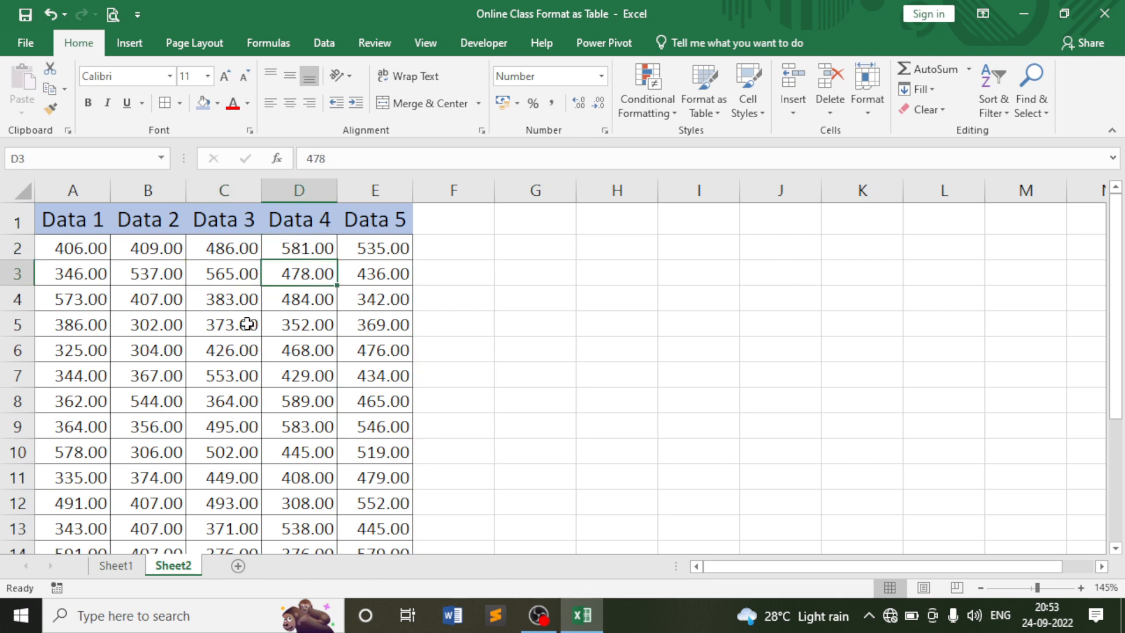
{"action": "left_click", "coordinate": [143, 254]}
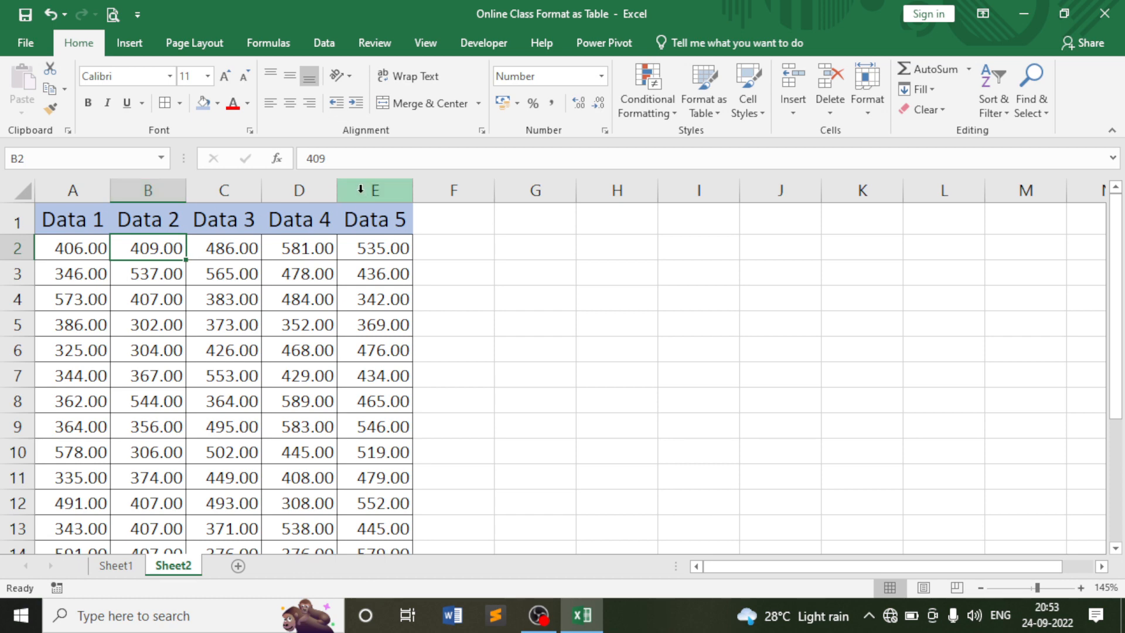
Hide column B holding Data 2, then select column D holding Data 4.
{"action": "left_click", "coordinate": [321, 188]}
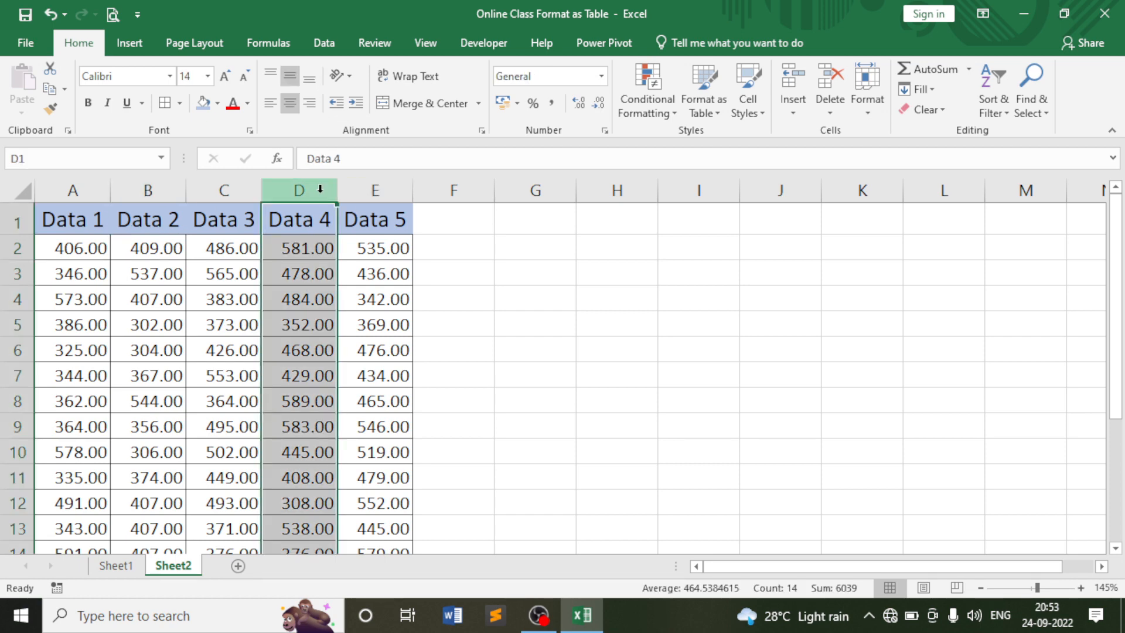
{"action": "left_click", "coordinate": [156, 191]}
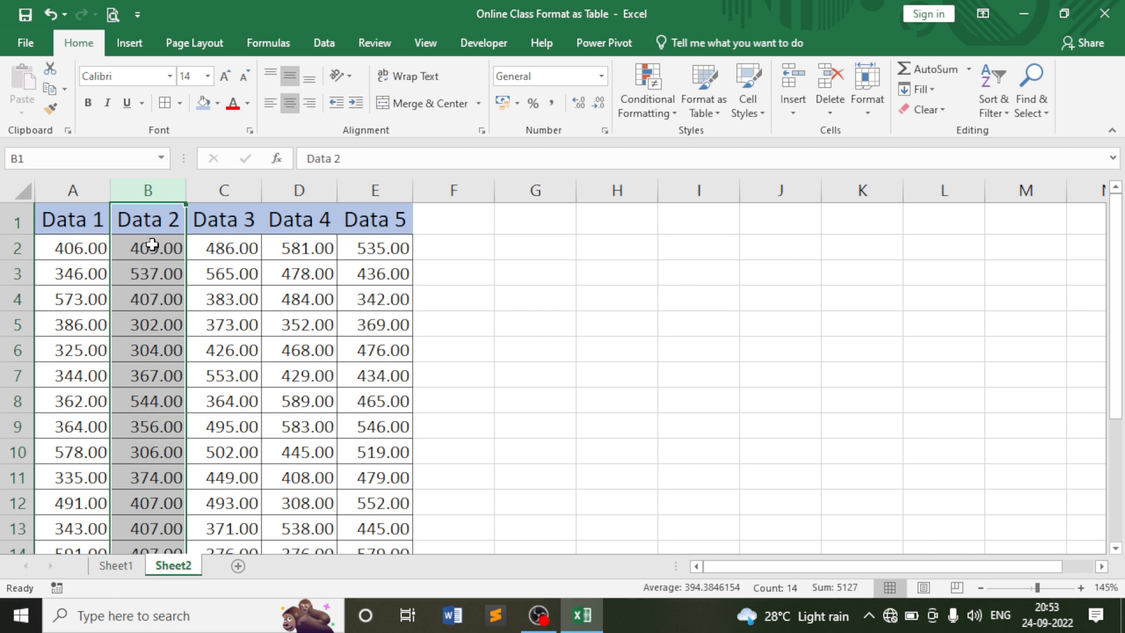
{"action": "left_click", "coordinate": [221, 250]}
{"action": "left_click", "coordinate": [152, 192]}
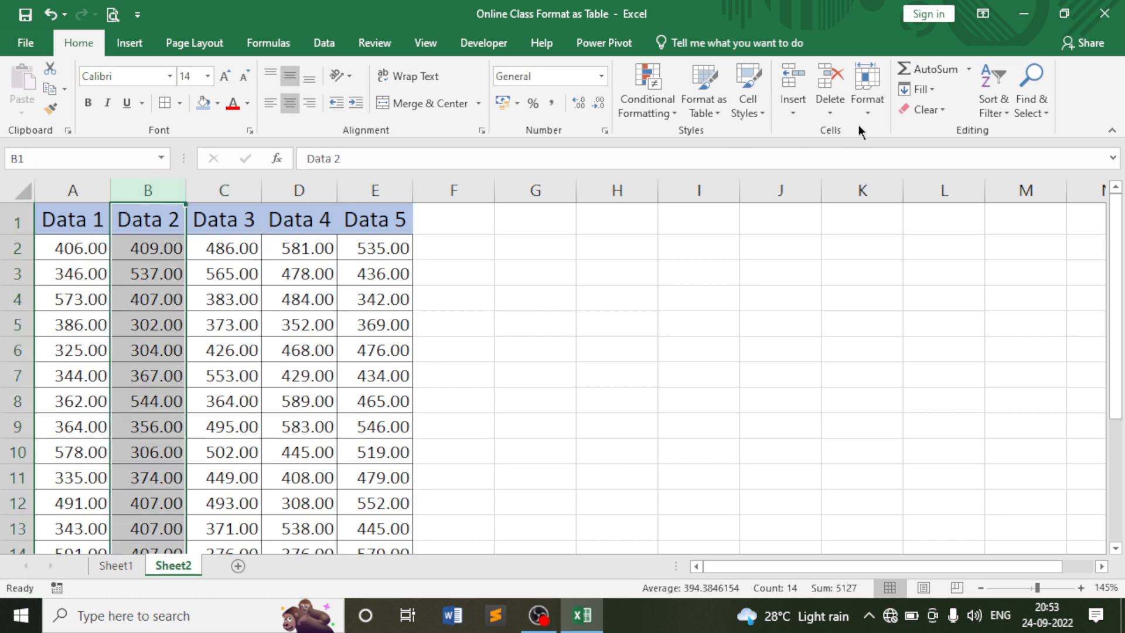
{"action": "left_click", "coordinate": [868, 99]}
{"action": "mouse_move", "coordinate": [844, 281]}
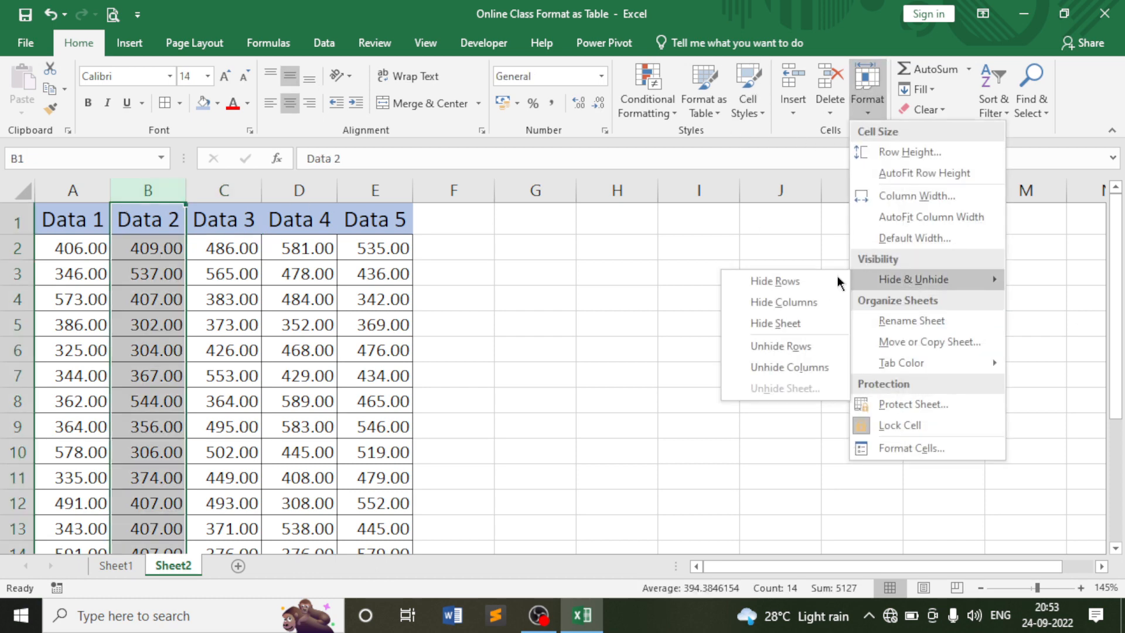
{"action": "left_click", "coordinate": [790, 301]}
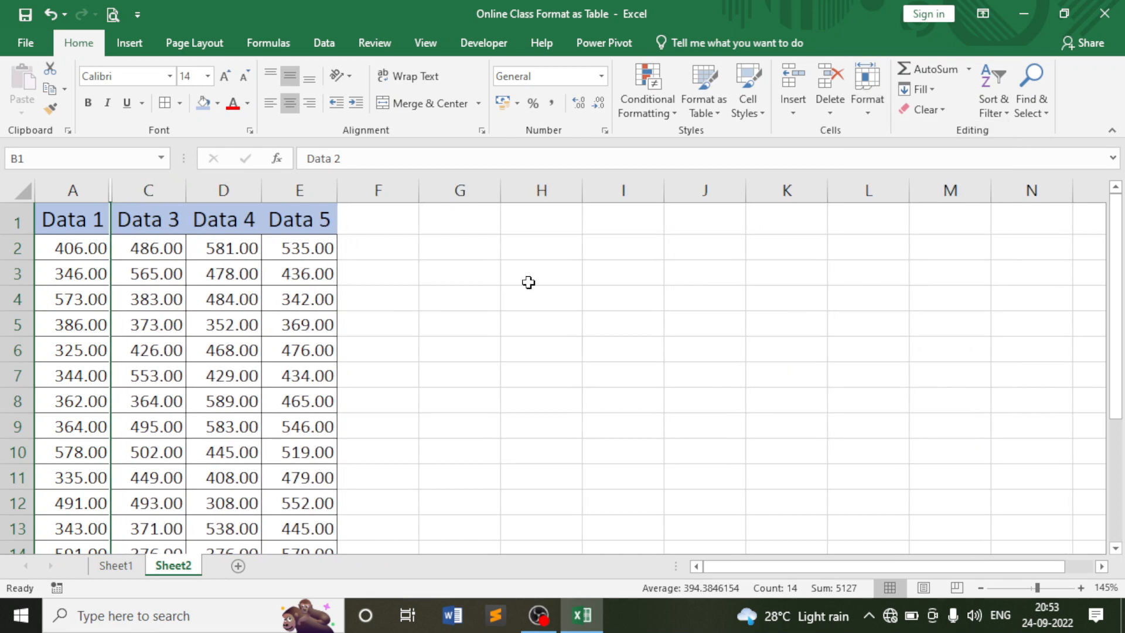
{"action": "left_click", "coordinate": [245, 246]}
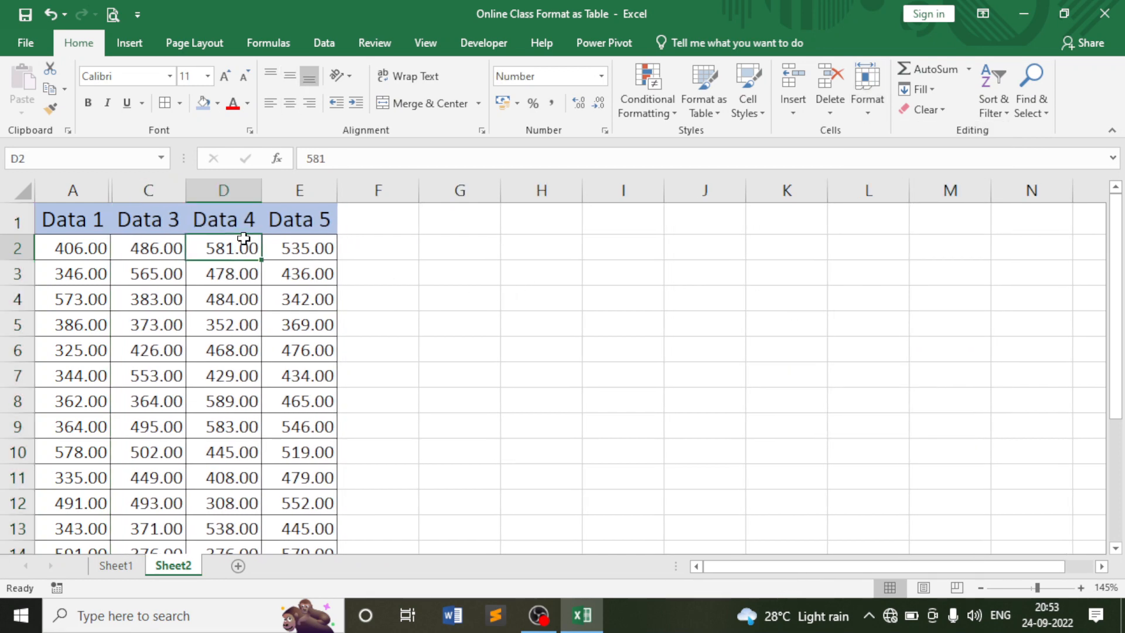
{"action": "left_click", "coordinate": [244, 189]}
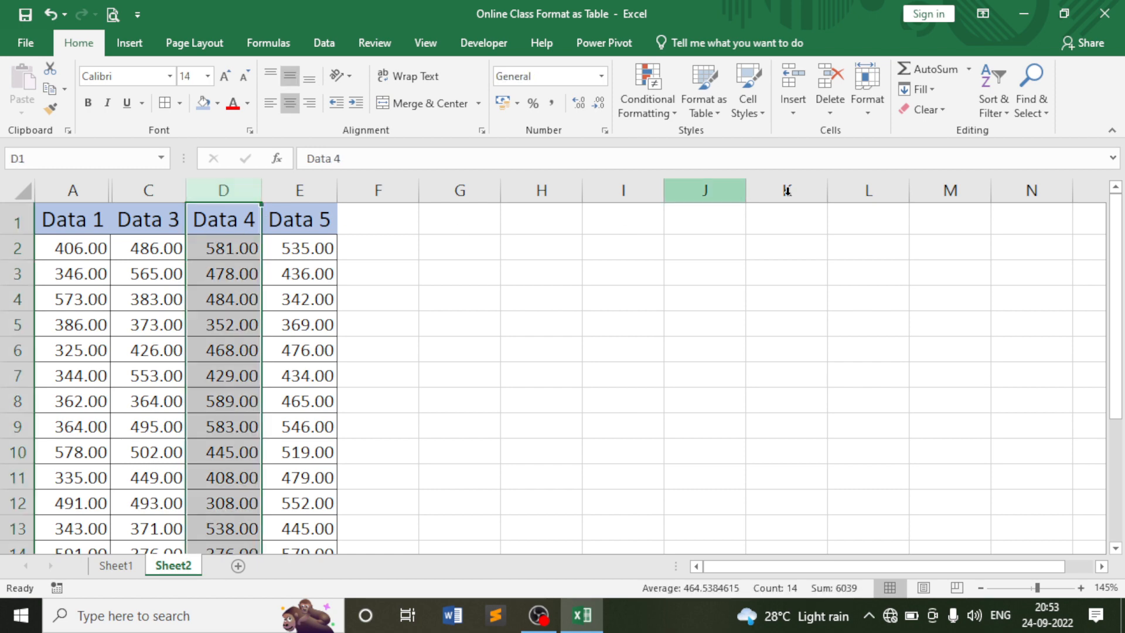
{"action": "left_click", "coordinate": [870, 105]}
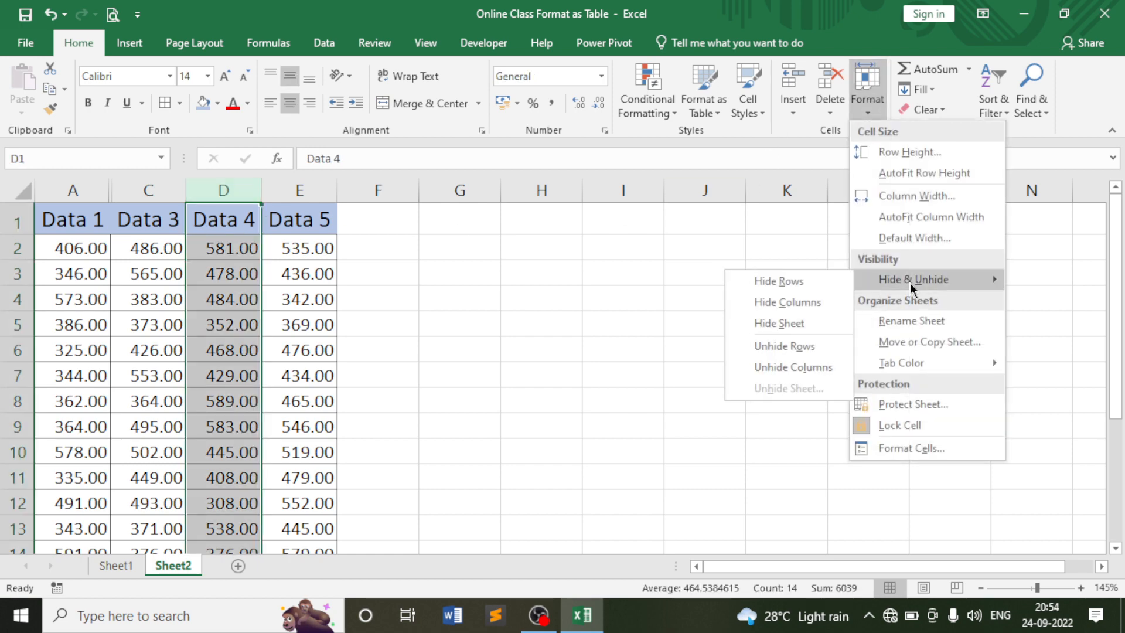
Hide column D with Data 4 as well, then select the entire sheet.
{"action": "left_click", "coordinate": [793, 309]}
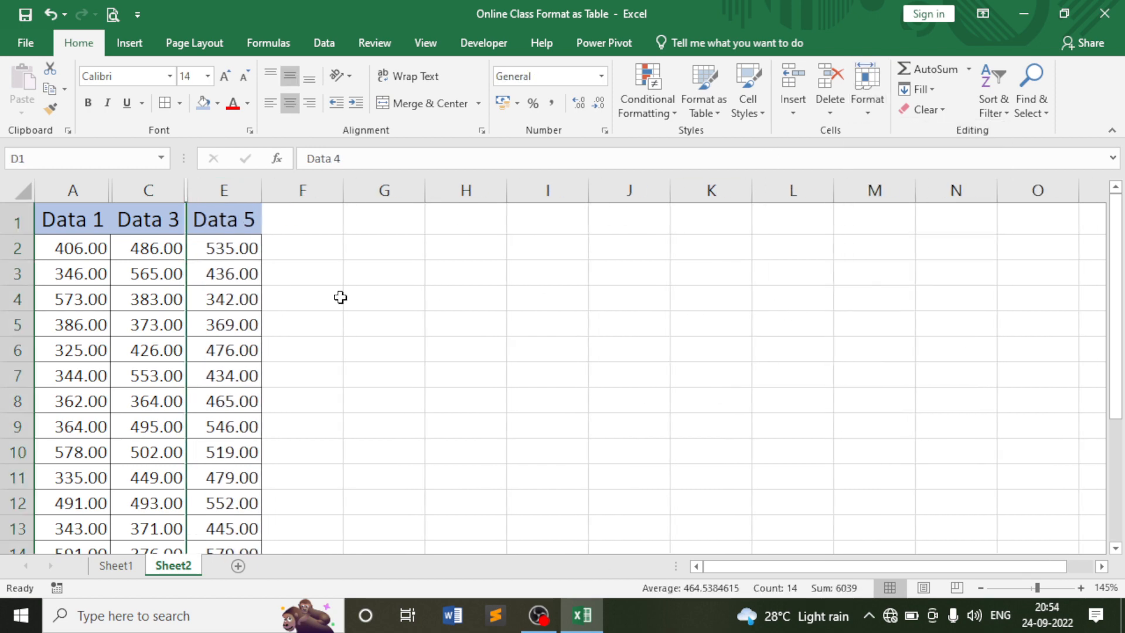
{"action": "left_click", "coordinate": [170, 248]}
{"action": "left_click", "coordinate": [237, 249]}
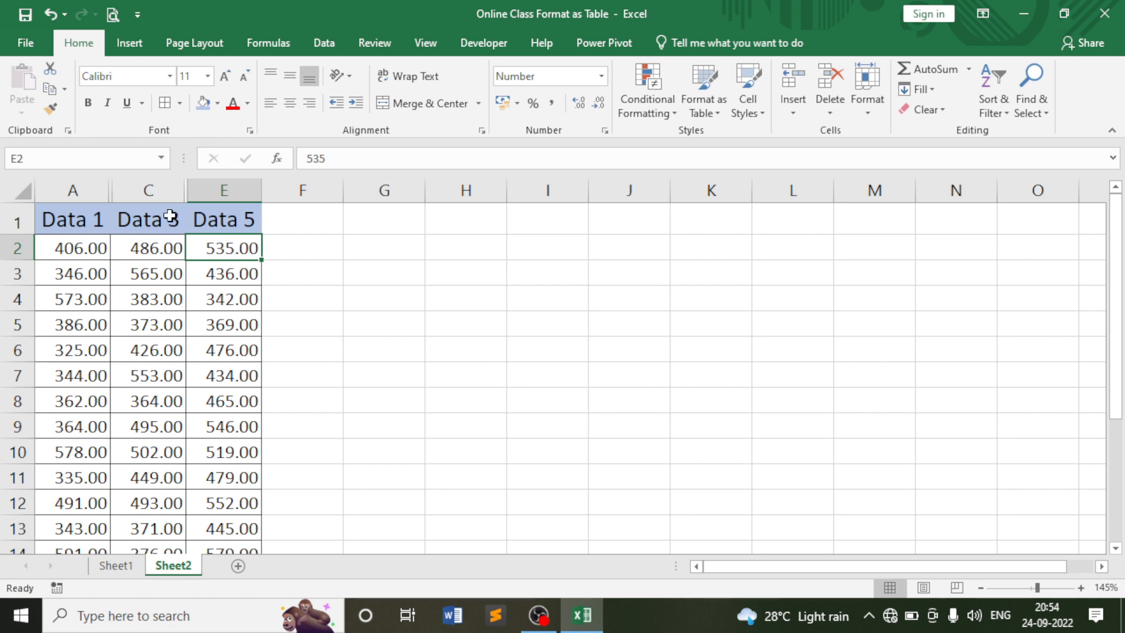
{"action": "left_click", "coordinate": [25, 192]}
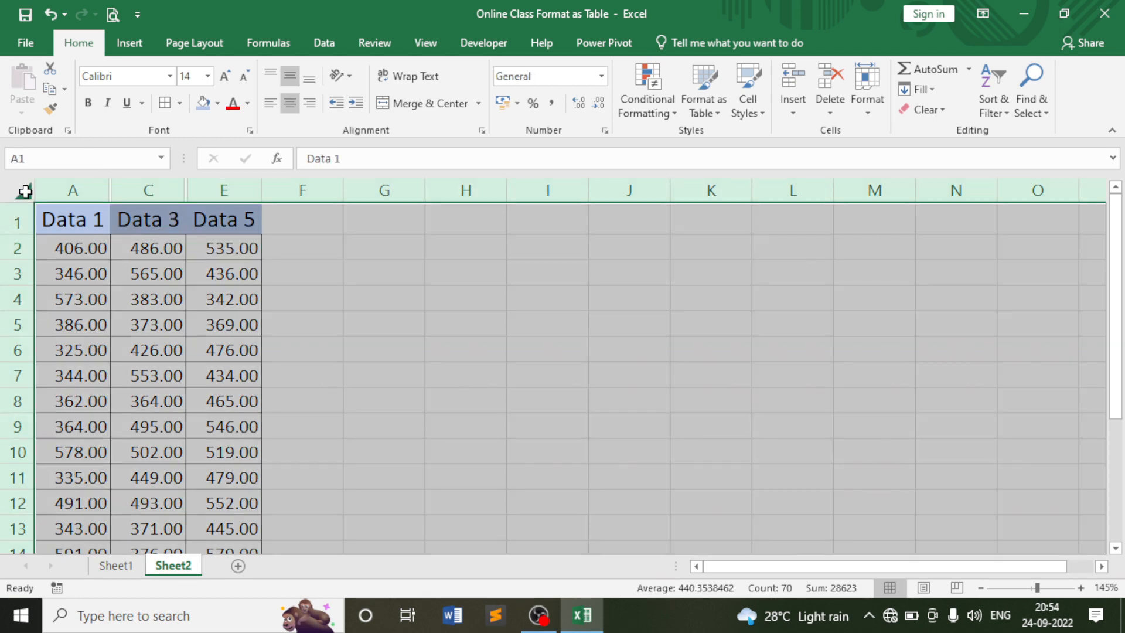
{"action": "double_click", "coordinate": [261, 189]}
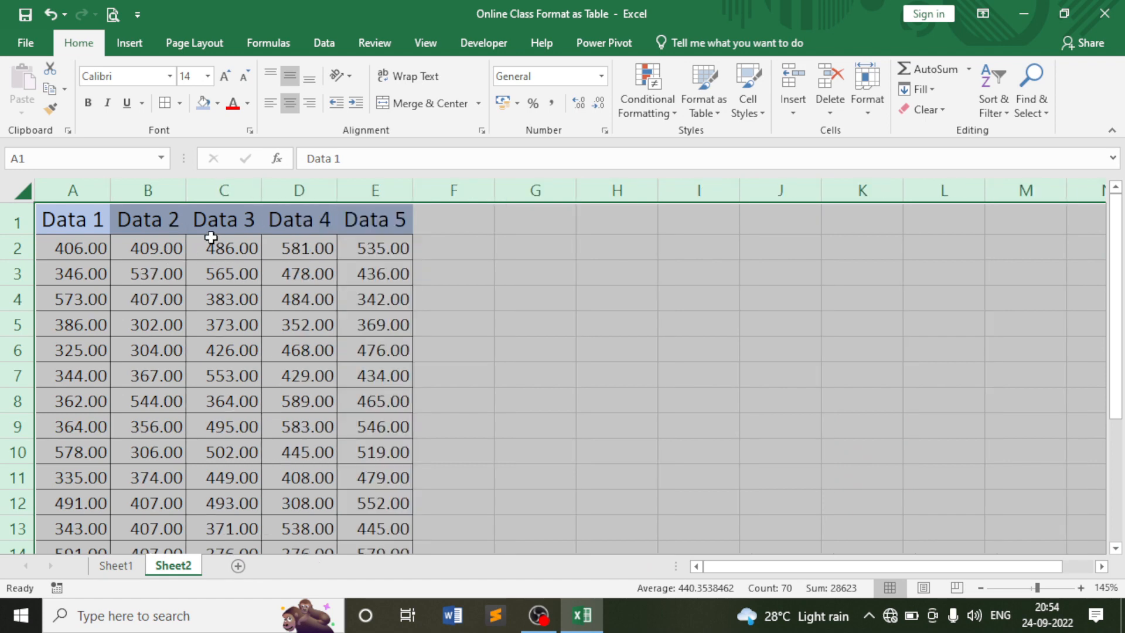
{"action": "left_click", "coordinate": [273, 250]}
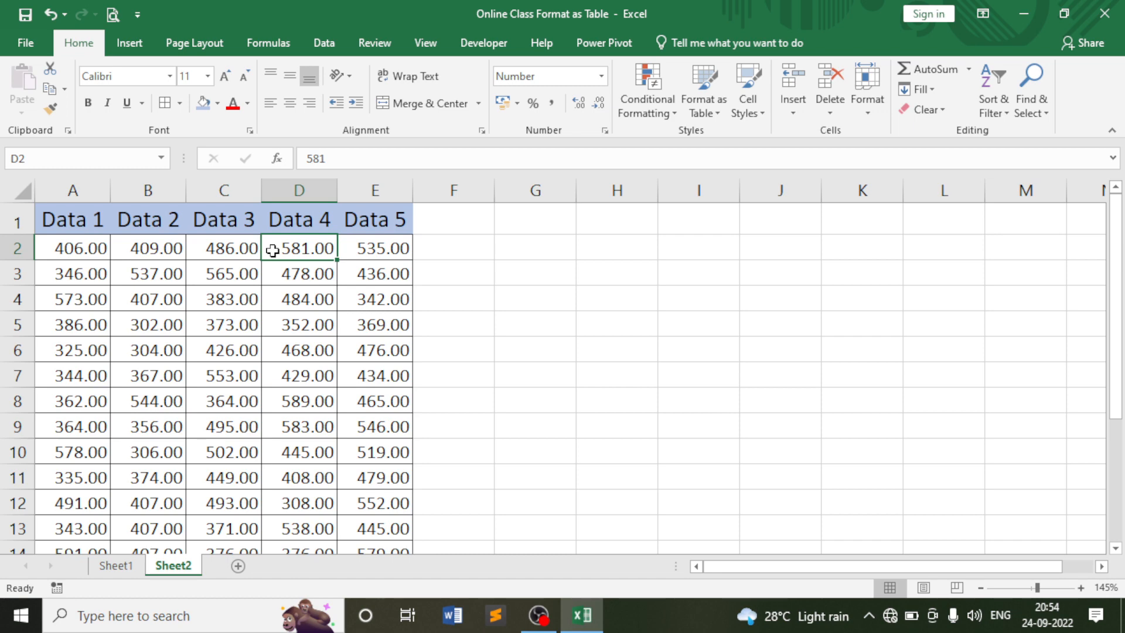
{"action": "left_click", "coordinate": [368, 273]}
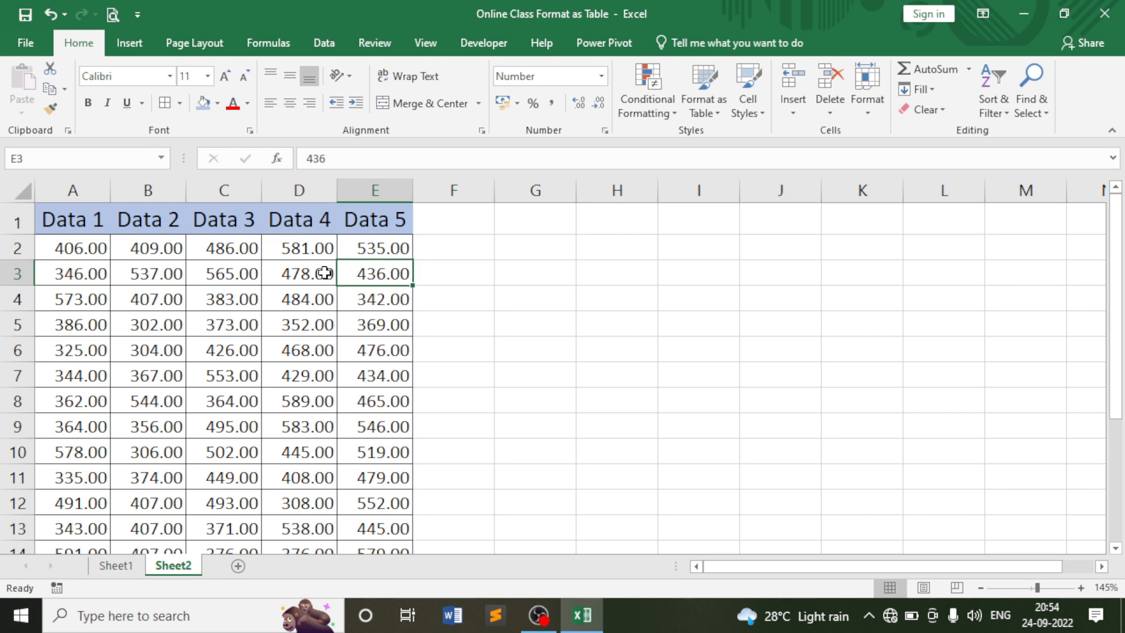
{"action": "left_click", "coordinate": [321, 273]}
{"action": "scroll", "coordinate": [314, 276], "scroll_direction": "down", "scroll_amount": 2}
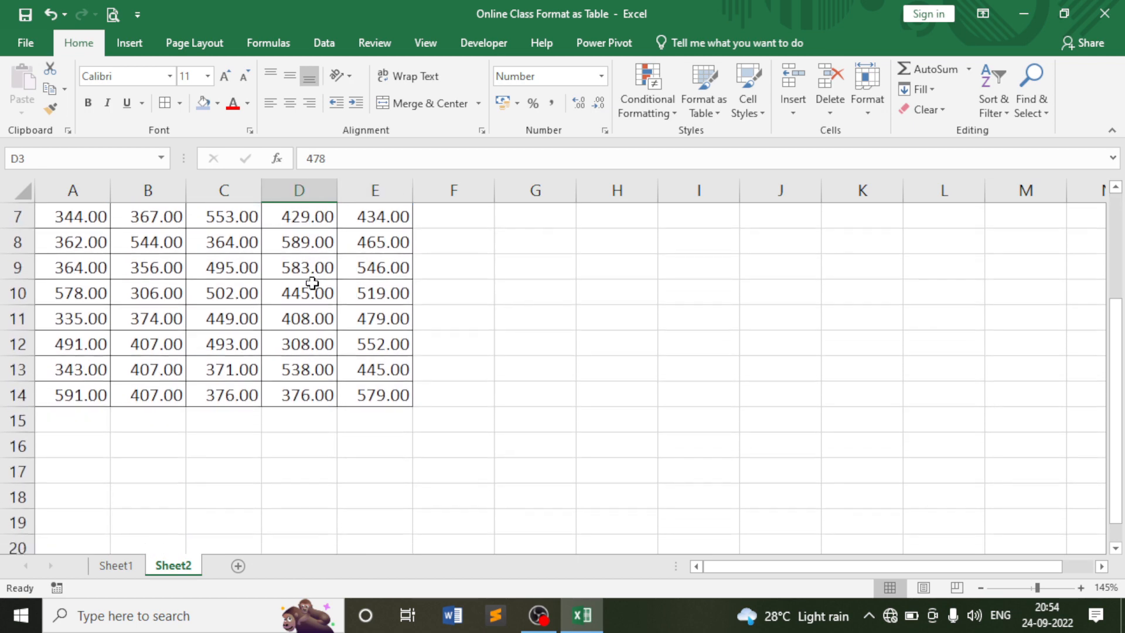
{"action": "scroll", "coordinate": [311, 281], "scroll_direction": "up", "scroll_amount": 2}
{"action": "left_click", "coordinate": [229, 271]}
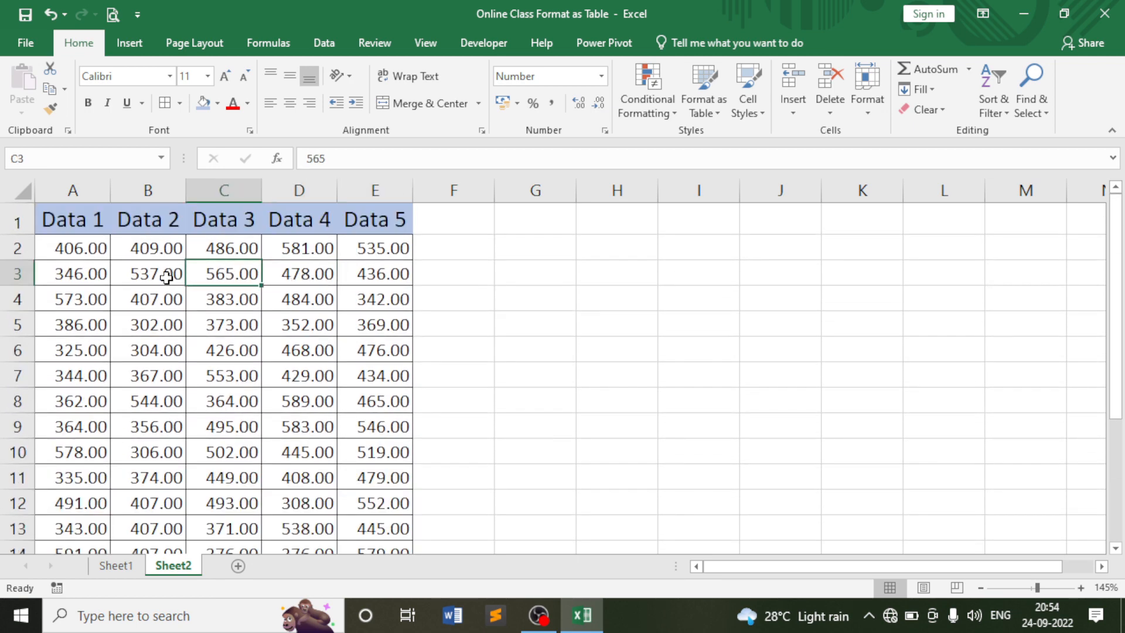
{"action": "left_click", "coordinate": [166, 278]}
{"action": "left_click", "coordinate": [71, 276]}
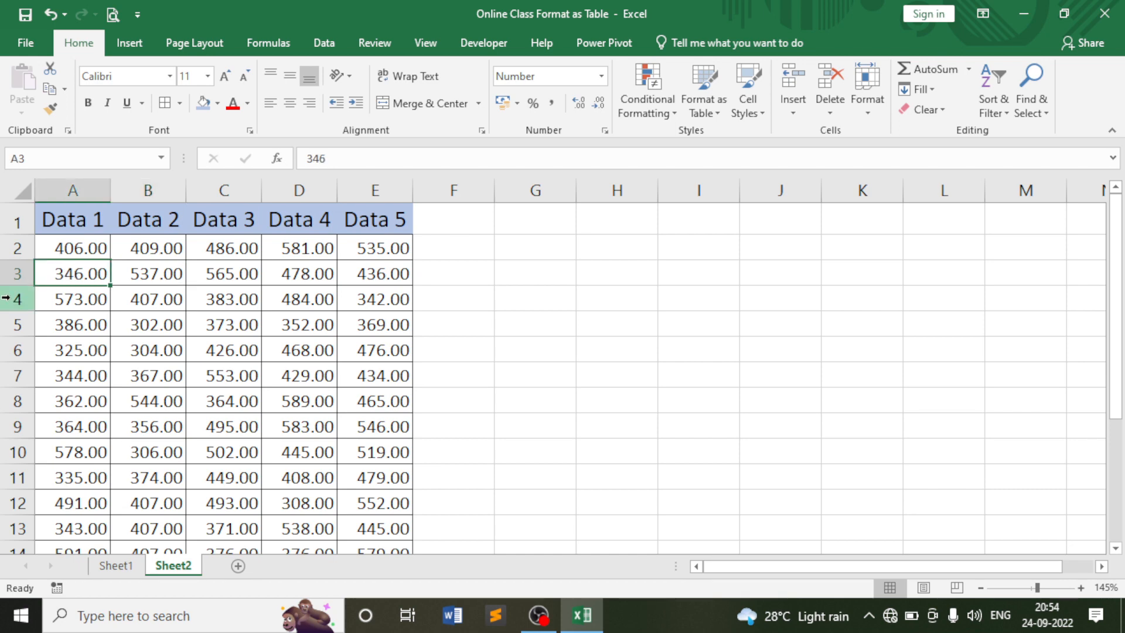
{"action": "left_click", "coordinate": [12, 298]}
Select rows 3, 6, 10 and 13 together using Ctrl on their row headers.
{"action": "left_click", "coordinate": [8, 375]}
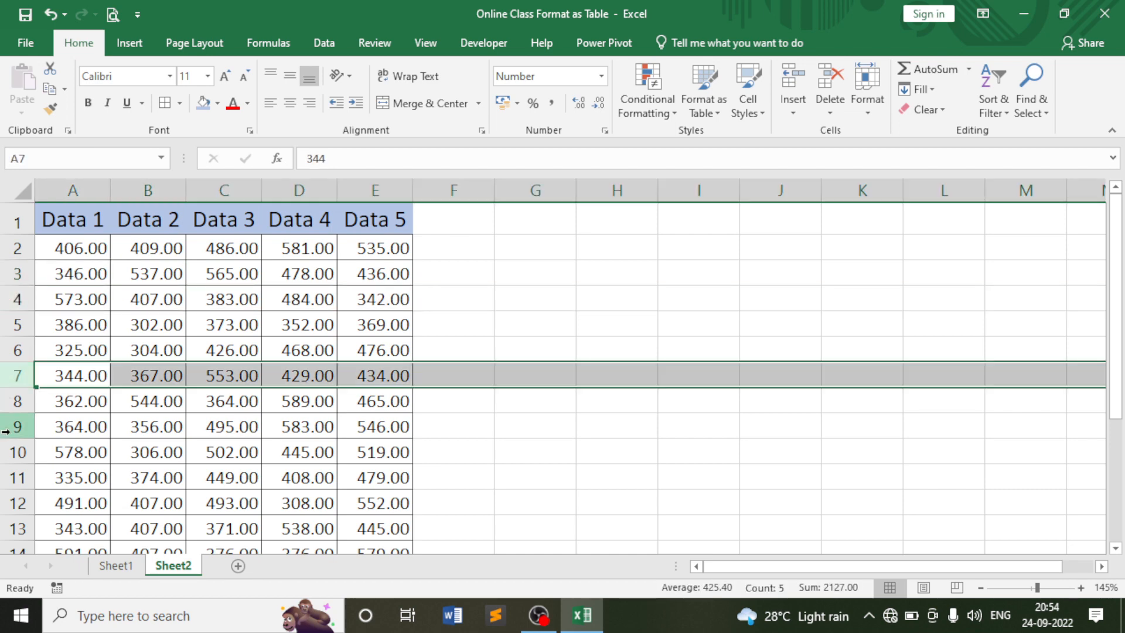
{"action": "left_click", "coordinate": [8, 453]}
{"action": "left_click", "coordinate": [91, 305]}
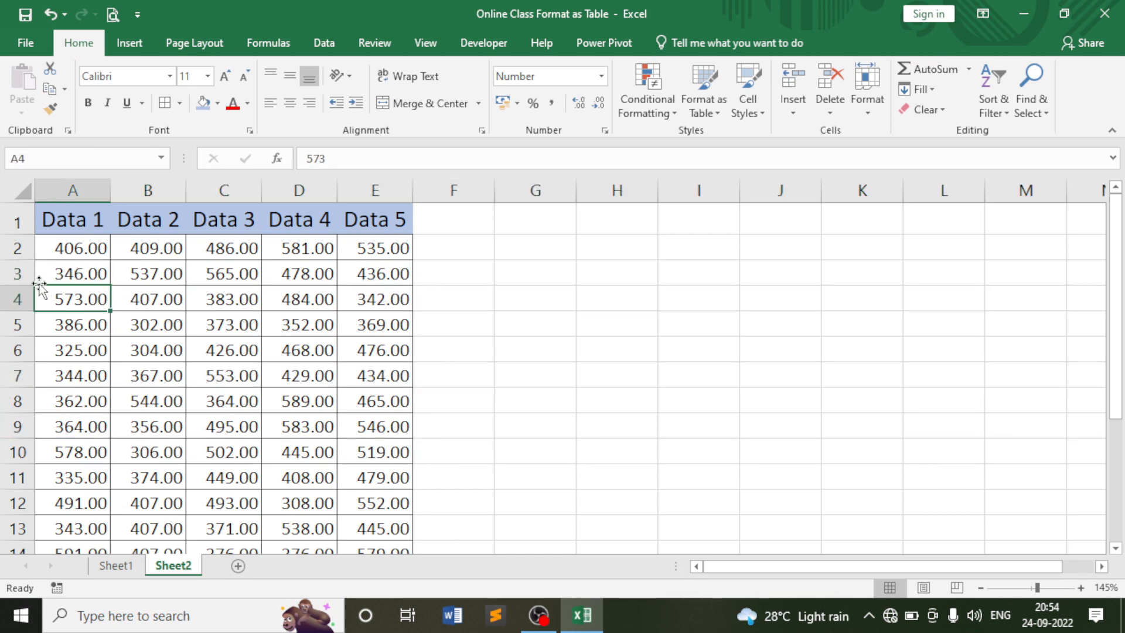
{"action": "left_click", "coordinate": [16, 275]}
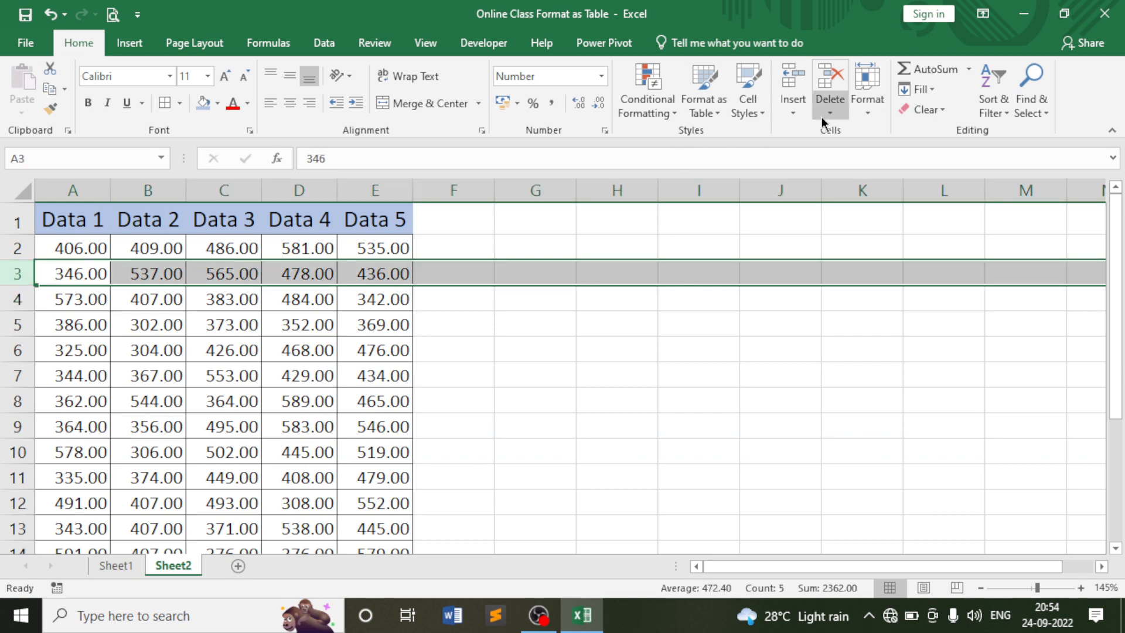
{"action": "left_click", "coordinate": [156, 302]}
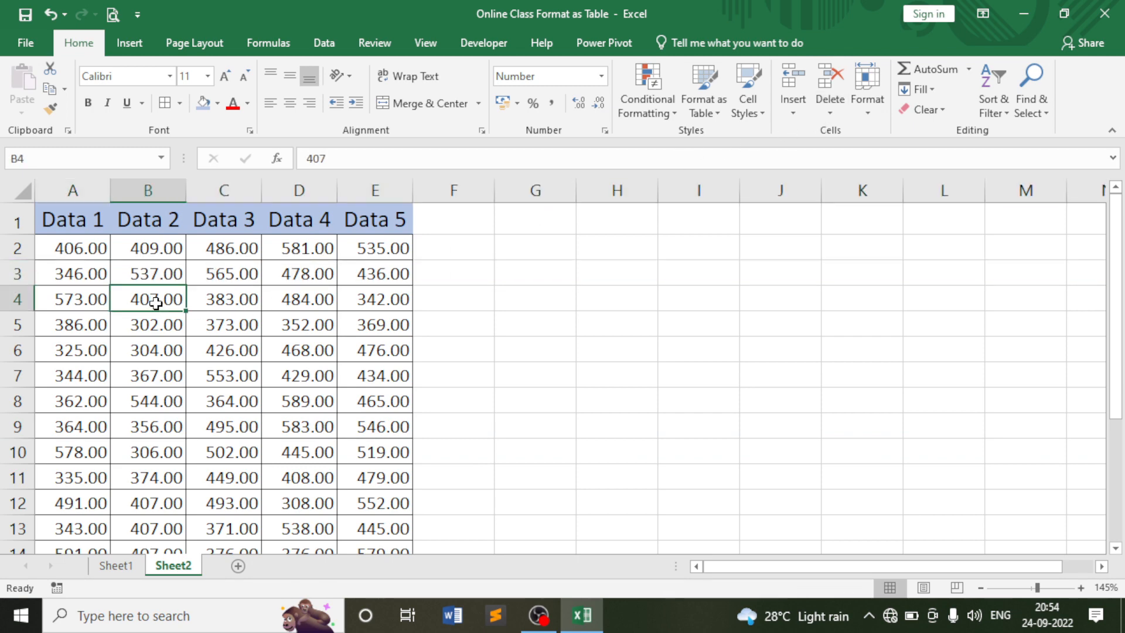
{"action": "left_click", "coordinate": [16, 273]}
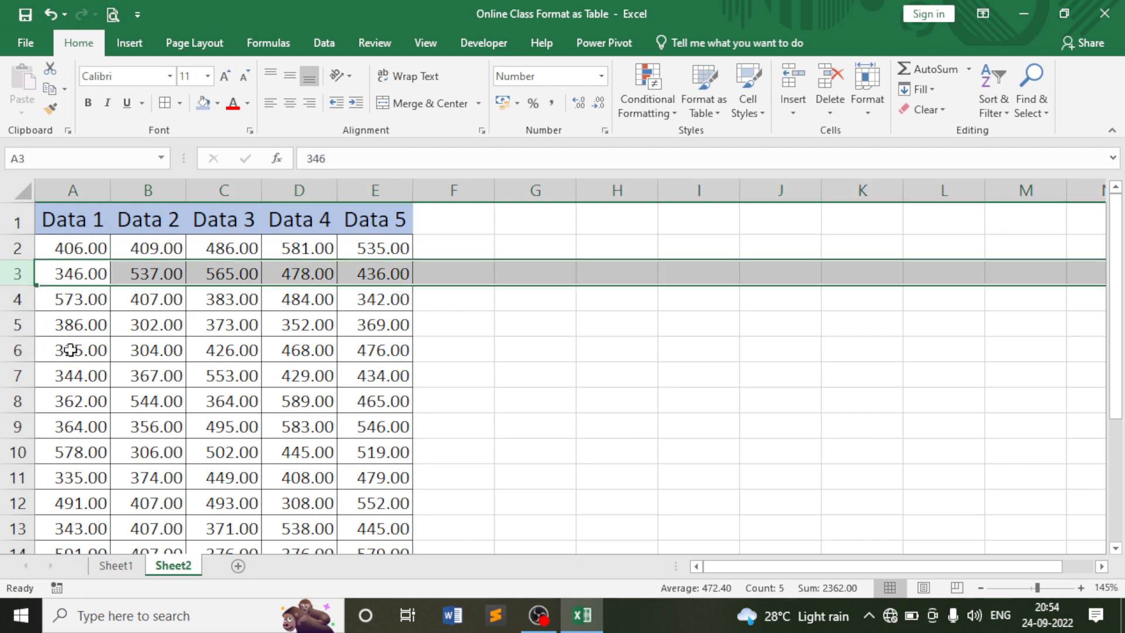
{"action": "left_click", "coordinate": [18, 349], "text": "ctrl"}
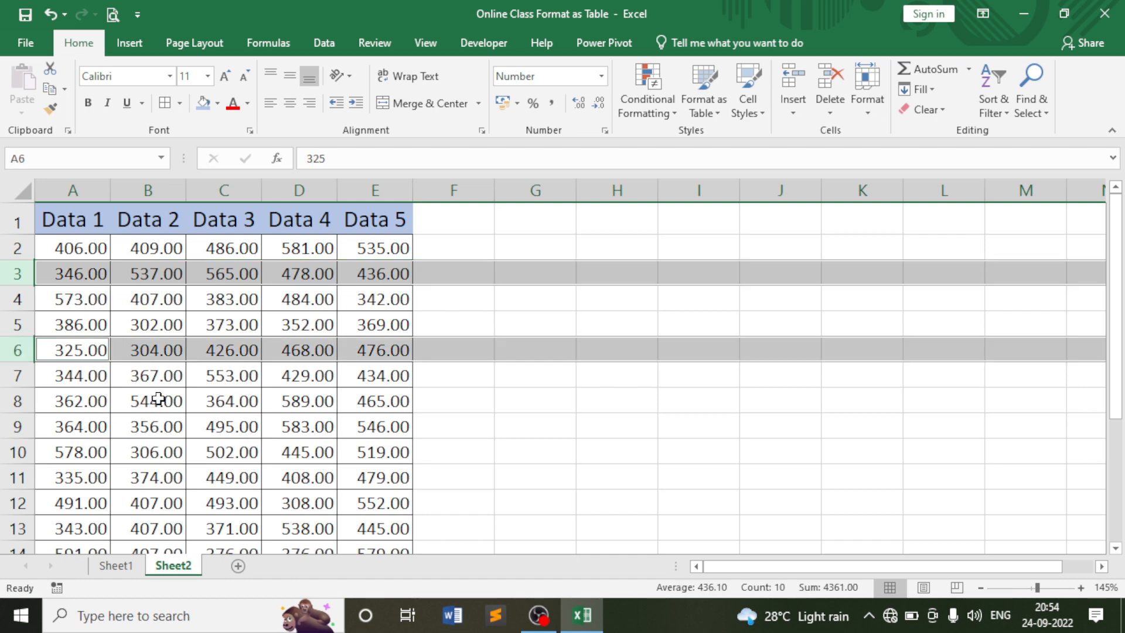
{"action": "left_click", "coordinate": [17, 452], "text": "ctrl"}
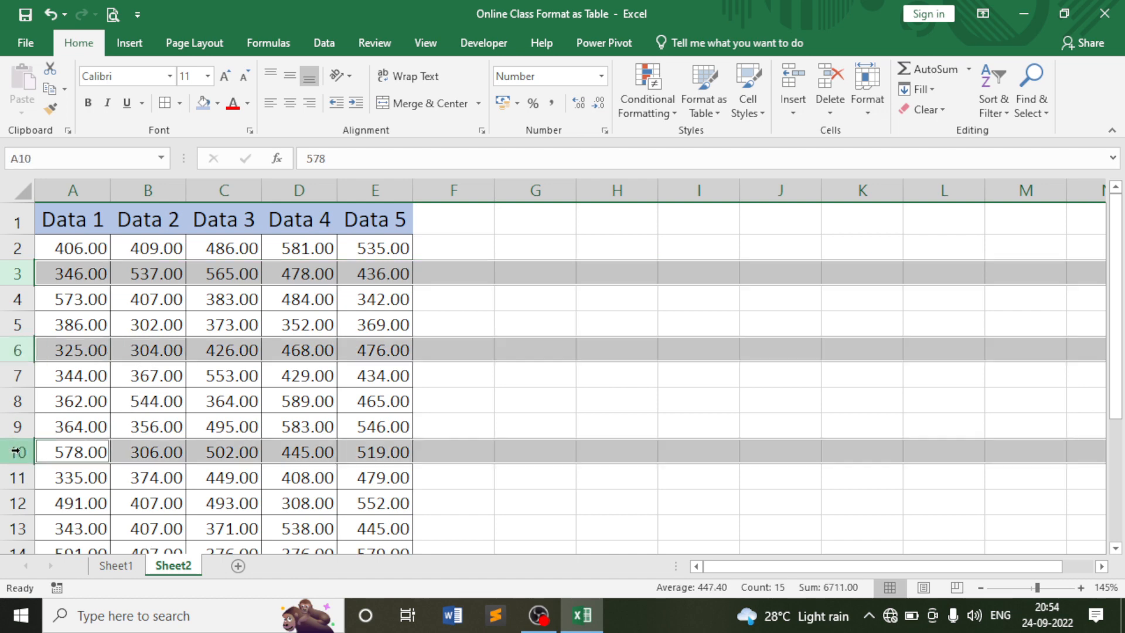
{"action": "left_click", "coordinate": [20, 525], "text": "ctrl"}
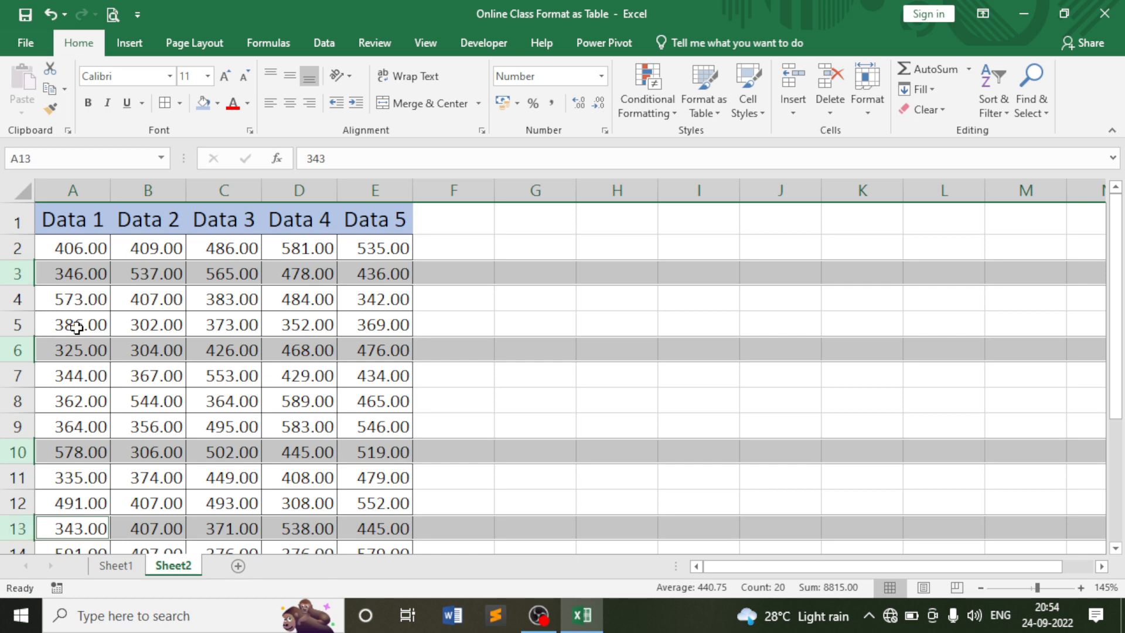
{"action": "scroll", "coordinate": [105, 431], "scroll_direction": "down", "scroll_amount": 1}
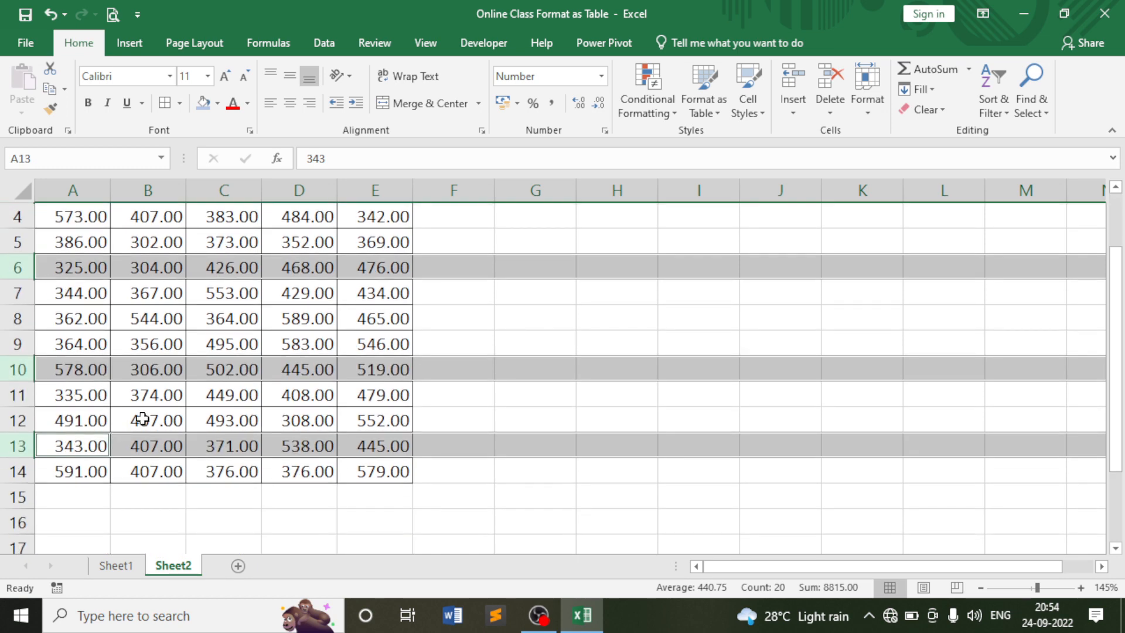
{"action": "scroll", "coordinate": [142, 418], "scroll_direction": "up", "scroll_amount": 1}
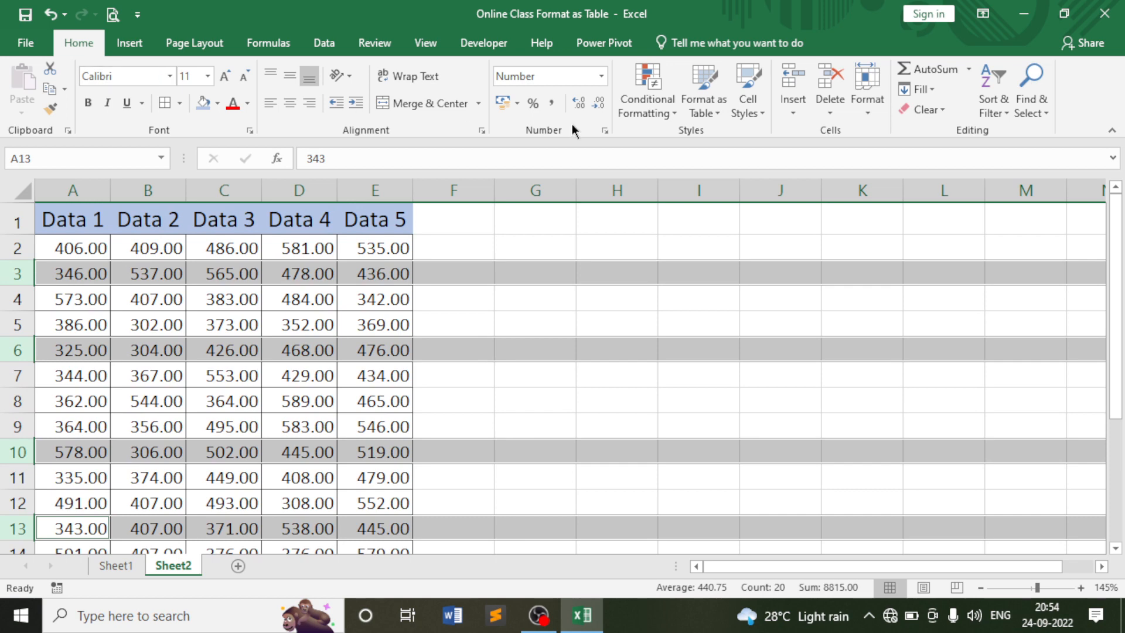
Hide rows 3, 6, 10 and 13 with Hide Rows, then select the whole sheet.
{"action": "left_click", "coordinate": [868, 96]}
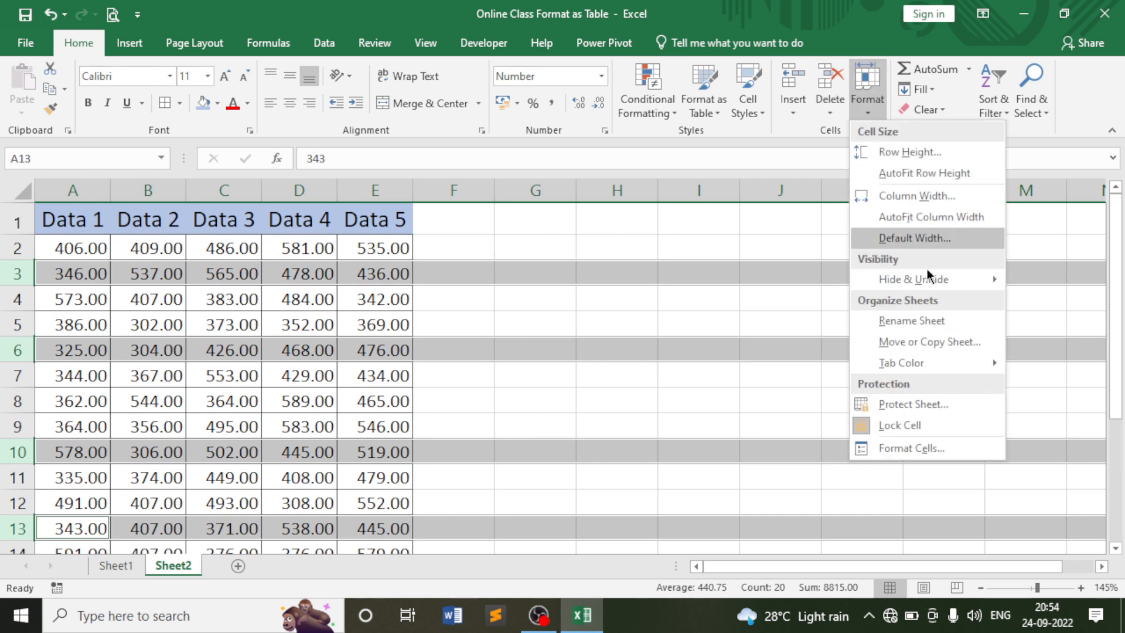
{"action": "mouse_move", "coordinate": [928, 279]}
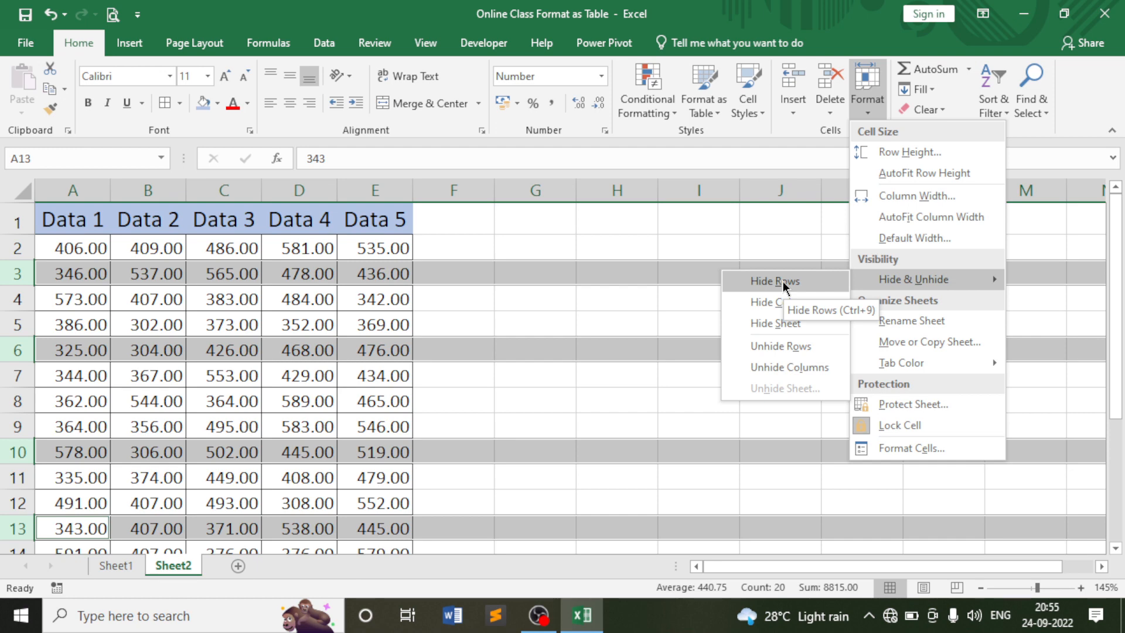
{"action": "left_click", "coordinate": [783, 281]}
{"action": "left_click", "coordinate": [242, 301]}
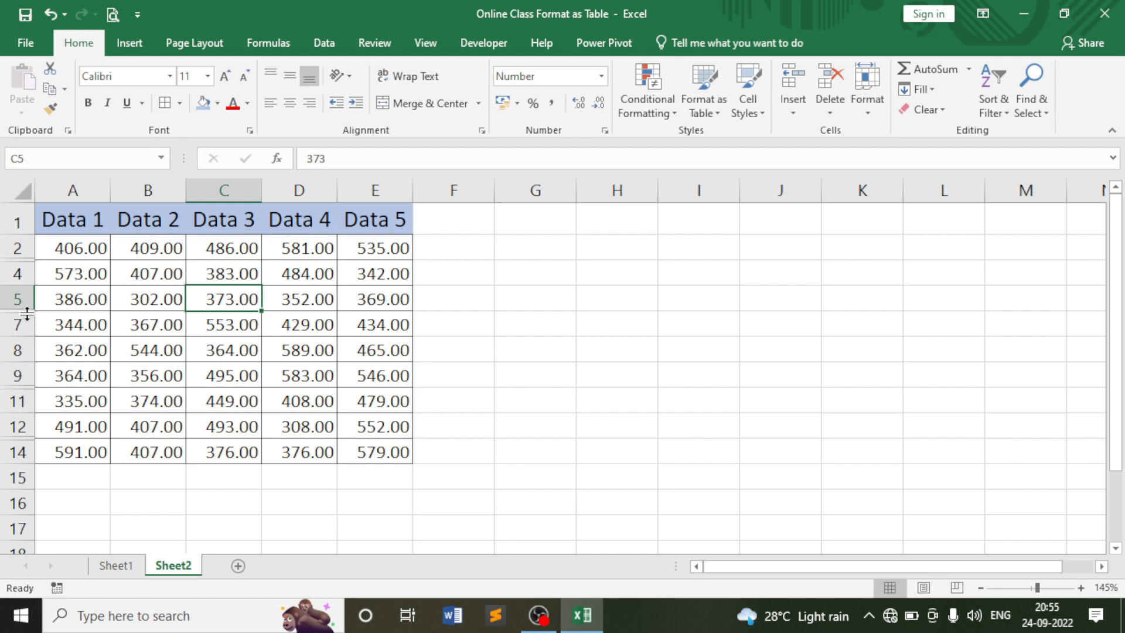
{"action": "left_click", "coordinate": [134, 267]}
{"action": "left_click", "coordinate": [154, 252]}
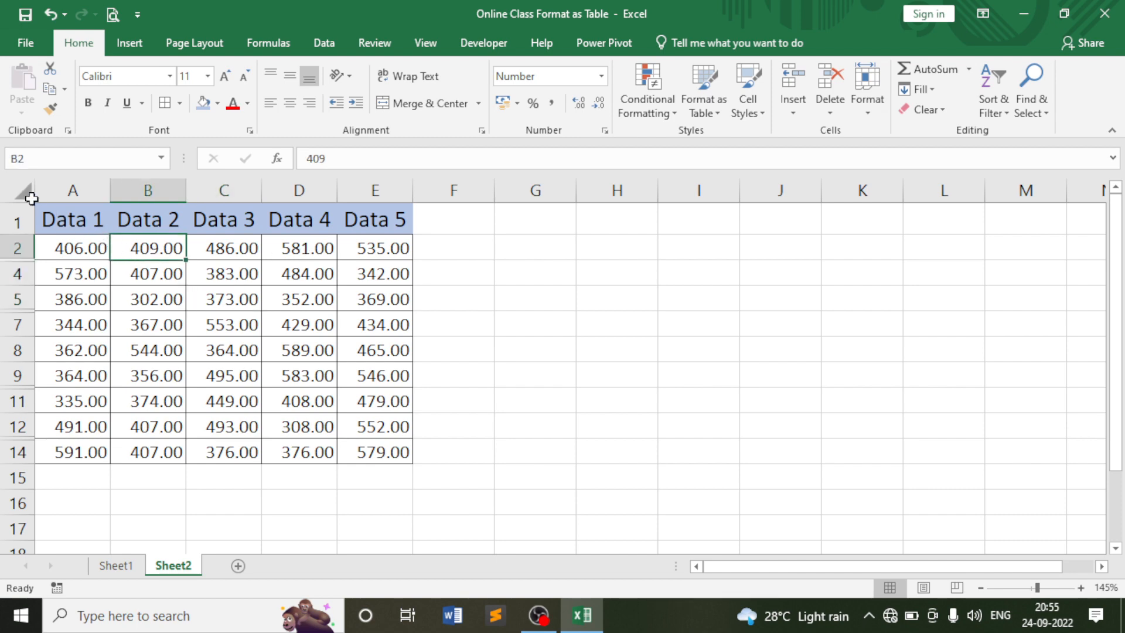
{"action": "left_click", "coordinate": [14, 190]}
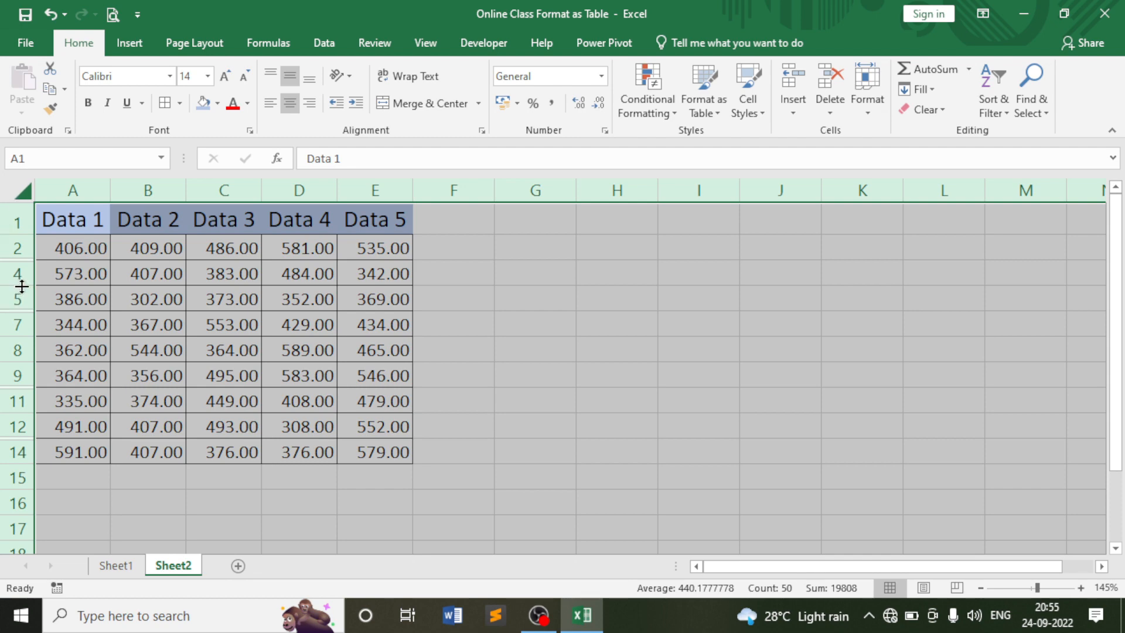
Unhide the hidden rows 3, 6, 10 and 13 across the whole sheet.
{"action": "left_click", "coordinate": [878, 112]}
{"action": "mouse_move", "coordinate": [912, 278]}
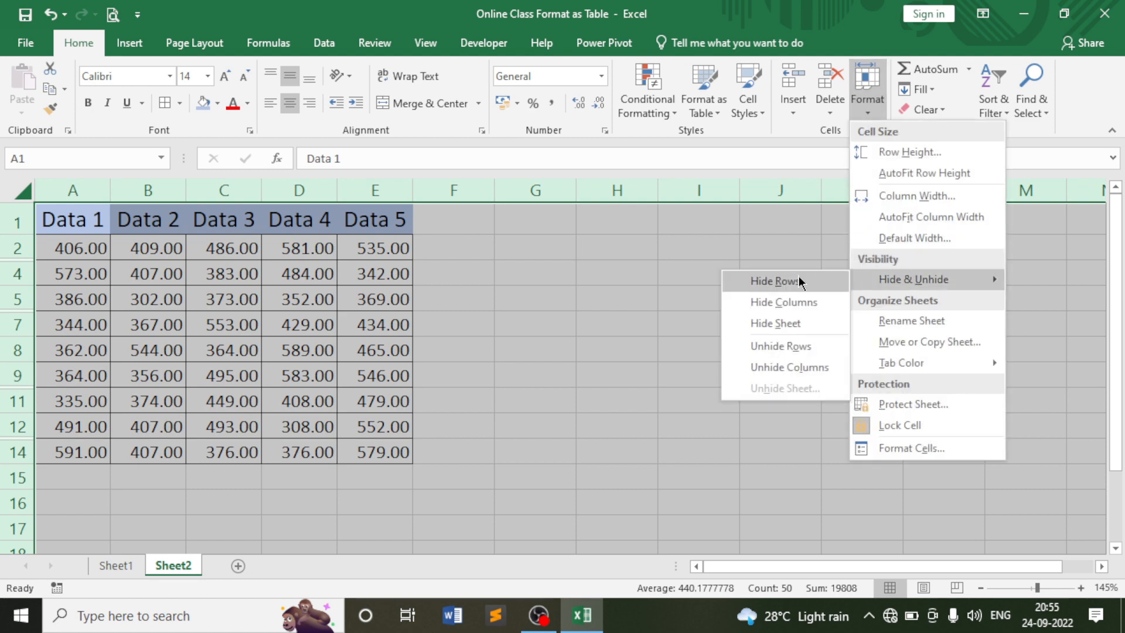
{"action": "left_click", "coordinate": [791, 352]}
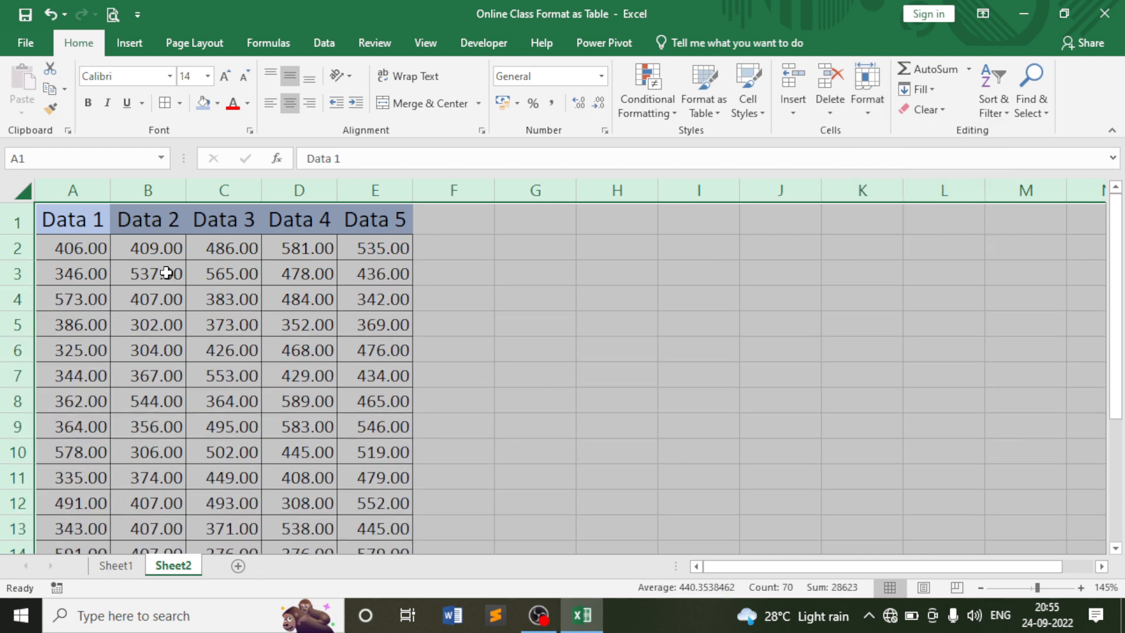
Clear the sheet-wide selection and check the restored rows by selecting cells B3, C3, D3 and D2.
{"action": "left_click", "coordinate": [163, 271]}
{"action": "scroll", "coordinate": [163, 271], "scroll_direction": "down", "scroll_amount": 3}
{"action": "scroll", "coordinate": [164, 270], "scroll_direction": "up", "scroll_amount": 3}
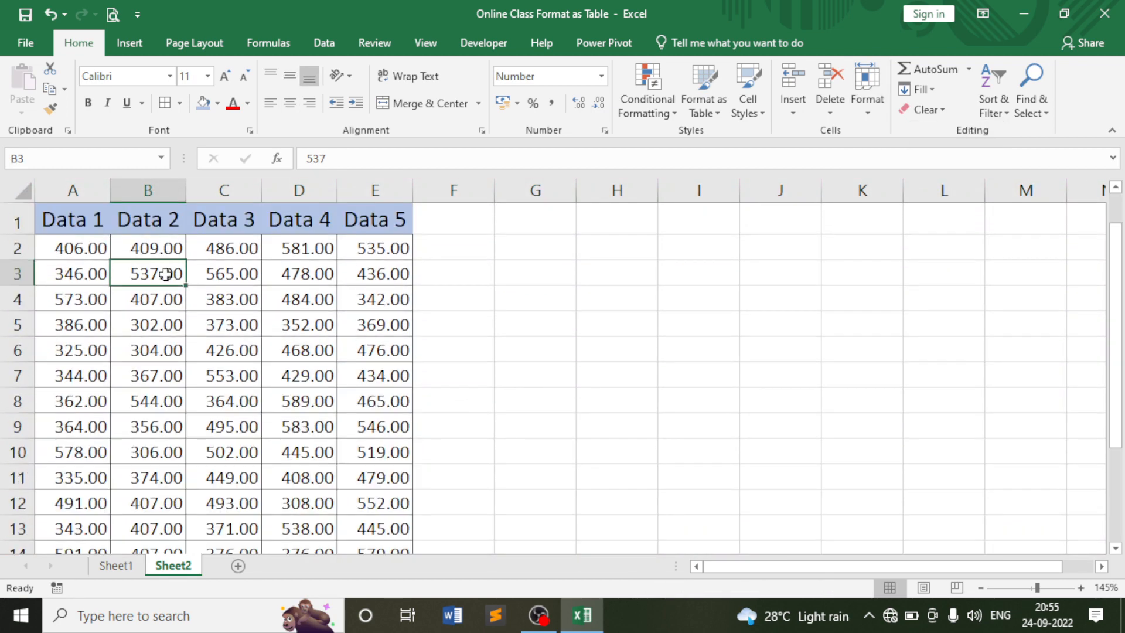
{"action": "left_click", "coordinate": [207, 266]}
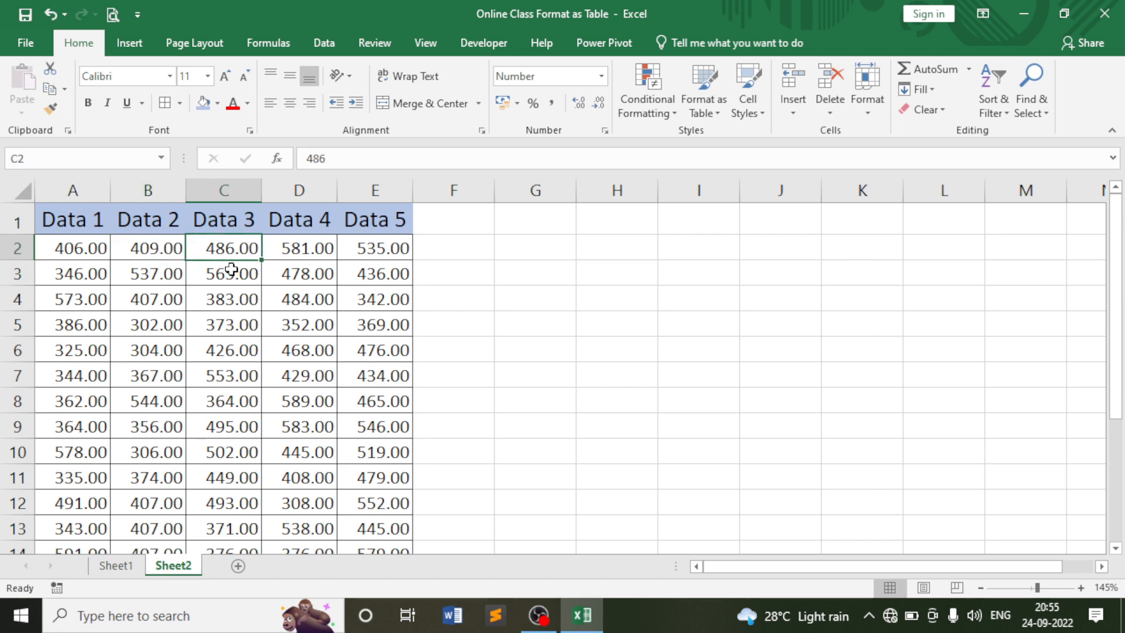
{"action": "left_click", "coordinate": [299, 272]}
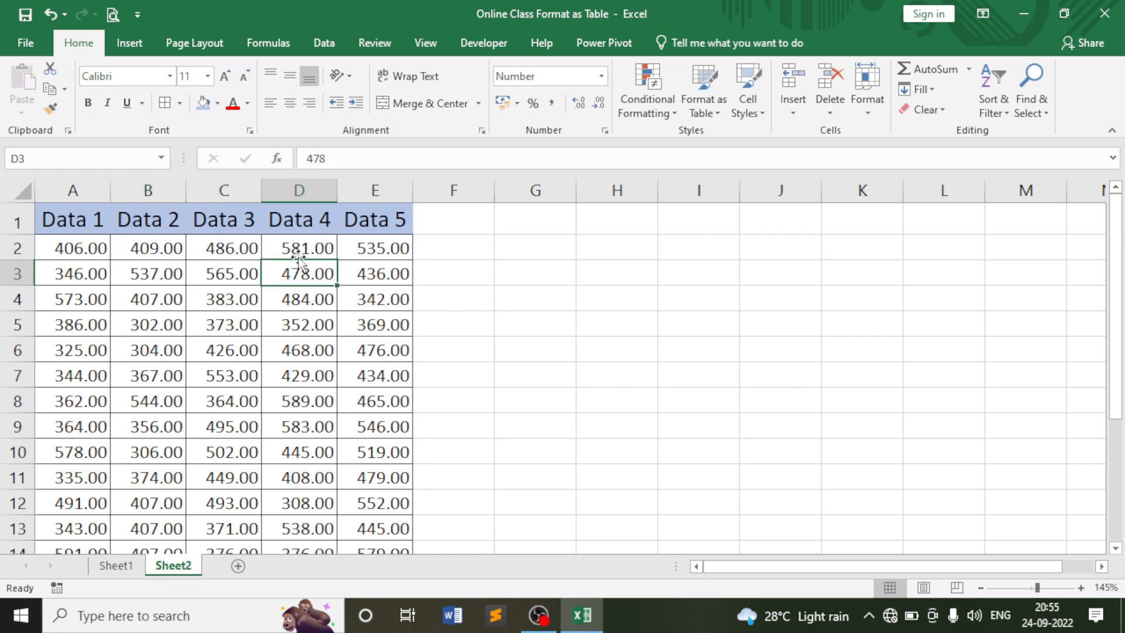
{"action": "left_click", "coordinate": [299, 247]}
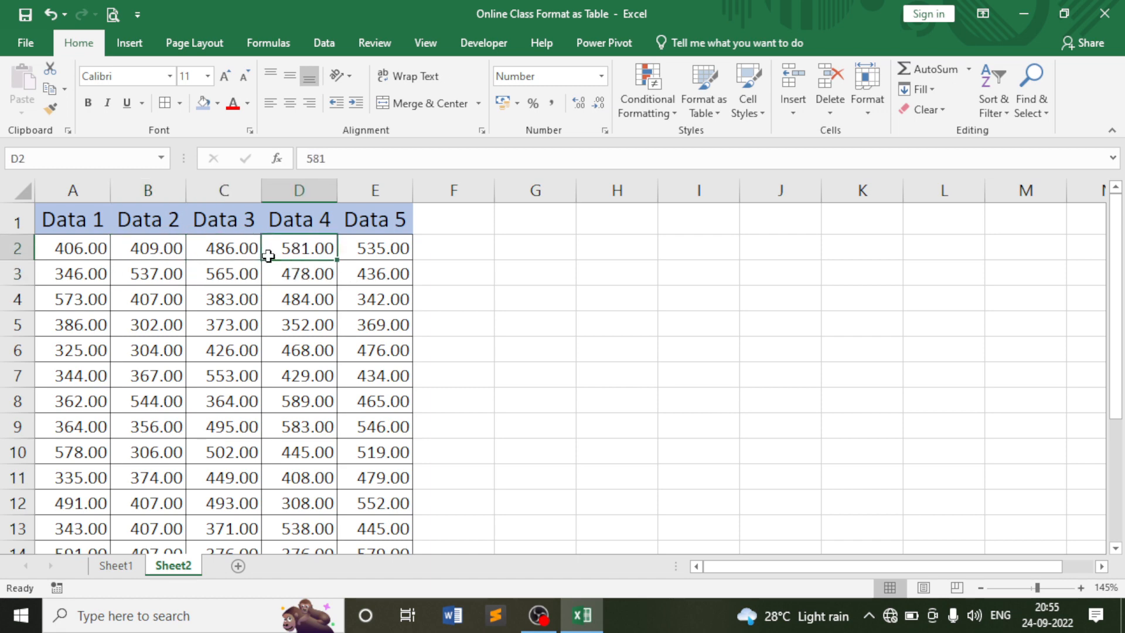
{"action": "scroll", "coordinate": [292, 279], "scroll_direction": "down", "scroll_amount": 3}
{"action": "scroll", "coordinate": [292, 279], "scroll_direction": "up", "scroll_amount": 3}
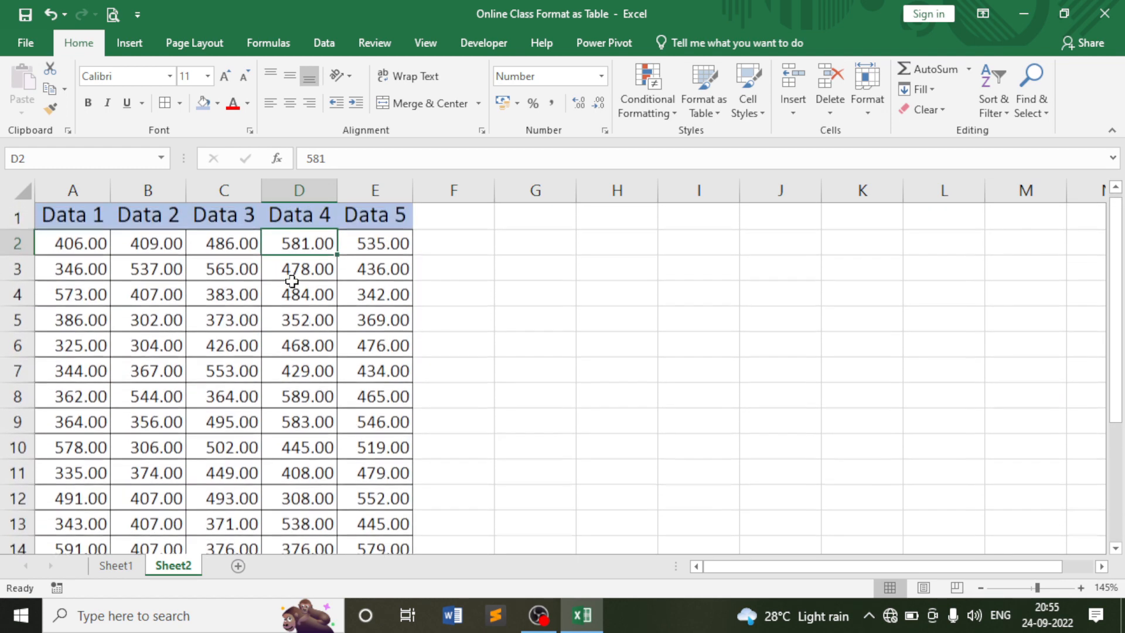
{"action": "scroll", "coordinate": [360, 244], "scroll_direction": "down", "scroll_amount": 3}
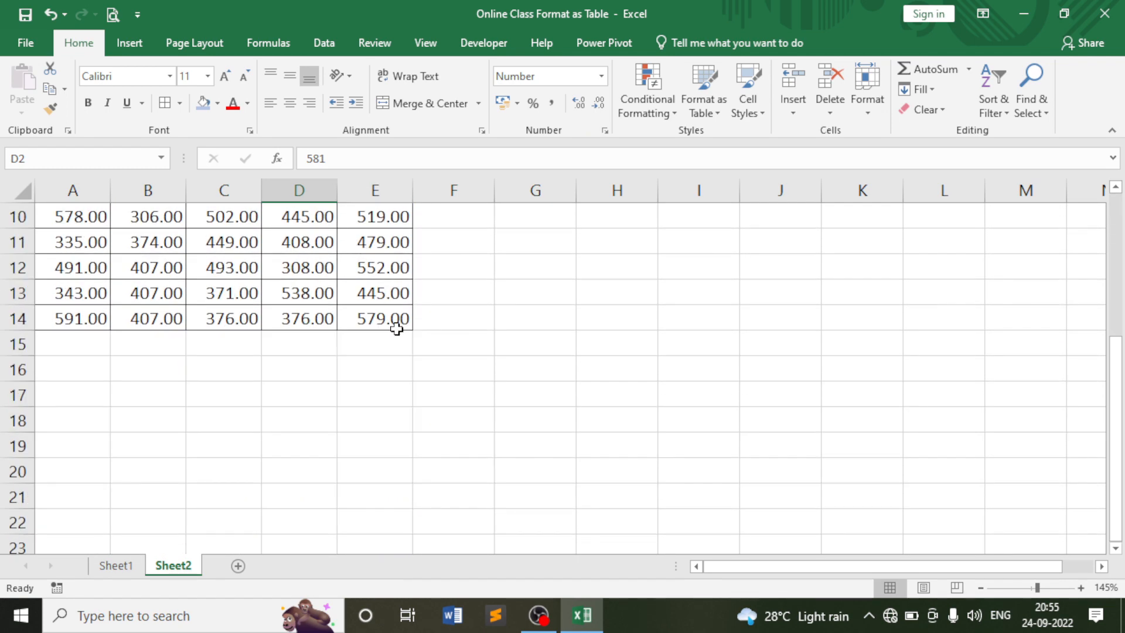
{"action": "left_click", "coordinate": [80, 318]}
{"action": "left_click", "coordinate": [14, 319]}
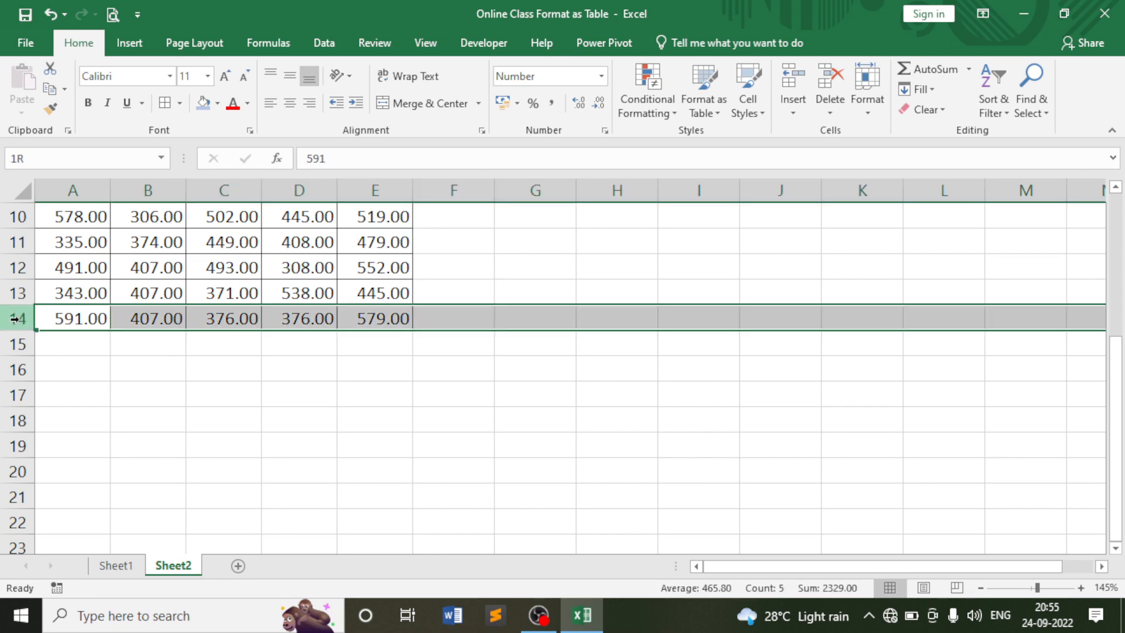
{"action": "scroll", "coordinate": [325, 311], "scroll_direction": "up", "scroll_amount": 3}
{"action": "left_click_drag", "start_coordinate": [452, 191], "coordinate": [863, 194]}
{"action": "left_click", "coordinate": [465, 221]}
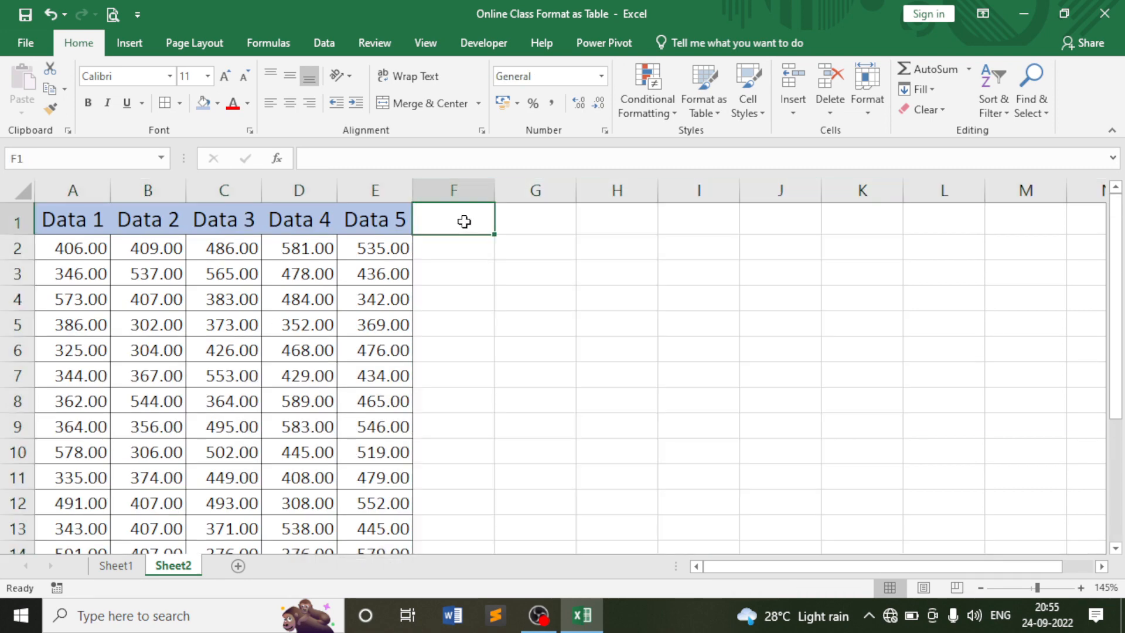
{"action": "scroll", "coordinate": [460, 248], "scroll_direction": "down", "scroll_amount": 5}
{"action": "scroll", "coordinate": [350, 277], "scroll_direction": "up", "scroll_amount": 1}
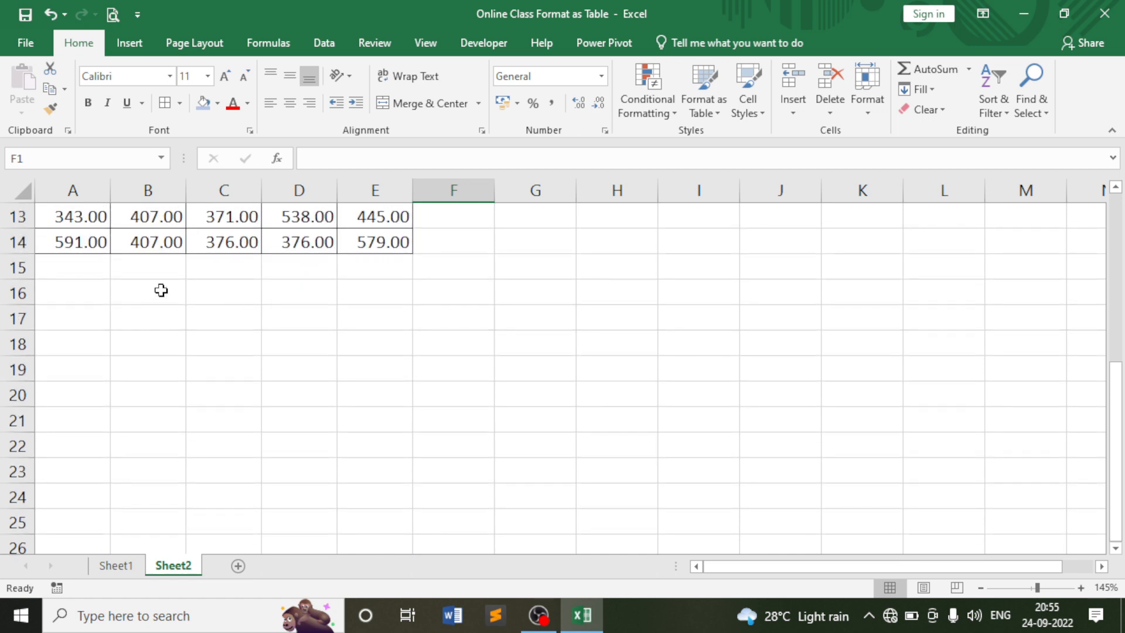
{"action": "left_click", "coordinate": [18, 275]}
{"action": "left_click_drag", "start_coordinate": [20, 283], "coordinate": [14, 396]}
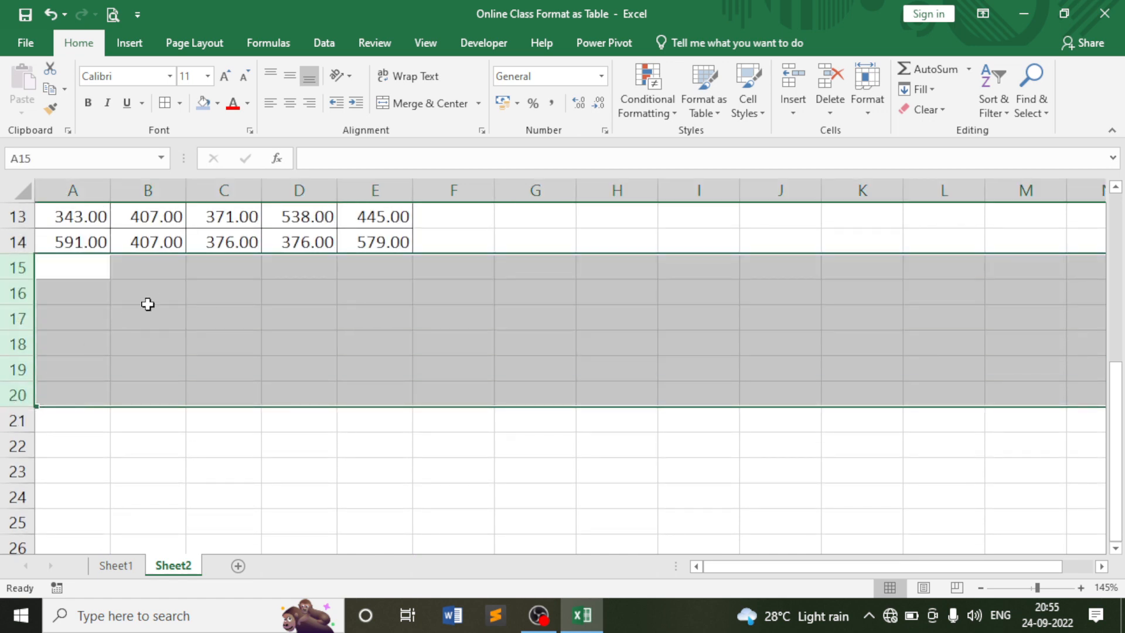
{"action": "left_click", "coordinate": [147, 296]}
{"action": "scroll", "coordinate": [331, 315], "scroll_direction": "up", "scroll_amount": 4}
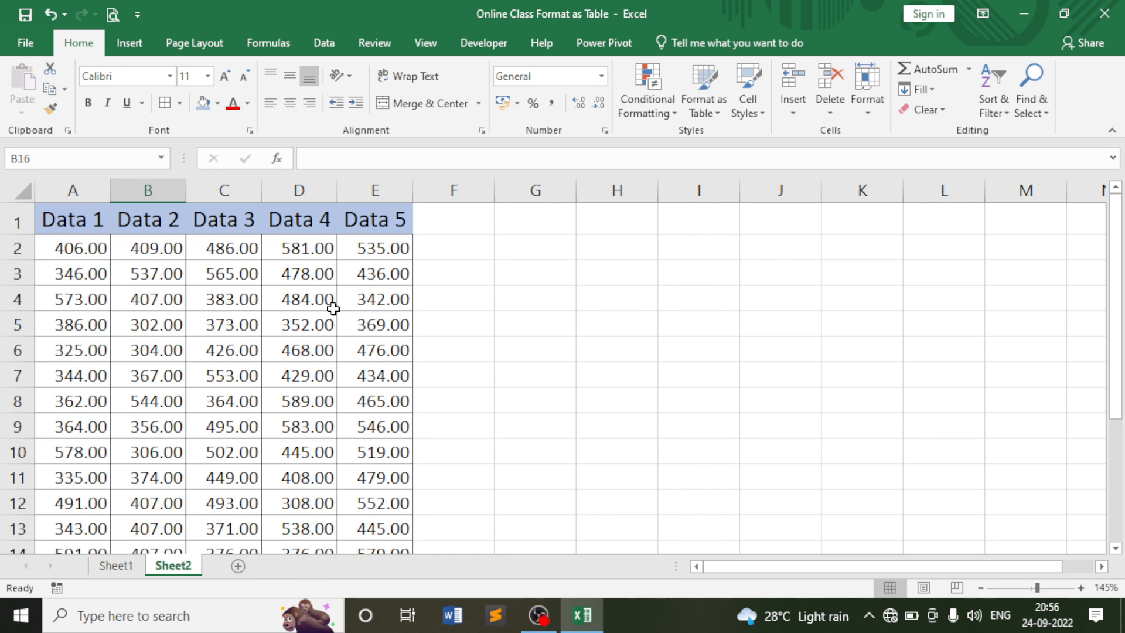
{"action": "left_click", "coordinate": [460, 251]}
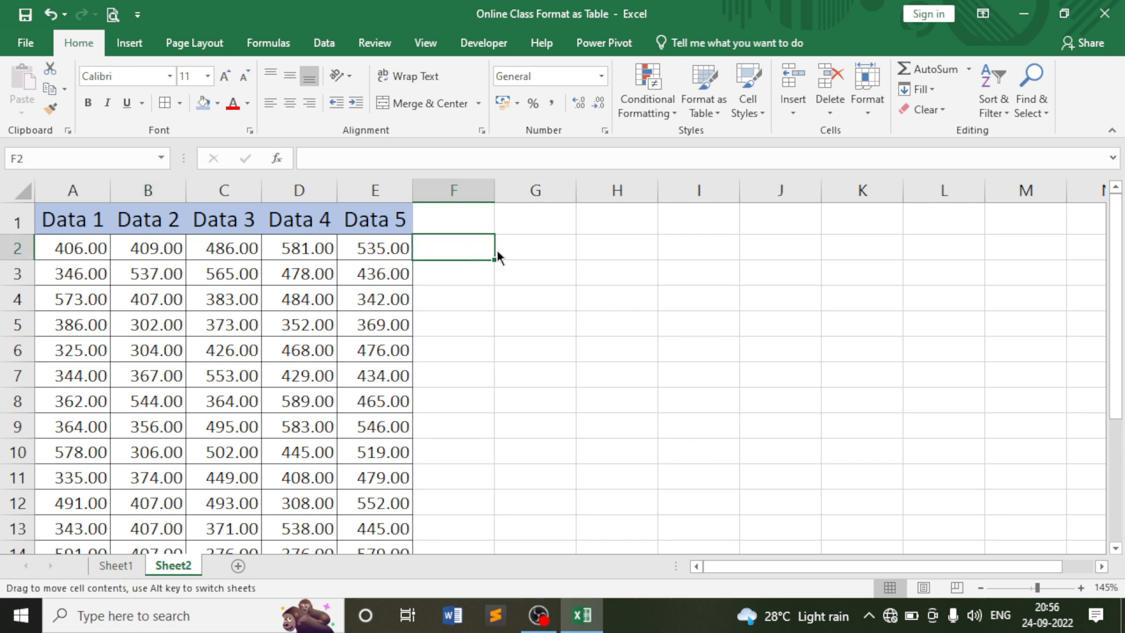
{"action": "left_click", "coordinate": [509, 249]}
{"action": "left_click", "coordinate": [475, 248]}
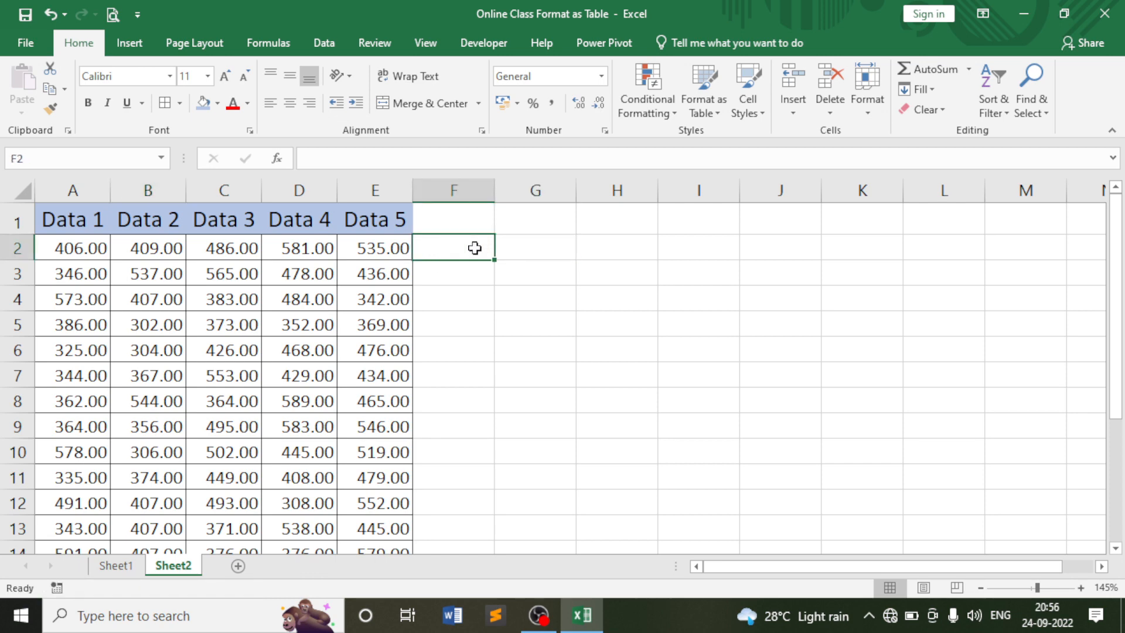
Hide columns F through XFD so only the Data 1–Data 5 table columns A–E show.
{"action": "left_click", "coordinate": [457, 189]}
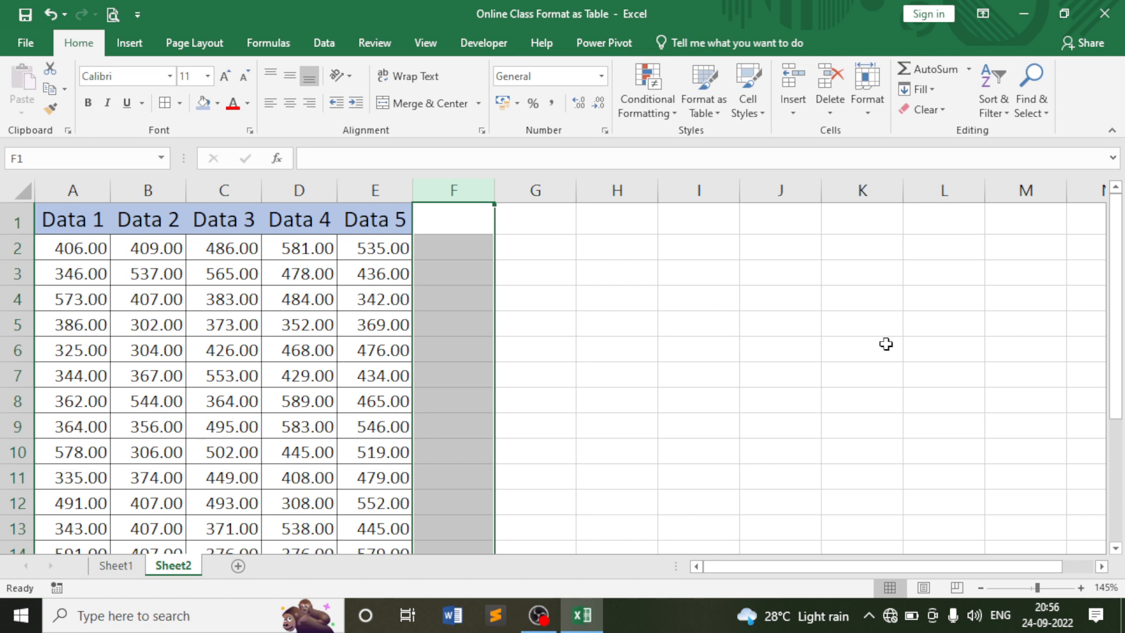
{"action": "key", "text": "ctrl+shift+Right"}
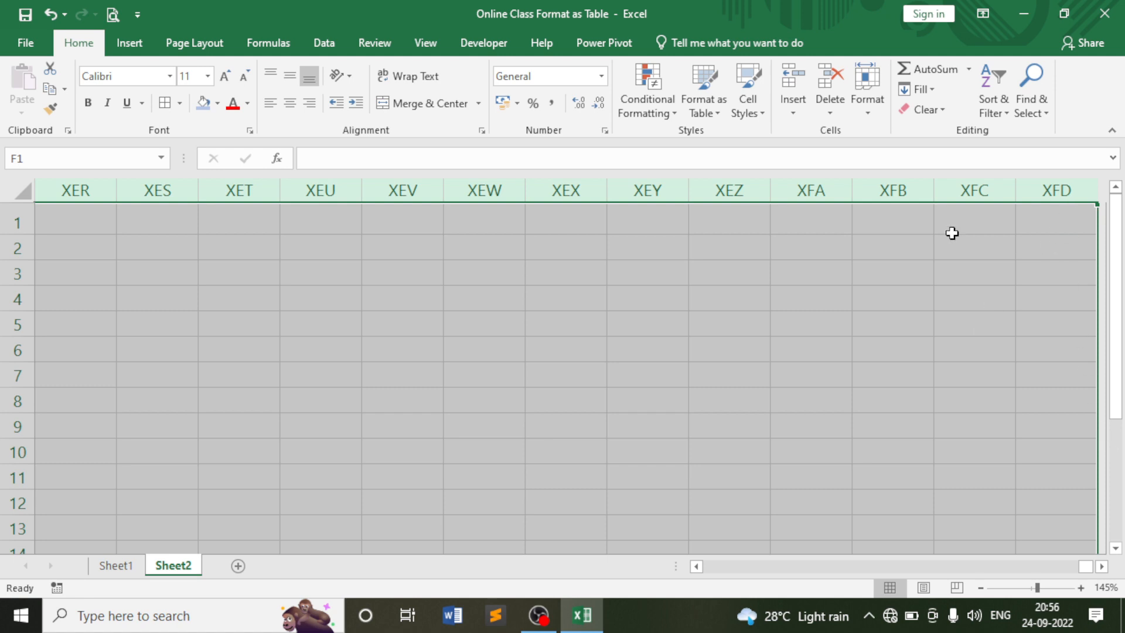
{"action": "left_click", "coordinate": [876, 115]}
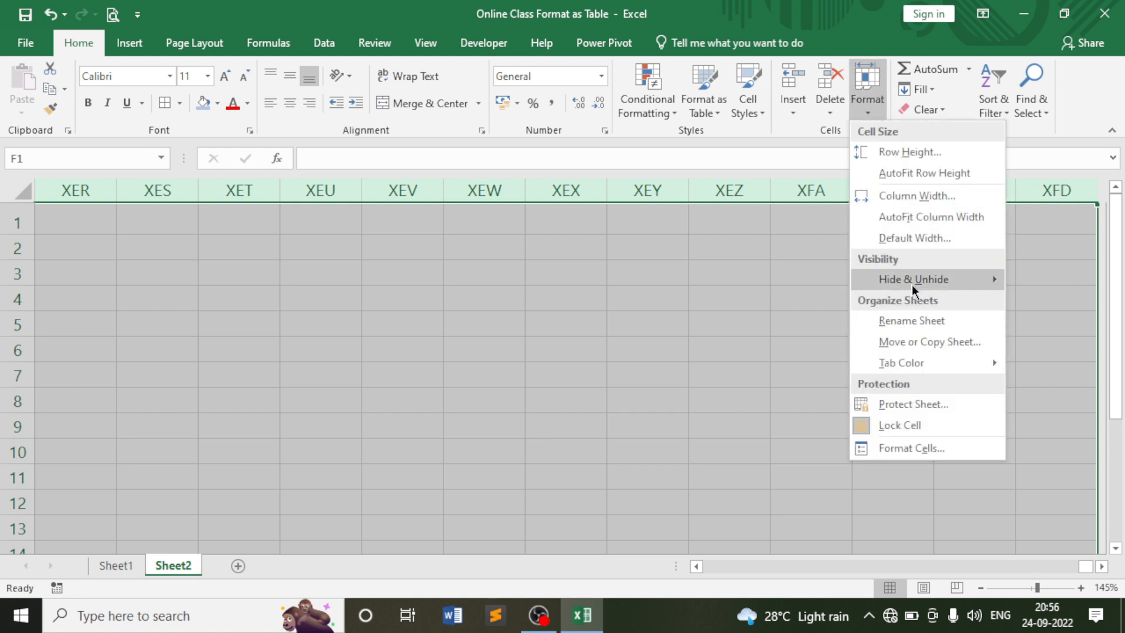
{"action": "mouse_move", "coordinate": [871, 282]}
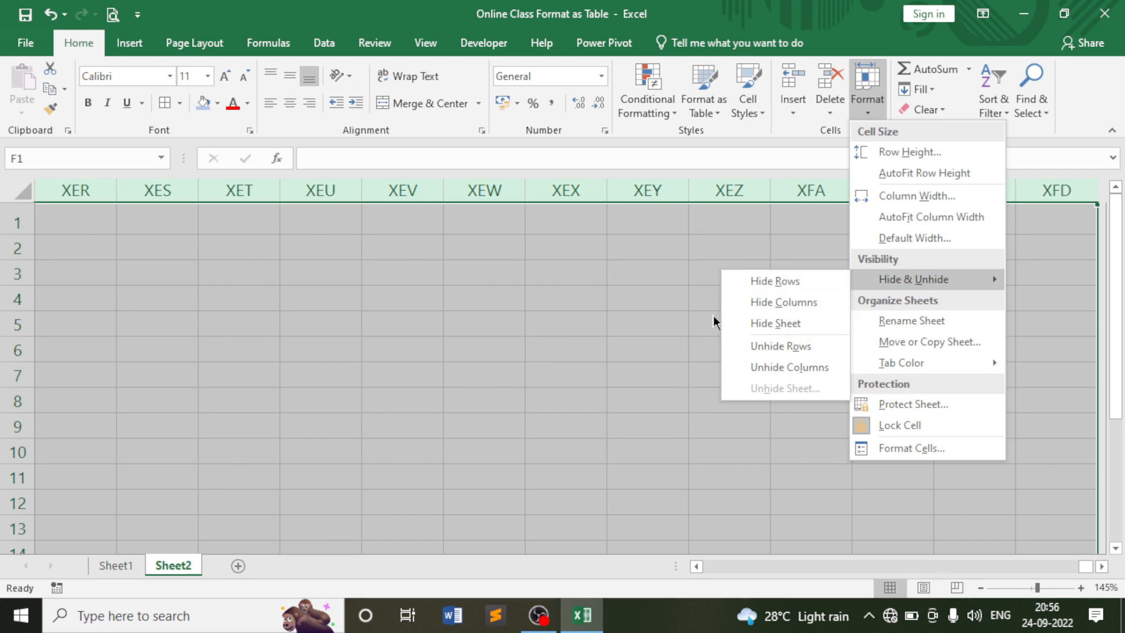
{"action": "left_click", "coordinate": [776, 301]}
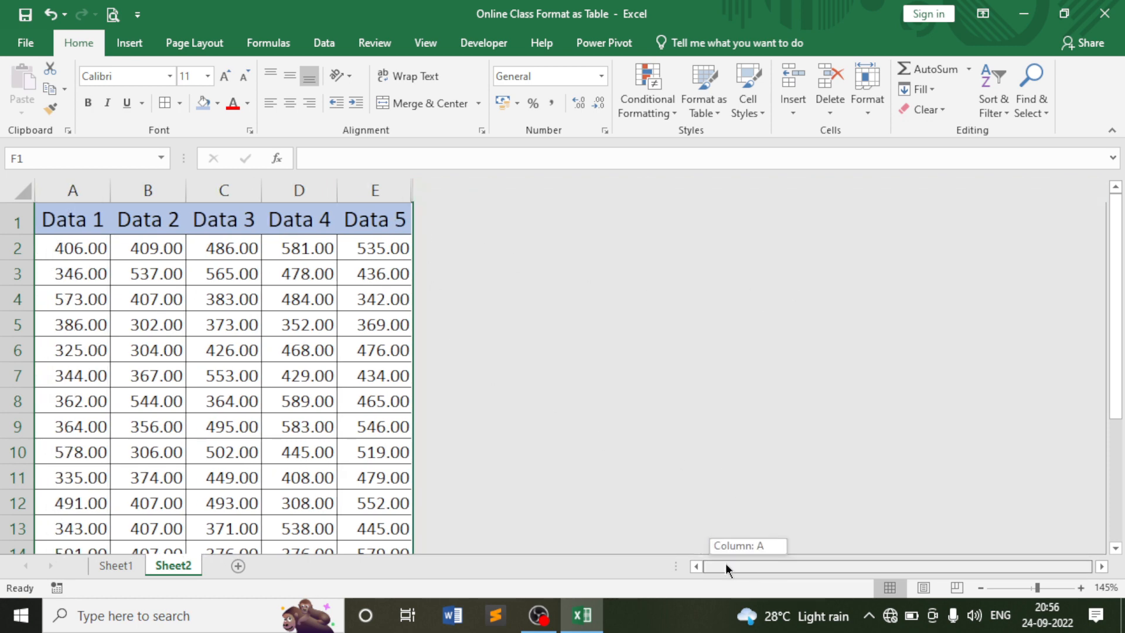
{"action": "scroll", "coordinate": [288, 372], "scroll_direction": "down", "scroll_amount": 4}
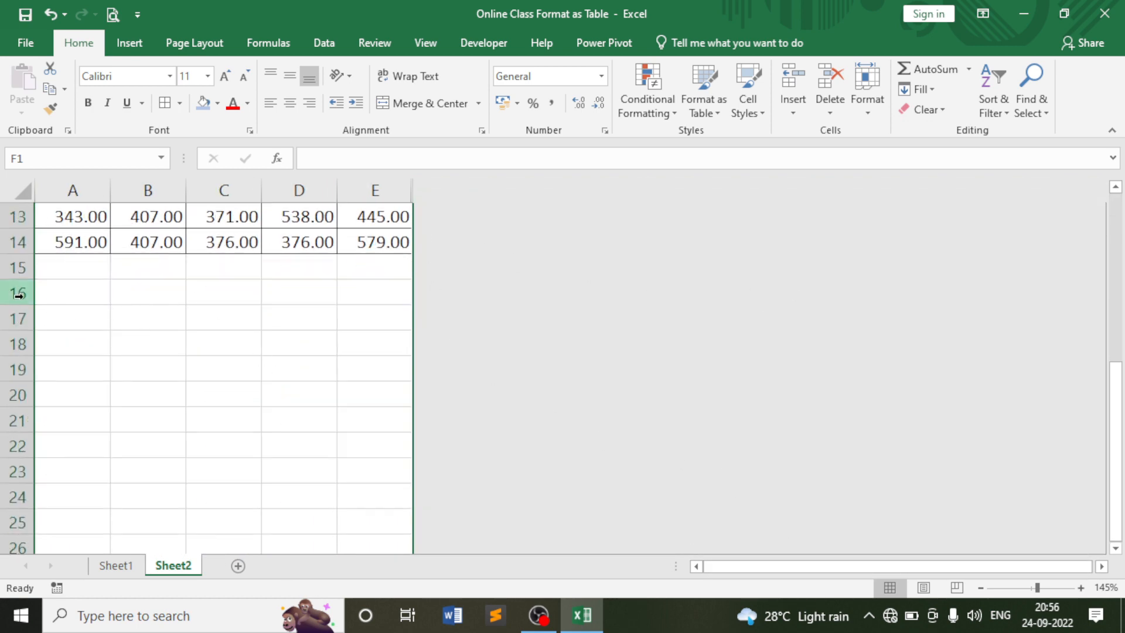
Hide rows 15 through 1048576 below the Data table on Sheet2.
{"action": "left_click", "coordinate": [16, 268]}
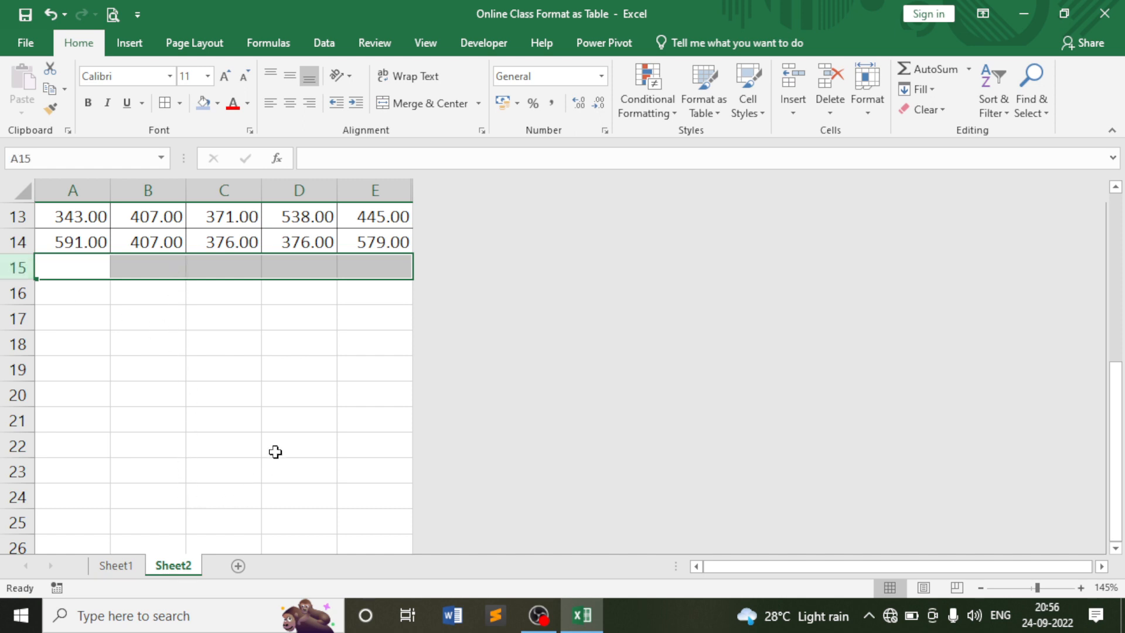
{"action": "key", "text": "ctrl+shift+Down"}
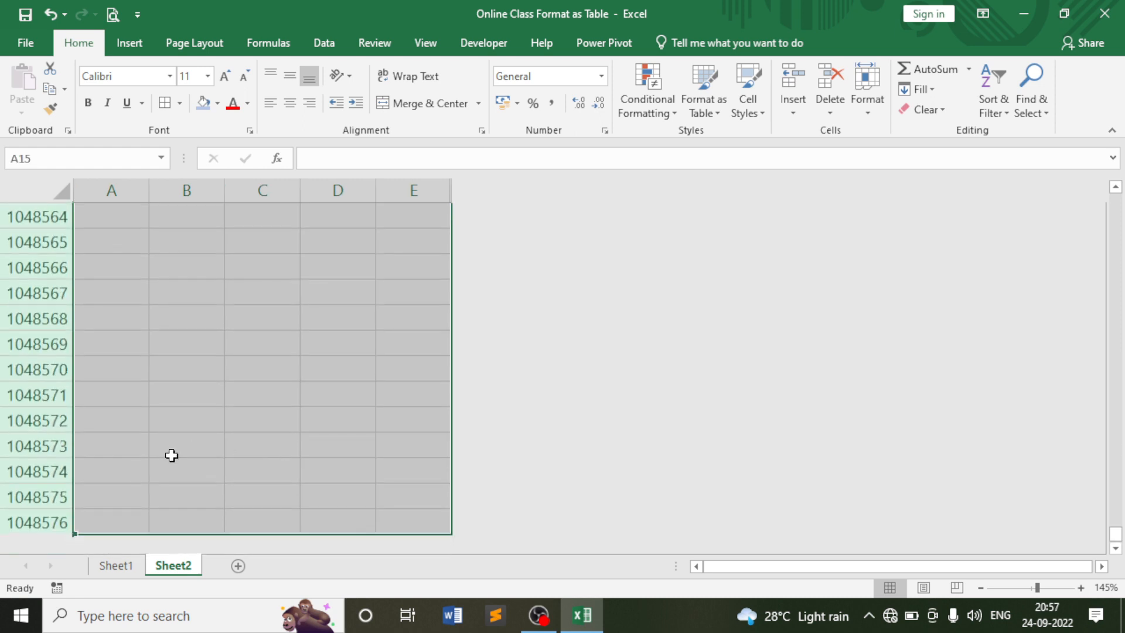
{"action": "scroll", "coordinate": [174, 456], "scroll_direction": "up", "scroll_amount": 7}
{"action": "scroll", "coordinate": [173, 456], "scroll_direction": "up", "scroll_amount": 6}
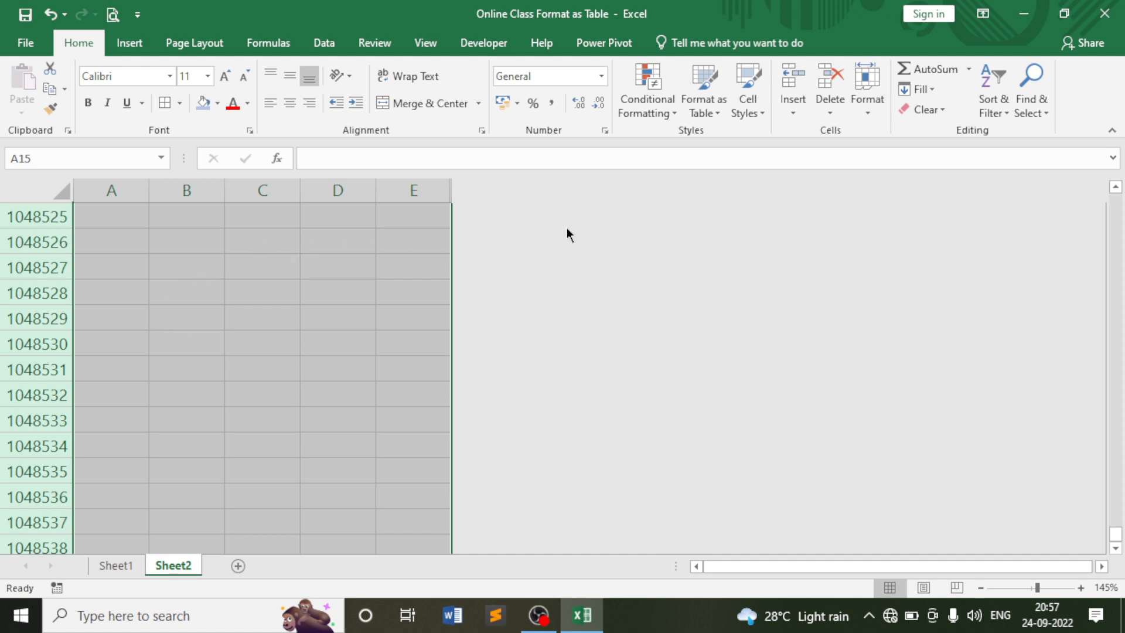
{"action": "left_click", "coordinate": [867, 94]}
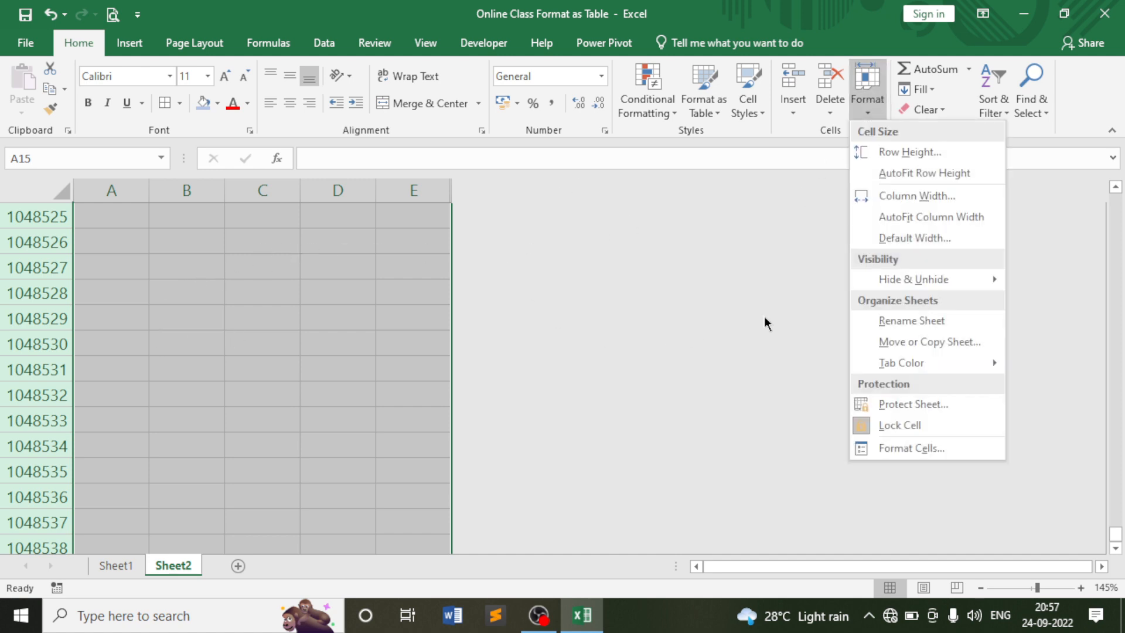
{"action": "mouse_move", "coordinate": [891, 280]}
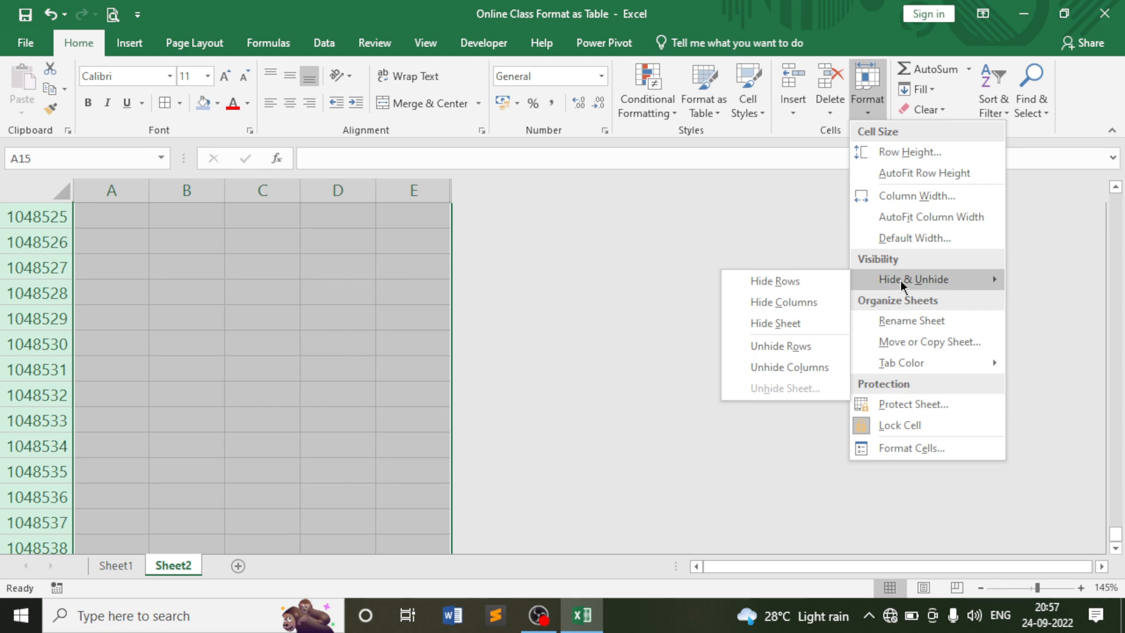
{"action": "left_click", "coordinate": [783, 286]}
{"action": "scroll", "coordinate": [260, 346], "scroll_direction": "up", "scroll_amount": 3}
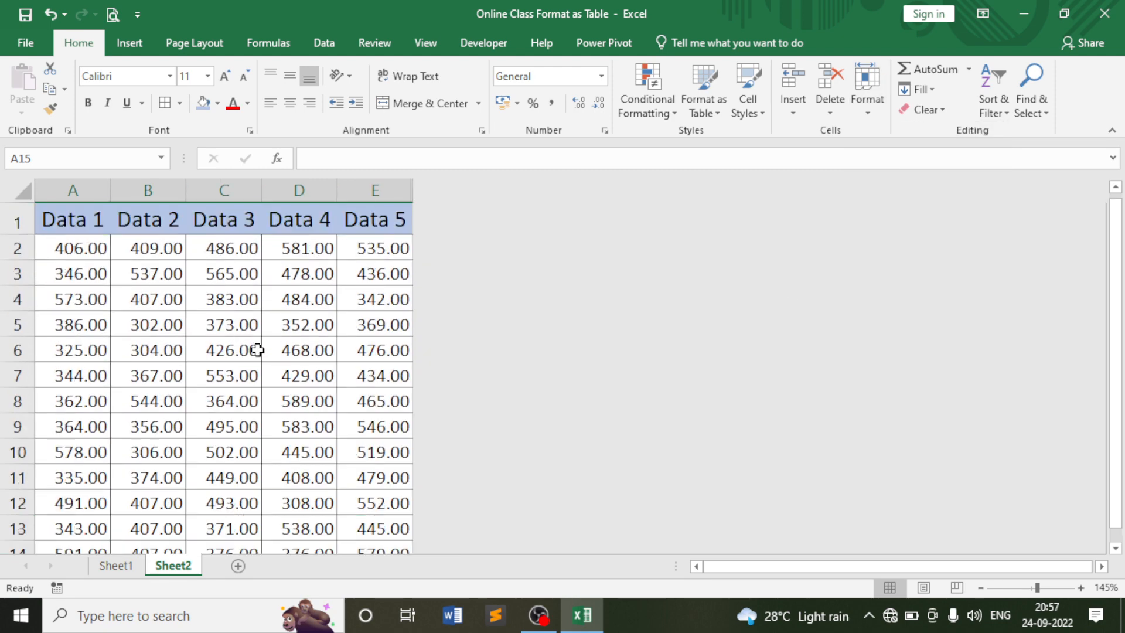
{"action": "left_click", "coordinate": [151, 256]}
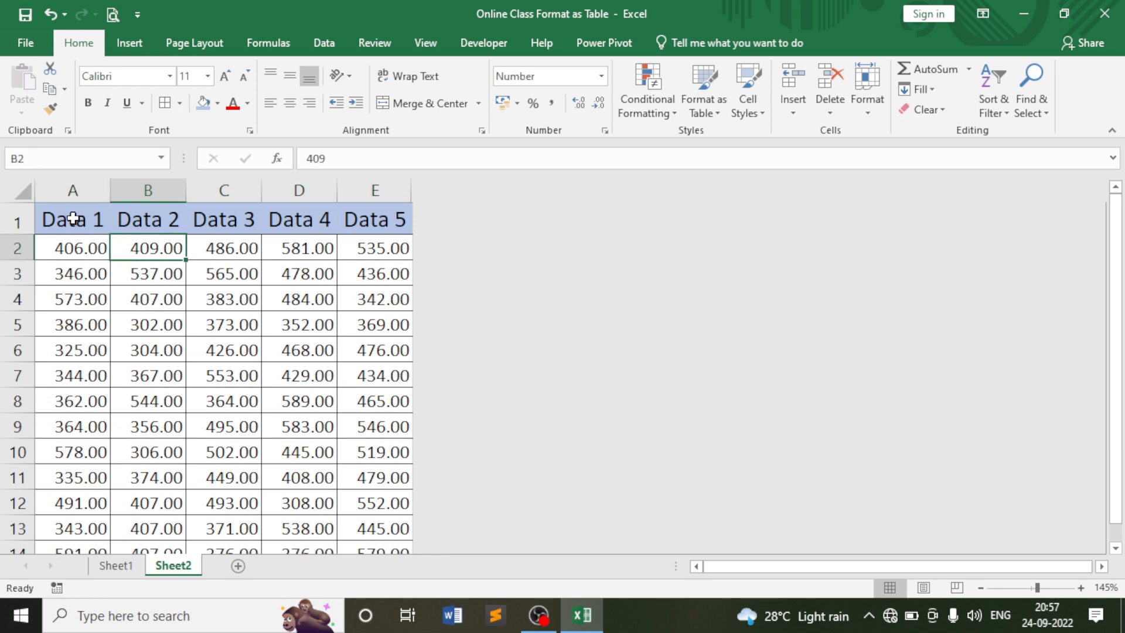
{"action": "scroll", "coordinate": [354, 299], "scroll_direction": "down", "scroll_amount": 4}
{"action": "scroll", "coordinate": [347, 317], "scroll_direction": "up", "scroll_amount": 4}
{"action": "left_click", "coordinate": [319, 249]}
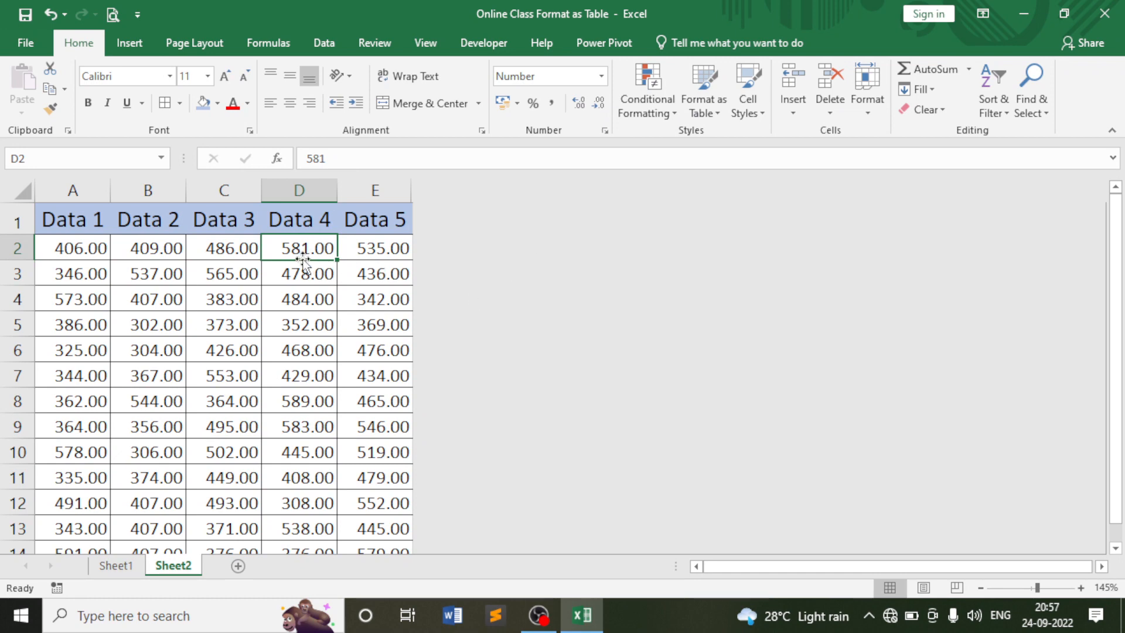
{"action": "scroll", "coordinate": [179, 320], "scroll_direction": "down", "scroll_amount": 4}
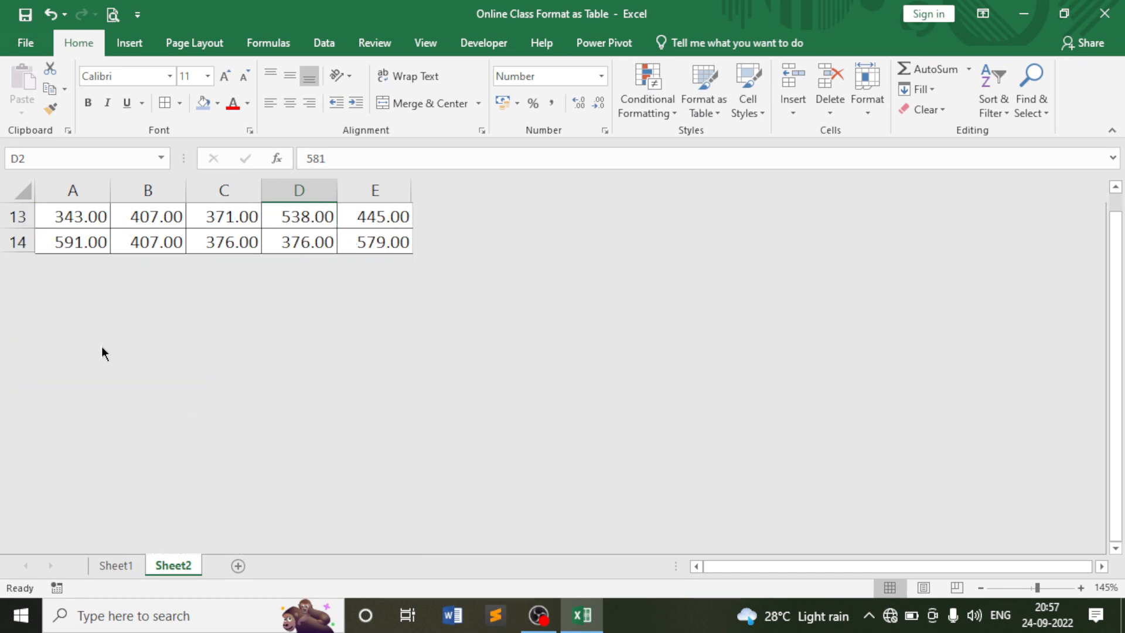
{"action": "scroll", "coordinate": [103, 349], "scroll_direction": "up", "scroll_amount": 4}
{"action": "left_click", "coordinate": [93, 273]}
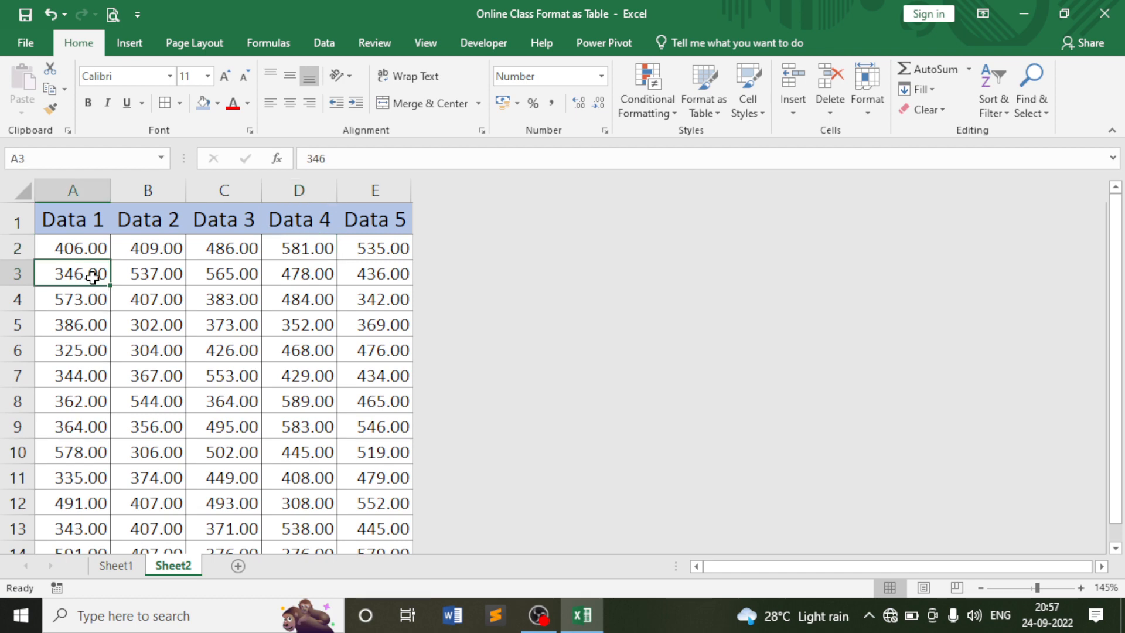
{"action": "left_click", "coordinate": [150, 247]}
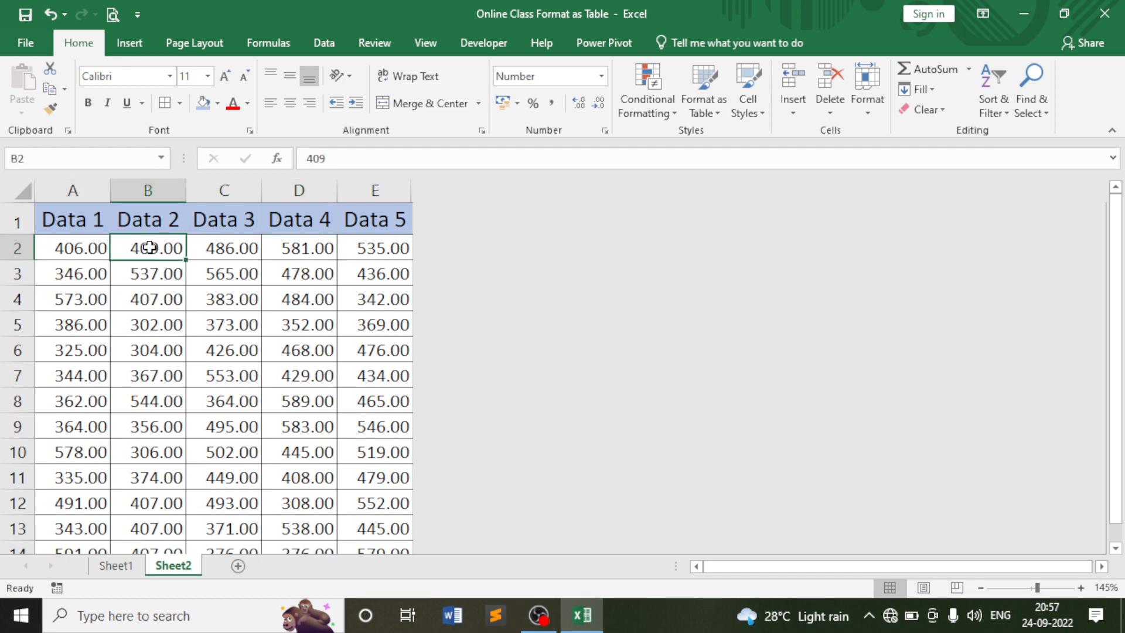
{"action": "left_click", "coordinate": [20, 191]}
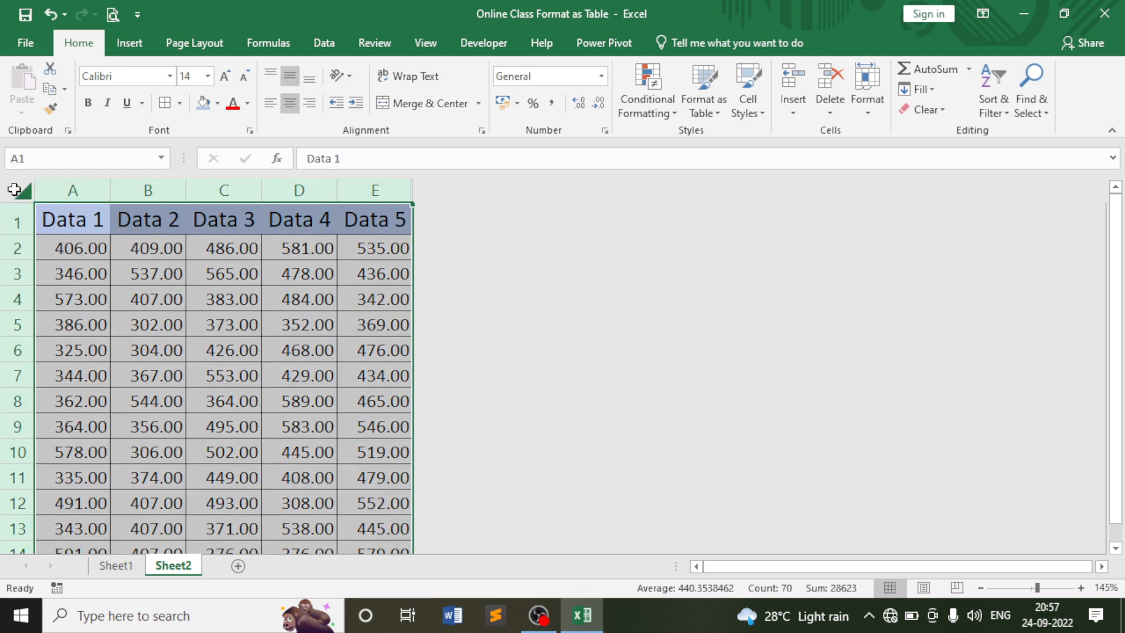
{"action": "left_click", "coordinate": [873, 104]}
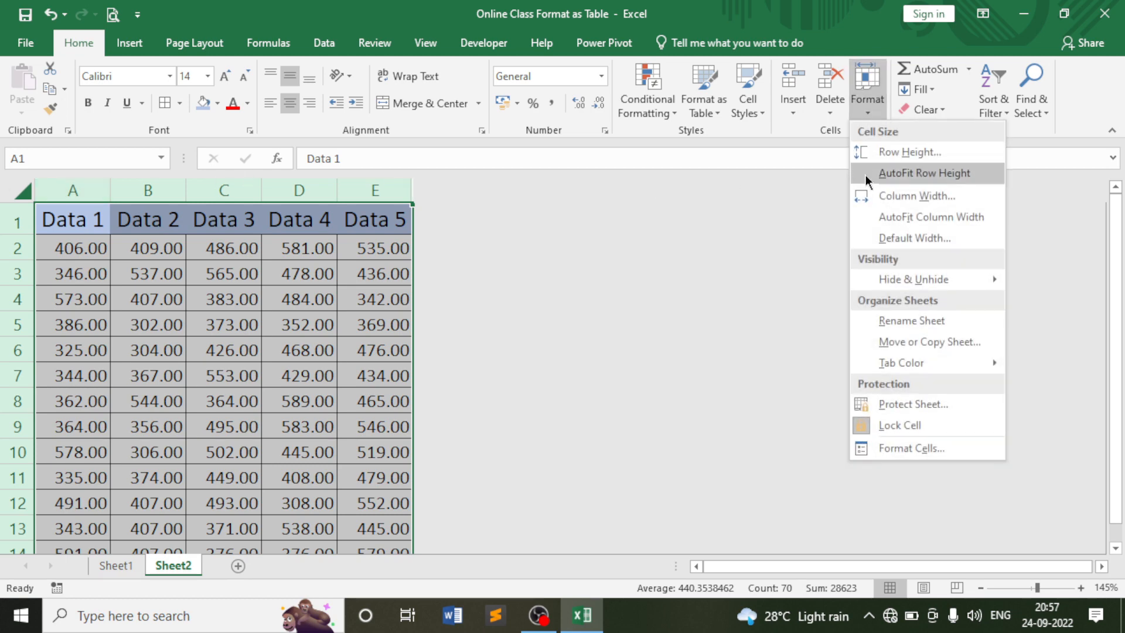
{"action": "mouse_move", "coordinate": [918, 280]}
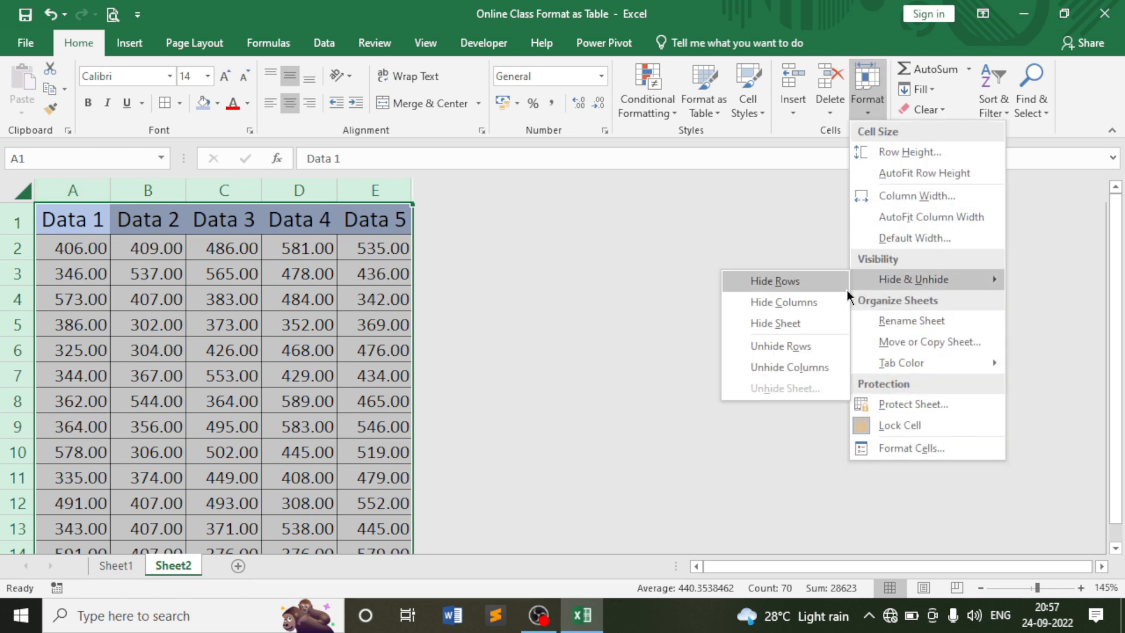
{"action": "left_click", "coordinate": [785, 345]}
{"action": "scroll", "coordinate": [207, 334], "scroll_direction": "down", "scroll_amount": 6}
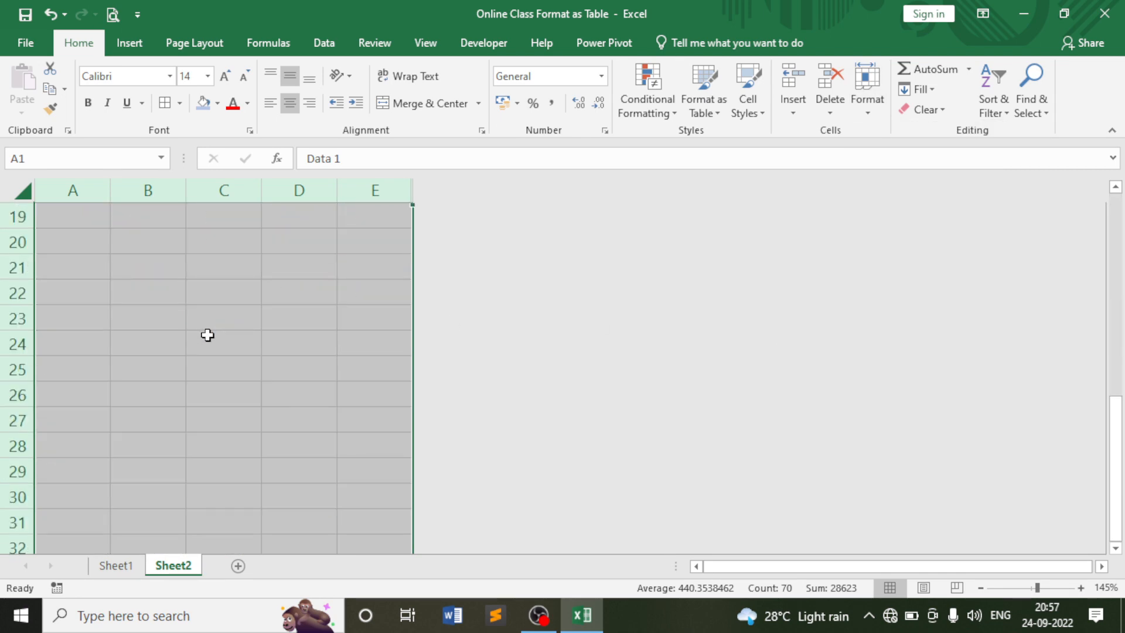
{"action": "scroll", "coordinate": [97, 368], "scroll_direction": "up", "scroll_amount": 6}
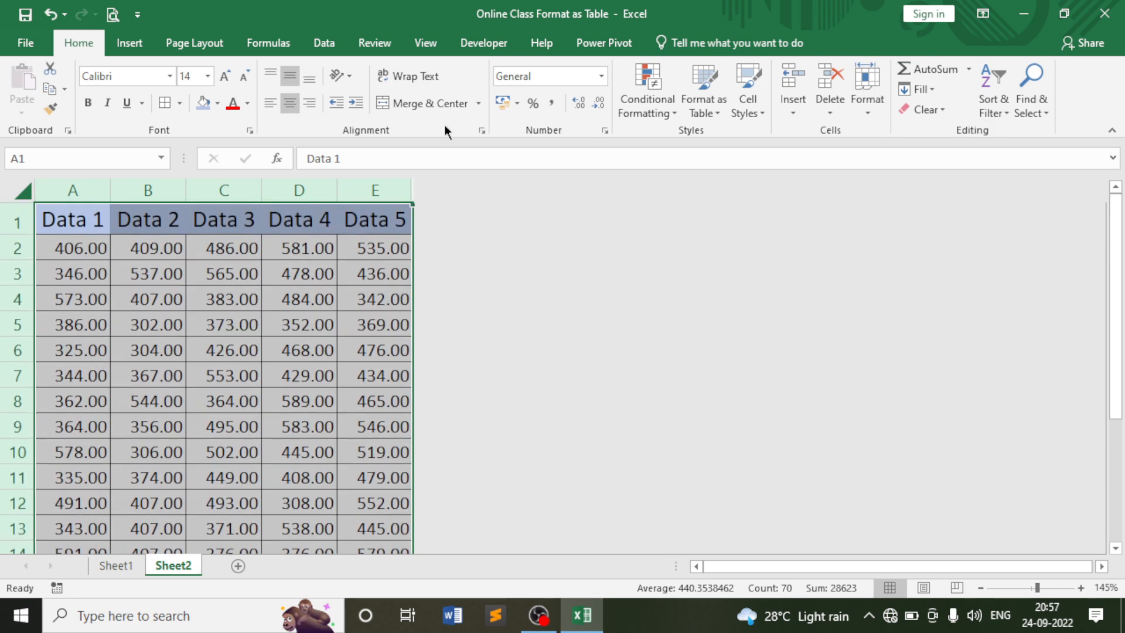
{"action": "left_click", "coordinate": [862, 109]}
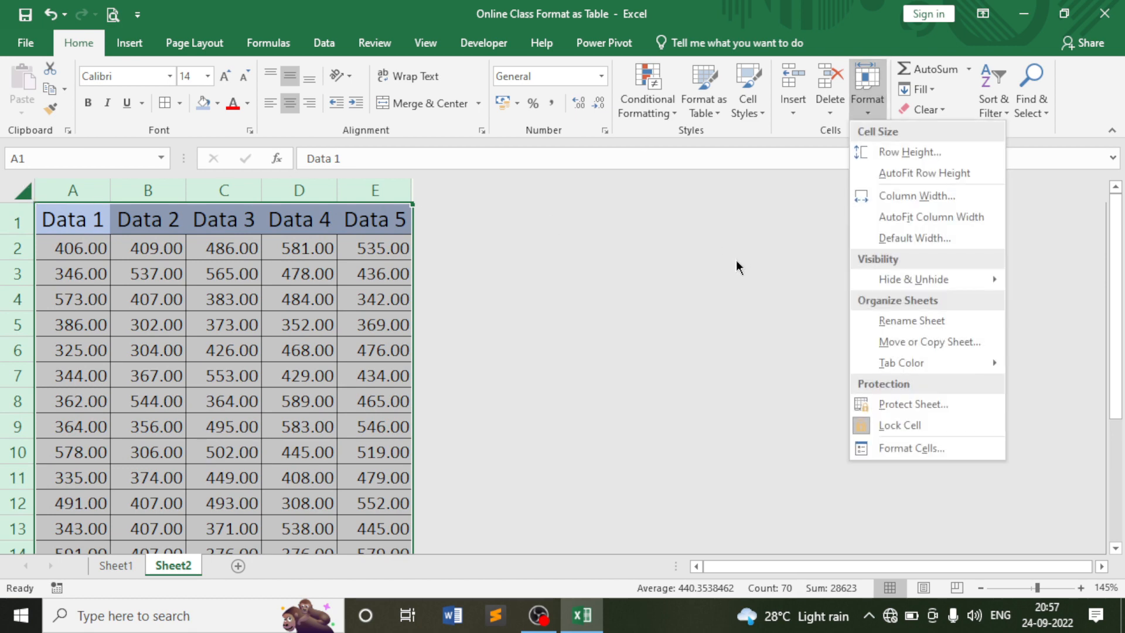
{"action": "mouse_move", "coordinate": [915, 280]}
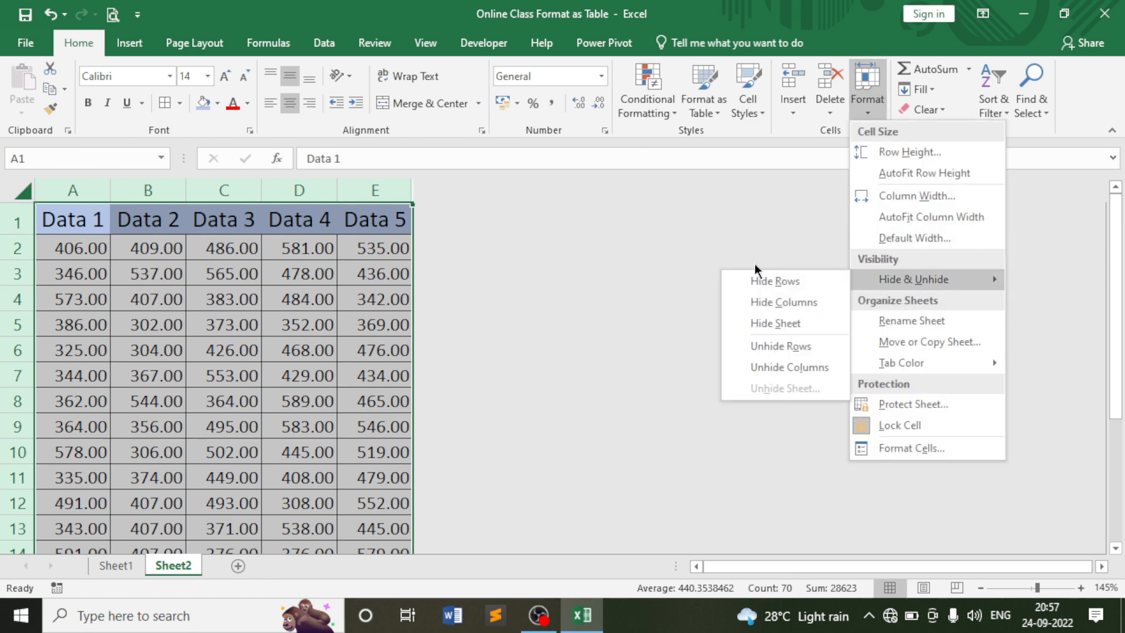
{"action": "left_click", "coordinate": [801, 371]}
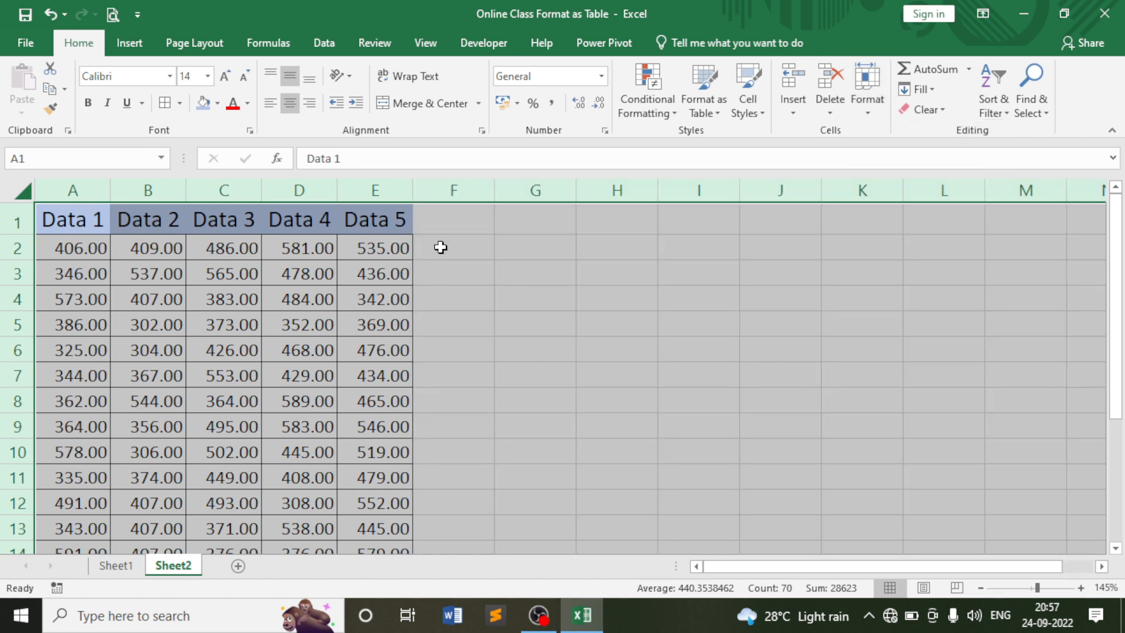
{"action": "left_click", "coordinate": [438, 226]}
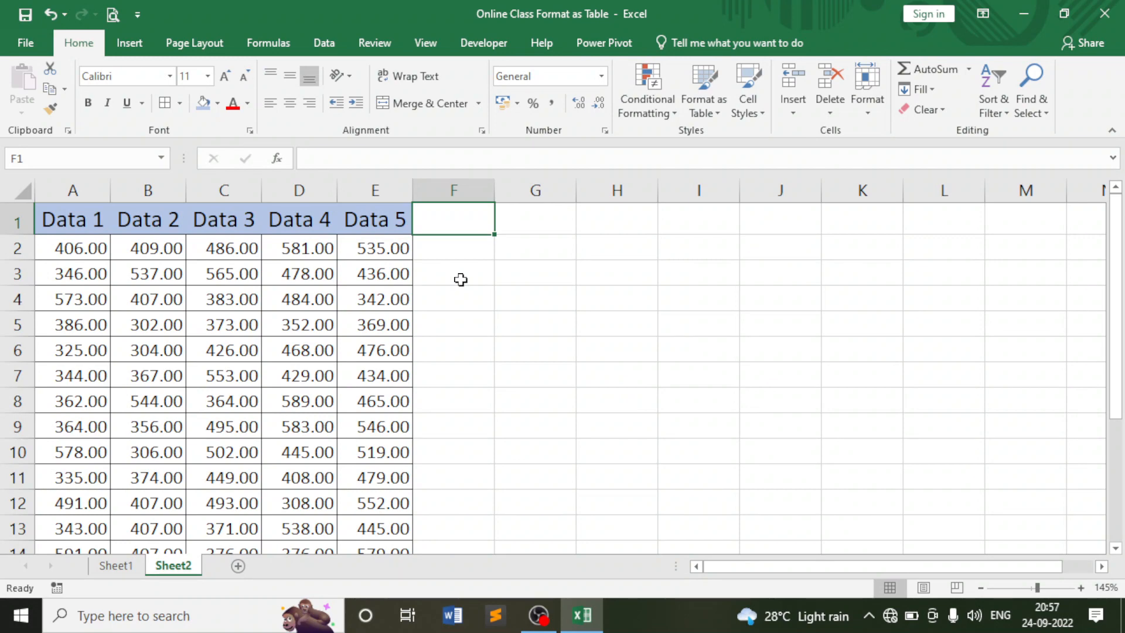
{"action": "left_click", "coordinate": [866, 109]}
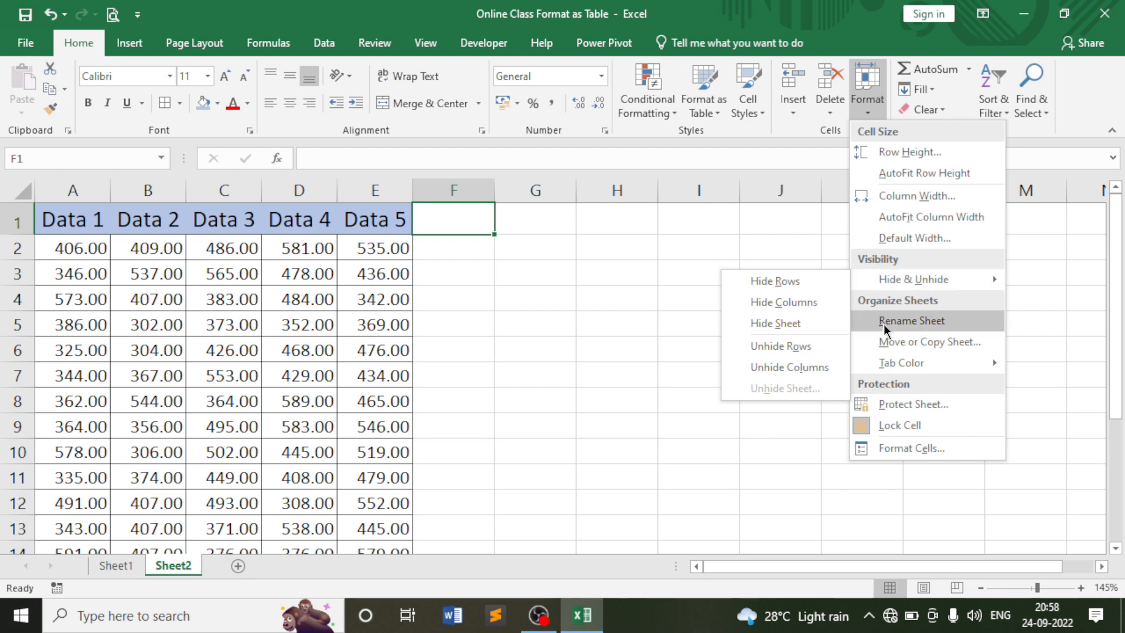
{"action": "left_click", "coordinate": [266, 403]}
{"action": "left_click", "coordinate": [197, 400]}
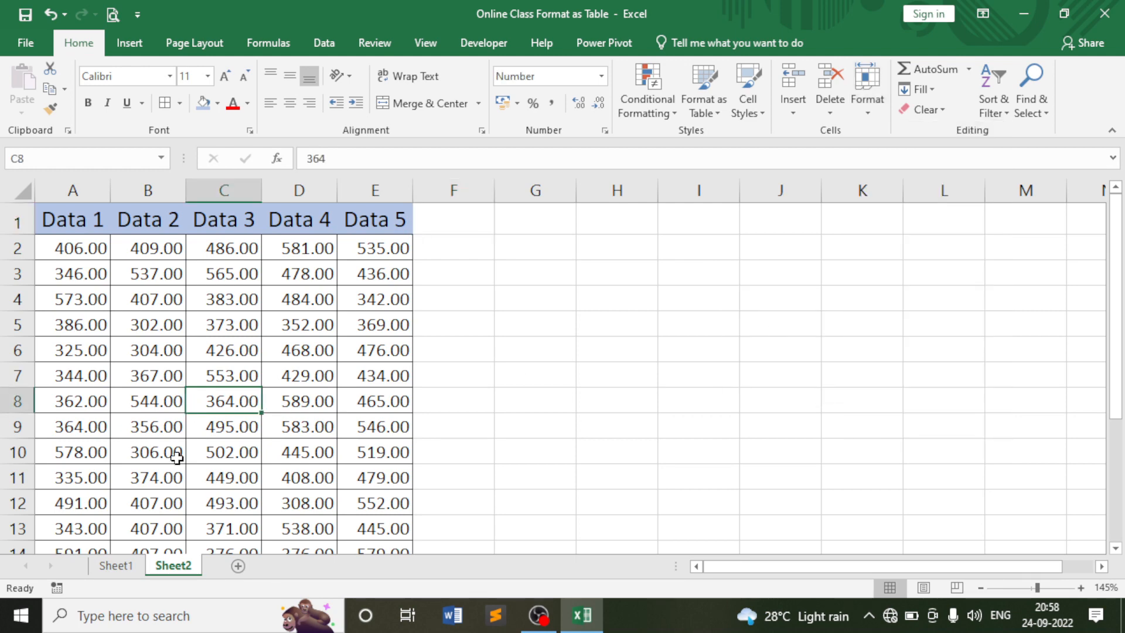
On the employee records sheet, rename the Sheet1 tab to 'Data 1' via Format > Rename Sheet.
{"action": "left_click", "coordinate": [113, 564]}
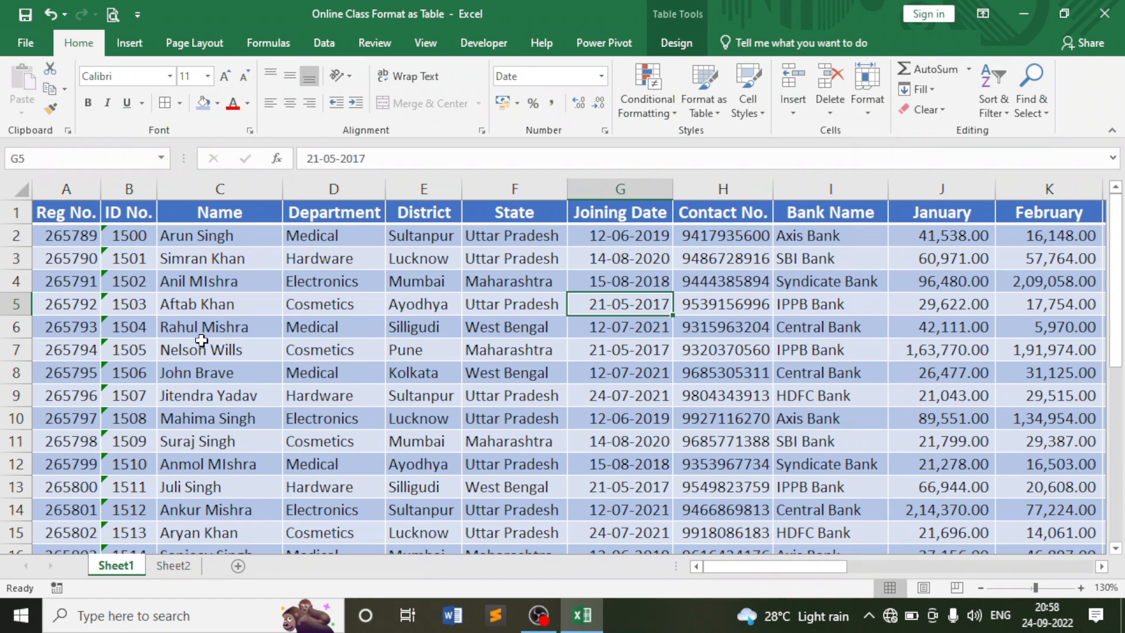
{"action": "left_click", "coordinate": [217, 397]}
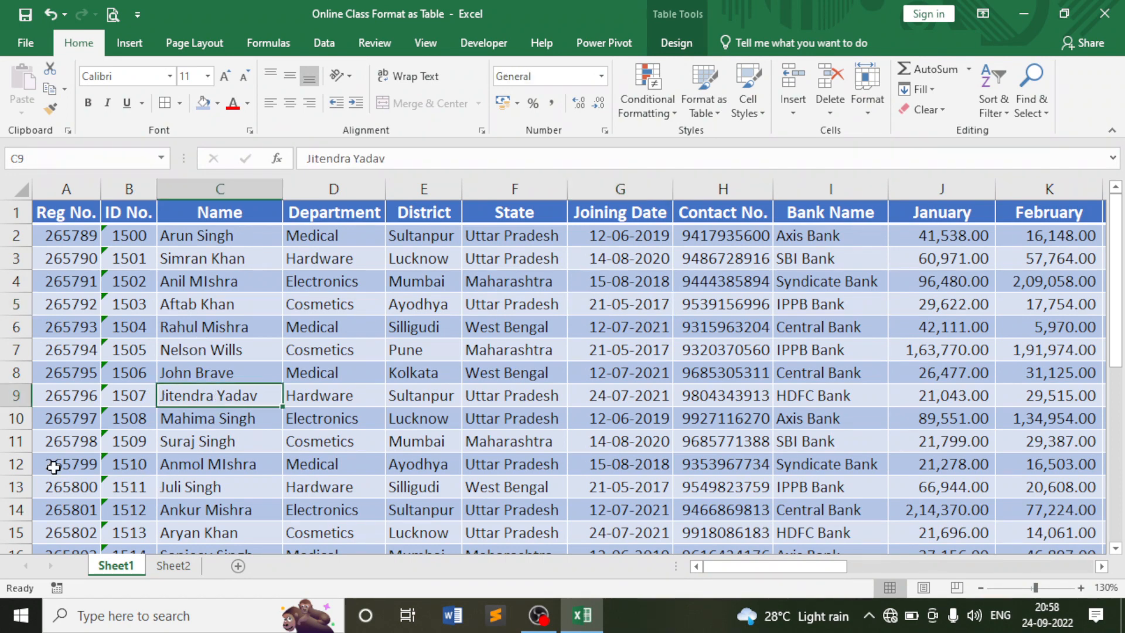
{"action": "left_click", "coordinate": [181, 465]}
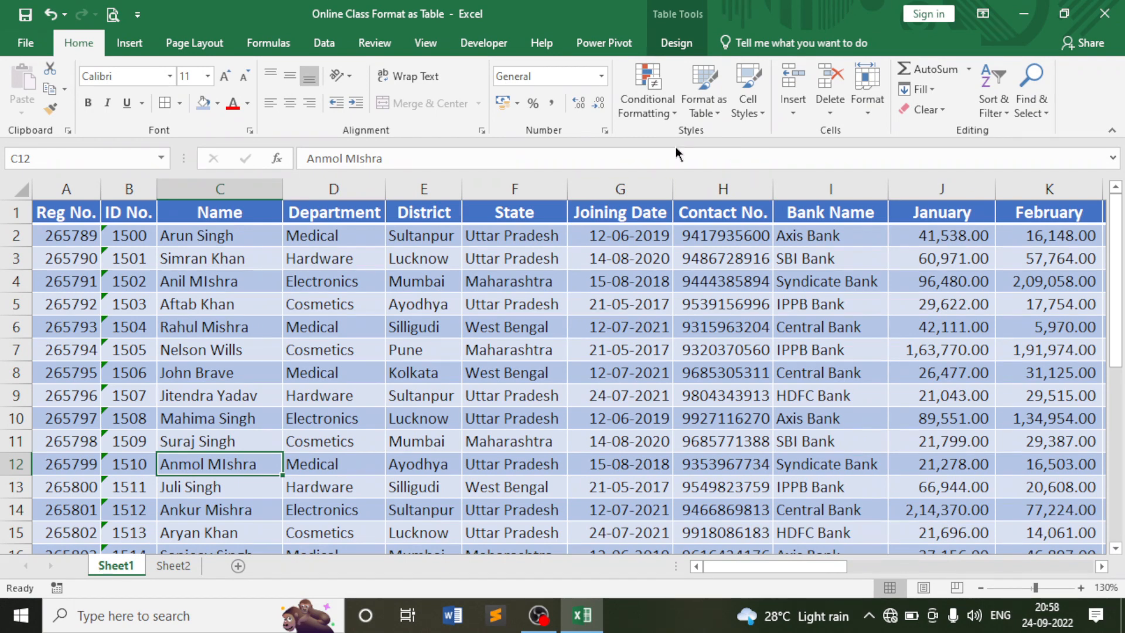
{"action": "left_click", "coordinate": [873, 110]}
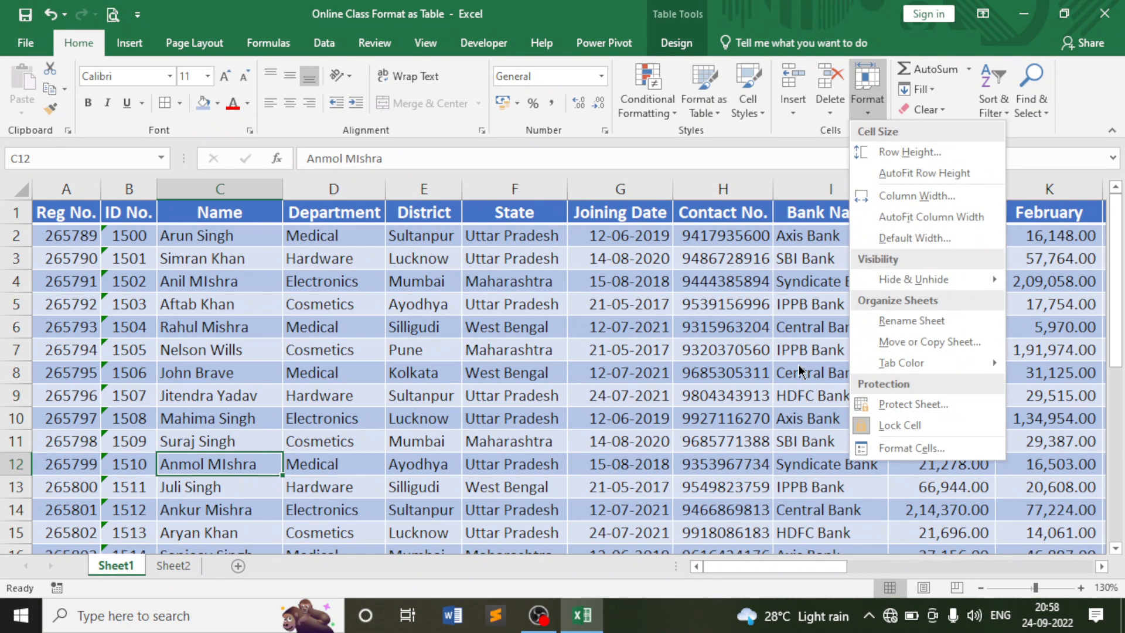
{"action": "left_click", "coordinate": [919, 320]}
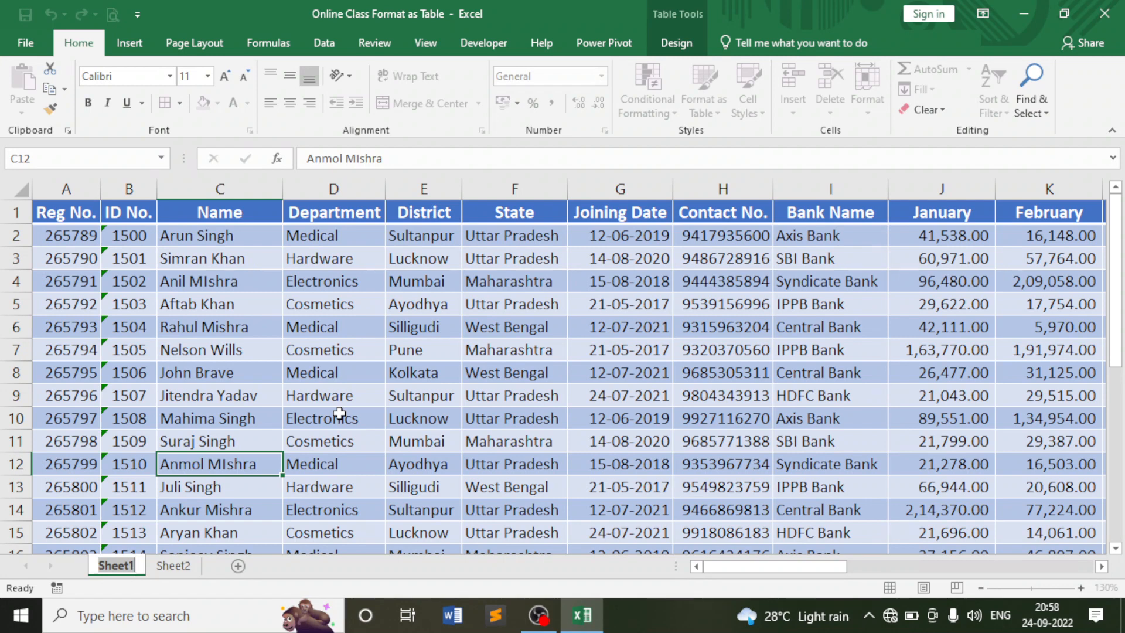
{"action": "type", "text": "Data 1"}
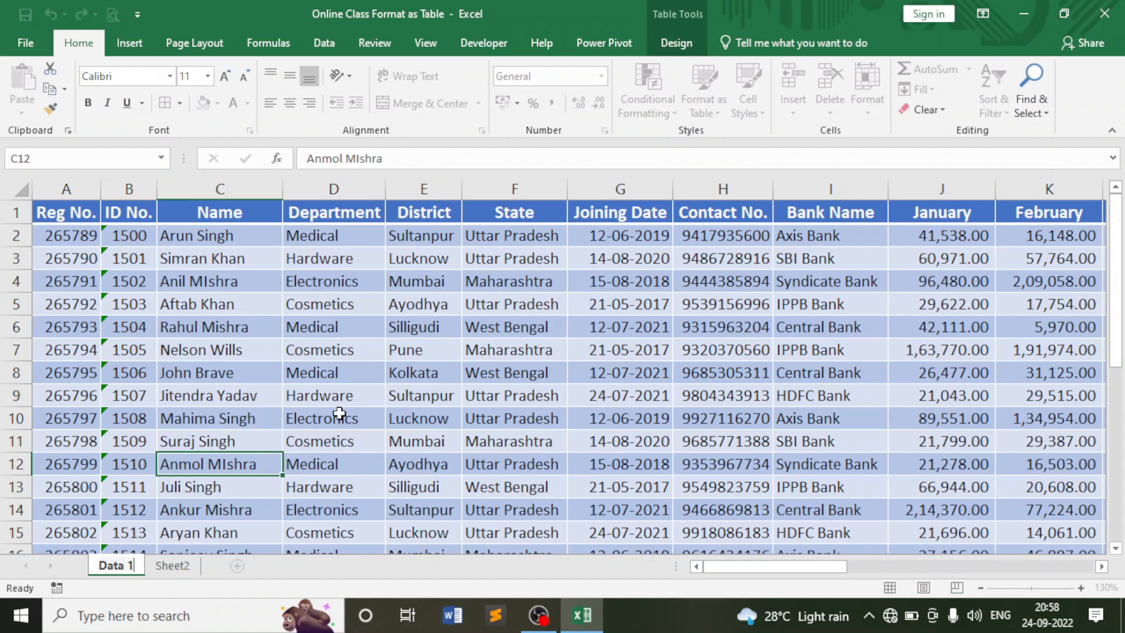
{"action": "key", "text": "Return"}
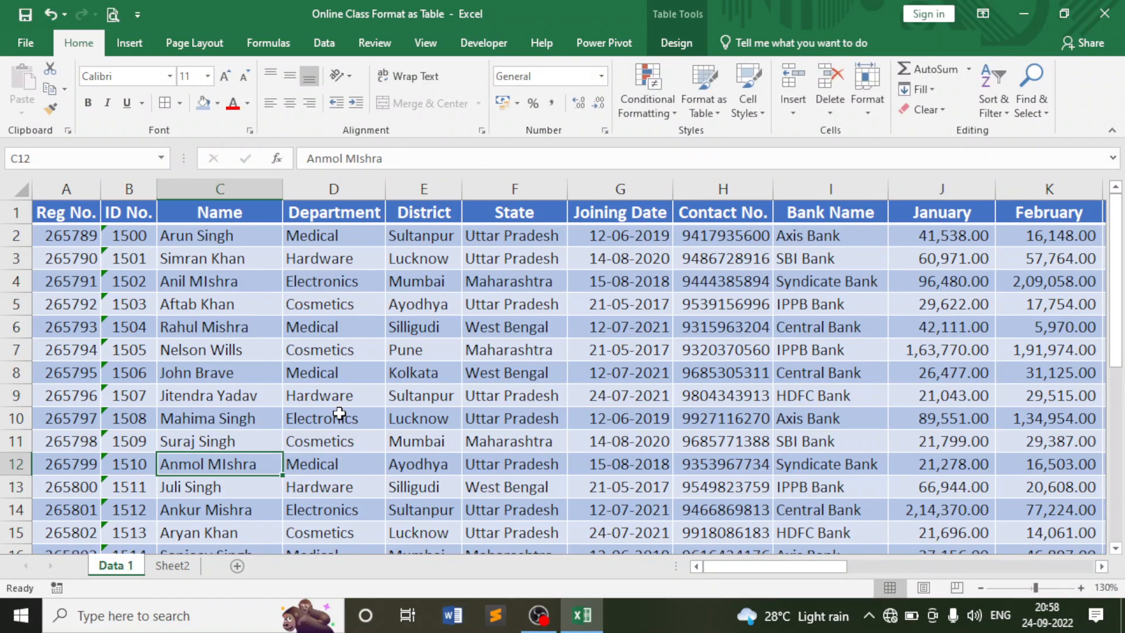
Switch to Sheet2 and make several attempts to put its tab into rename mode.
{"action": "left_click", "coordinate": [173, 565]}
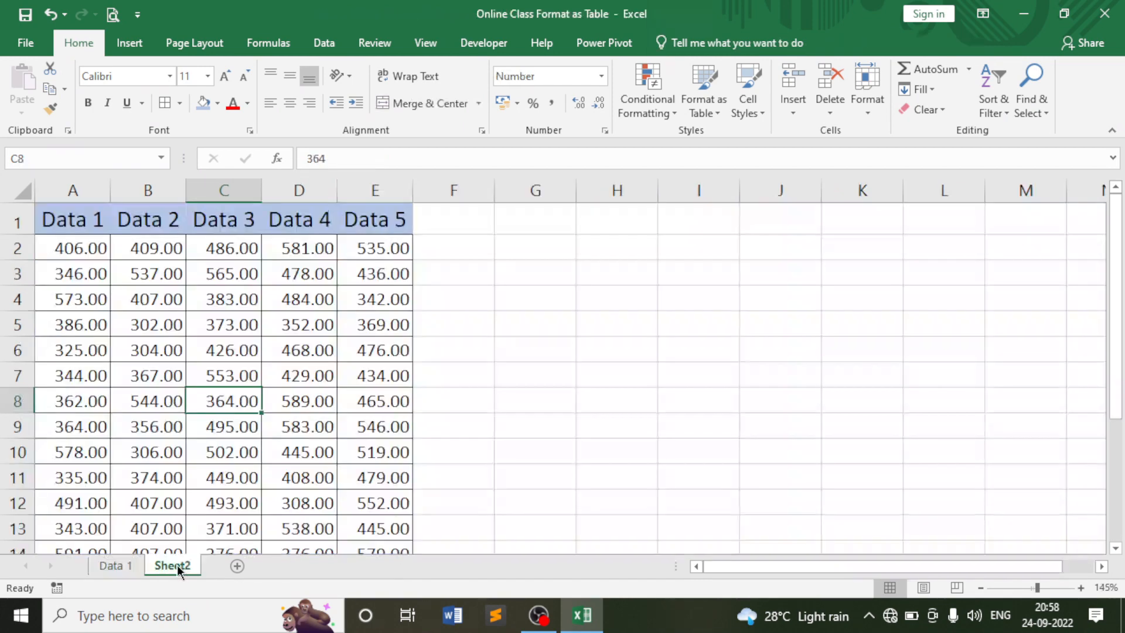
{"action": "left_click", "coordinate": [868, 103]}
{"action": "key", "text": "Escape"}
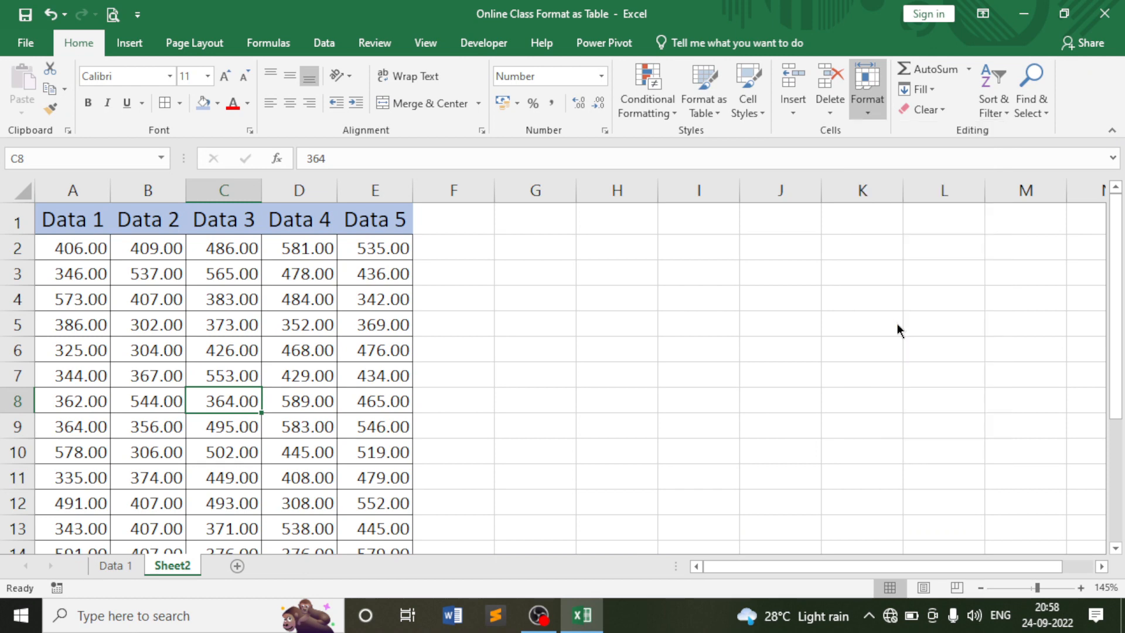
{"action": "double_click", "coordinate": [191, 563]}
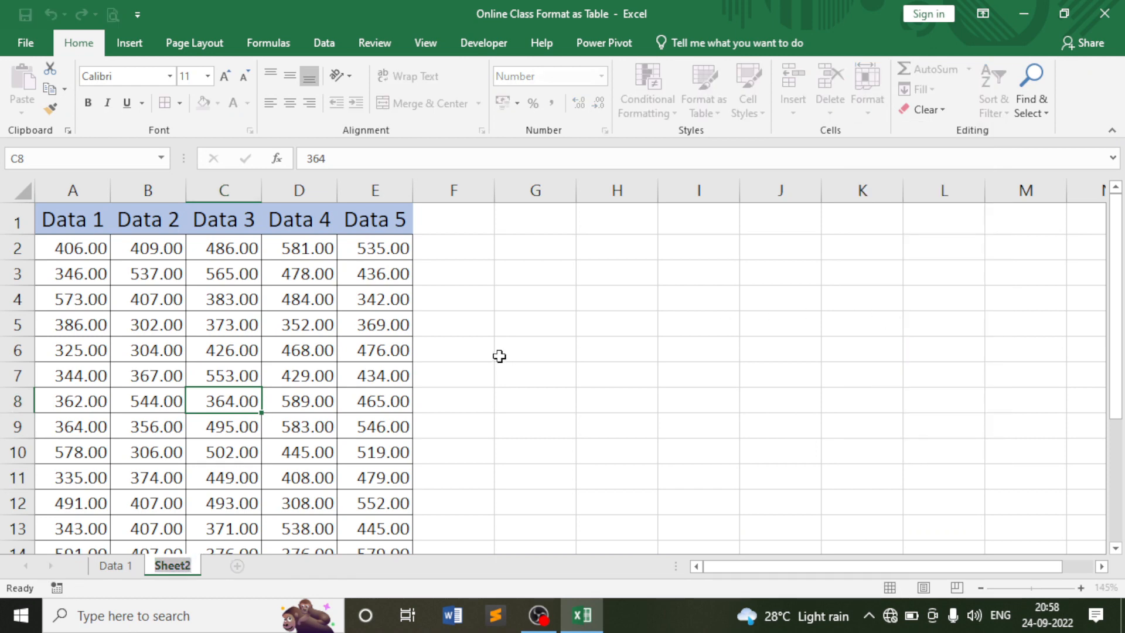
{"action": "left_click", "coordinate": [467, 350]}
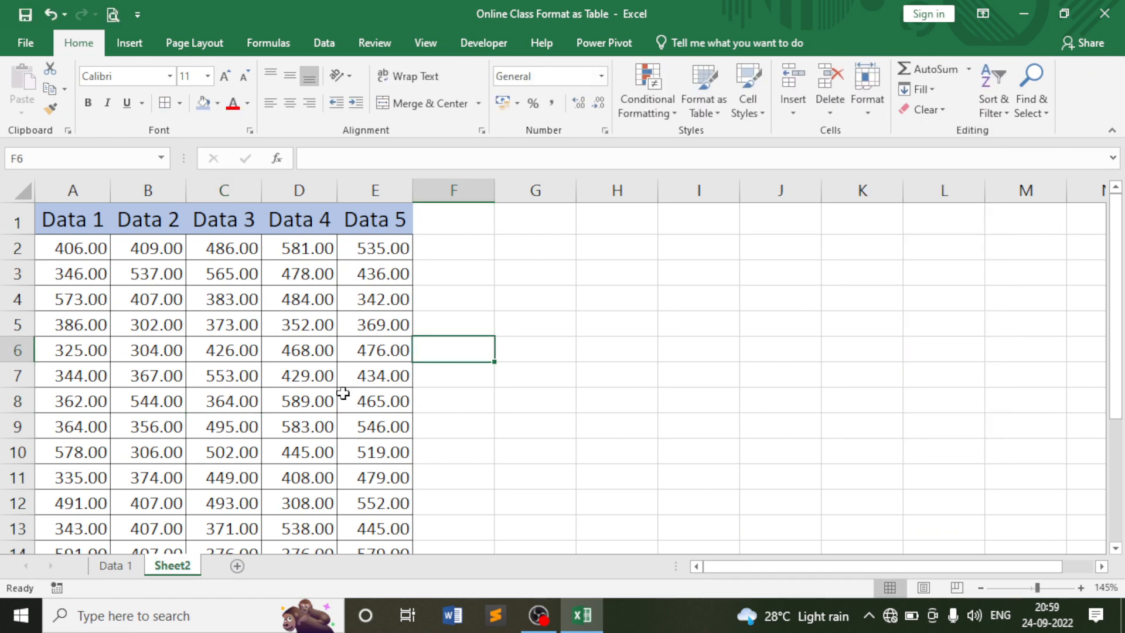
{"action": "right_click", "coordinate": [167, 563]}
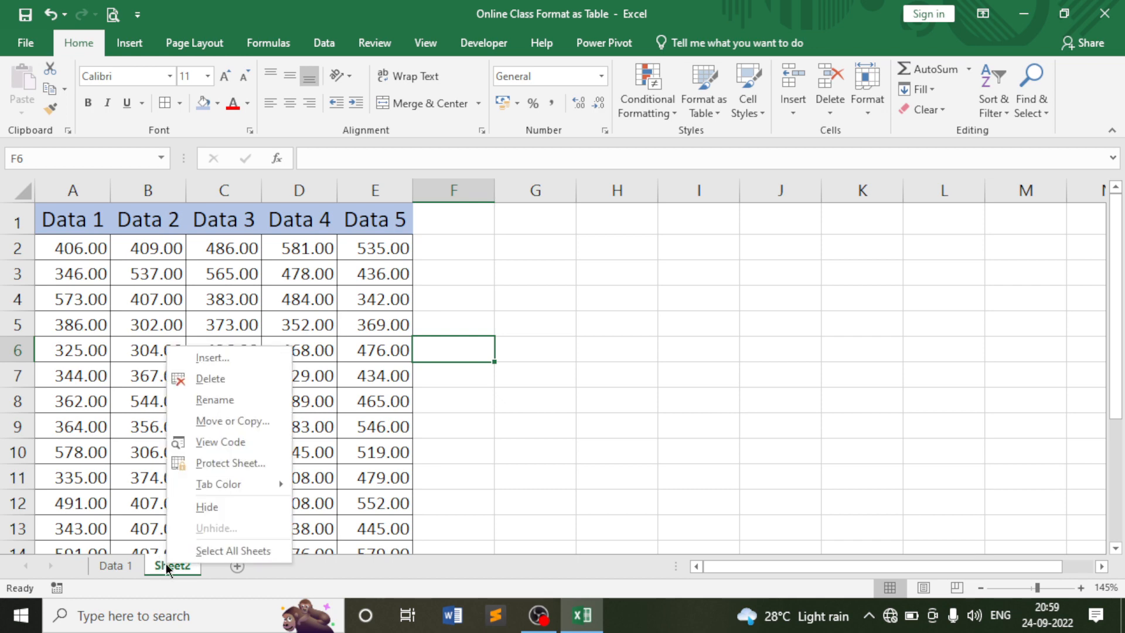
{"action": "left_click", "coordinate": [228, 403]}
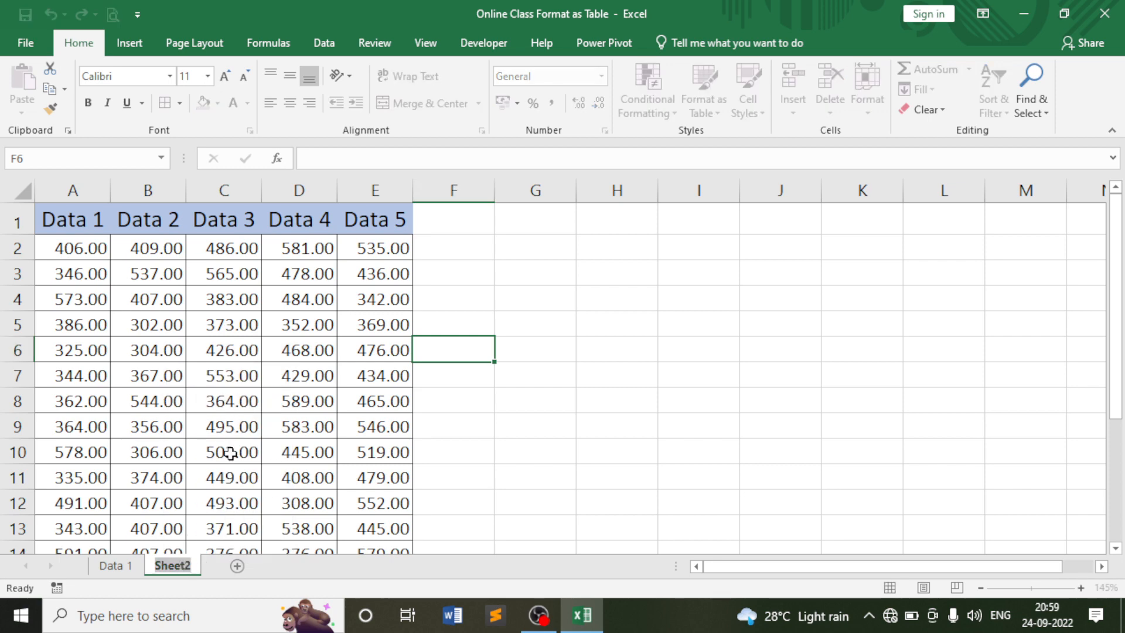
{"action": "left_click", "coordinate": [228, 401]}
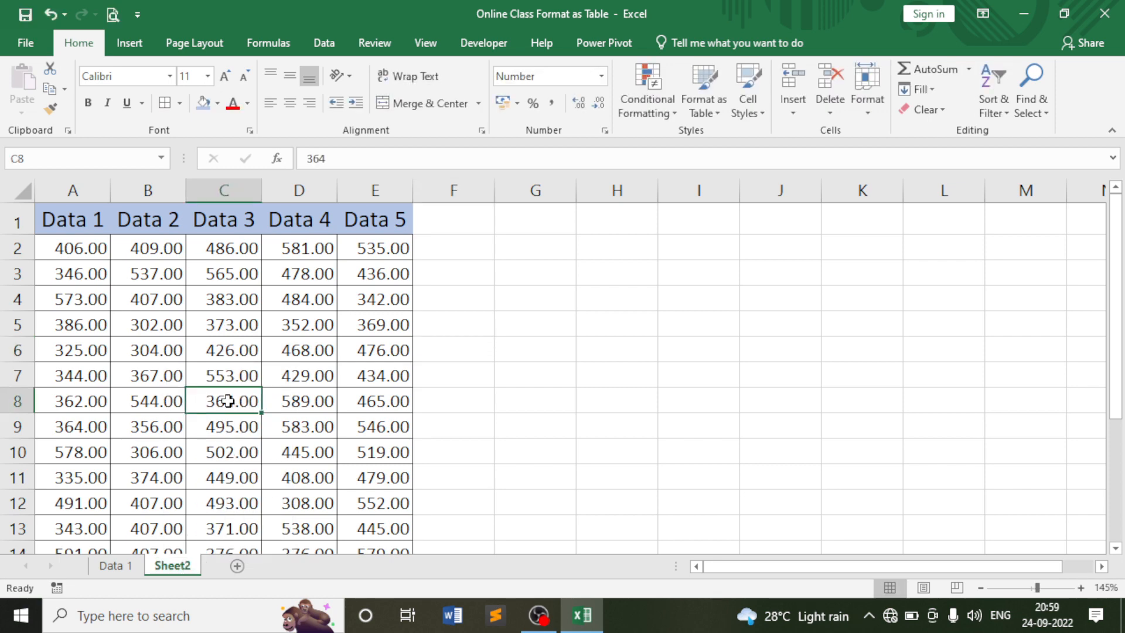
{"action": "left_click", "coordinate": [234, 352]}
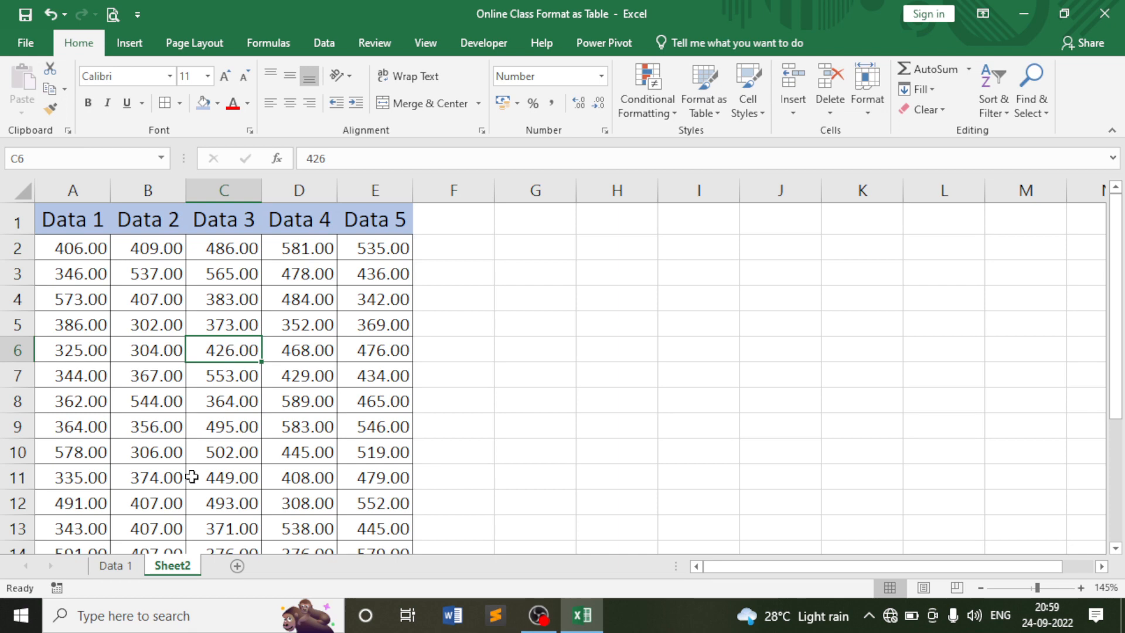
{"action": "double_click", "coordinate": [172, 566]}
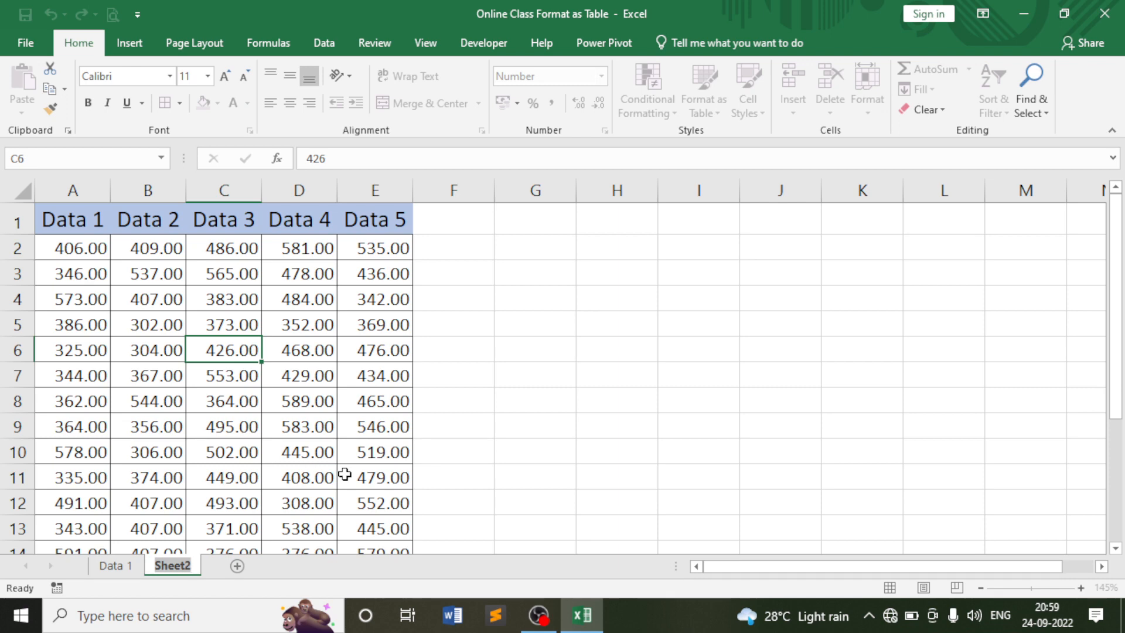
{"action": "left_click", "coordinate": [388, 398]}
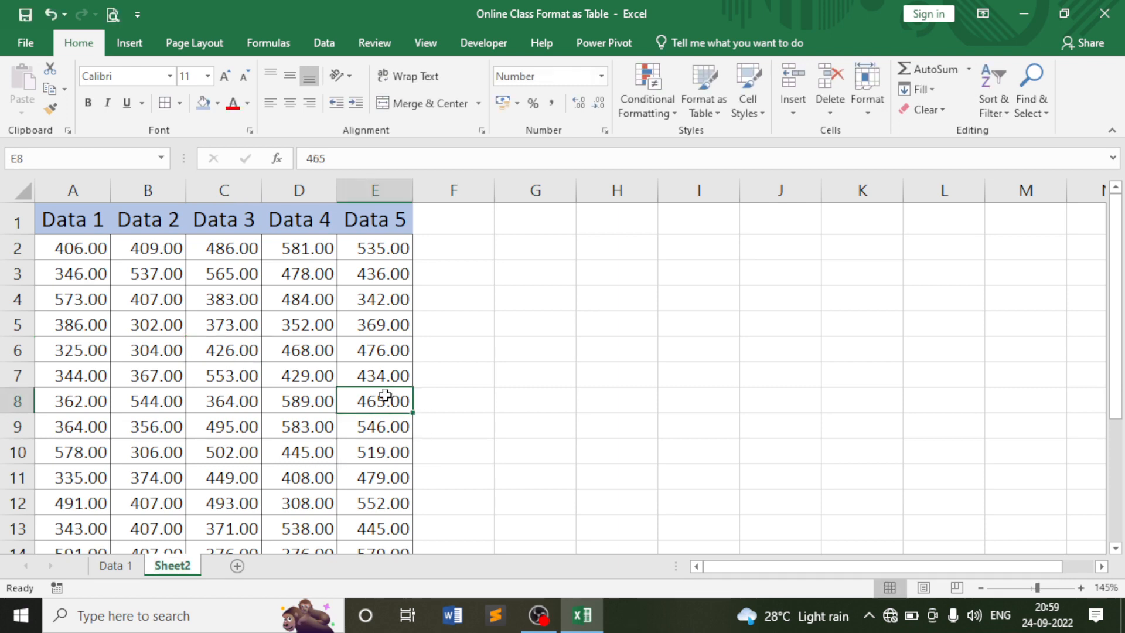
Rename the Sheet2 tab to 'Data 2'.
{"action": "double_click", "coordinate": [176, 565]}
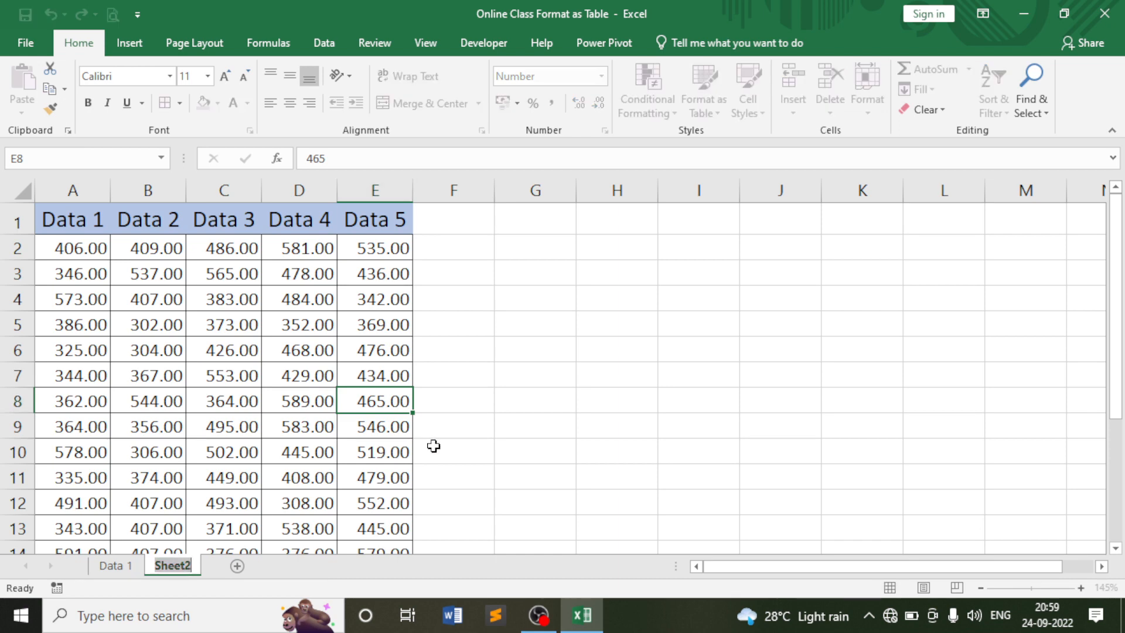
{"action": "type", "text": "Data 2"}
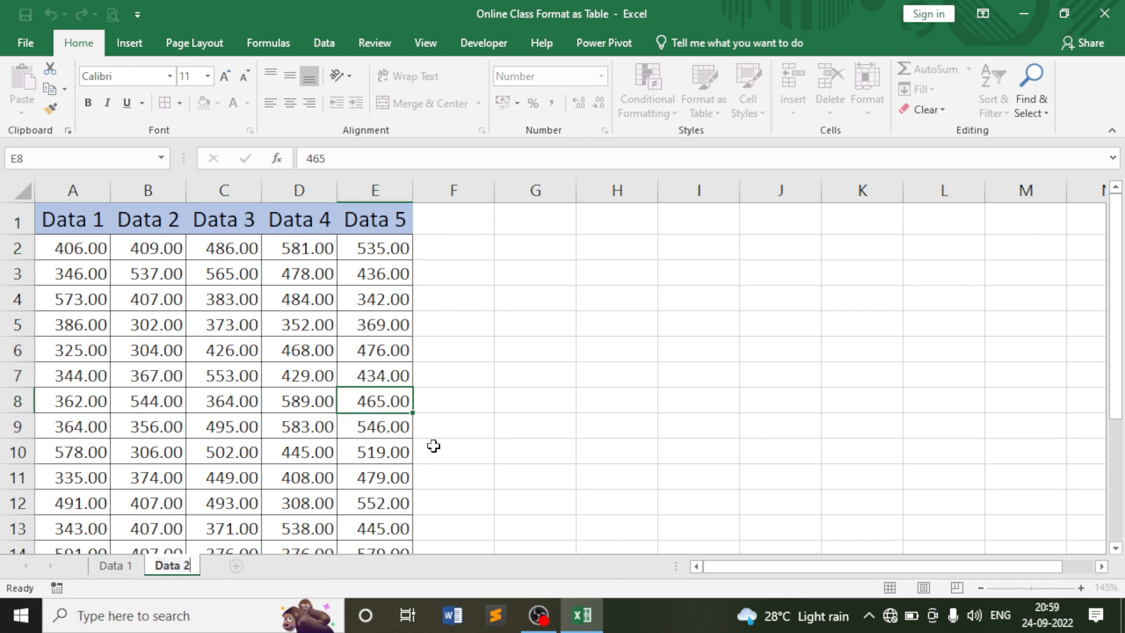
{"action": "key", "text": "Return"}
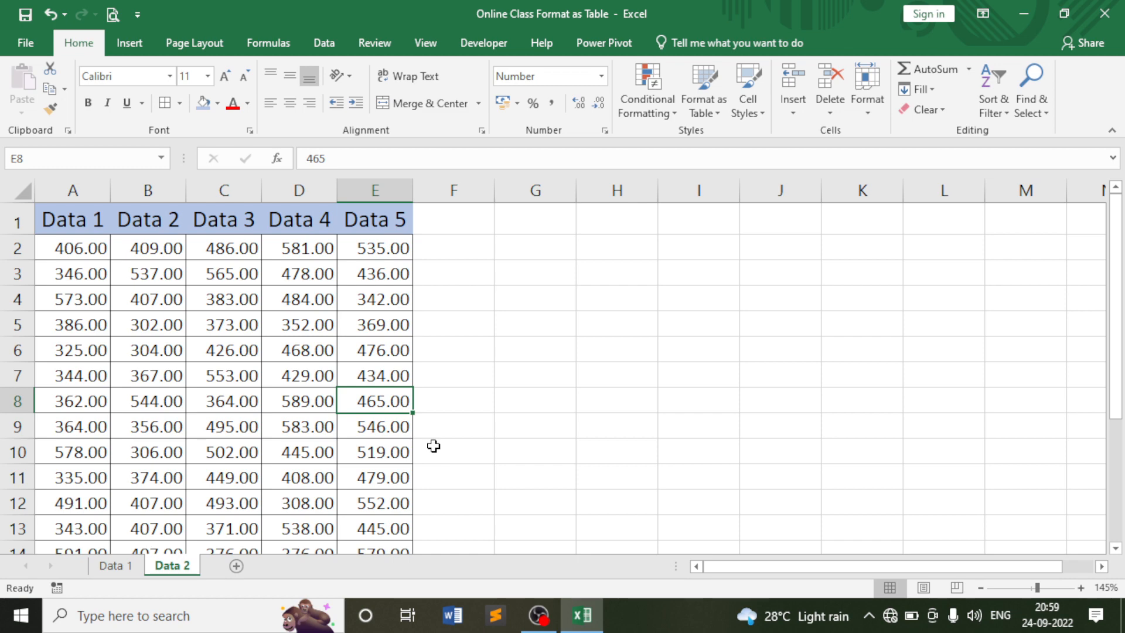
{"action": "left_click", "coordinate": [455, 399]}
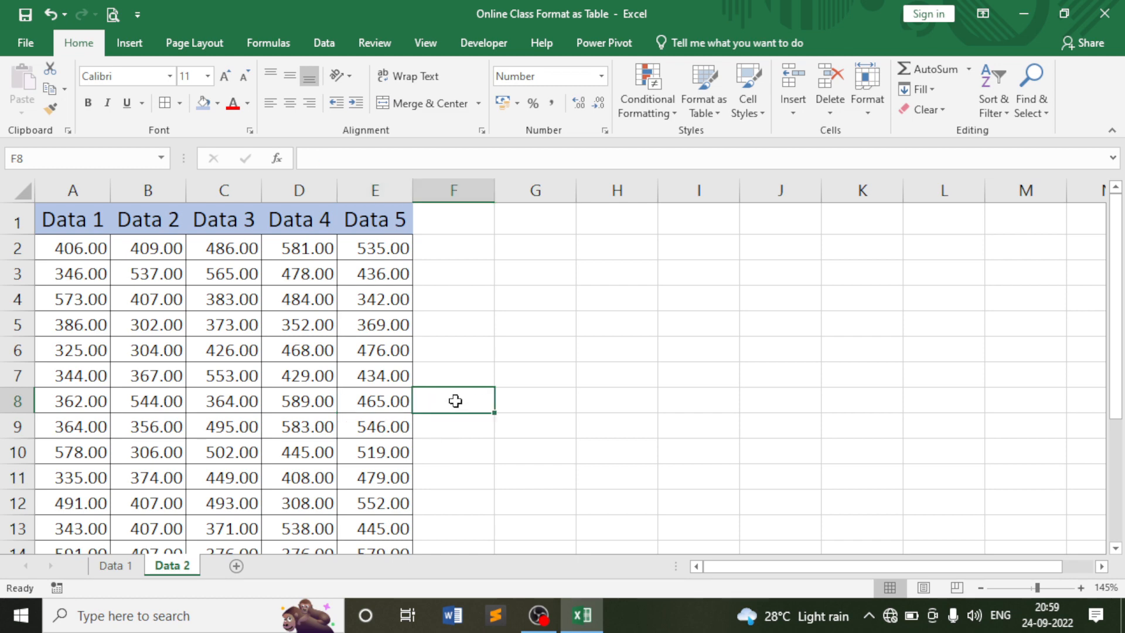
{"action": "left_click", "coordinate": [867, 109]}
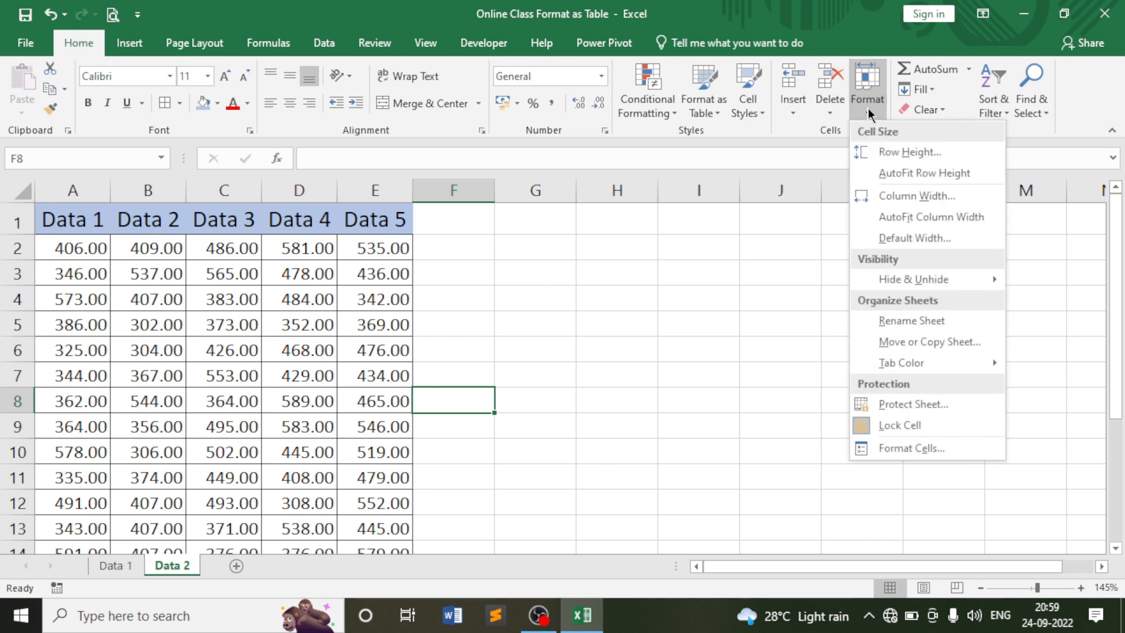
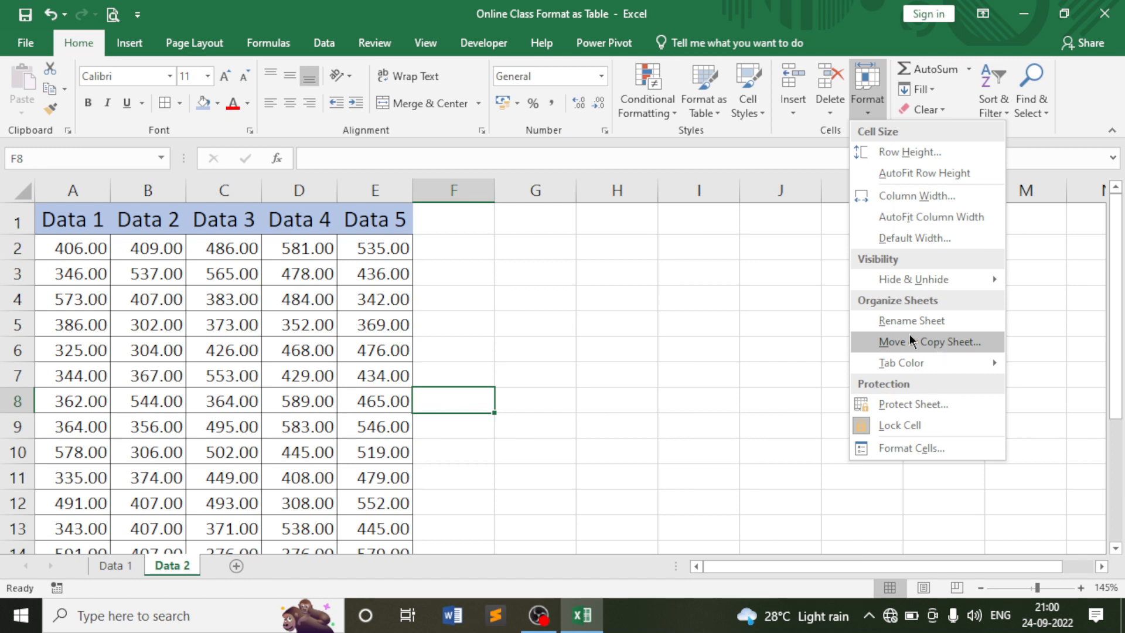
Colour the Data 2 tab red, then switch to Data 1 and colour its tab blue.
{"action": "mouse_move", "coordinate": [921, 369]}
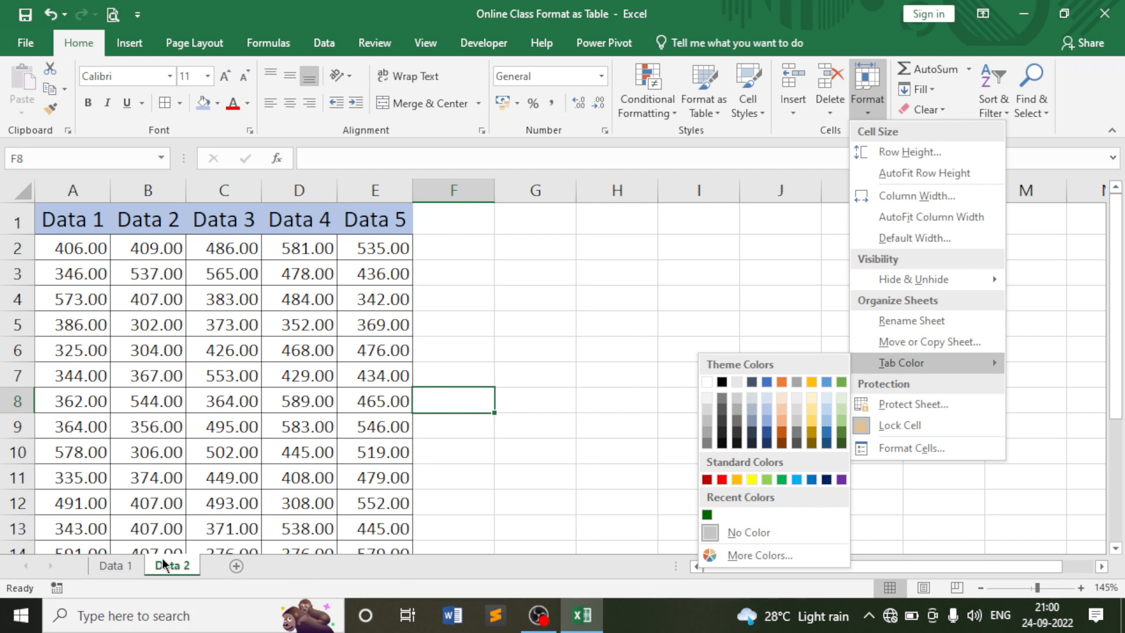
{"action": "left_click", "coordinate": [722, 479]}
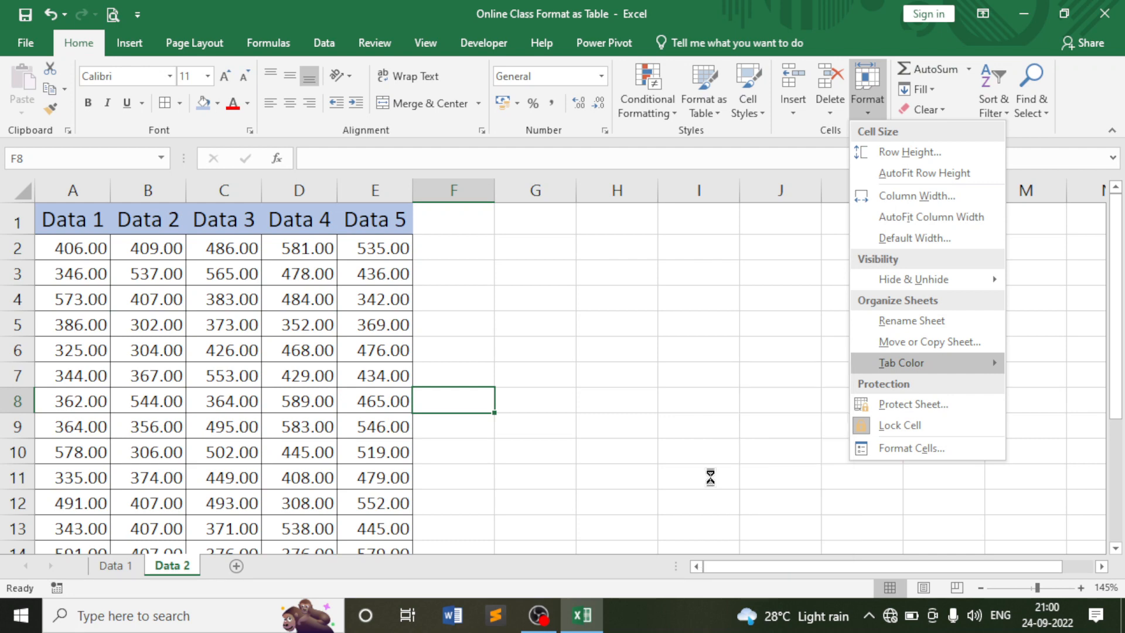
{"action": "left_click", "coordinate": [123, 566]}
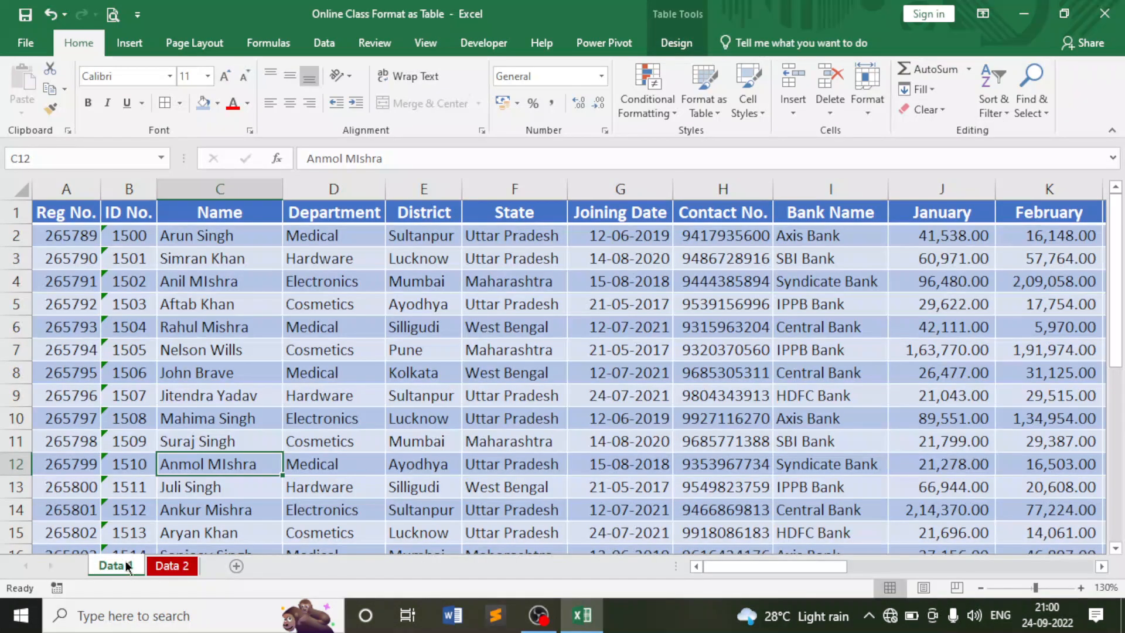
{"action": "left_click", "coordinate": [866, 100]}
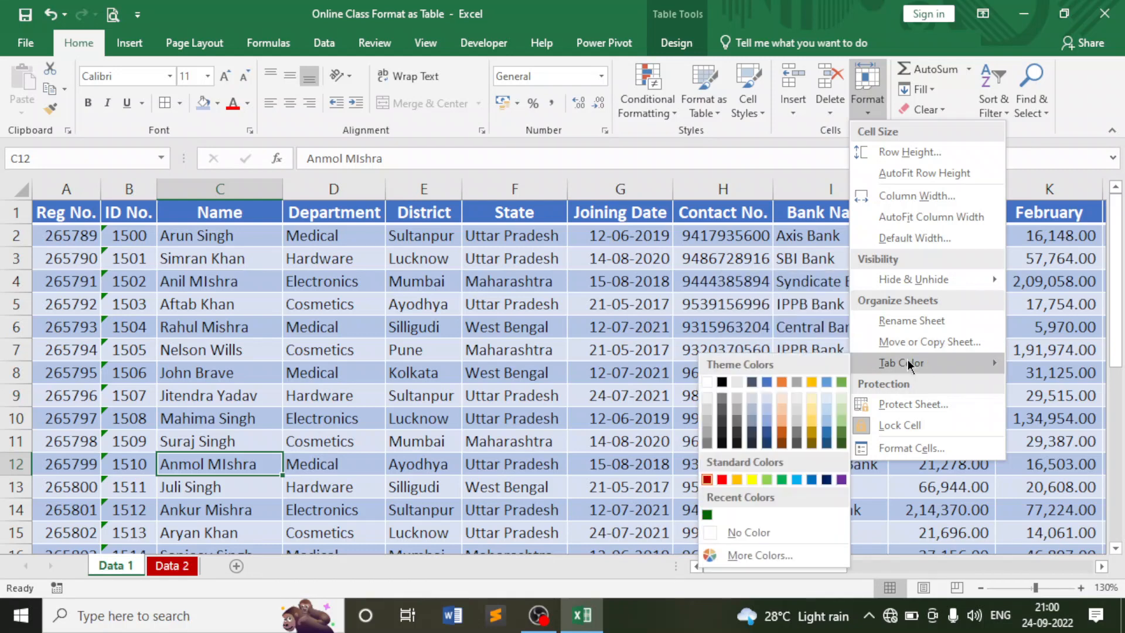
{"action": "left_click", "coordinate": [812, 480]}
Flip between the Data 1 and Data 2 tabs to compare colours, then add a new blank sheet.
{"action": "left_click", "coordinate": [171, 564]}
{"action": "left_click", "coordinate": [132, 568]}
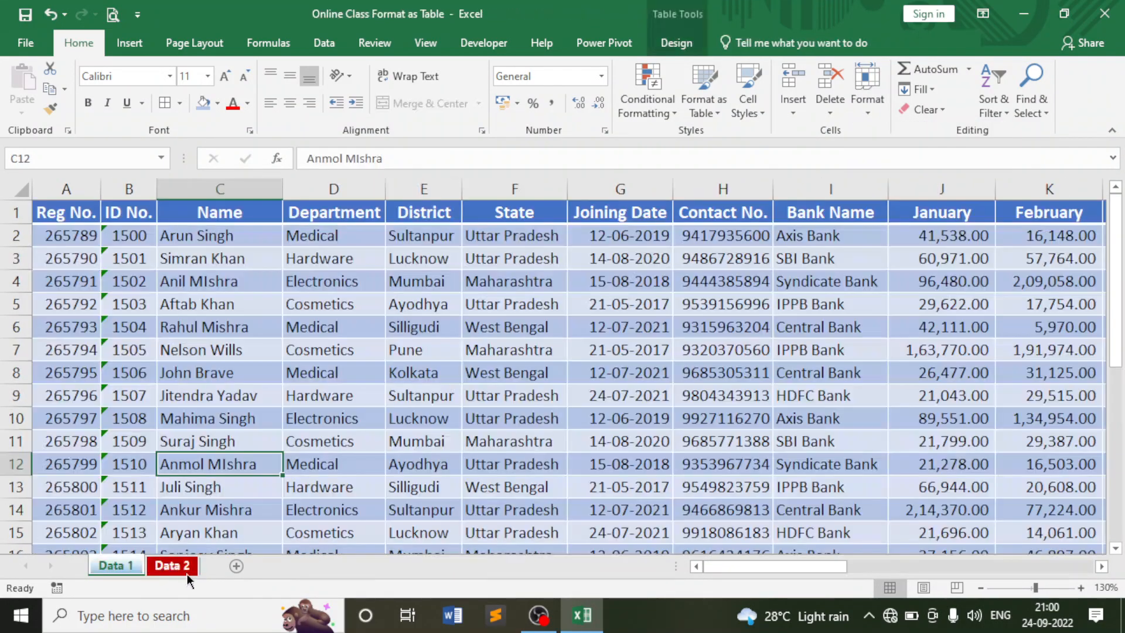
{"action": "left_click", "coordinate": [175, 567]}
{"action": "left_click", "coordinate": [136, 565]}
{"action": "left_click", "coordinate": [158, 565]}
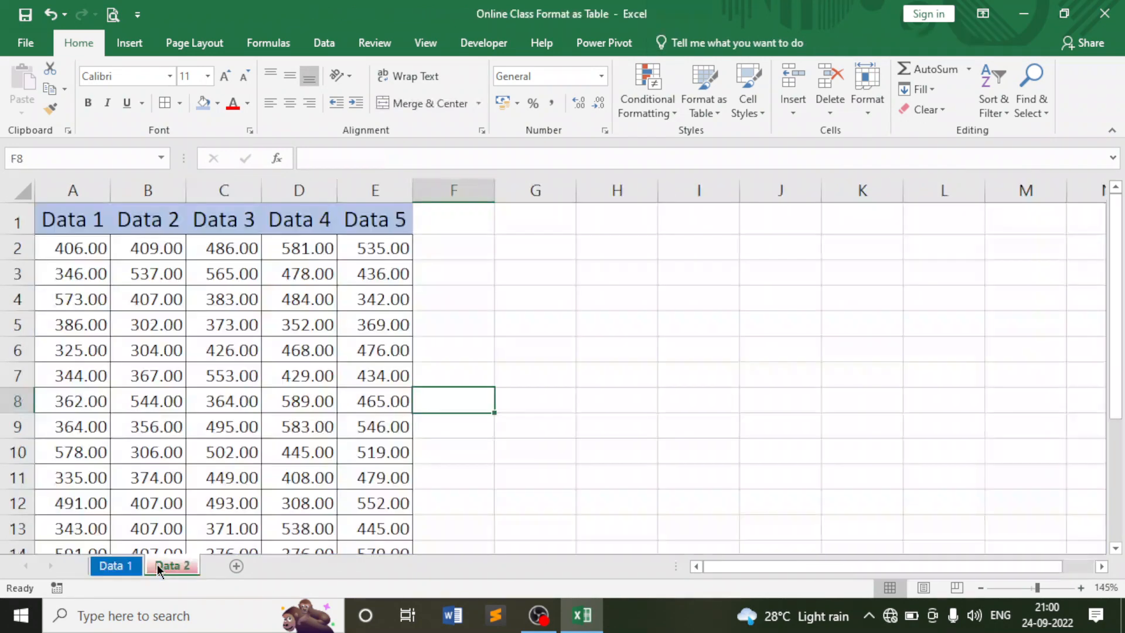
{"action": "left_click", "coordinate": [236, 566]}
Add a second blank sheet and colour the Sheet5 tab green.
{"action": "left_click", "coordinate": [292, 566]}
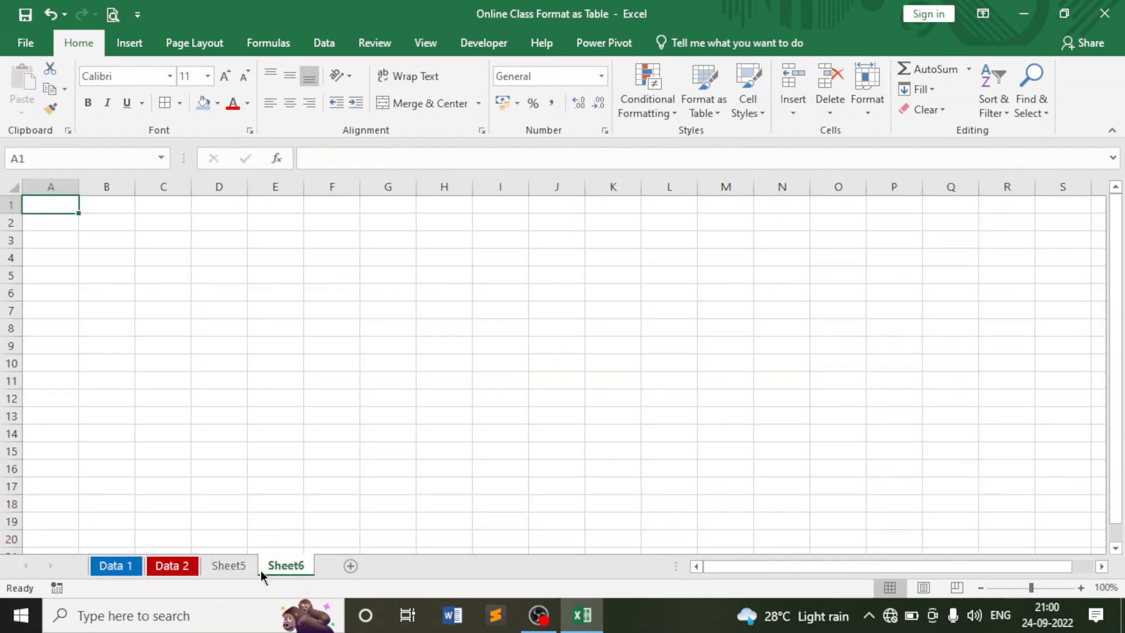
{"action": "left_click", "coordinate": [241, 568]}
{"action": "left_click", "coordinate": [874, 104]}
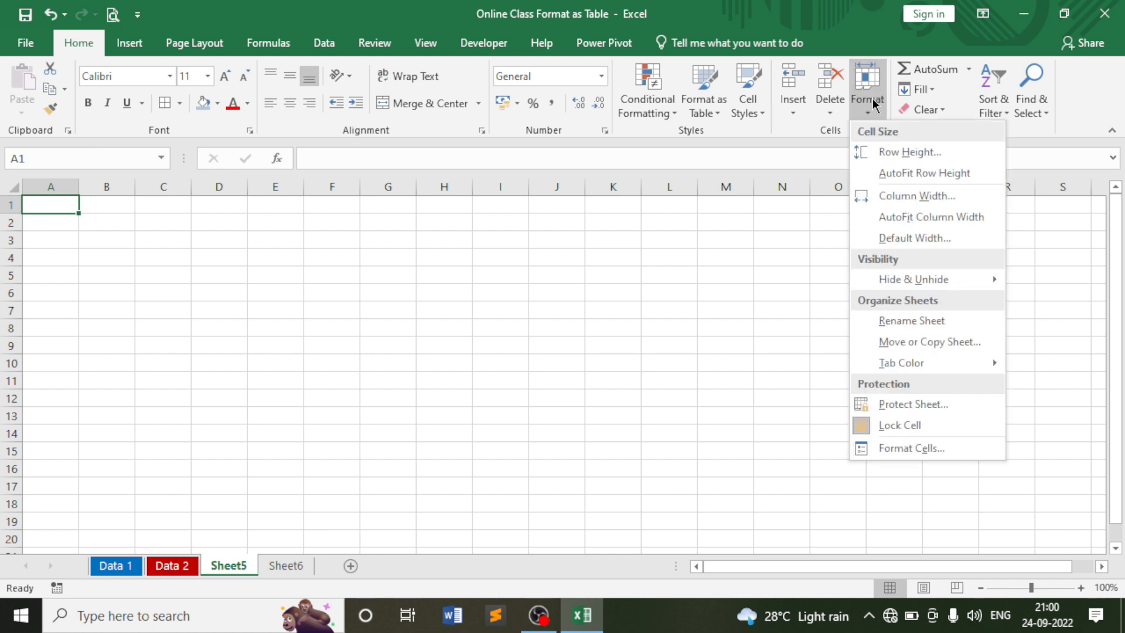
{"action": "mouse_move", "coordinate": [901, 361]}
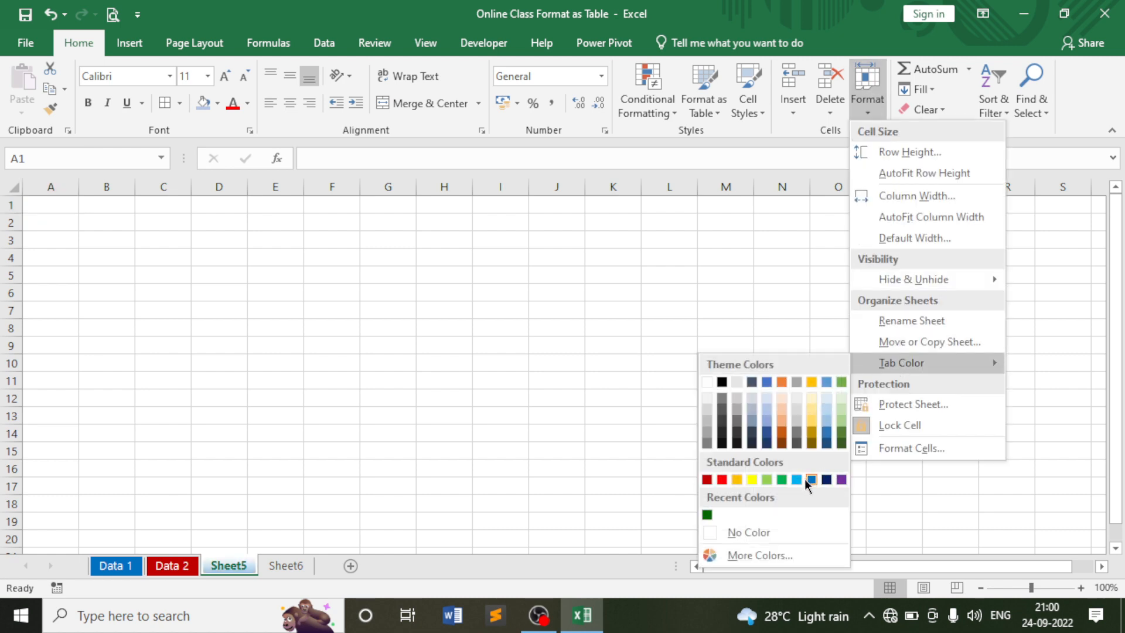
{"action": "left_click", "coordinate": [785, 480]}
{"action": "left_click", "coordinate": [510, 365]}
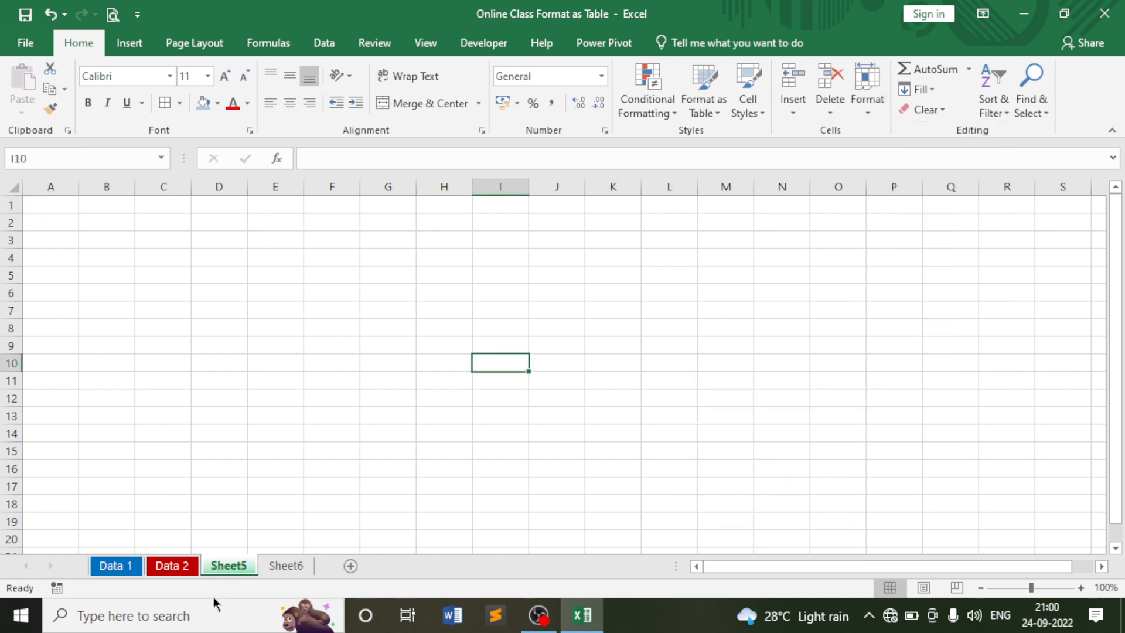
Check the Data 2 and Data 1 sheets, selecting D4 and then G3 beside the Data table.
{"action": "left_click", "coordinate": [174, 566]}
{"action": "left_click", "coordinate": [127, 565]}
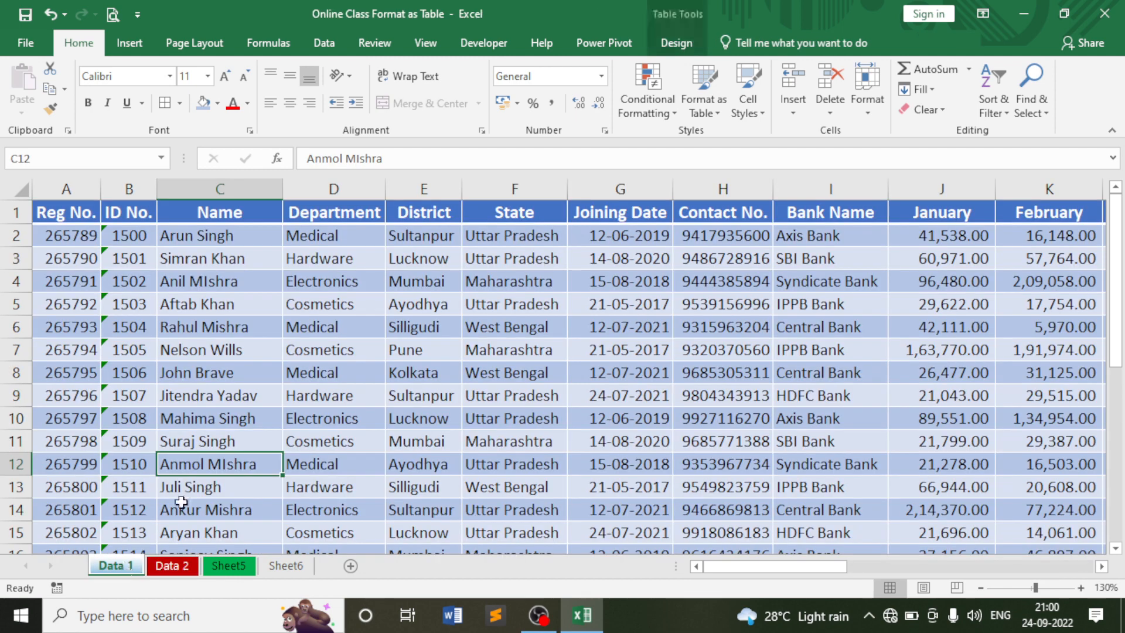
{"action": "left_click", "coordinate": [301, 279]}
{"action": "left_click", "coordinate": [185, 564]}
{"action": "left_click", "coordinate": [498, 280]}
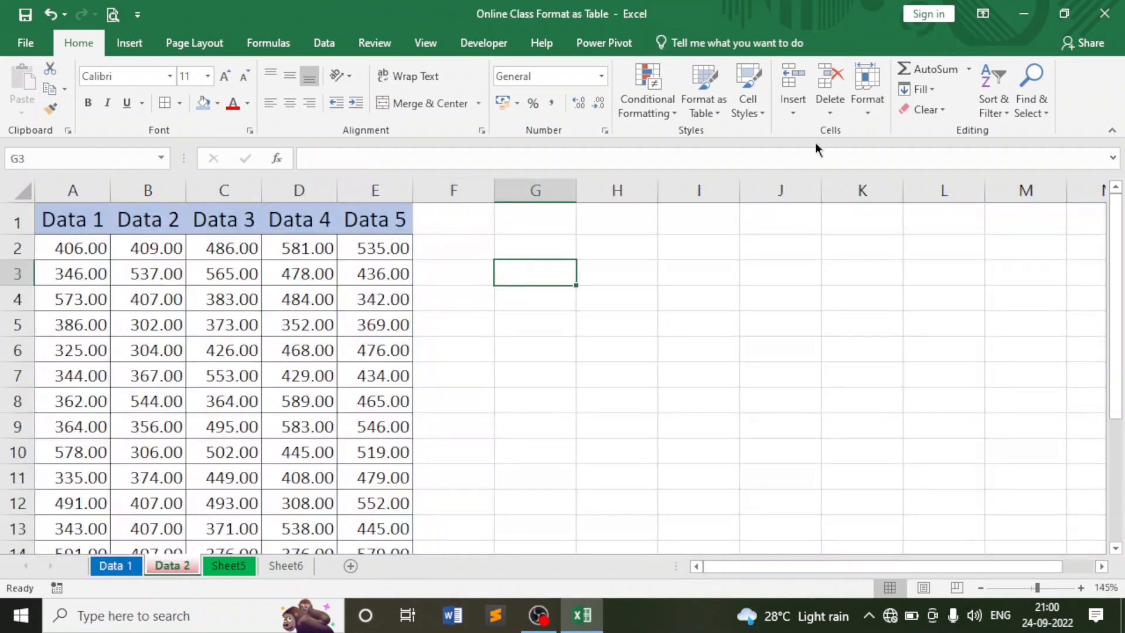
{"action": "left_click", "coordinate": [866, 94]}
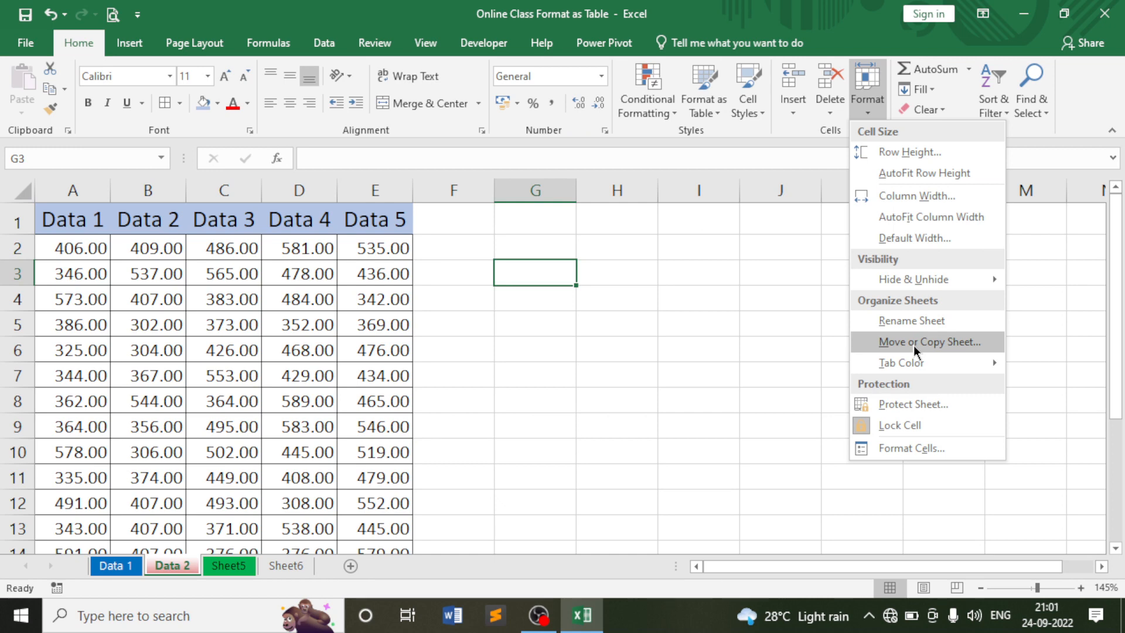
Cycle through the Data 1, Data 2, Sheet5 and Sheet6 tabs, ending on Data 1.
{"action": "left_click", "coordinate": [756, 347]}
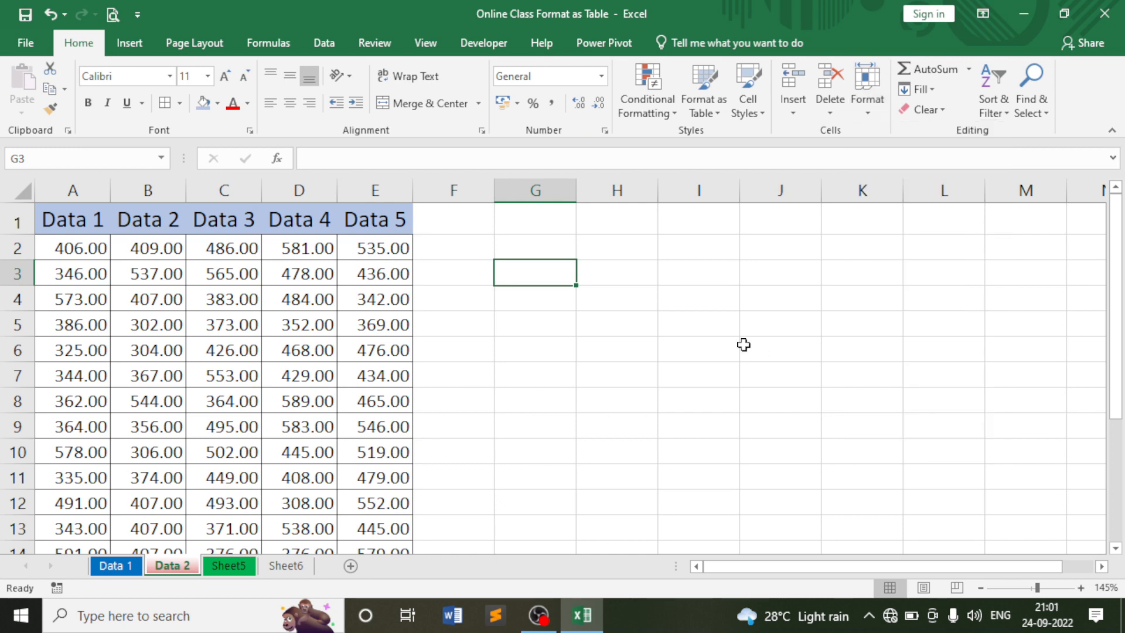
{"action": "left_click", "coordinate": [721, 345]}
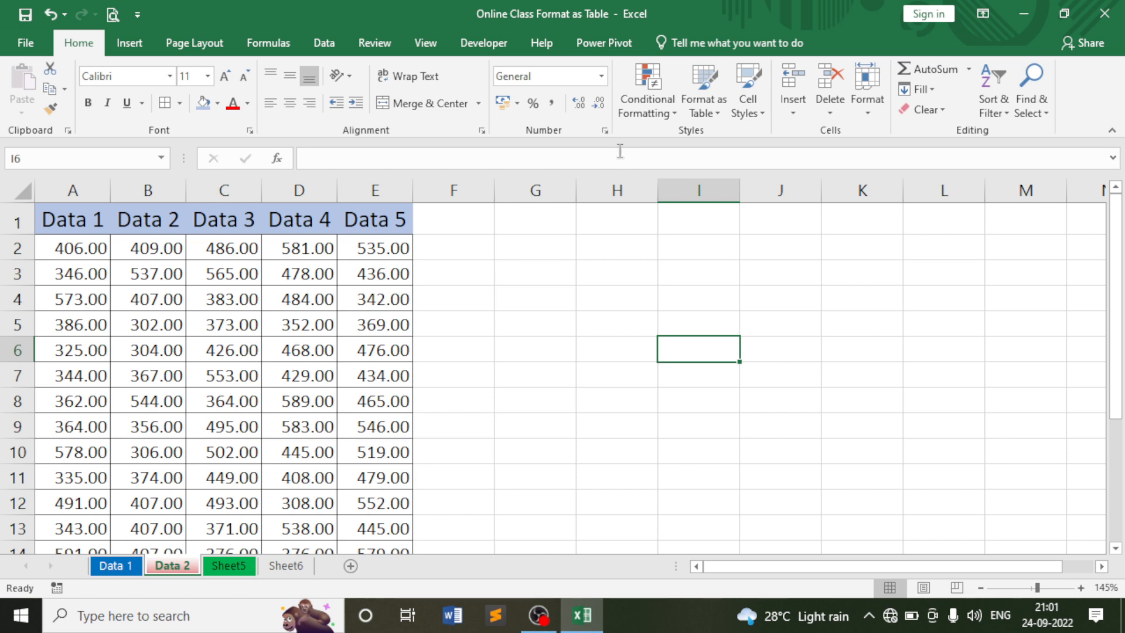
{"action": "left_click", "coordinate": [111, 565]}
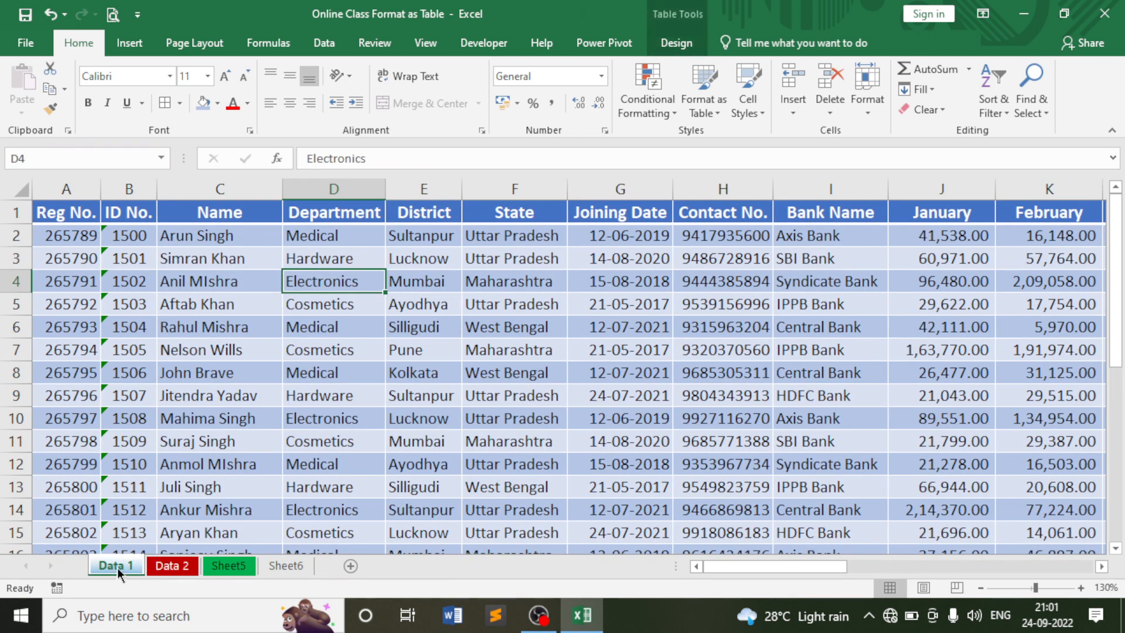
{"action": "left_click", "coordinate": [173, 566]}
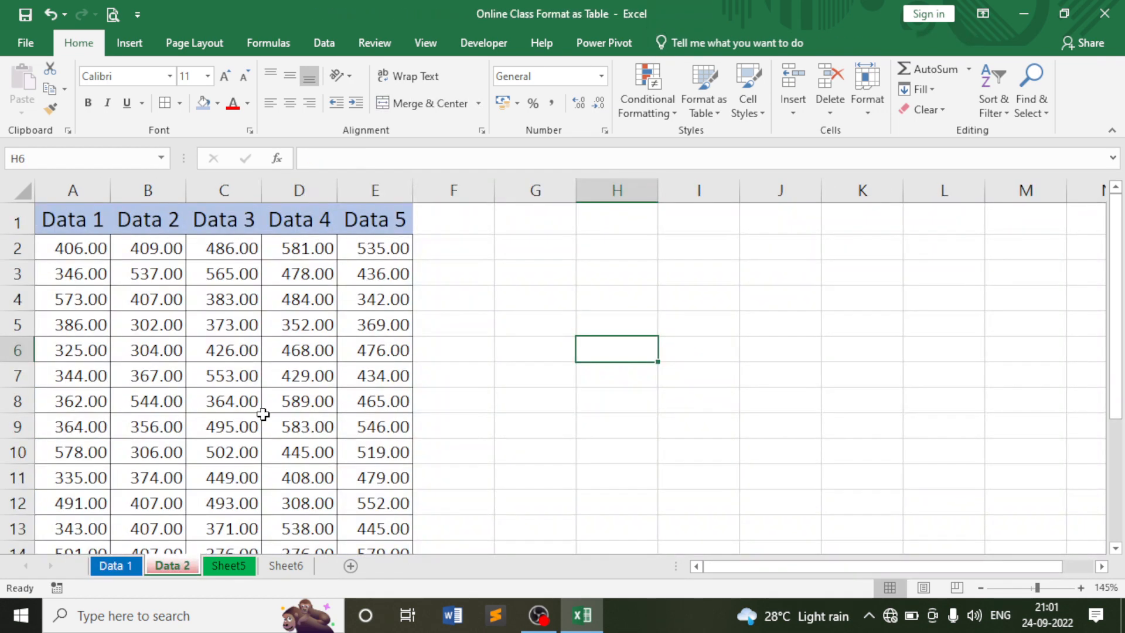
{"action": "left_click", "coordinate": [231, 566]}
{"action": "left_click", "coordinate": [269, 566]}
{"action": "left_click", "coordinate": [211, 566]}
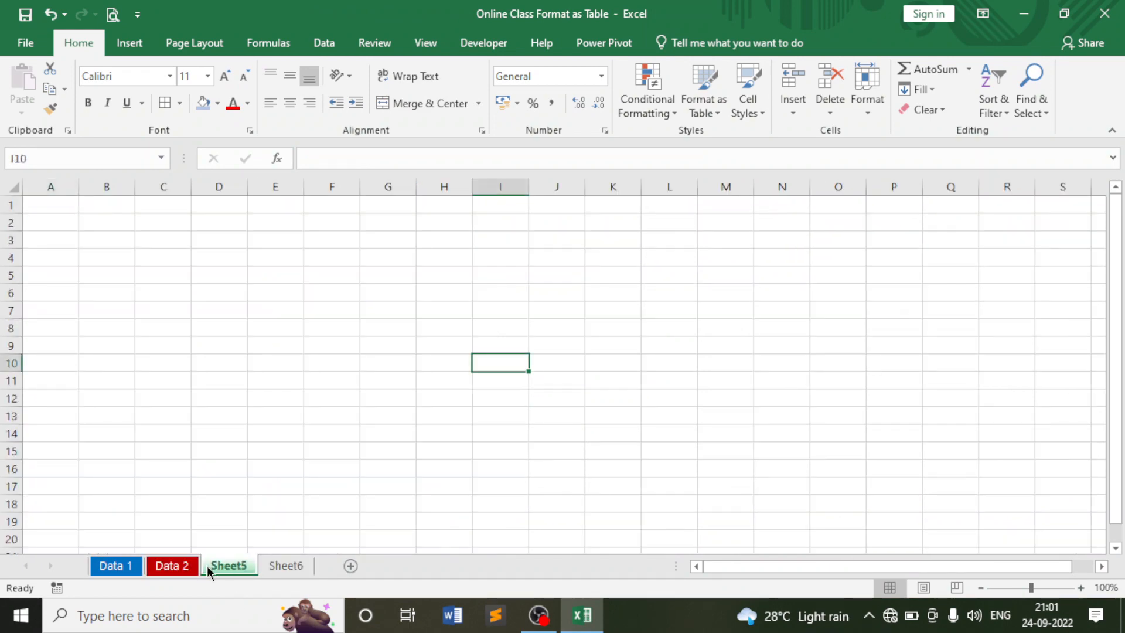
{"action": "left_click", "coordinate": [173, 565]}
{"action": "left_click", "coordinate": [114, 565]}
{"action": "left_click", "coordinate": [170, 566]}
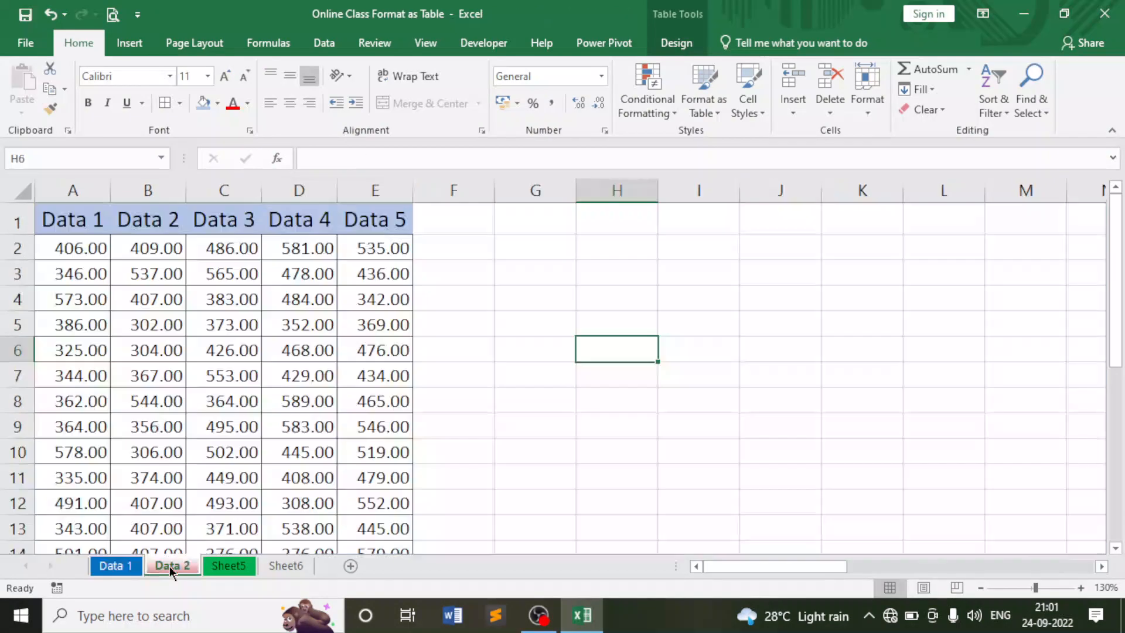
{"action": "left_click", "coordinate": [132, 567]}
Inspect Data 1's Name and Department cells C11, C6, C3 and D9 (Hardware).
{"action": "left_click", "coordinate": [238, 449]}
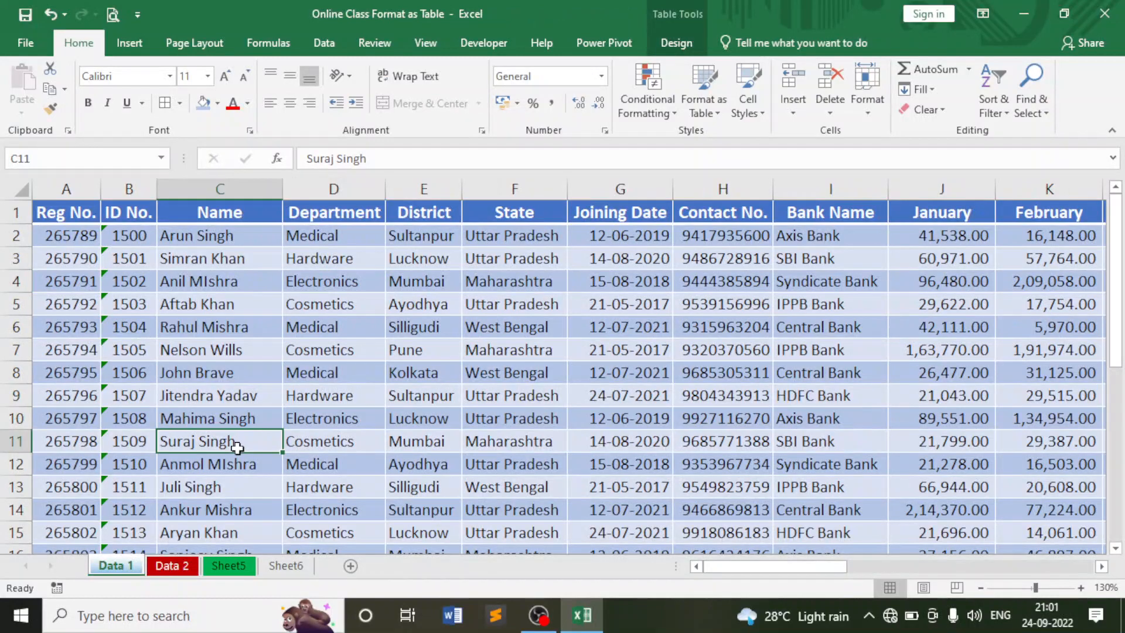
{"action": "left_click", "coordinate": [234, 324]}
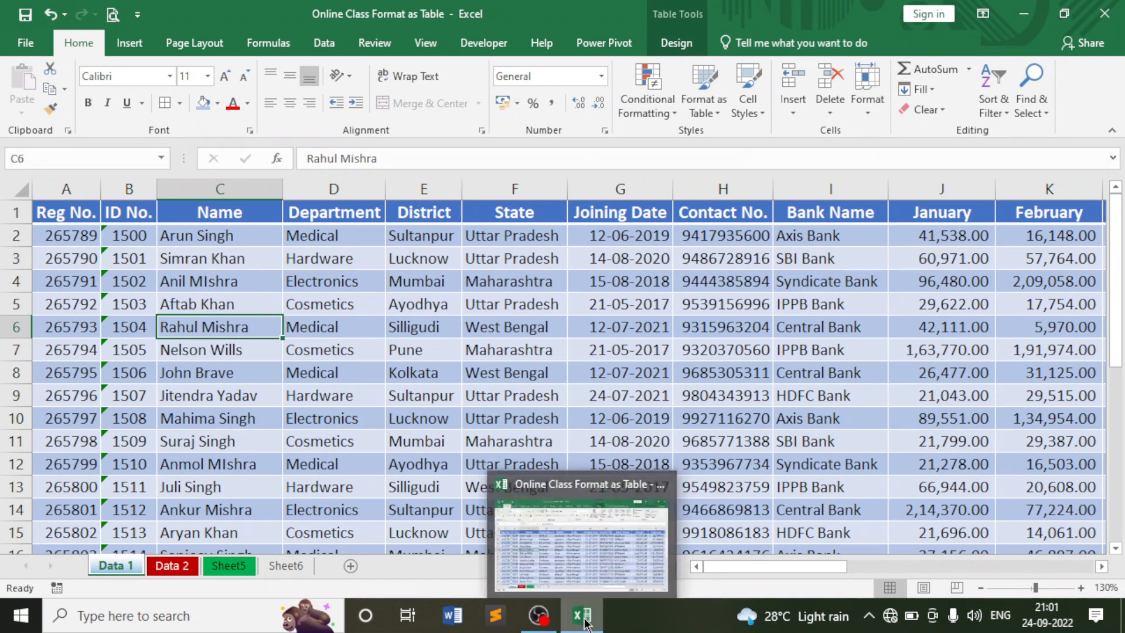
{"action": "left_click", "coordinate": [297, 397]}
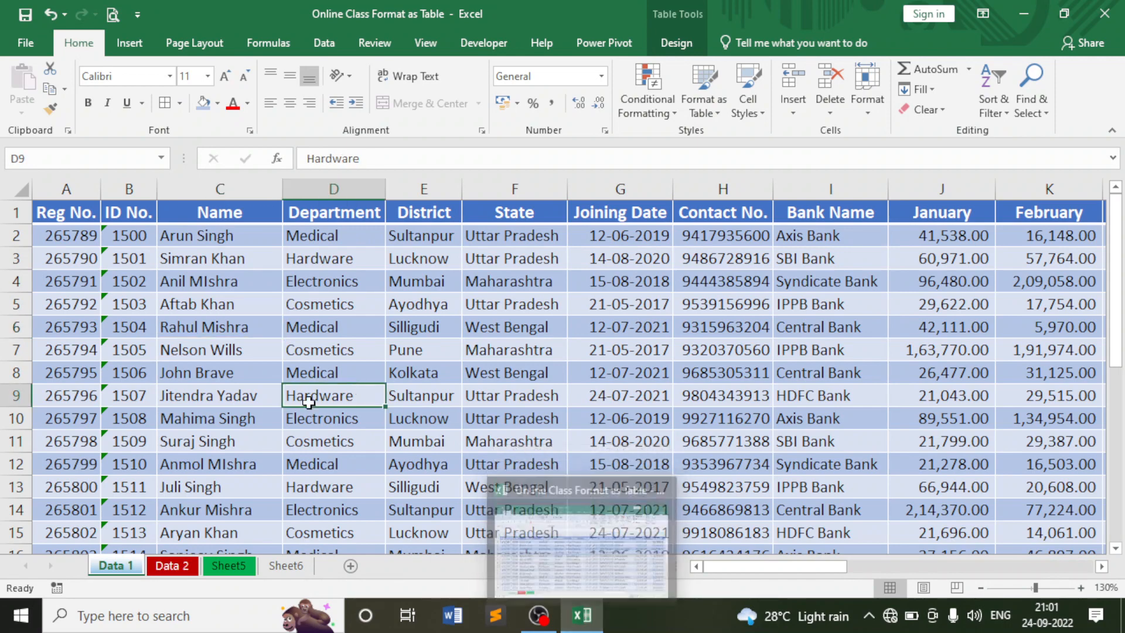
{"action": "left_click", "coordinate": [226, 262]}
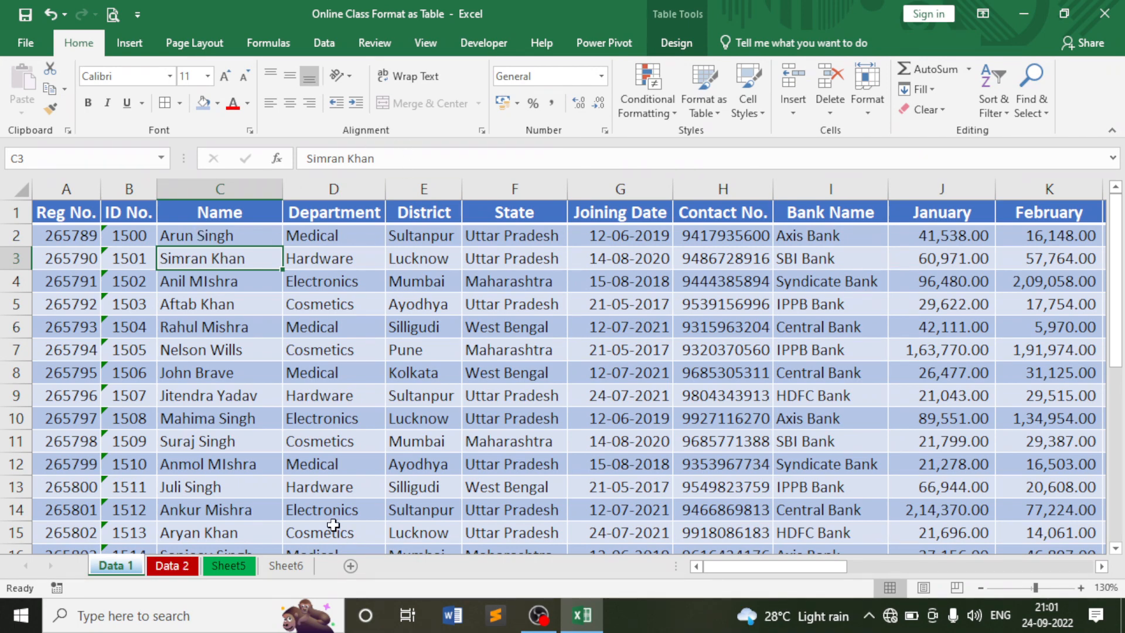
{"action": "left_click", "coordinate": [366, 394]}
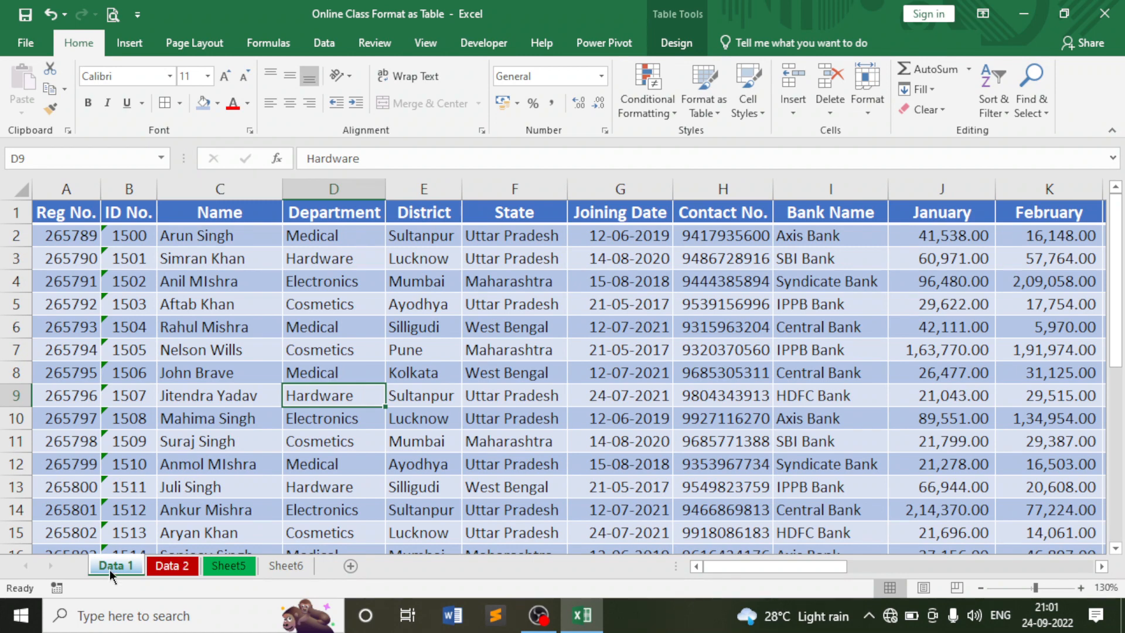
{"action": "left_click", "coordinate": [873, 106]}
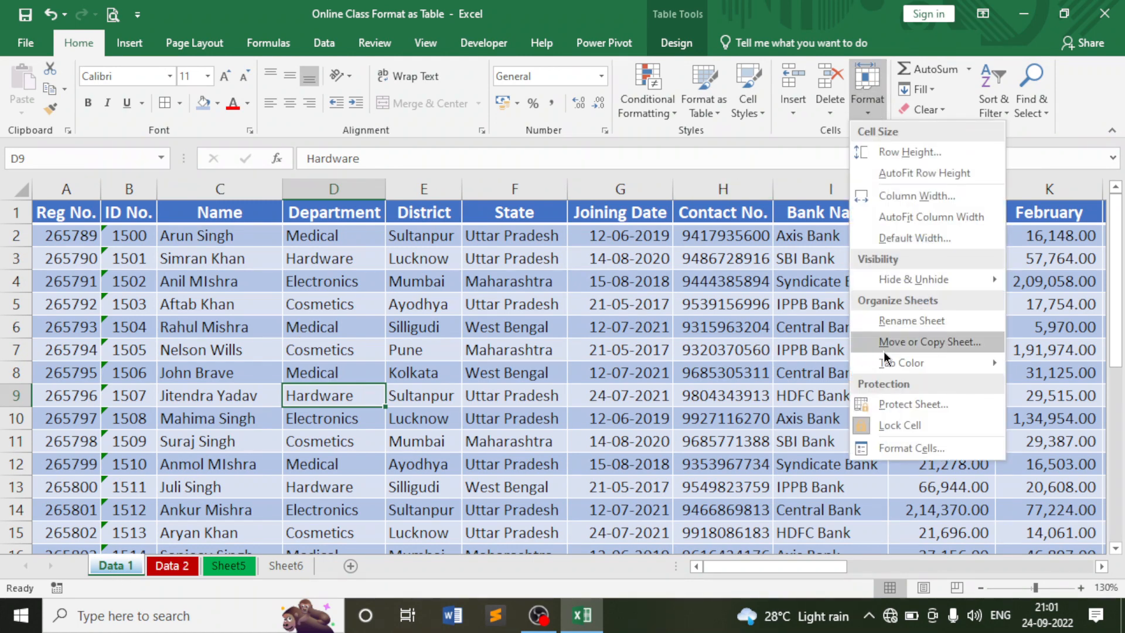
Move Data 1 to '(new book)' via Move or Copy Sheet without making a copy, creating Book1.
{"action": "left_click", "coordinate": [923, 346]}
{"action": "left_click_drag", "start_coordinate": [817, 188], "coordinate": [547, 223]}
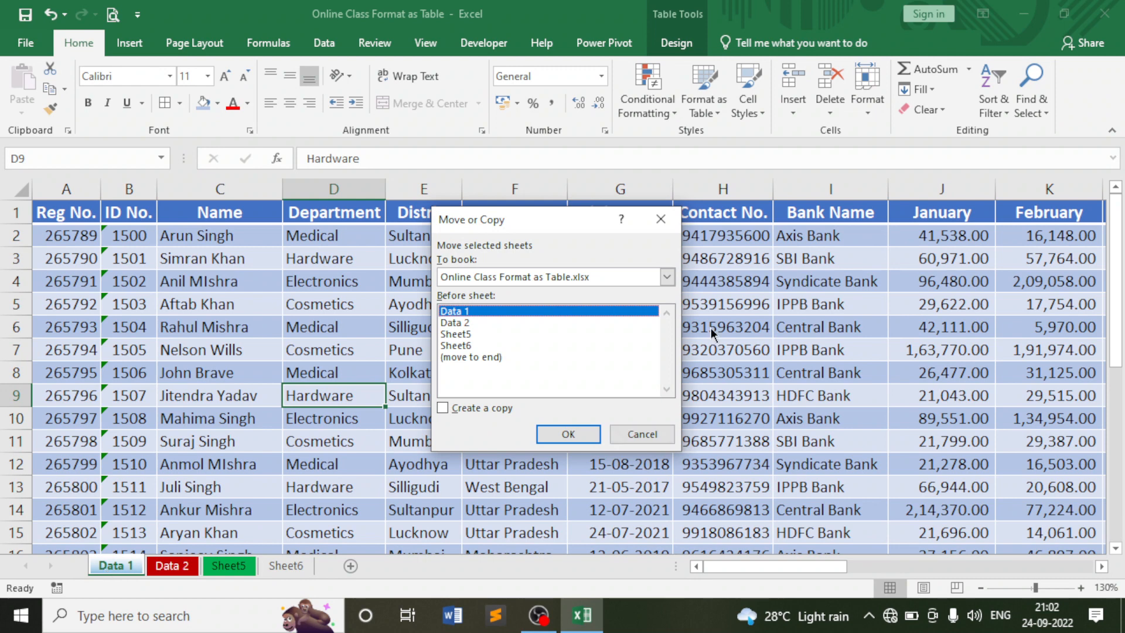
{"action": "left_click", "coordinate": [668, 277]}
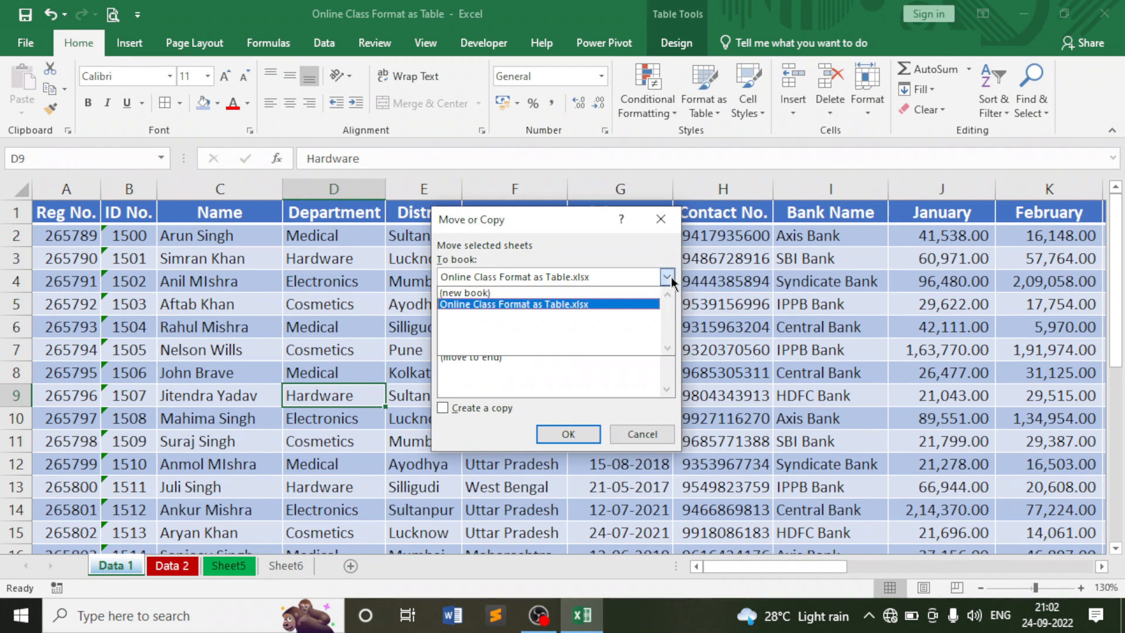
{"action": "left_click", "coordinate": [486, 292]}
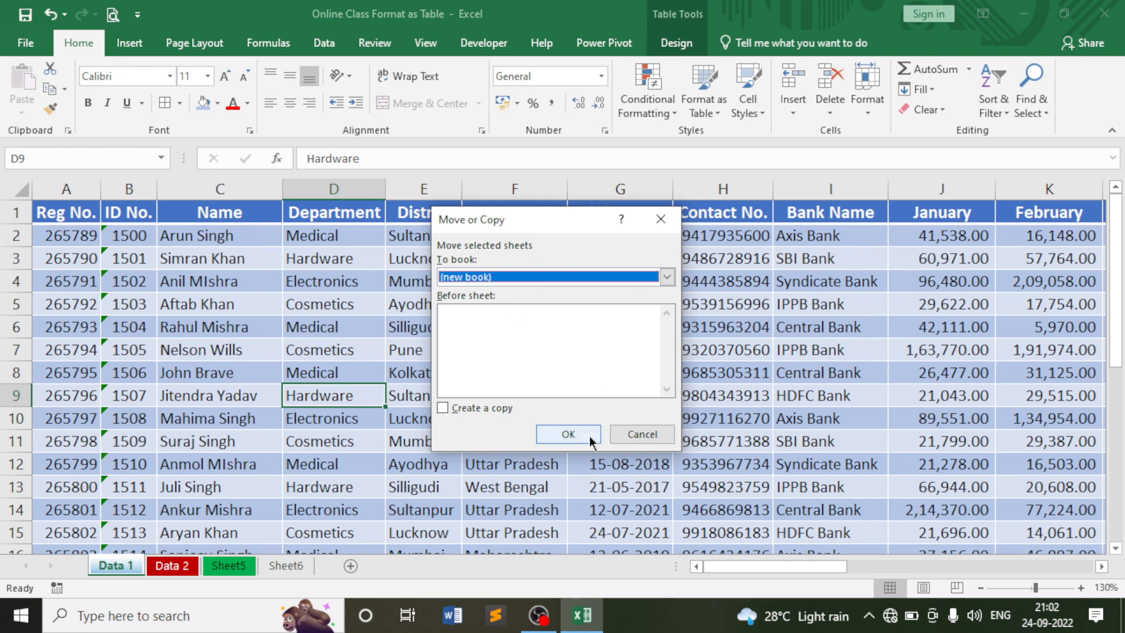
{"action": "left_click", "coordinate": [568, 435]}
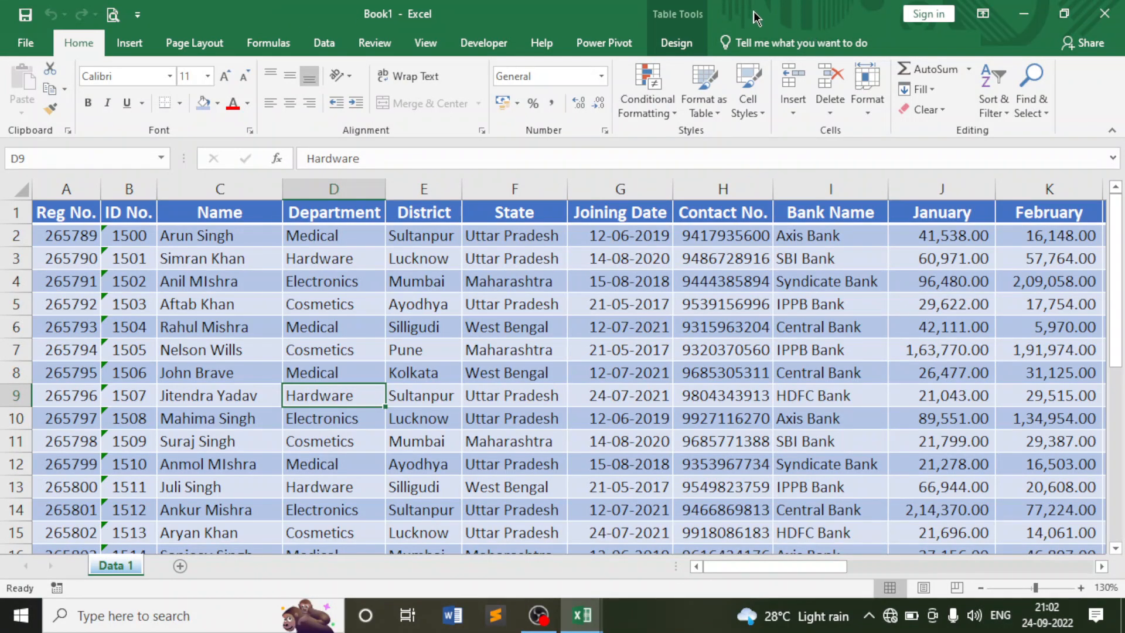
{"action": "left_click", "coordinate": [401, 321]}
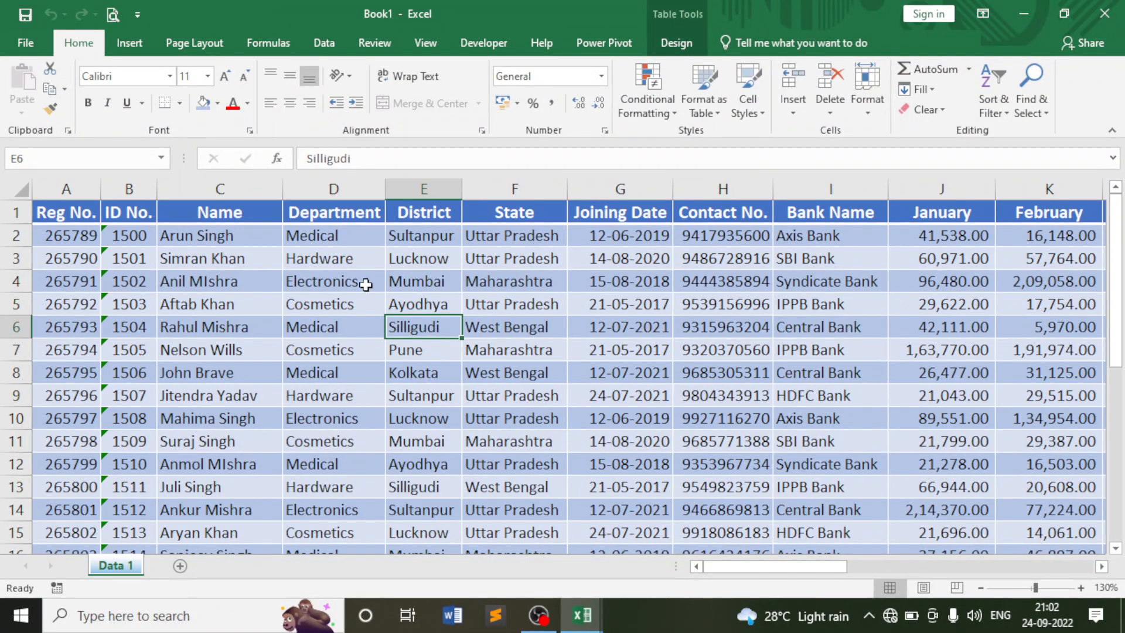
{"action": "left_click_drag", "start_coordinate": [787, 565], "coordinate": [1036, 564]}
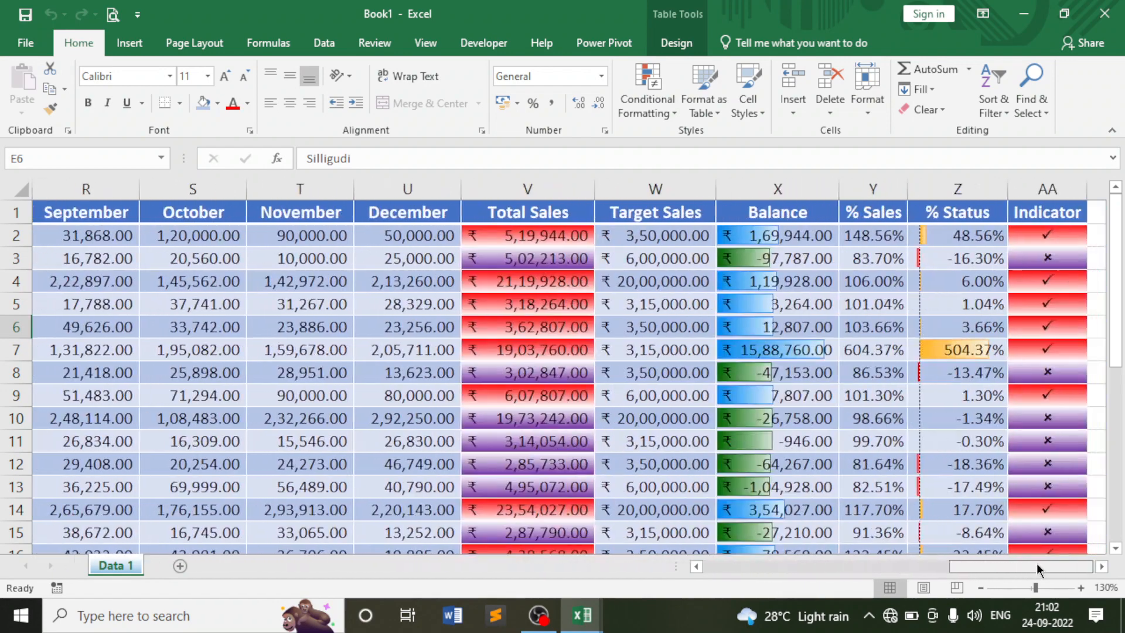
{"action": "left_click", "coordinate": [1044, 238]}
{"action": "left_click", "coordinate": [1036, 327]}
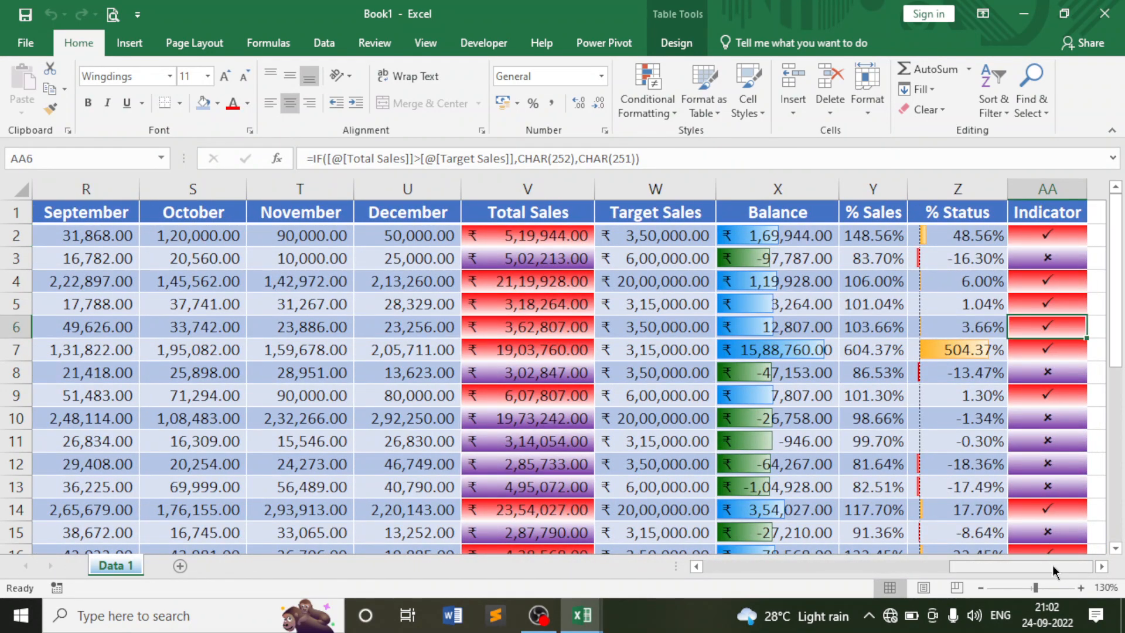
{"action": "mouse_move", "coordinate": [1050, 567]}
{"action": "left_mouse_down"}
{"action": "mouse_move", "coordinate": [803, 582]}
{"action": "mouse_move", "coordinate": [1041, 560]}
{"action": "left_mouse_up"}
{"action": "scroll", "coordinate": [869, 422], "scroll_direction": "down", "scroll_amount": 7}
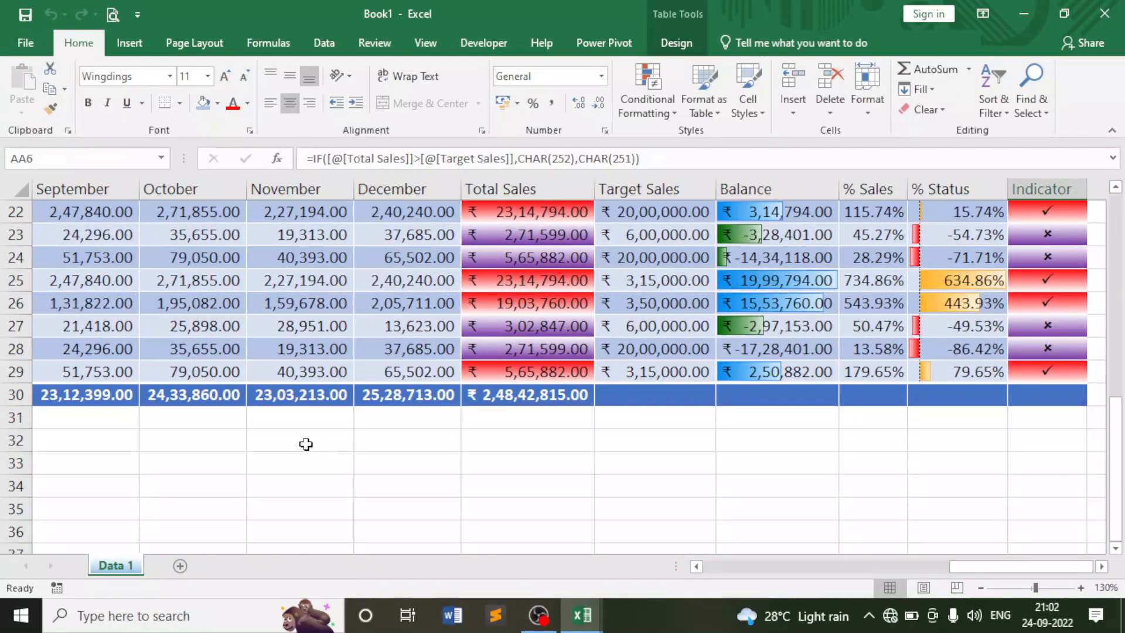
{"action": "mouse_move", "coordinate": [589, 627]}
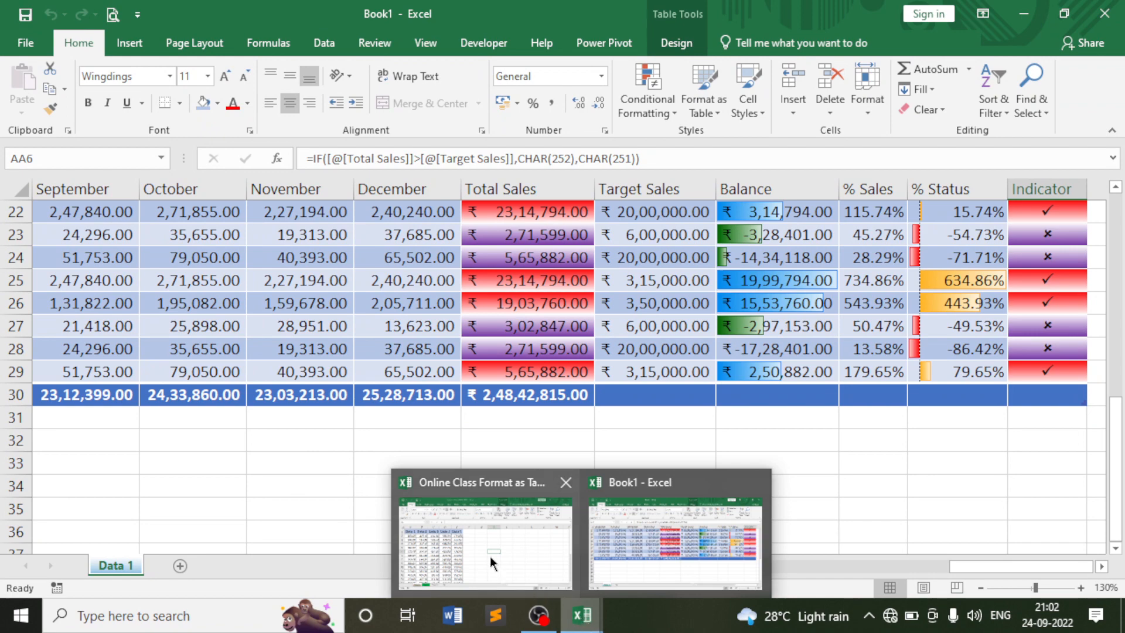
{"action": "left_click", "coordinate": [519, 544]}
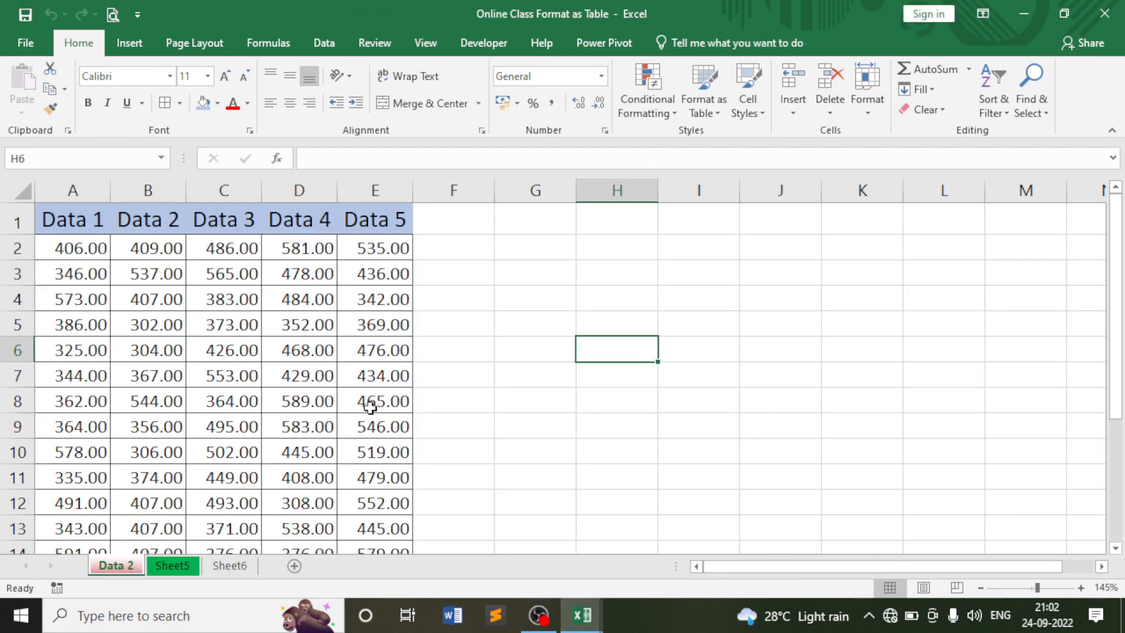
{"action": "left_click", "coordinate": [374, 368]}
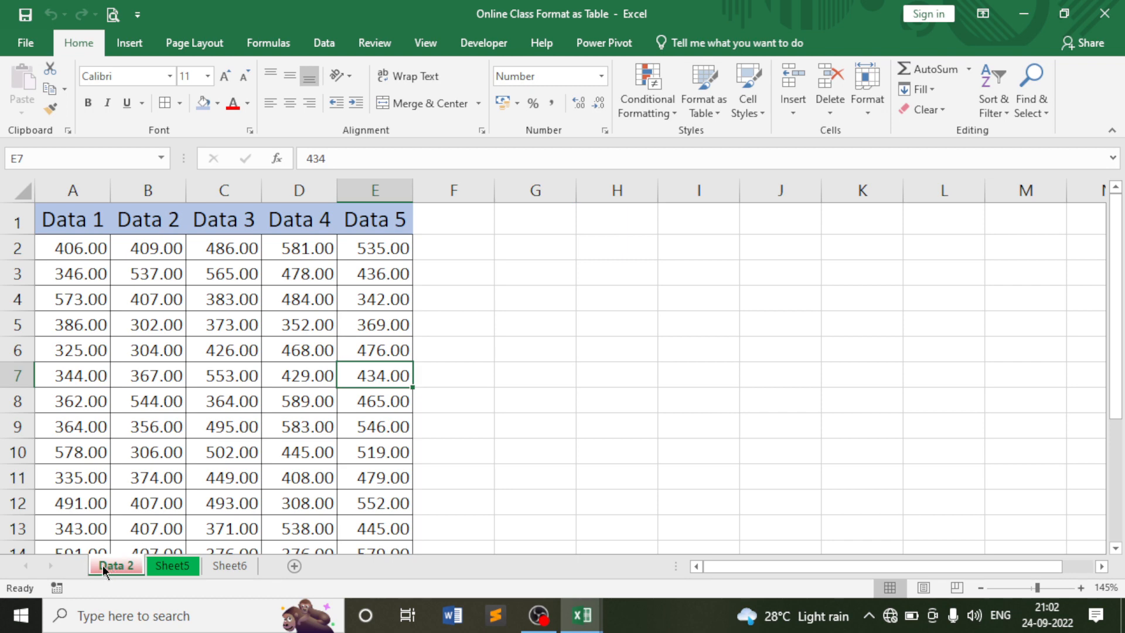
{"action": "left_click", "coordinate": [226, 406]}
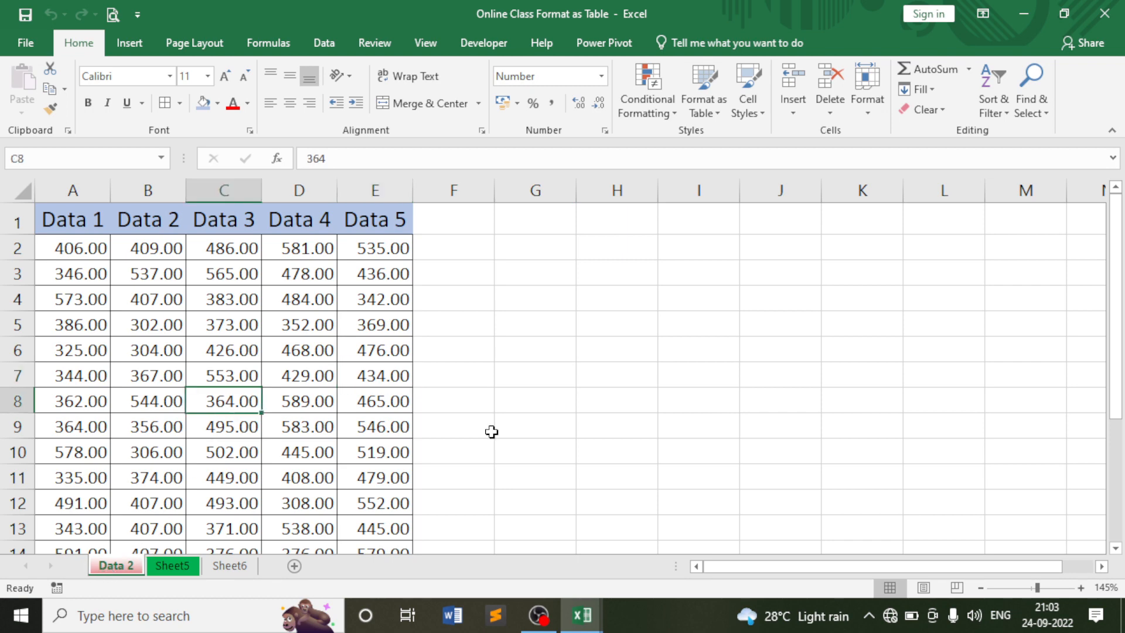
{"action": "mouse_move", "coordinate": [582, 615]}
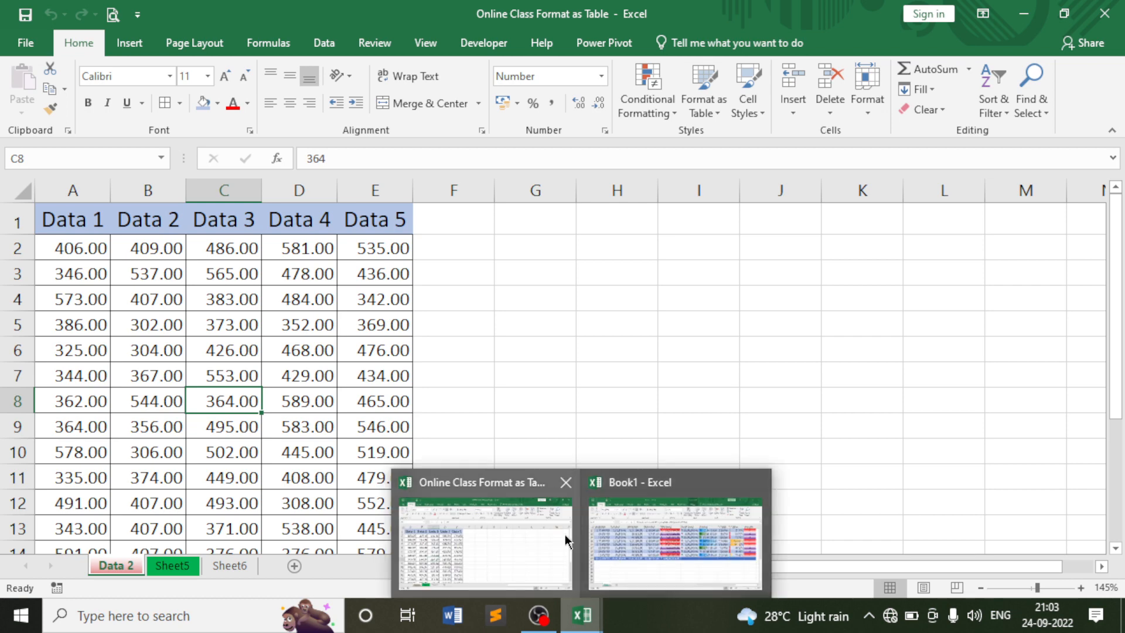
{"action": "left_click", "coordinate": [625, 537]}
{"action": "left_click", "coordinate": [547, 380]}
{"action": "scroll", "coordinate": [547, 396], "scroll_direction": "up", "scroll_amount": 7}
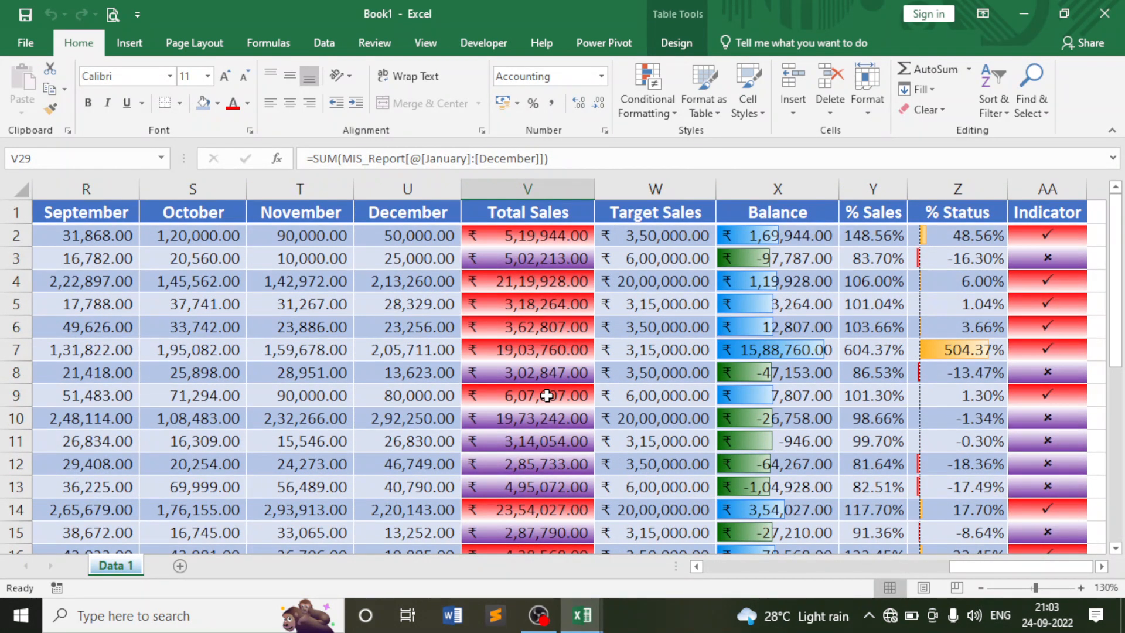
Move Data 1 from Book1 into Online Class Format as Table.xlsx, placing it before Data 2.
{"action": "left_click", "coordinate": [537, 281]}
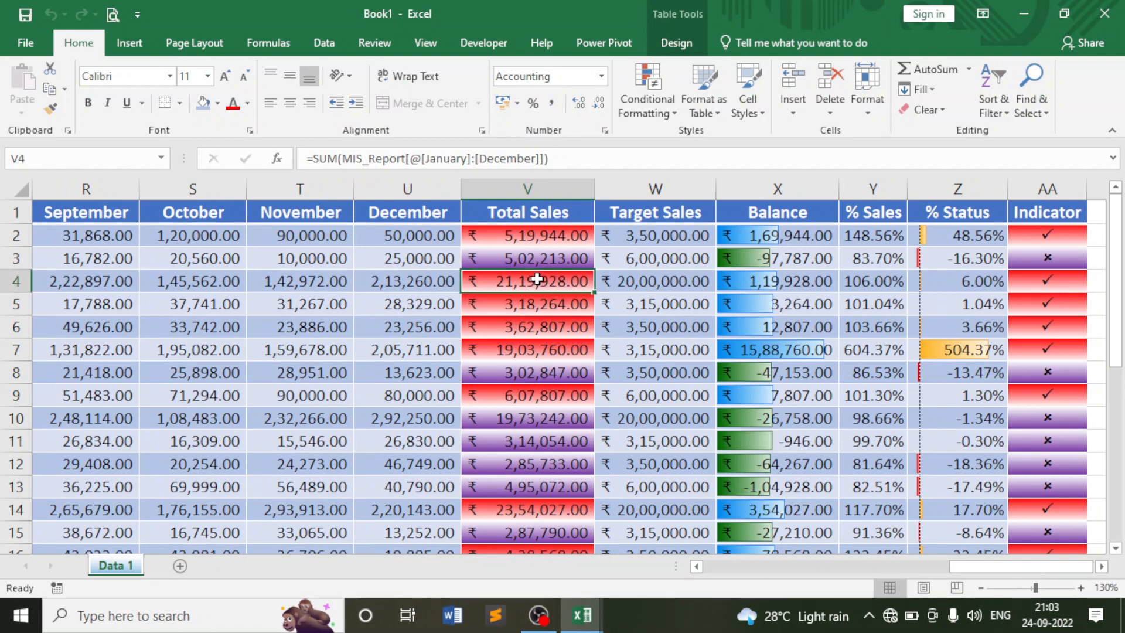
{"action": "left_click", "coordinate": [538, 259]}
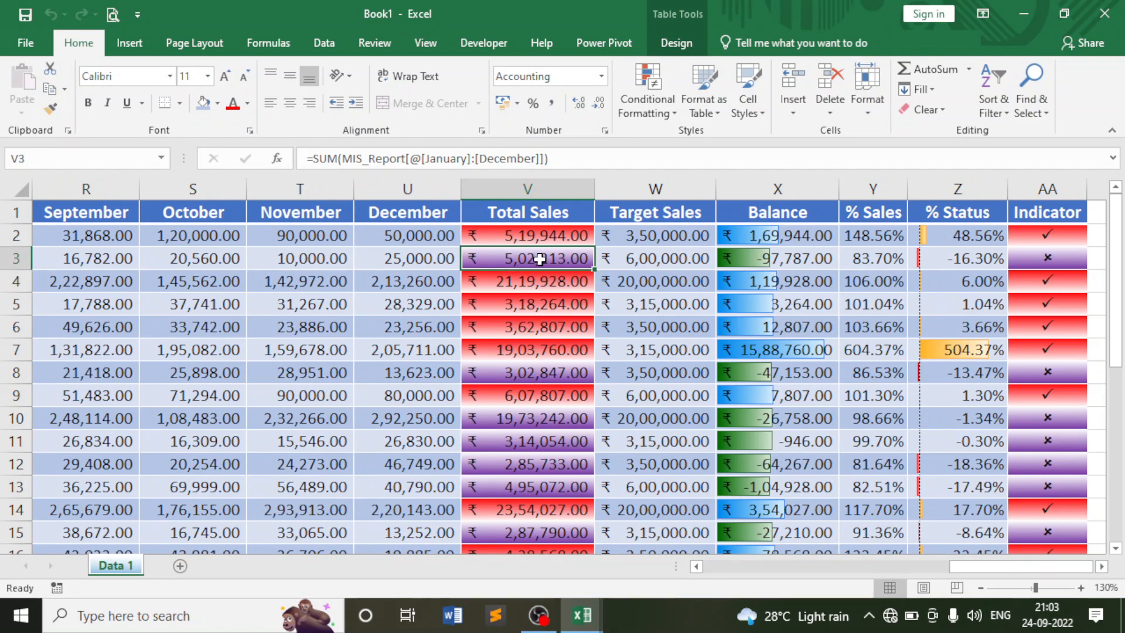
{"action": "left_click", "coordinate": [865, 100]}
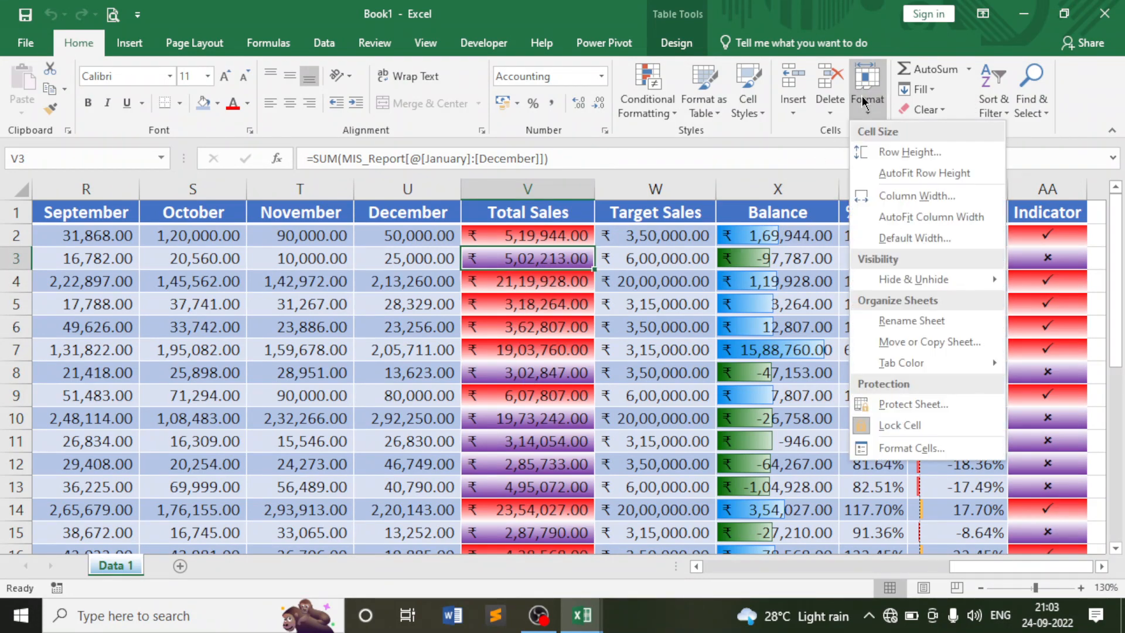
{"action": "left_click", "coordinate": [905, 343]}
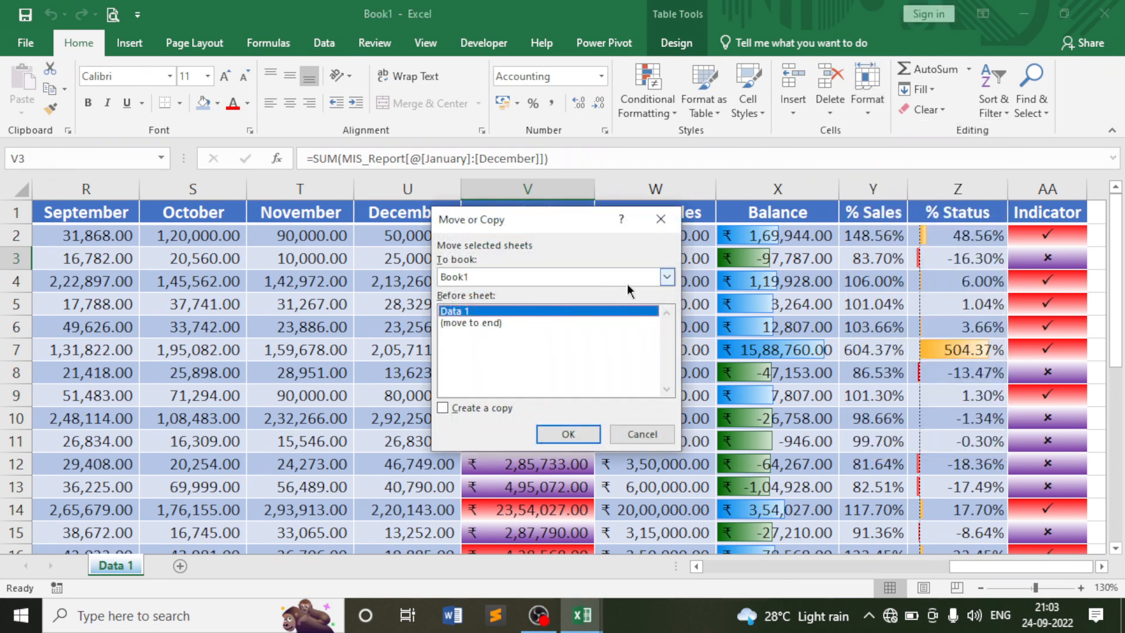
{"action": "left_click", "coordinate": [666, 278]}
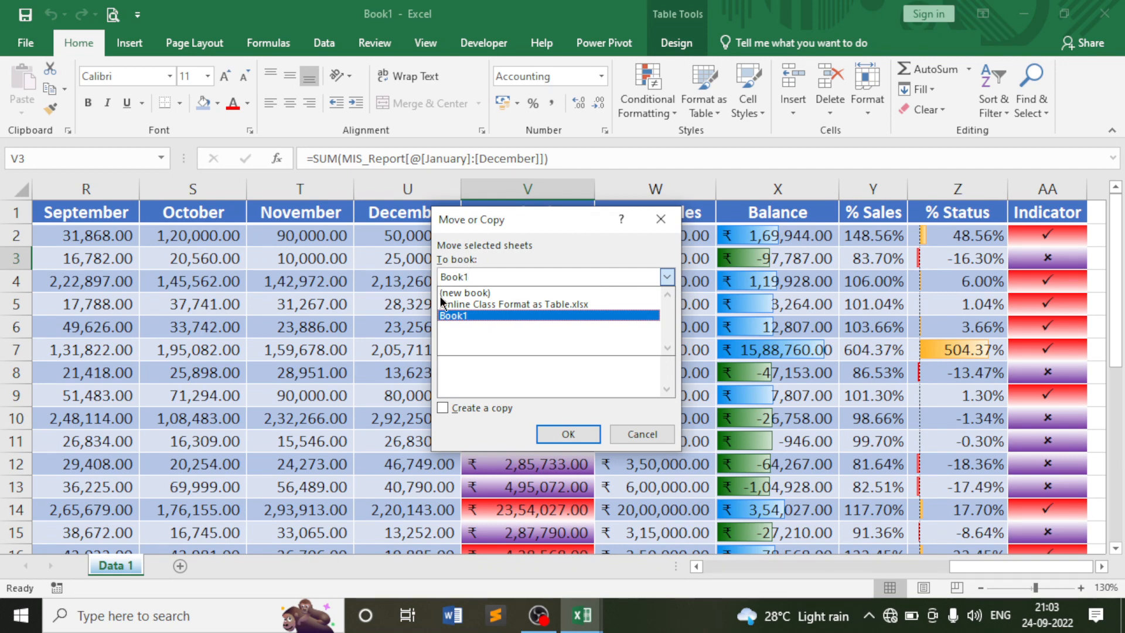
{"action": "left_click", "coordinate": [509, 305]}
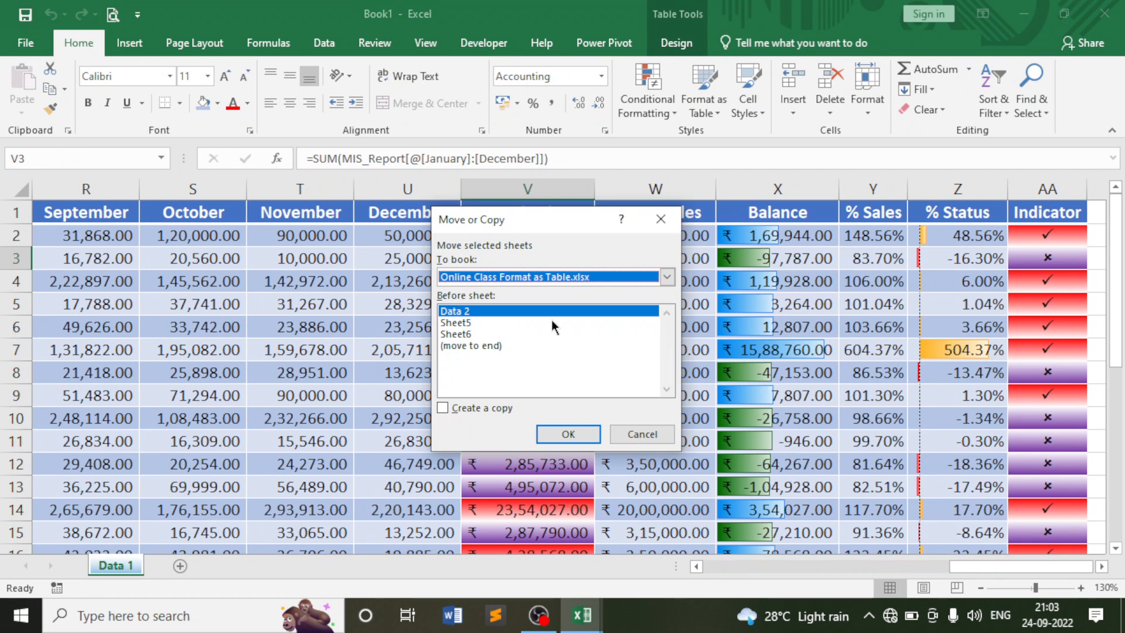
{"action": "left_click", "coordinate": [667, 277]}
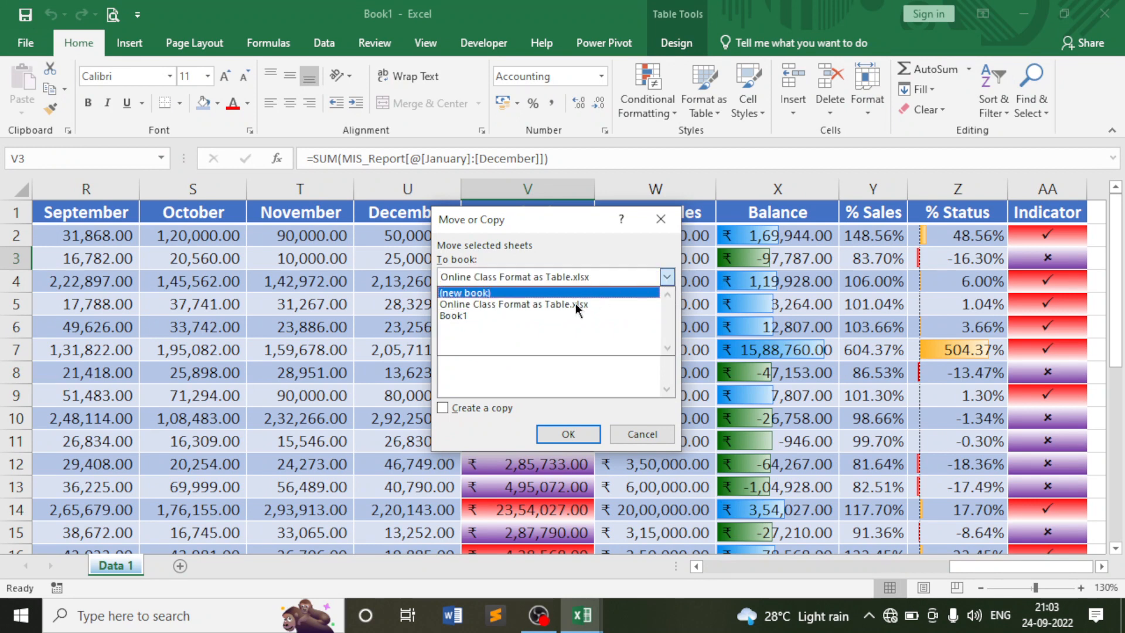
{"action": "left_click", "coordinate": [470, 307]}
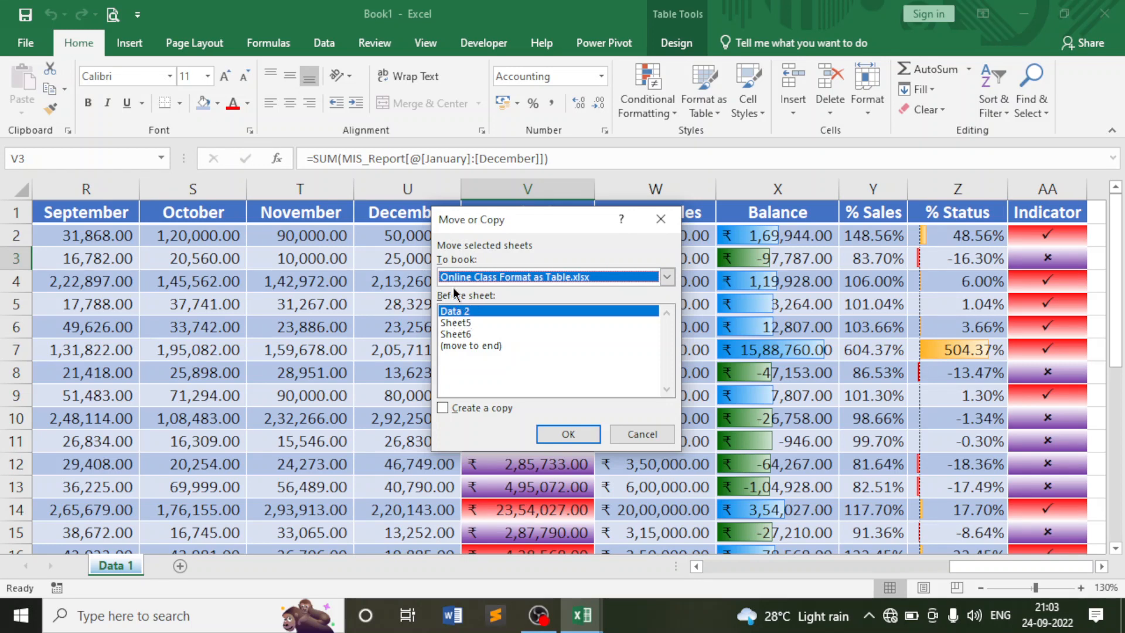
{"action": "left_click", "coordinate": [460, 323]}
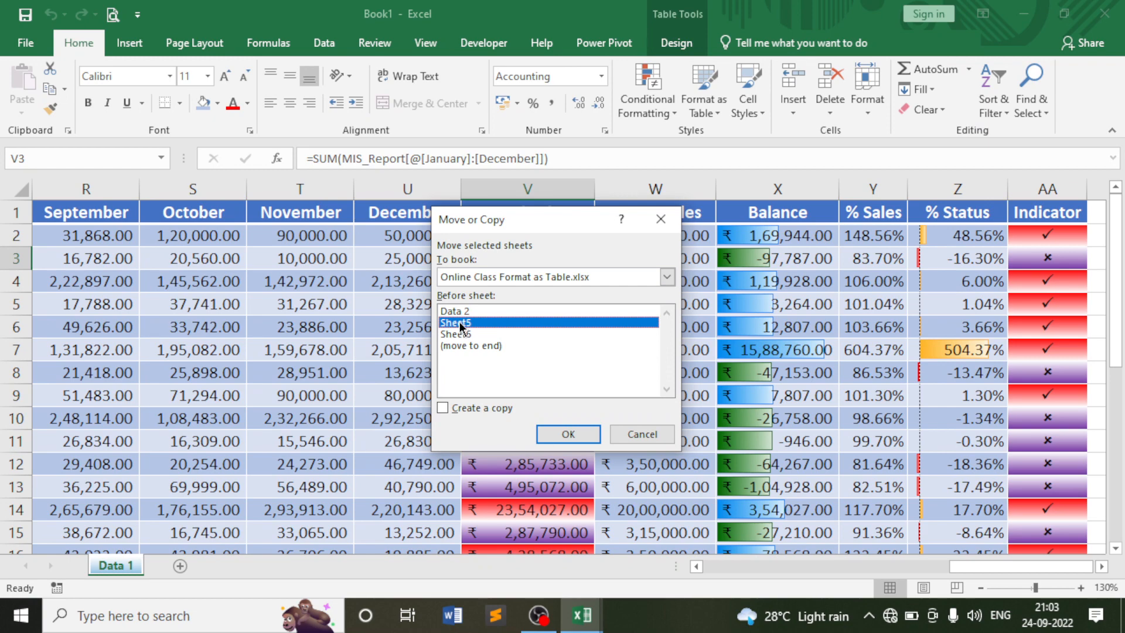
{"action": "left_click", "coordinate": [462, 312]}
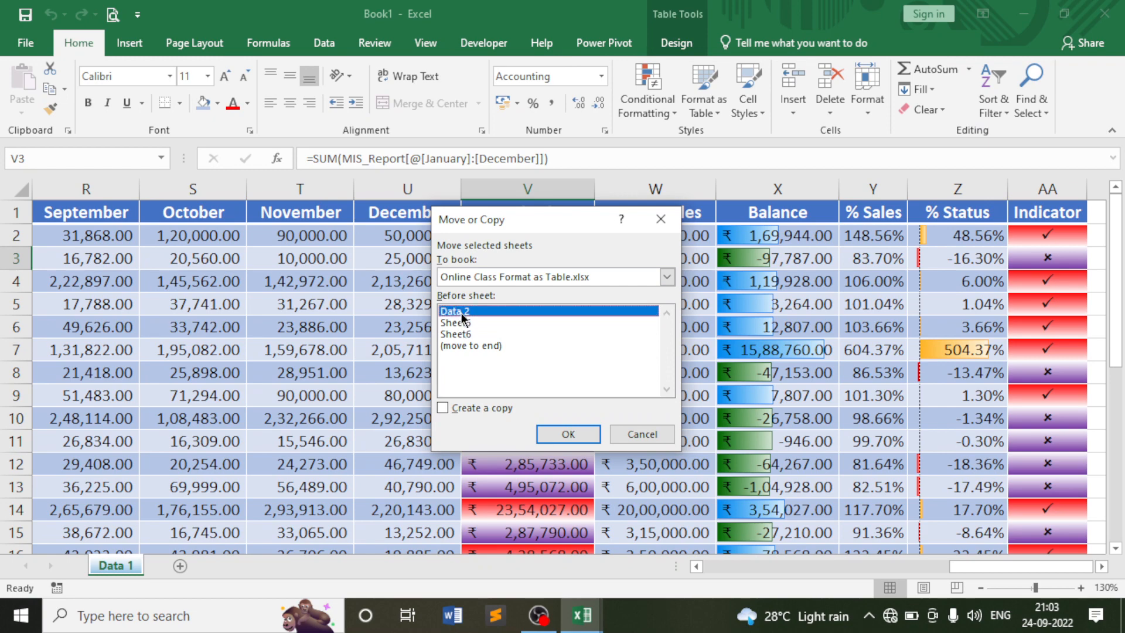
{"action": "left_click", "coordinate": [583, 434]}
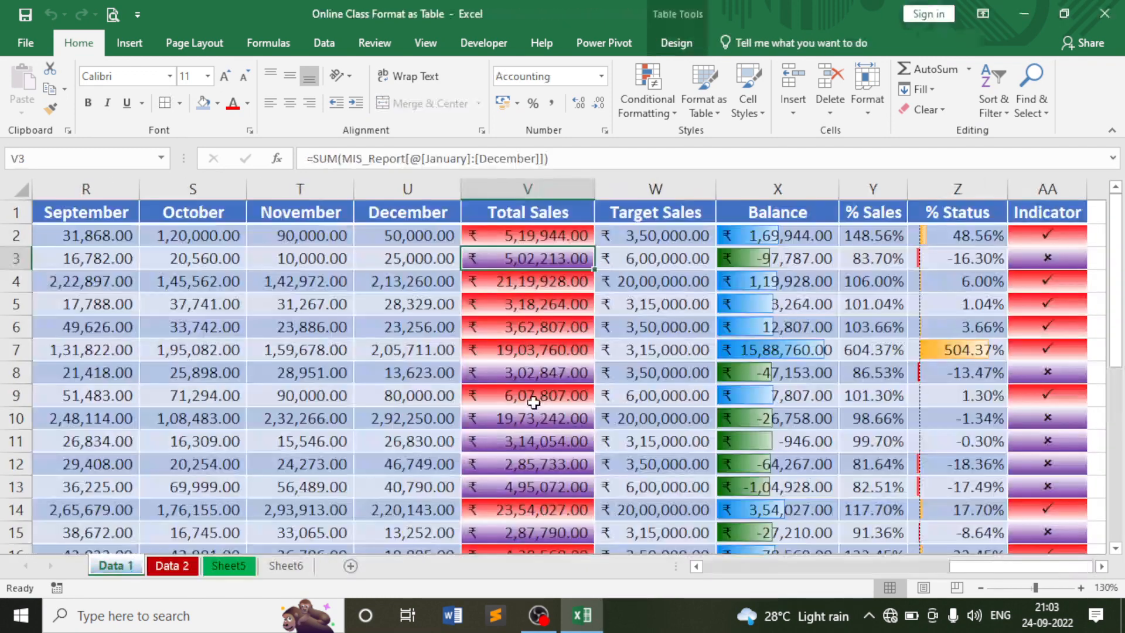
Inspect Data 1's December and October sales plus the Balance (X3) and Target Sales (W5) formulas.
{"action": "left_click", "coordinate": [426, 359]}
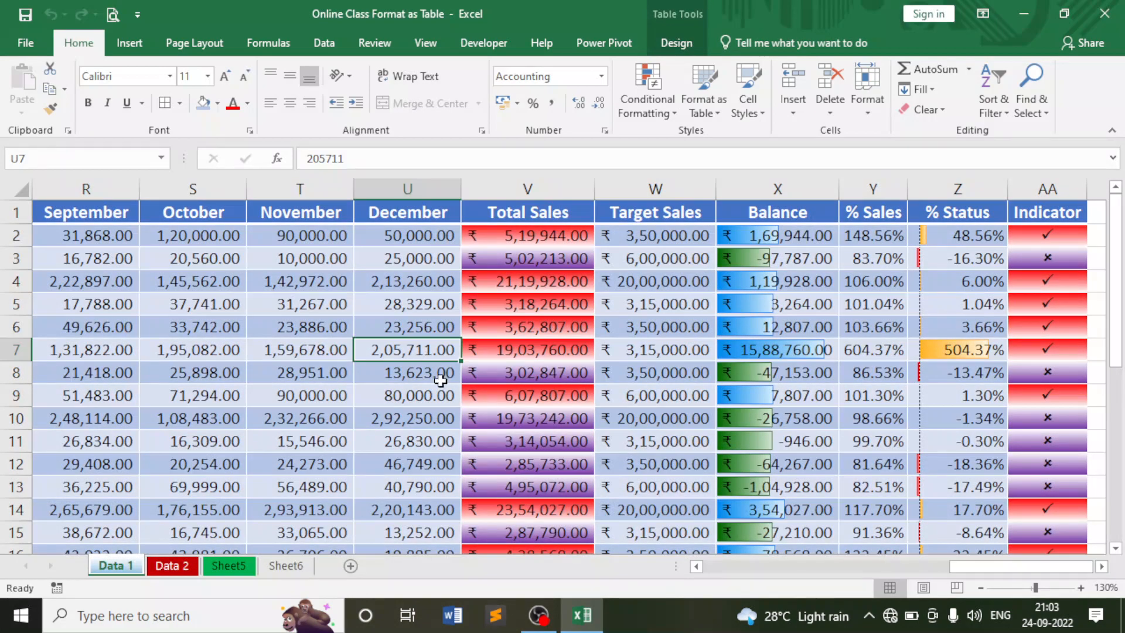
{"action": "mouse_move", "coordinate": [593, 621]}
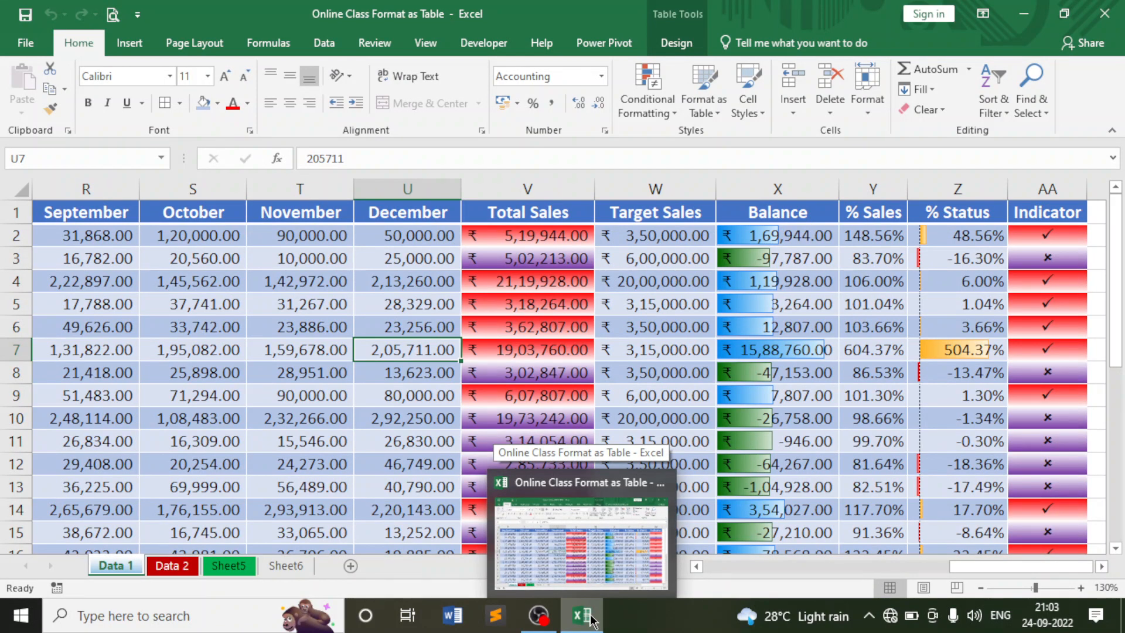
{"action": "left_click", "coordinate": [387, 443]}
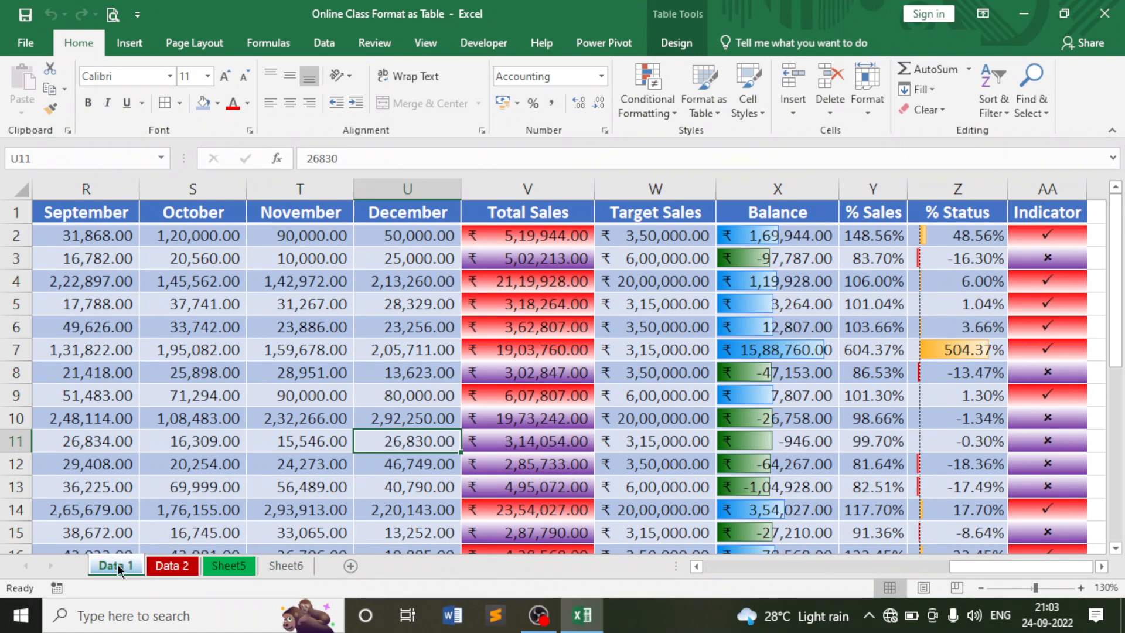
{"action": "left_click", "coordinate": [178, 567]}
{"action": "left_click", "coordinate": [139, 568]}
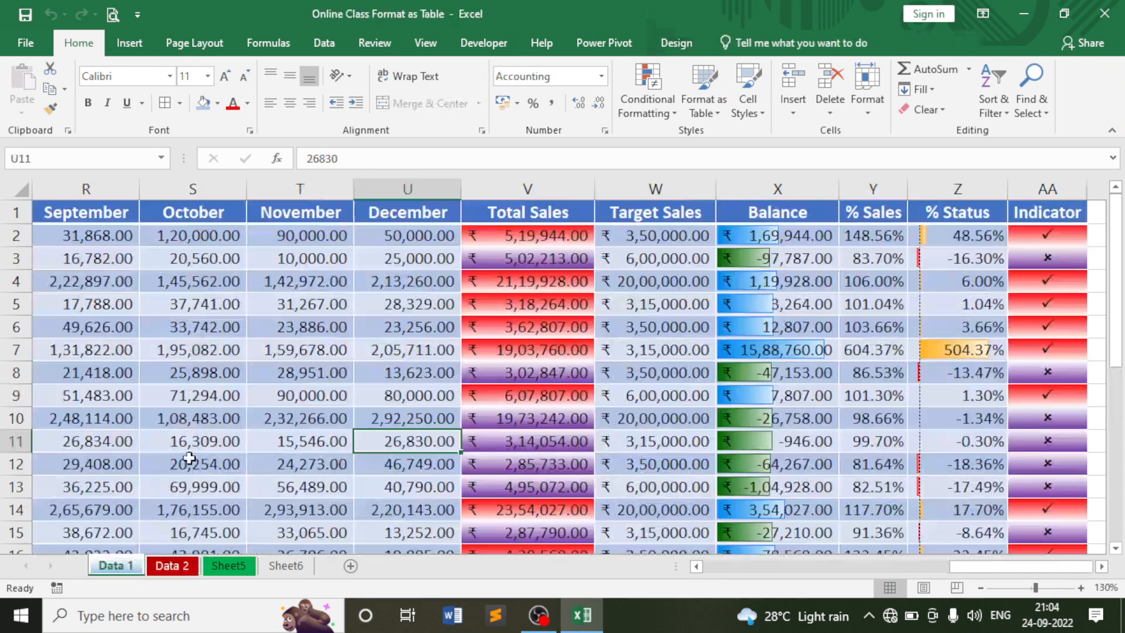
{"action": "left_click", "coordinate": [211, 410]}
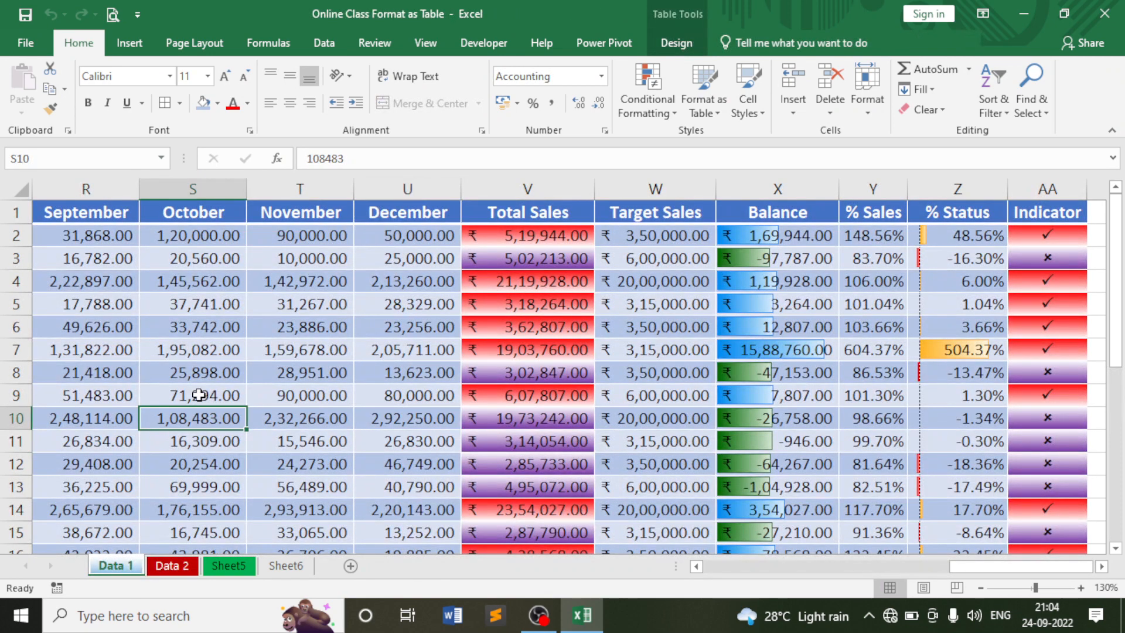
{"action": "left_click", "coordinate": [824, 259]}
{"action": "left_click", "coordinate": [869, 103]}
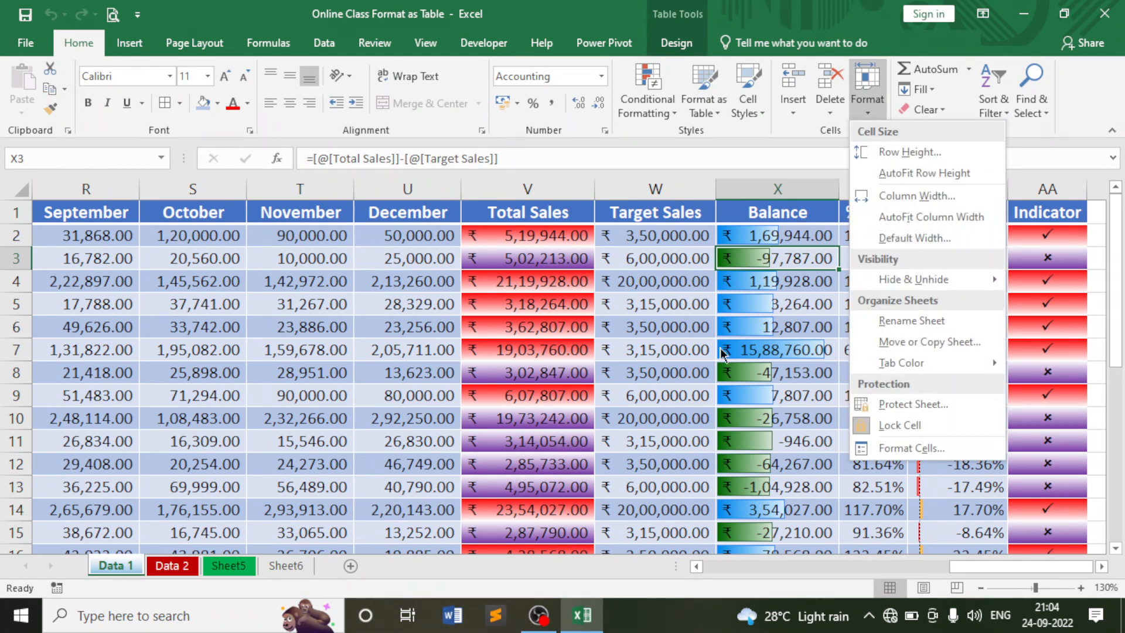
{"action": "left_click", "coordinate": [649, 298]}
{"action": "left_click", "coordinate": [639, 311]}
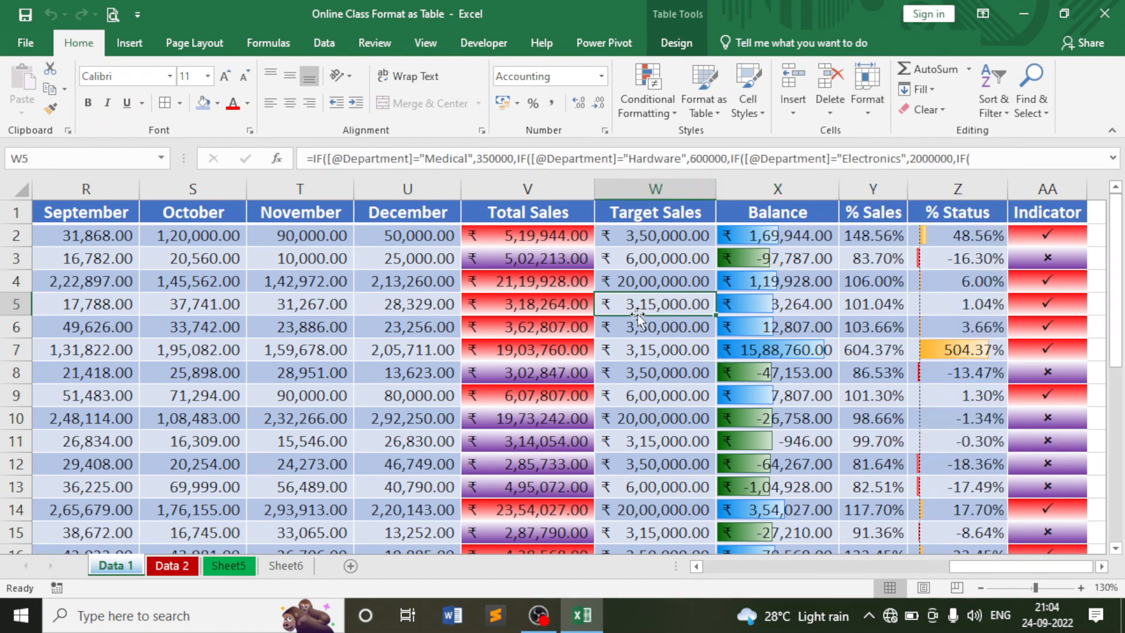
On Data 2, check the Data 4 values 589 and 352, then bring up Move or Copy Sheet.
{"action": "left_click", "coordinate": [186, 568]}
{"action": "left_click", "coordinate": [334, 395]}
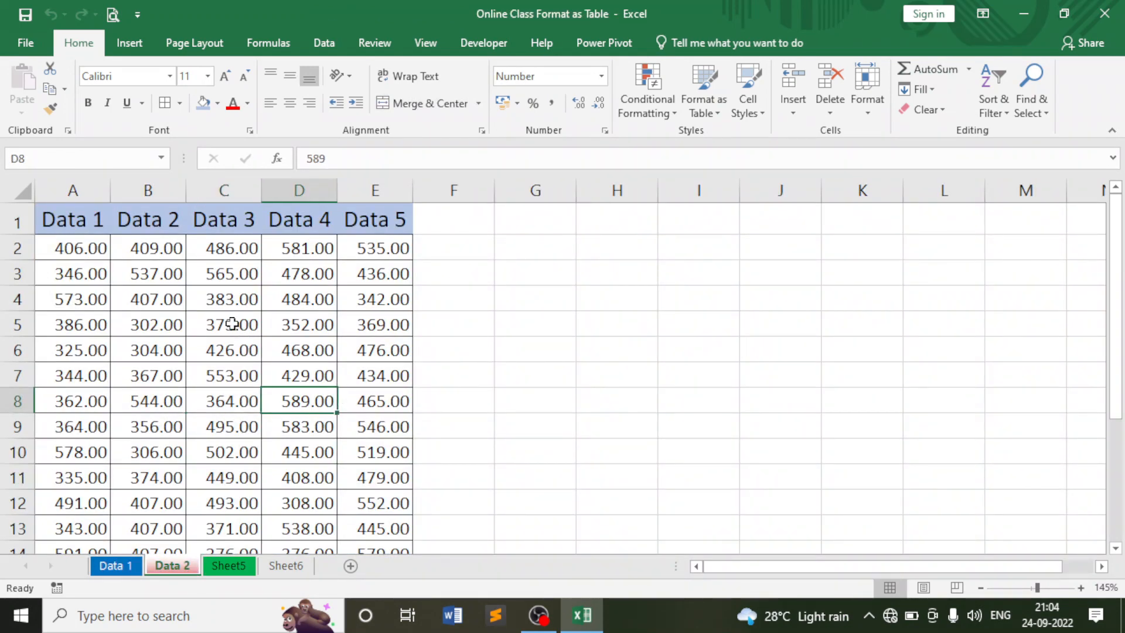
{"action": "left_click", "coordinate": [296, 251]}
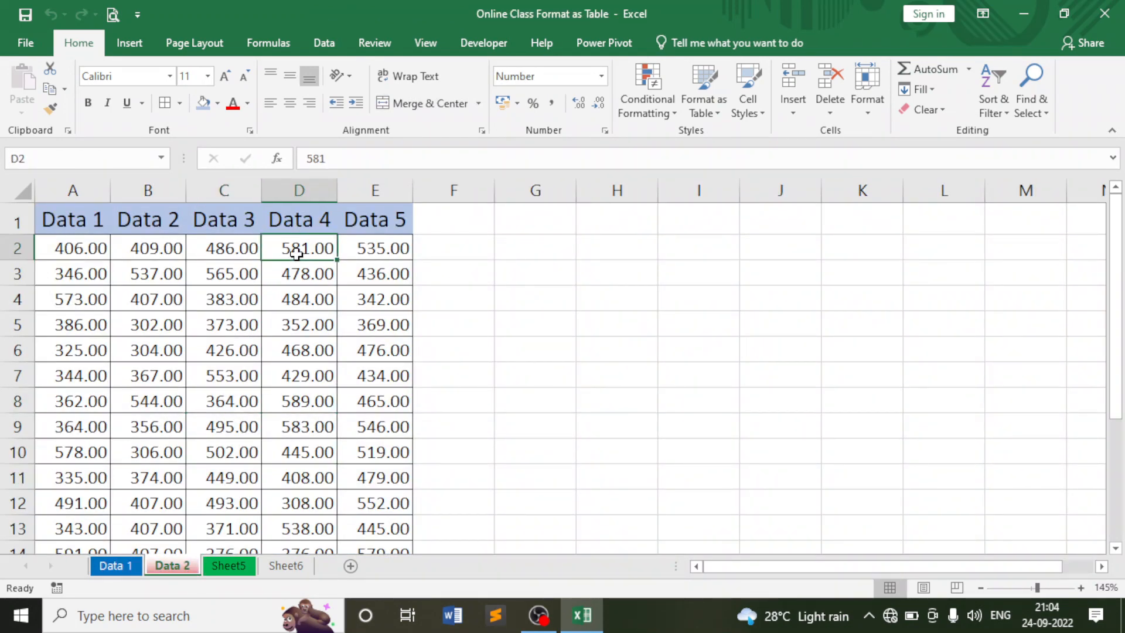
{"action": "left_click", "coordinate": [287, 333]}
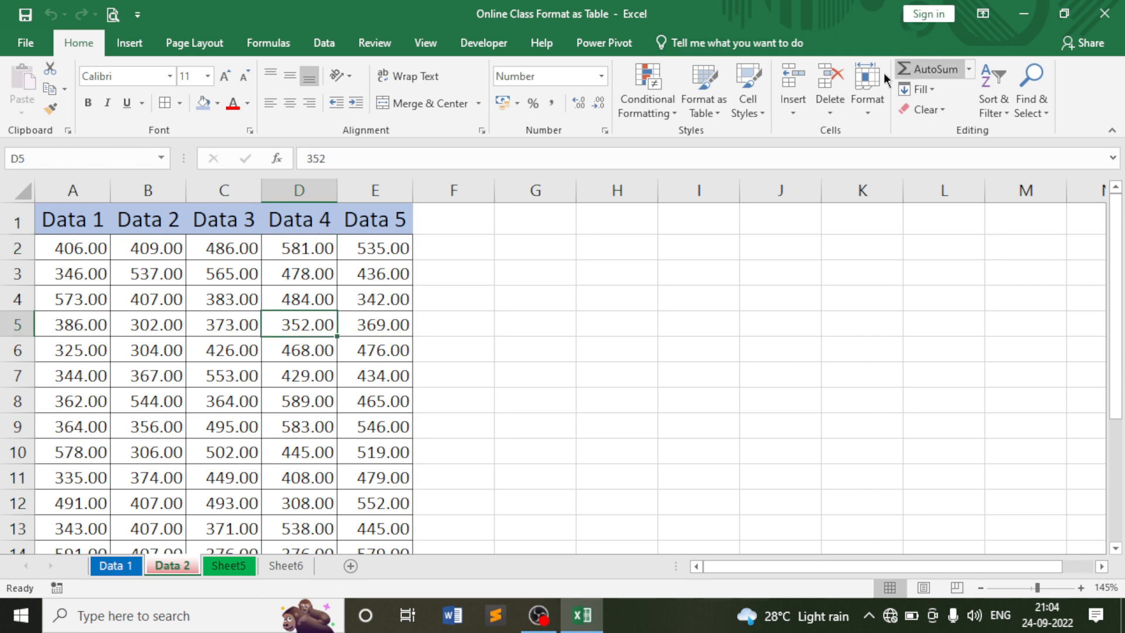
{"action": "left_click", "coordinate": [867, 88]}
{"action": "left_click", "coordinate": [899, 341]}
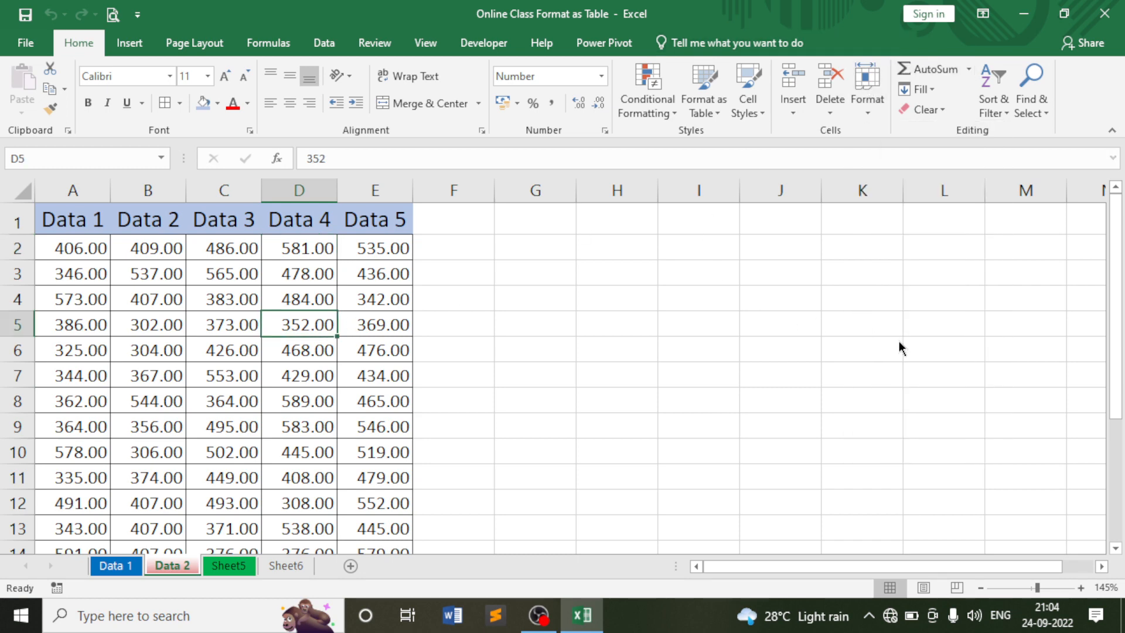
Copy the Data 2 sheet to '(new book)' with Create a copy ticked.
{"action": "left_click_drag", "start_coordinate": [578, 221], "coordinate": [765, 226]}
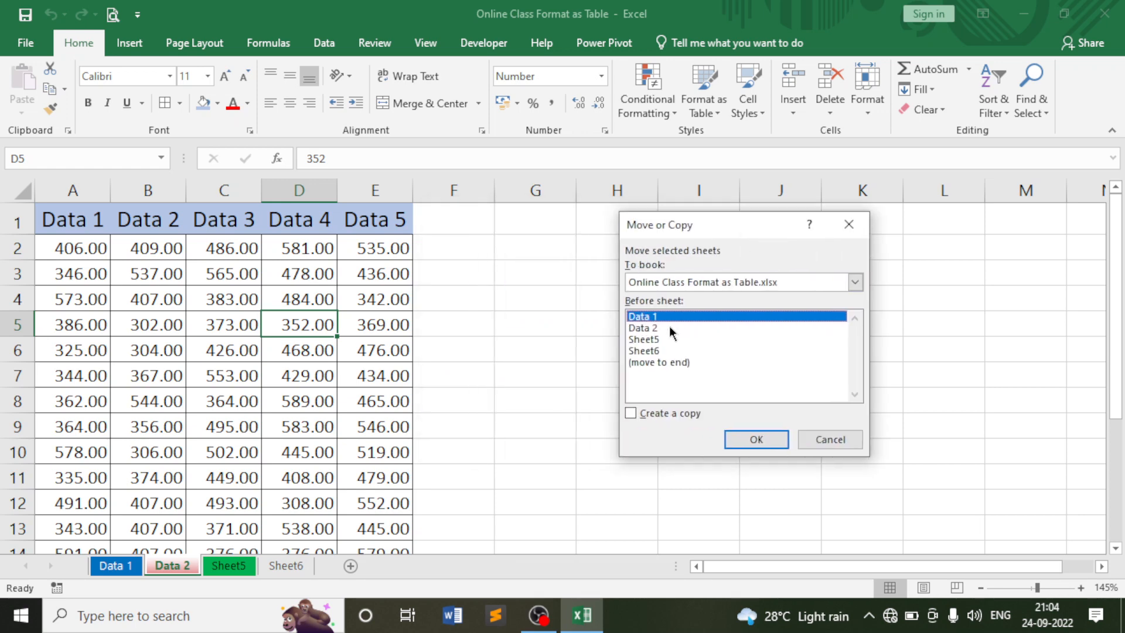
{"action": "left_click", "coordinate": [851, 283]}
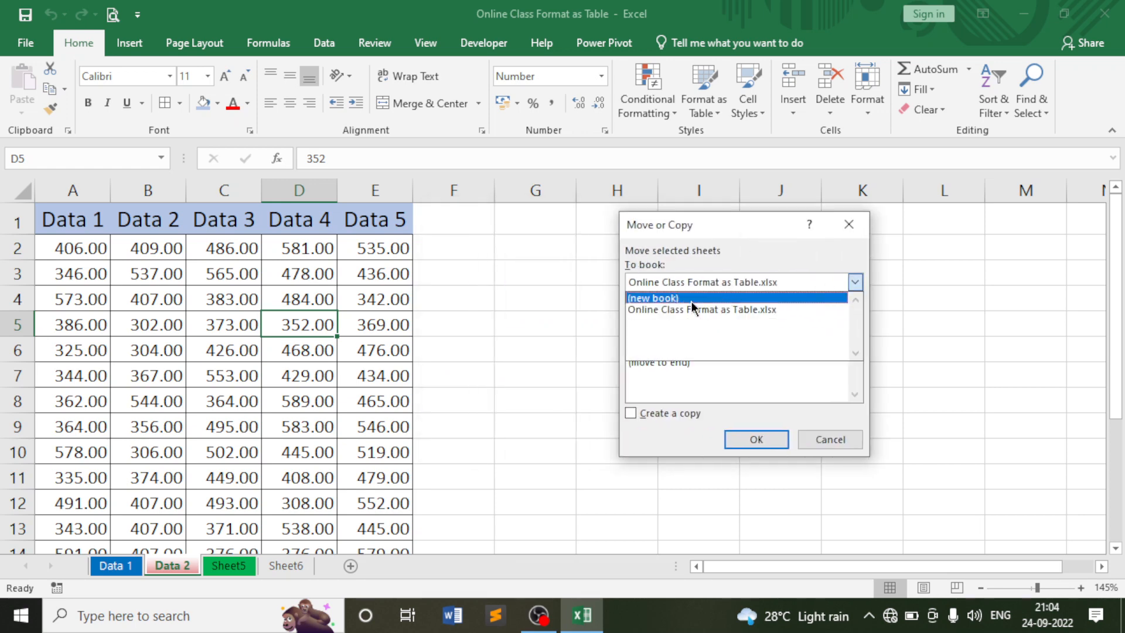
{"action": "left_click", "coordinate": [674, 299]}
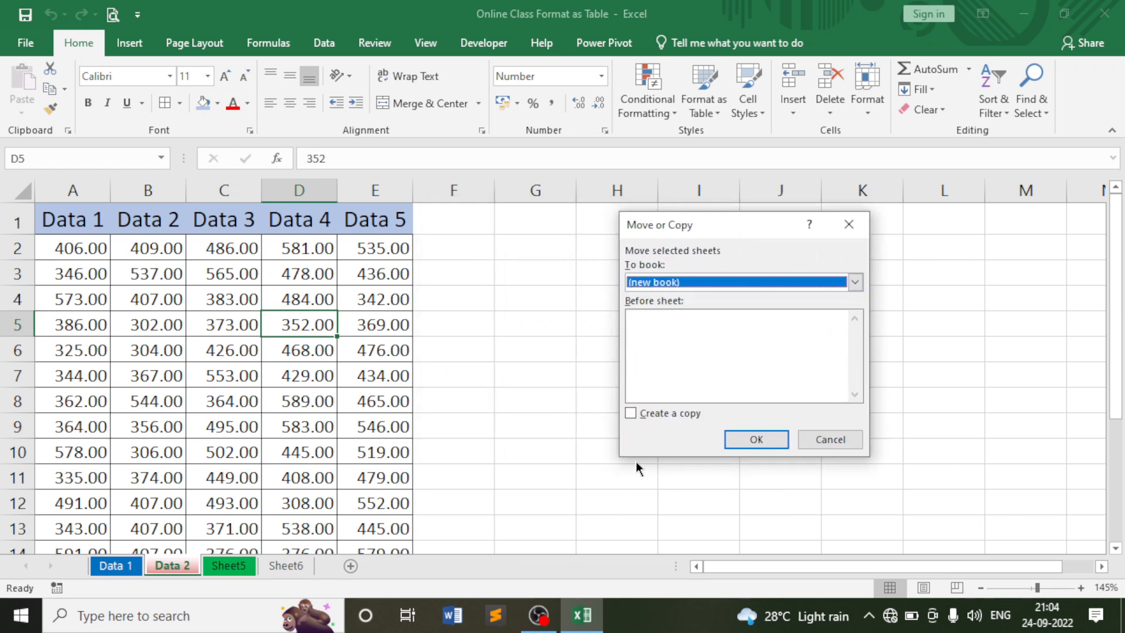
{"action": "left_click", "coordinate": [625, 416]}
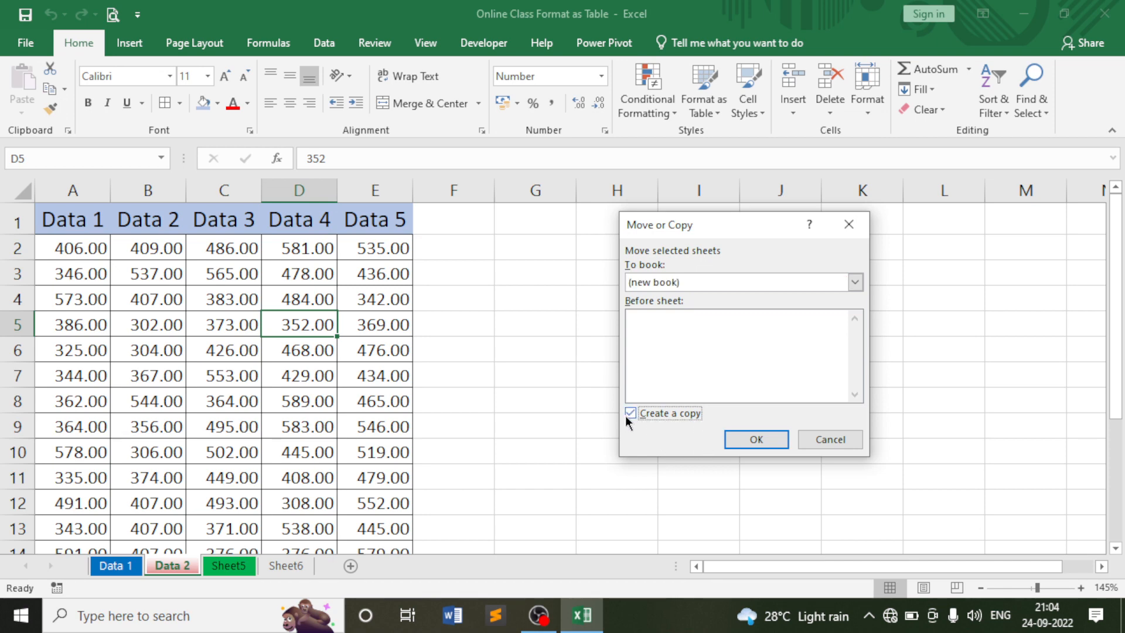
{"action": "left_click", "coordinate": [745, 442]}
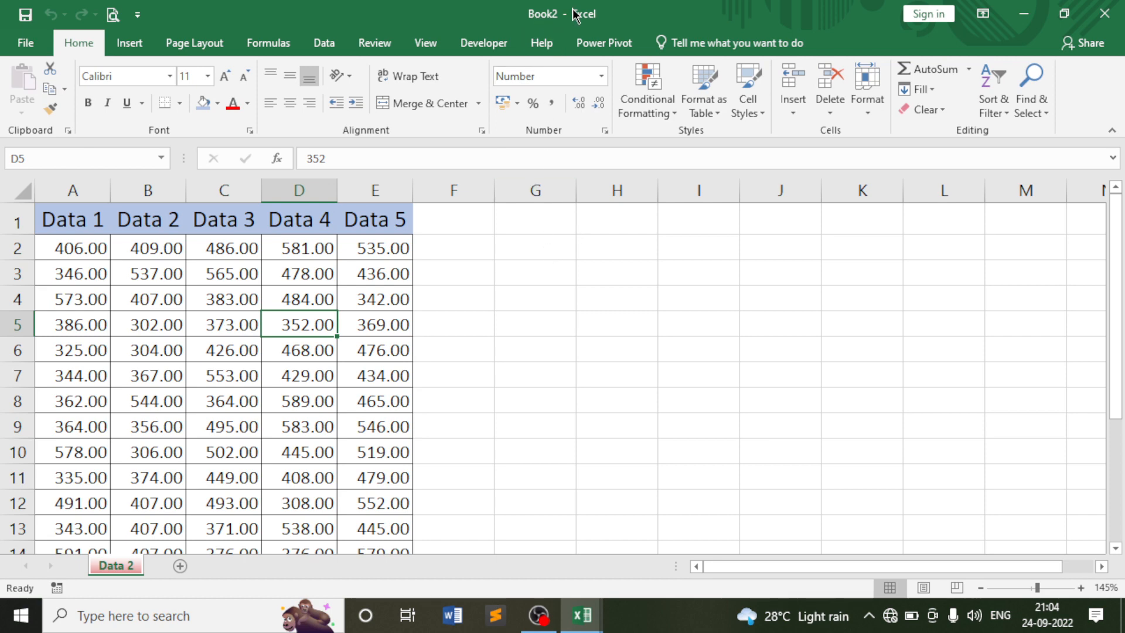
Compare the copied sheet with the original workbook's Data 2 and Data 1 sheets.
{"action": "left_click", "coordinate": [224, 274]}
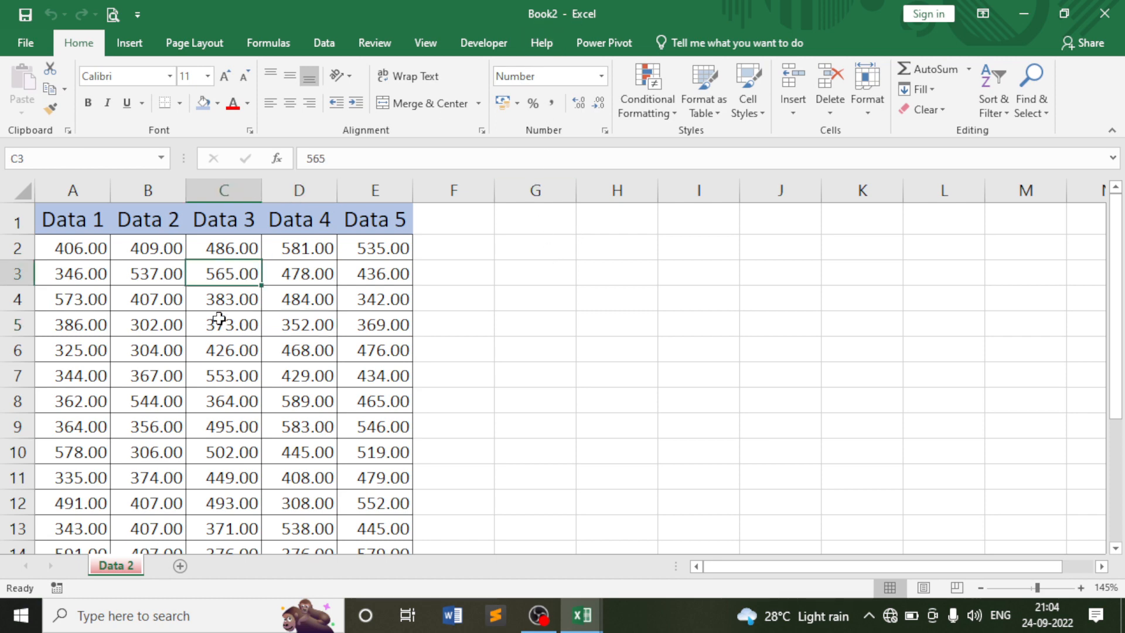
{"action": "mouse_move", "coordinate": [579, 625]}
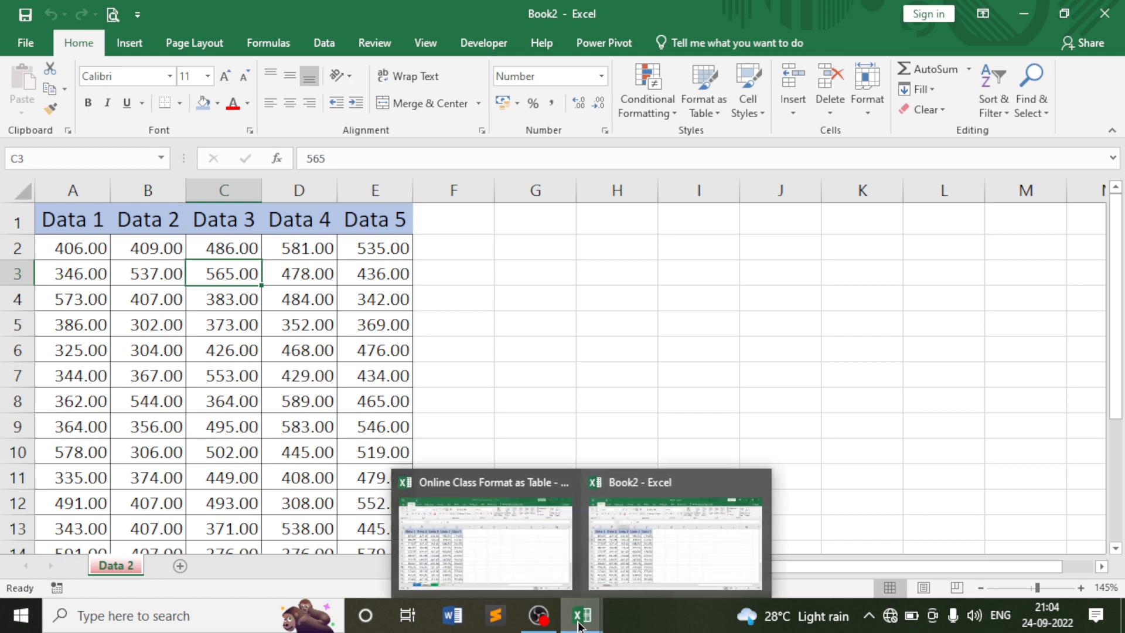
{"action": "left_click", "coordinate": [527, 557]}
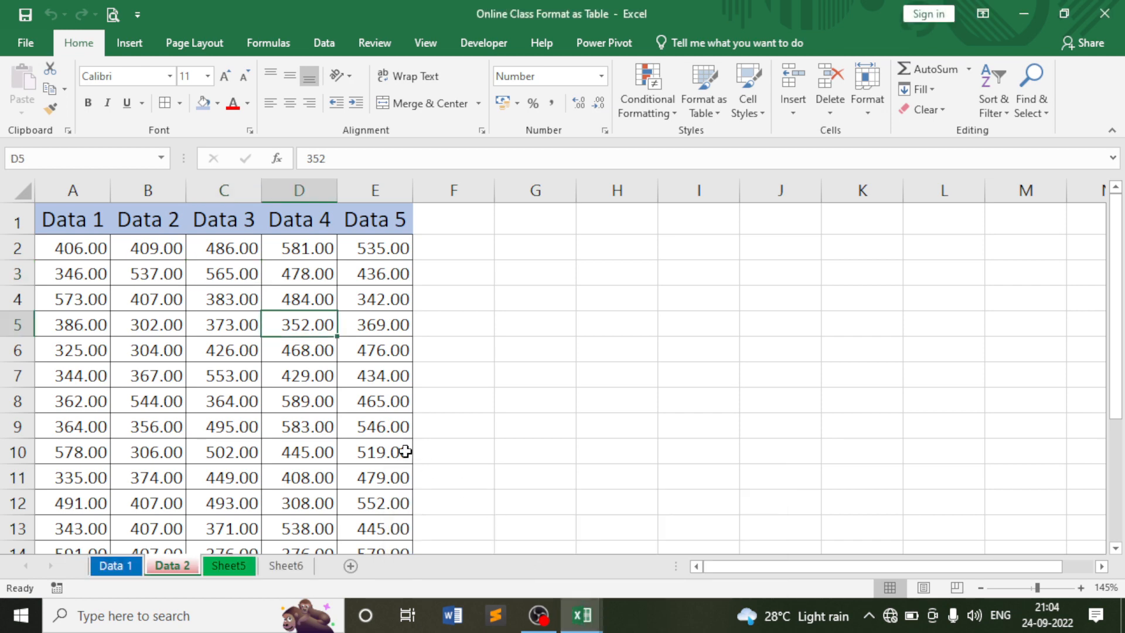
{"action": "left_click", "coordinate": [216, 323]}
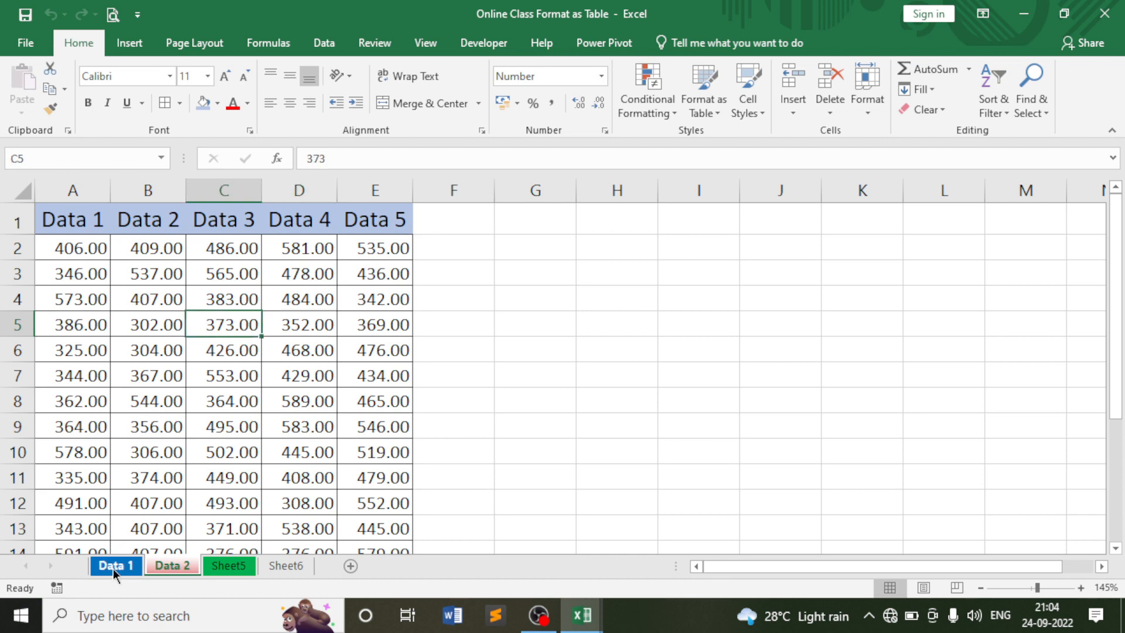
{"action": "left_click", "coordinate": [171, 565]}
{"action": "left_click", "coordinate": [226, 393]}
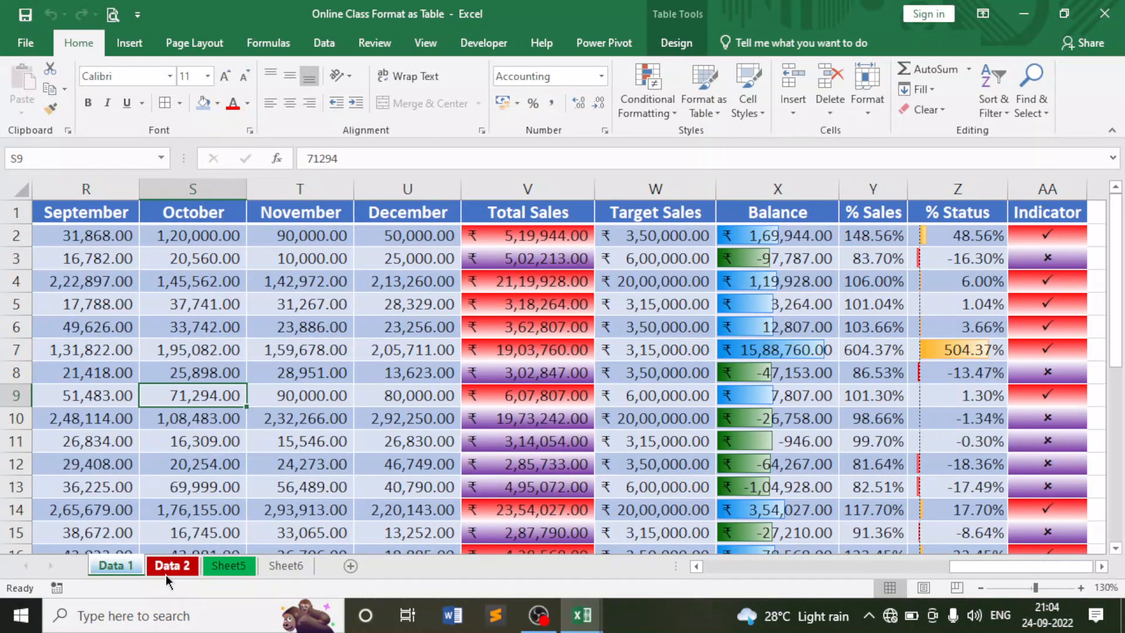
{"action": "key", "text": "ctrl+Page_Up"}
{"action": "left_click", "coordinate": [327, 427]}
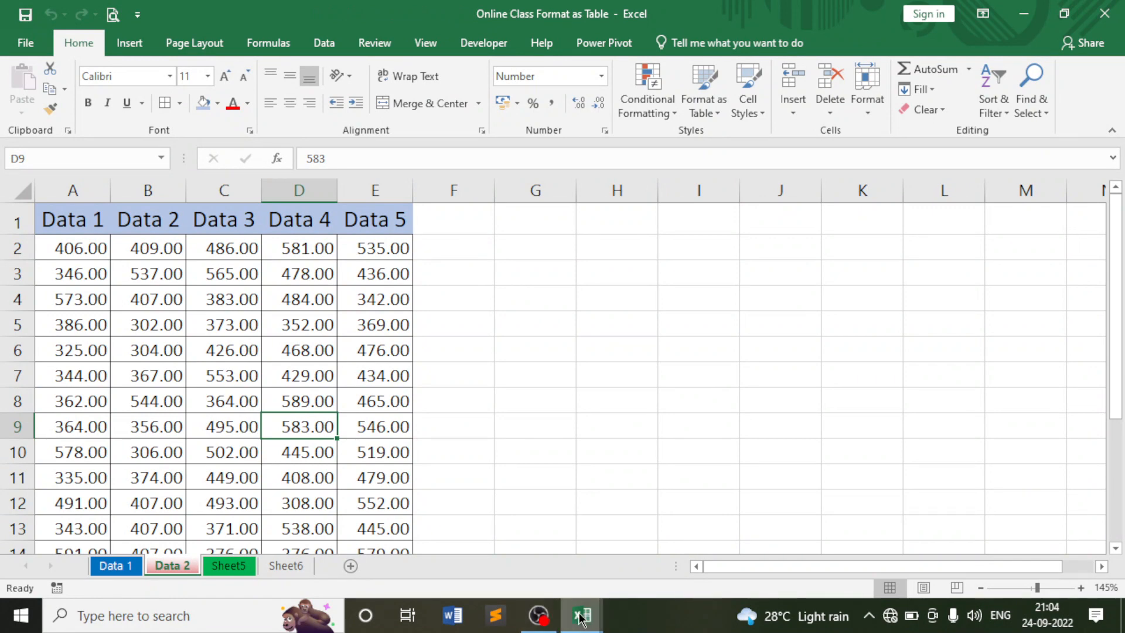
Close the Book2 copy without saving and return to the original workbook.
{"action": "mouse_move", "coordinate": [582, 616]}
{"action": "left_click", "coordinate": [663, 539]}
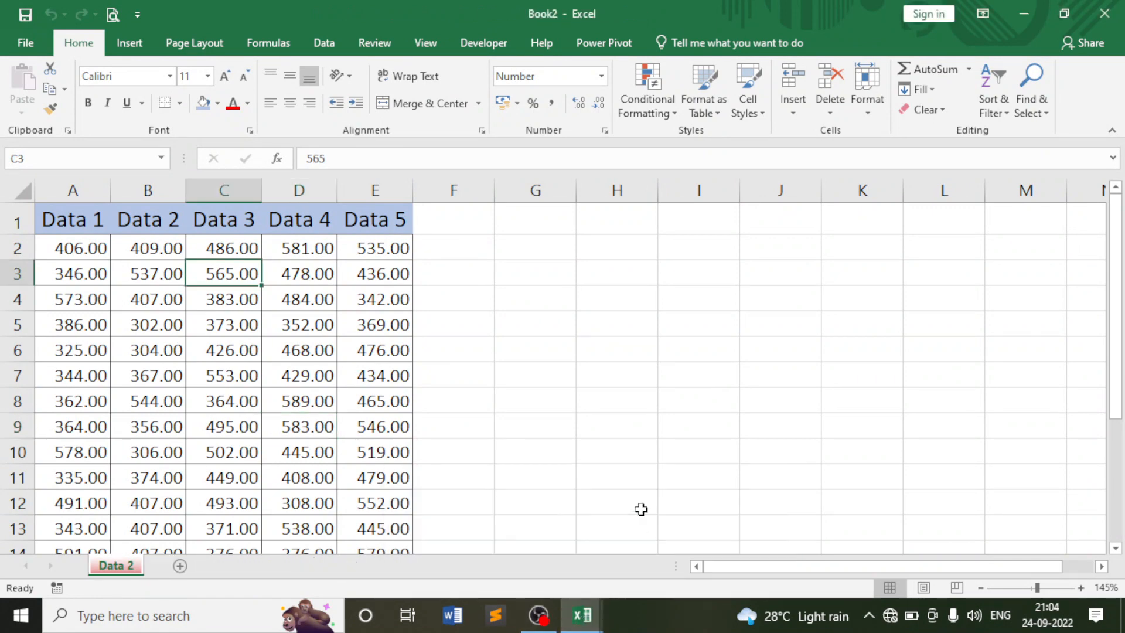
{"action": "left_click", "coordinate": [352, 326]}
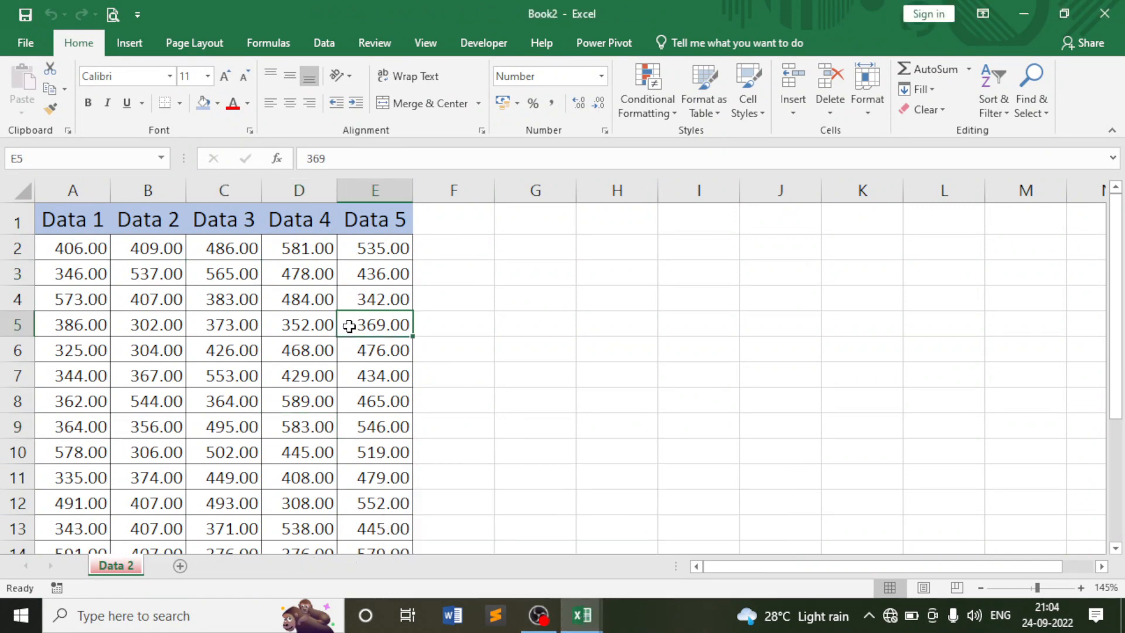
{"action": "left_click", "coordinate": [1105, 13]}
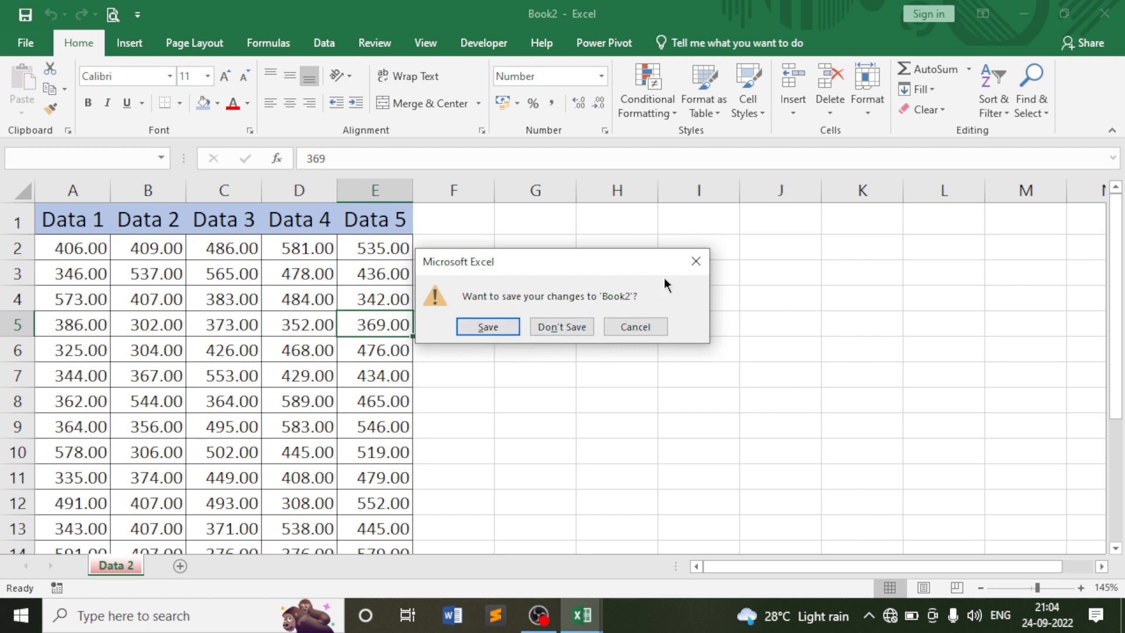
{"action": "left_click", "coordinate": [546, 329]}
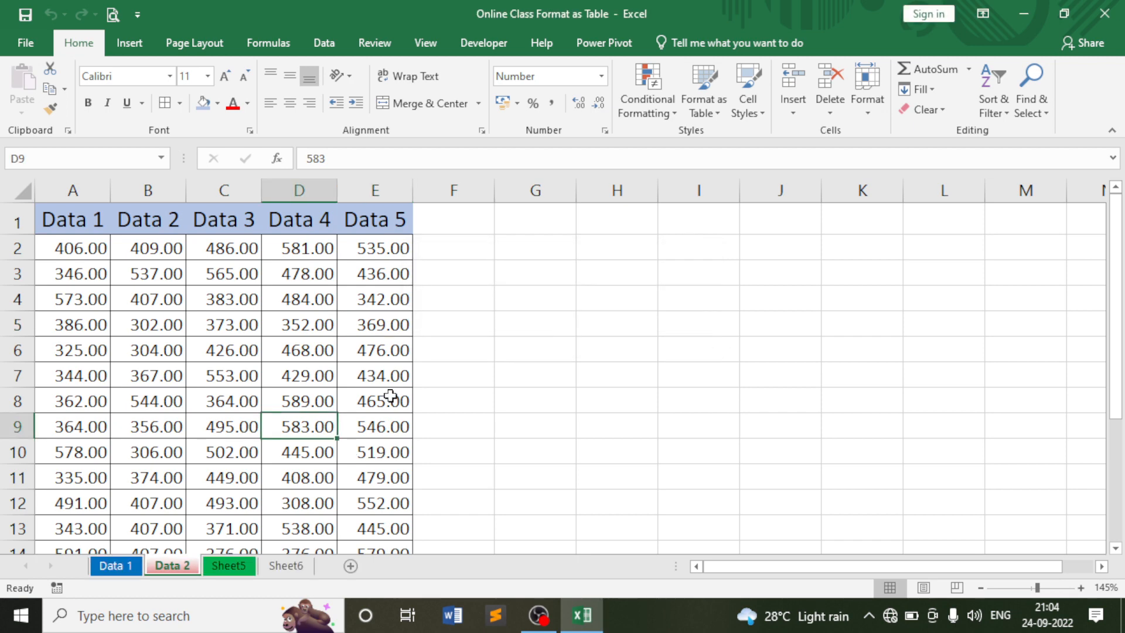
{"action": "left_click", "coordinate": [391, 395]}
{"action": "left_click", "coordinate": [867, 111]}
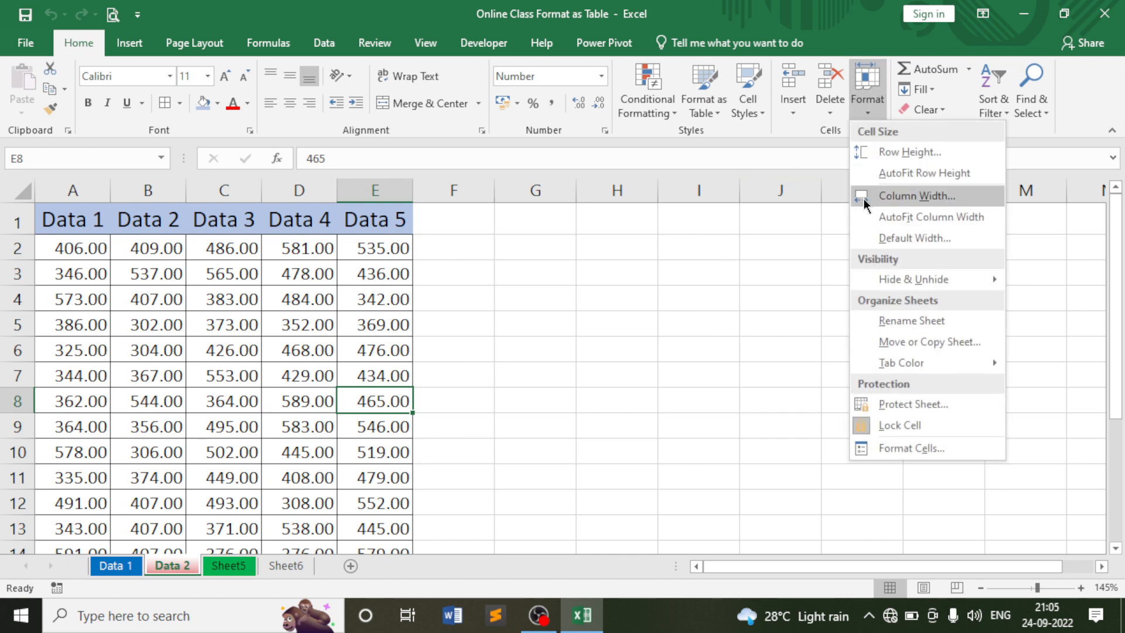
{"action": "mouse_move", "coordinate": [903, 366]}
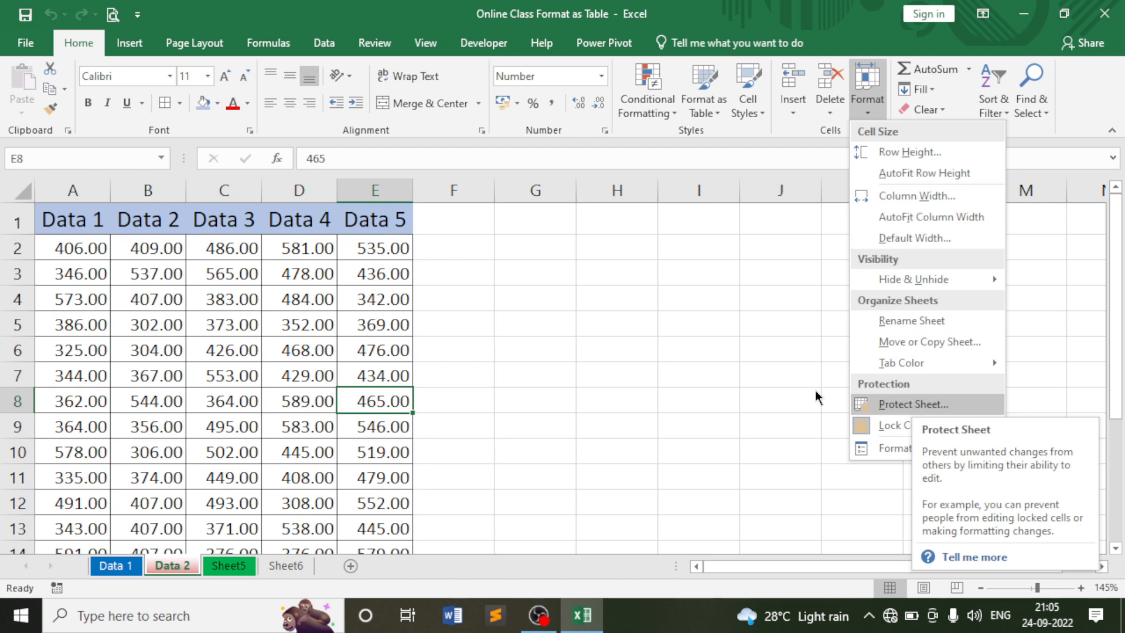
{"action": "left_click", "coordinate": [621, 296]}
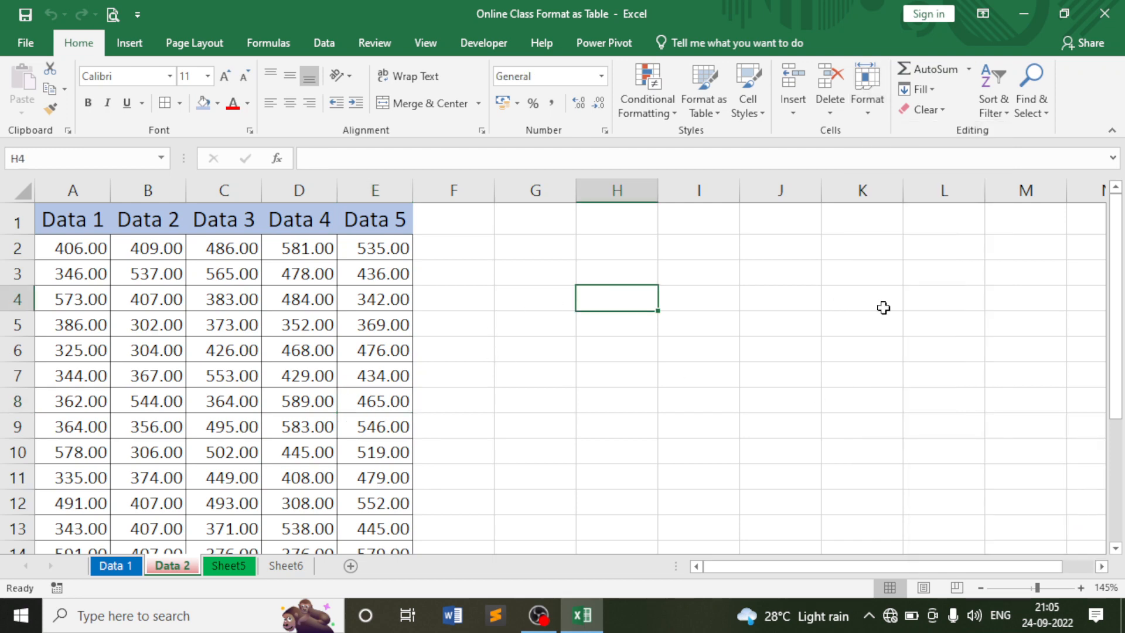
Enter test text 'GFA' in H4, then undo it with Ctrl+Z.
{"action": "type", "text": "GFA"}
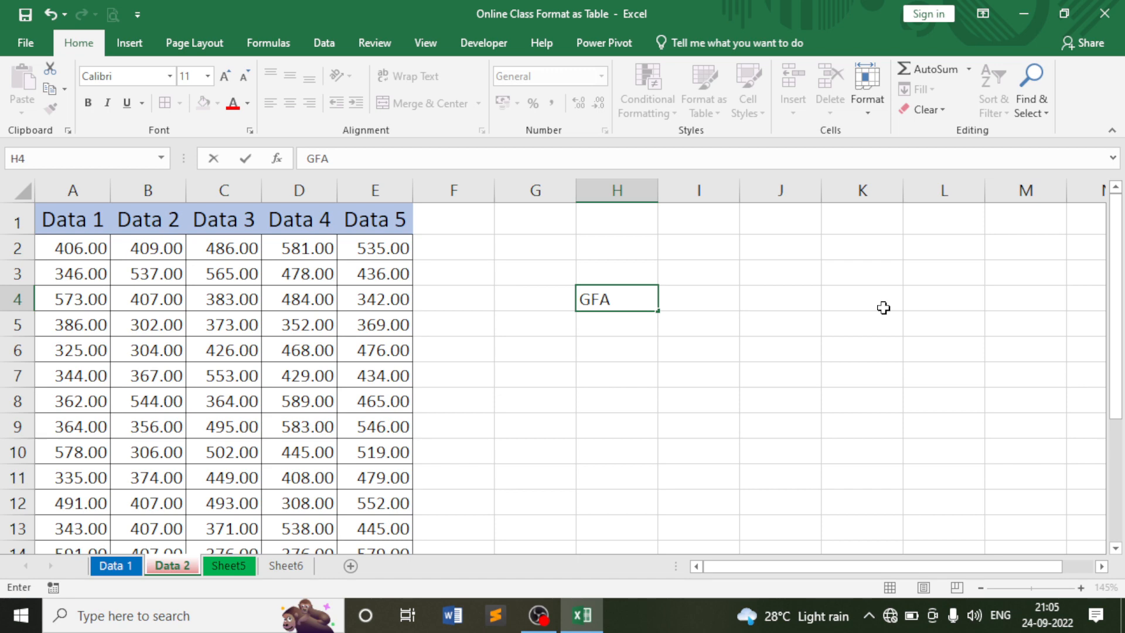
{"action": "key", "text": "Return"}
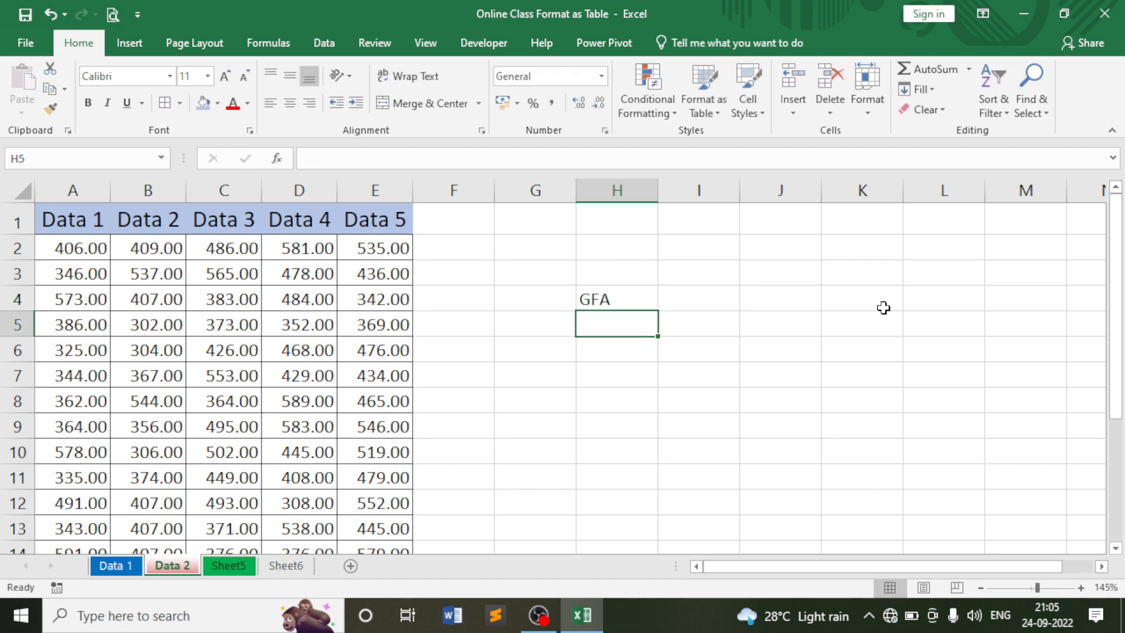
{"action": "key", "text": "ctrl+z"}
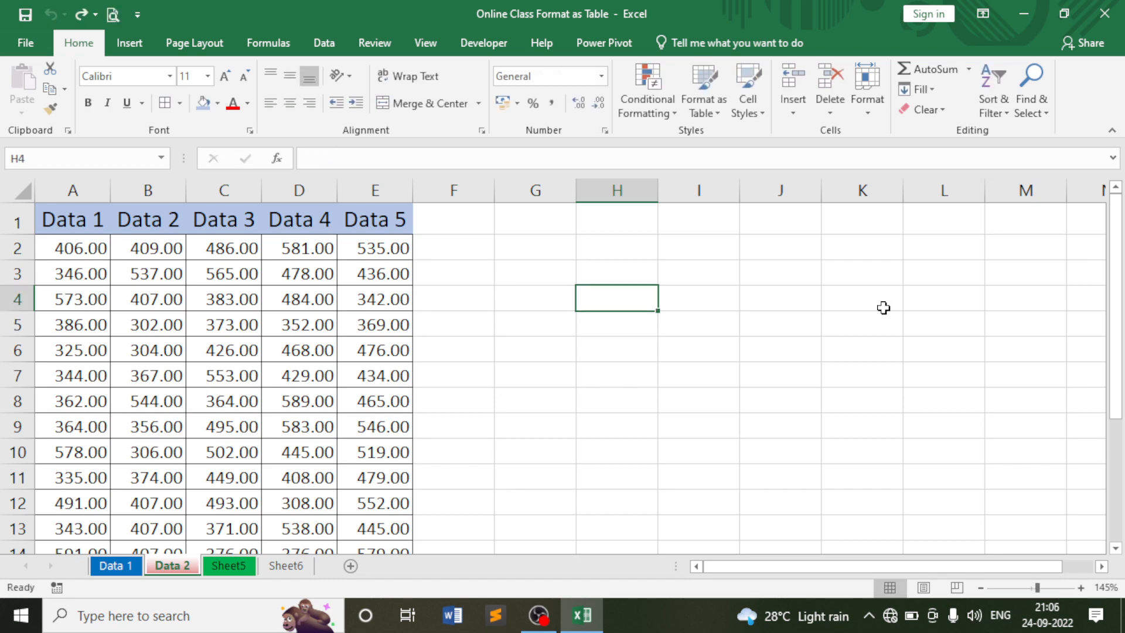
Select cells H2, D2, A2, I4, J3, J5, B6 and H4 around the Data 2 table.
{"action": "left_click", "coordinate": [599, 243]}
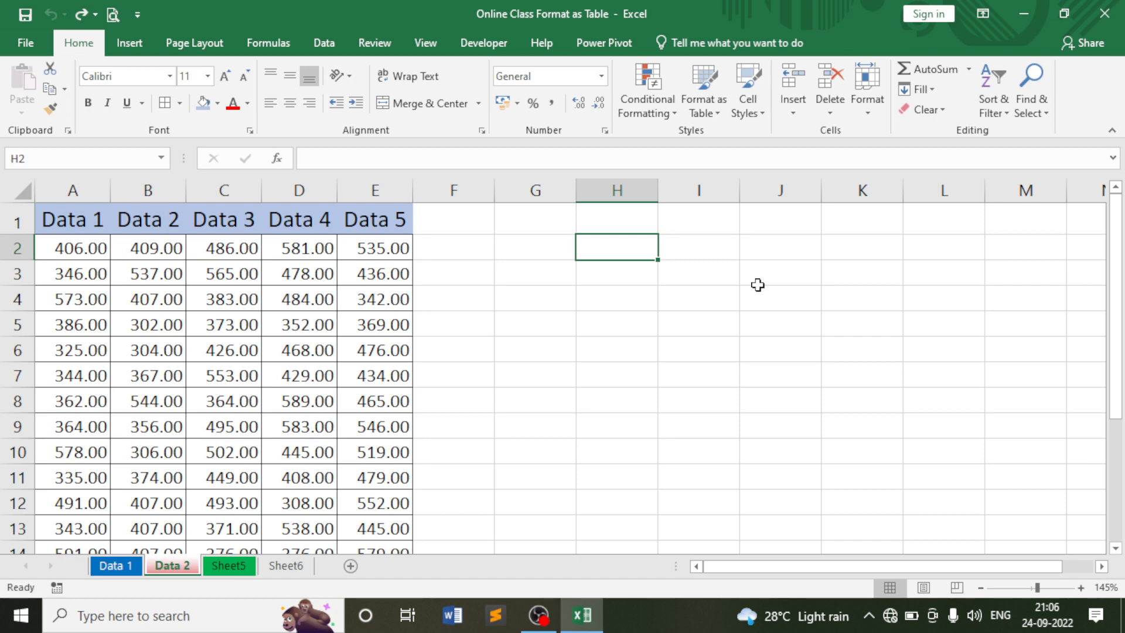
{"action": "left_click", "coordinate": [328, 256]}
{"action": "key", "text": "Left"}
{"action": "key", "text": "Left"}
{"action": "key", "text": "Left"}
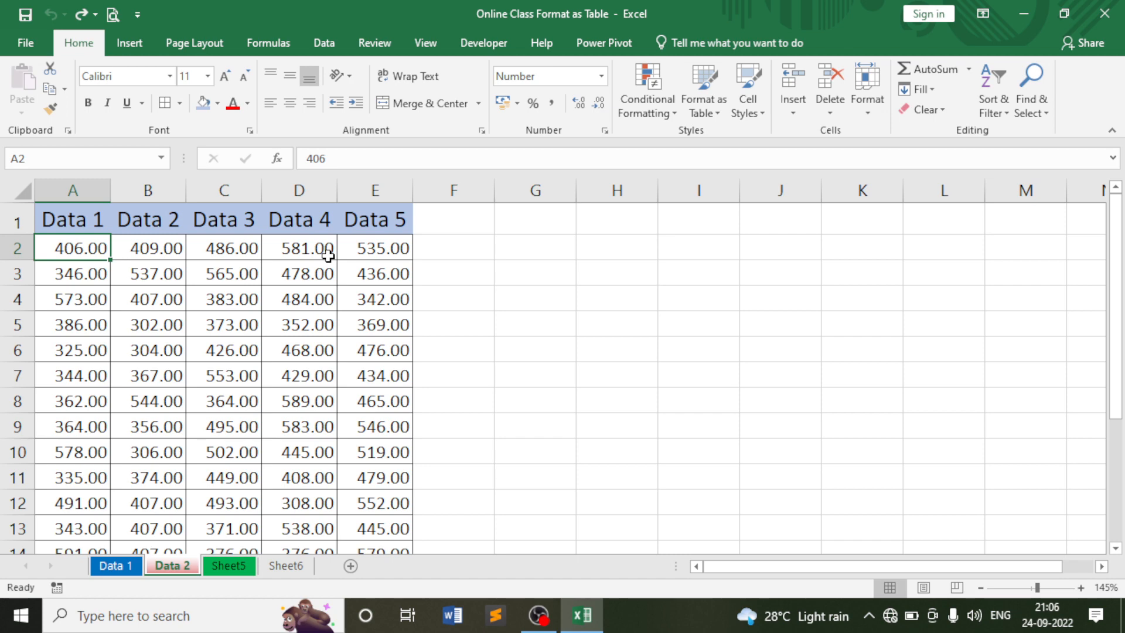
{"action": "left_click", "coordinate": [619, 249]}
{"action": "left_click", "coordinate": [727, 302]}
{"action": "left_click", "coordinate": [804, 280]}
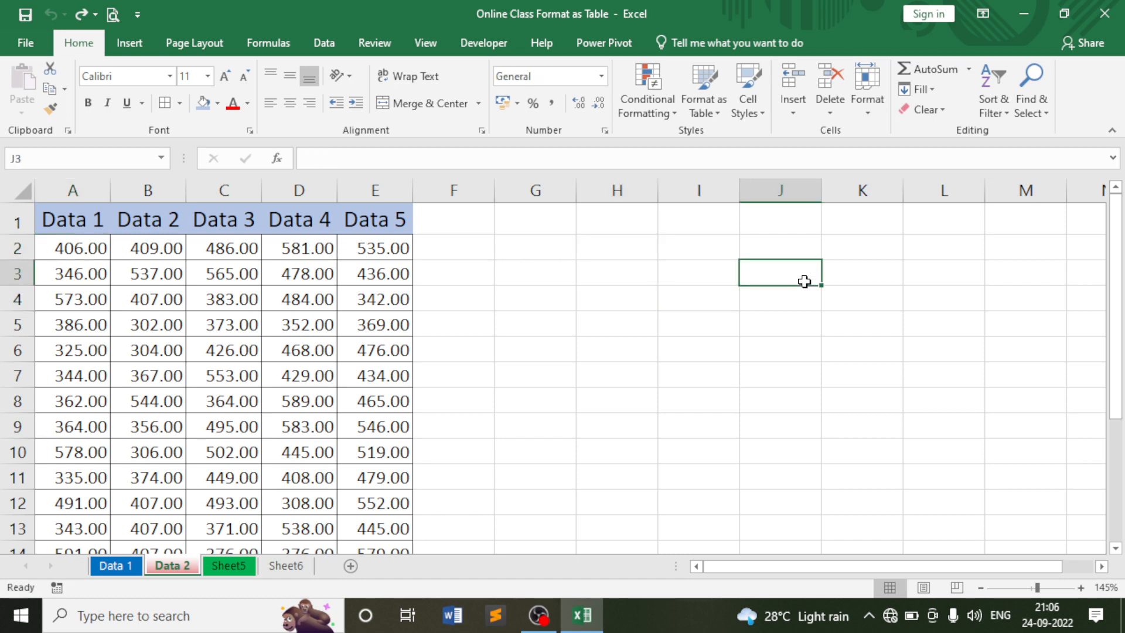
{"action": "left_click", "coordinate": [812, 328]}
{"action": "left_click", "coordinate": [58, 250]}
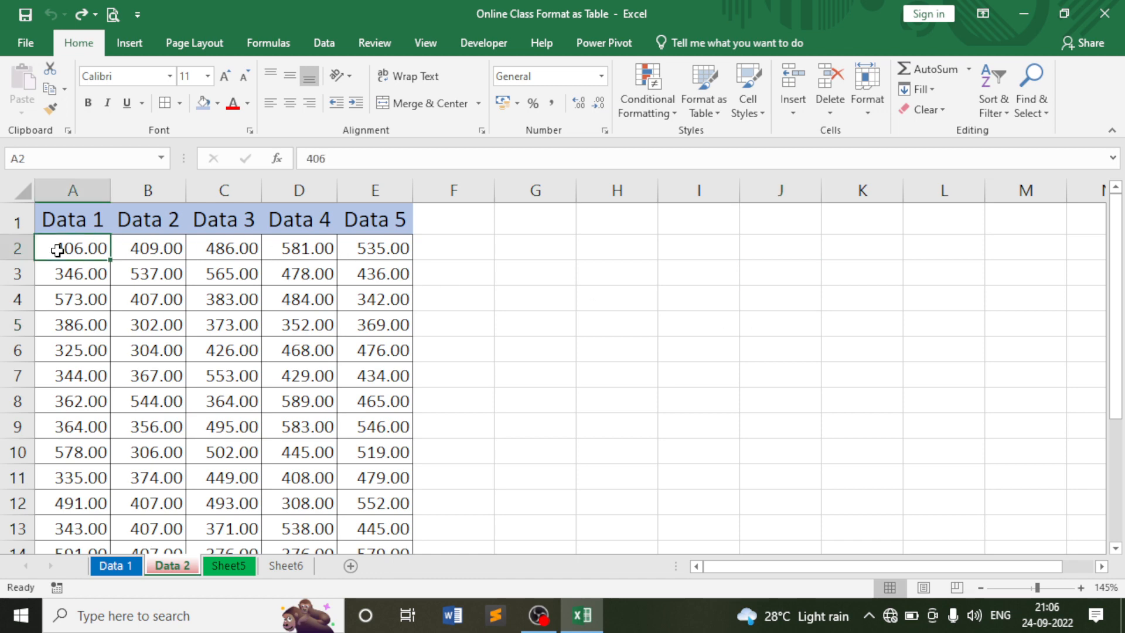
{"action": "left_click", "coordinate": [165, 350]}
{"action": "left_click", "coordinate": [618, 293]}
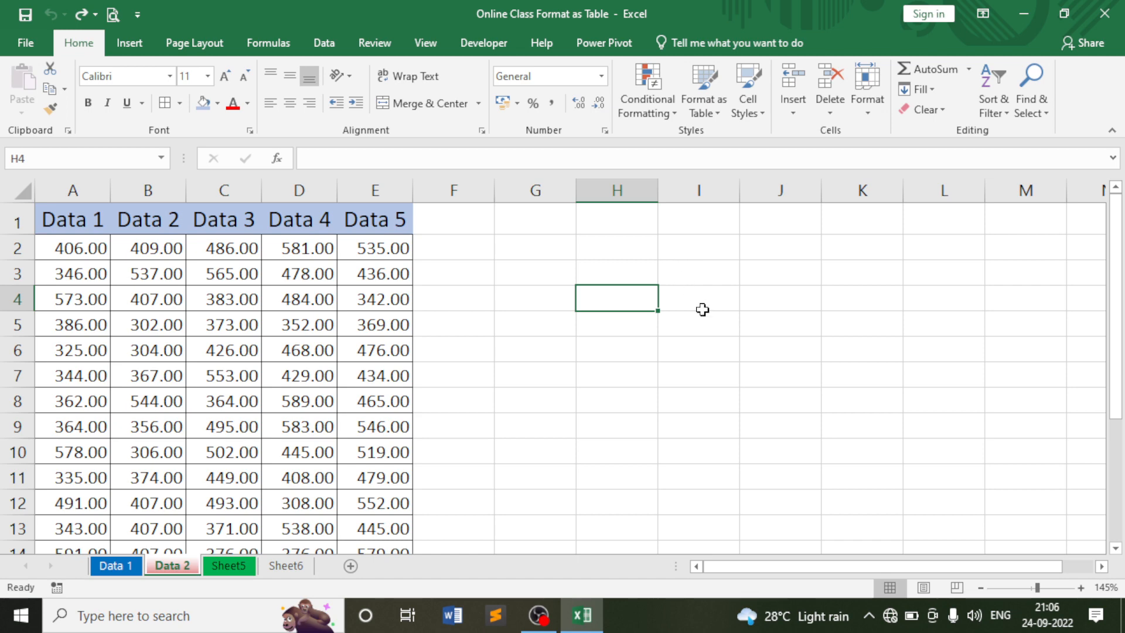
{"action": "left_click", "coordinate": [877, 88]}
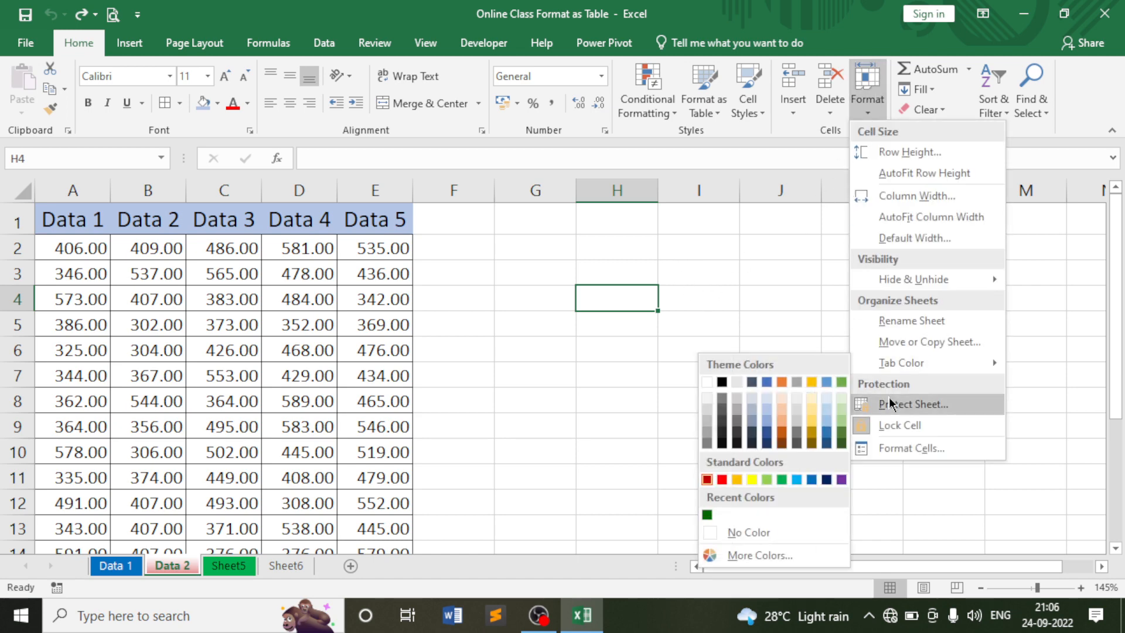
Protect the Data 2 sheet in Protect Sheet with a password, re-entering it to confirm.
{"action": "left_click", "coordinate": [905, 406]}
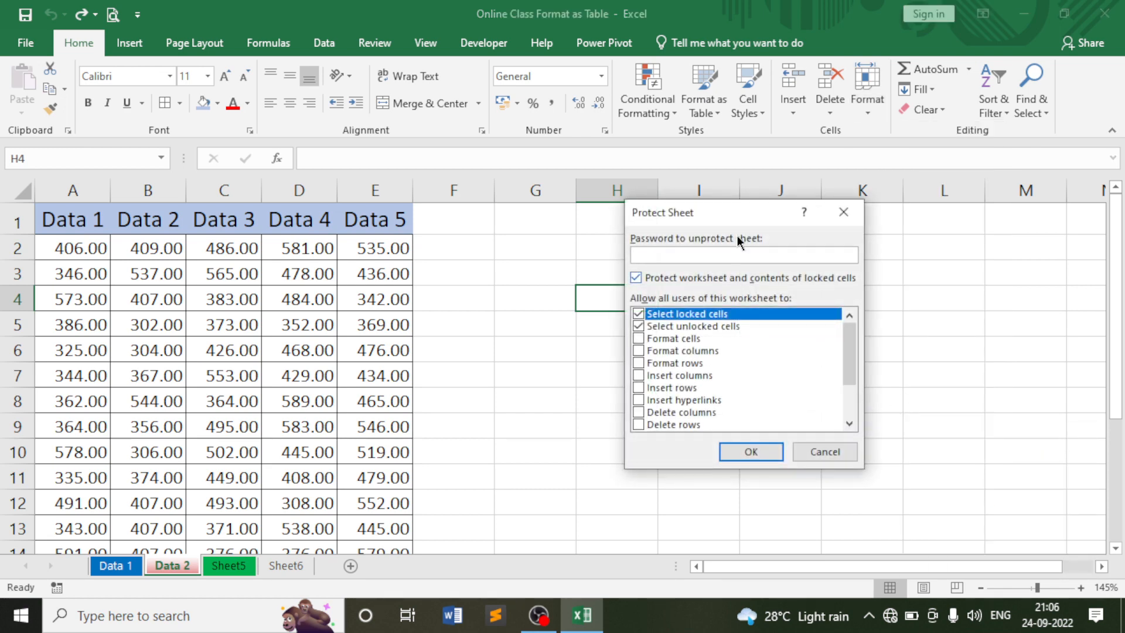
{"action": "left_click_drag", "start_coordinate": [734, 225], "coordinate": [788, 237]}
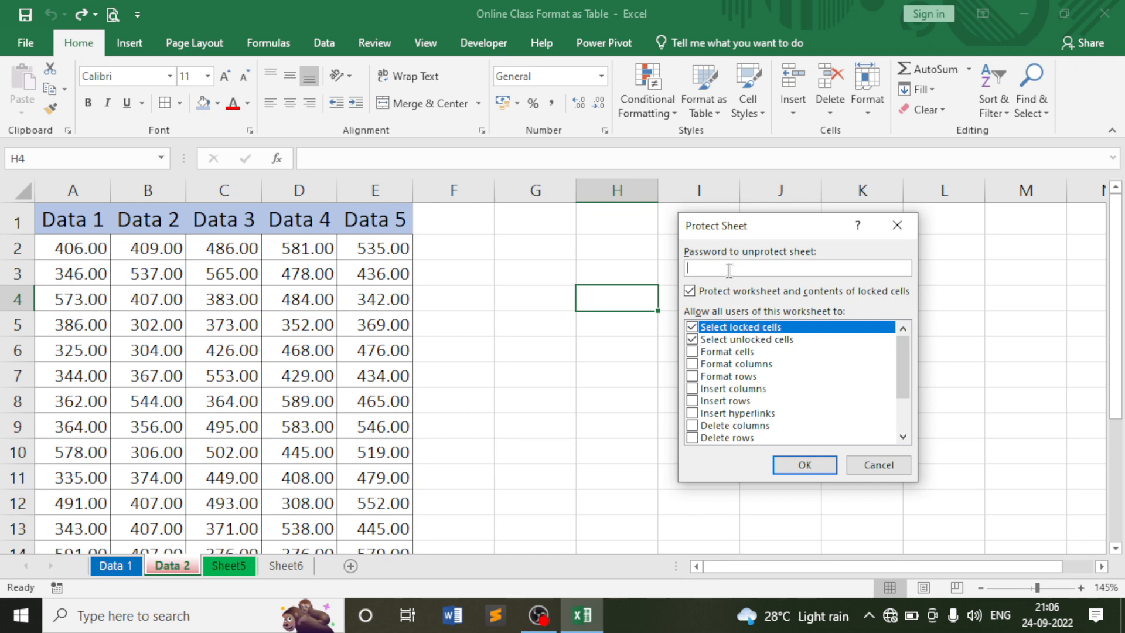
{"action": "type", "text": "123"}
{"action": "left_click", "coordinate": [804, 464]}
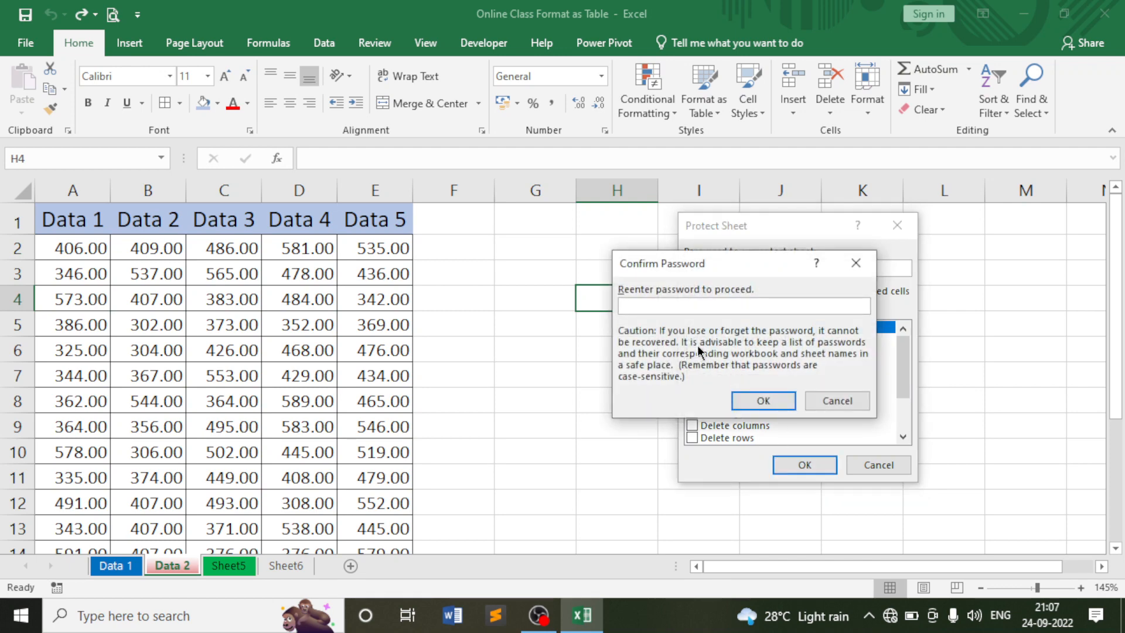
{"action": "type", "text": "123"}
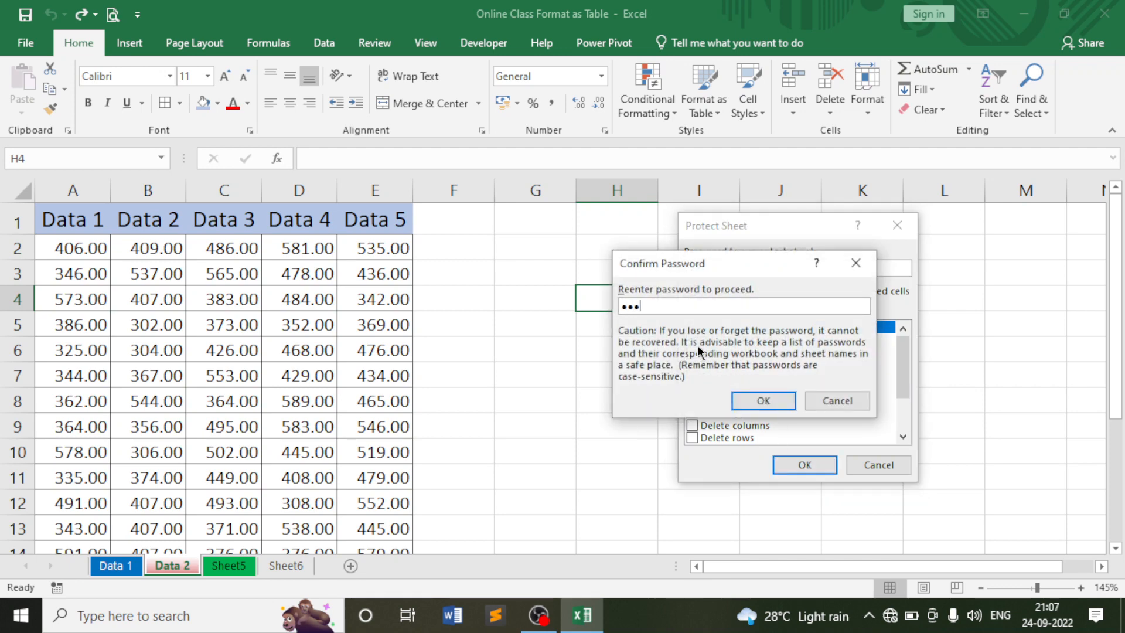
{"action": "left_click", "coordinate": [762, 401]}
{"action": "left_click", "coordinate": [519, 300]}
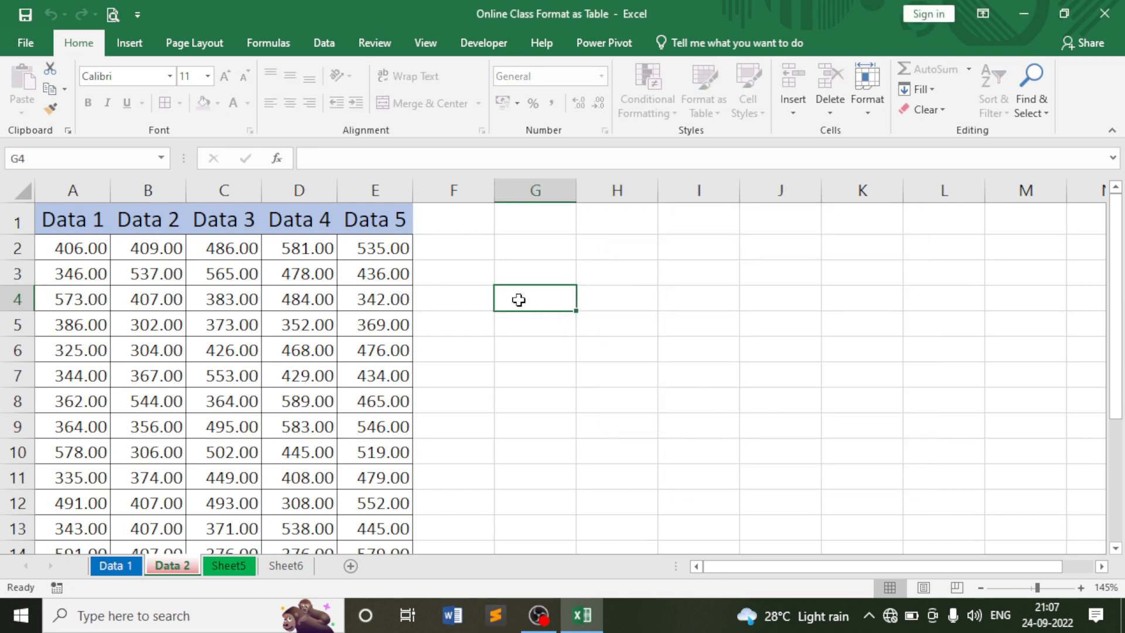
Try editing G4 and deleting D3, dismissing the protected-sheet warning each time.
{"action": "double_click", "coordinate": [519, 300]}
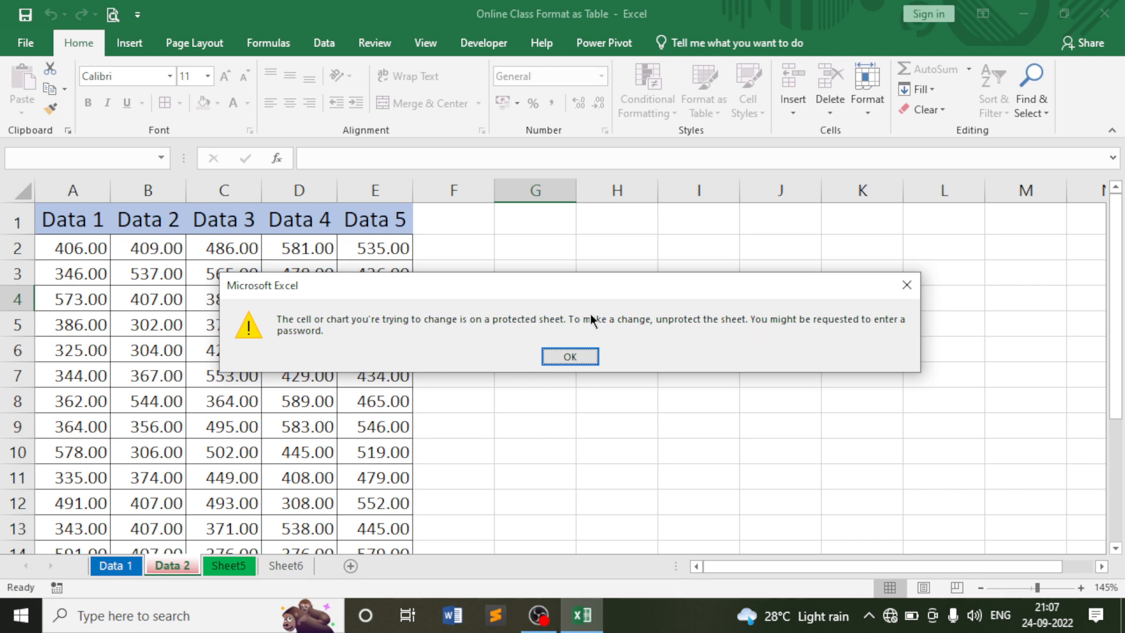
{"action": "left_click", "coordinate": [575, 358]}
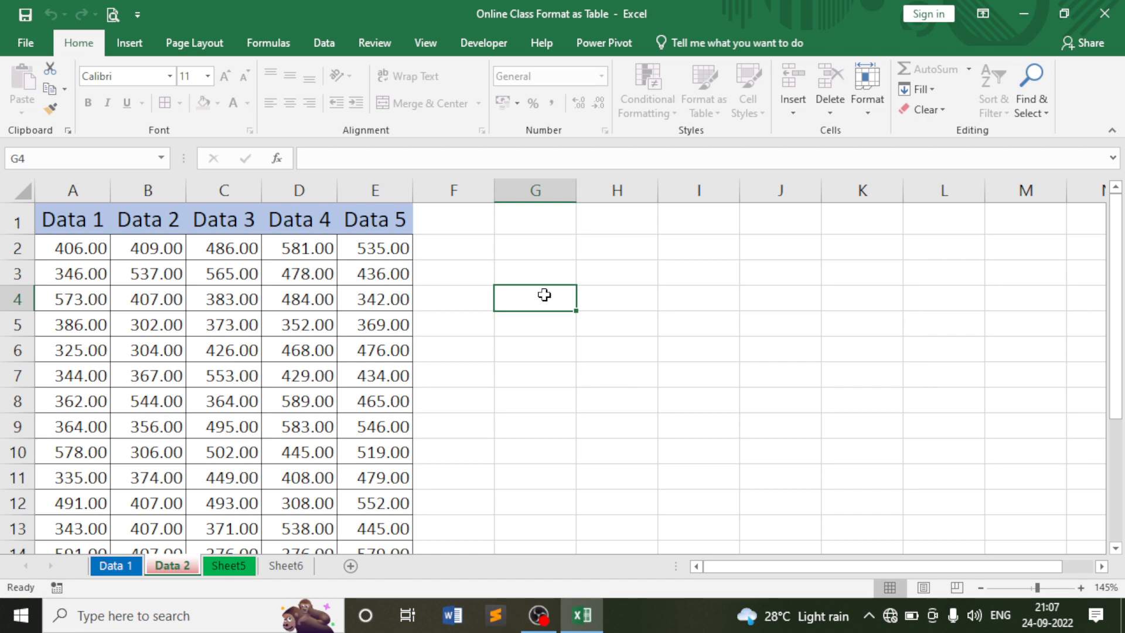
{"action": "left_click", "coordinate": [550, 268]}
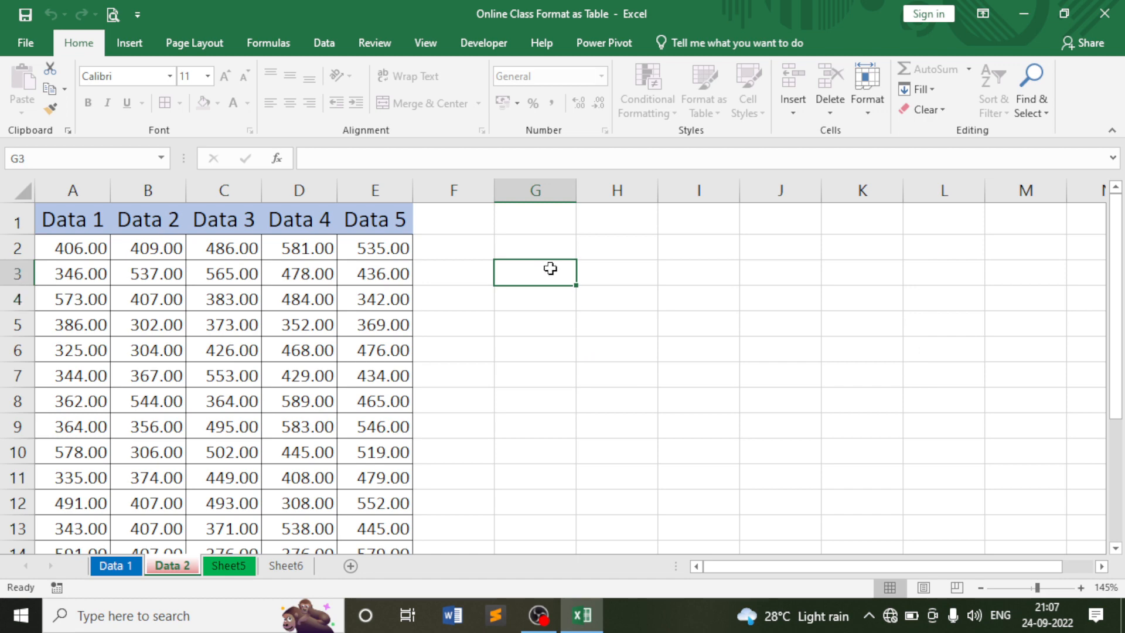
{"action": "left_click", "coordinate": [877, 113]}
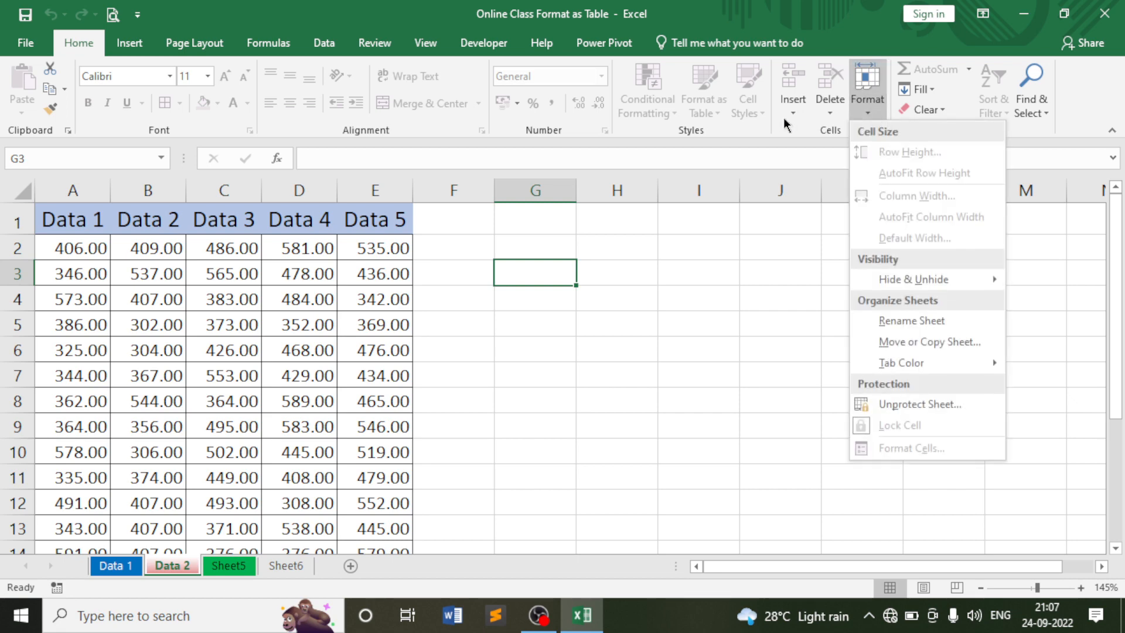
{"action": "left_click", "coordinate": [912, 403]}
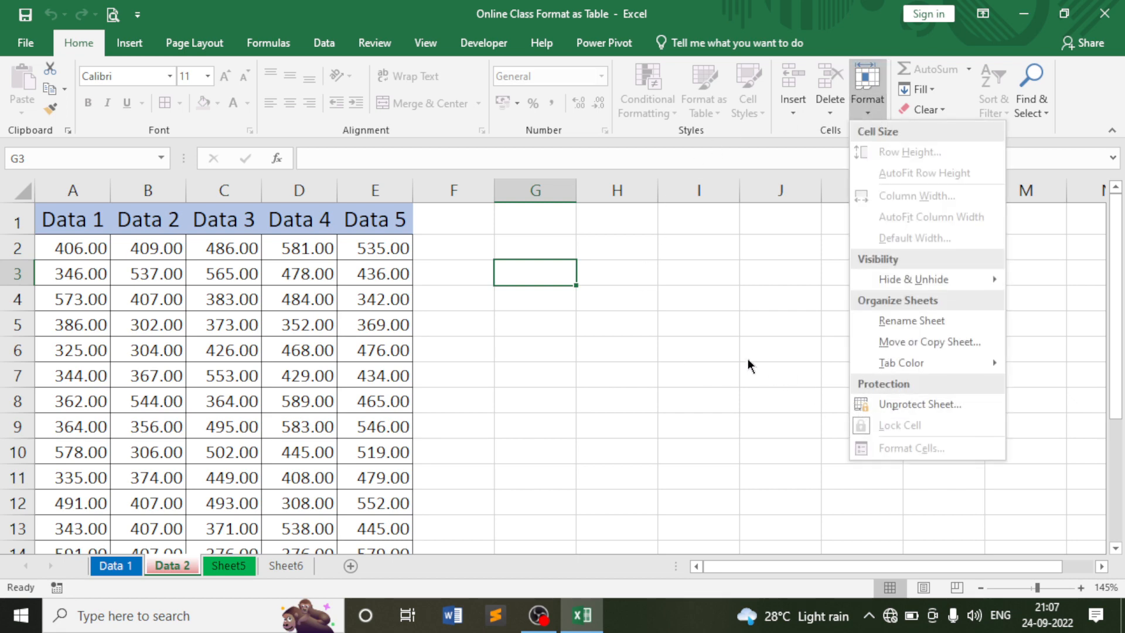
{"action": "left_click", "coordinate": [300, 275]}
{"action": "key", "text": "Delete"}
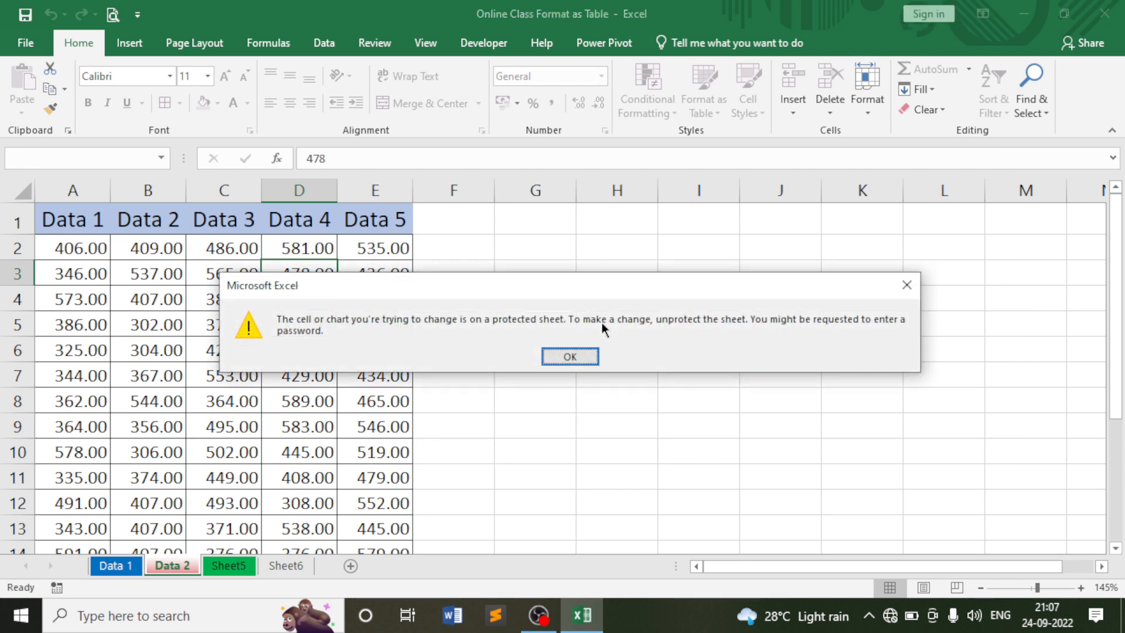
{"action": "key", "text": "Return"}
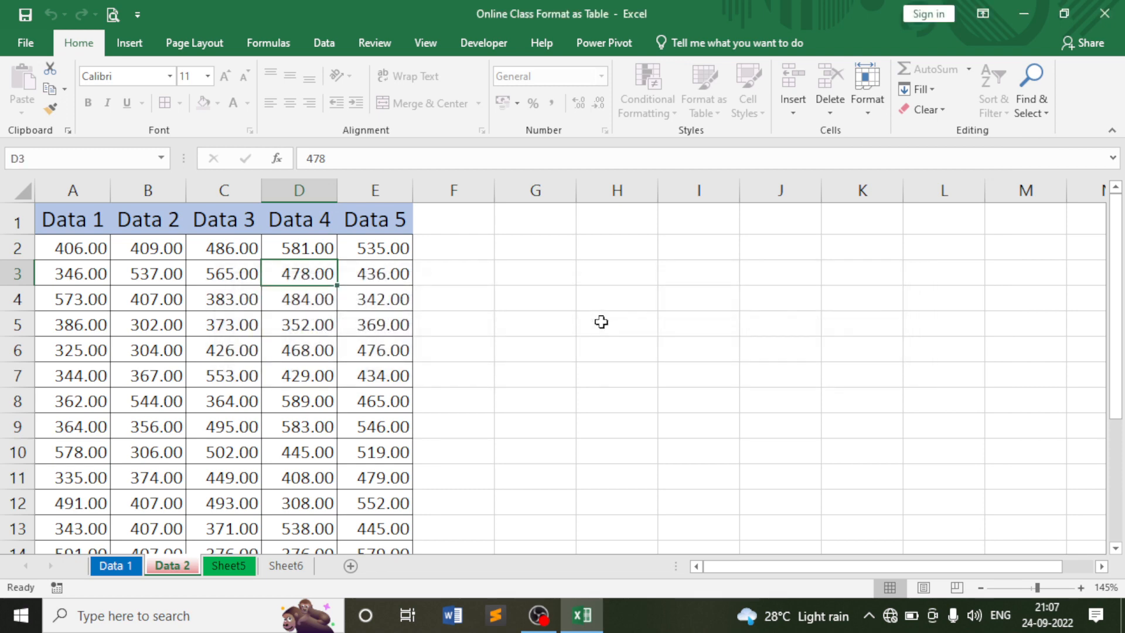
Select cells C3, C6, D3 and E3 to confirm they remain selectable.
{"action": "left_click", "coordinate": [250, 278]}
{"action": "left_click", "coordinate": [224, 336]}
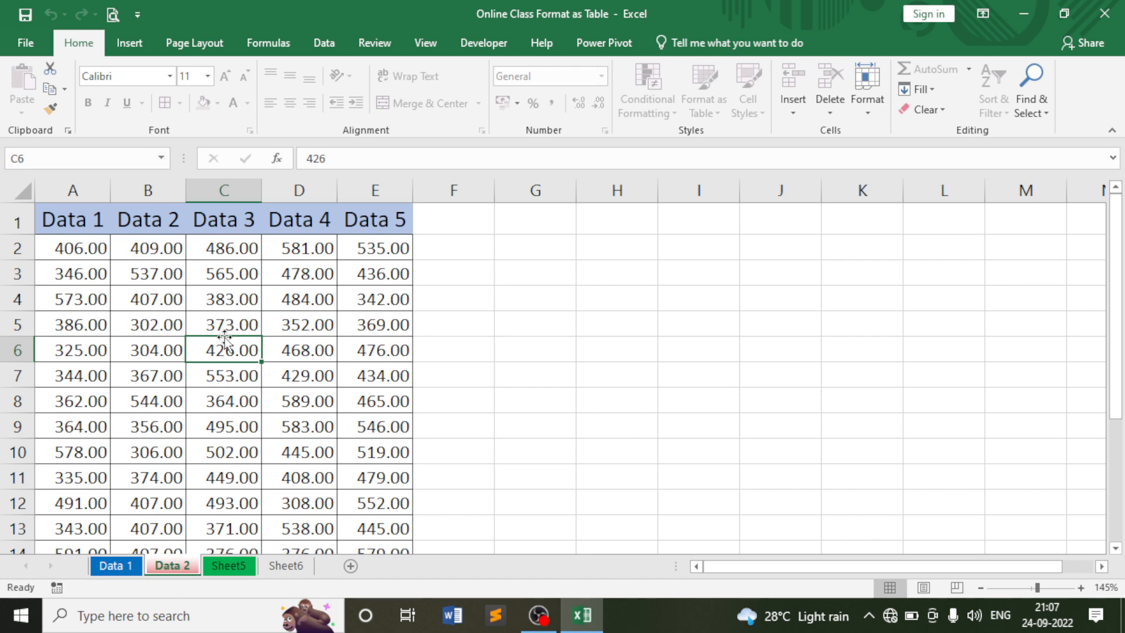
{"action": "left_click", "coordinate": [248, 276]}
{"action": "left_click", "coordinate": [291, 276]}
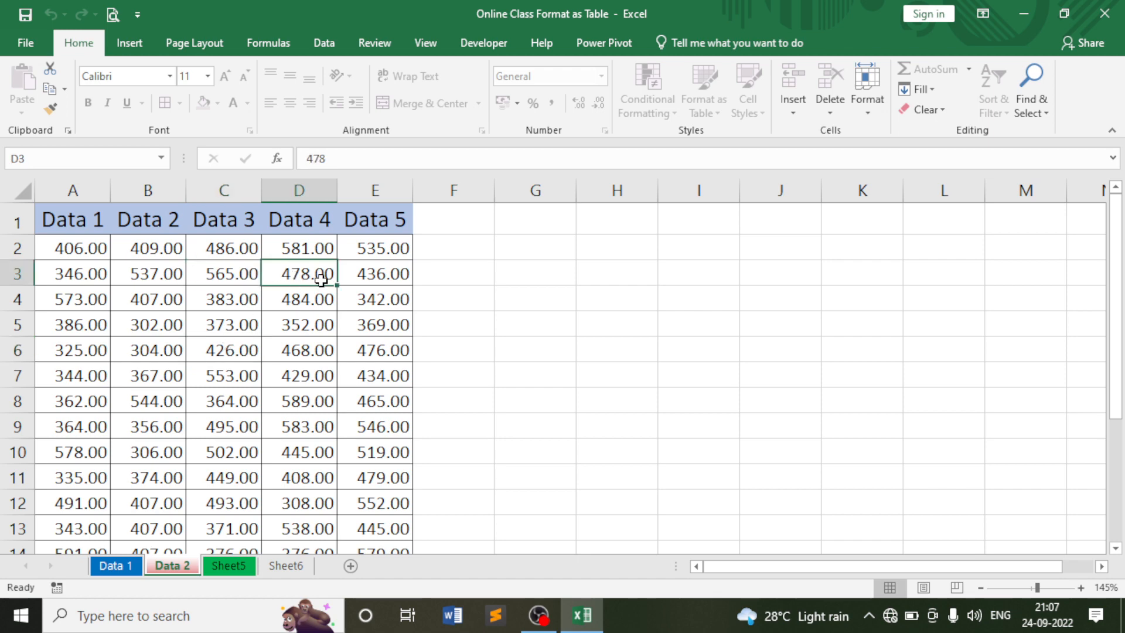
{"action": "left_click", "coordinate": [377, 281]}
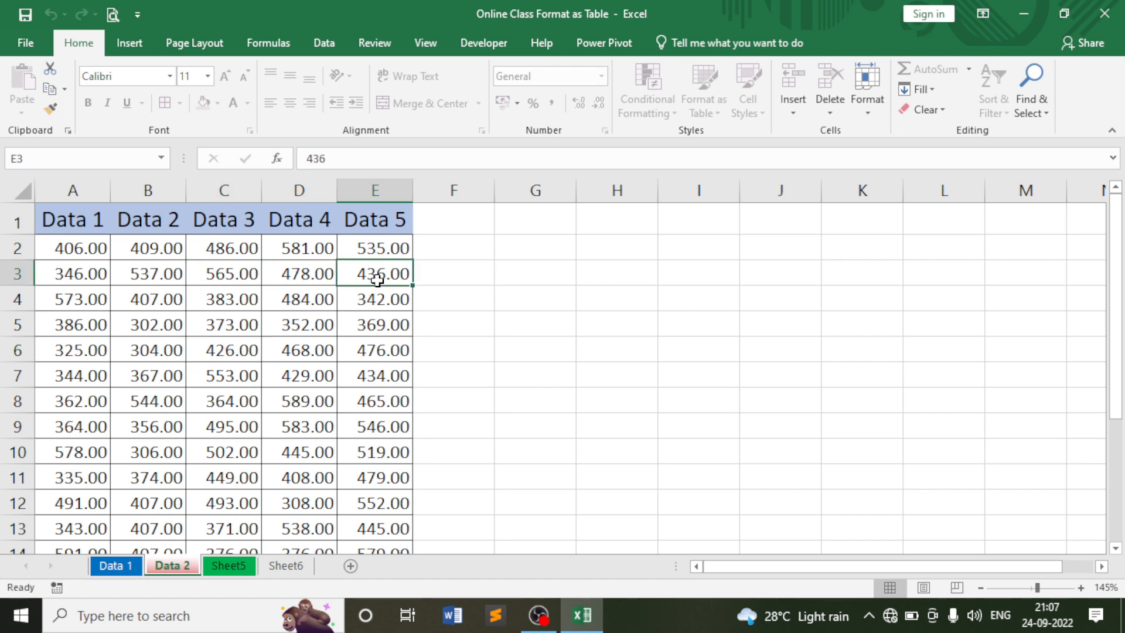
{"action": "left_click", "coordinate": [867, 94]}
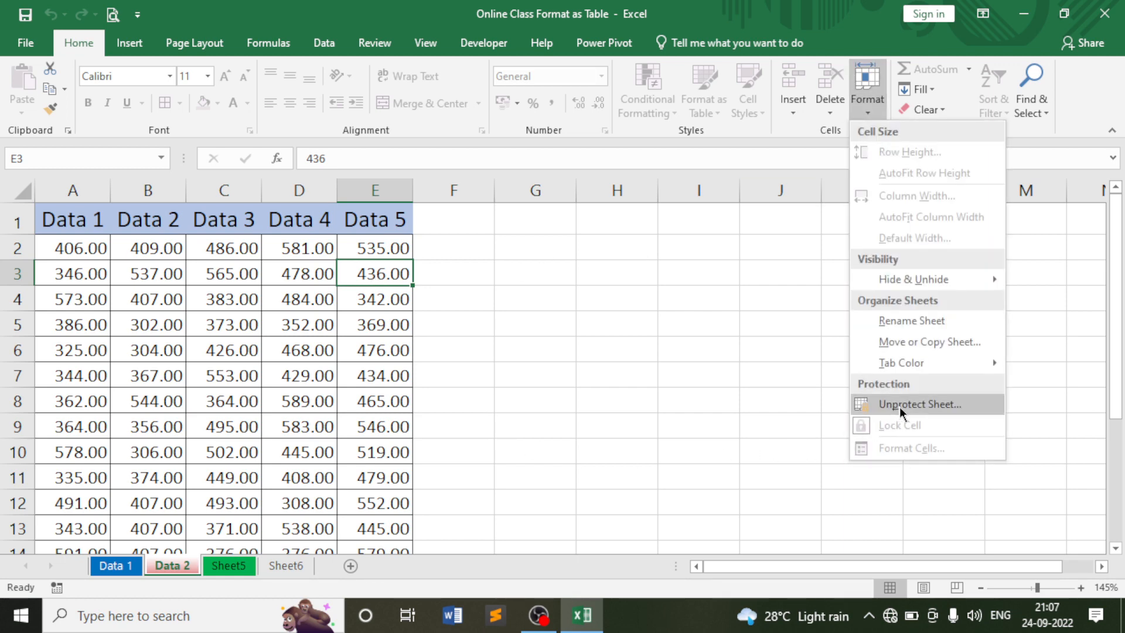
Unprotect the Data 2 sheet by entering its password.
{"action": "left_click", "coordinate": [900, 412]}
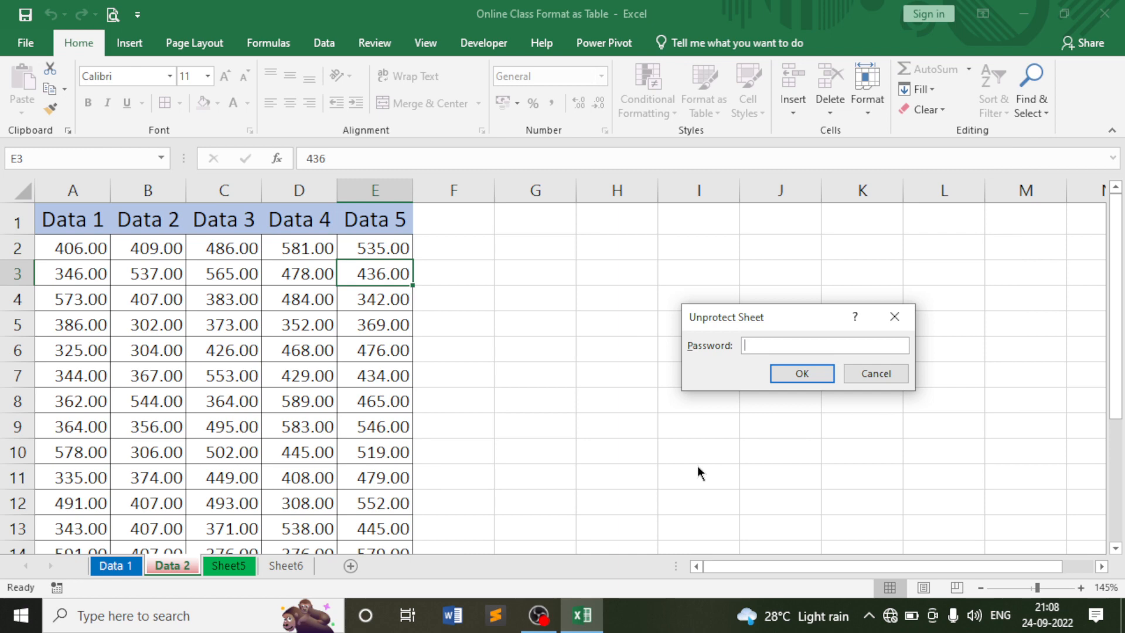
{"action": "type", "text": "123"}
{"action": "left_click", "coordinate": [801, 375]}
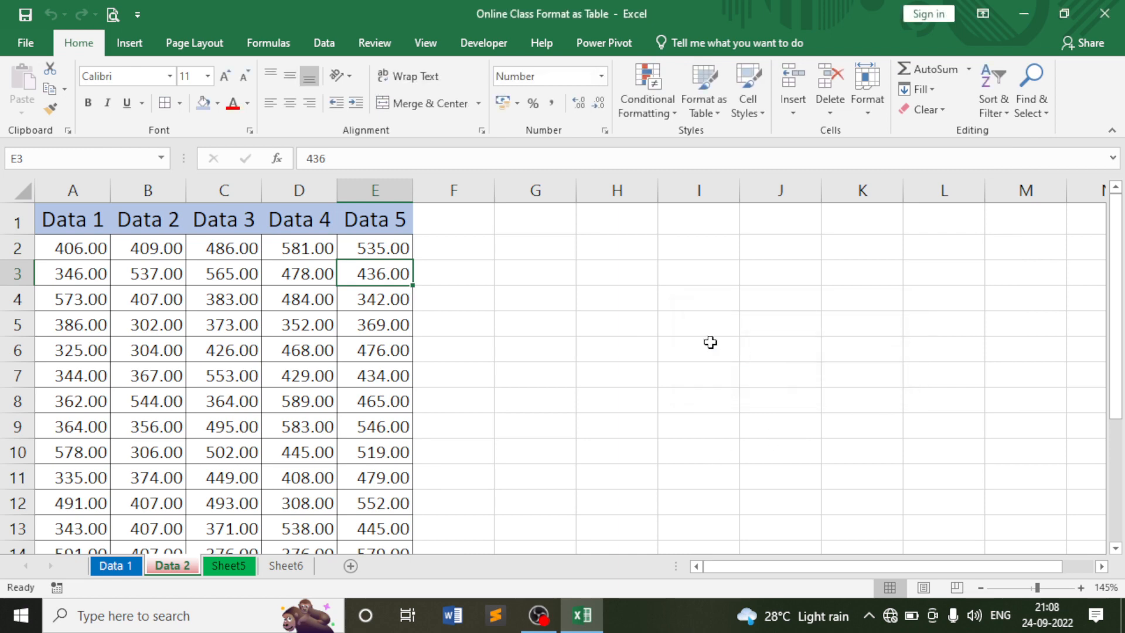
Test editing by entering GFA in cell I4, then undo it.
{"action": "left_click", "coordinate": [696, 299]}
{"action": "double_click", "coordinate": [696, 299]}
{"action": "type", "text": "GFA"}
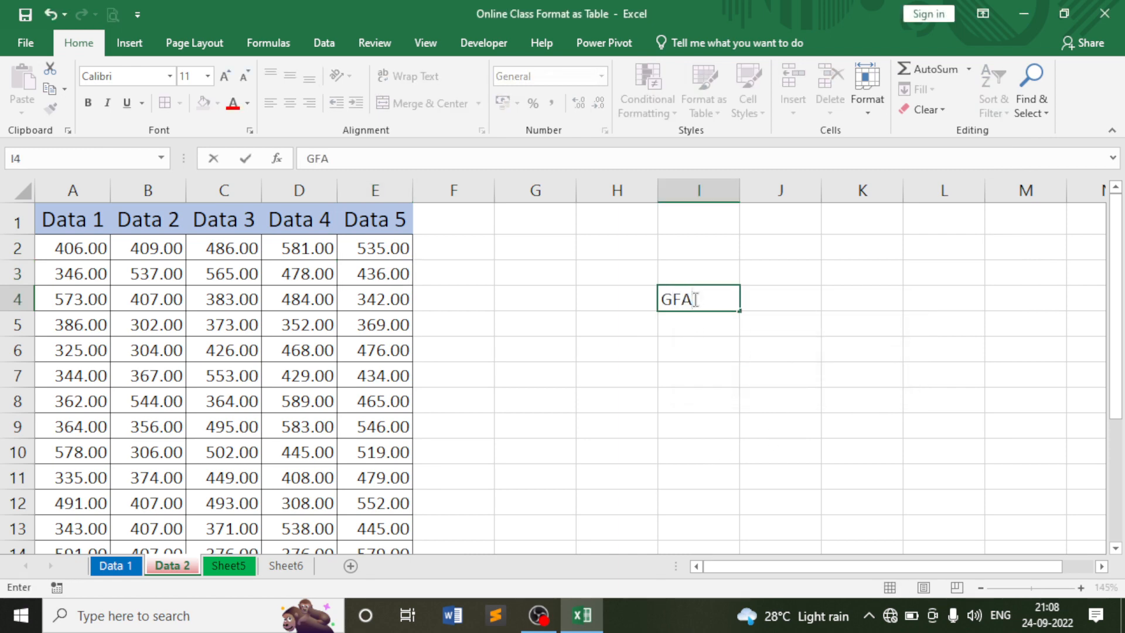
{"action": "key", "text": "Return"}
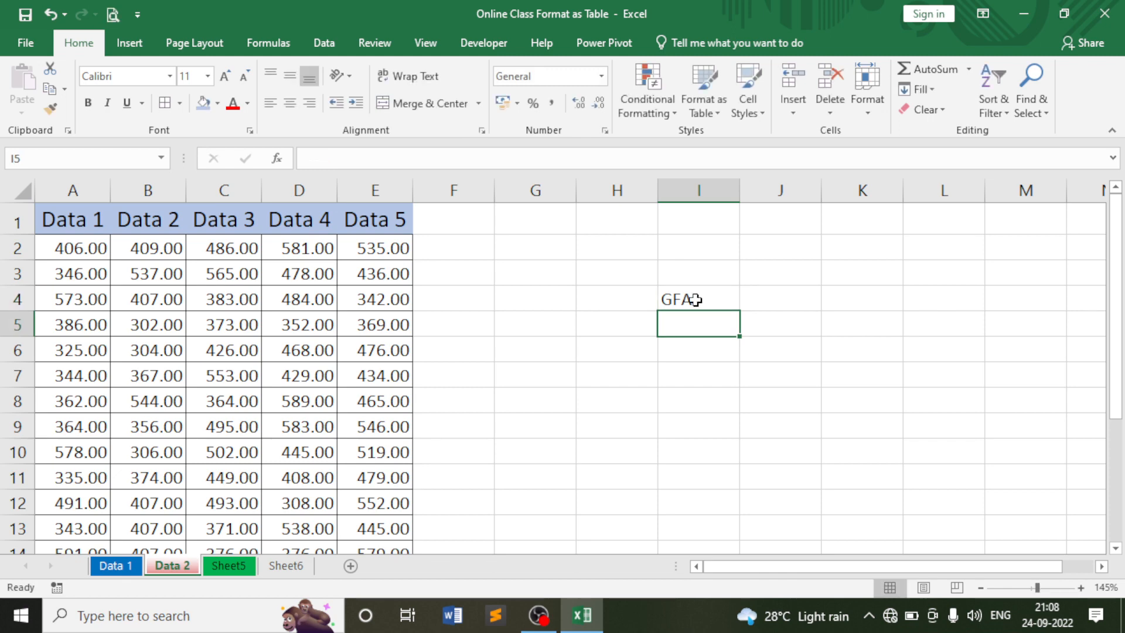
{"action": "key", "text": "ctrl+z"}
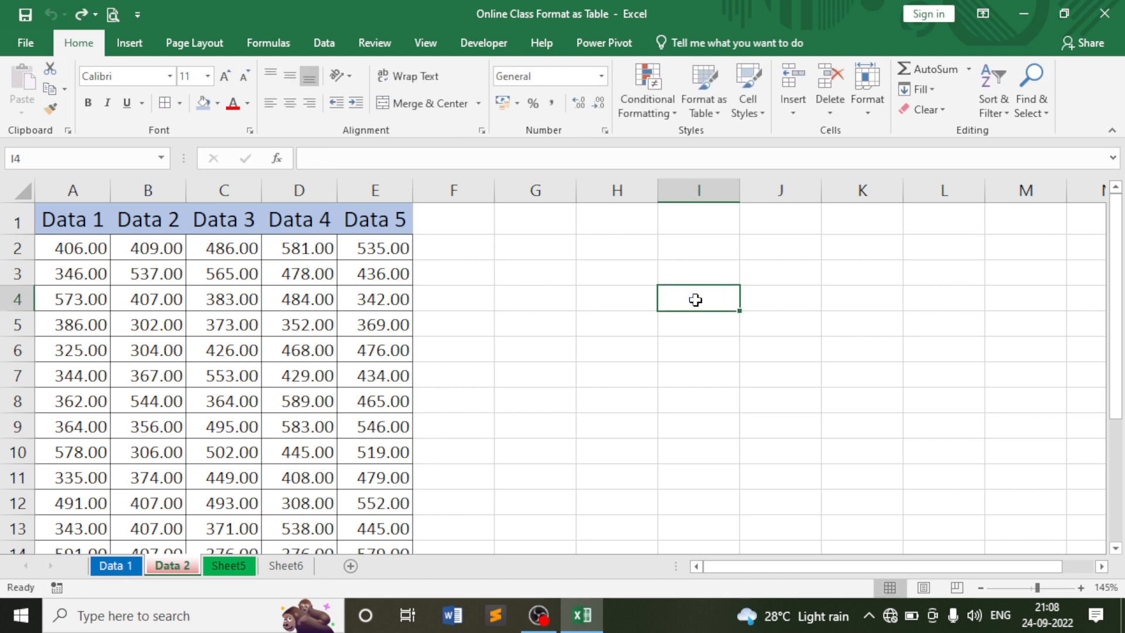
Select I2 and I3 and check the sheet's protection status in the Format menu.
{"action": "left_click", "coordinate": [694, 249]}
{"action": "left_click", "coordinate": [663, 277]}
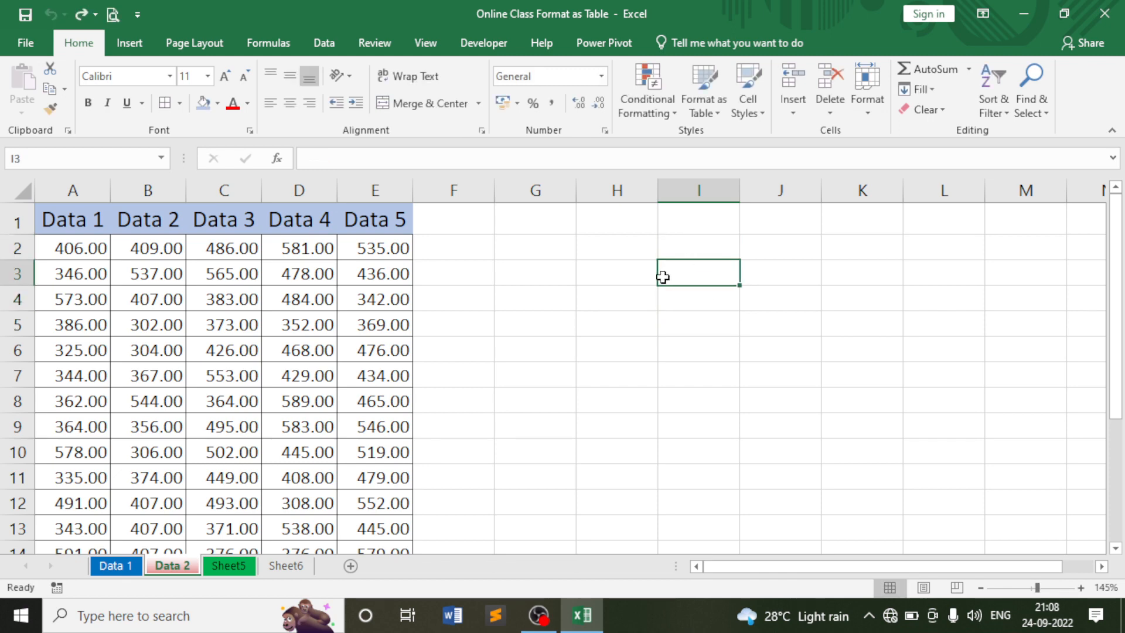
{"action": "left_click", "coordinate": [868, 100]}
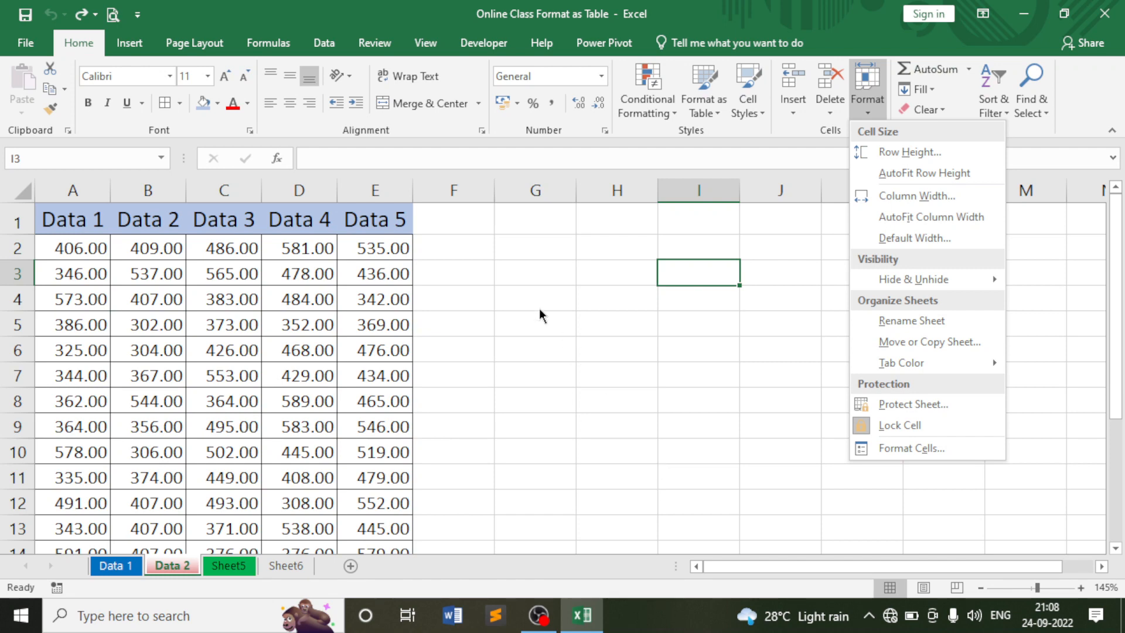
{"action": "left_click", "coordinate": [524, 293]}
{"action": "left_click", "coordinate": [505, 273]}
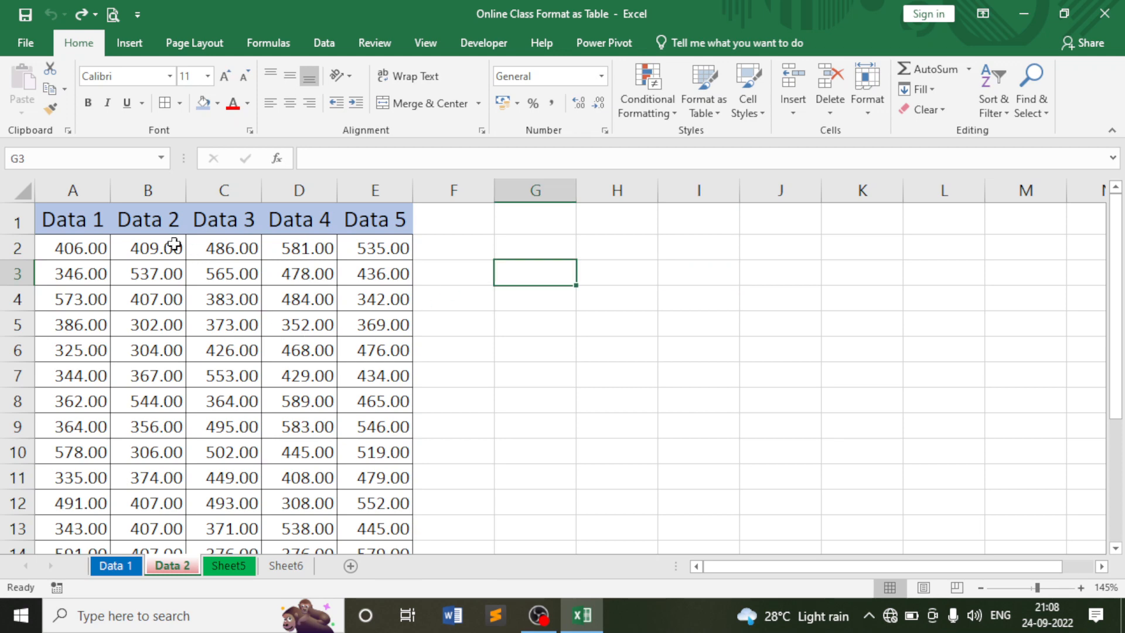
{"action": "left_click_drag", "start_coordinate": [68, 218], "coordinate": [415, 507]}
{"action": "scroll", "coordinate": [484, 456], "scroll_direction": "up", "scroll_amount": 1}
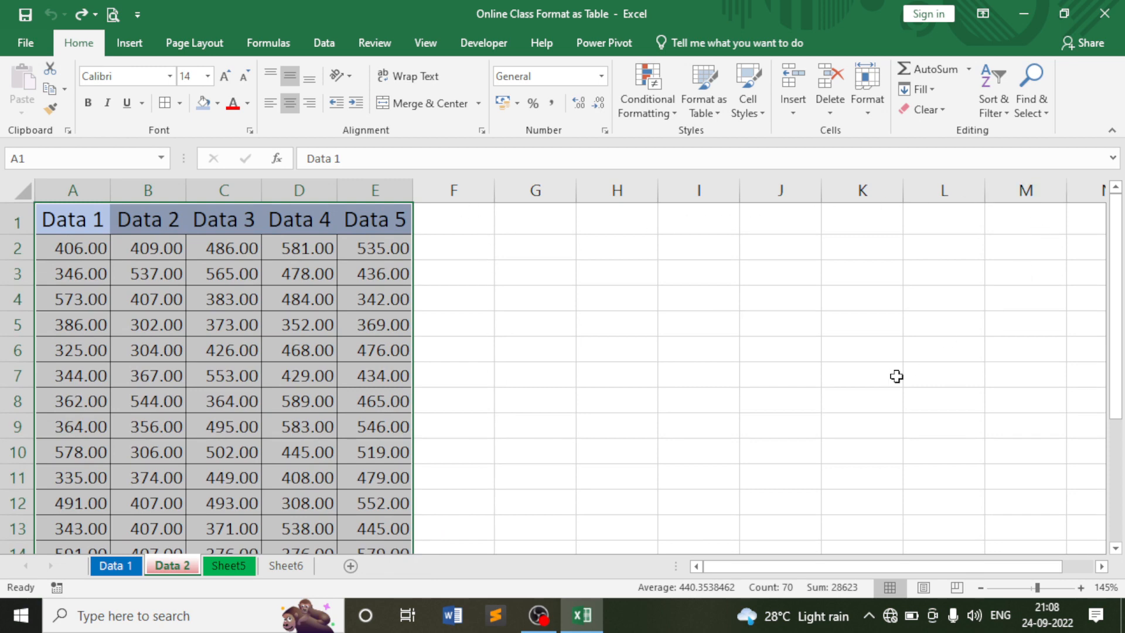
{"action": "scroll", "coordinate": [897, 377], "scroll_direction": "down", "scroll_amount": 4}
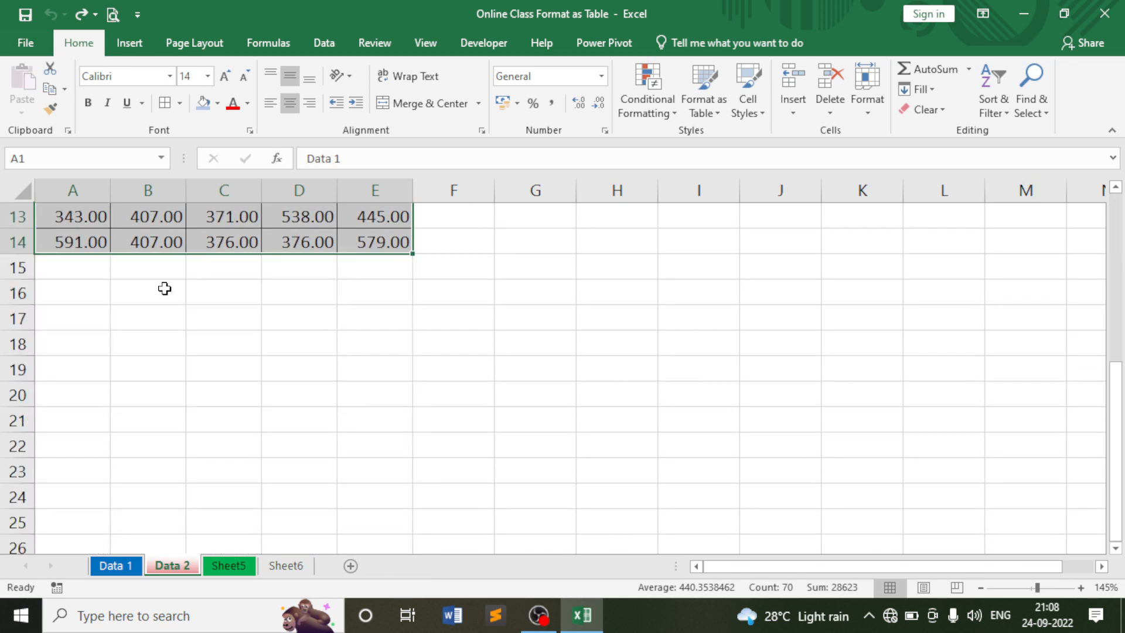
{"action": "scroll", "coordinate": [754, 440], "scroll_direction": "up", "scroll_amount": 4}
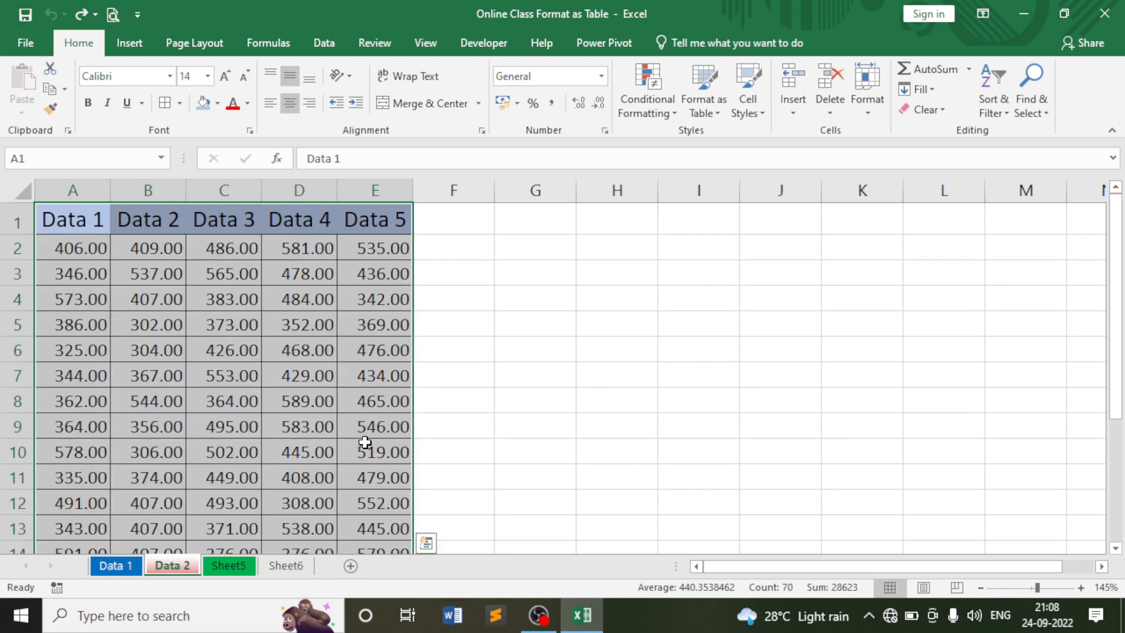
{"action": "scroll", "coordinate": [367, 429], "scroll_direction": "down", "scroll_amount": 2}
{"action": "scroll", "coordinate": [372, 398], "scroll_direction": "up", "scroll_amount": 2}
{"action": "left_click", "coordinate": [603, 305]}
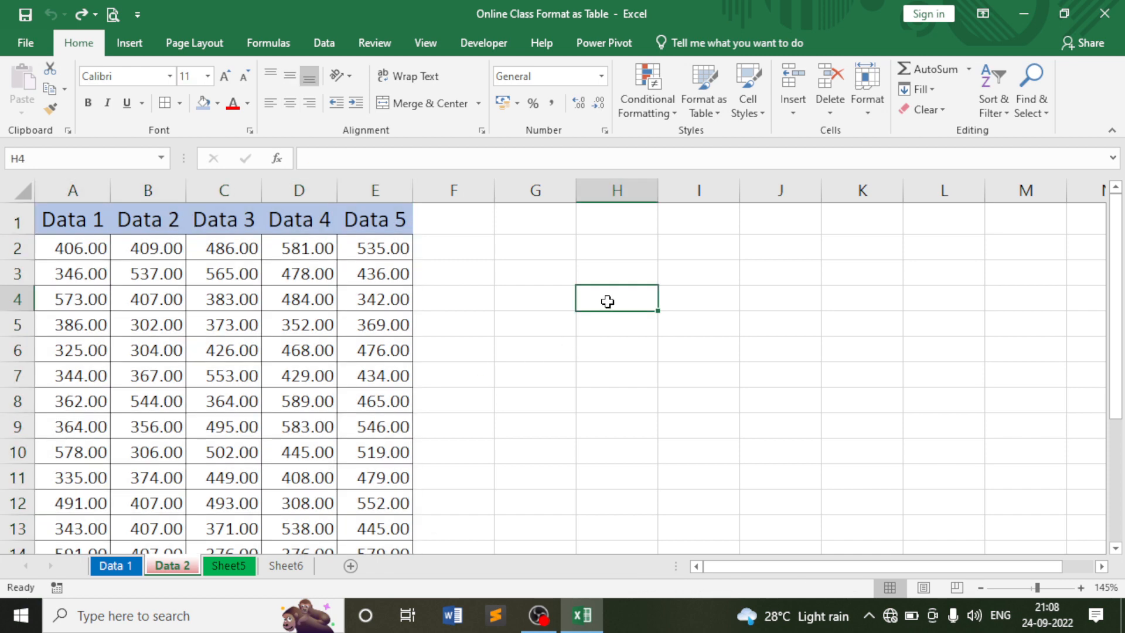
{"action": "left_click", "coordinate": [869, 114]}
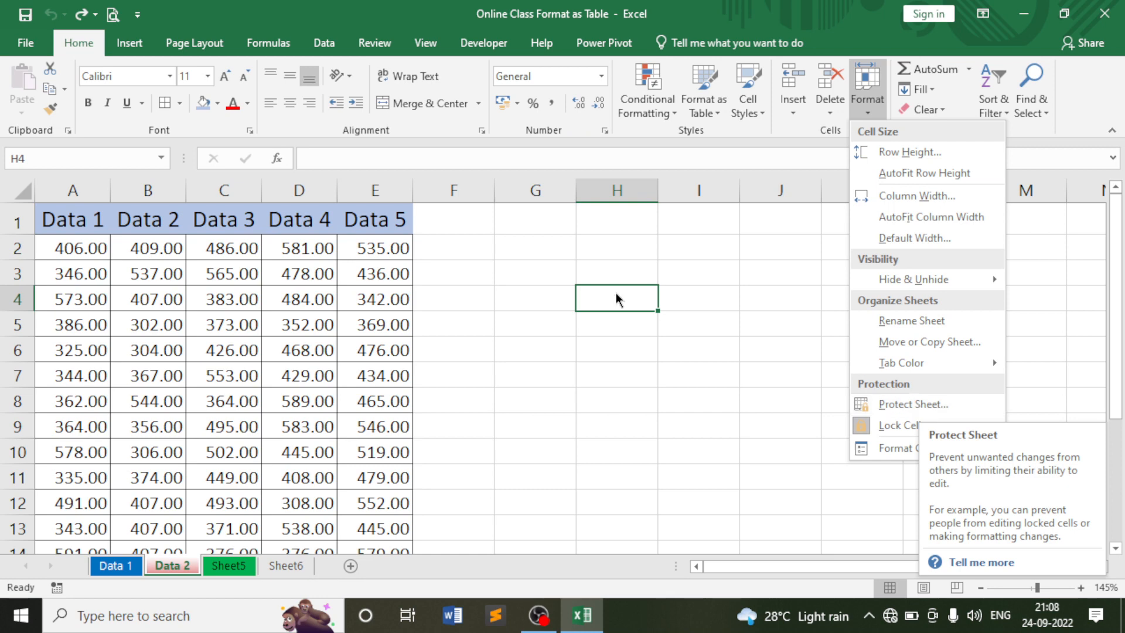
{"action": "left_click", "coordinate": [557, 279]}
{"action": "left_click", "coordinate": [558, 279]}
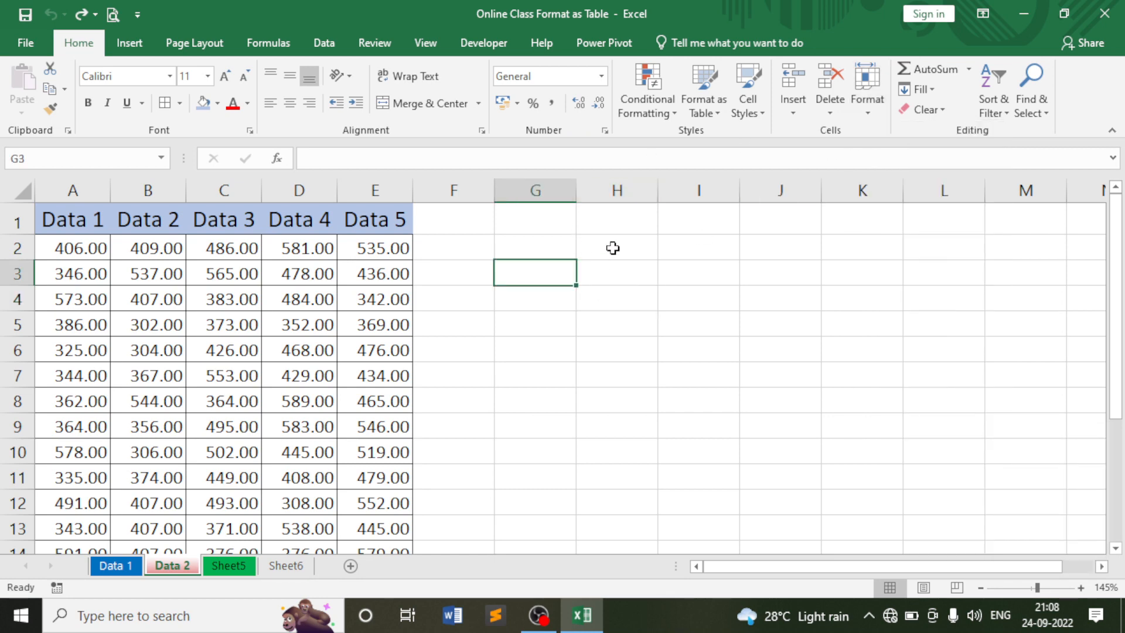
{"action": "left_click", "coordinate": [868, 94]}
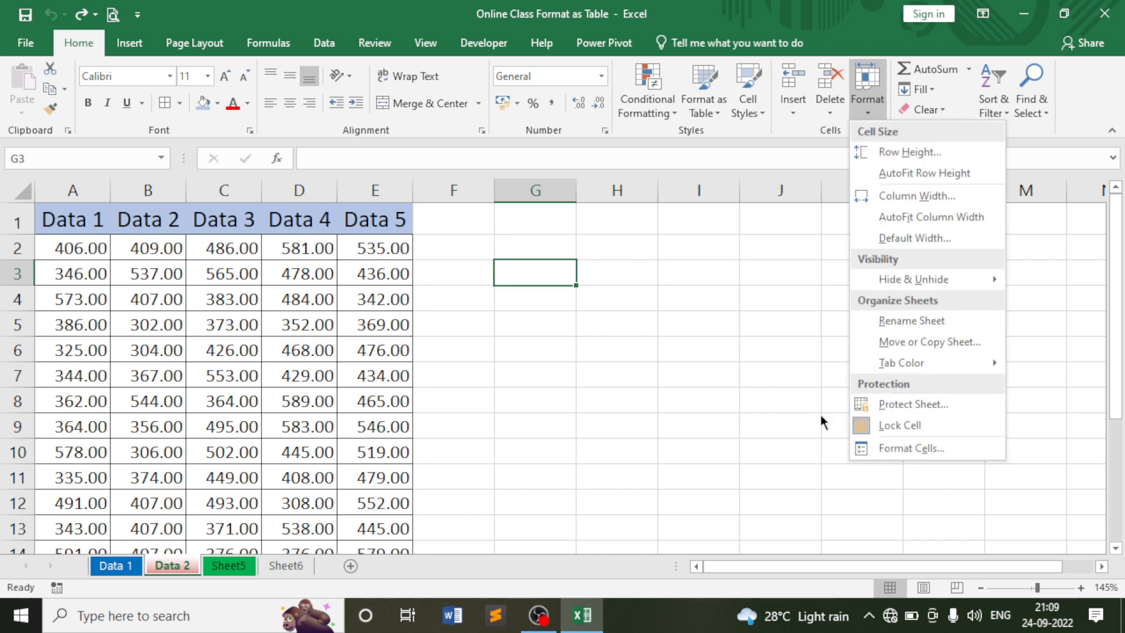
{"action": "left_click", "coordinate": [743, 434]}
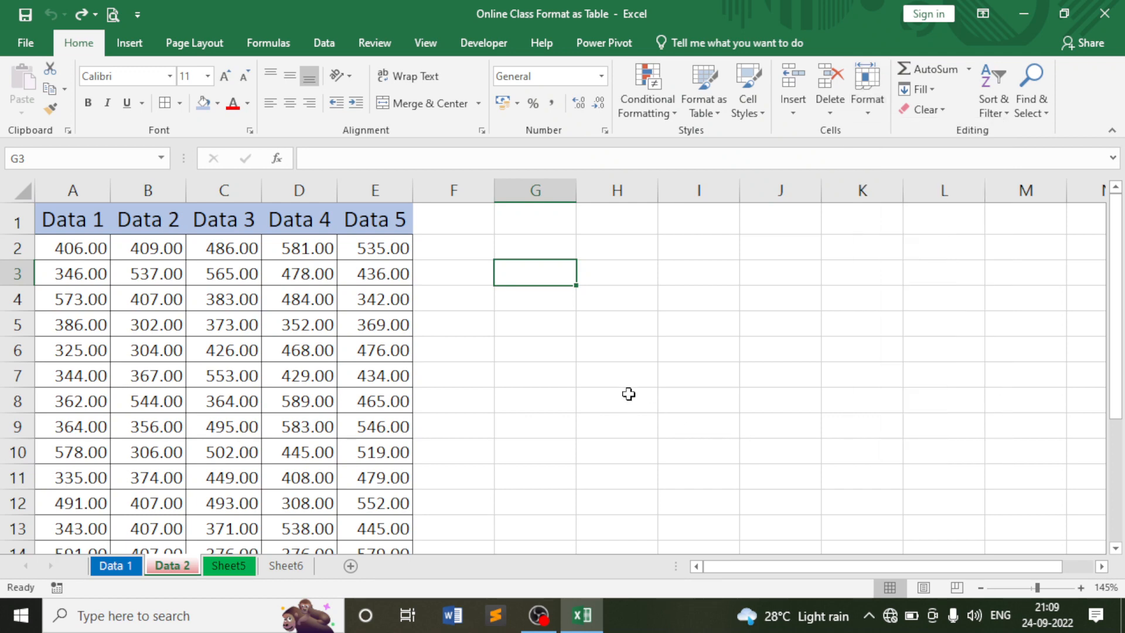
{"action": "left_click", "coordinate": [535, 297]}
{"action": "left_click", "coordinate": [315, 271]}
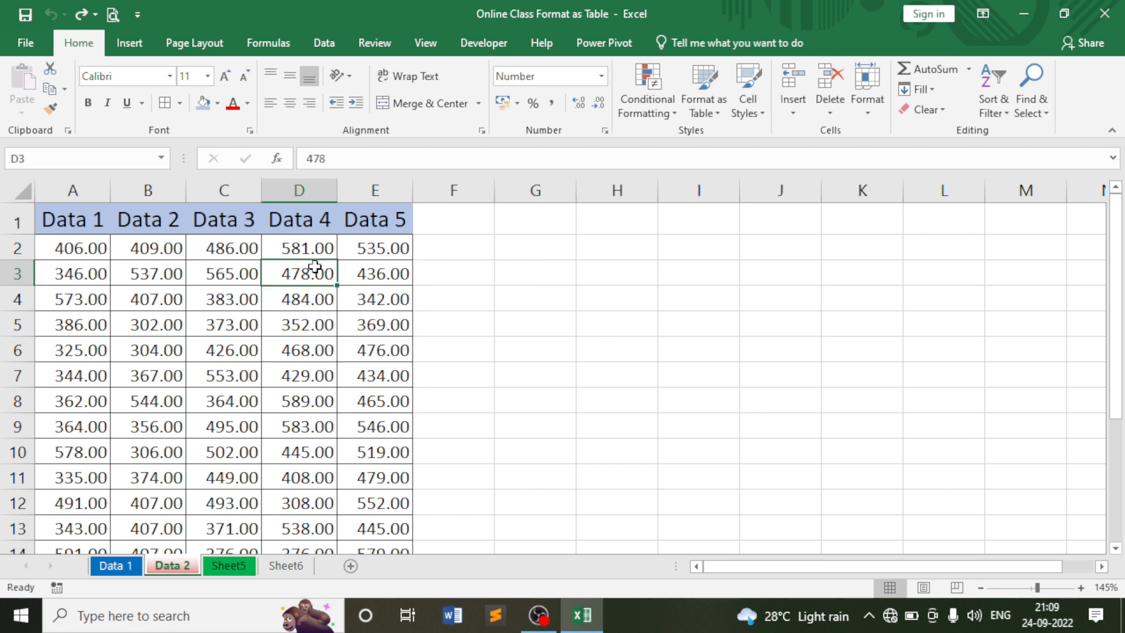
{"action": "left_click", "coordinate": [870, 103]}
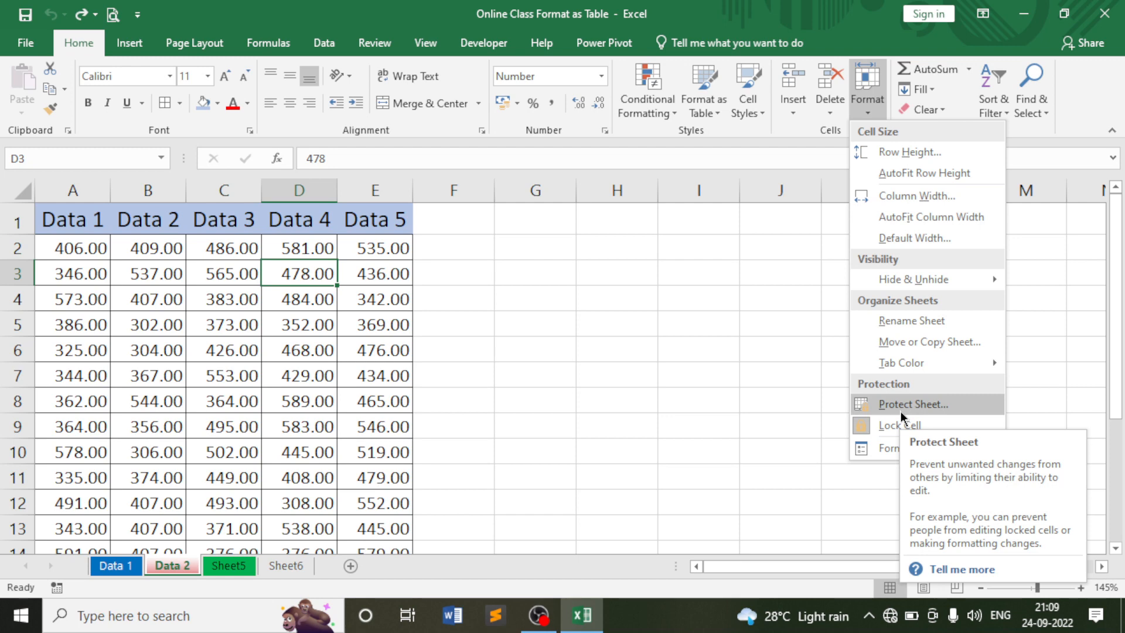
{"action": "left_click", "coordinate": [505, 310]}
{"action": "left_click", "coordinate": [472, 269]}
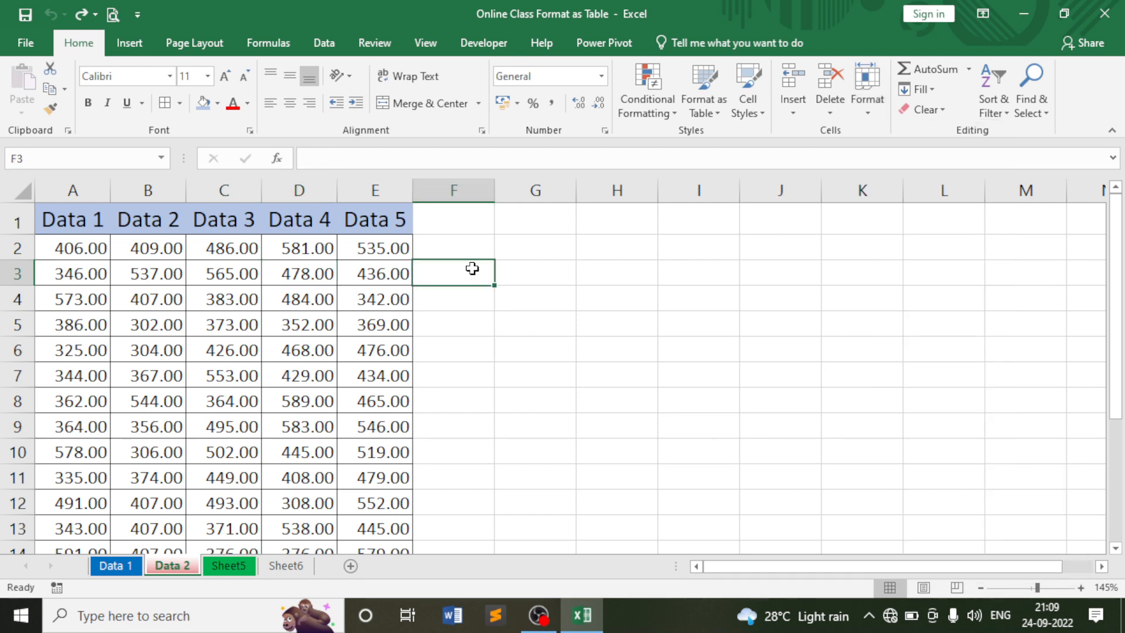
Select the whole sheet and unlock all its cells.
{"action": "left_click_drag", "start_coordinate": [58, 230], "coordinate": [411, 528]}
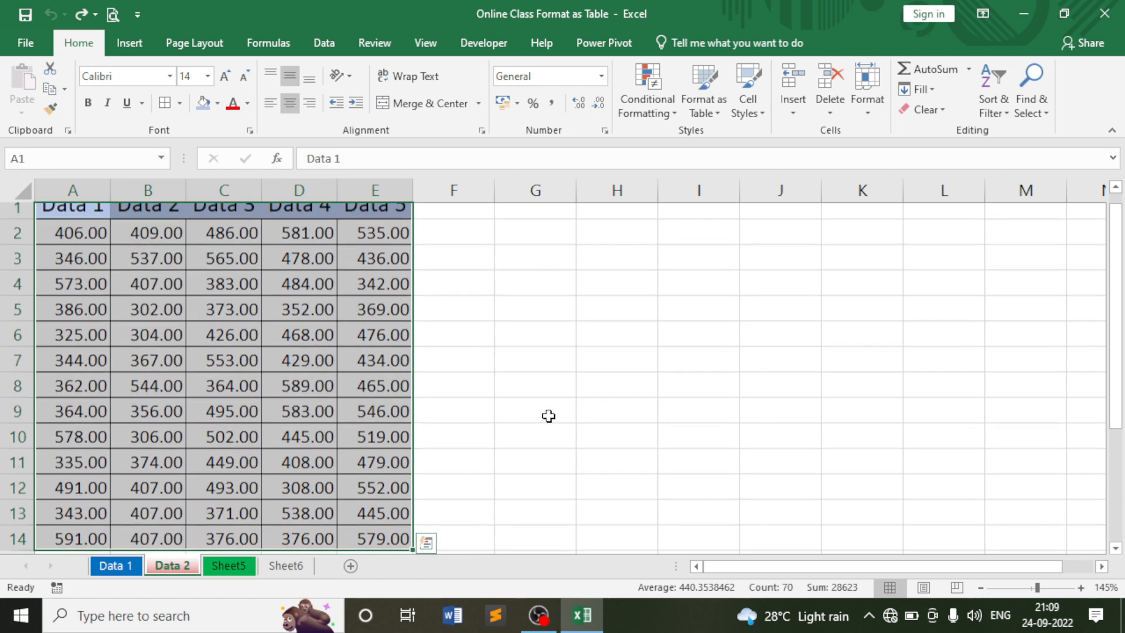
{"action": "left_click_drag", "start_coordinate": [492, 223], "coordinate": [774, 249]}
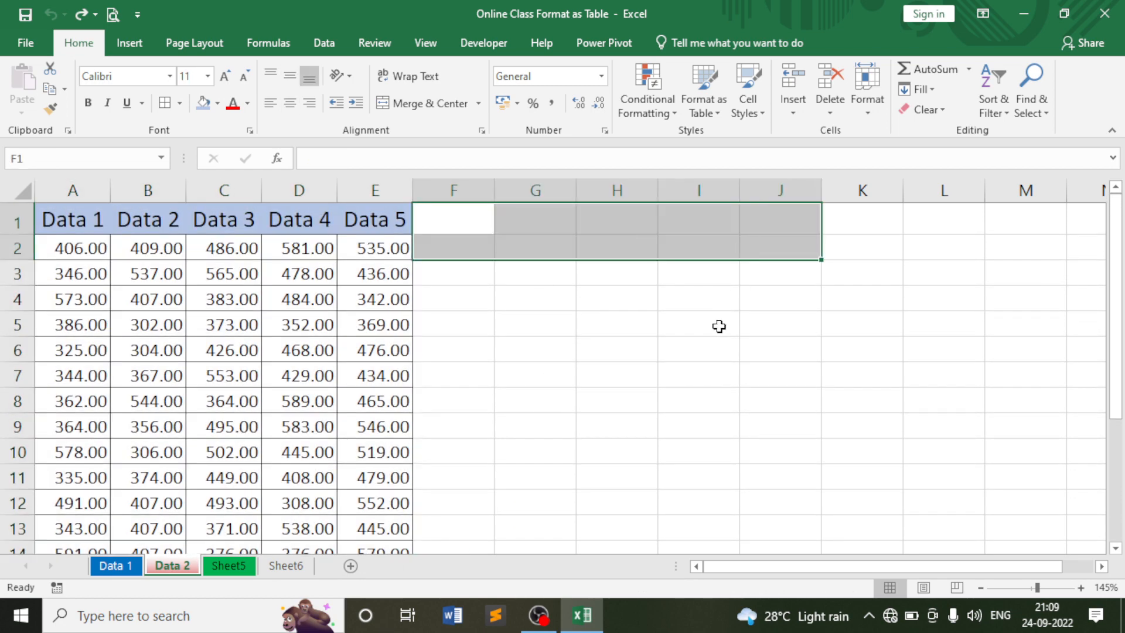
{"action": "left_click", "coordinate": [719, 327]}
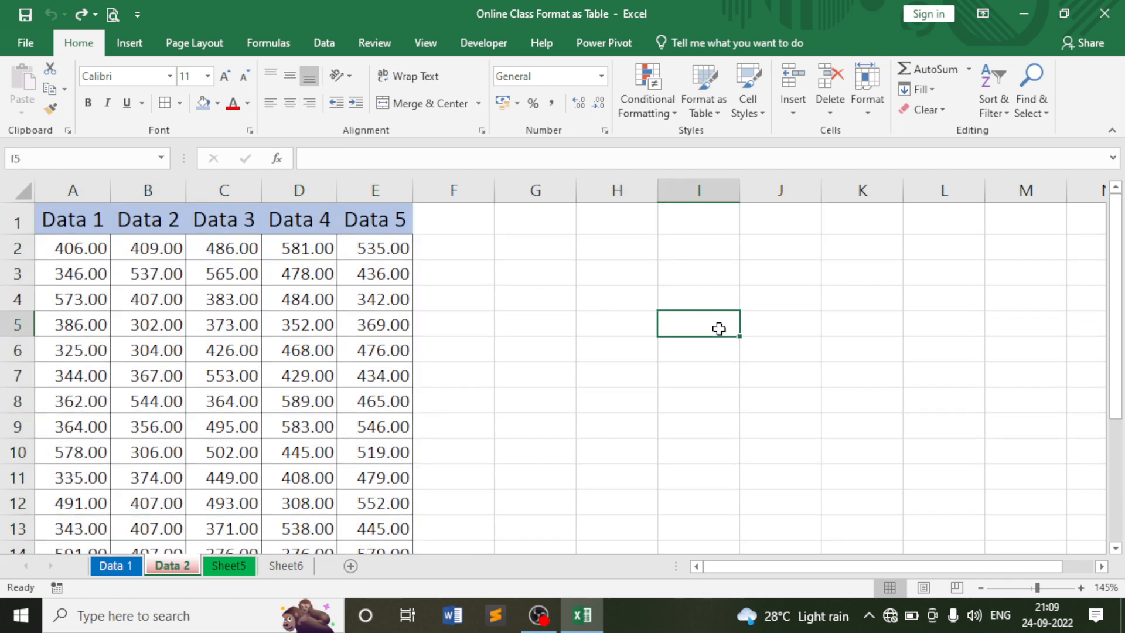
{"action": "left_click", "coordinate": [437, 275]}
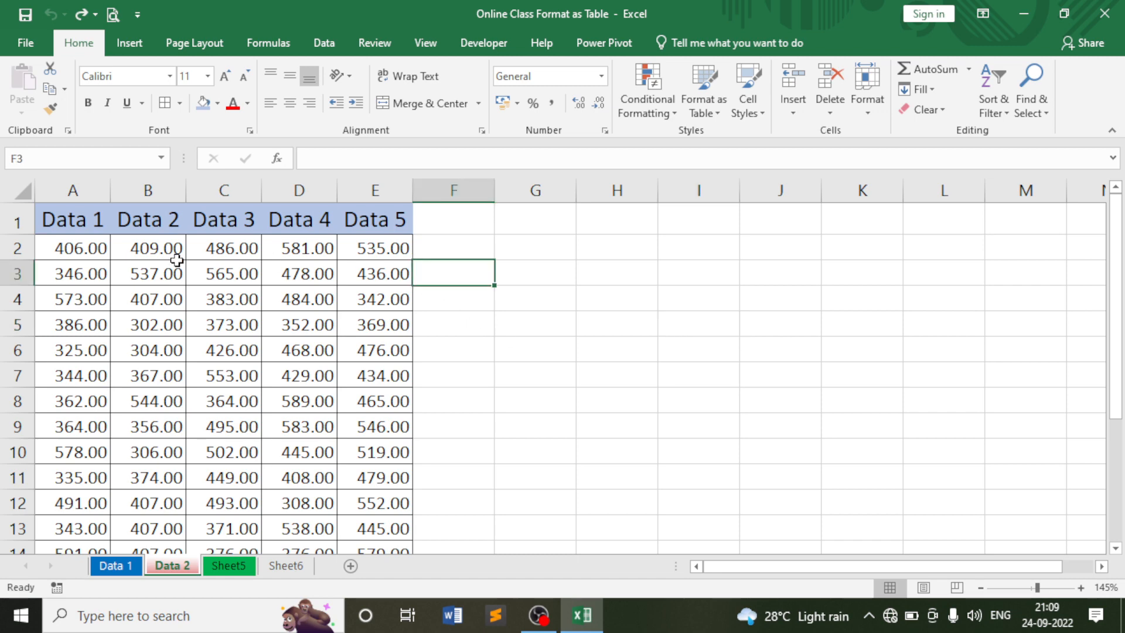
{"action": "left_click", "coordinate": [22, 191]}
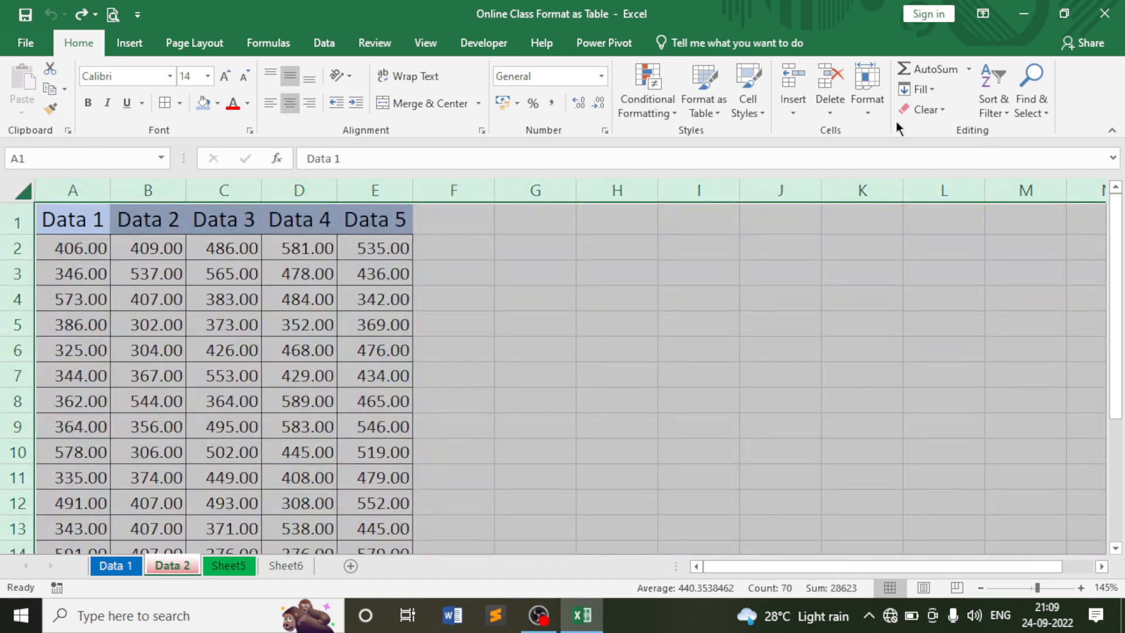
{"action": "left_click", "coordinate": [871, 105]}
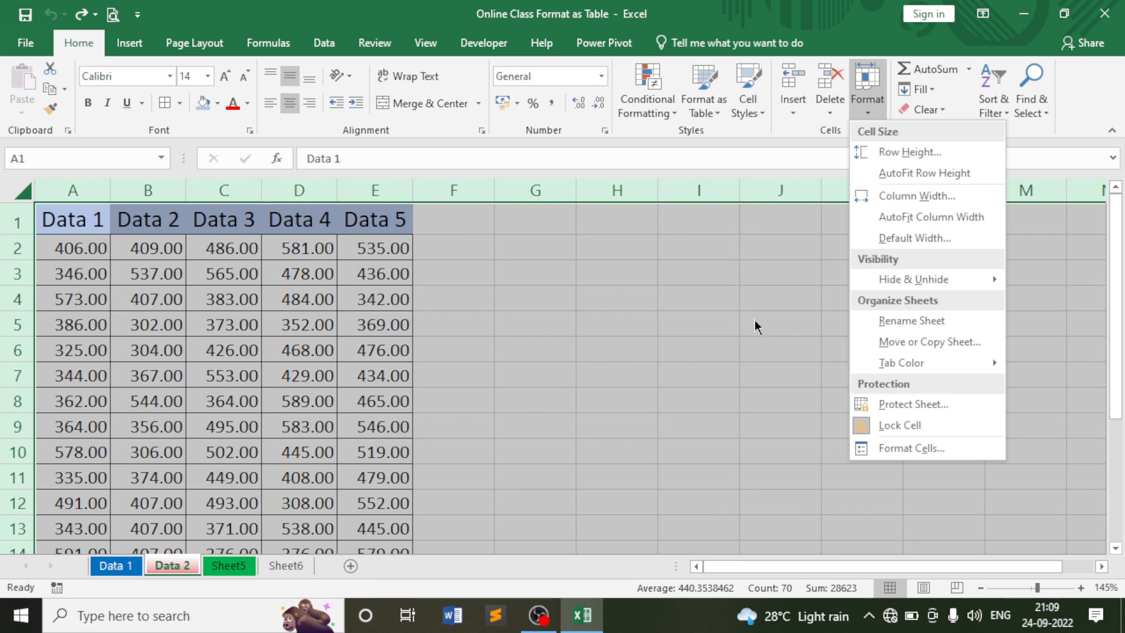
{"action": "left_click", "coordinate": [891, 427]}
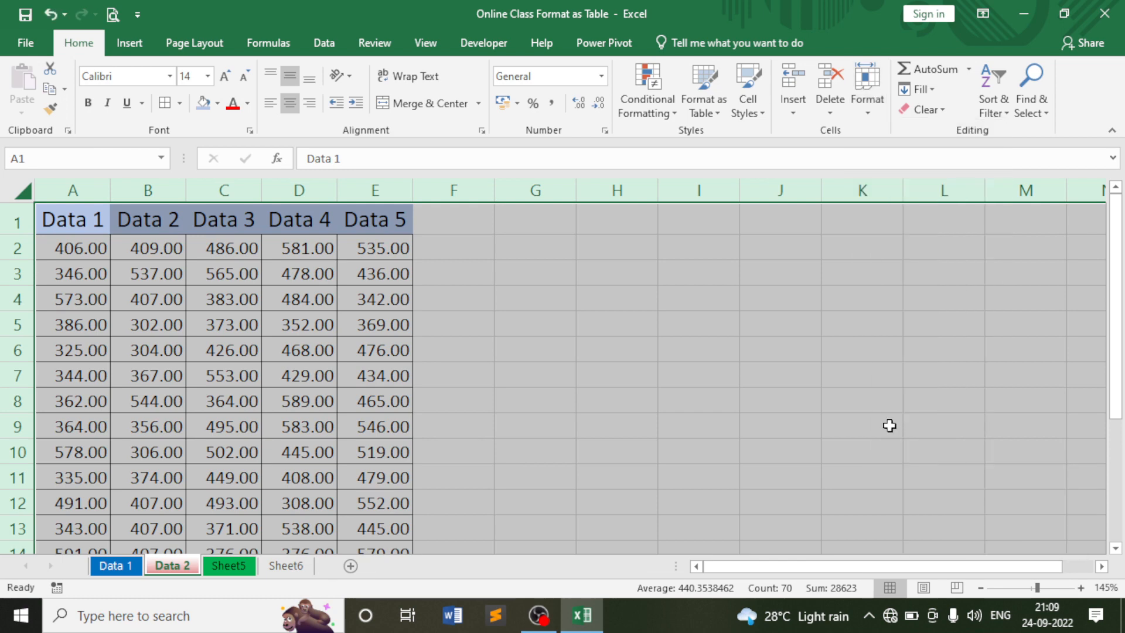
{"action": "left_click", "coordinate": [540, 350]}
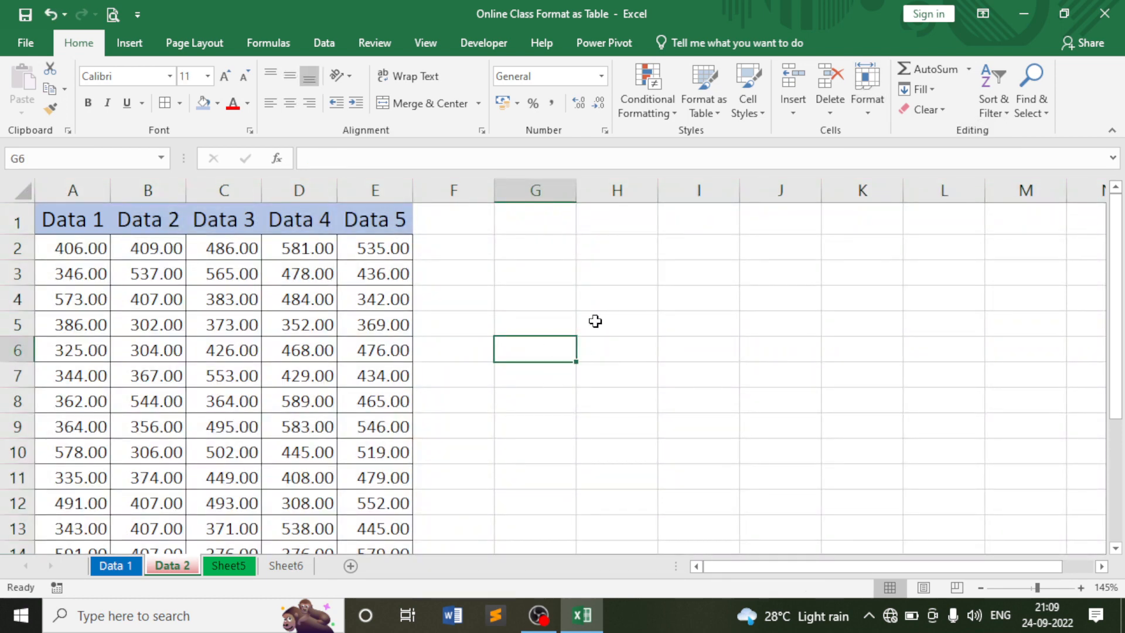
Check cell H3's lock status without changing anything.
{"action": "left_click", "coordinate": [609, 275]}
{"action": "left_click", "coordinate": [871, 101]}
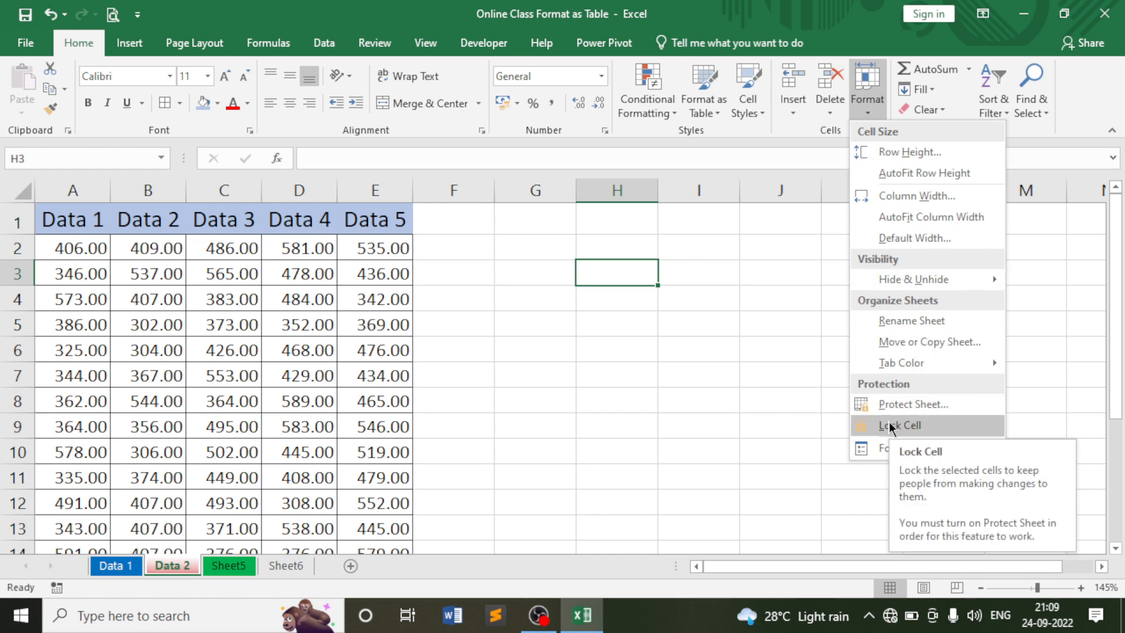
{"action": "left_click", "coordinate": [514, 280]}
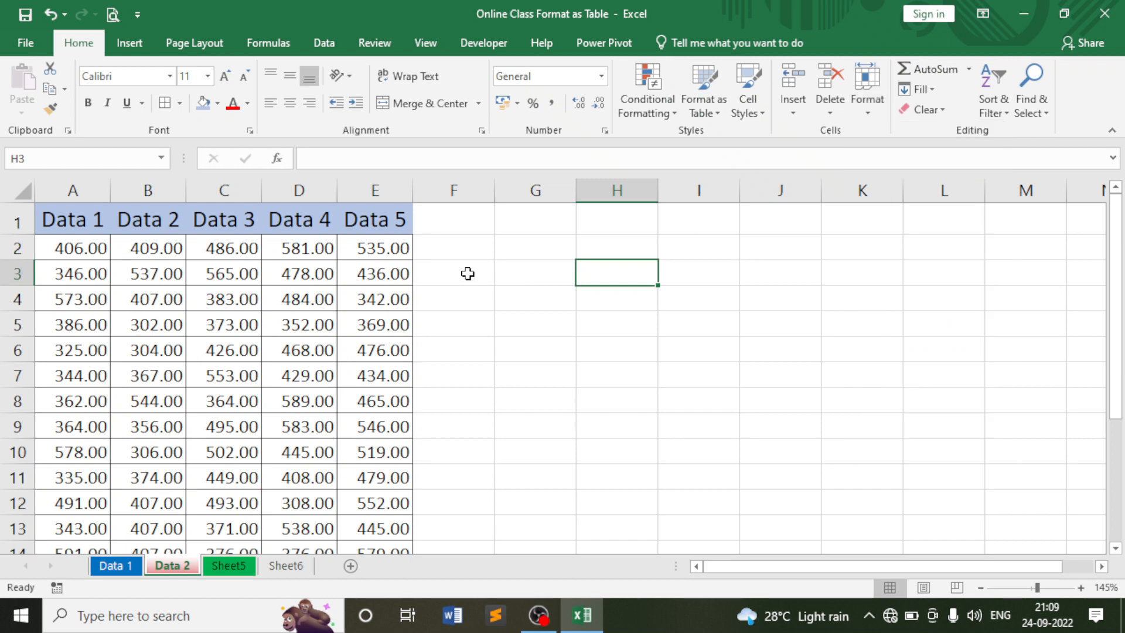
Lock the cells of the Data 1–5 table A1:E14.
{"action": "left_click_drag", "start_coordinate": [53, 220], "coordinate": [378, 473]}
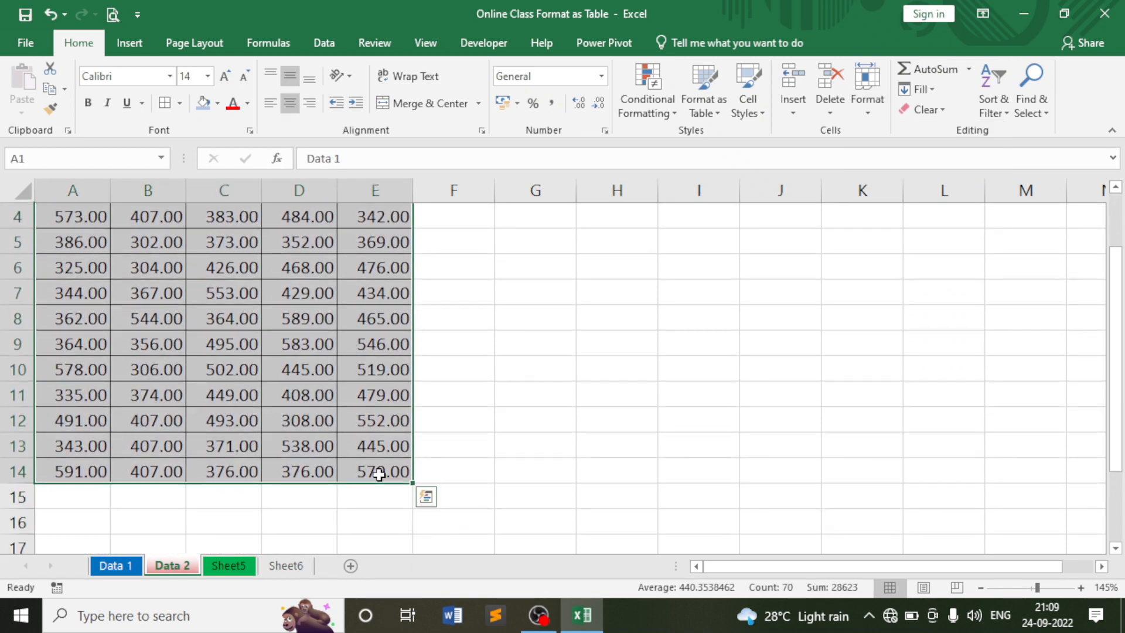
{"action": "scroll", "coordinate": [377, 382], "scroll_direction": "up", "scroll_amount": 1}
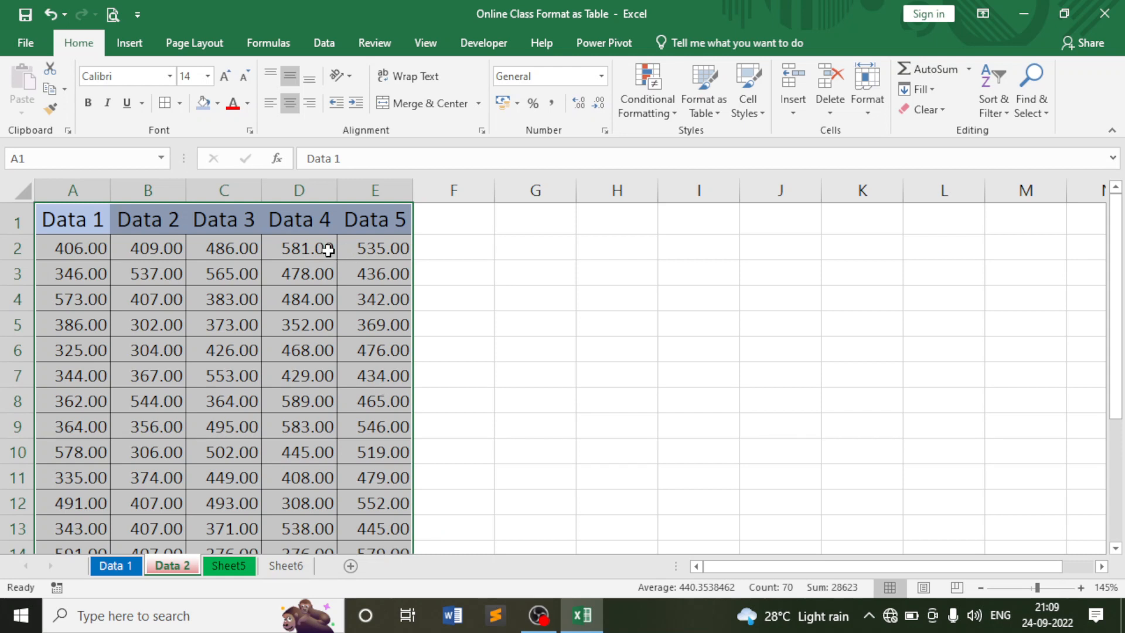
{"action": "left_click", "coordinate": [867, 94]}
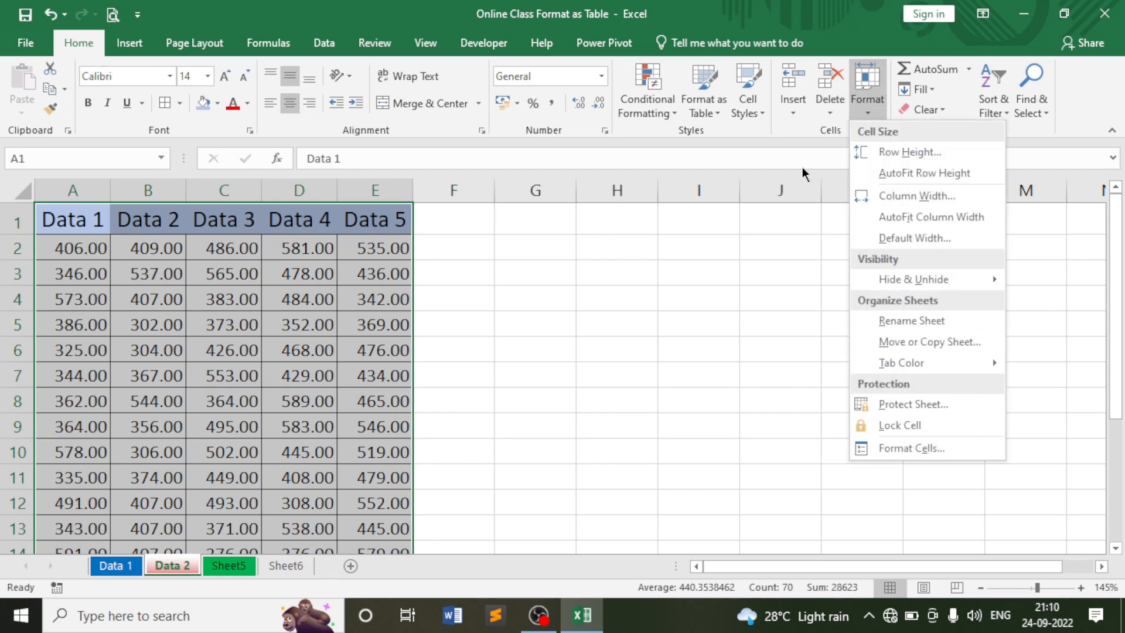
{"action": "left_click", "coordinate": [882, 423]}
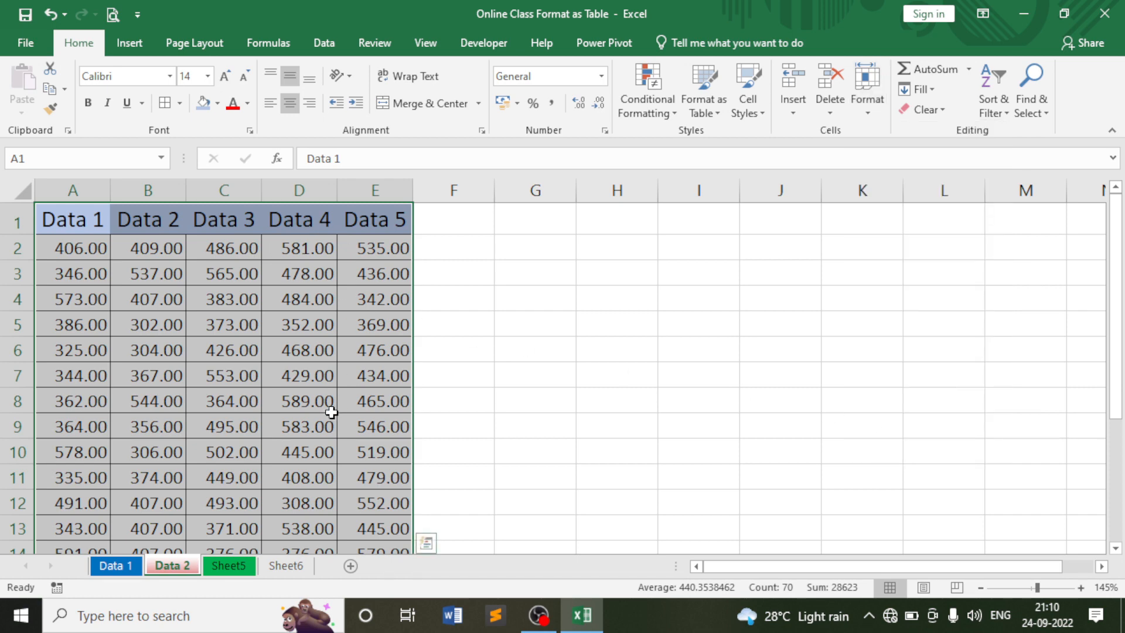
{"action": "left_click", "coordinate": [481, 304]}
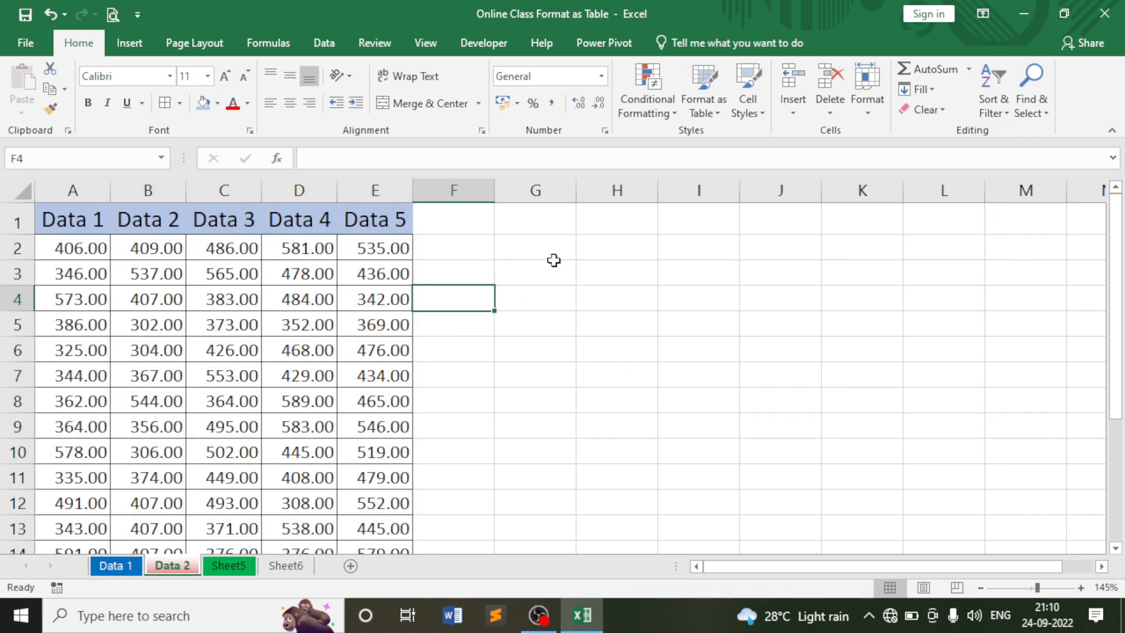
Select empty blocks and cells around the table to check their lock state.
{"action": "left_click_drag", "start_coordinate": [568, 223], "coordinate": [909, 427]}
{"action": "scroll", "coordinate": [903, 427], "scroll_direction": "down", "scroll_amount": 4}
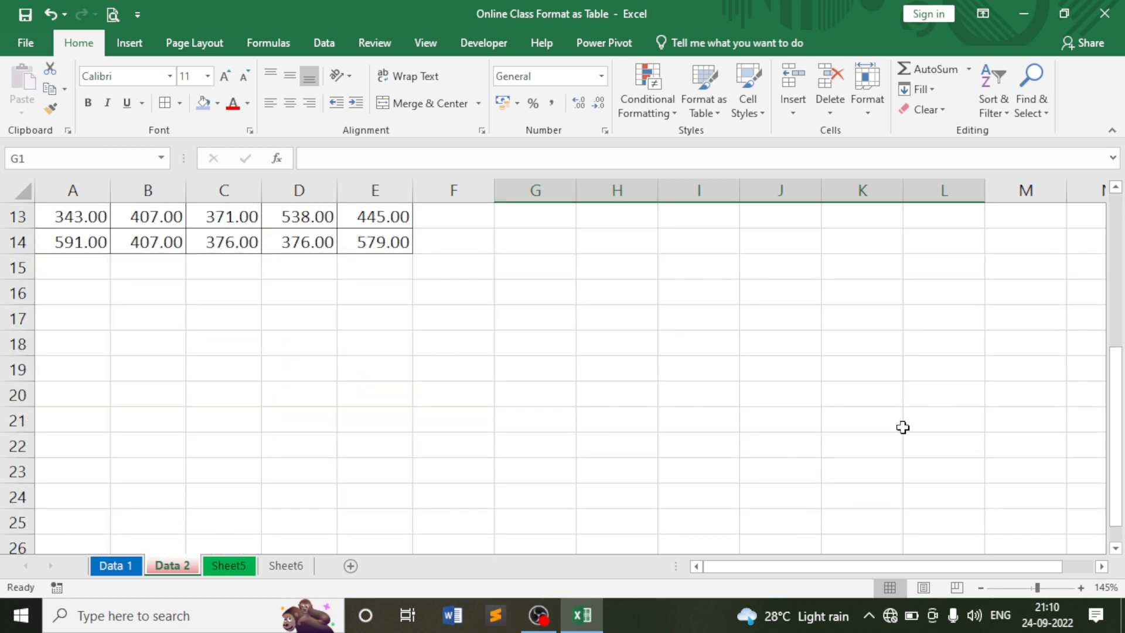
{"action": "left_click_drag", "start_coordinate": [72, 289], "coordinate": [652, 481]}
{"action": "scroll", "coordinate": [653, 480], "scroll_direction": "up", "scroll_amount": 4}
{"action": "left_click", "coordinate": [588, 306]}
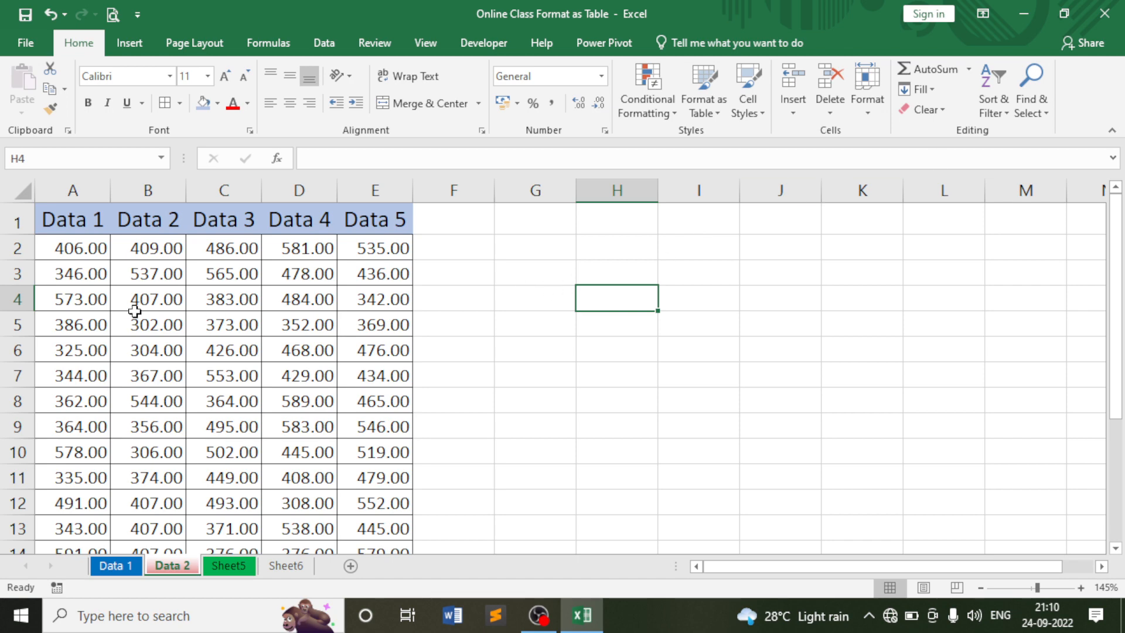
{"action": "left_click", "coordinate": [216, 294]}
{"action": "left_click_drag", "start_coordinate": [635, 273], "coordinate": [842, 469]}
{"action": "left_click", "coordinate": [751, 326]}
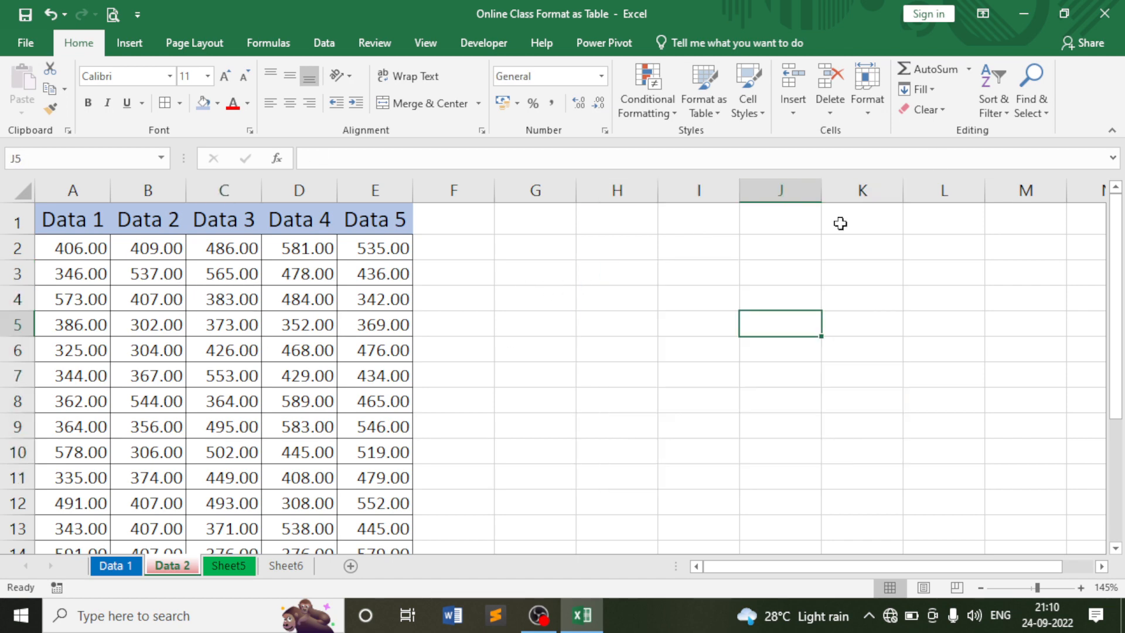
Begin protecting the Data 2 sheet and enter a password.
{"action": "left_click", "coordinate": [866, 97]}
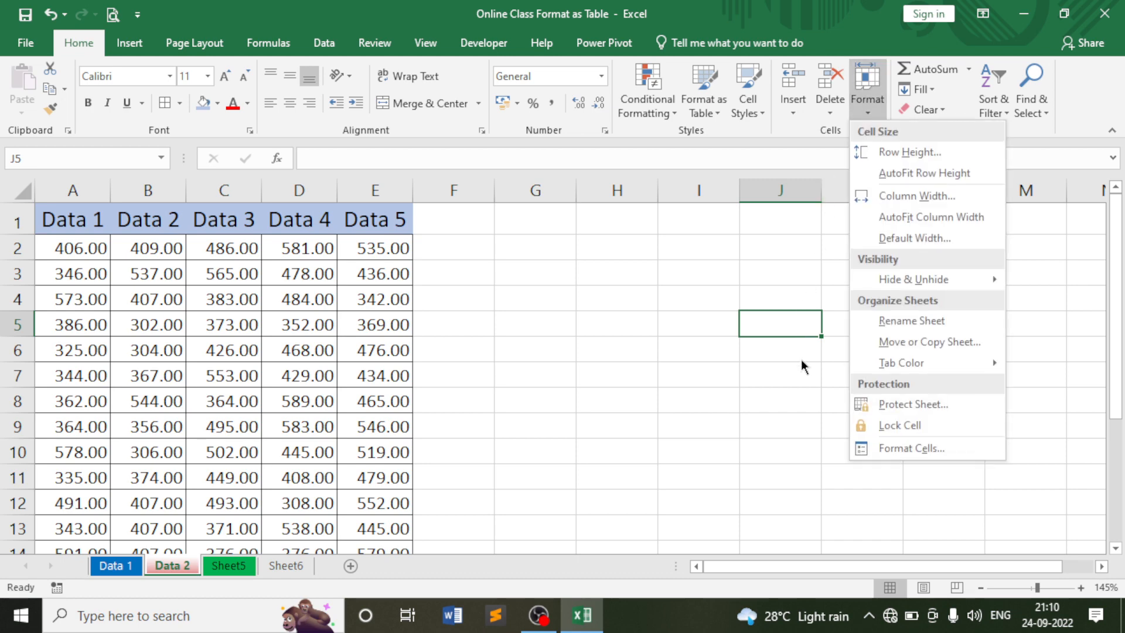
{"action": "left_click", "coordinate": [903, 405]}
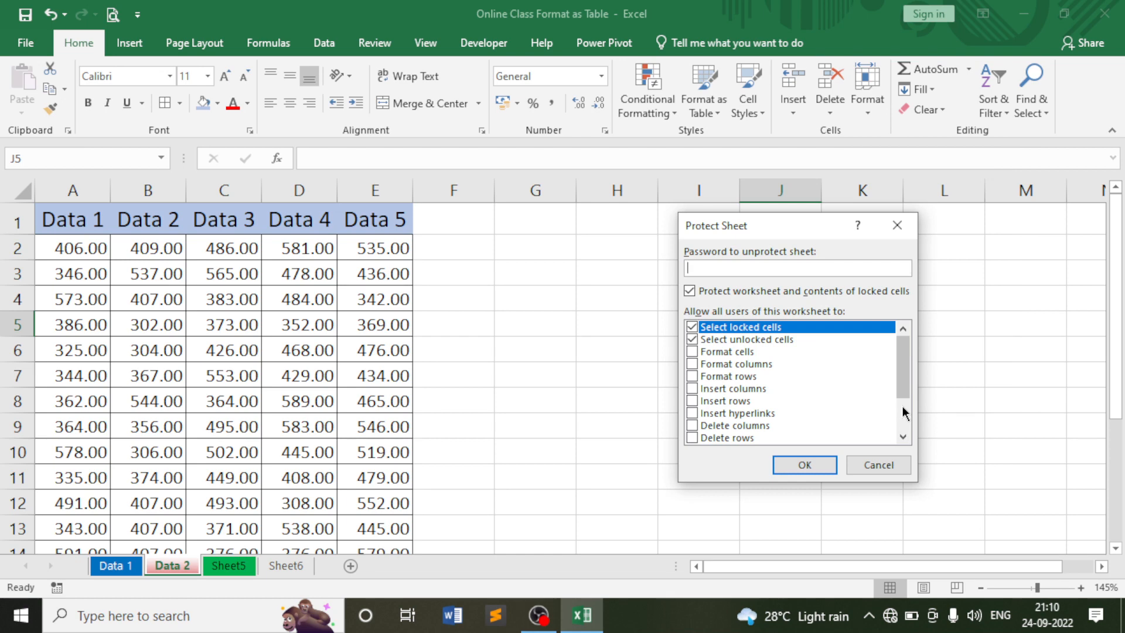
{"action": "type", "text": "123"}
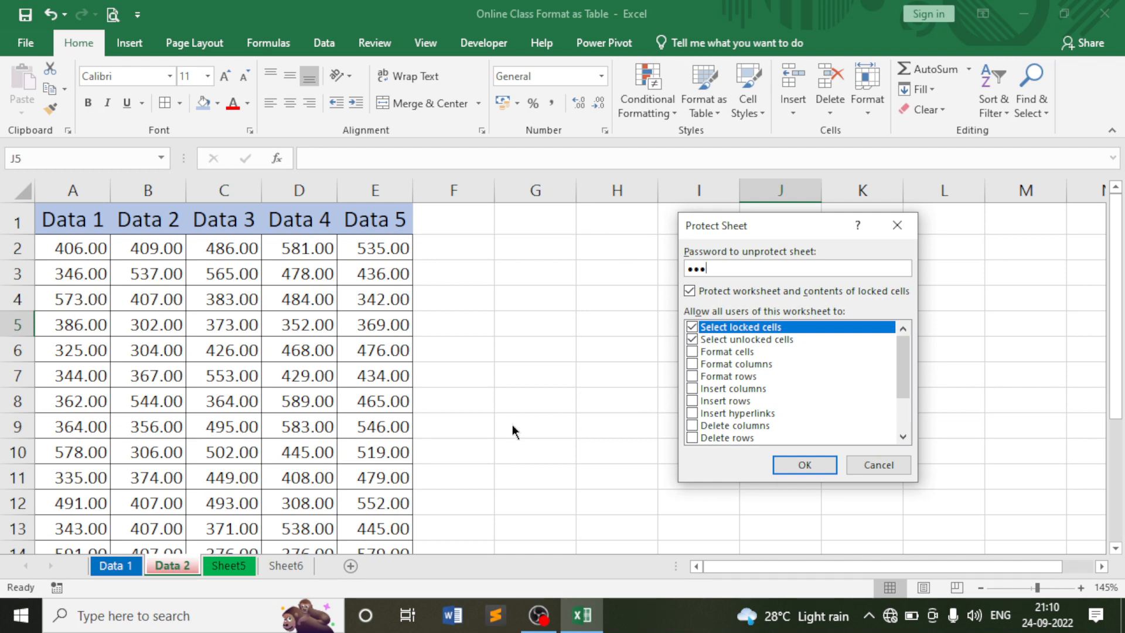
Allow formatting cells, columns and rows, inserting columns, rows and hyperlinks, and deleting columns and rows.
{"action": "left_click", "coordinate": [695, 353]}
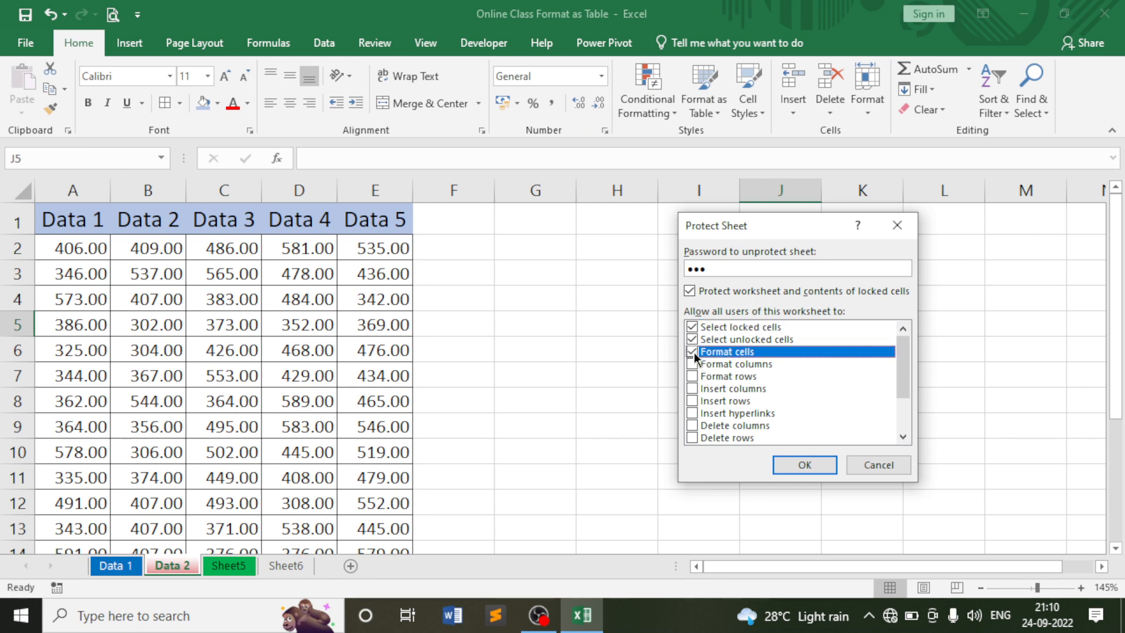
{"action": "left_click", "coordinate": [692, 364]}
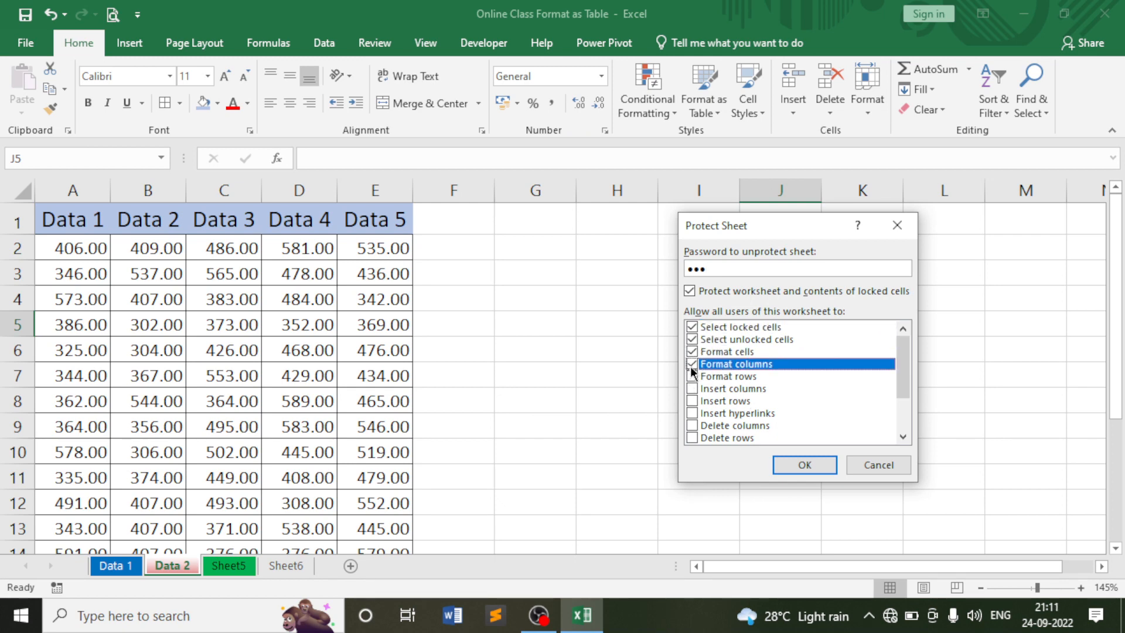
{"action": "left_click", "coordinate": [693, 377]}
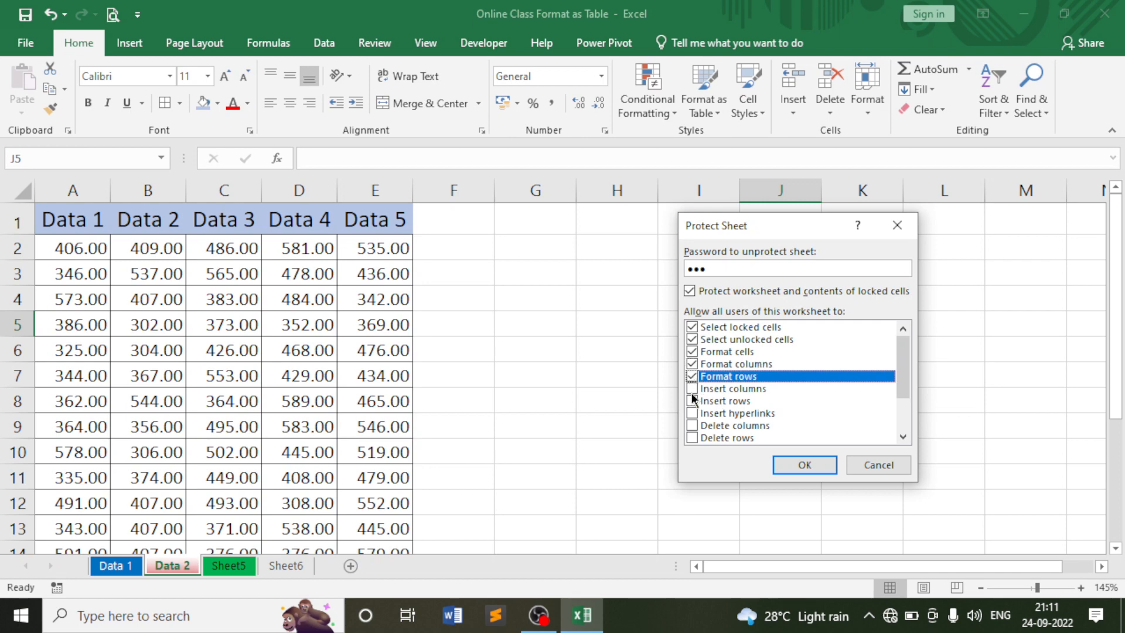
{"action": "left_click", "coordinate": [692, 389]}
{"action": "left_click", "coordinate": [693, 401]}
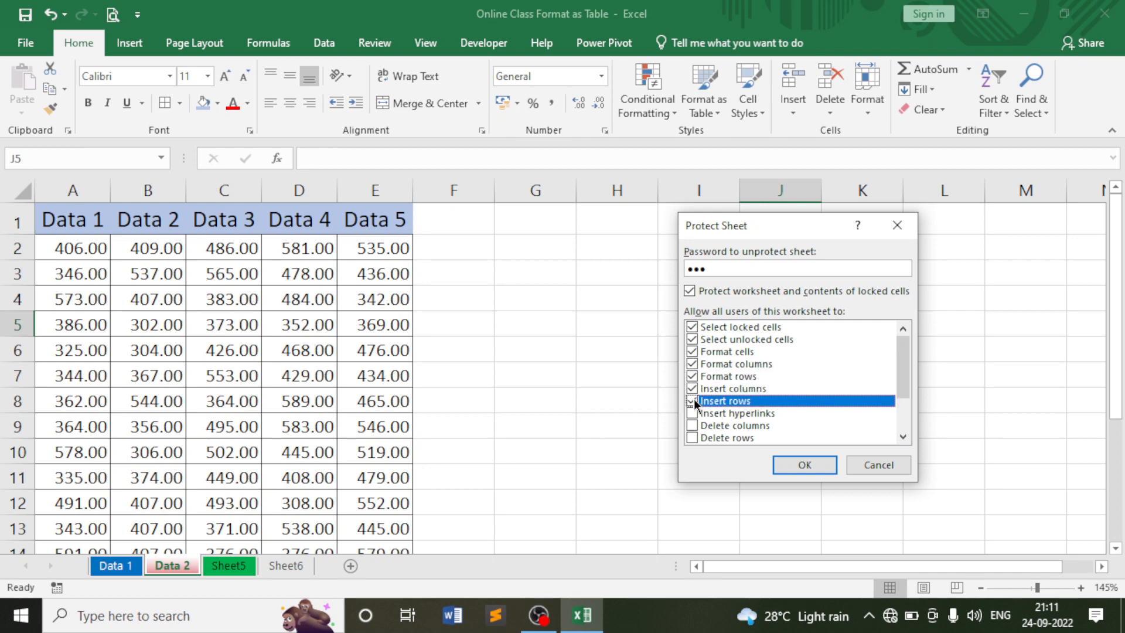
{"action": "left_click", "coordinate": [693, 413]}
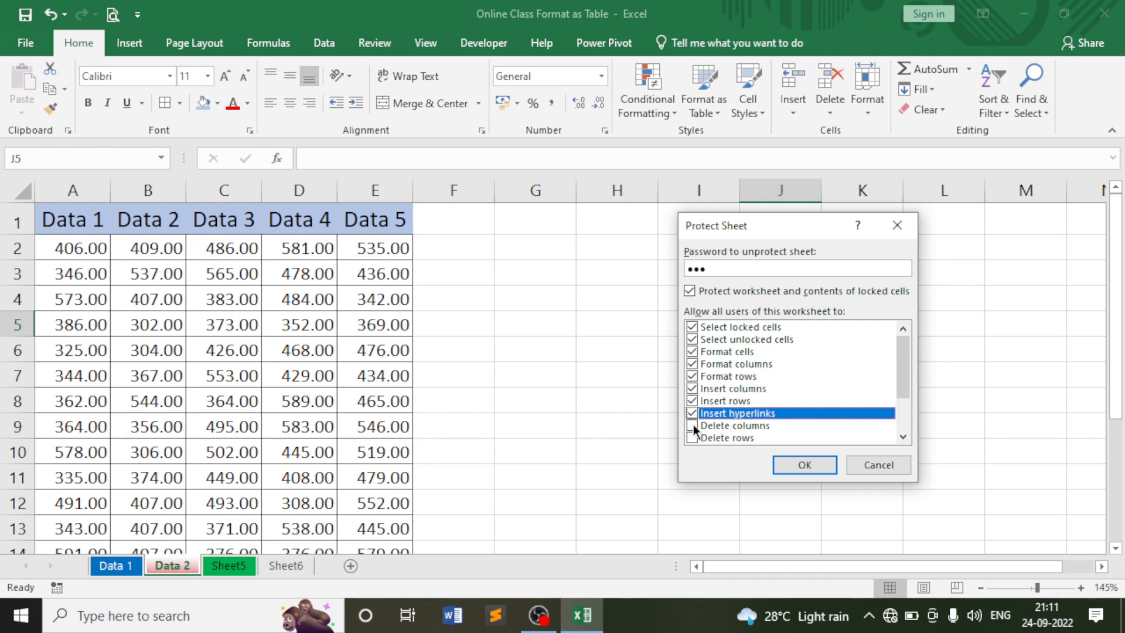
{"action": "left_click", "coordinate": [693, 426]}
{"action": "left_click", "coordinate": [693, 439]}
{"action": "left_click", "coordinate": [902, 437]}
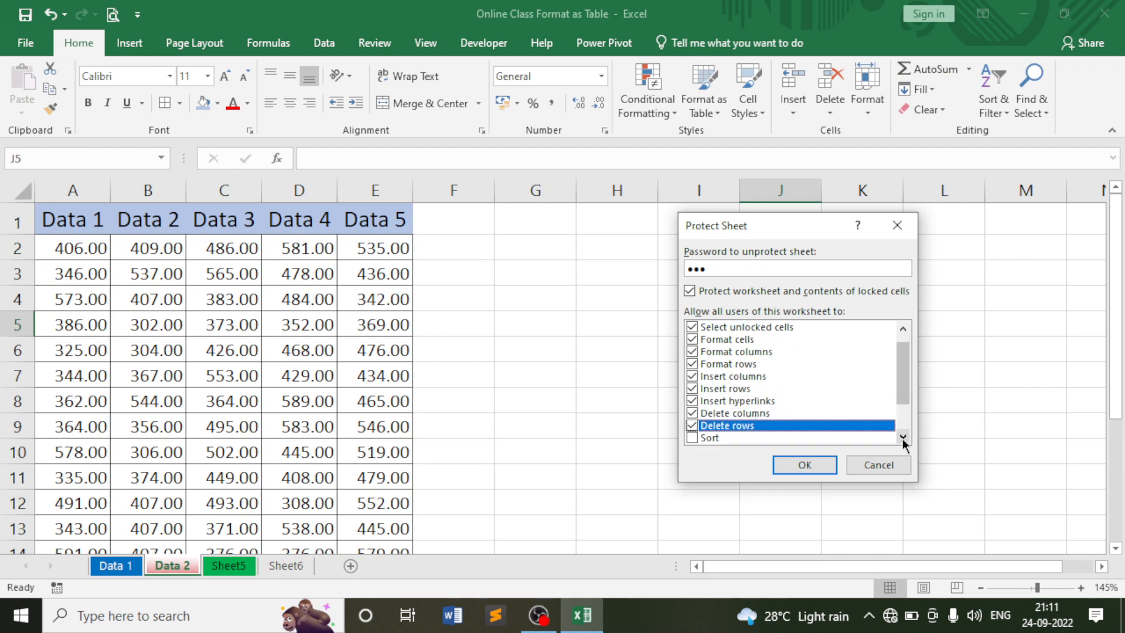
{"action": "left_click", "coordinate": [903, 437]}
{"action": "left_click", "coordinate": [902, 437]}
{"action": "left_click", "coordinate": [903, 437]}
{"action": "left_click", "coordinate": [903, 437]}
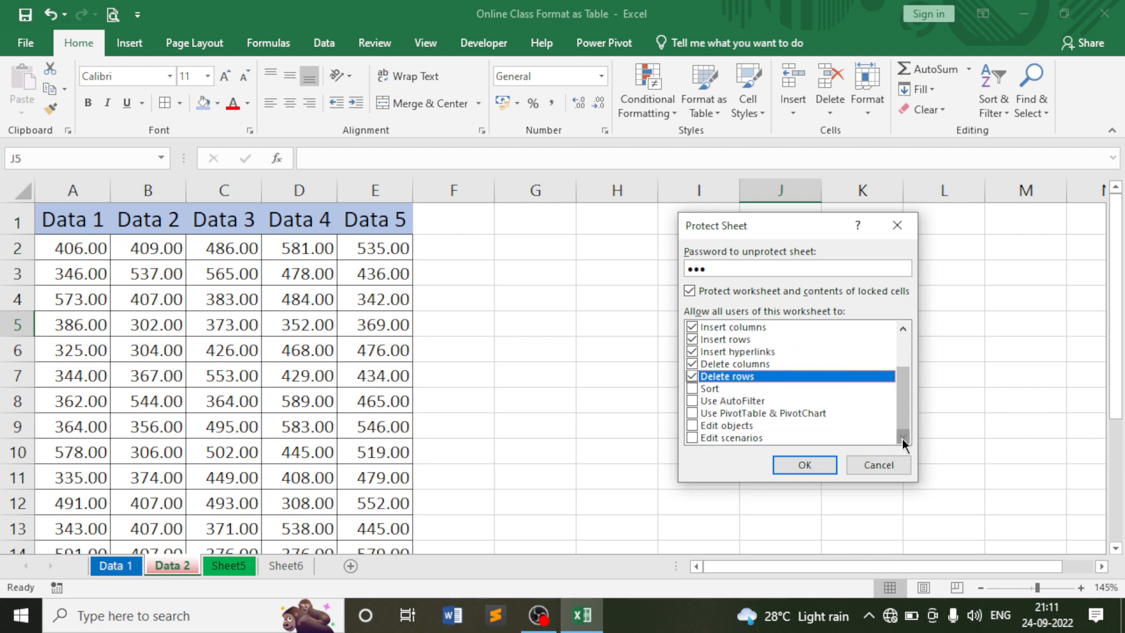
Also allow sorting, AutoFilter, PivotTables, editing objects and scenarios, then confirm the password.
{"action": "left_click", "coordinate": [692, 389]}
{"action": "left_click", "coordinate": [692, 401]}
{"action": "left_click", "coordinate": [694, 414]}
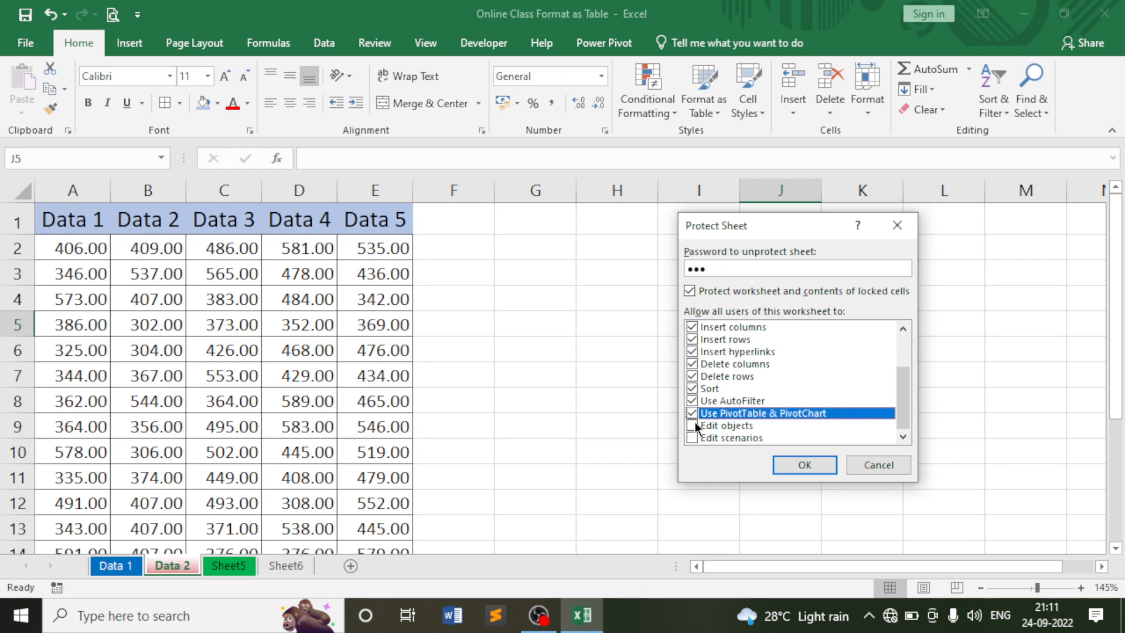
{"action": "left_click", "coordinate": [694, 426]}
{"action": "left_click", "coordinate": [694, 437]}
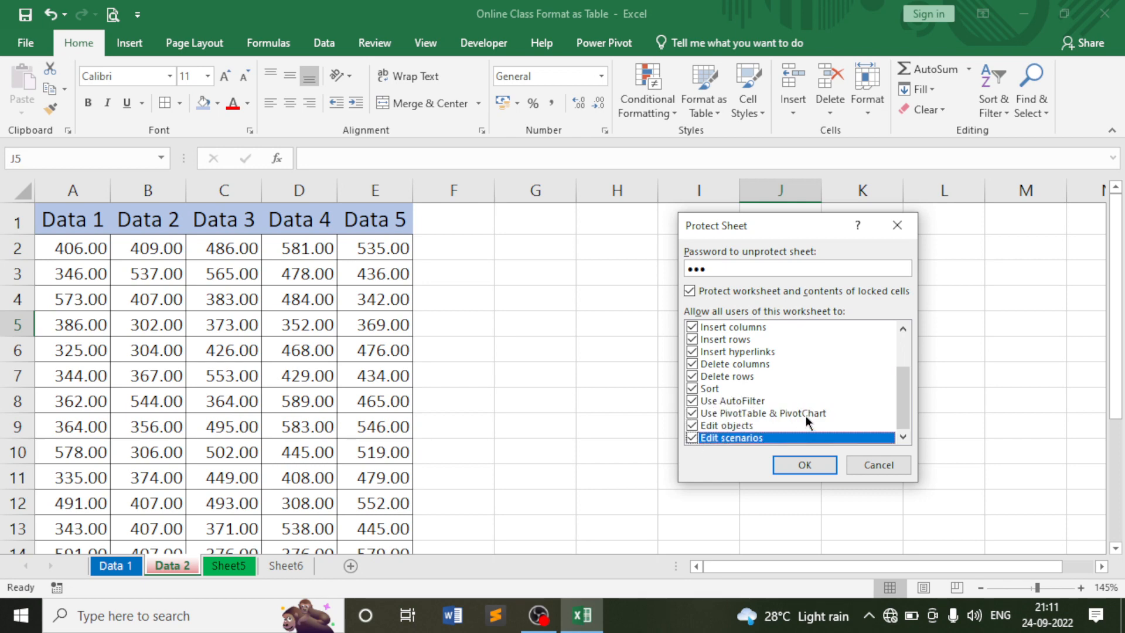
{"action": "left_click", "coordinate": [811, 466]}
{"action": "type", "text": "123"}
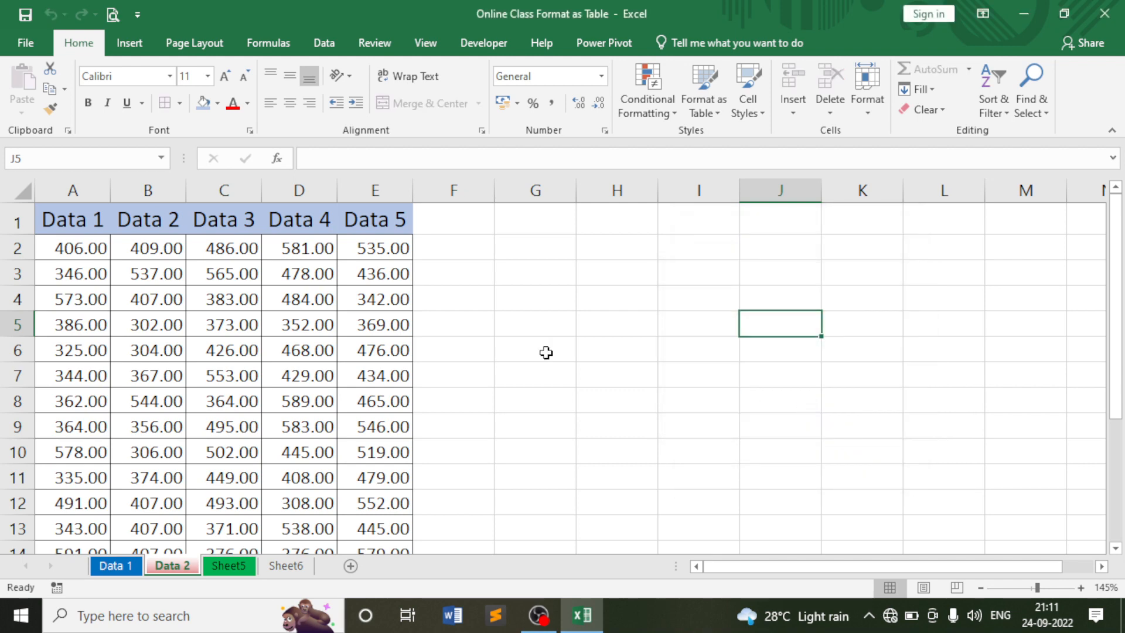
{"action": "left_click", "coordinate": [308, 275]}
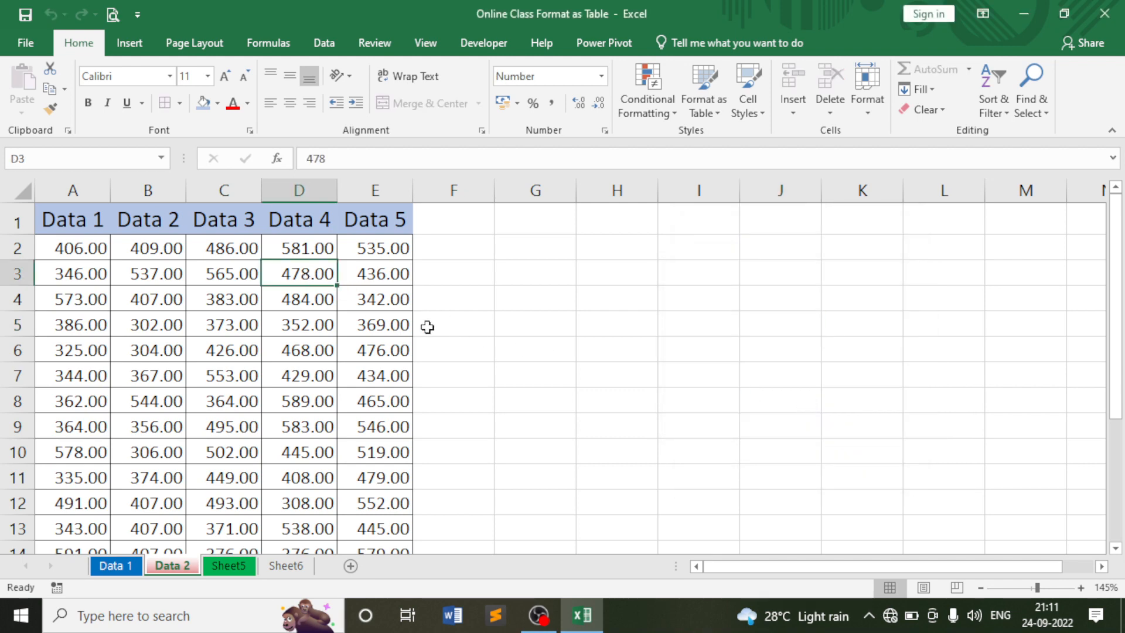
{"action": "key", "text": "Delete"}
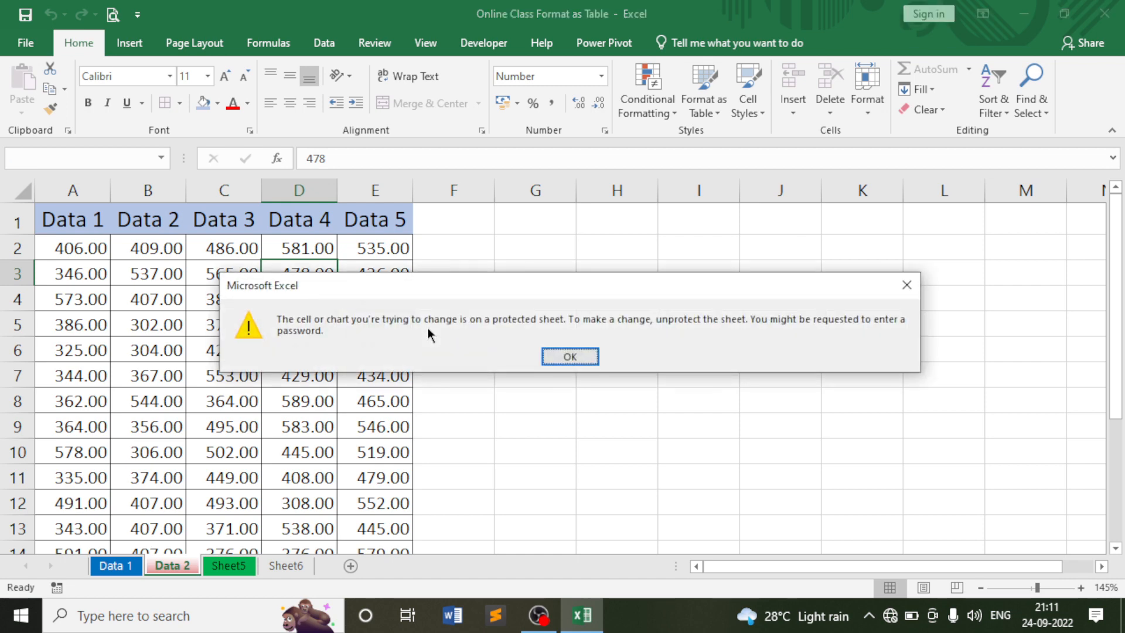
{"action": "left_click", "coordinate": [562, 357]}
{"action": "left_click", "coordinate": [554, 211]}
{"action": "left_click", "coordinate": [619, 215]}
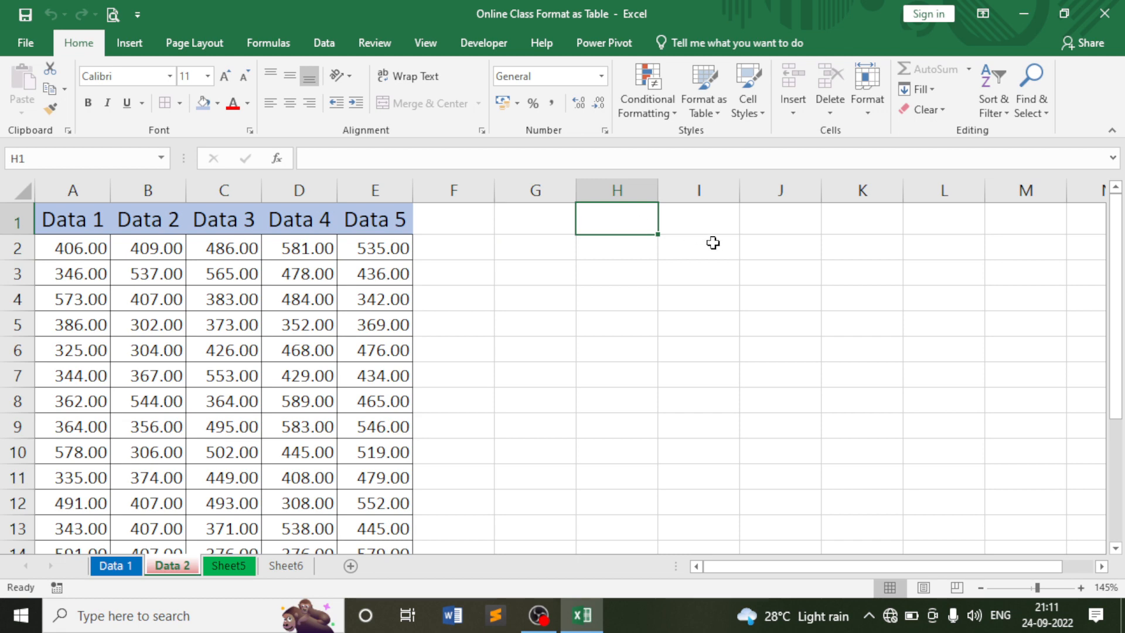
{"action": "type", "text": "ID"}
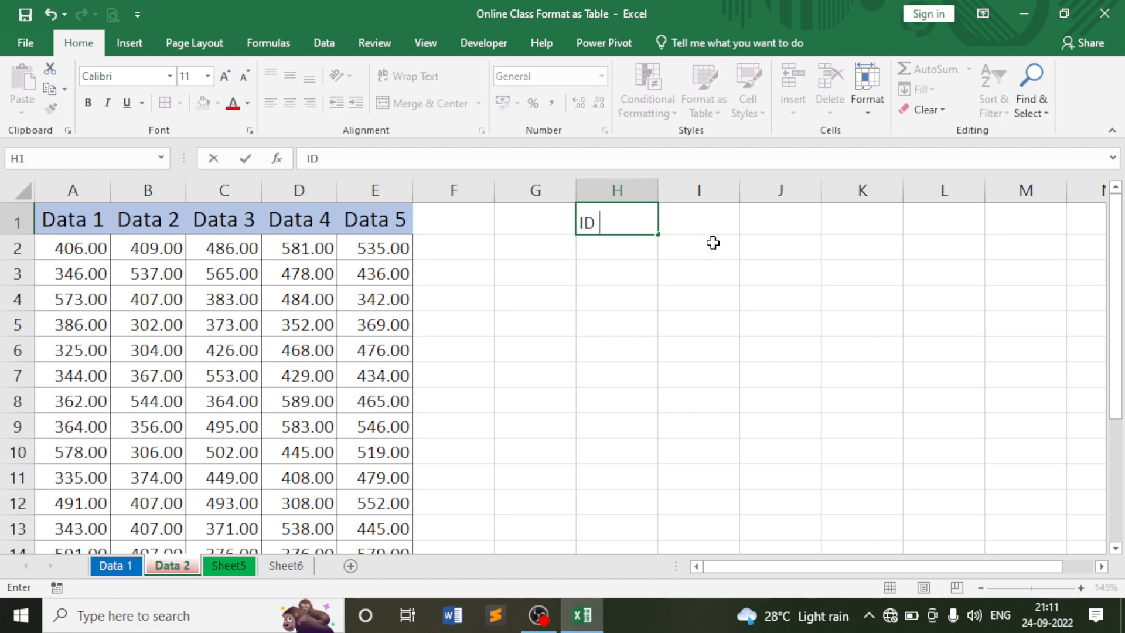
{"action": "type", "text": " No."}
{"action": "key", "text": "Return"}
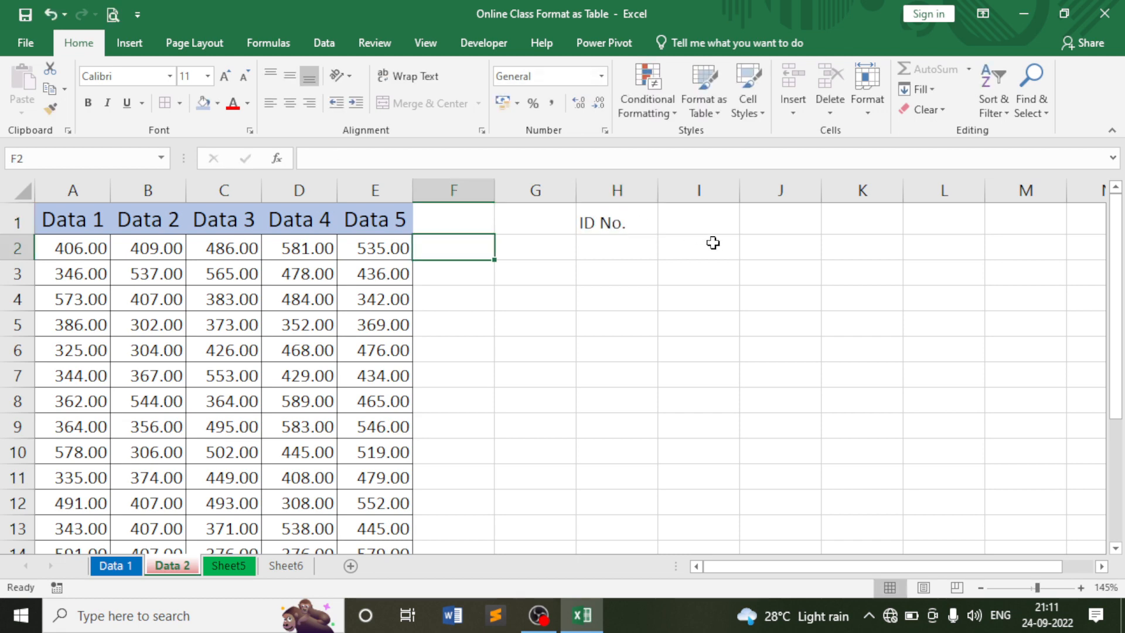
{"action": "left_click", "coordinate": [687, 221]}
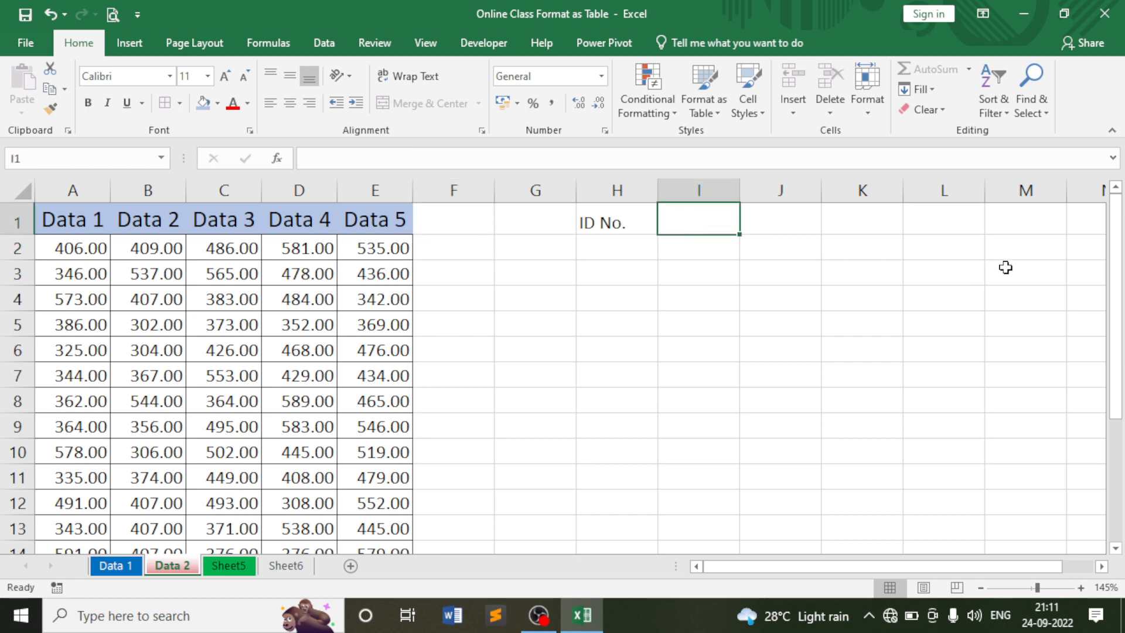
{"action": "type", "text": "Name"}
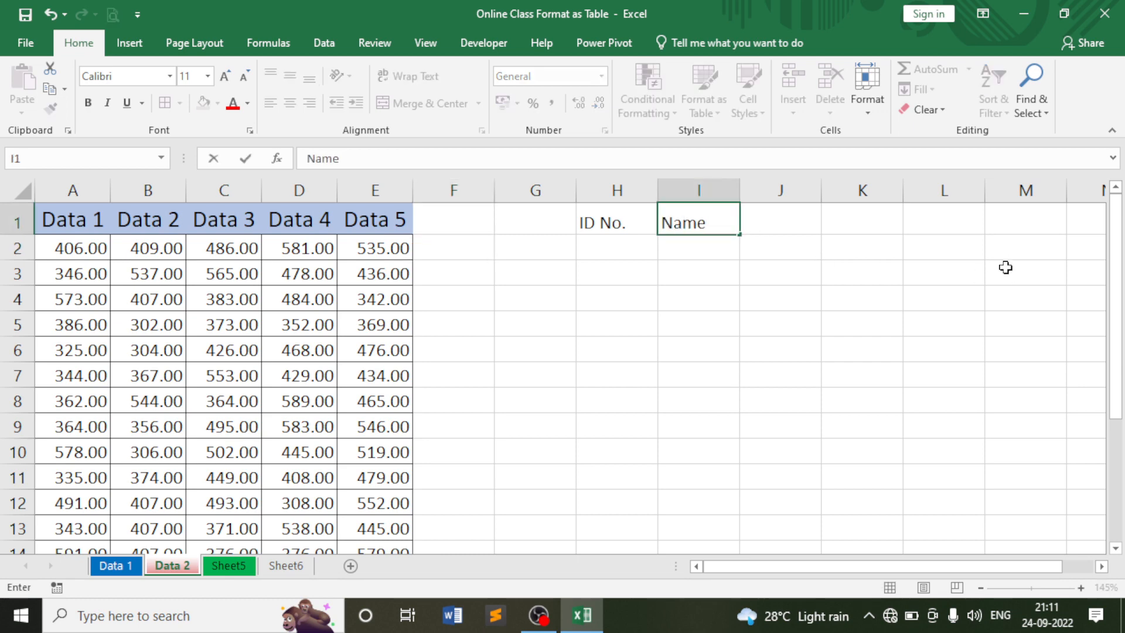
{"action": "key", "text": "Return"}
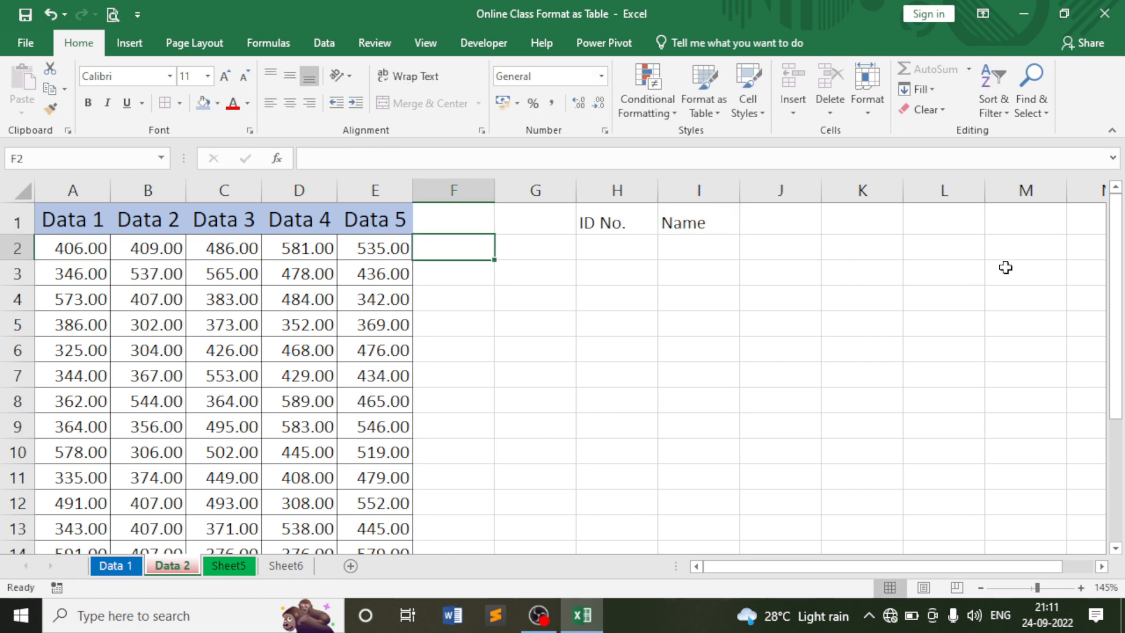
{"action": "left_click", "coordinate": [812, 226]}
{"action": "type", "text": "De"}
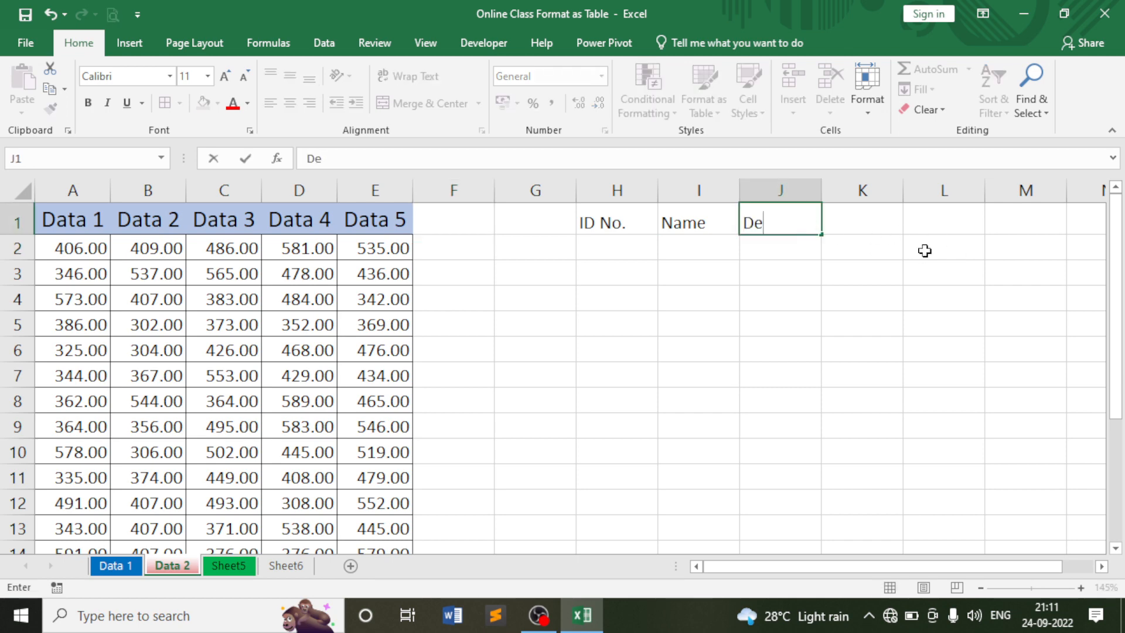
{"action": "type", "text": "pt."}
{"action": "key", "text": "Return"}
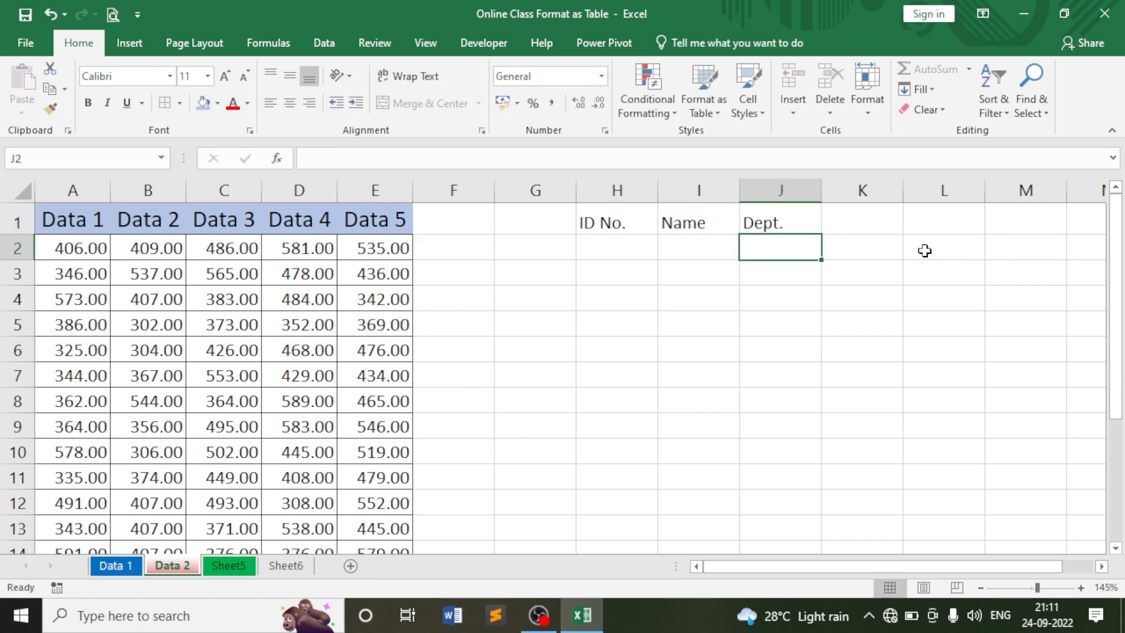
{"action": "left_click", "coordinate": [629, 342]}
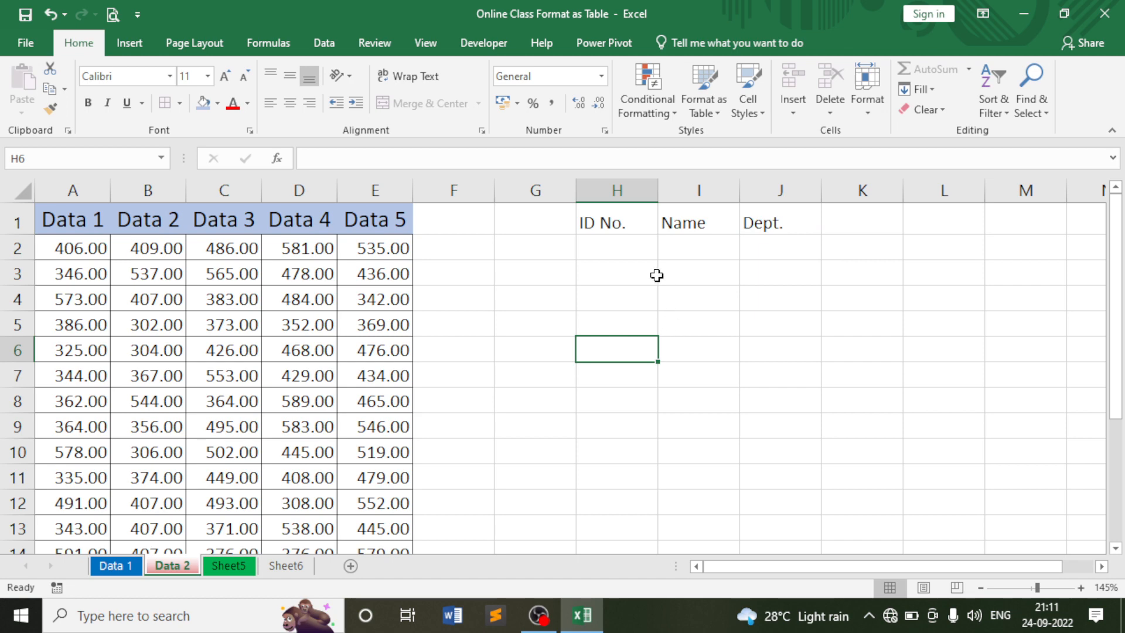
{"action": "left_click_drag", "start_coordinate": [615, 226], "coordinate": [771, 224]}
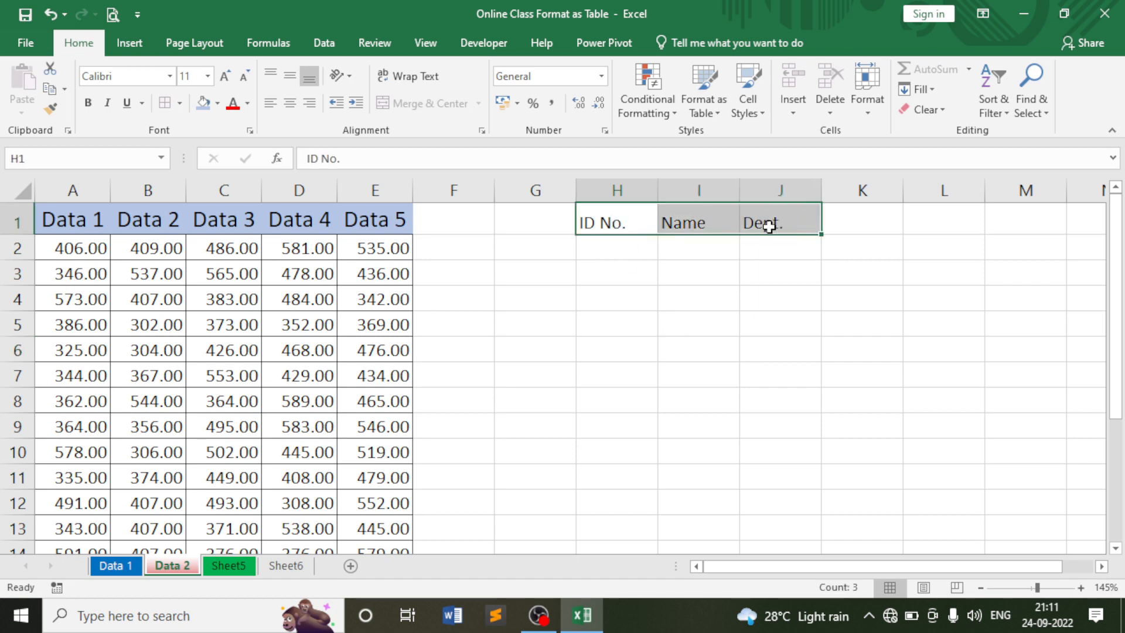
{"action": "key", "text": "Delete"}
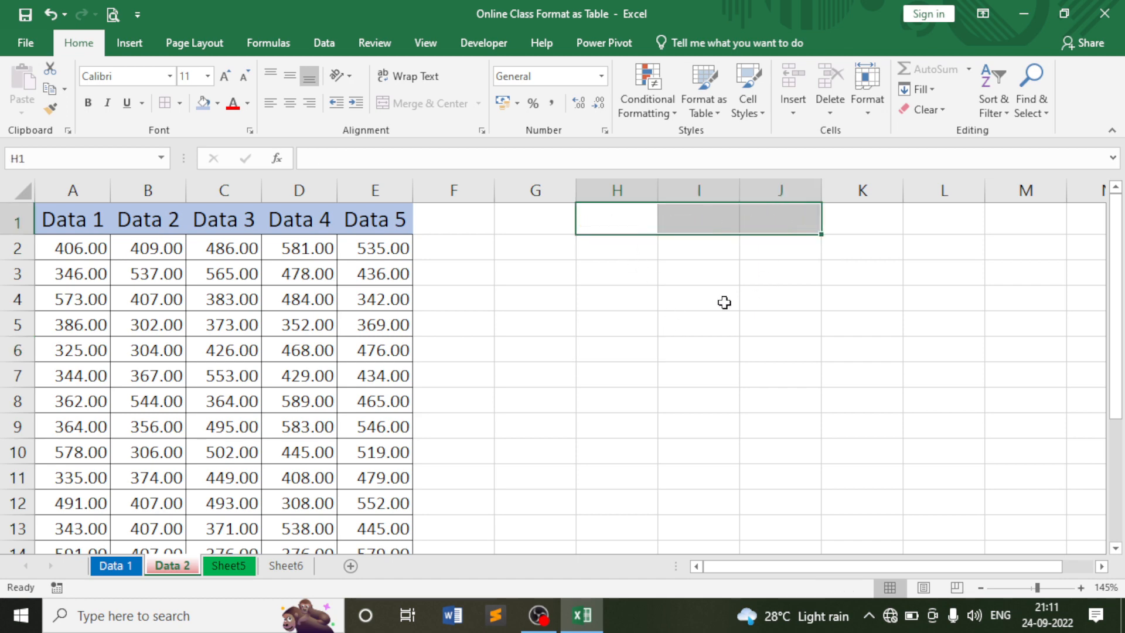
{"action": "left_click", "coordinate": [683, 312]}
{"action": "left_click", "coordinate": [485, 291]}
{"action": "left_click", "coordinate": [639, 292]}
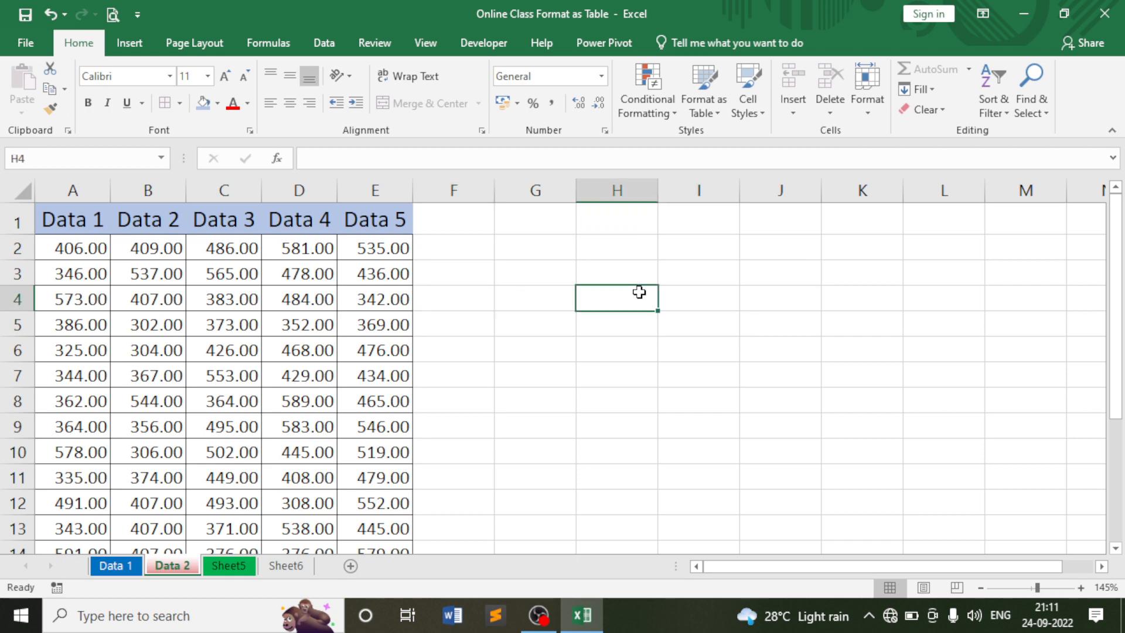
{"action": "left_click", "coordinate": [625, 257]}
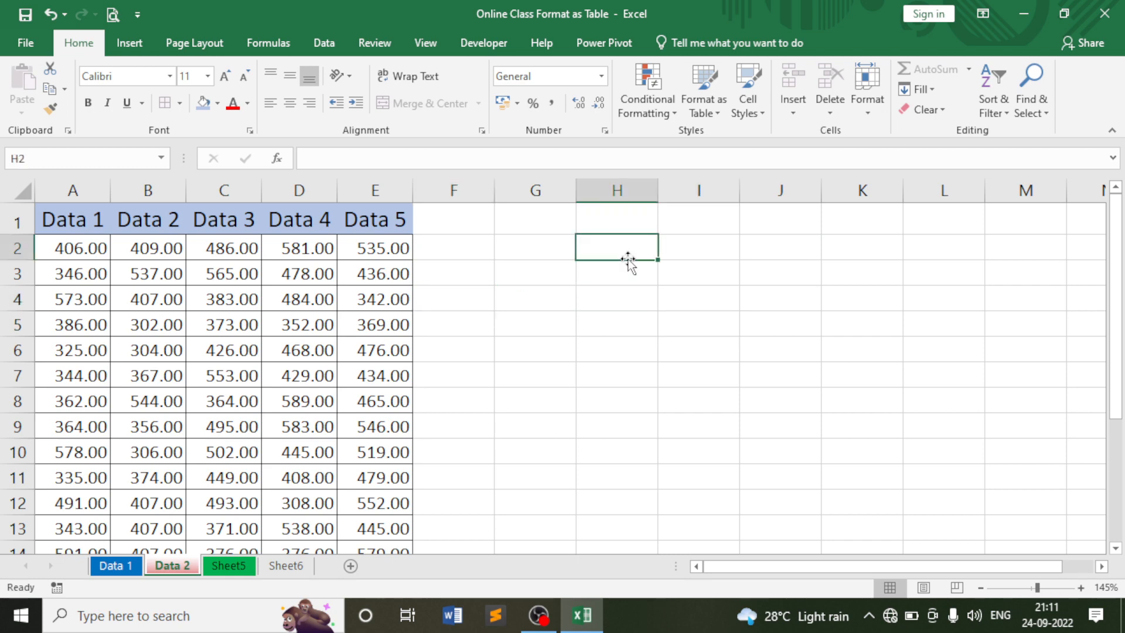
{"action": "left_click", "coordinate": [867, 88]}
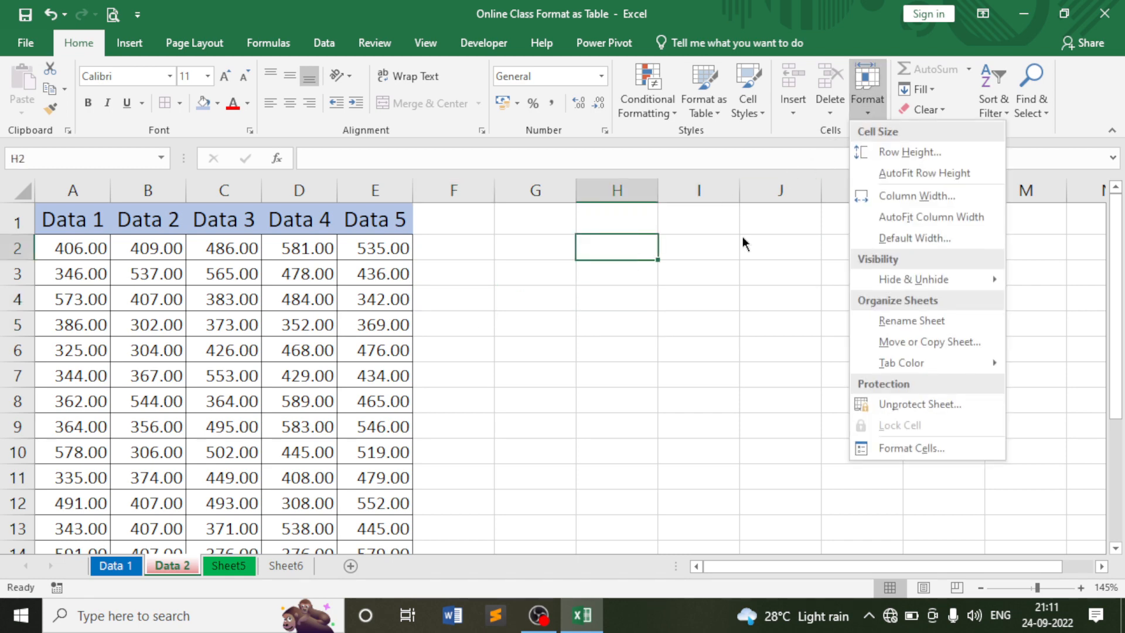
{"action": "left_click", "coordinate": [906, 404]}
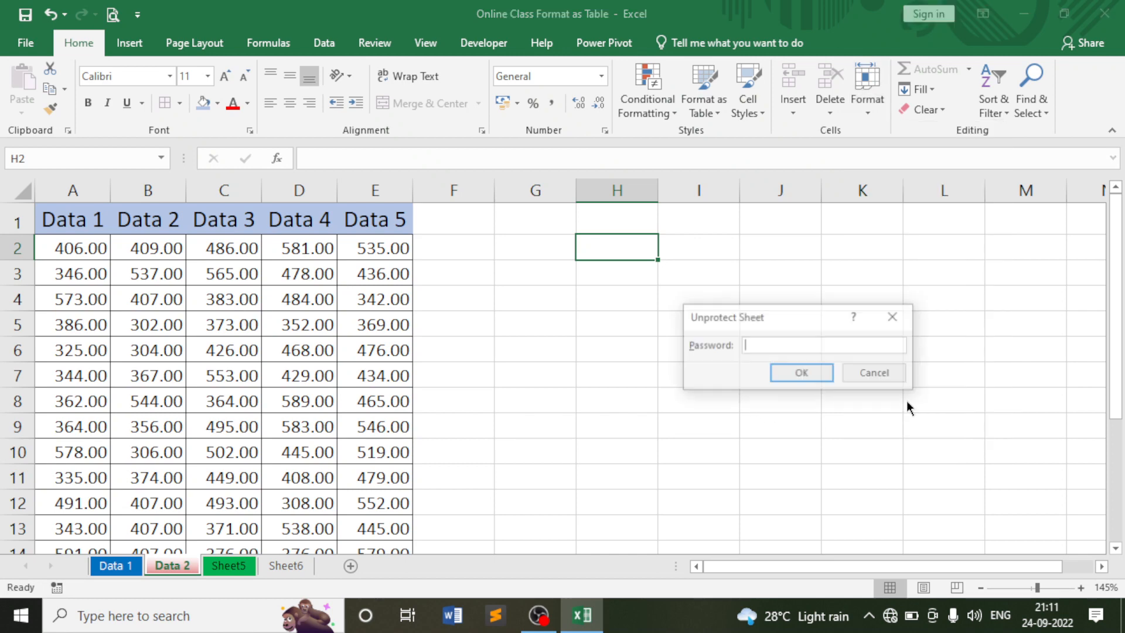
{"action": "type", "text": "123"}
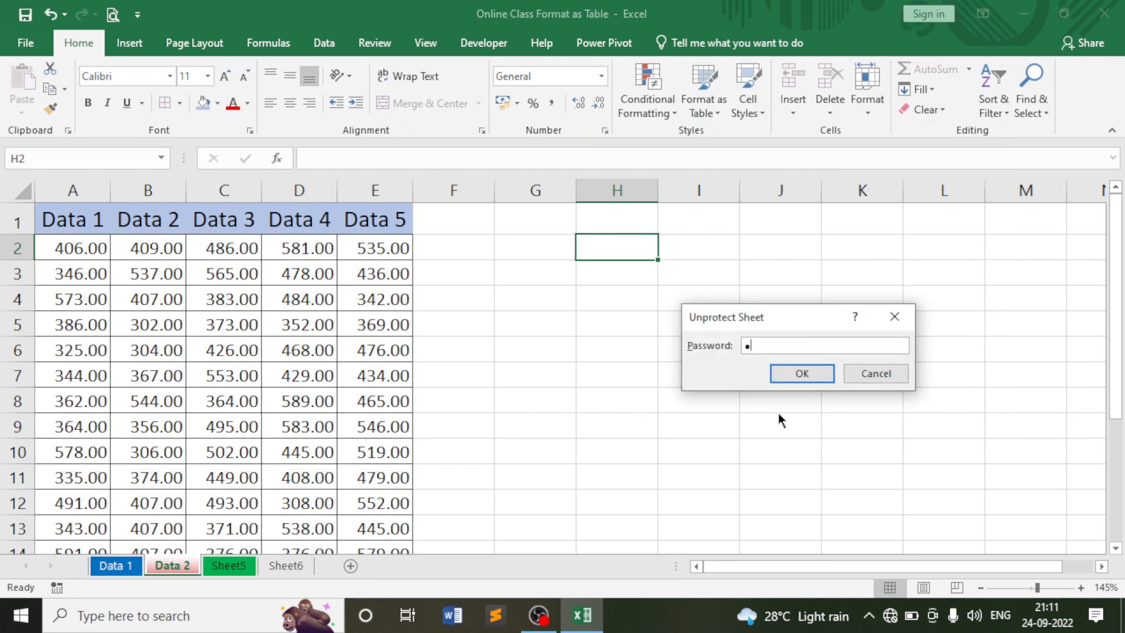
{"action": "left_click", "coordinate": [779, 380]}
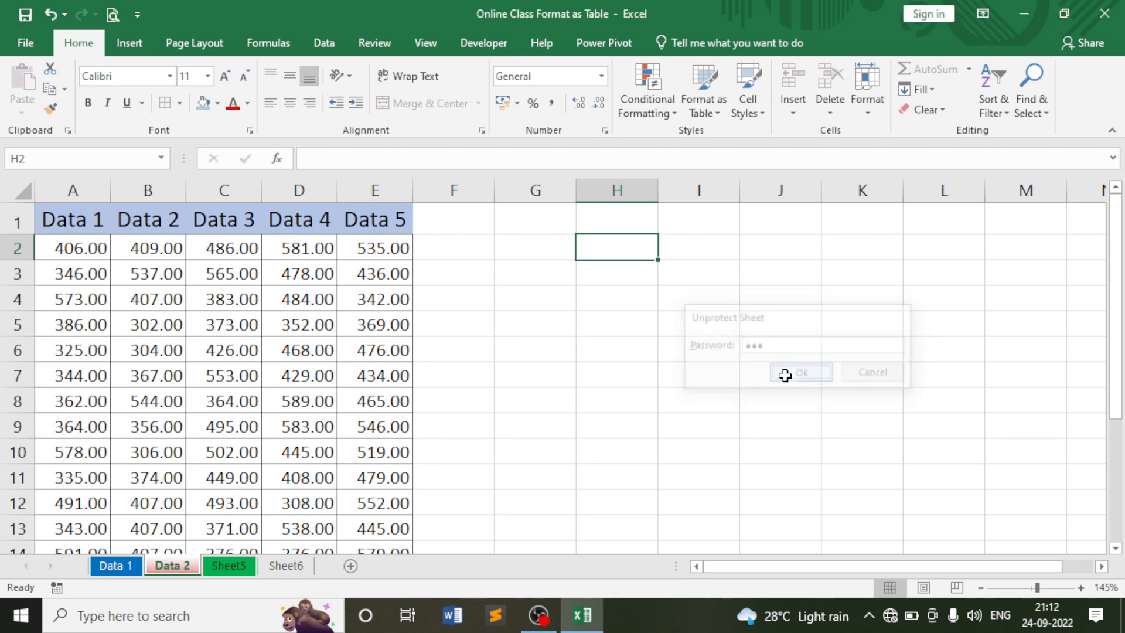
{"action": "left_click", "coordinate": [645, 318]}
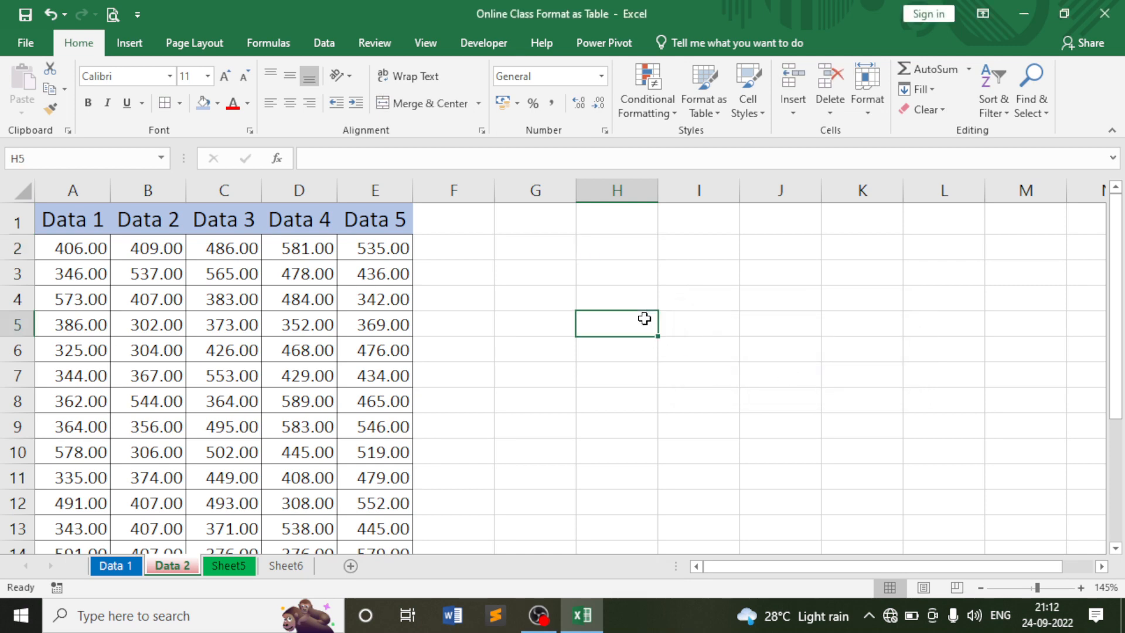
{"action": "left_click", "coordinate": [380, 273]}
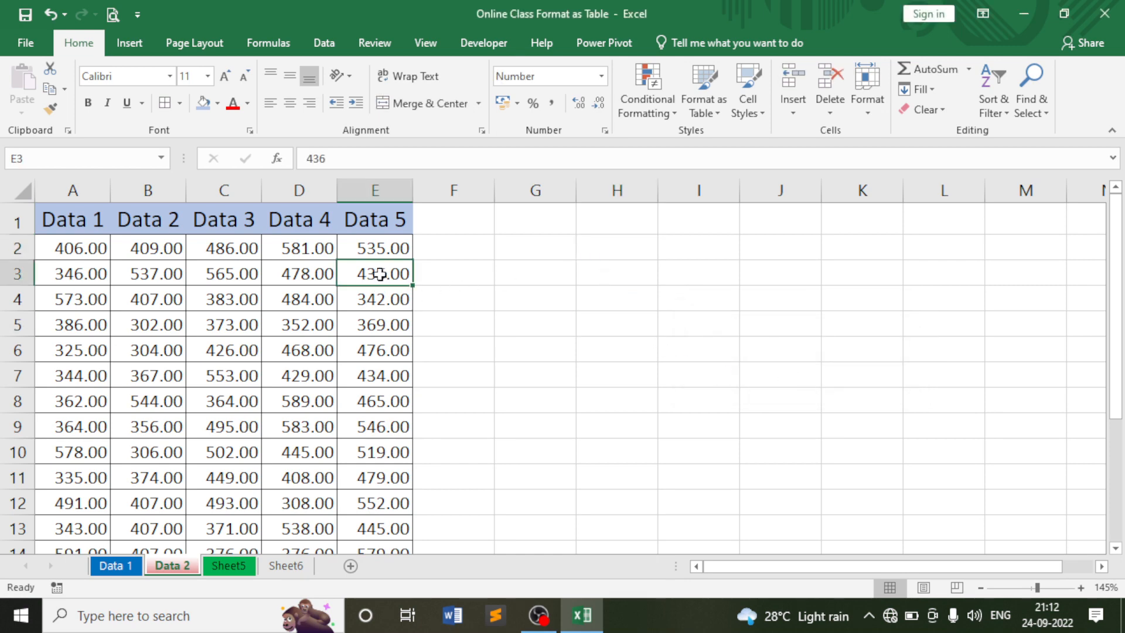
{"action": "left_click", "coordinate": [375, 246]}
{"action": "left_click_drag", "start_coordinate": [679, 245], "coordinate": [859, 370]}
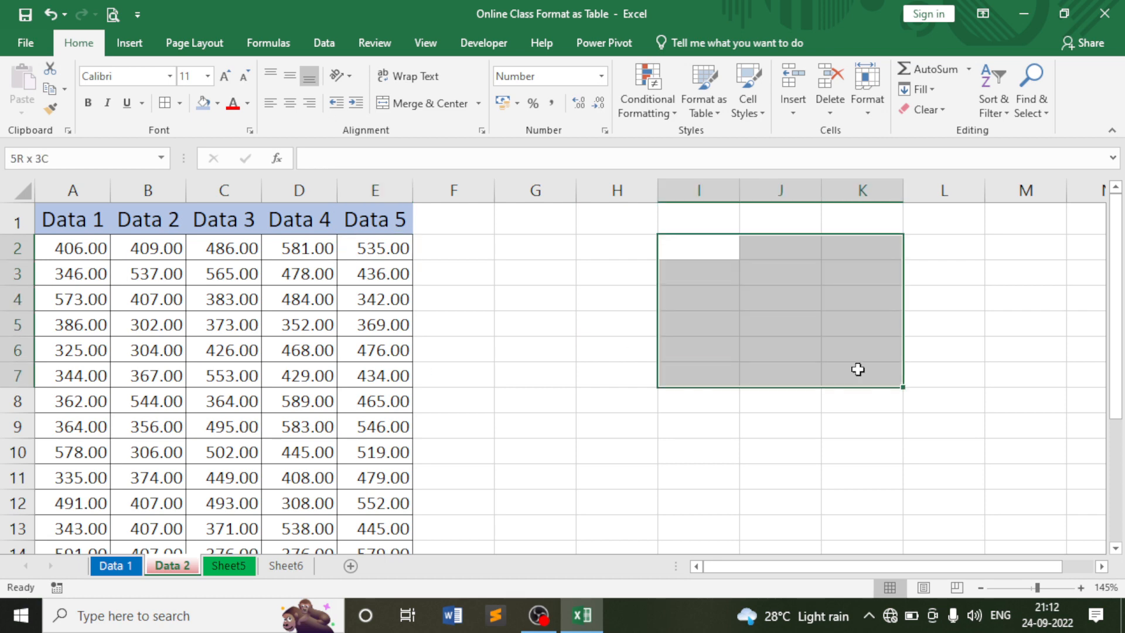
{"action": "left_click", "coordinate": [751, 311]}
{"action": "left_click", "coordinate": [863, 109]}
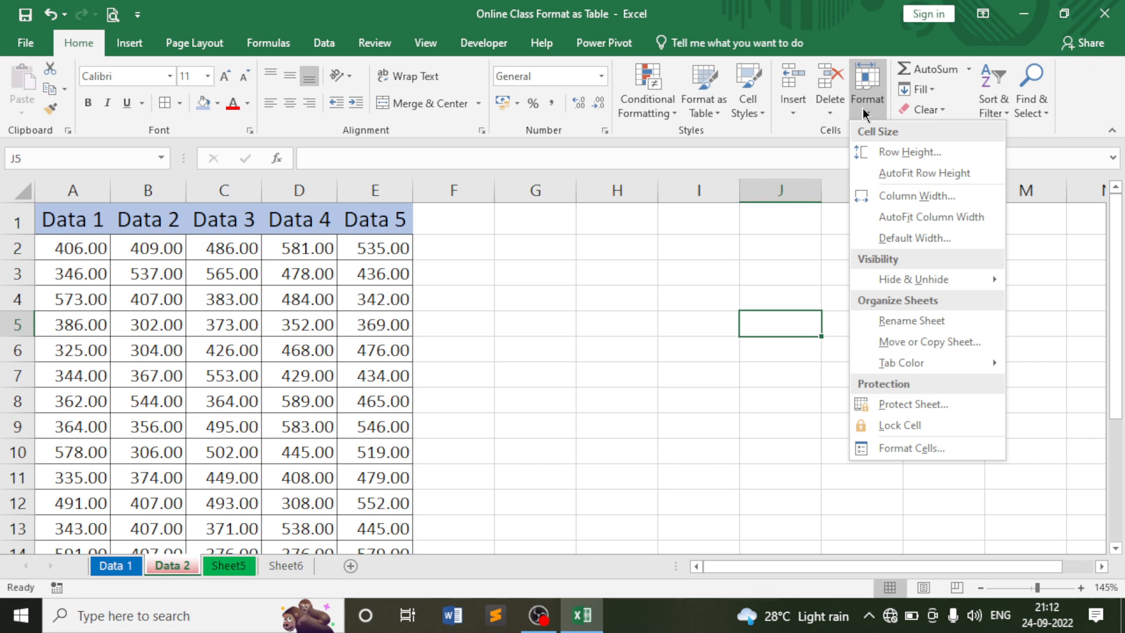
{"action": "key", "text": "Escape"}
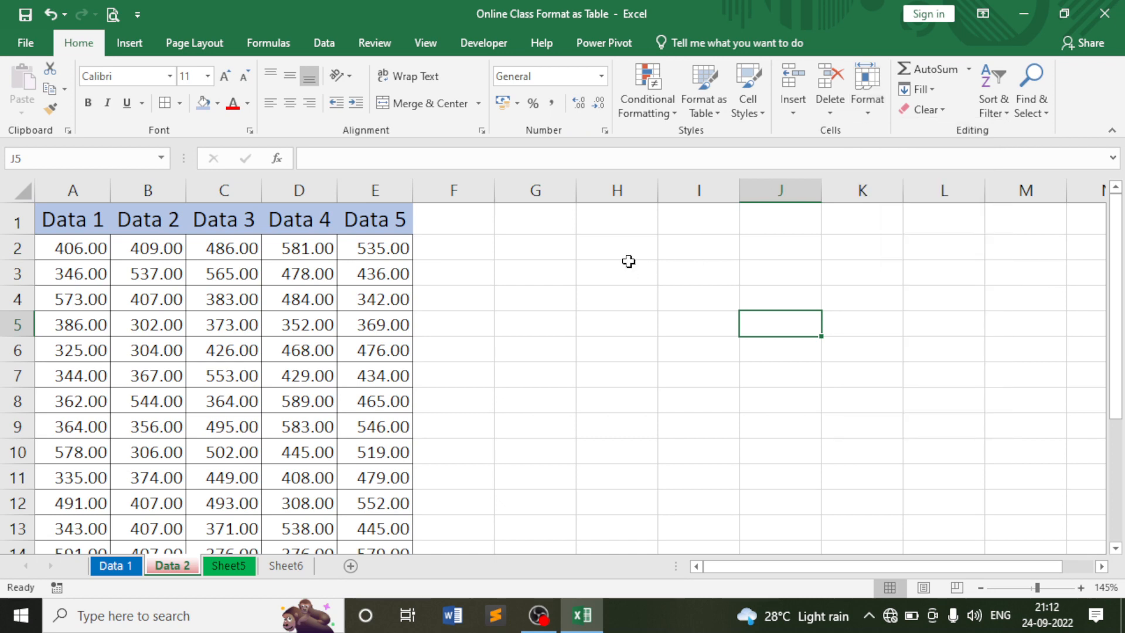
{"action": "left_click", "coordinate": [76, 220]}
{"action": "left_click_drag", "start_coordinate": [76, 220], "coordinate": [384, 507]}
{"action": "scroll", "coordinate": [610, 381], "scroll_direction": "up", "scroll_amount": 1}
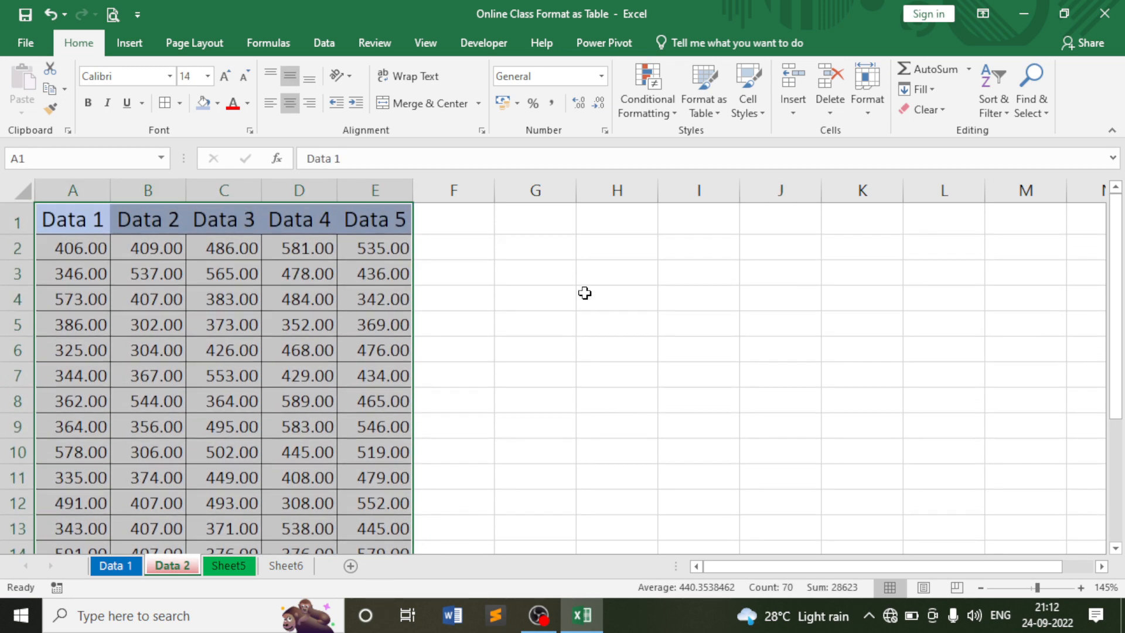
{"action": "left_click_drag", "start_coordinate": [490, 237], "coordinate": [1029, 431]}
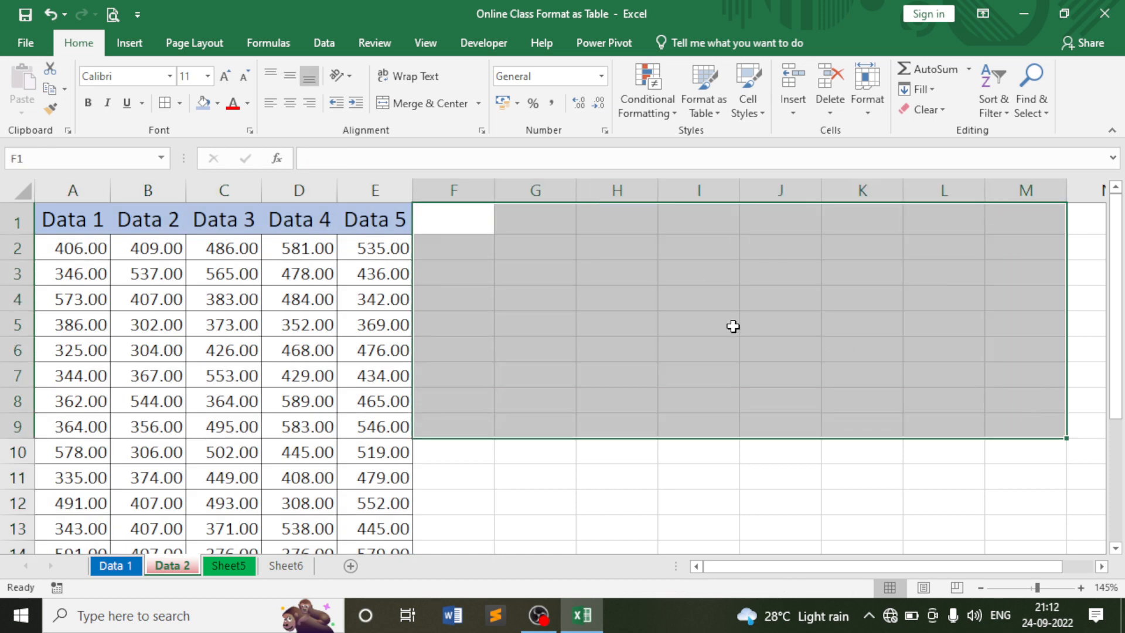
{"action": "left_click", "coordinate": [730, 325]}
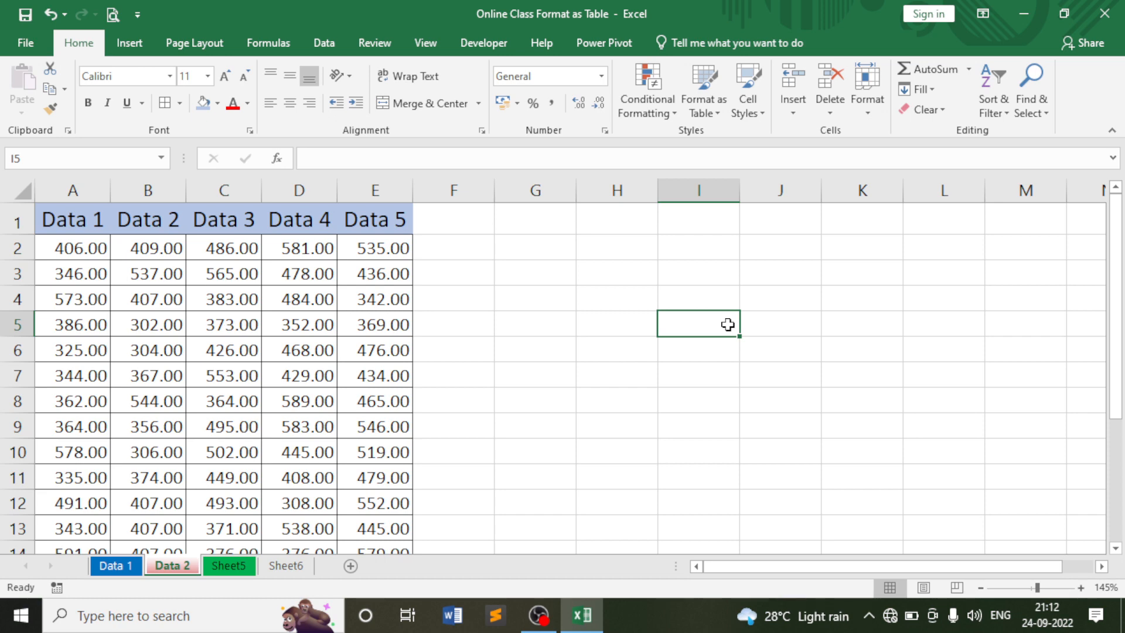
{"action": "left_click_drag", "start_coordinate": [62, 217], "coordinate": [371, 503]}
{"action": "scroll", "coordinate": [356, 481], "scroll_direction": "up", "scroll_amount": 1}
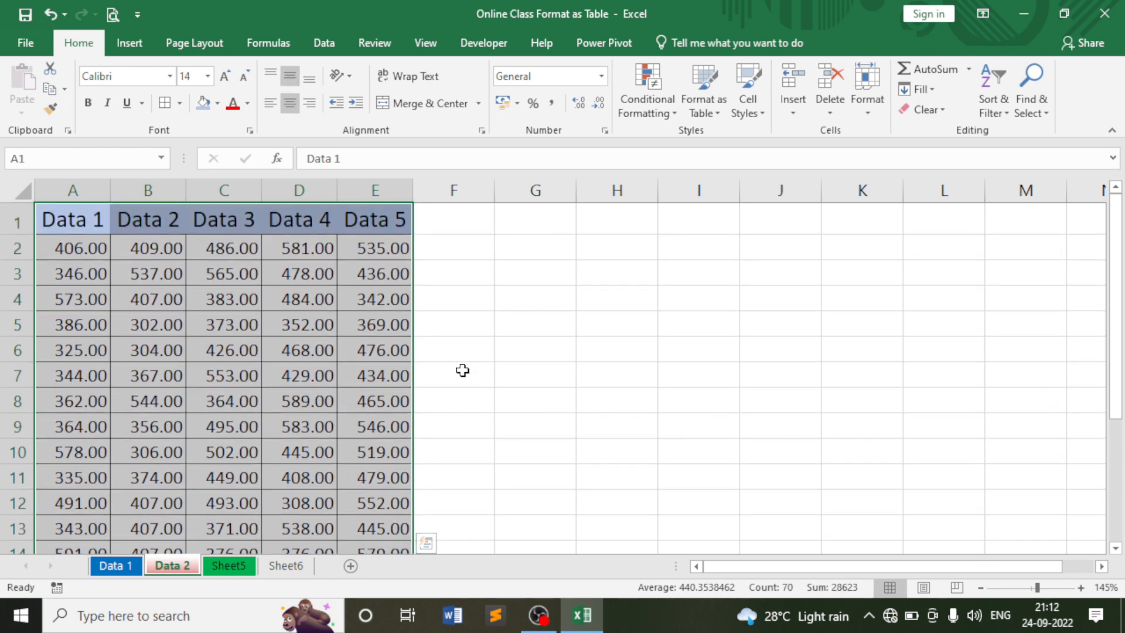
{"action": "left_click", "coordinate": [462, 345]}
{"action": "left_click", "coordinate": [614, 297]}
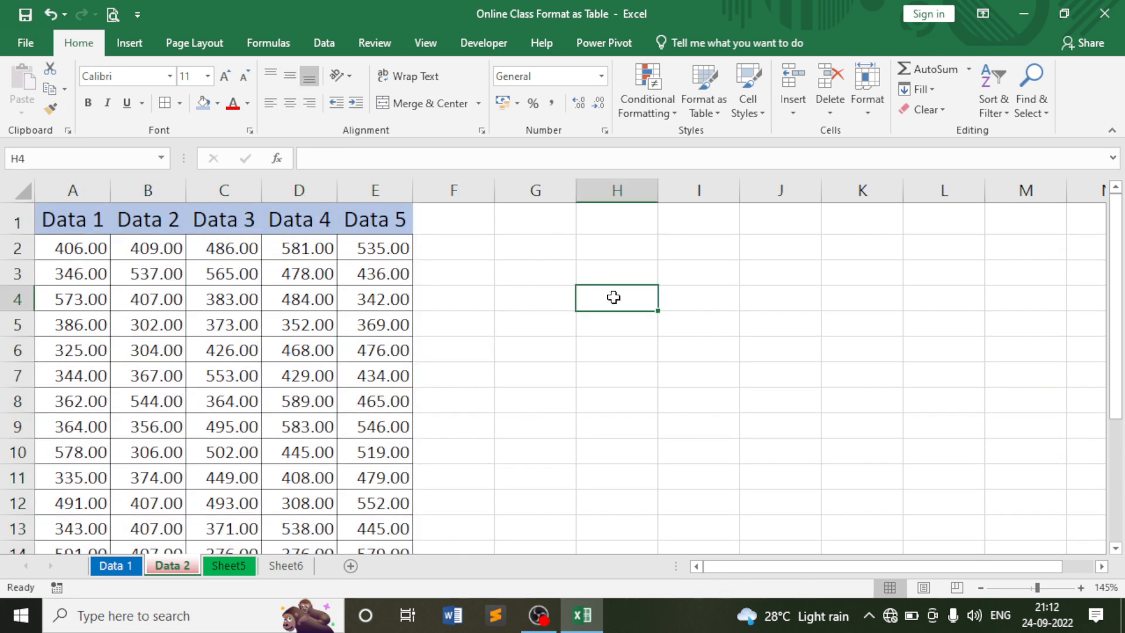
{"action": "left_click_drag", "start_coordinate": [463, 222], "coordinate": [997, 455]}
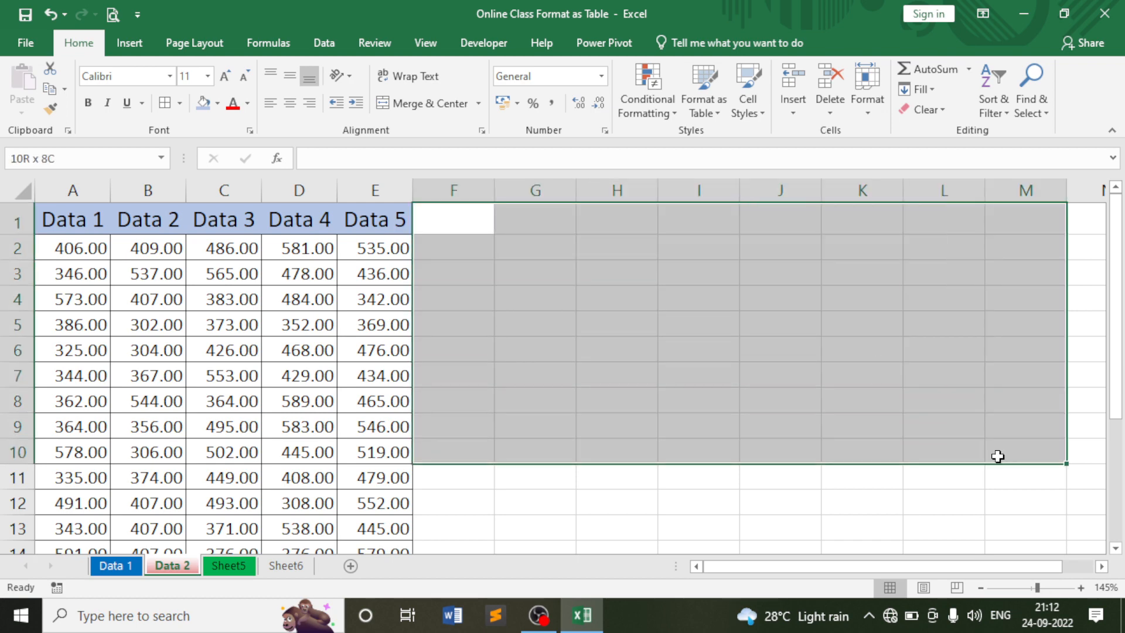
{"action": "left_click", "coordinate": [788, 416]}
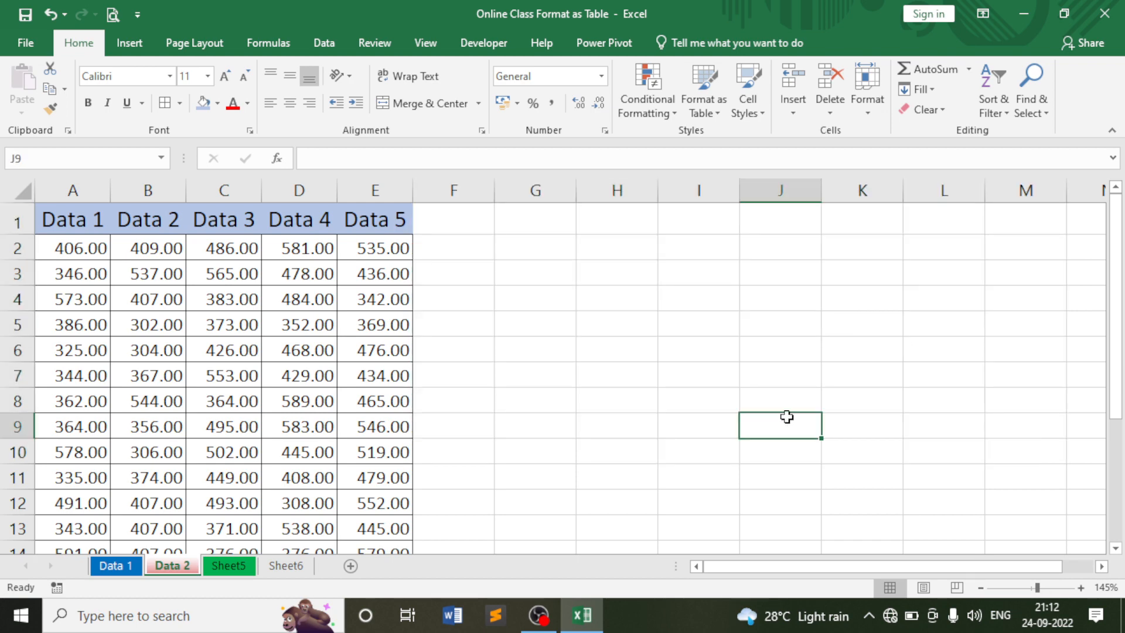
{"action": "left_click", "coordinate": [308, 355]}
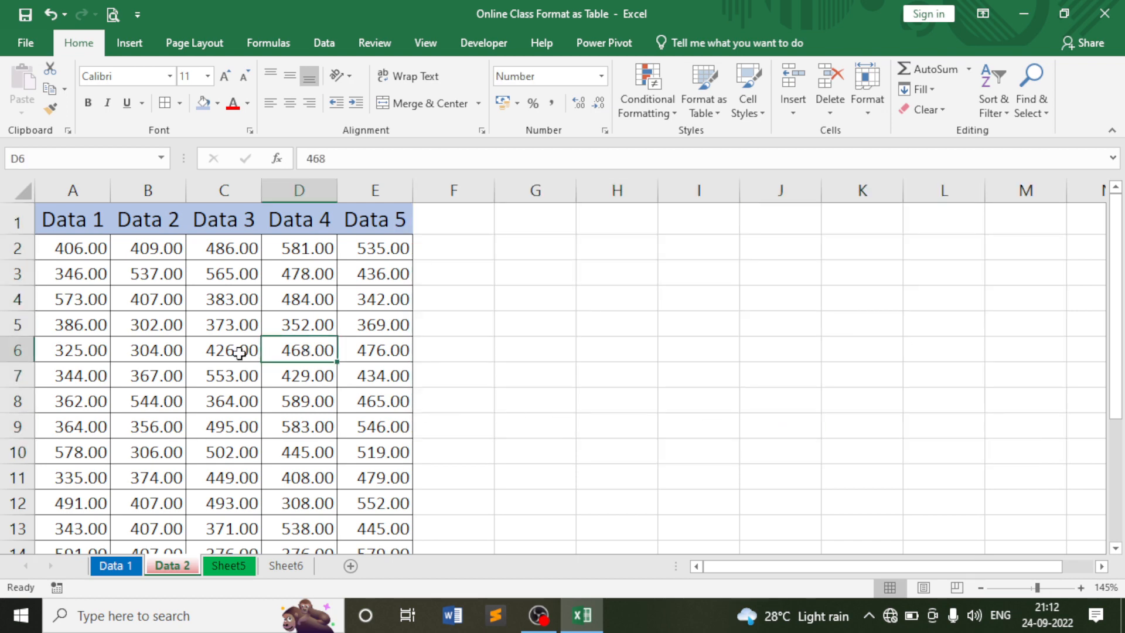
{"action": "left_click", "coordinate": [239, 352]}
{"action": "left_click", "coordinate": [227, 298]}
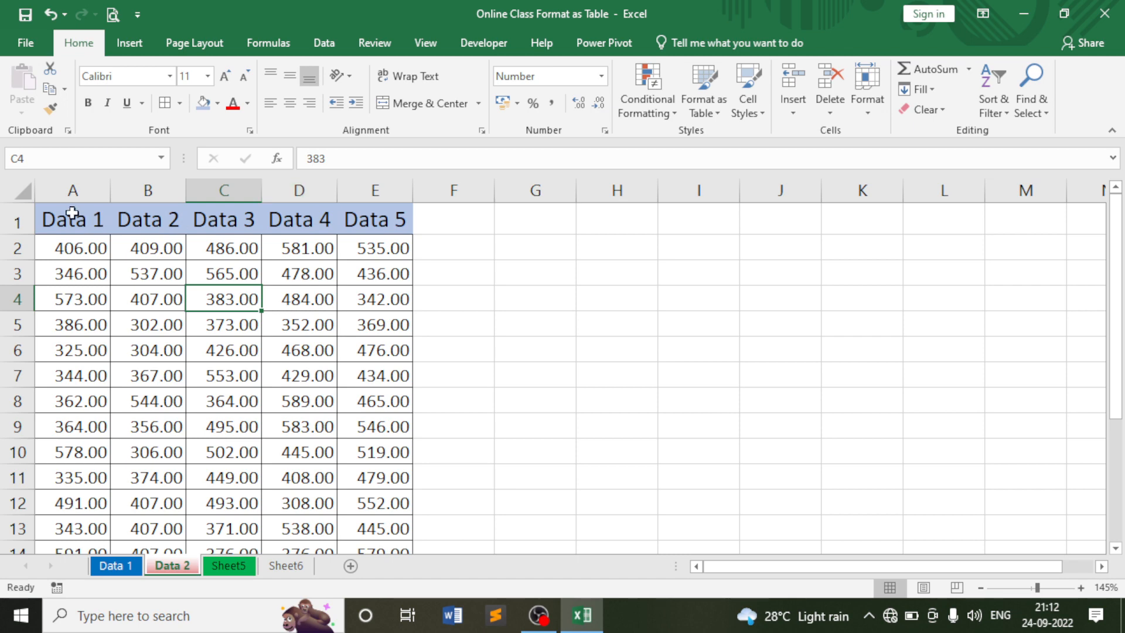
{"action": "left_click", "coordinate": [21, 188]}
Unlock every cell on the Data 2 sheet.
{"action": "left_click", "coordinate": [867, 94]}
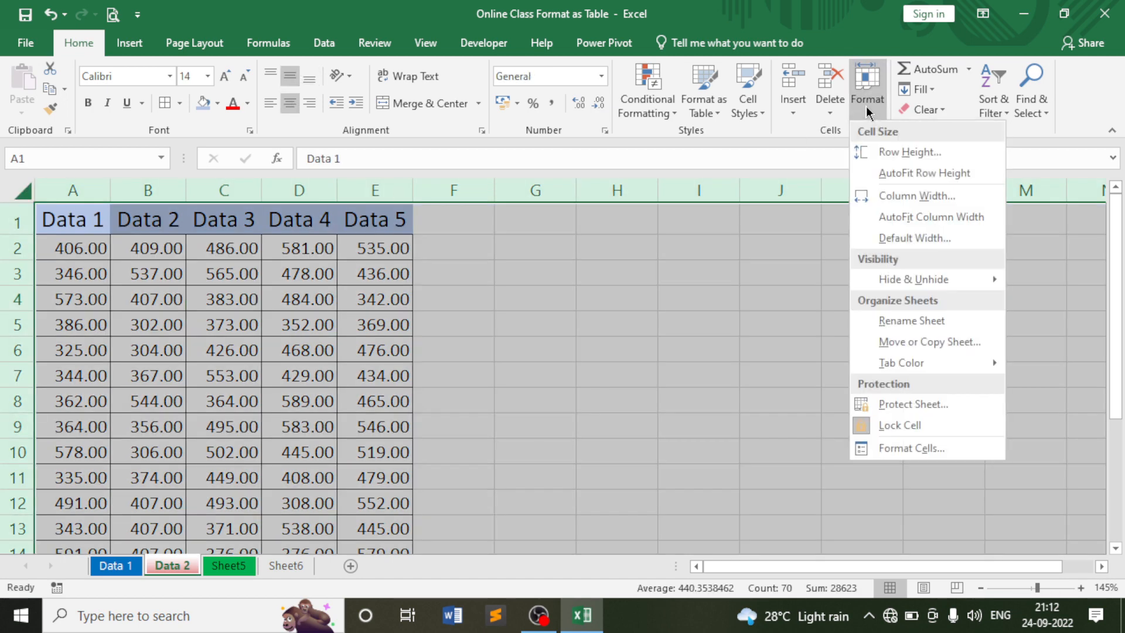
{"action": "left_click", "coordinate": [892, 434]}
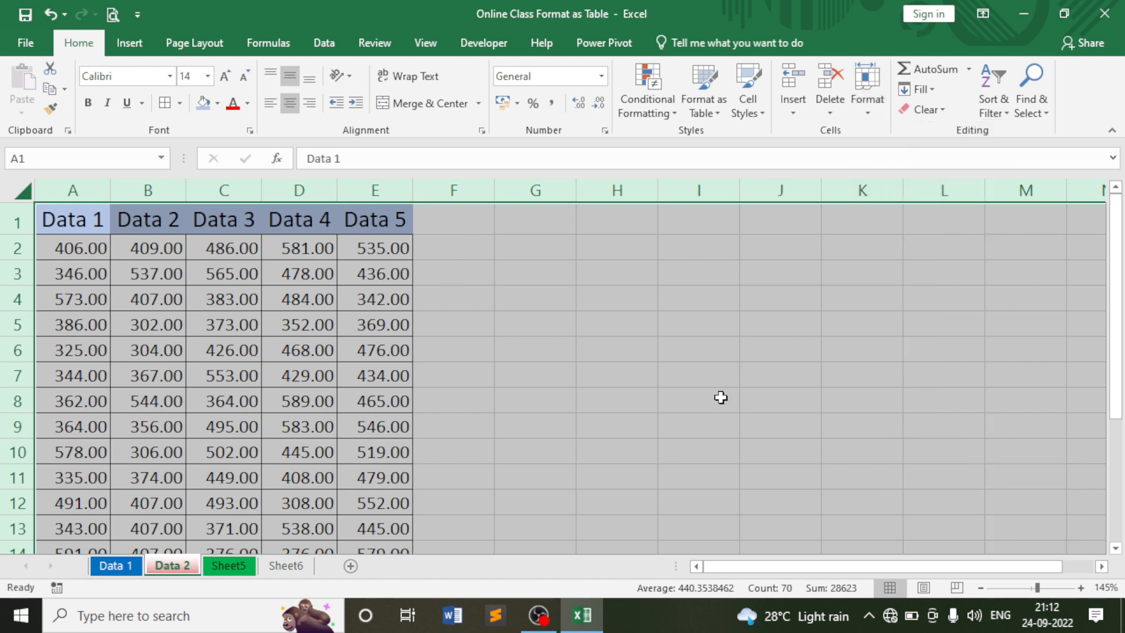
{"action": "left_click", "coordinate": [721, 398]}
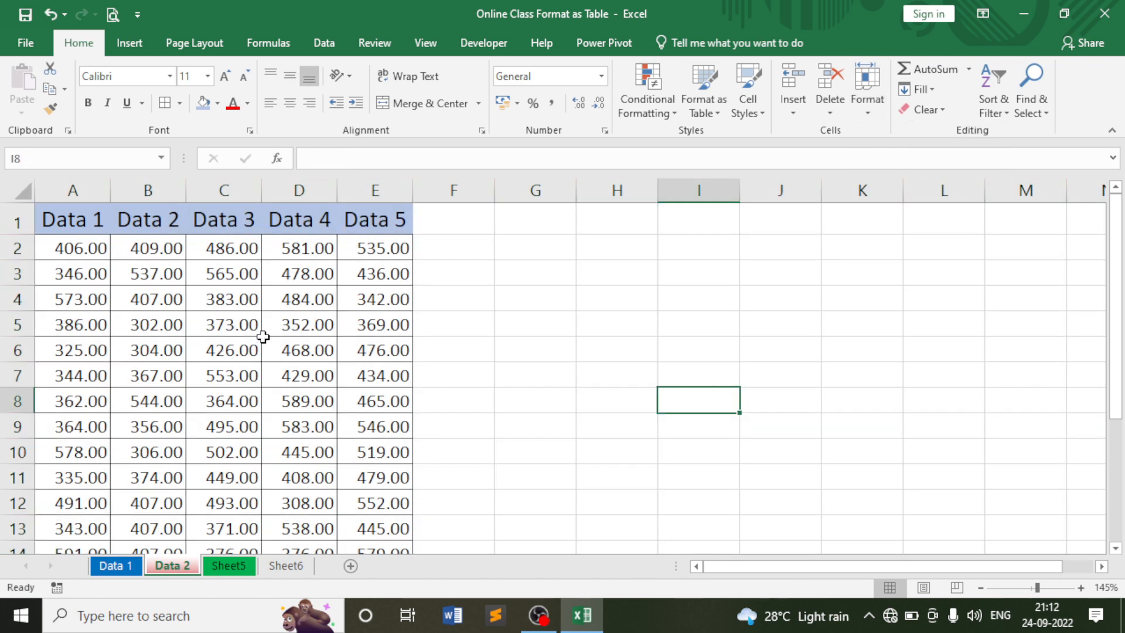
Select row 1 from F1 across to the last column.
{"action": "left_click_drag", "start_coordinate": [63, 218], "coordinate": [369, 470]}
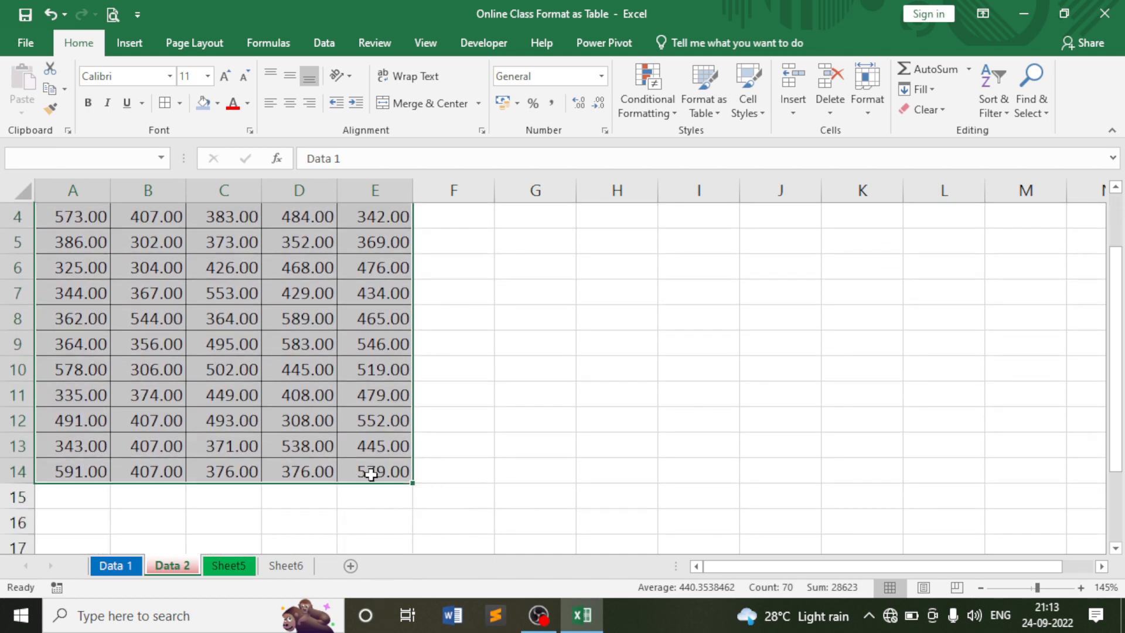
{"action": "scroll", "coordinate": [628, 371], "scroll_direction": "up", "scroll_amount": 1}
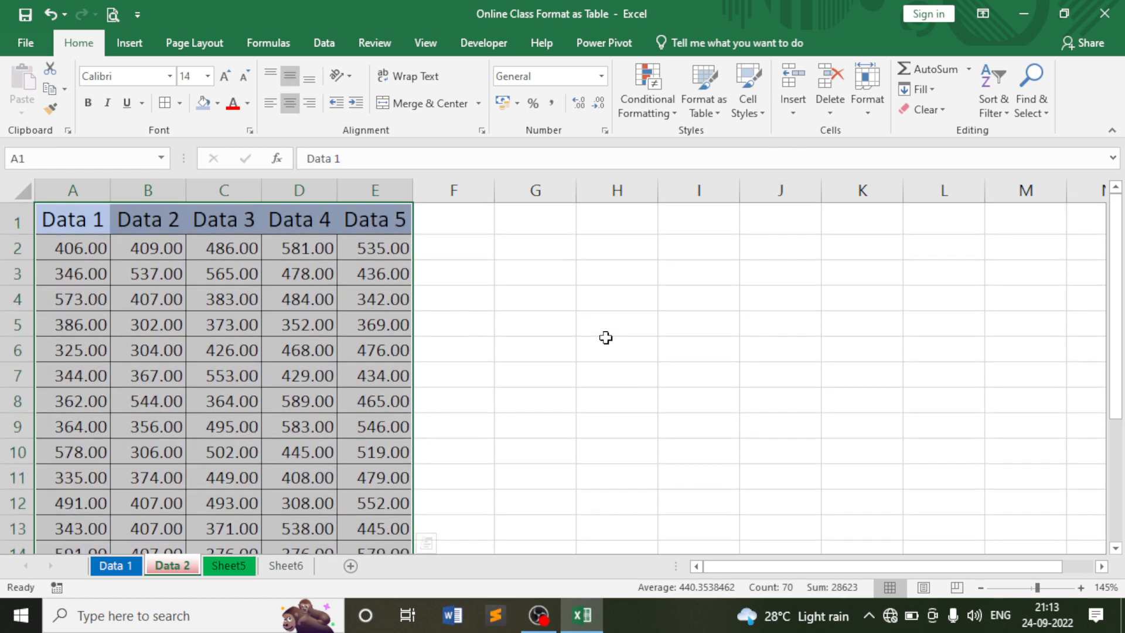
{"action": "left_click", "coordinate": [599, 339]}
{"action": "left_click", "coordinate": [465, 223]}
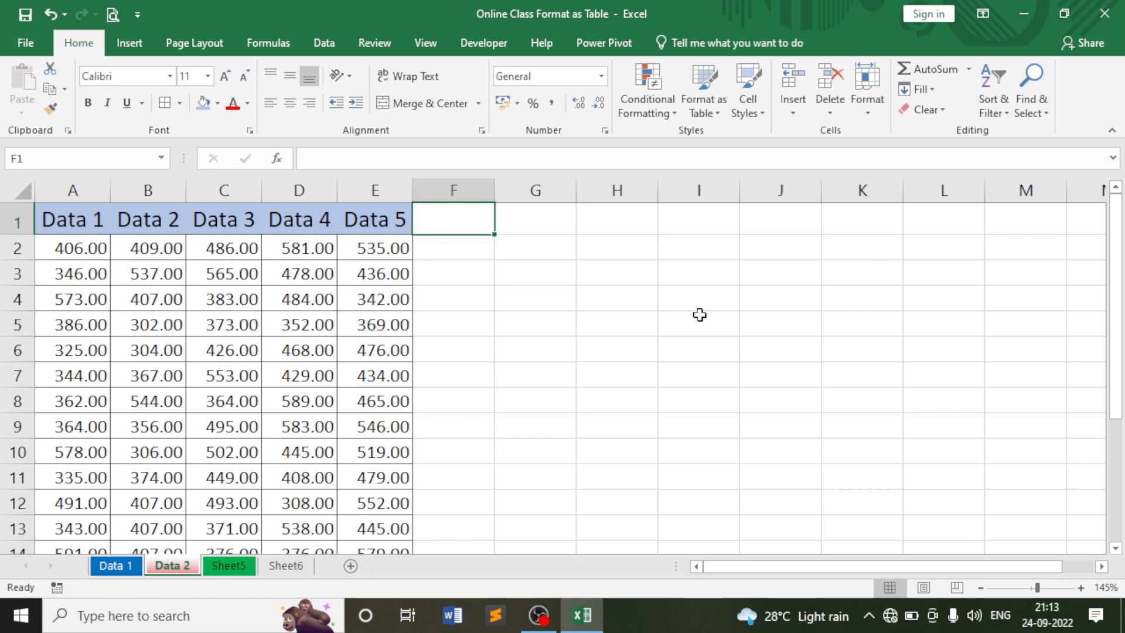
{"action": "key", "text": "ctrl+shift+Right"}
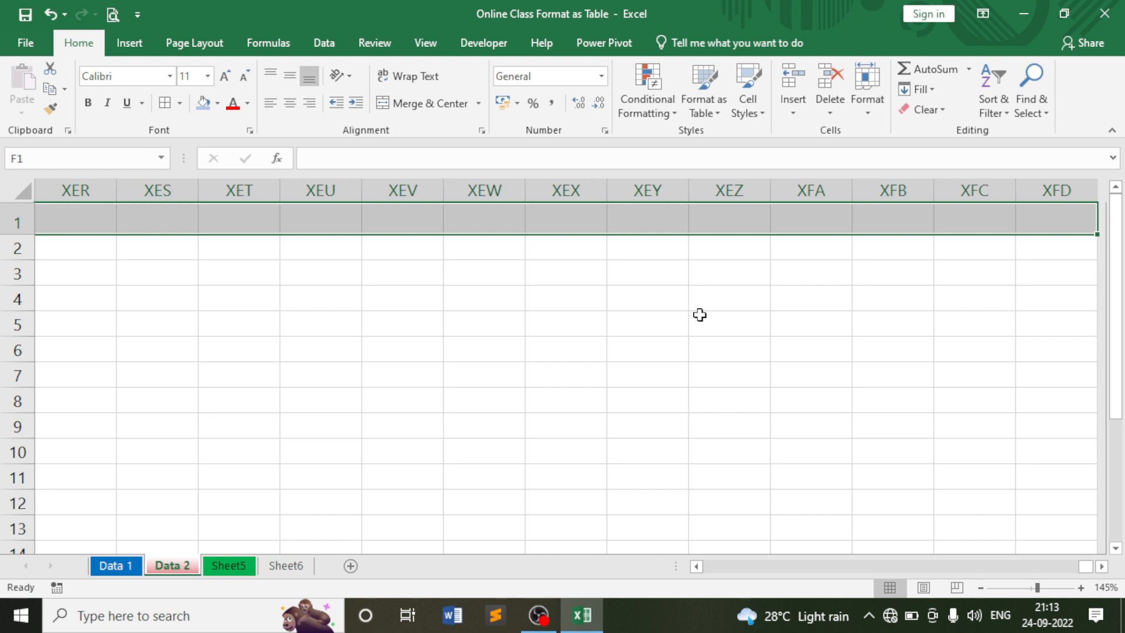
Extend the selection to all of columns F:XFD and lock those cells.
{"action": "key", "text": "ctrl+shift+Down"}
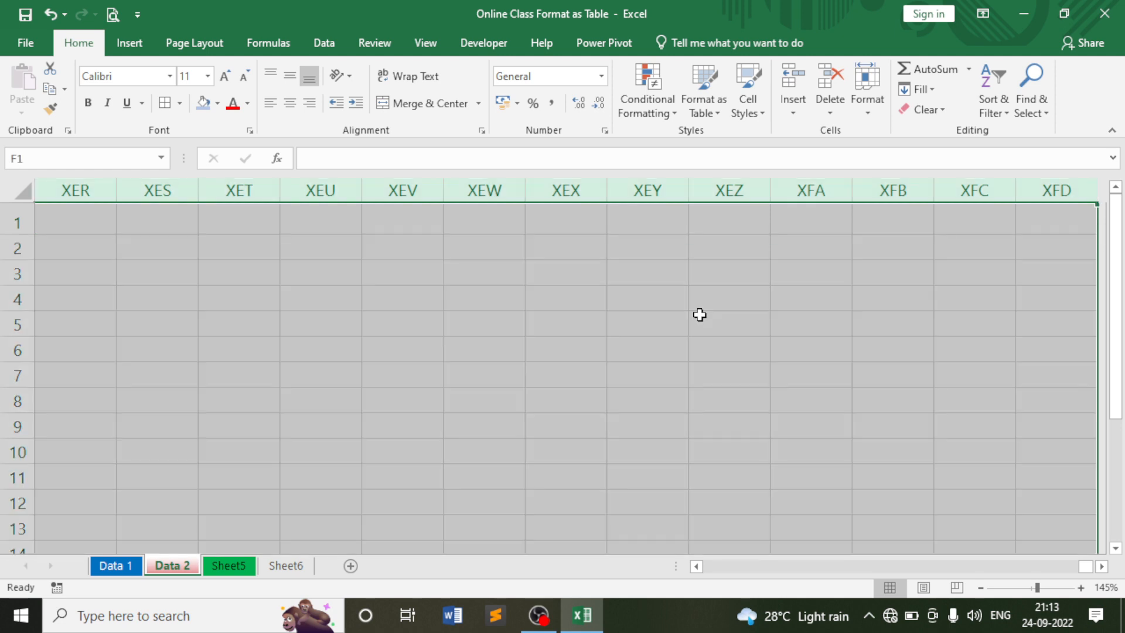
{"action": "scroll", "coordinate": [685, 337], "scroll_direction": "down", "scroll_amount": 10}
{"action": "scroll", "coordinate": [696, 346], "scroll_direction": "up", "scroll_amount": 4}
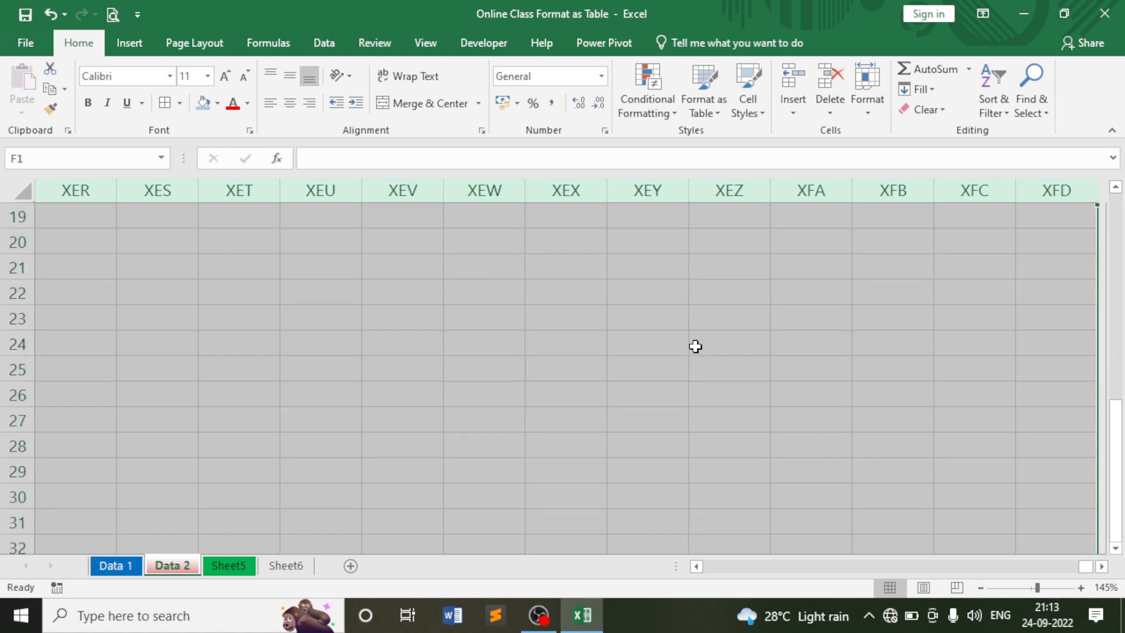
{"action": "scroll", "coordinate": [696, 346], "scroll_direction": "up", "scroll_amount": 6}
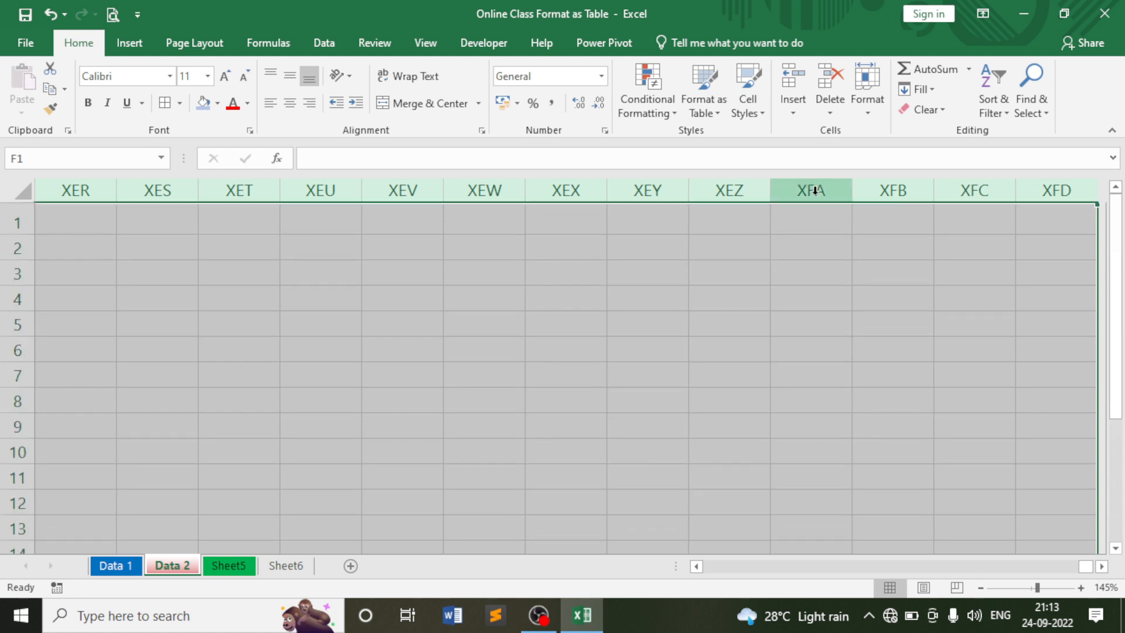
{"action": "left_click", "coordinate": [873, 110]}
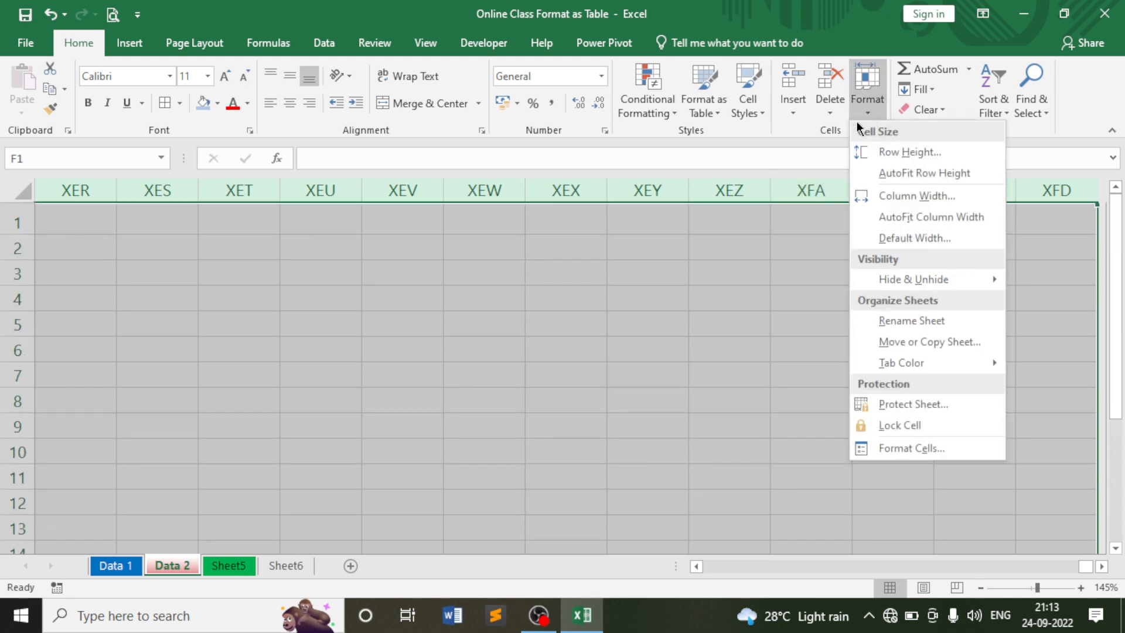
{"action": "left_click", "coordinate": [910, 426]}
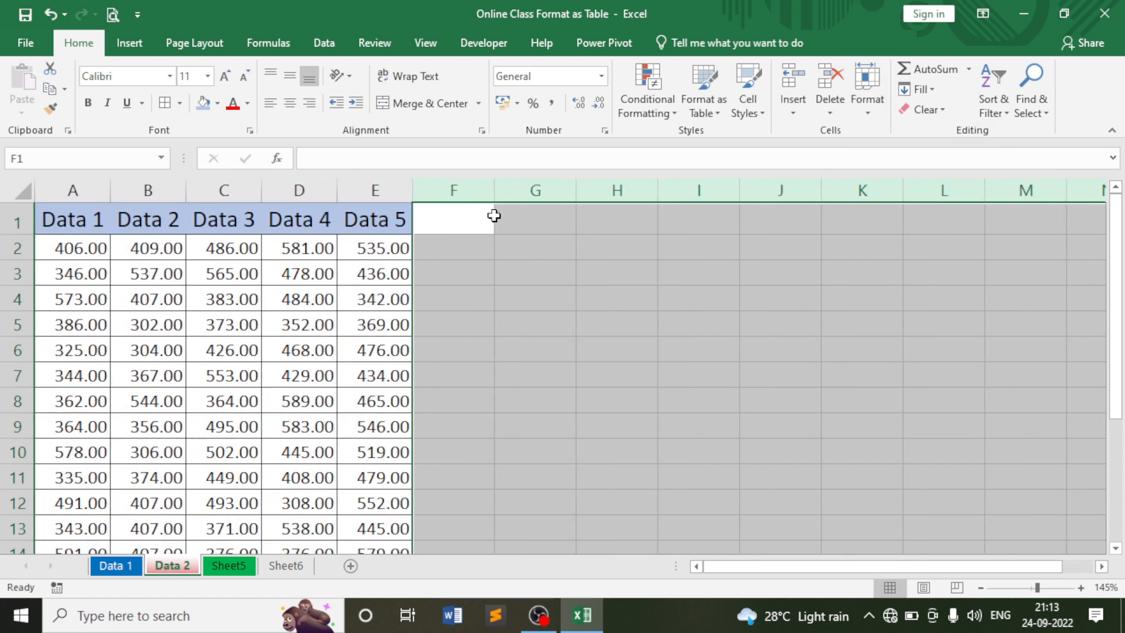
{"action": "scroll", "coordinate": [535, 385], "scroll_direction": "down", "scroll_amount": 3}
{"action": "scroll", "coordinate": [535, 387], "scroll_direction": "up", "scroll_amount": 3}
{"action": "scroll", "coordinate": [470, 347], "scroll_direction": "down", "scroll_amount": 4}
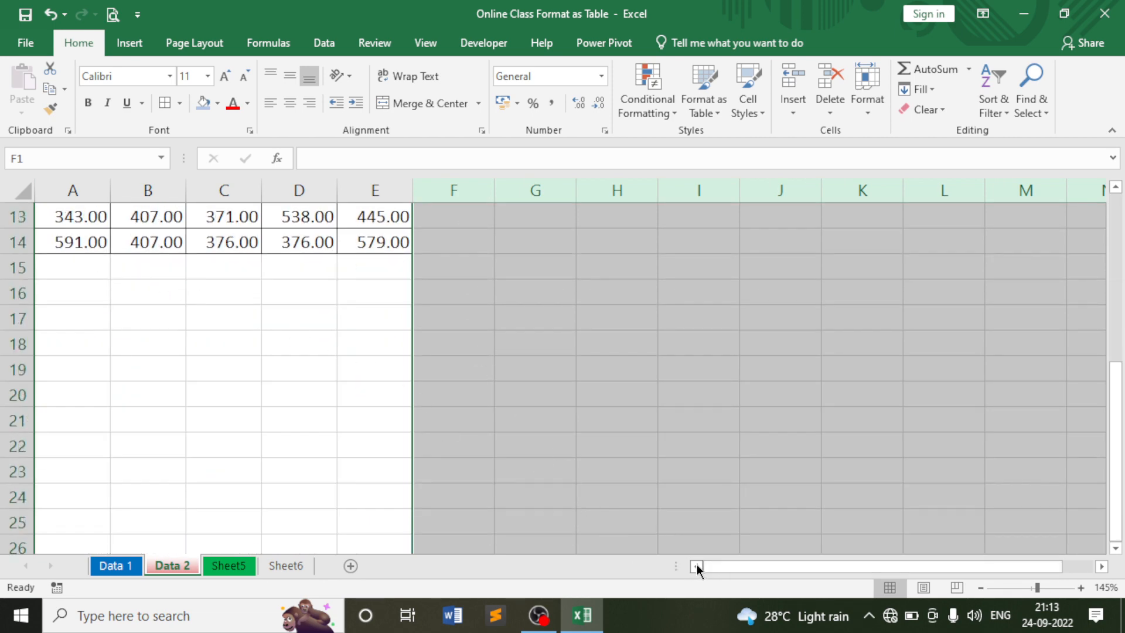
{"action": "scroll", "coordinate": [346, 422], "scroll_direction": "up", "scroll_amount": 2}
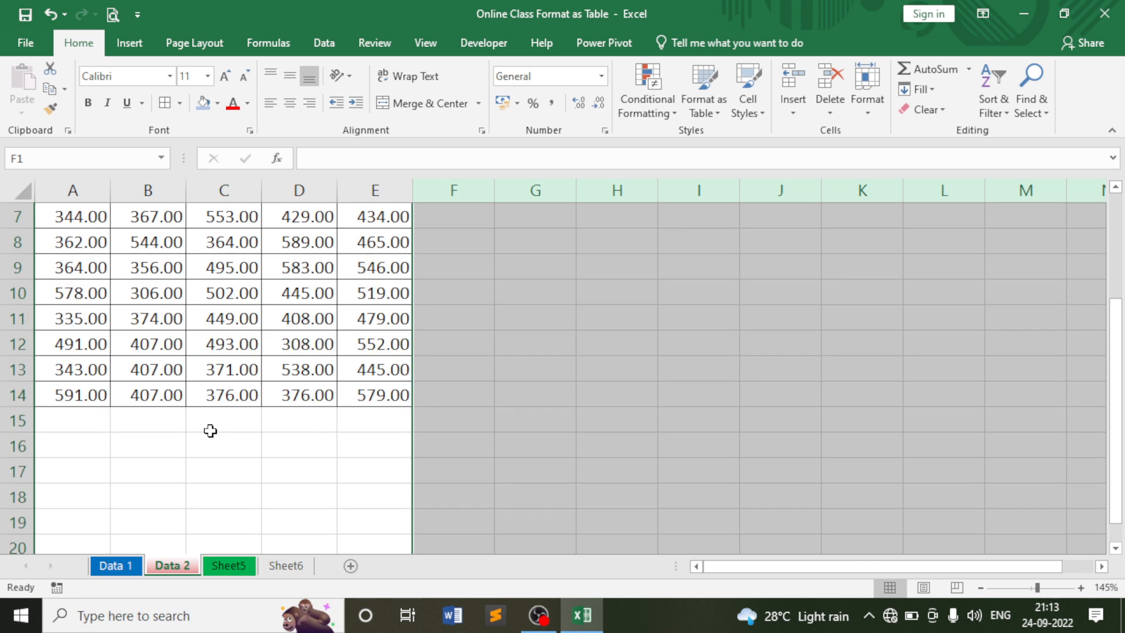
{"action": "scroll", "coordinate": [211, 422], "scroll_direction": "down", "scroll_amount": 2}
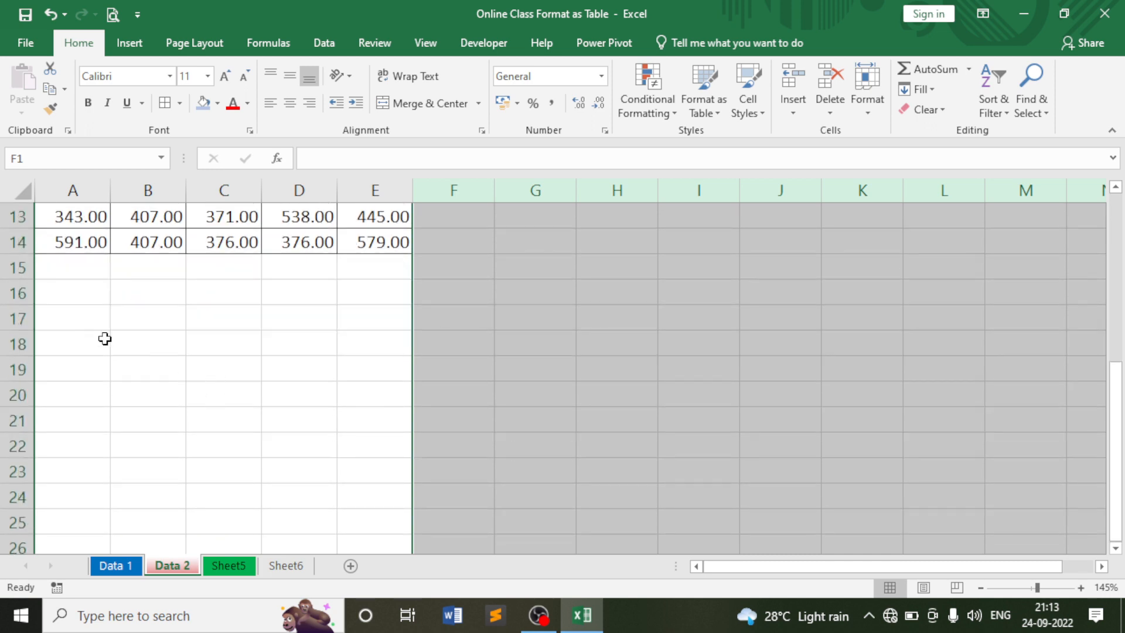
Select every row from 15 down and lock those cells below the table.
{"action": "left_click", "coordinate": [9, 267]}
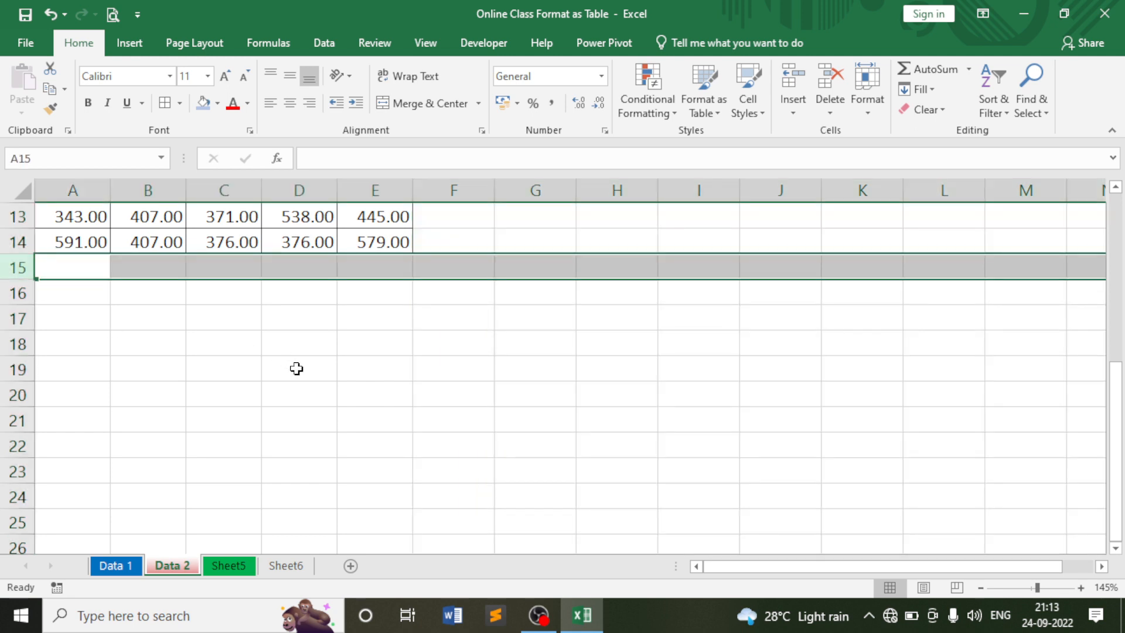
{"action": "key", "text": "ctrl+shift+Down"}
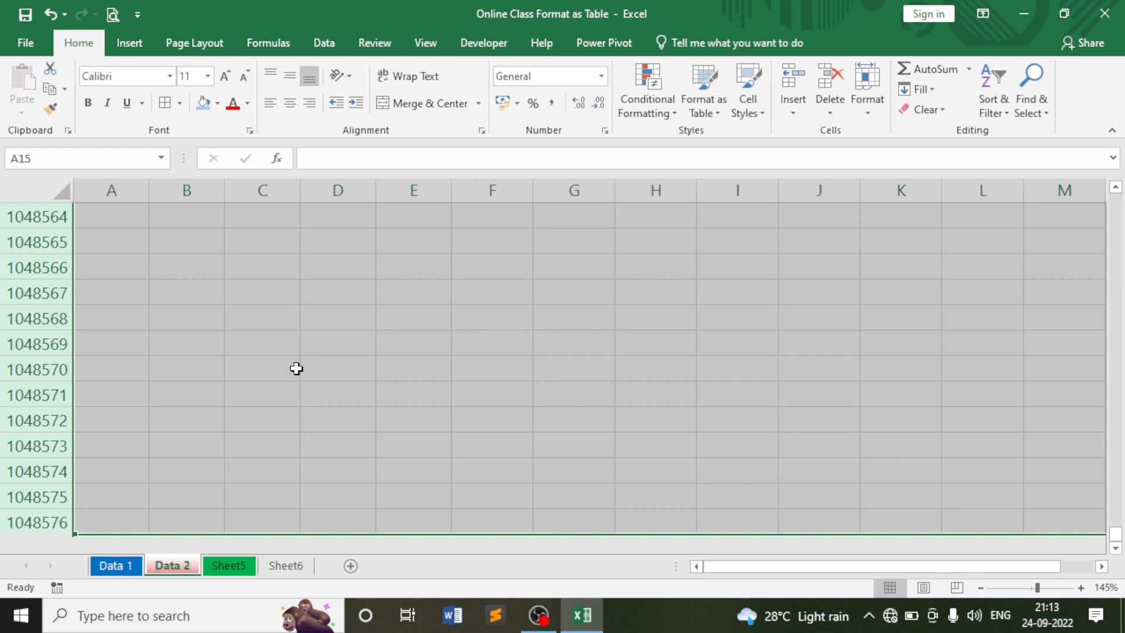
{"action": "scroll", "coordinate": [292, 371], "scroll_direction": "up", "scroll_amount": 4}
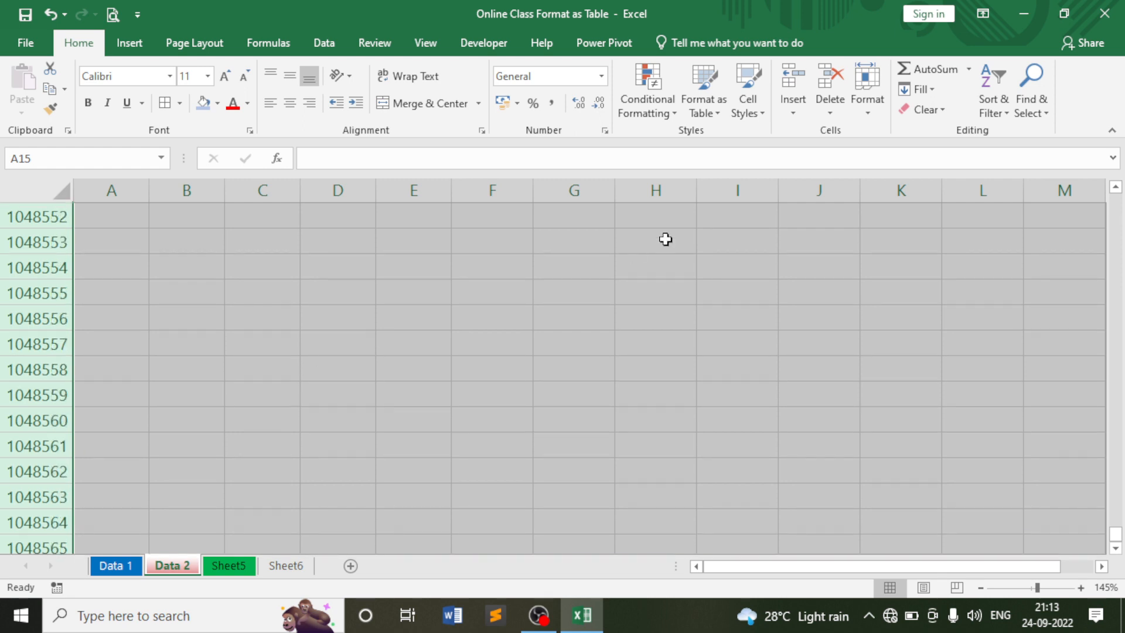
{"action": "left_click", "coordinate": [870, 108]}
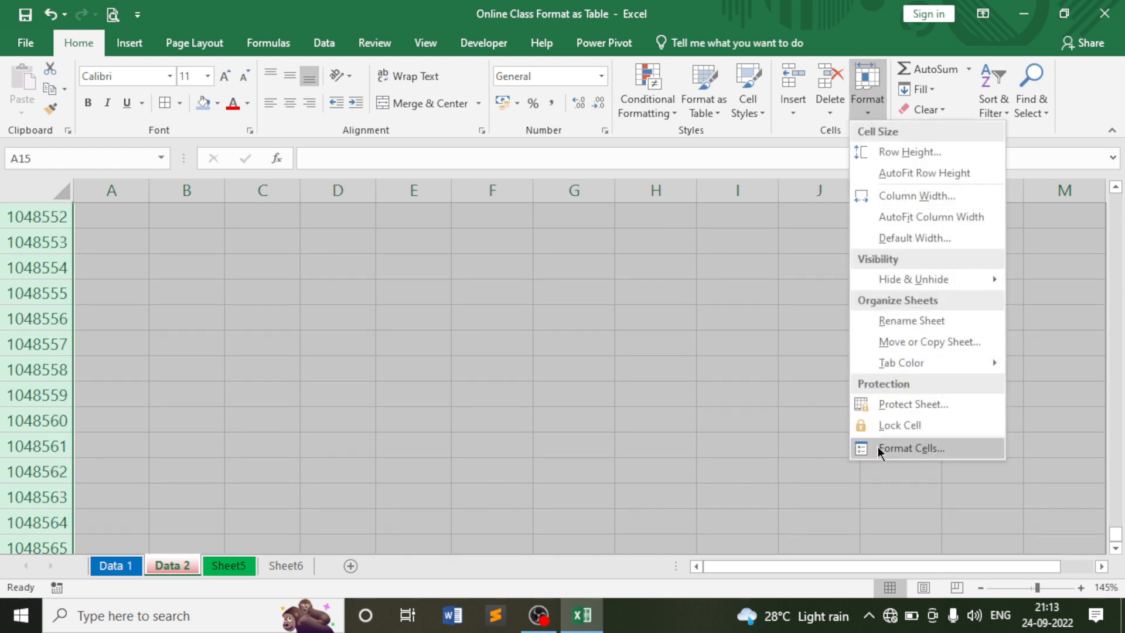
{"action": "left_click", "coordinate": [885, 426]}
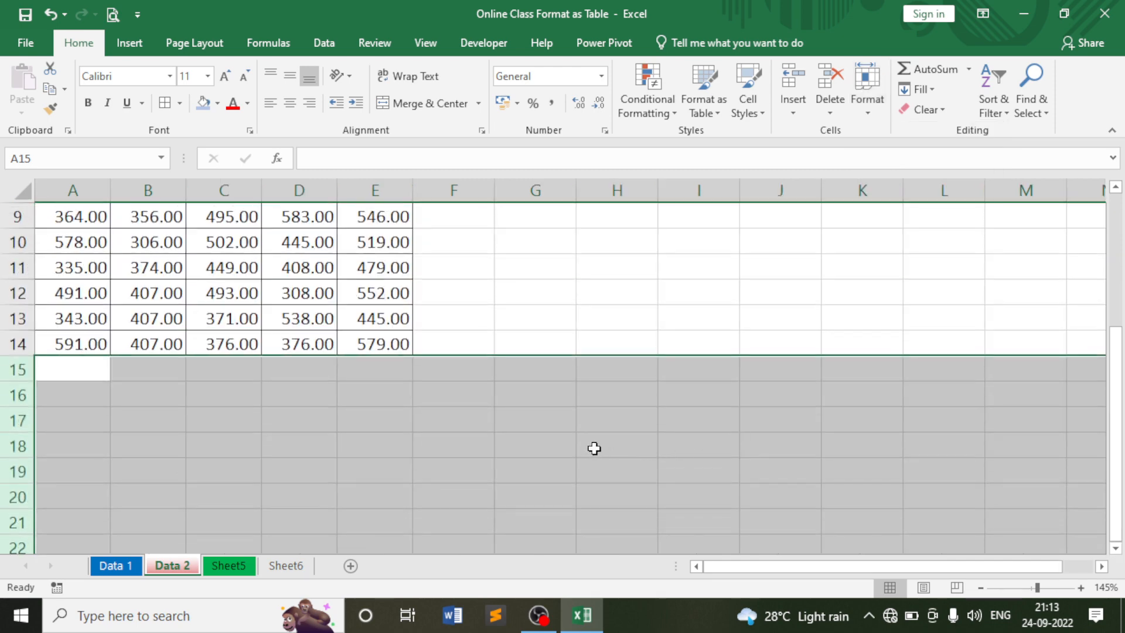
{"action": "scroll", "coordinate": [382, 439], "scroll_direction": "up", "scroll_amount": 3}
Select empty cells G7 and G4 beside the table and open the Format options.
{"action": "left_click", "coordinate": [531, 266]}
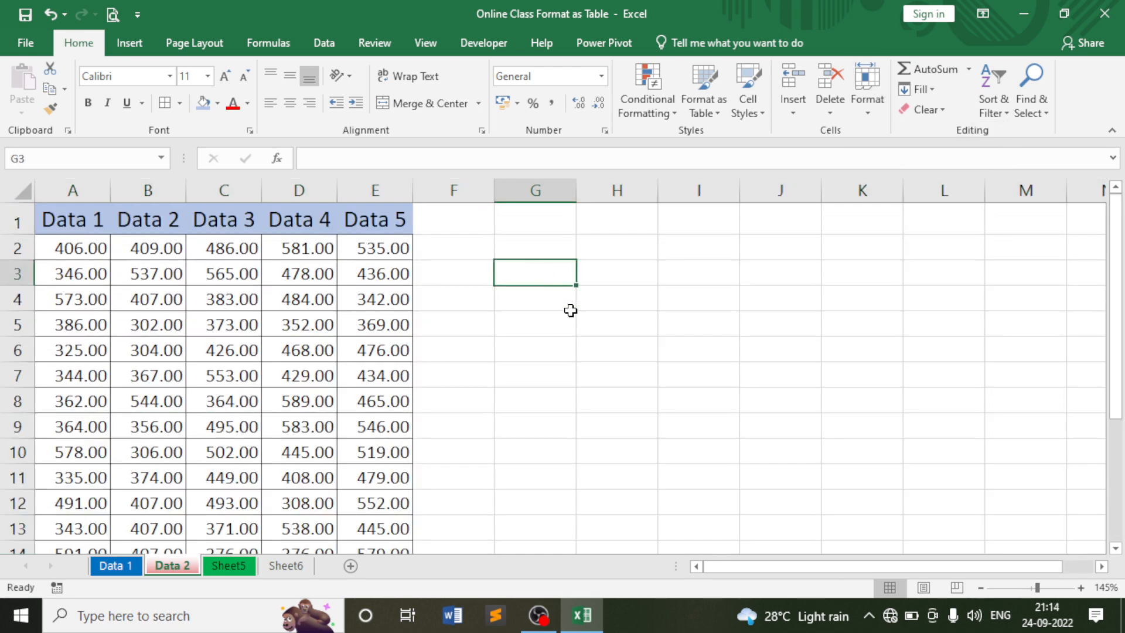
{"action": "left_click", "coordinate": [573, 376]}
{"action": "scroll", "coordinate": [574, 381], "scroll_direction": "down", "scroll_amount": 5}
{"action": "scroll", "coordinate": [576, 384], "scroll_direction": "up", "scroll_amount": 5}
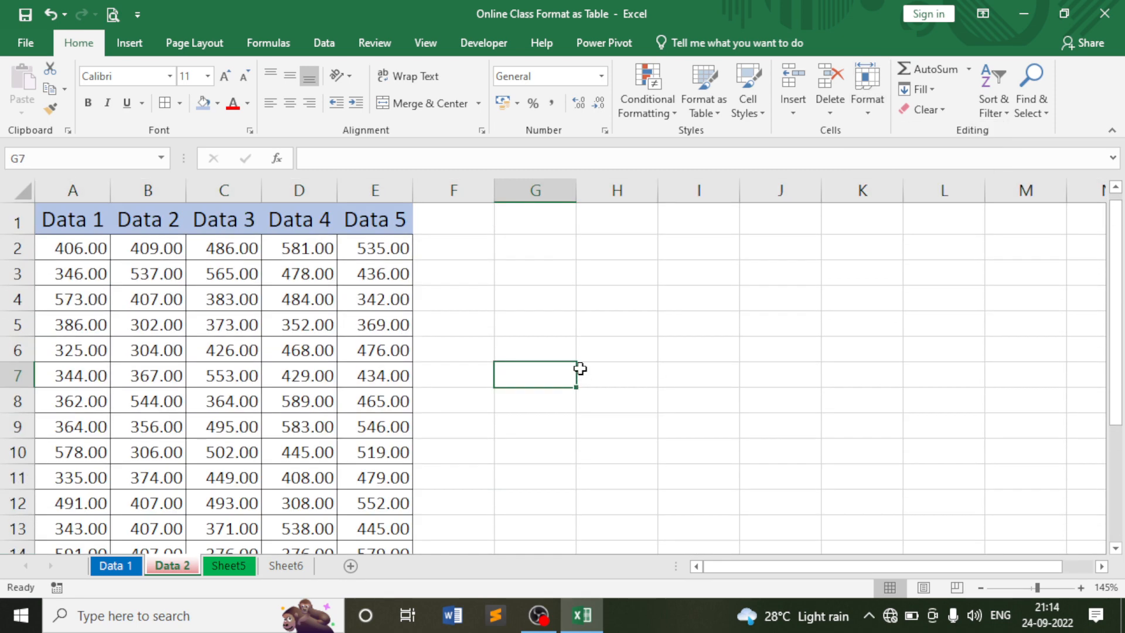
{"action": "left_click", "coordinate": [553, 298]}
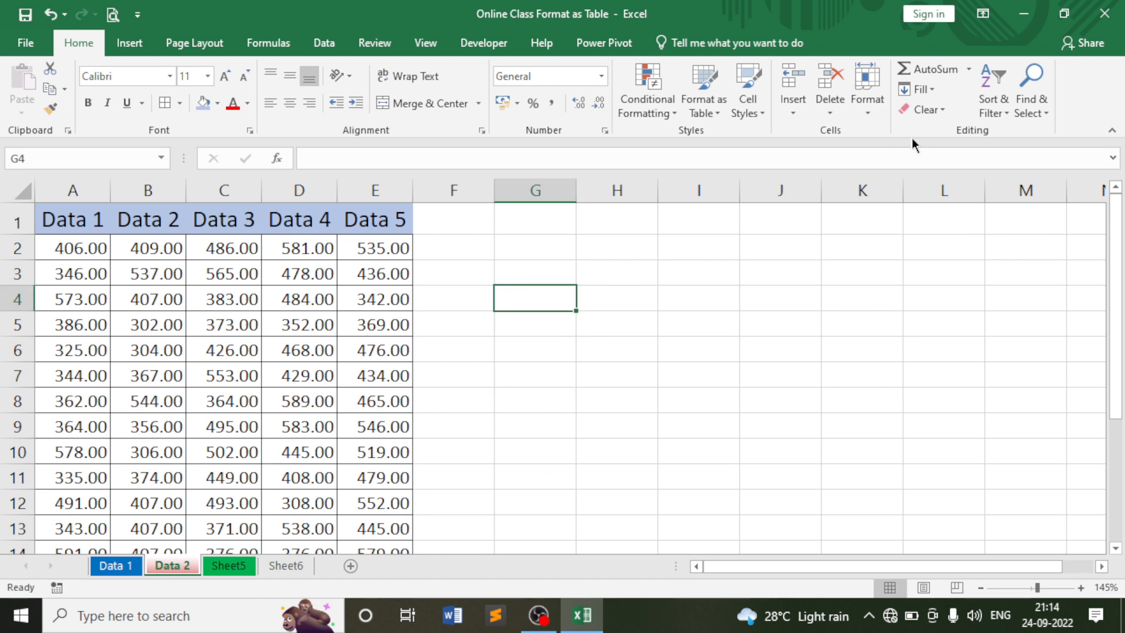
{"action": "left_click", "coordinate": [866, 99]}
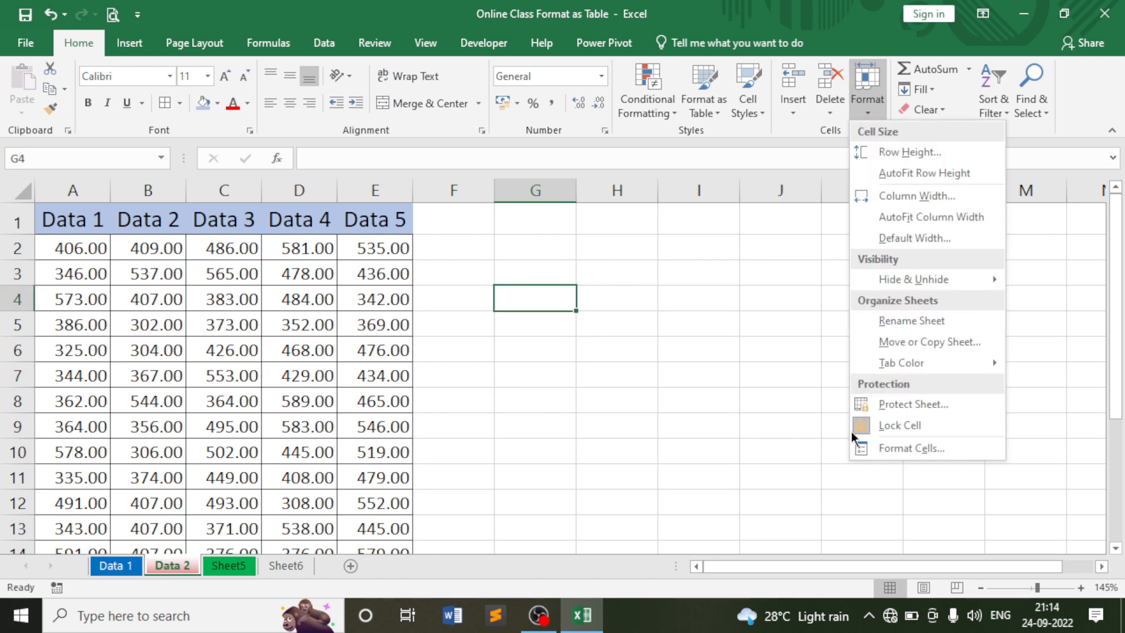
Protect Data 2 with a password, confirm it, then select cells H5 and H3.
{"action": "left_click", "coordinate": [898, 406]}
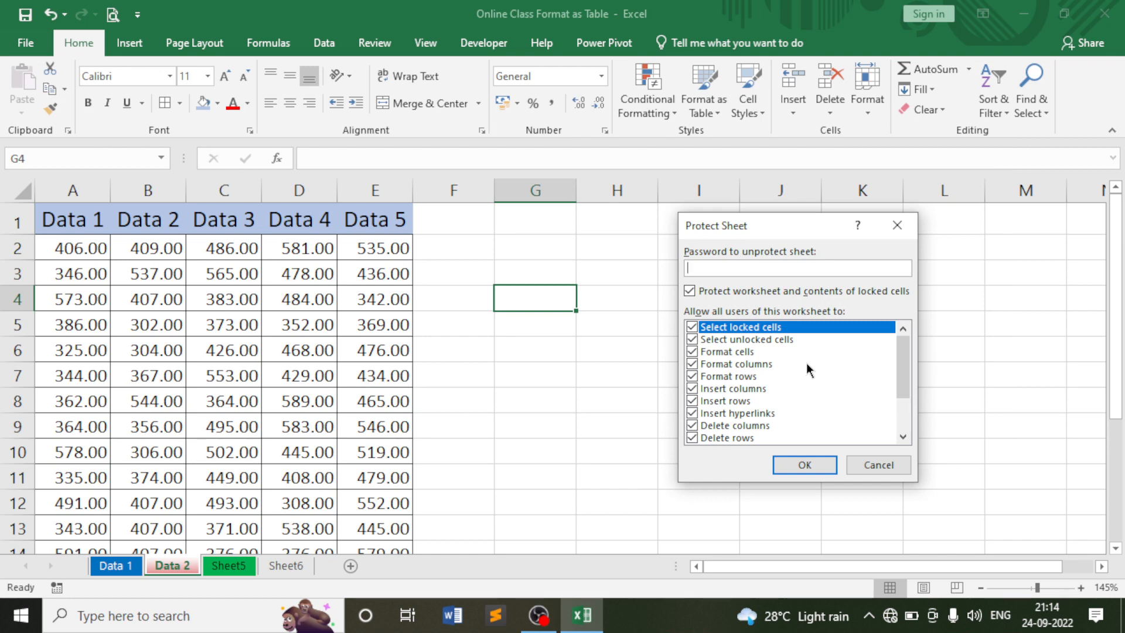
{"action": "type", "text": "123"}
{"action": "left_click", "coordinate": [785, 469]}
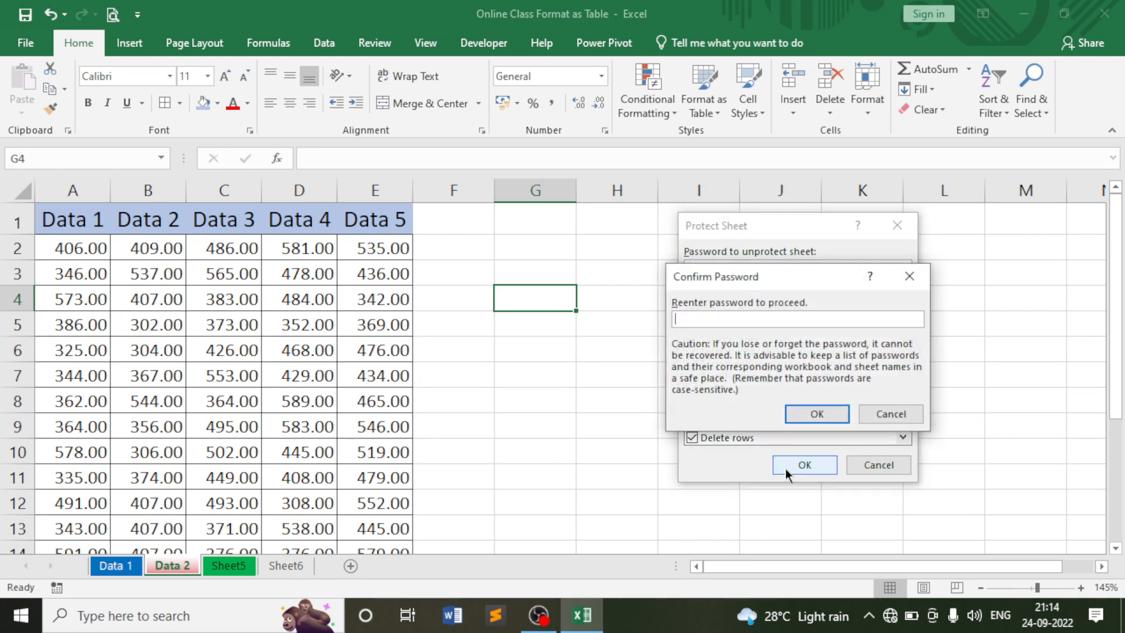
{"action": "type", "text": "123"}
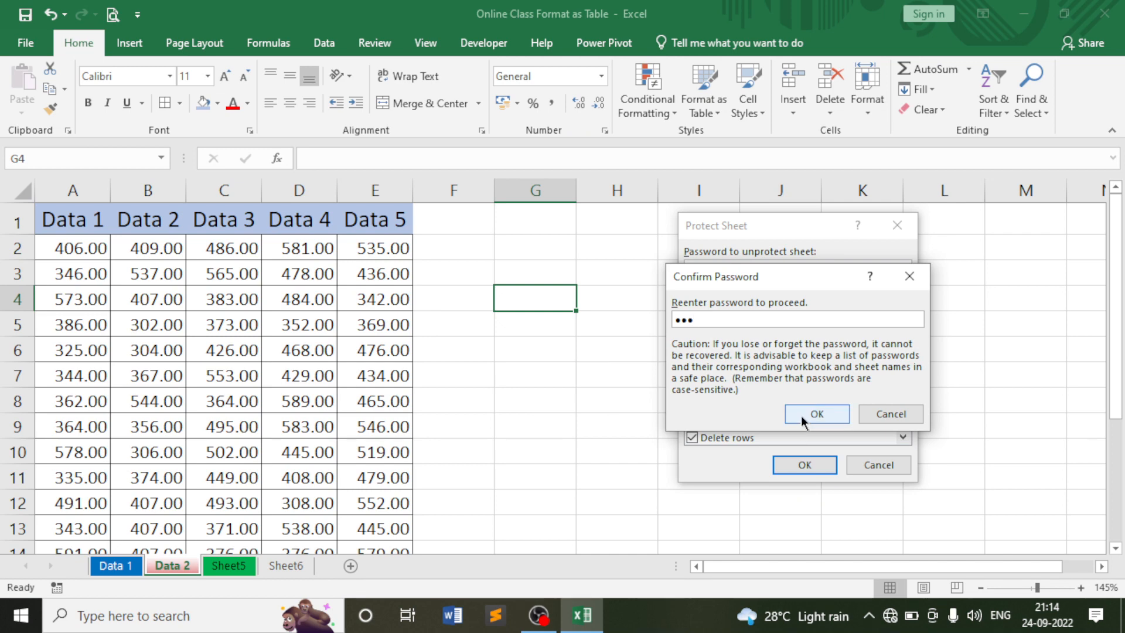
{"action": "left_click", "coordinate": [810, 413]}
{"action": "left_click", "coordinate": [631, 322]}
{"action": "left_click", "coordinate": [621, 269]}
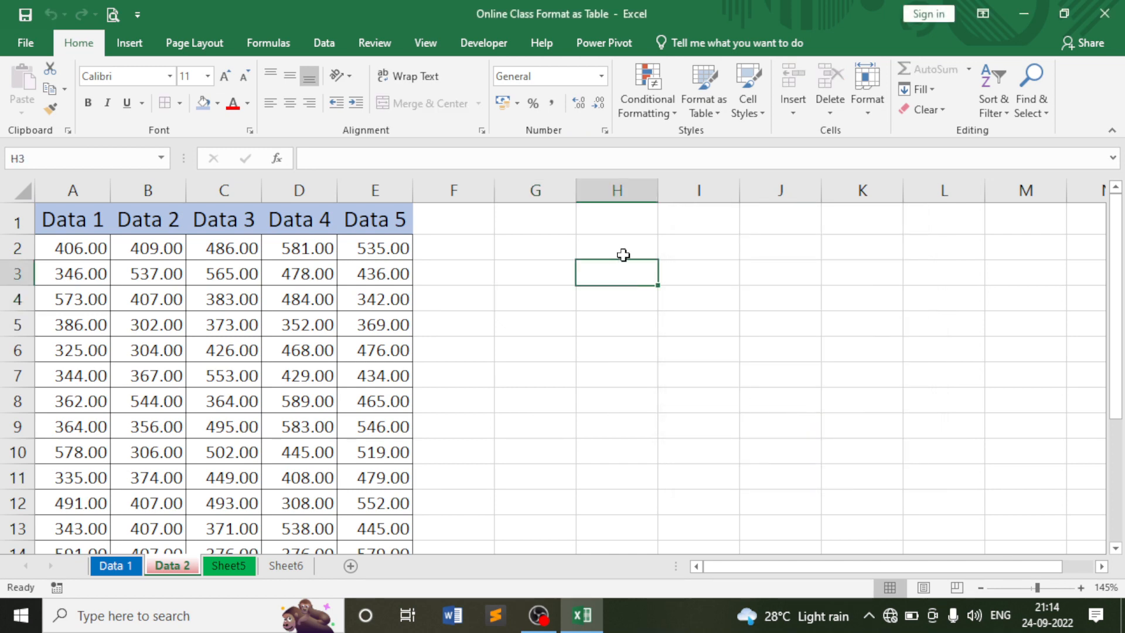
Try editing locked cell H2 and dismiss the protected-sheet warning.
{"action": "left_click", "coordinate": [629, 253]}
{"action": "double_click", "coordinate": [629, 252]}
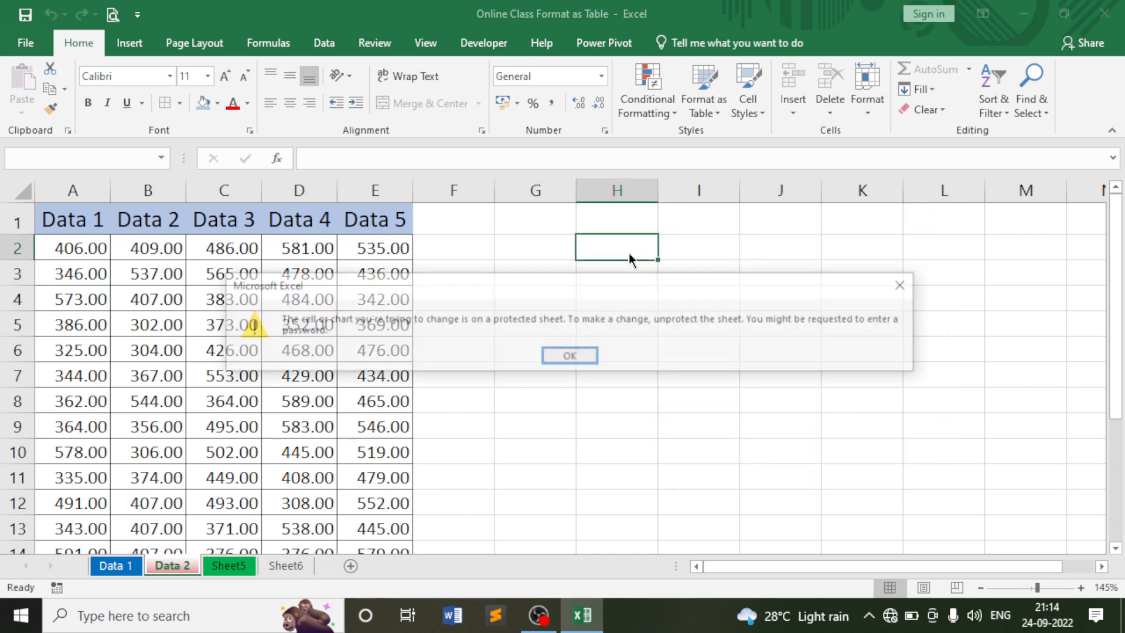
{"action": "key", "text": "Return"}
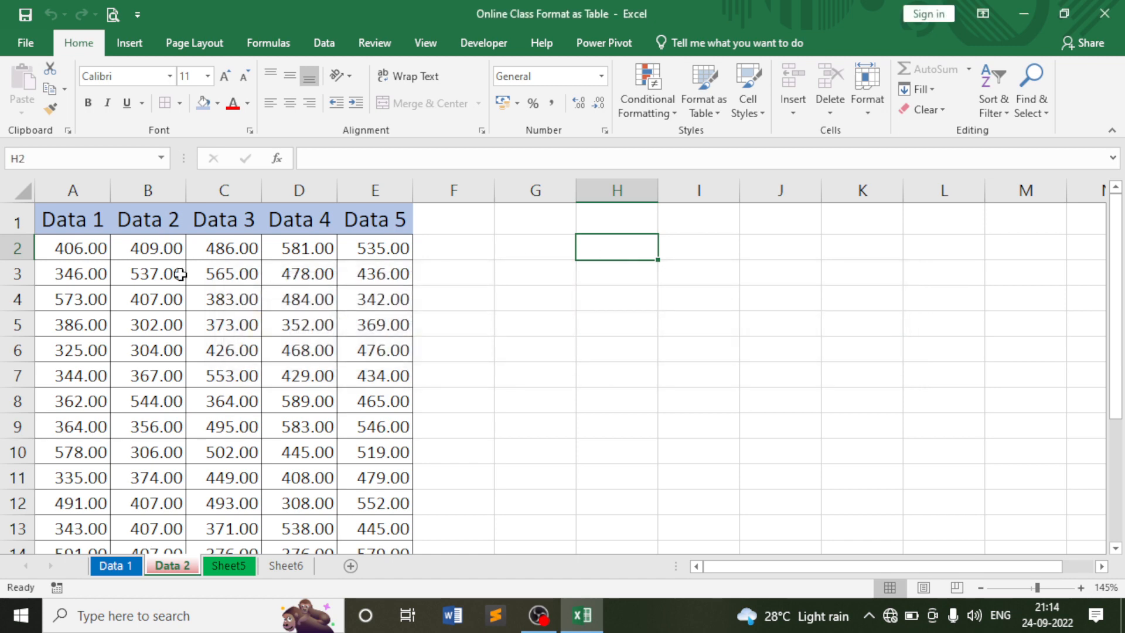
Enter 1200, 560 and 650 into cells B2, C2 and D2.
{"action": "left_click", "coordinate": [129, 249]}
{"action": "type", "text": "1200"}
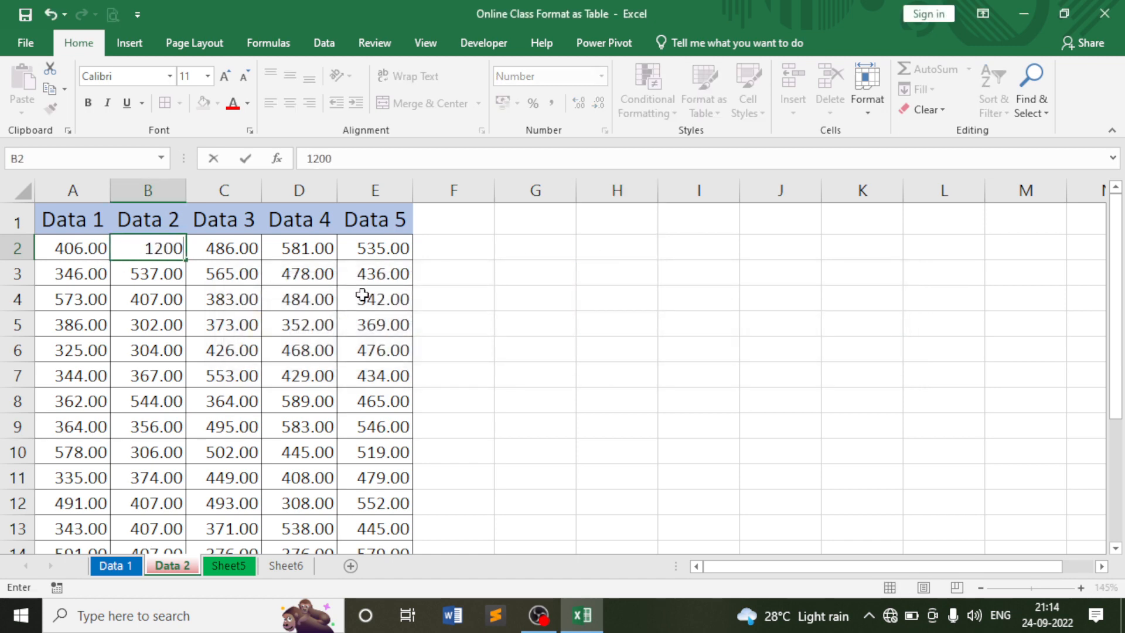
{"action": "key", "text": "Tab"}
{"action": "type", "text": "560"}
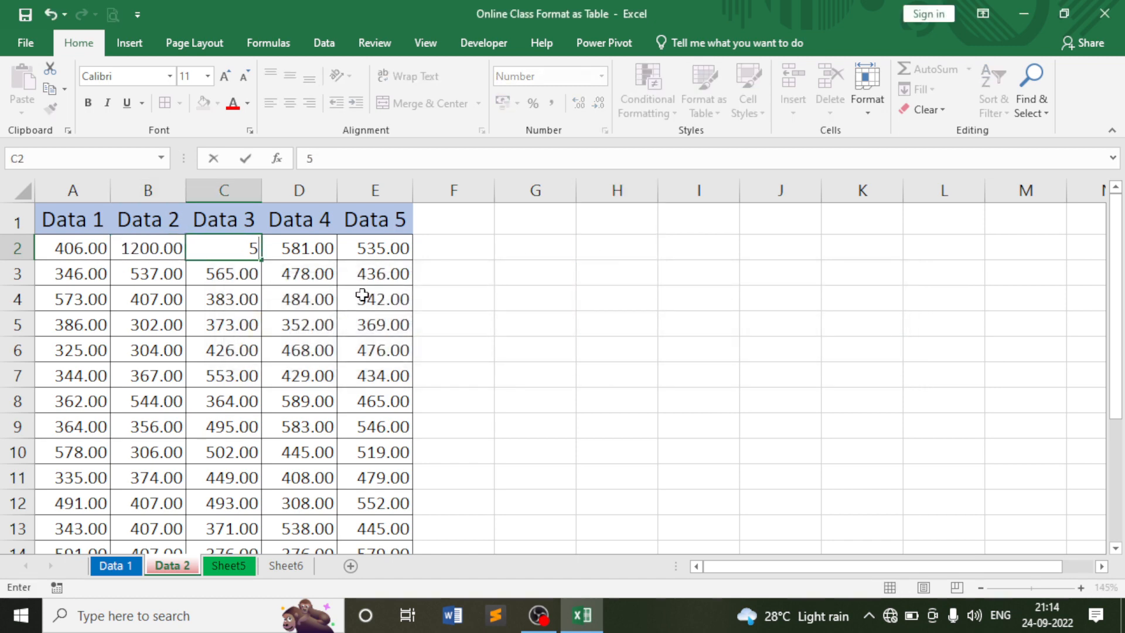
{"action": "key", "text": "Tab"}
{"action": "type", "text": "650"}
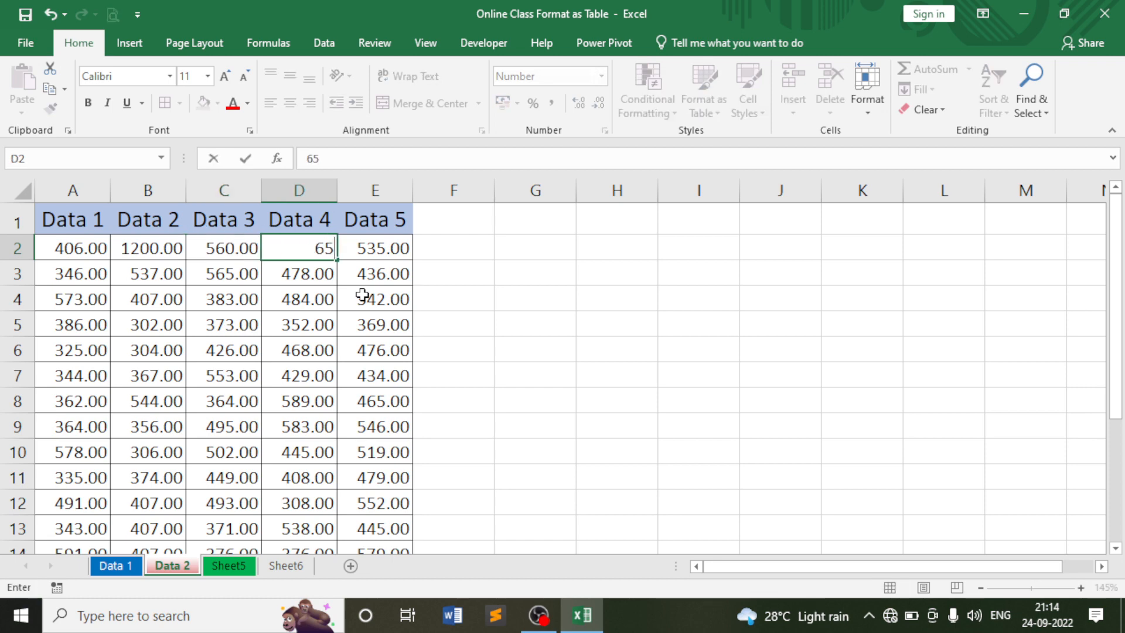
{"action": "key", "text": "Down"}
{"action": "key", "text": "Down"}
{"action": "key", "text": "Down"}
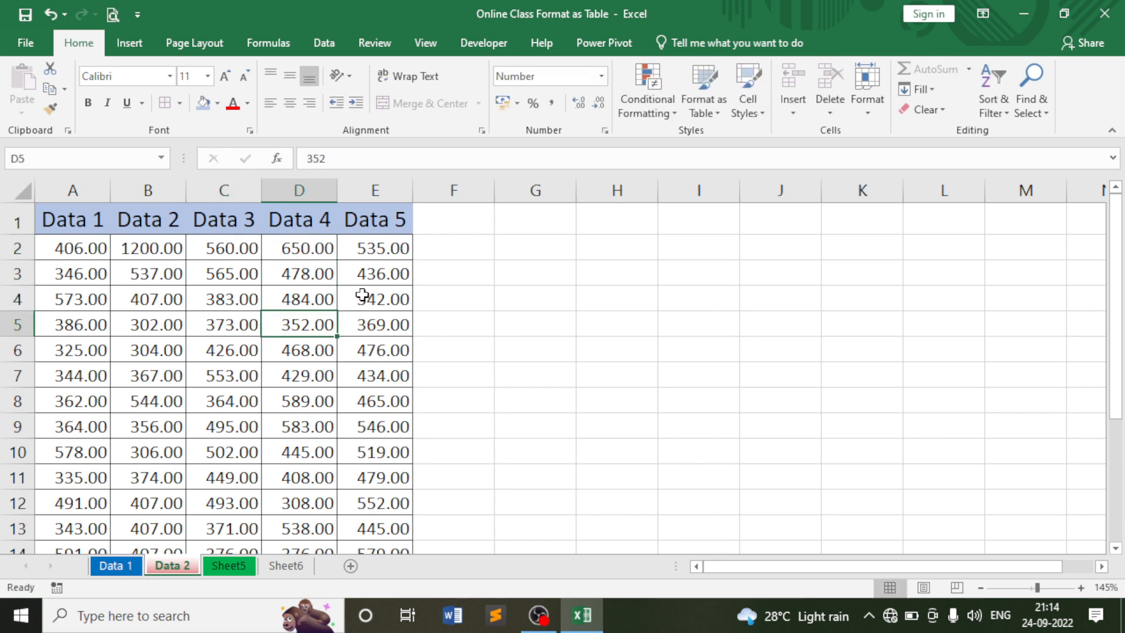
{"action": "left_click", "coordinate": [871, 107]}
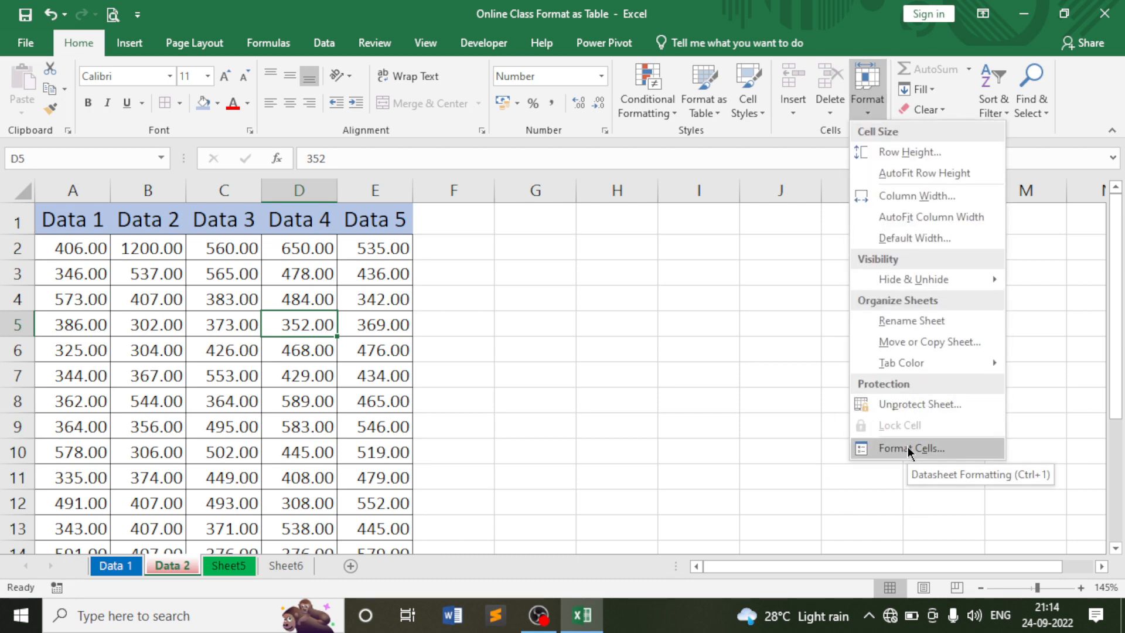
Unprotect Data 2 by entering its password, then select cell H5.
{"action": "left_click", "coordinate": [904, 406]}
{"action": "type", "text": "123"}
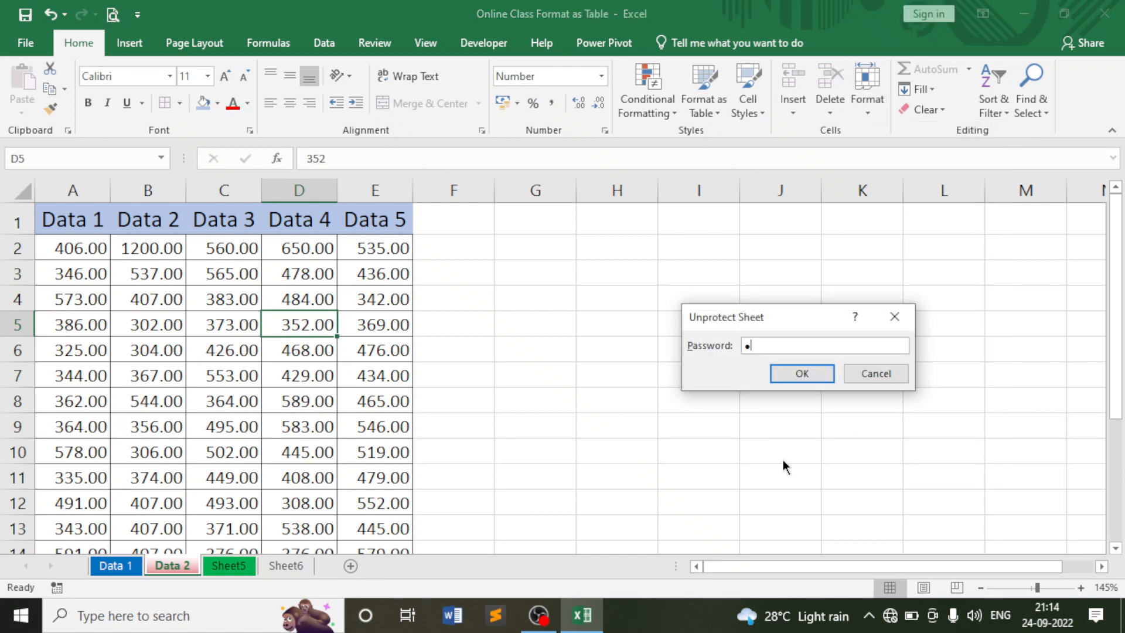
{"action": "left_click", "coordinate": [796, 376]}
{"action": "left_click", "coordinate": [654, 329]}
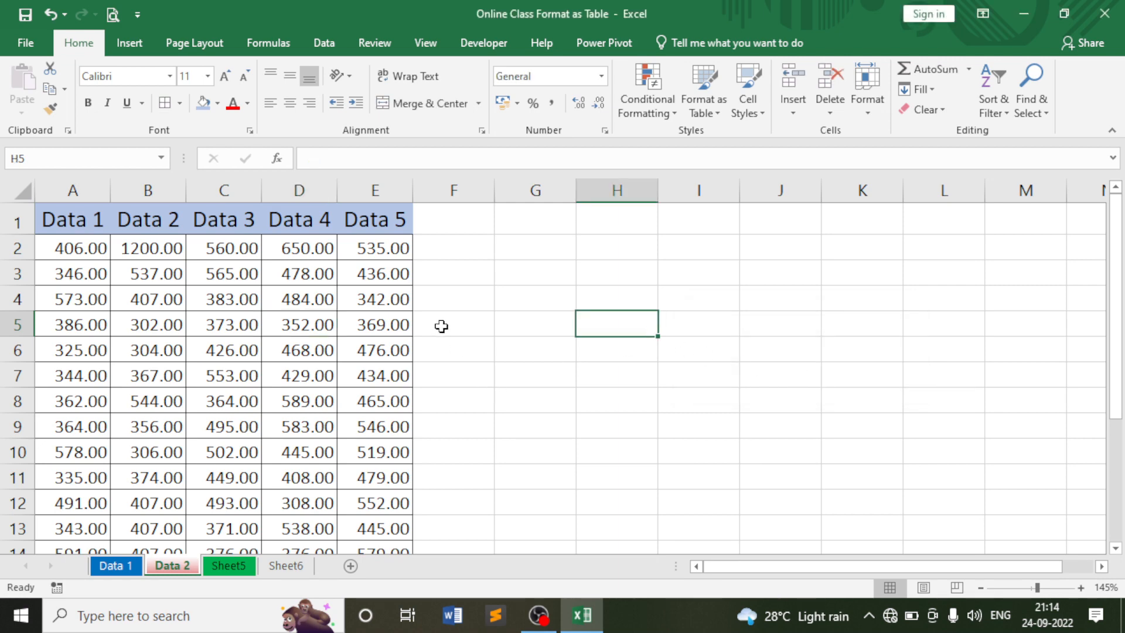
{"action": "left_click", "coordinate": [533, 252]}
{"action": "left_click", "coordinate": [641, 254]}
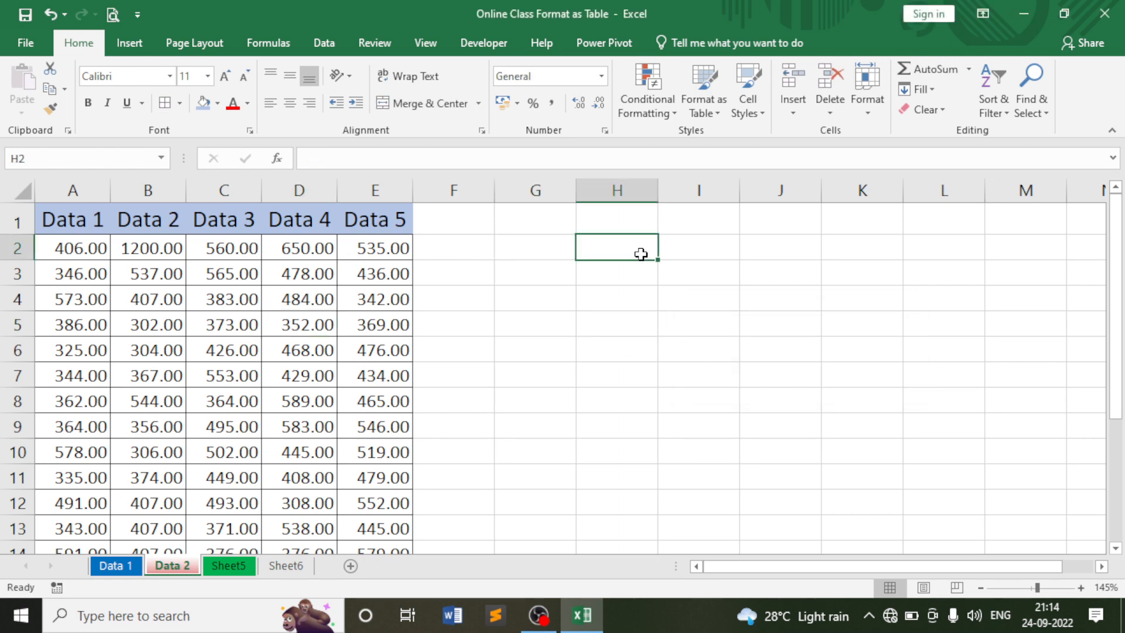
{"action": "type", "text": "6735"}
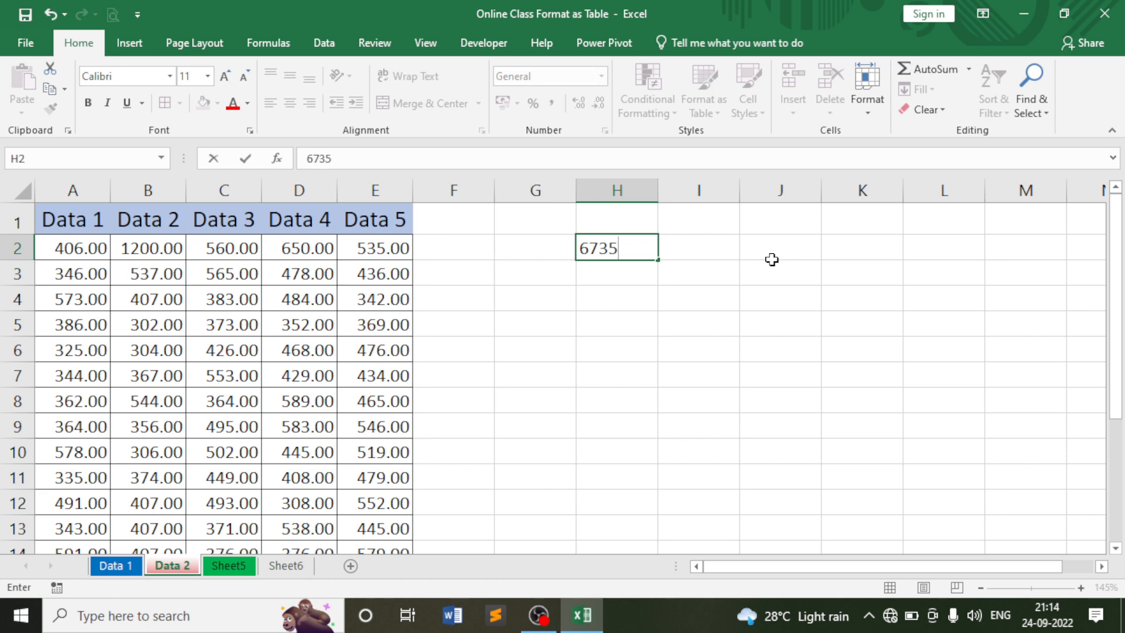
{"action": "key", "text": "Return"}
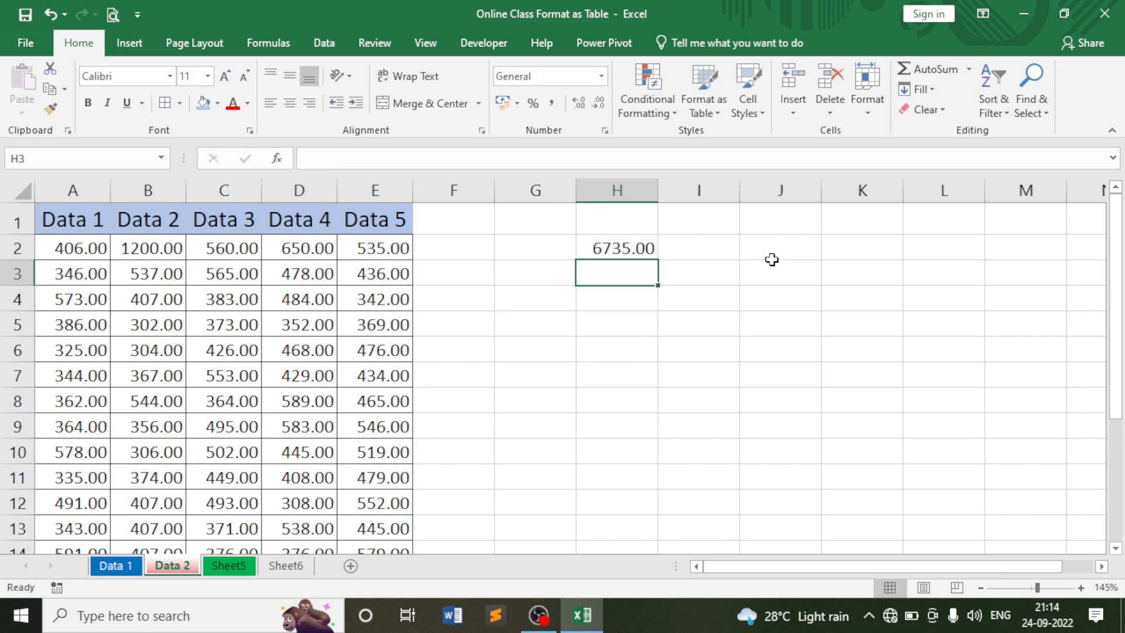
{"action": "key", "text": "ctrl+z"}
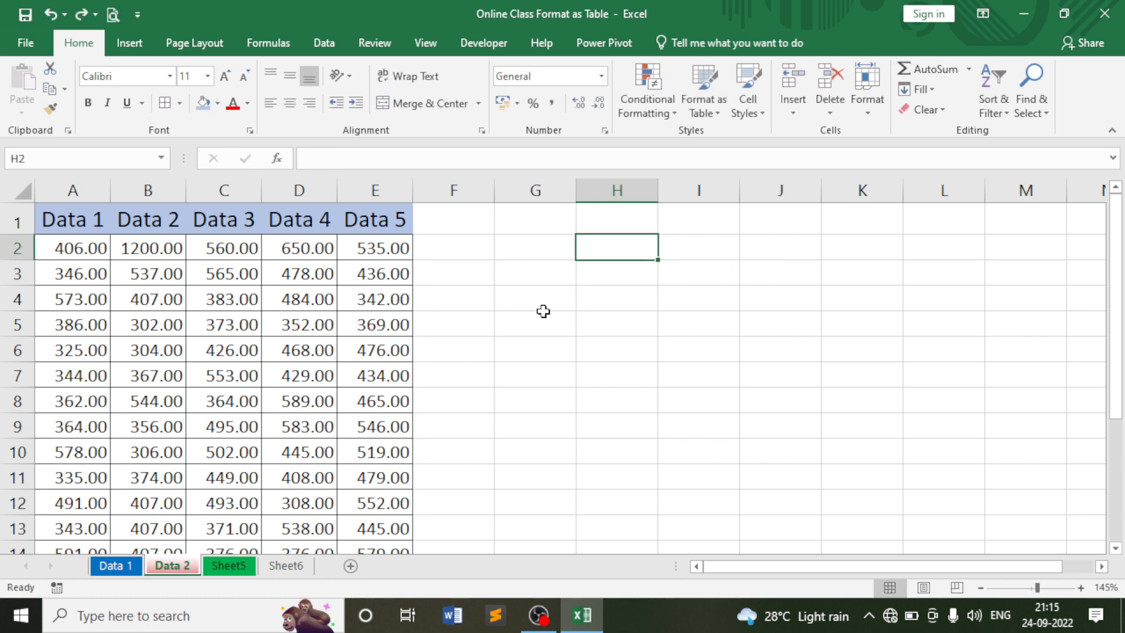
{"action": "left_click", "coordinate": [478, 299]}
{"action": "left_click", "coordinate": [478, 257]}
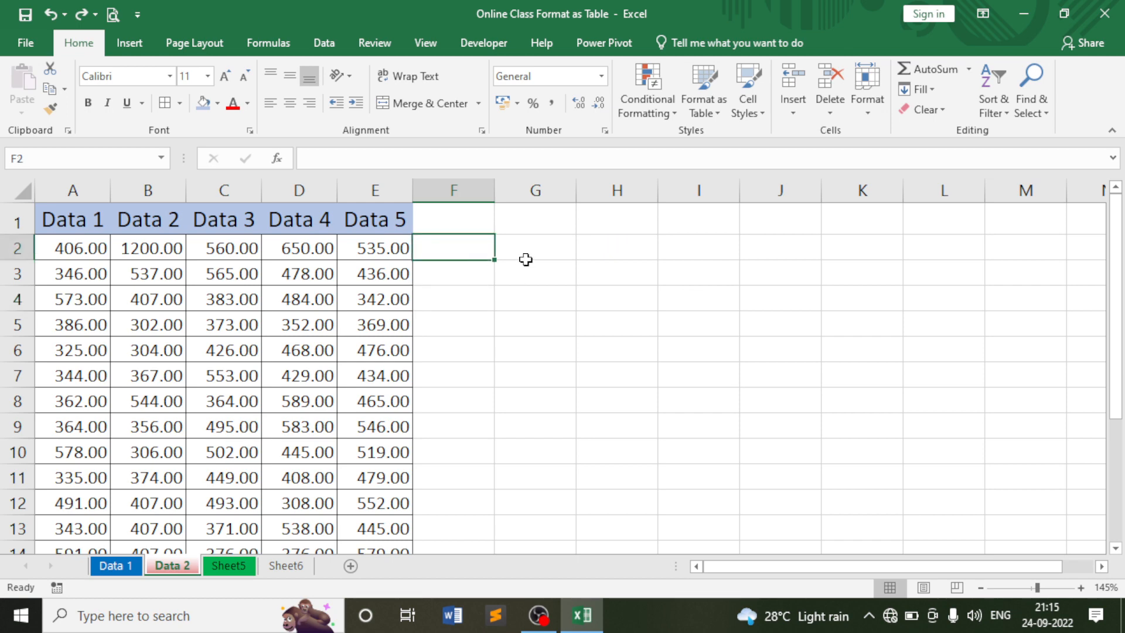
{"action": "left_click", "coordinate": [525, 259]}
{"action": "left_click", "coordinate": [528, 293]}
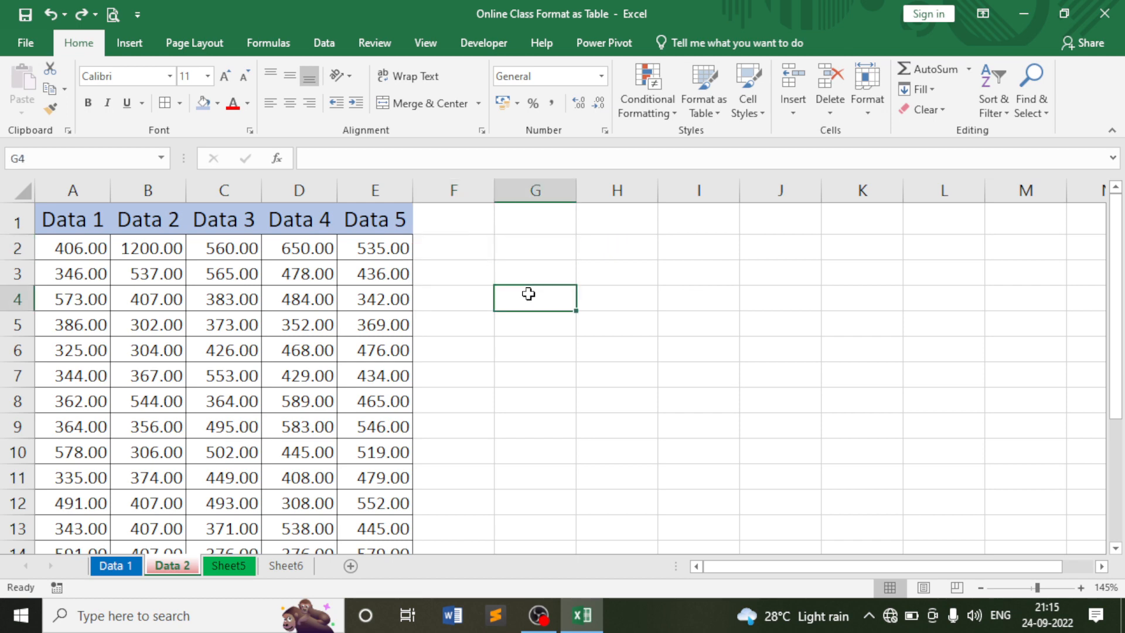
{"action": "left_click", "coordinate": [394, 252]}
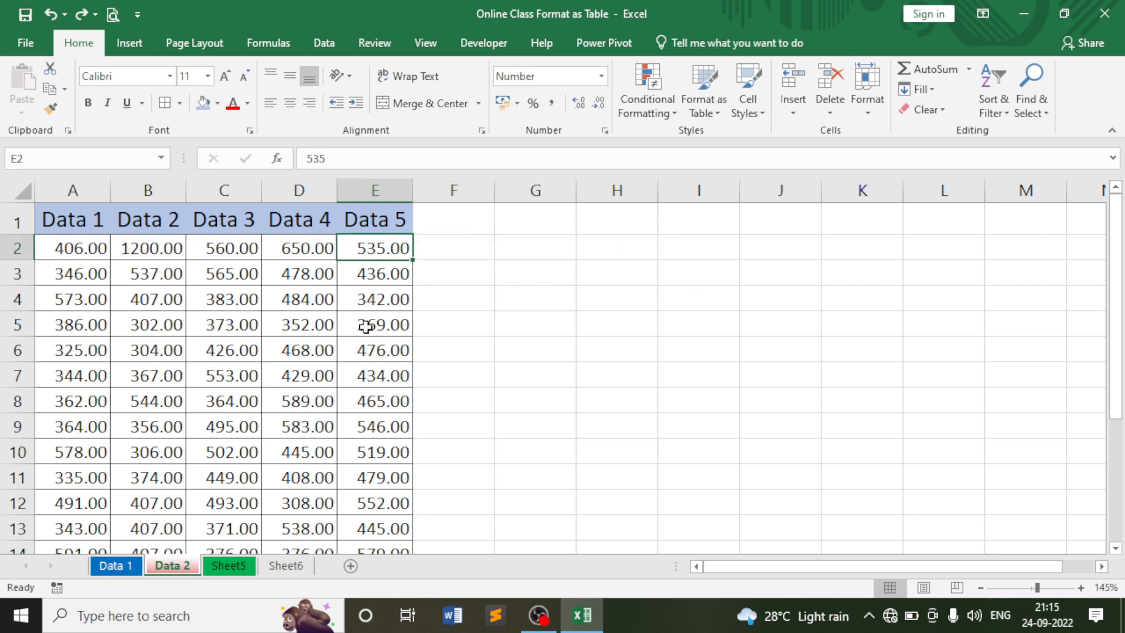
{"action": "left_click", "coordinate": [367, 326]}
{"action": "left_click", "coordinate": [452, 230]}
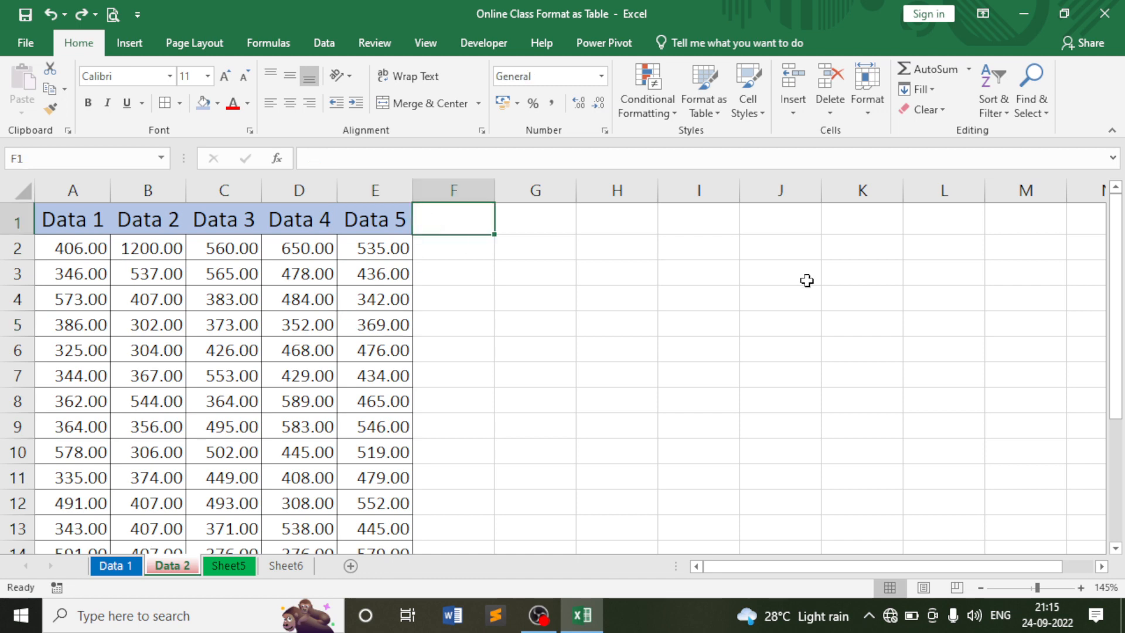
Add the Total heading in F1 and enter =SUM(A2:E2) in F2.
{"action": "type", "text": "Total"}
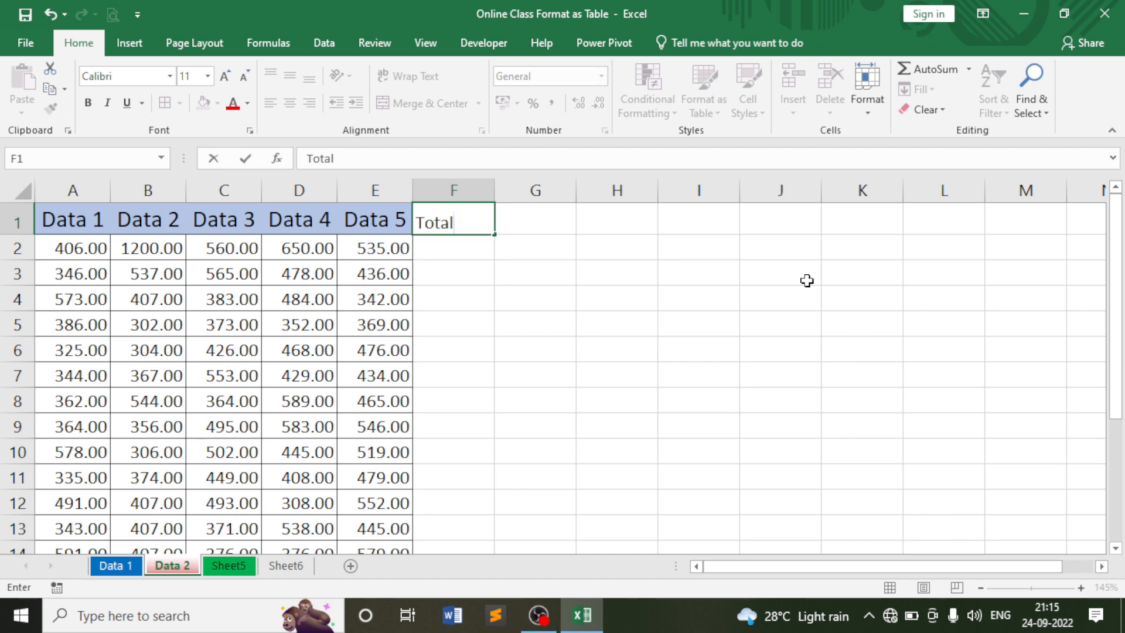
{"action": "key", "text": "Return"}
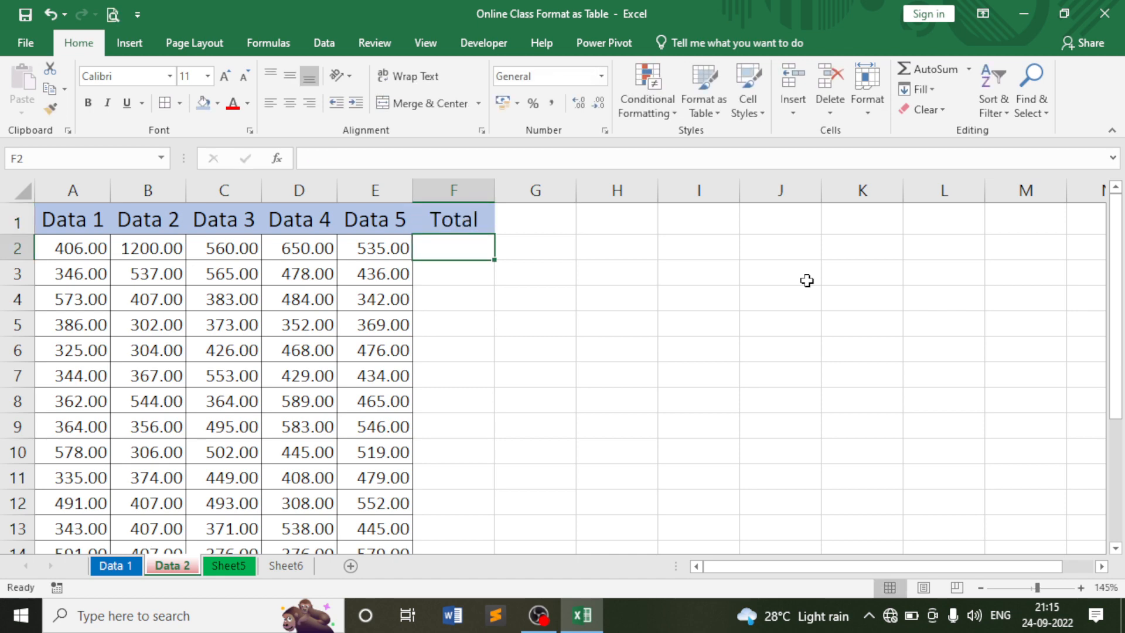
{"action": "type", "text": "=sum"}
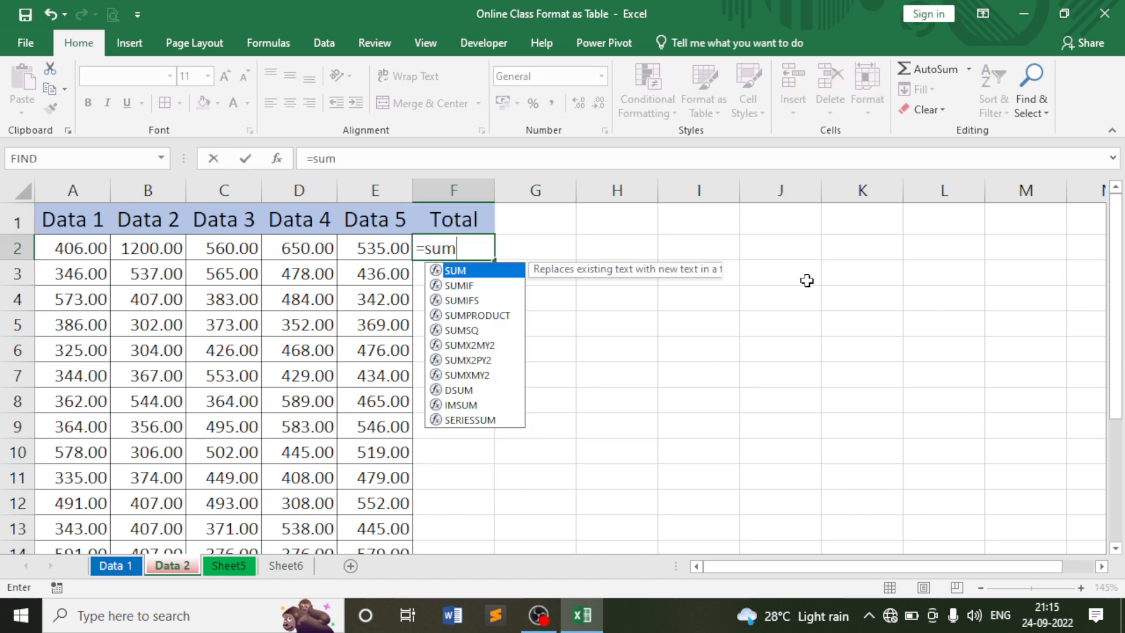
{"action": "key", "text": "Tab"}
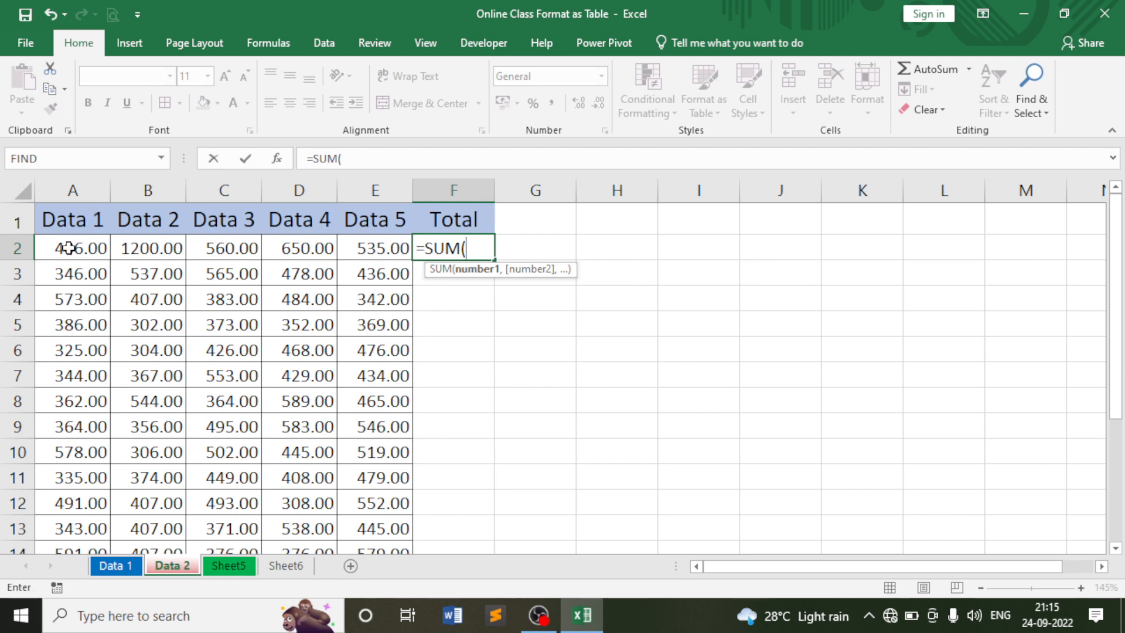
{"action": "left_click_drag", "start_coordinate": [87, 247], "coordinate": [350, 247]}
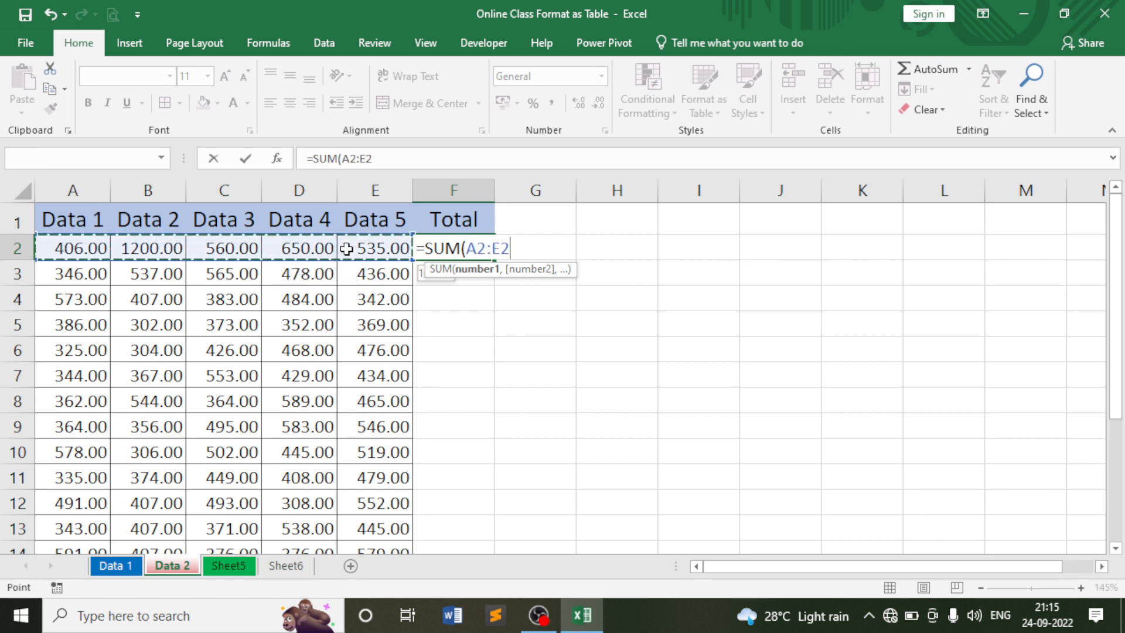
{"action": "type", "text": ")"}
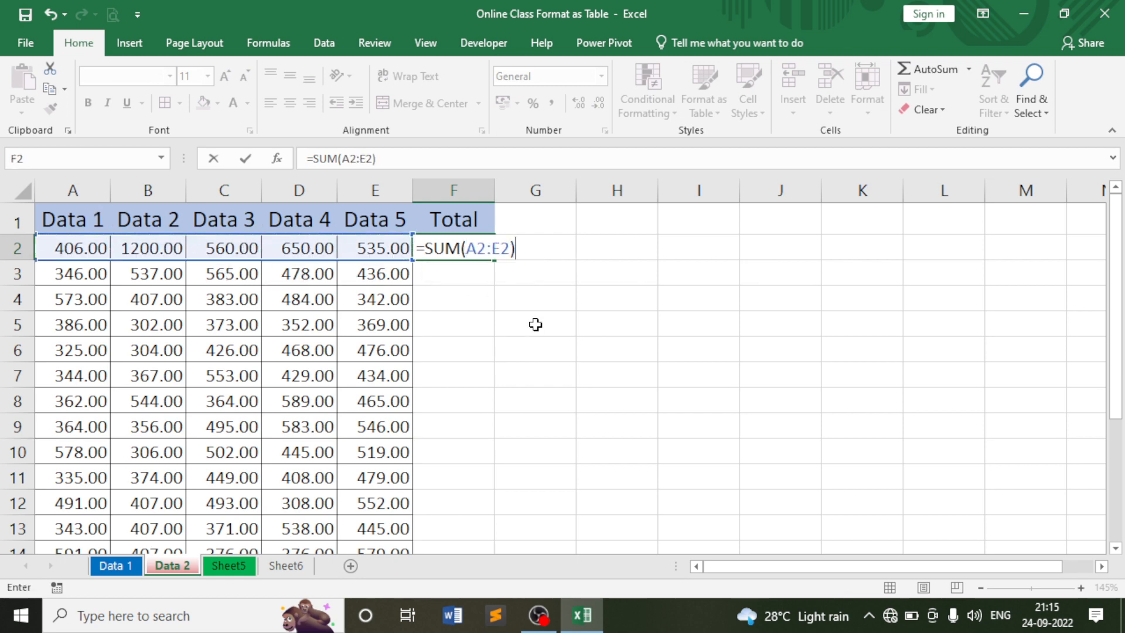
{"action": "key", "text": "Return"}
Fill the SUM formula down column F and check row 2's total of 3351.00.
{"action": "left_click", "coordinate": [481, 258]}
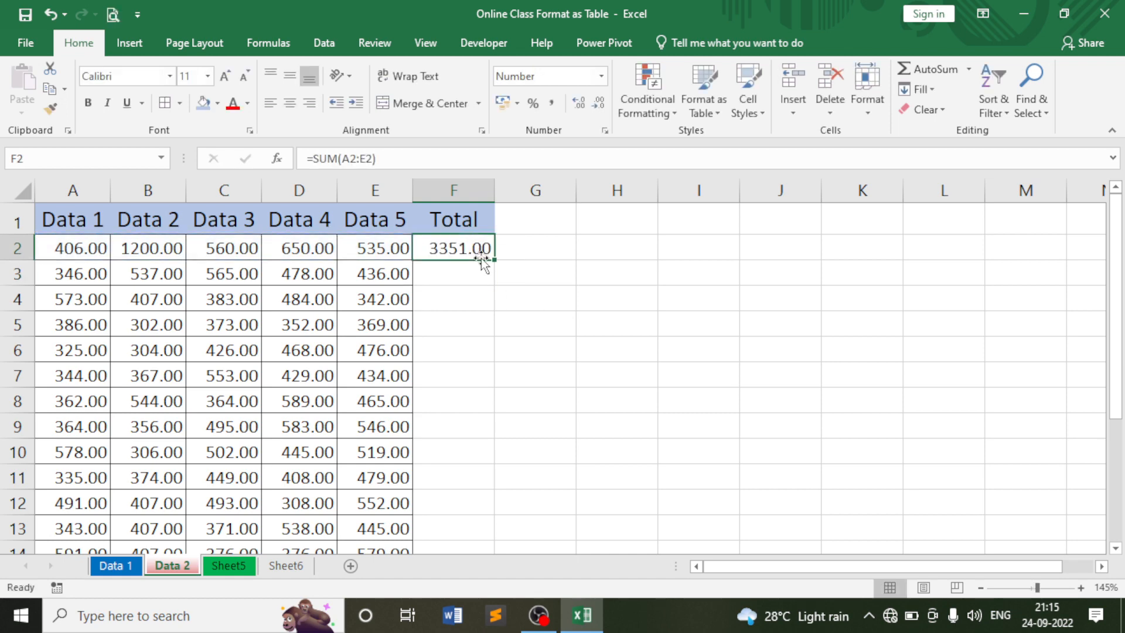
{"action": "double_click", "coordinate": [496, 260]}
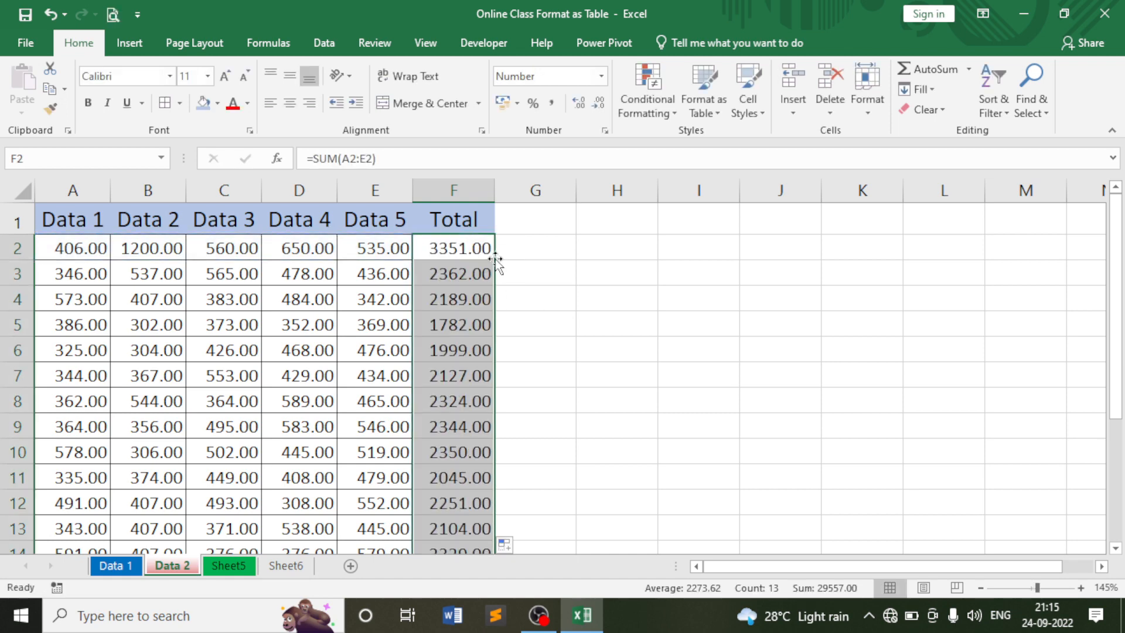
{"action": "left_click", "coordinate": [540, 313]}
{"action": "left_click", "coordinate": [463, 251]}
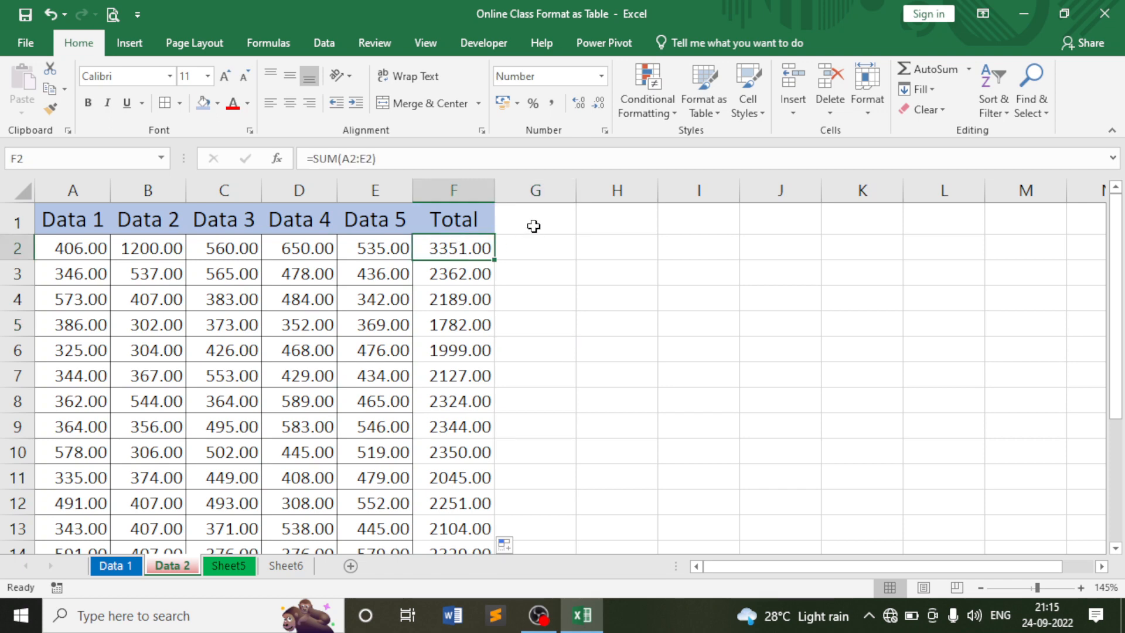
{"action": "left_click", "coordinate": [534, 226]}
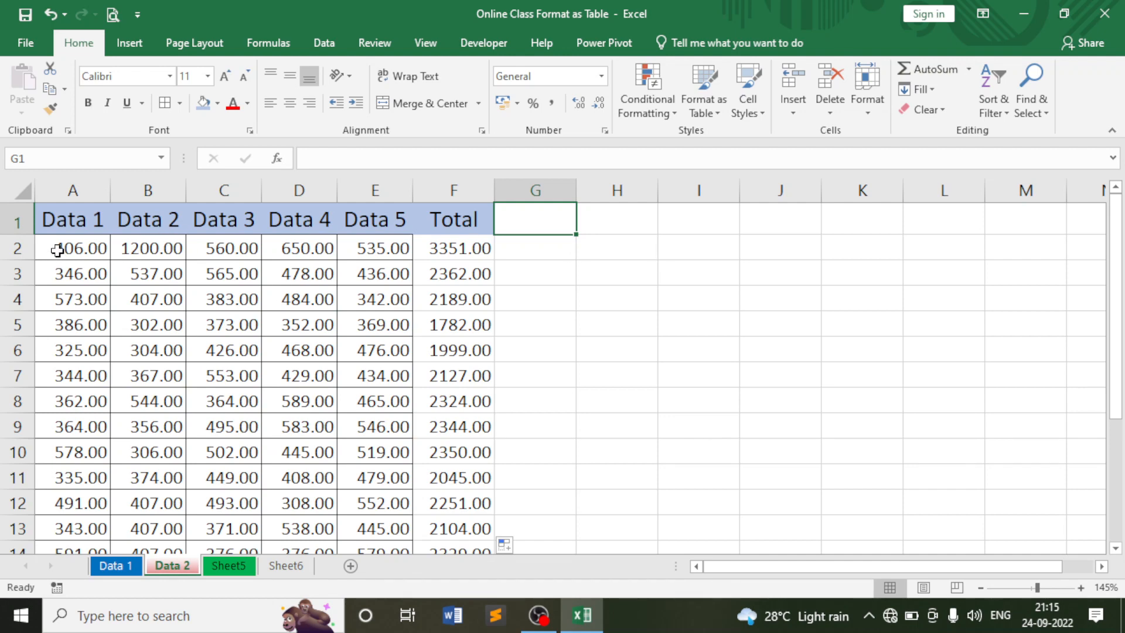
{"action": "left_click_drag", "start_coordinate": [55, 248], "coordinate": [371, 246]}
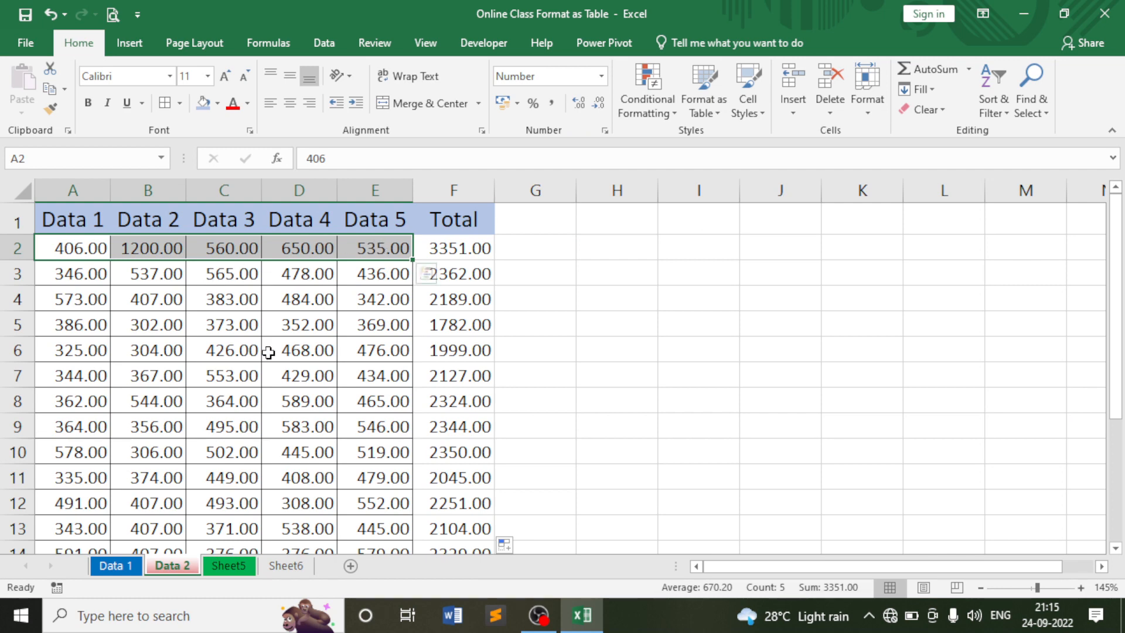
Head column G 'Average' and enter =AVERAGE(A2:E2) in G2.
{"action": "left_click", "coordinate": [545, 220]}
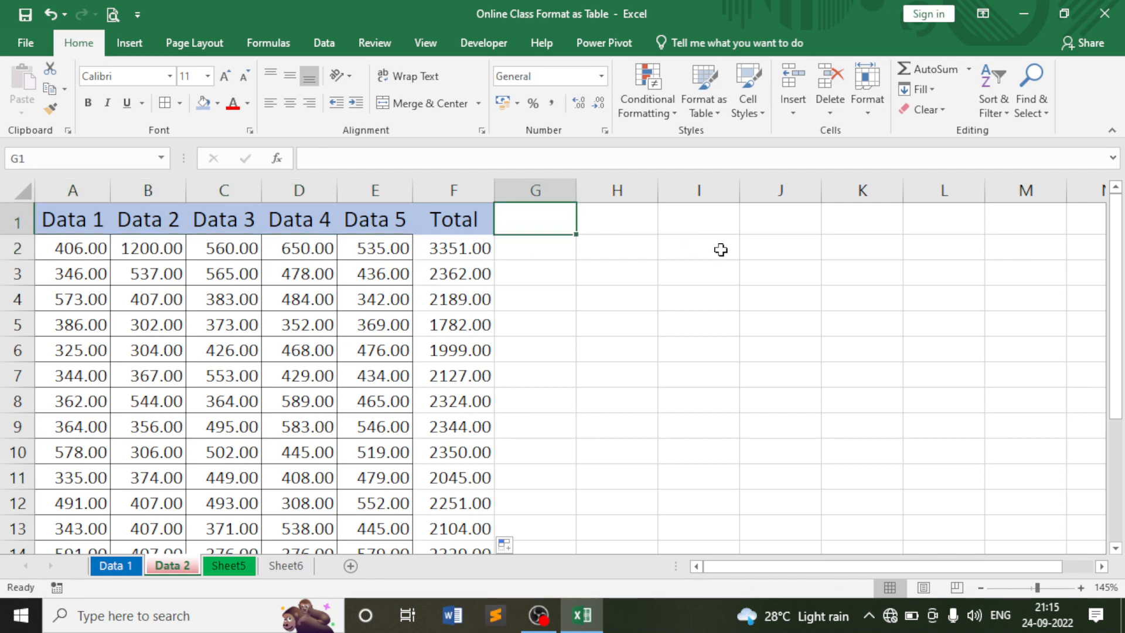
{"action": "type", "text": "Ave"}
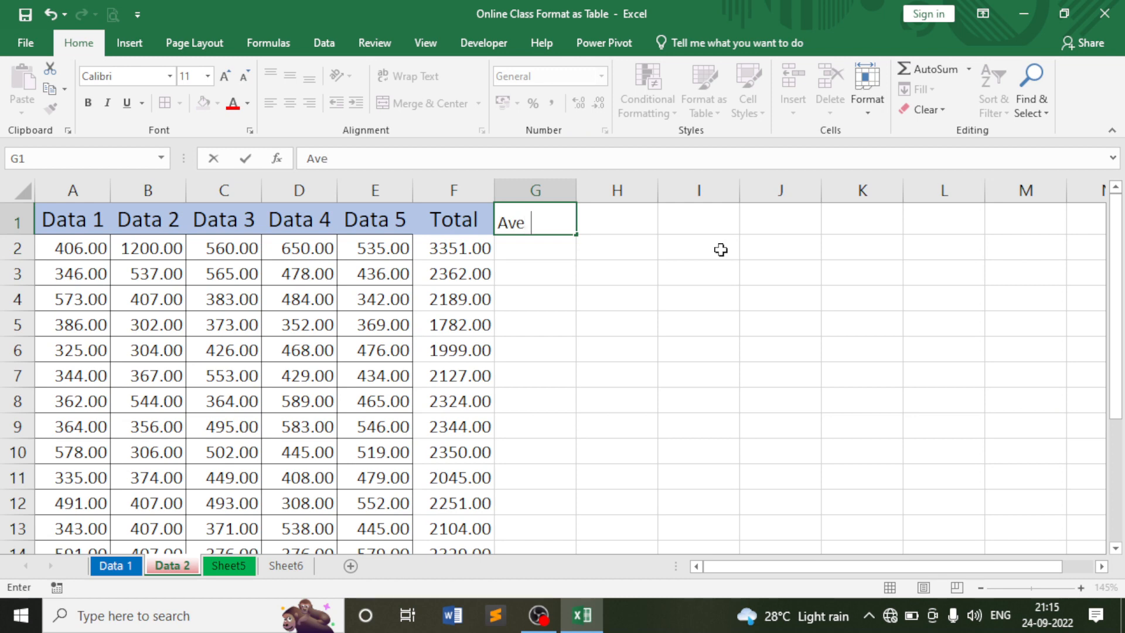
{"action": "type", "text": "rage"}
{"action": "key", "text": "Return"}
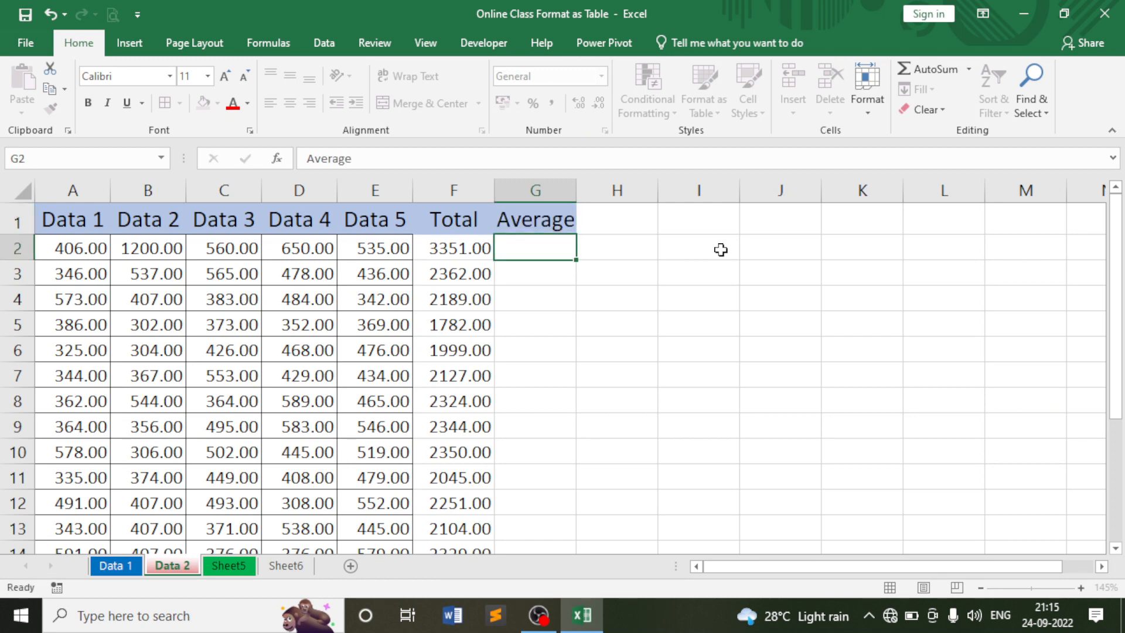
{"action": "type", "text": "=ave"}
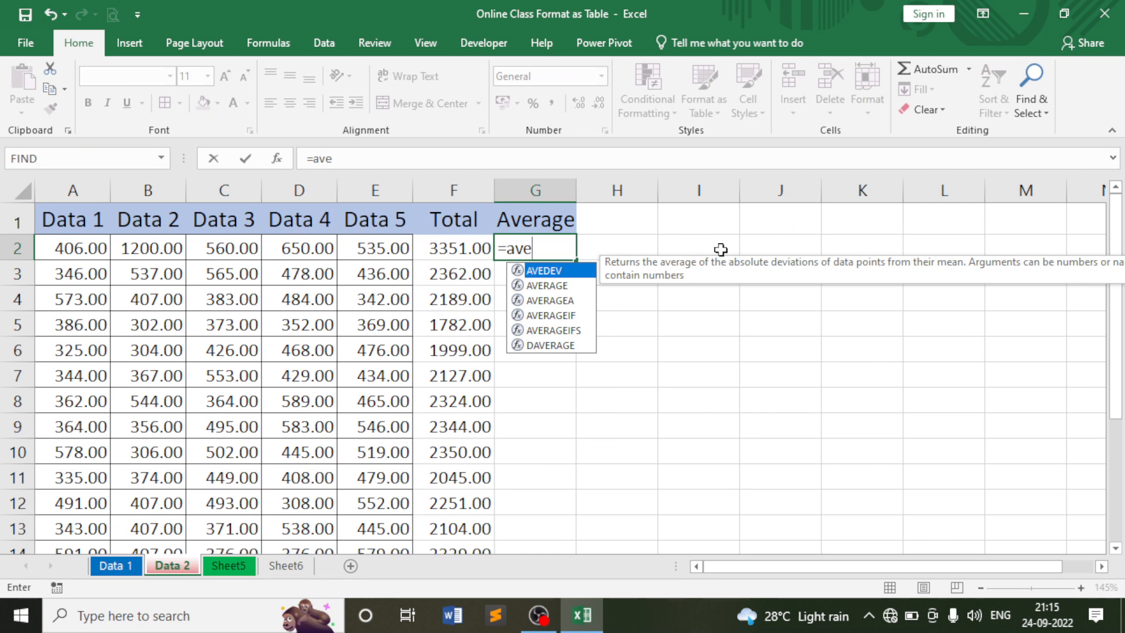
{"action": "key", "text": "Down"}
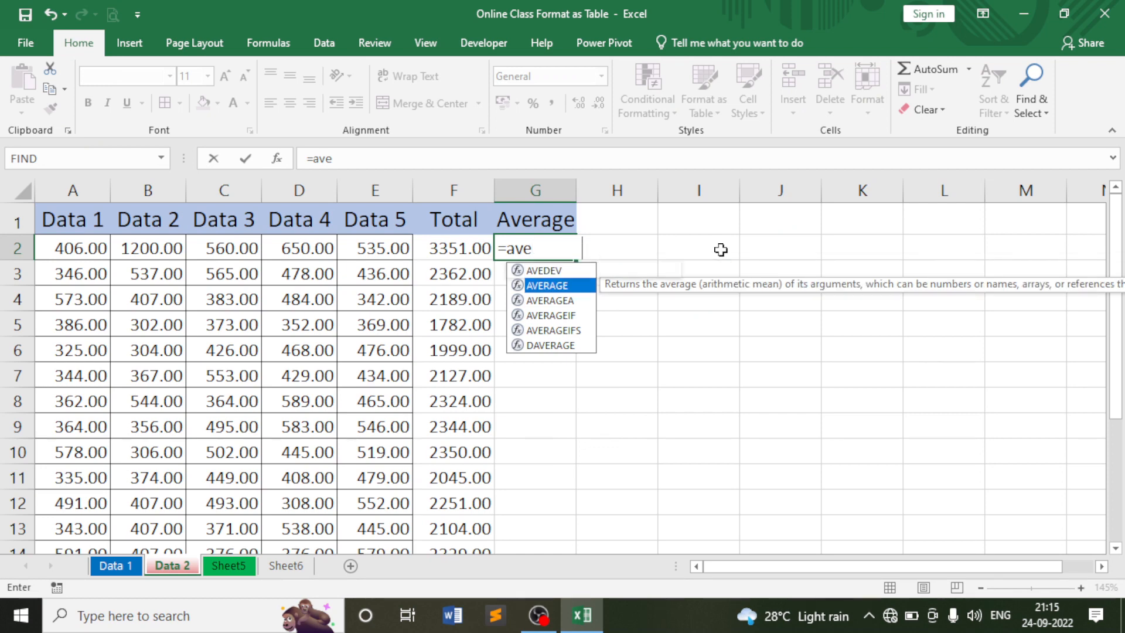
{"action": "key", "text": "Tab"}
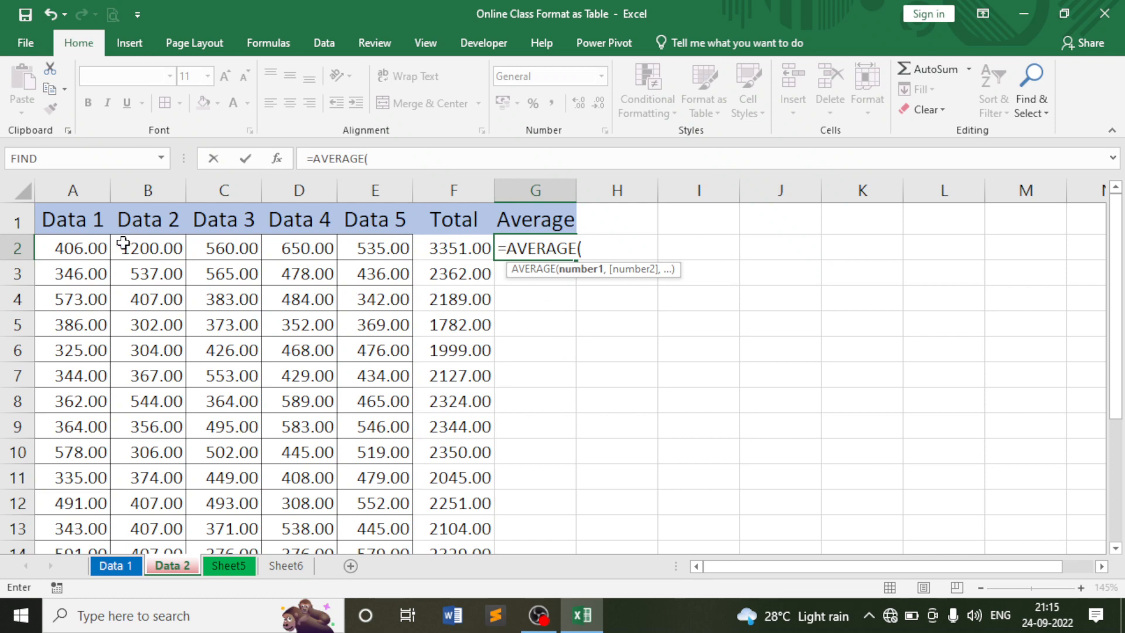
{"action": "left_click", "coordinate": [65, 249]}
{"action": "left_click_drag", "start_coordinate": [64, 249], "coordinate": [370, 248]}
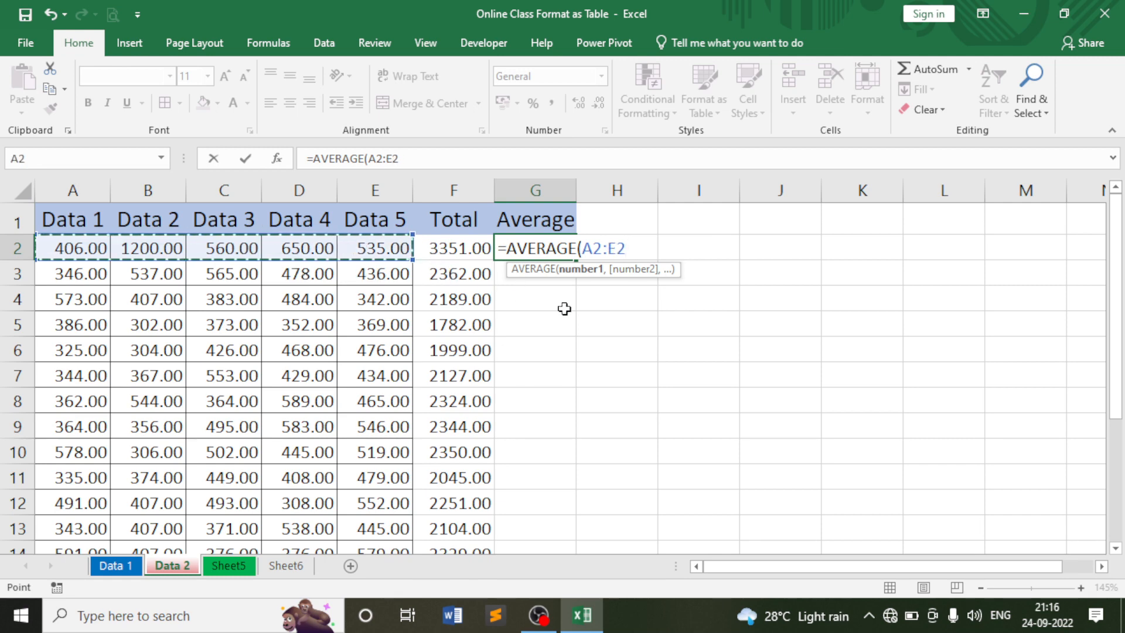
{"action": "type", "text": ")"}
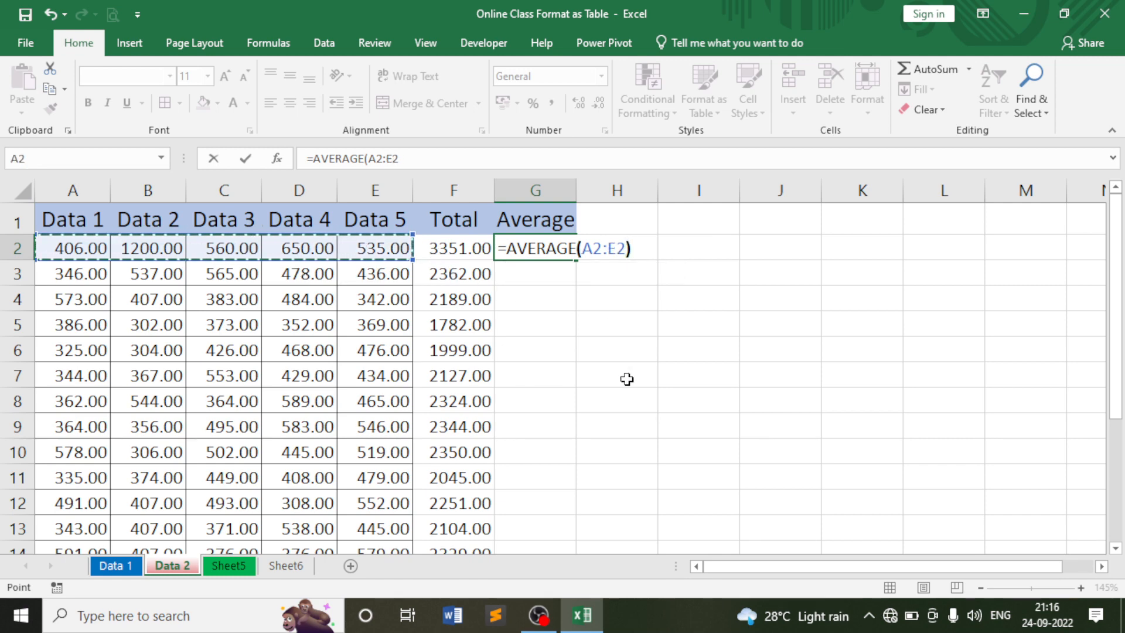
{"action": "key", "text": "Return"}
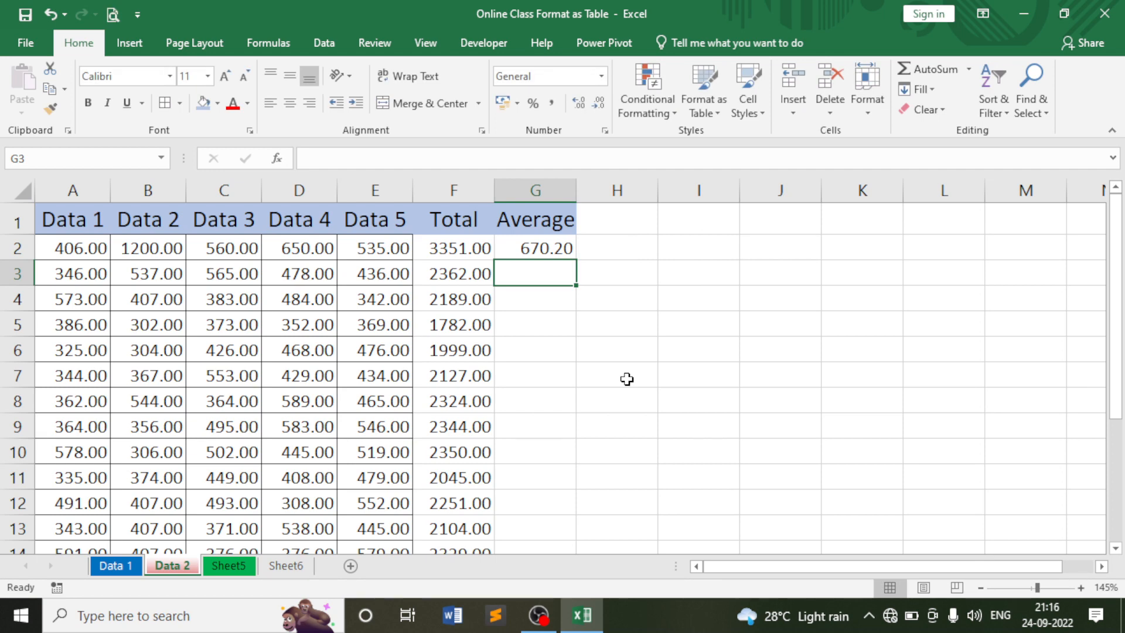
Fill the AVERAGE formula down column G for every data row, giving 670.20 in row 2.
{"action": "left_click", "coordinate": [569, 246]}
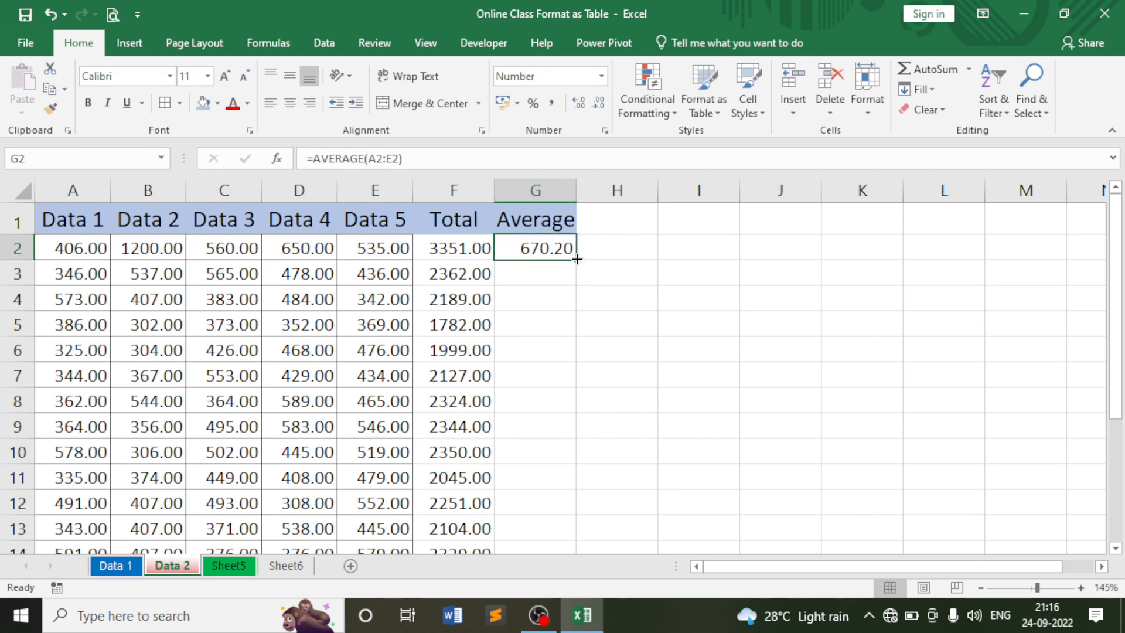
{"action": "double_click", "coordinate": [577, 260]}
{"action": "left_click", "coordinate": [636, 278]}
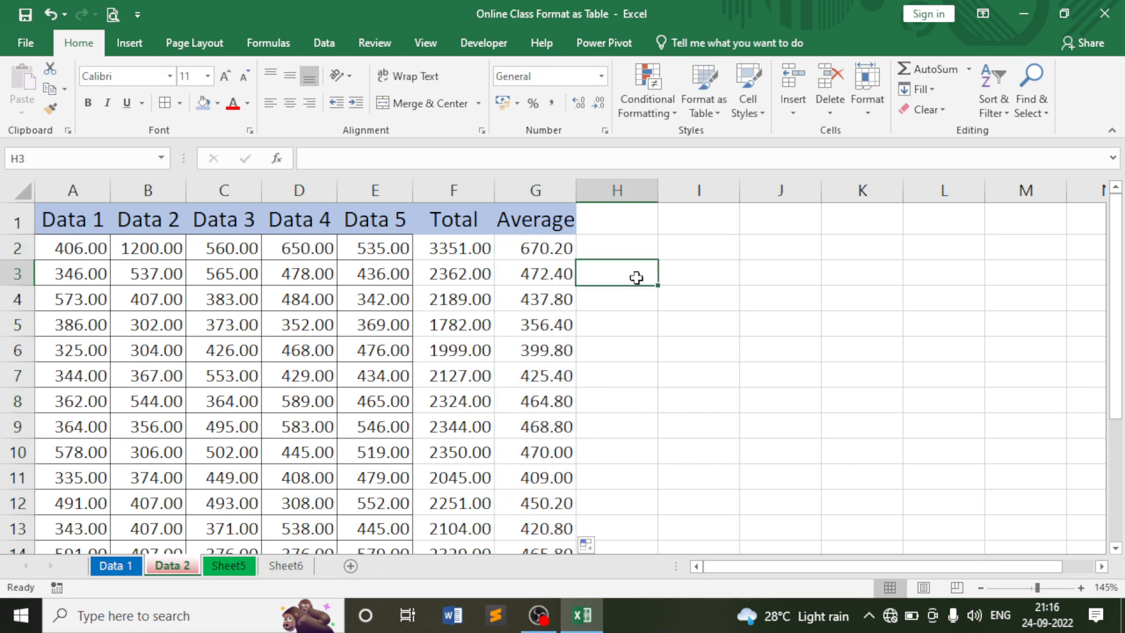
{"action": "left_click", "coordinate": [626, 246]}
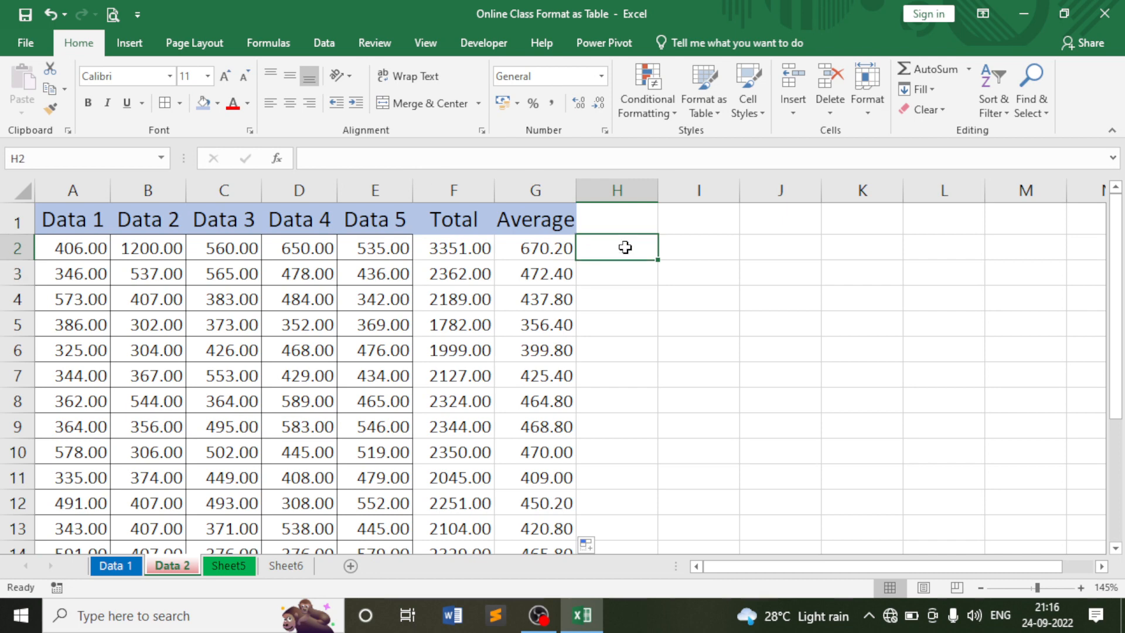
Autofit column G to its Average heading and widen the Total column F.
{"action": "double_click", "coordinate": [579, 185]}
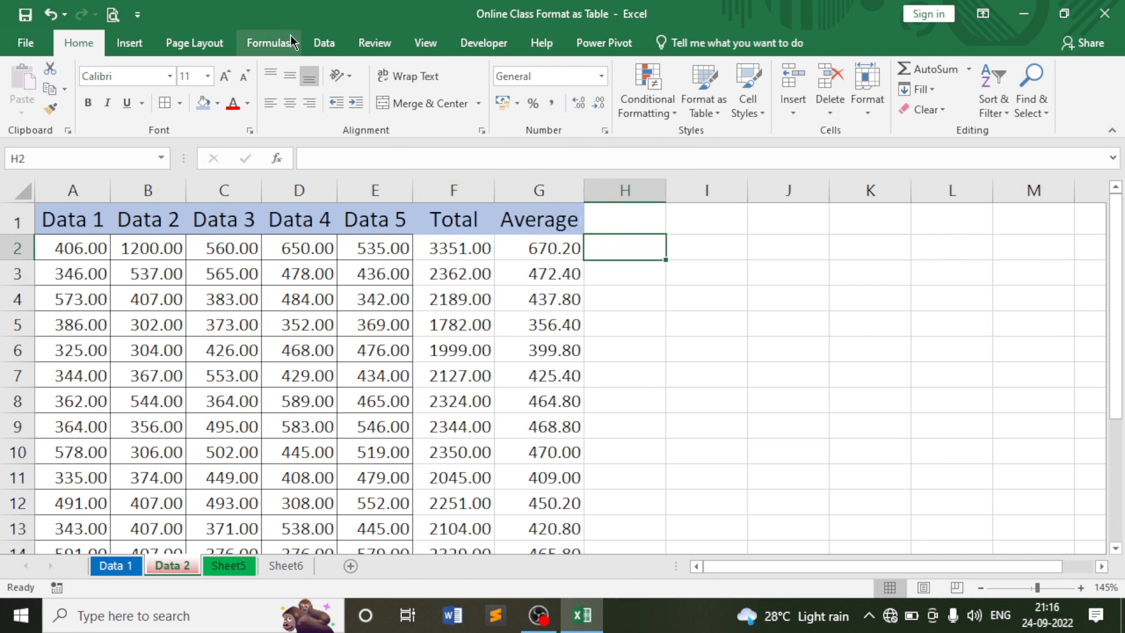
{"action": "left_click_drag", "start_coordinate": [493, 184], "coordinate": [503, 187]}
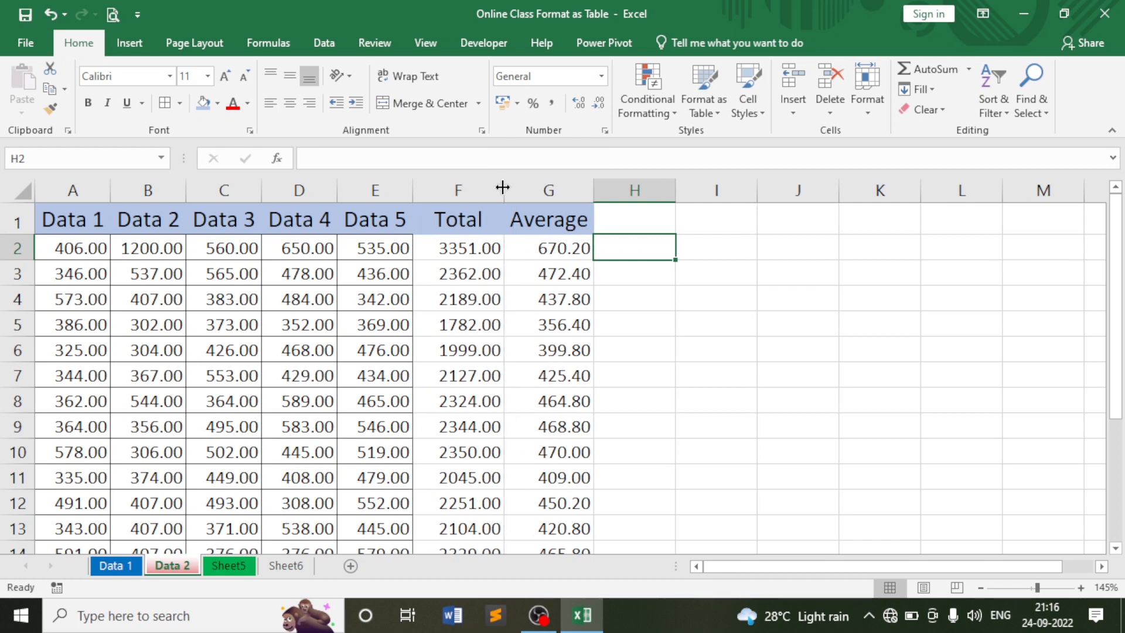
{"action": "left_click", "coordinate": [662, 289]}
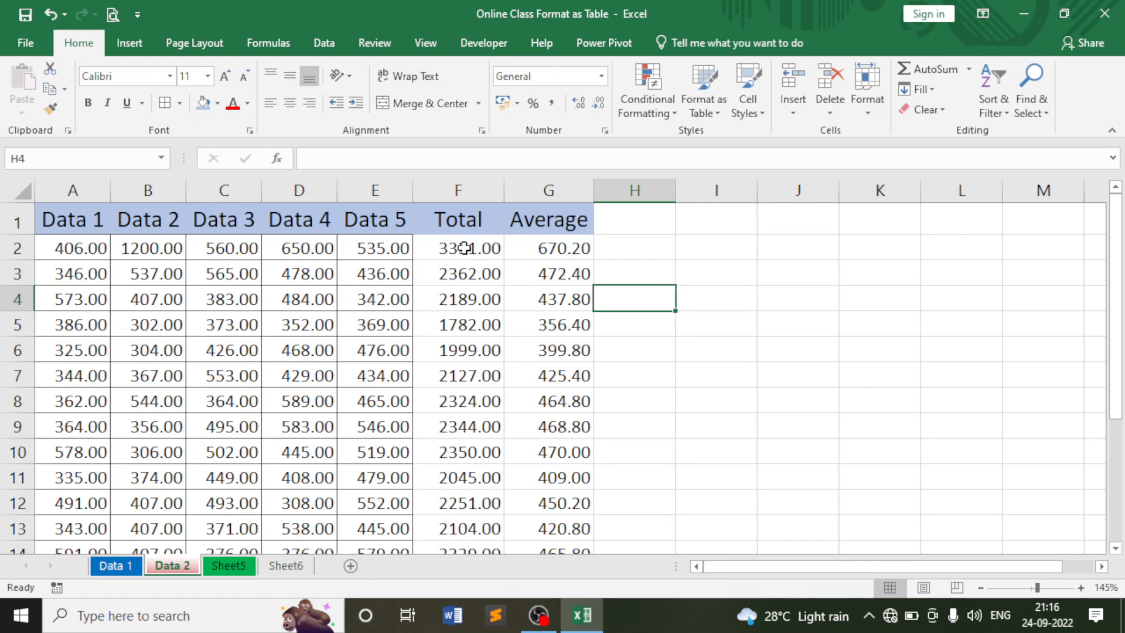
Review the Total and Average results through row 12 and the Data values in row 2.
{"action": "left_click_drag", "start_coordinate": [465, 248], "coordinate": [555, 476]}
{"action": "left_click_drag", "start_coordinate": [465, 249], "coordinate": [572, 510]}
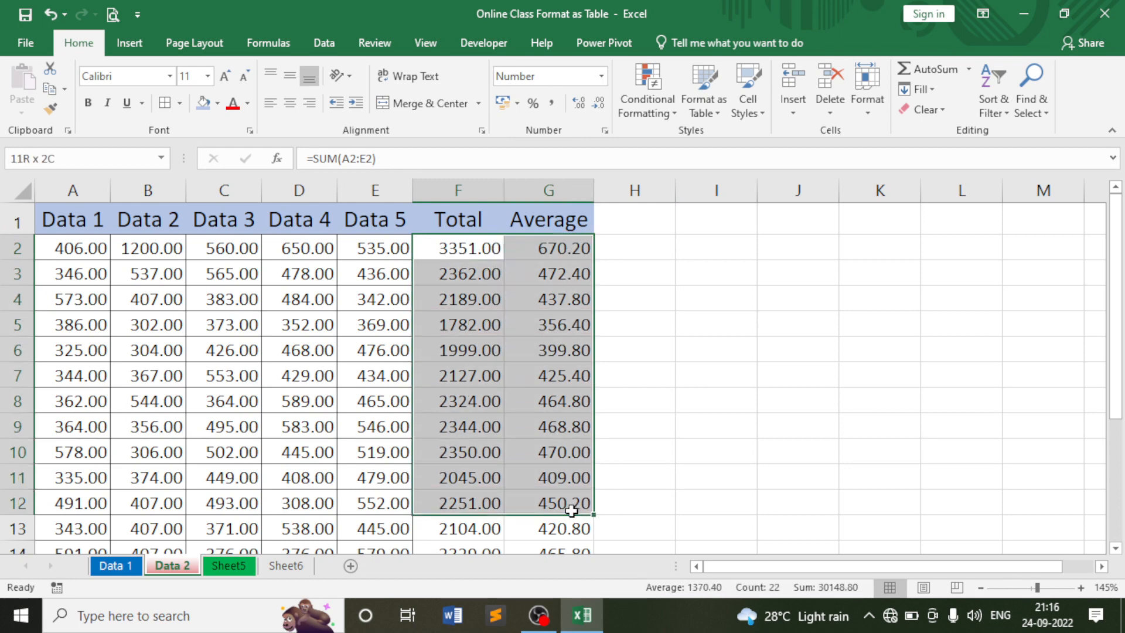
{"action": "left_click_drag", "start_coordinate": [645, 220], "coordinate": [1050, 447]}
{"action": "left_click", "coordinate": [94, 248]}
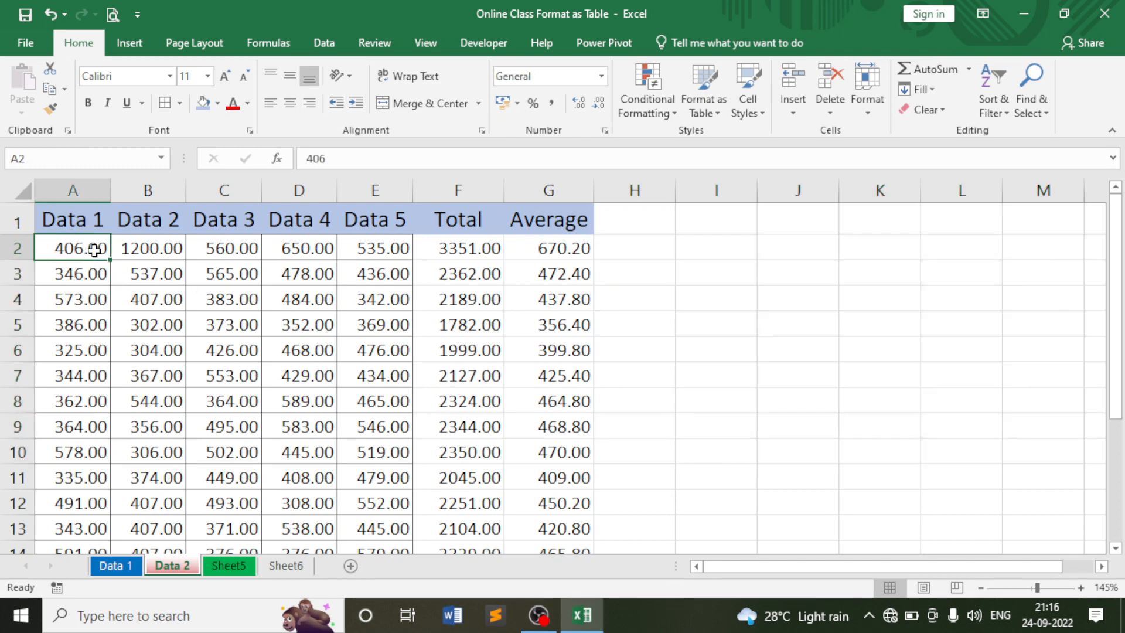
{"action": "left_click", "coordinate": [362, 248]}
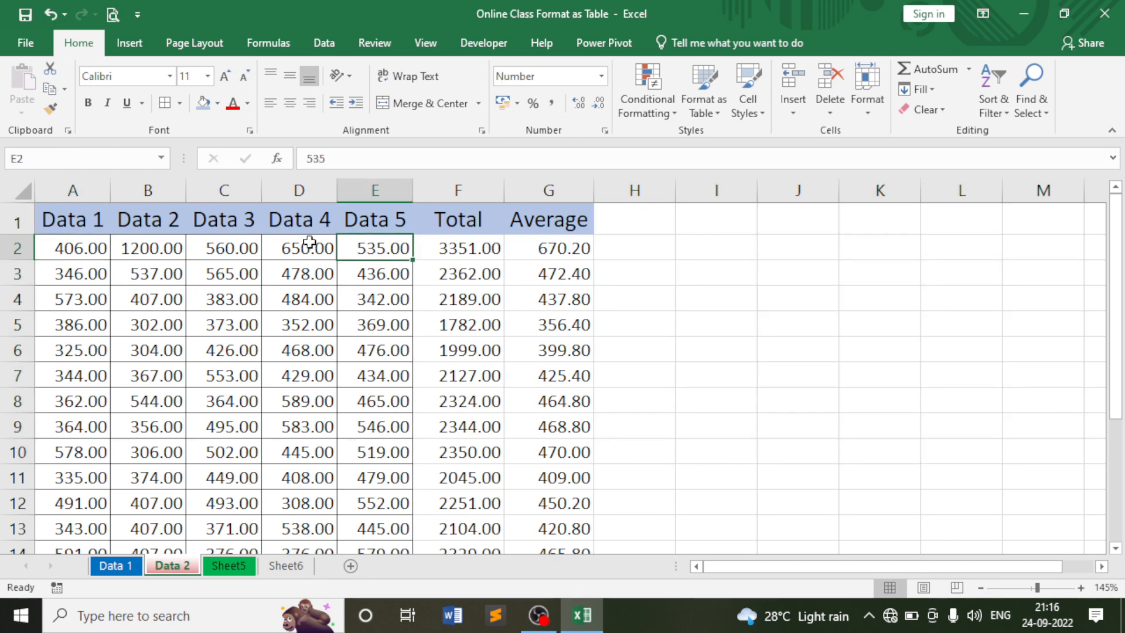
{"action": "left_click", "coordinate": [83, 248]}
{"action": "left_click", "coordinate": [153, 250]}
{"action": "left_click", "coordinate": [242, 251]}
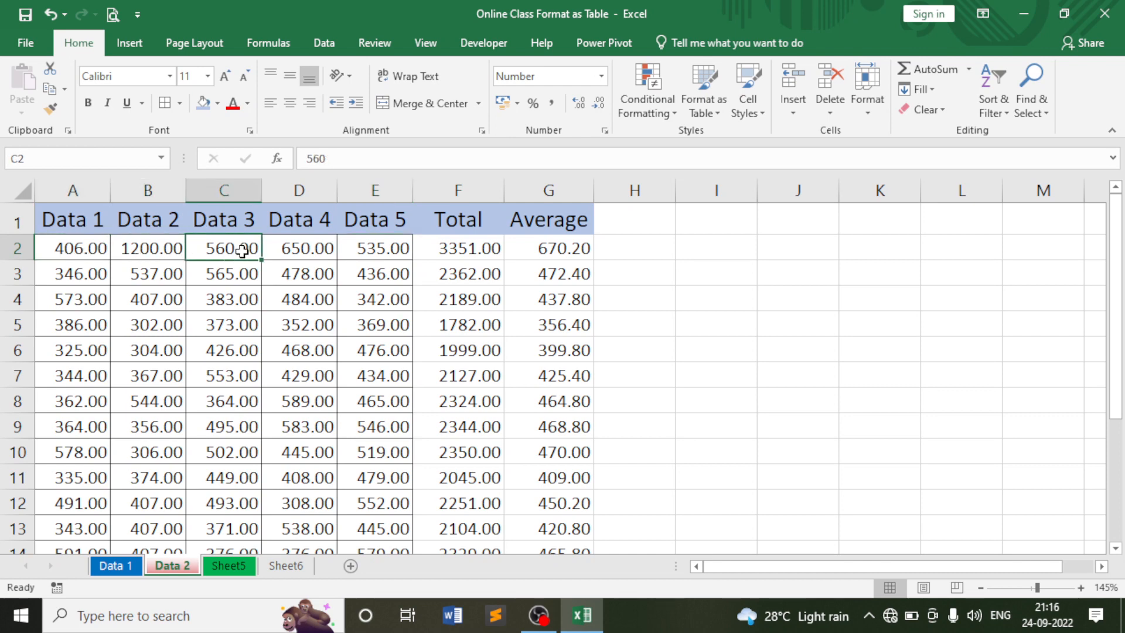
Verify F2 holds =SUM(A2:E2) and G2 holds =AVERAGE(A2:E2).
{"action": "scroll", "coordinate": [242, 251], "scroll_direction": "down", "scroll_amount": 3}
{"action": "scroll", "coordinate": [243, 252], "scroll_direction": "up", "scroll_amount": 3}
{"action": "left_click", "coordinate": [463, 246]}
{"action": "left_click", "coordinate": [551, 248]}
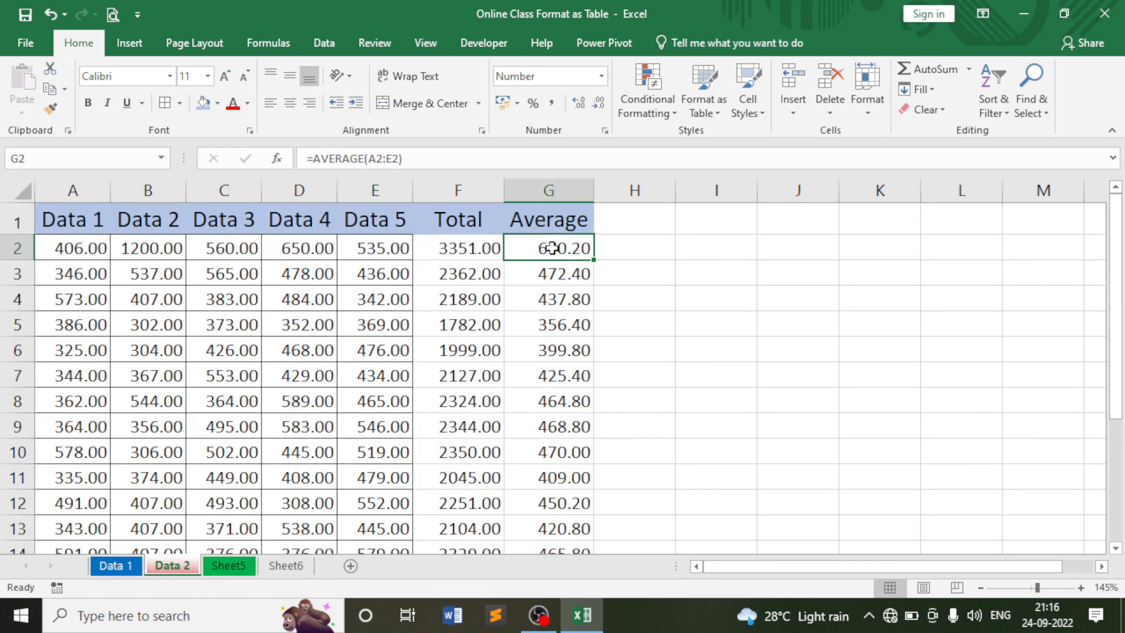
{"action": "left_click", "coordinate": [486, 249]}
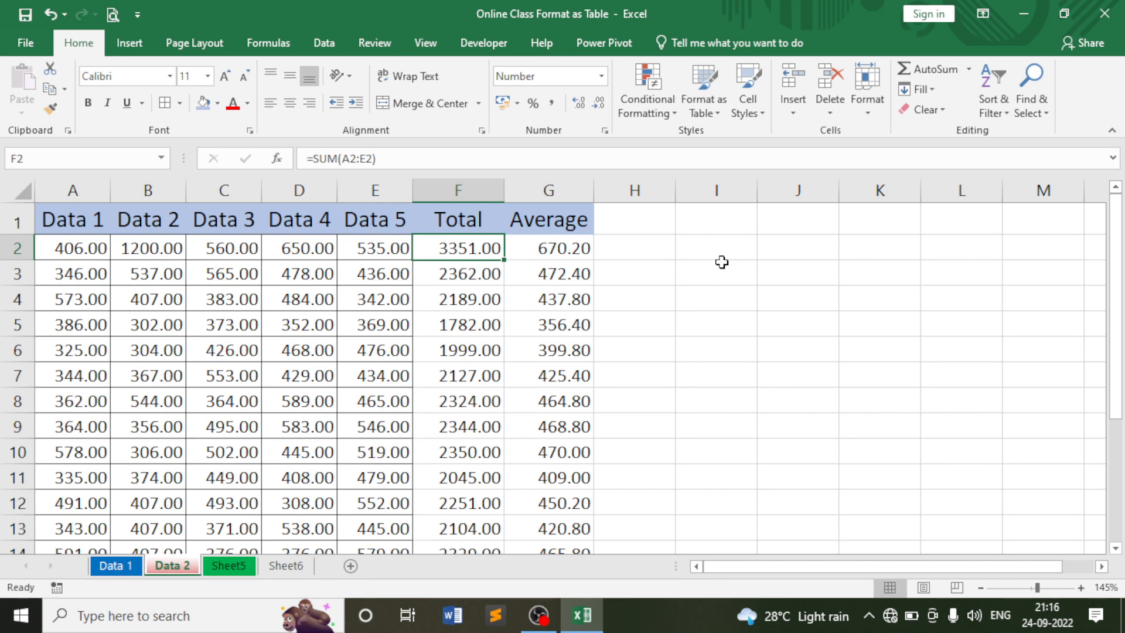
Survey the sheet by selecting the empty area, Total/Average values F2:G14 and data from A2.
{"action": "left_click_drag", "start_coordinate": [658, 229], "coordinate": [1037, 346]}
{"action": "scroll", "coordinate": [850, 293], "scroll_direction": "down", "scroll_amount": 4}
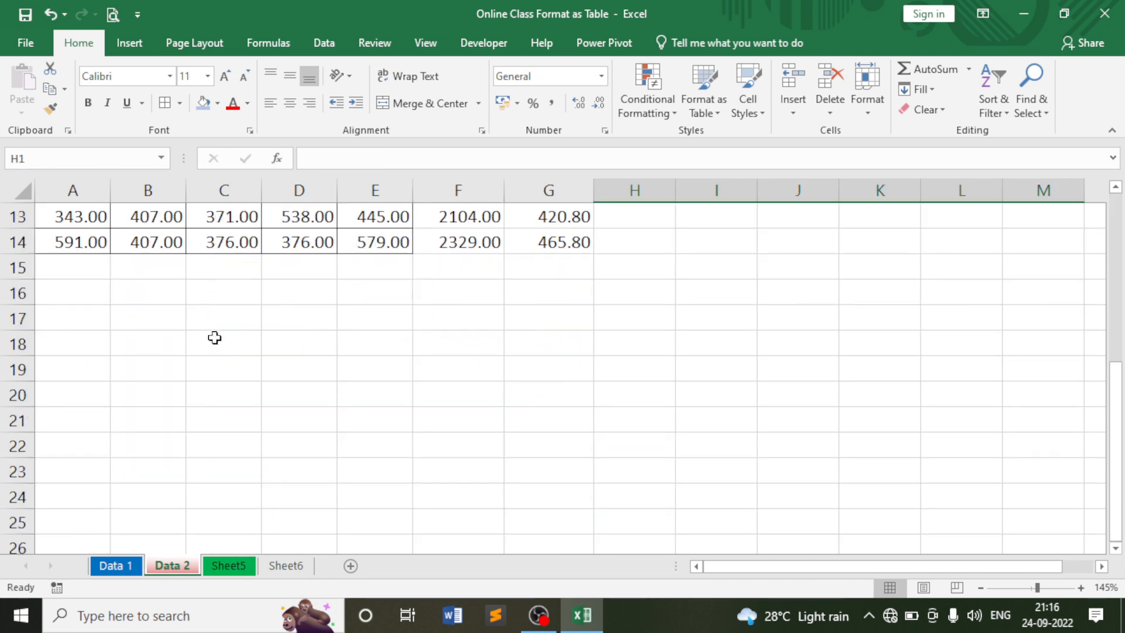
{"action": "left_click_drag", "start_coordinate": [153, 339], "coordinate": [542, 442]}
{"action": "scroll", "coordinate": [543, 433], "scroll_direction": "up", "scroll_amount": 4}
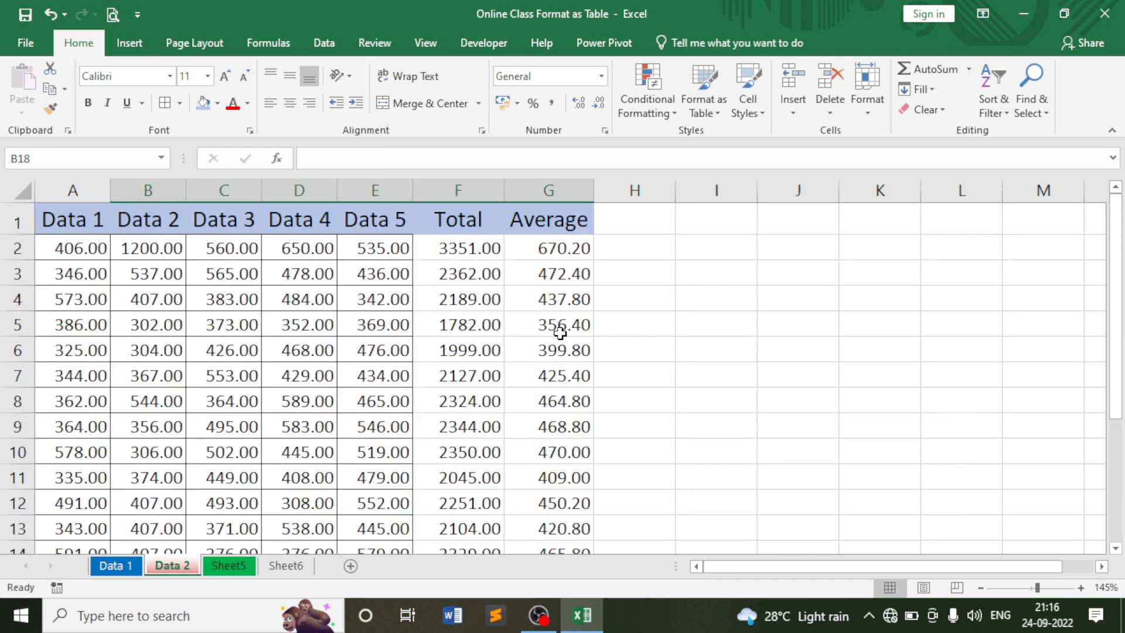
{"action": "left_click_drag", "start_coordinate": [470, 254], "coordinate": [572, 494]}
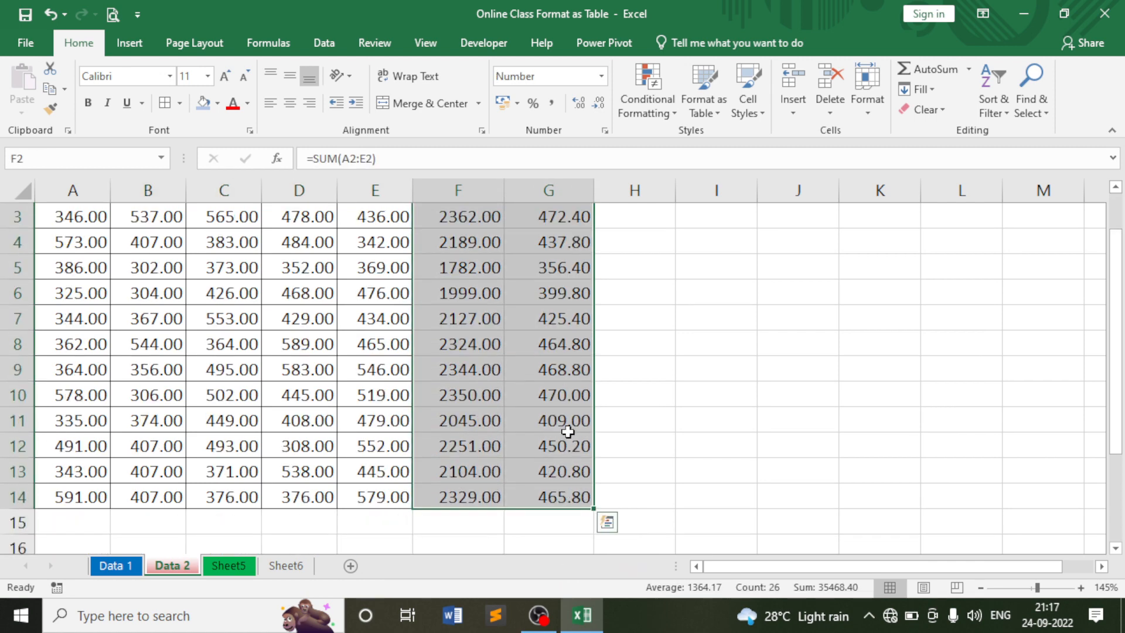
{"action": "scroll", "coordinate": [568, 432], "scroll_direction": "up", "scroll_amount": 1}
{"action": "left_click", "coordinate": [89, 250]}
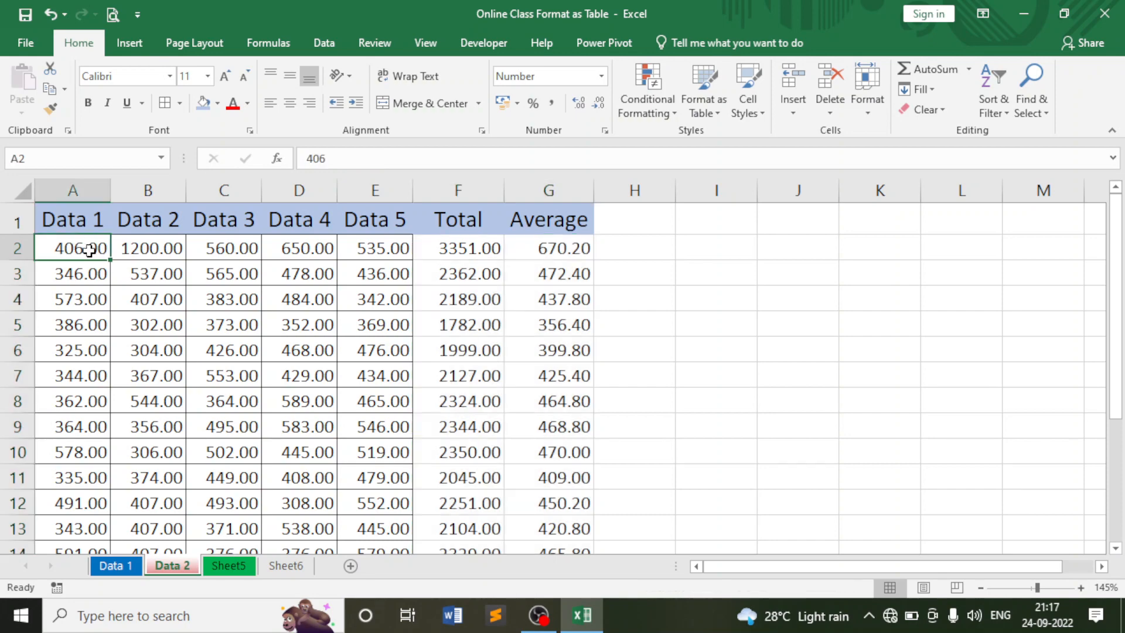
{"action": "left_click_drag", "start_coordinate": [89, 251], "coordinate": [372, 503]}
{"action": "scroll", "coordinate": [371, 430], "scroll_direction": "down", "scroll_amount": 2}
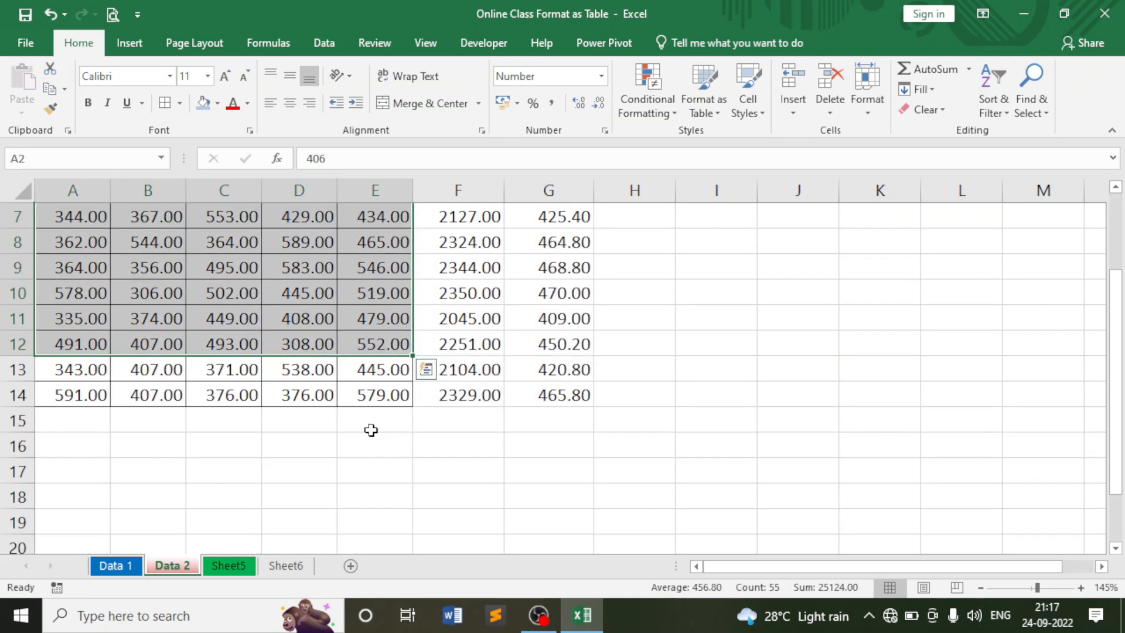
{"action": "scroll", "coordinate": [371, 430], "scroll_direction": "up", "scroll_amount": 2}
{"action": "left_click", "coordinate": [717, 301]}
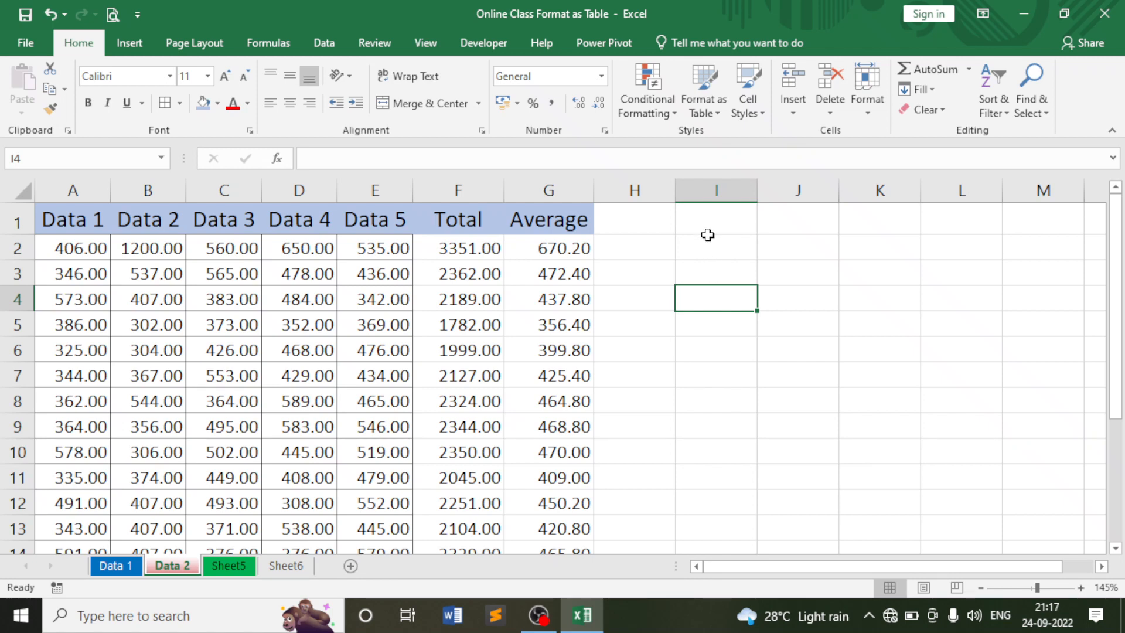
Select from H1 to the sheet's last column and row, check Format's protection options, return to A1.
{"action": "left_click", "coordinate": [636, 220]}
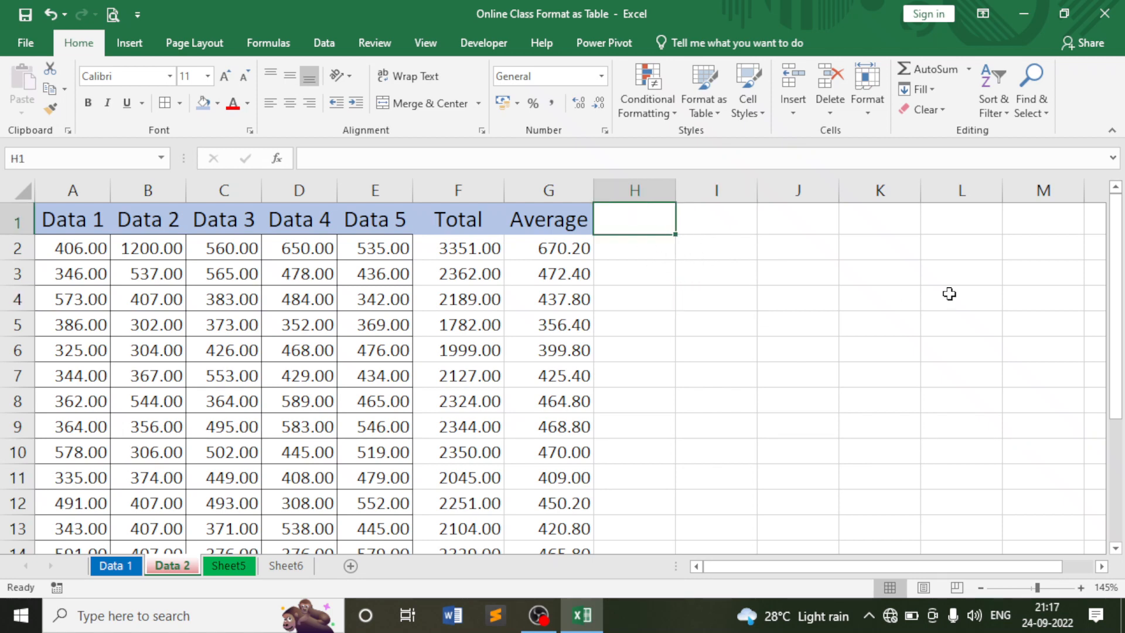
{"action": "key", "text": "ctrl+shift+Right"}
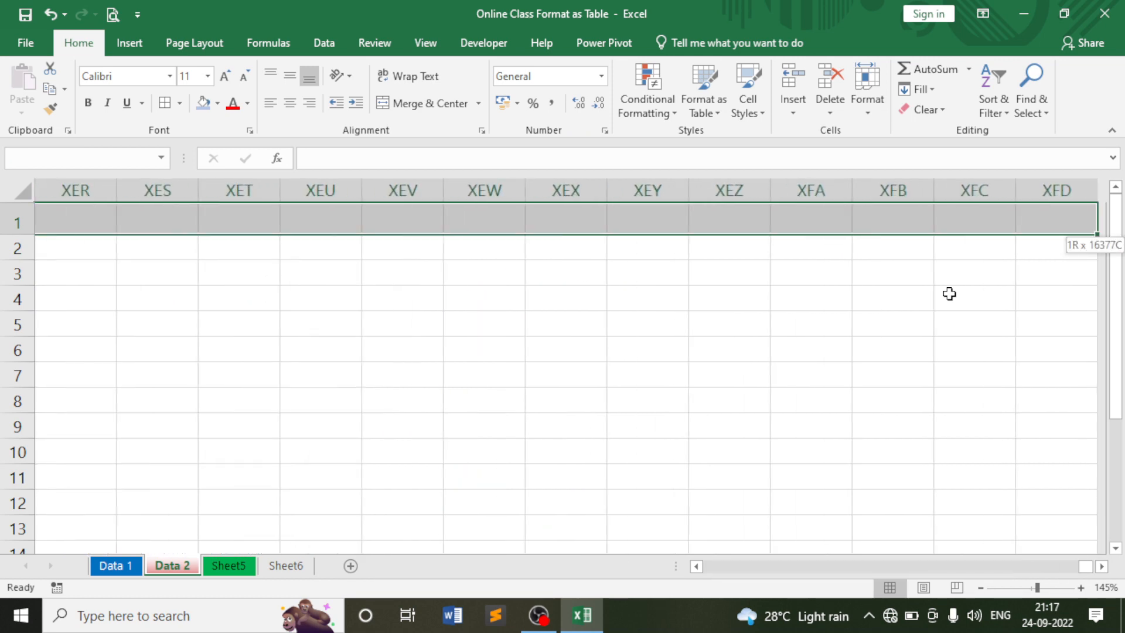
{"action": "key", "text": "ctrl+shift+Down"}
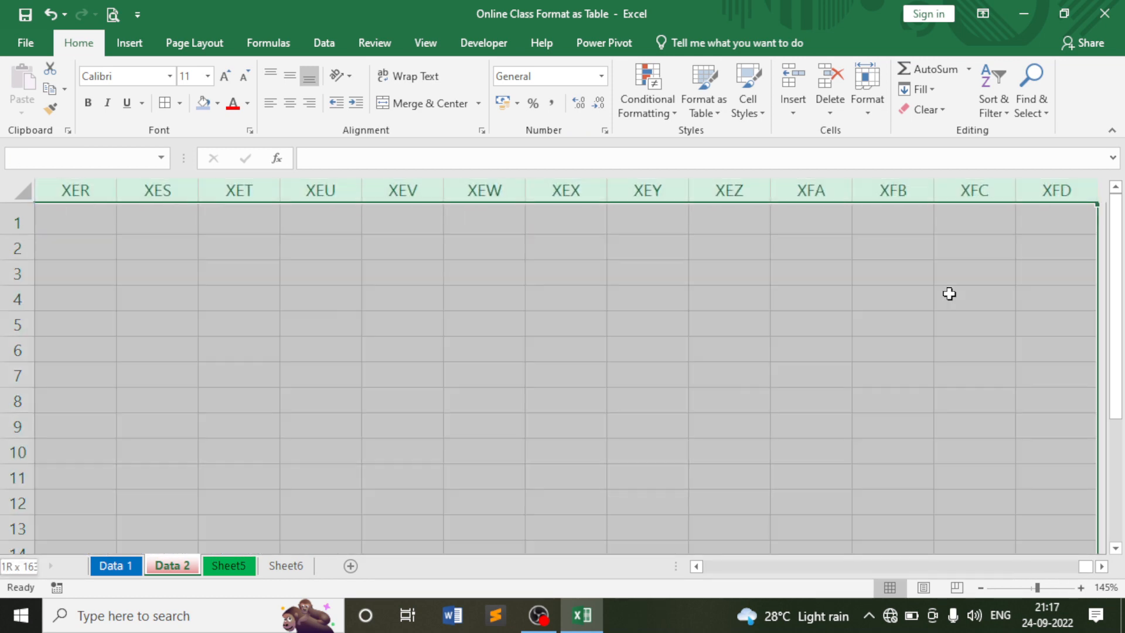
{"action": "scroll", "coordinate": [759, 399], "scroll_direction": "down", "scroll_amount": 3}
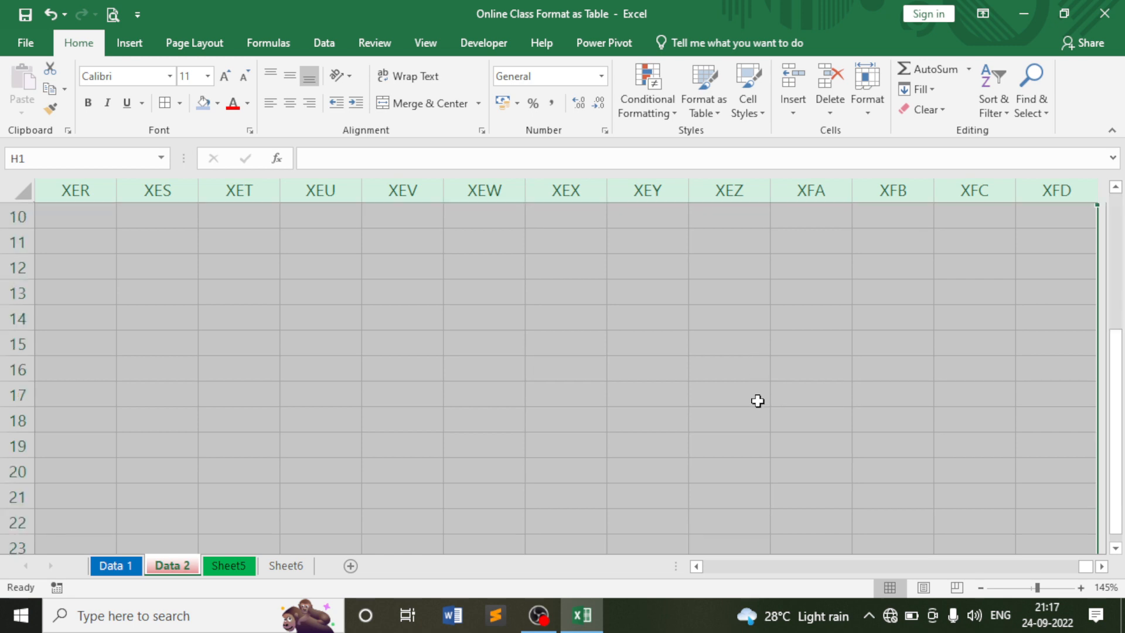
{"action": "scroll", "coordinate": [759, 398], "scroll_direction": "up", "scroll_amount": 3}
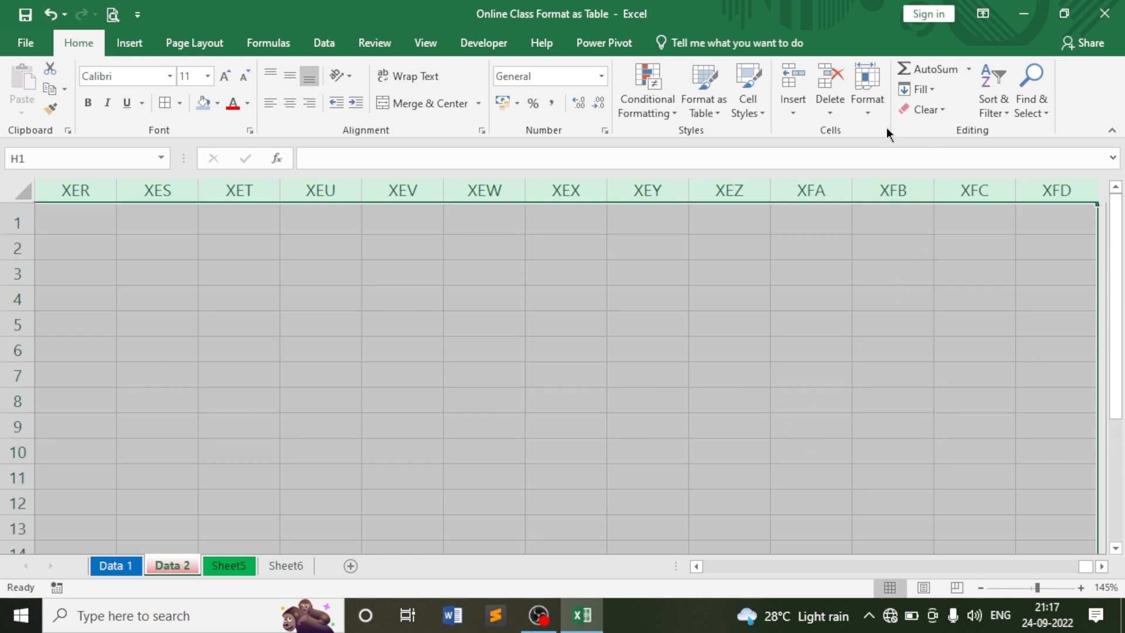
{"action": "left_click", "coordinate": [877, 111]}
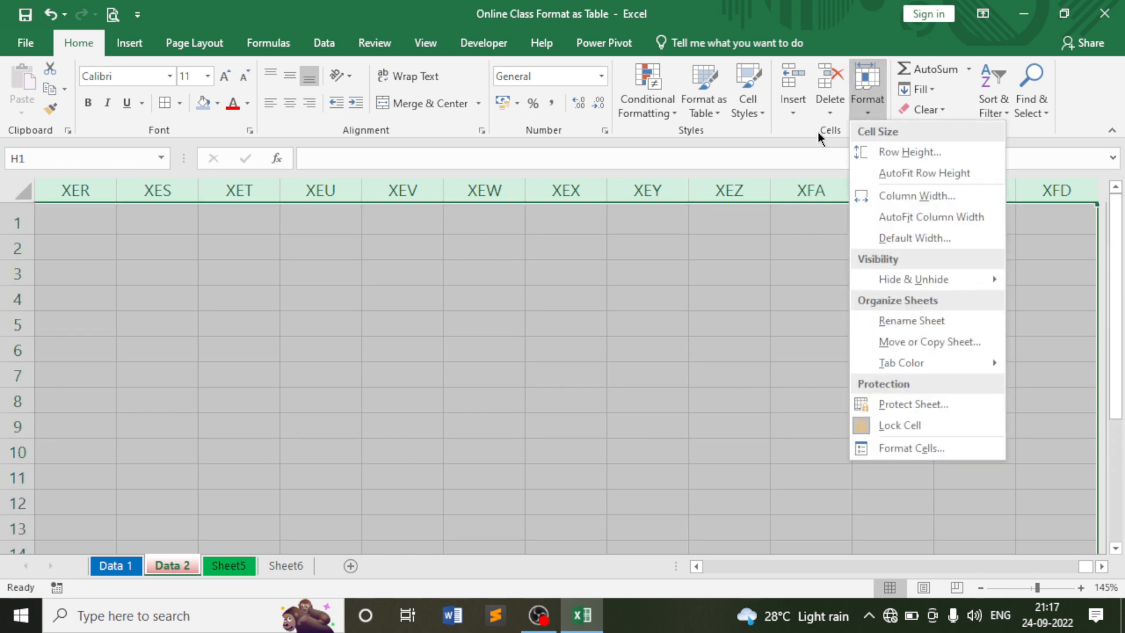
{"action": "left_click", "coordinate": [683, 351]}
{"action": "left_click", "coordinate": [653, 320]}
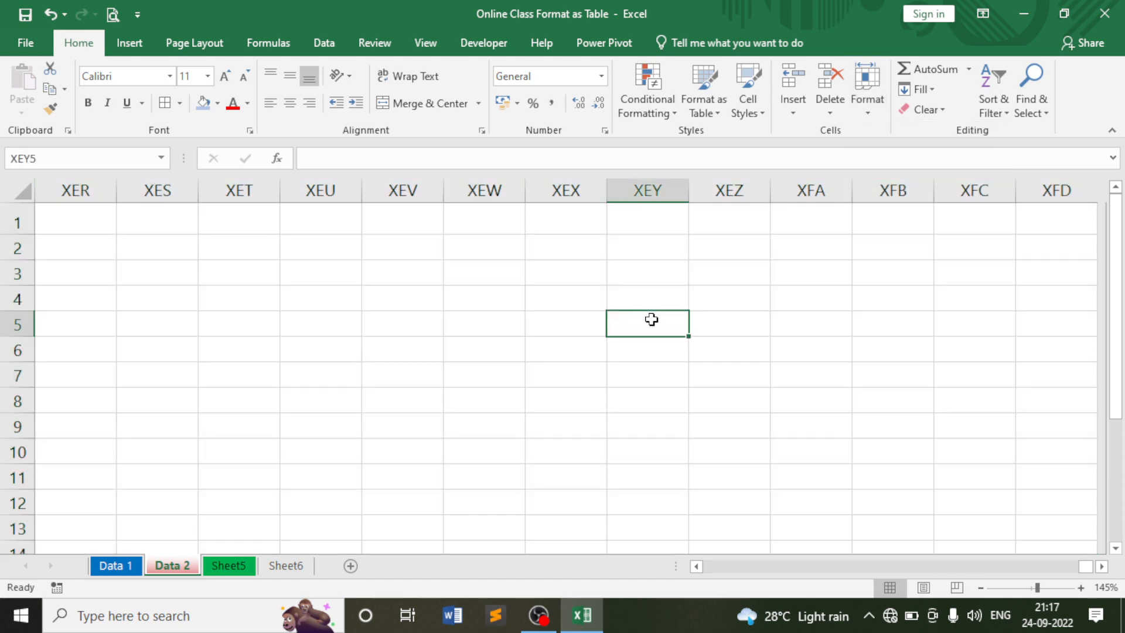
{"action": "key", "text": "Home"}
{"action": "key", "text": "ctrl+Home"}
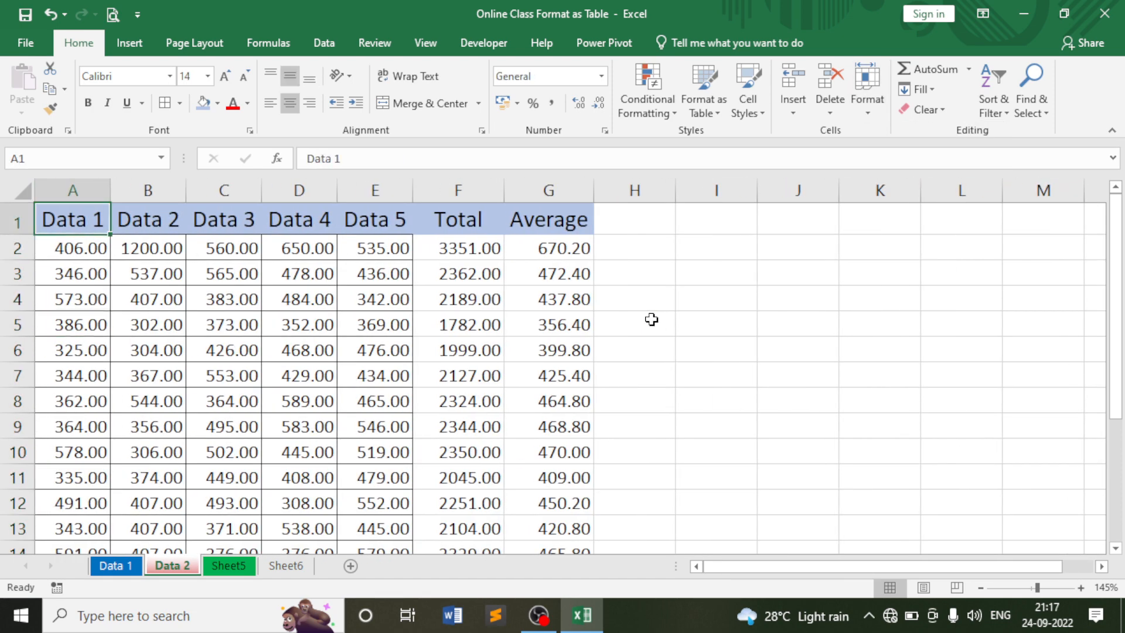
Select the whole worksheet and unlock every cell with Format > Lock Cell.
{"action": "left_click", "coordinate": [24, 192]}
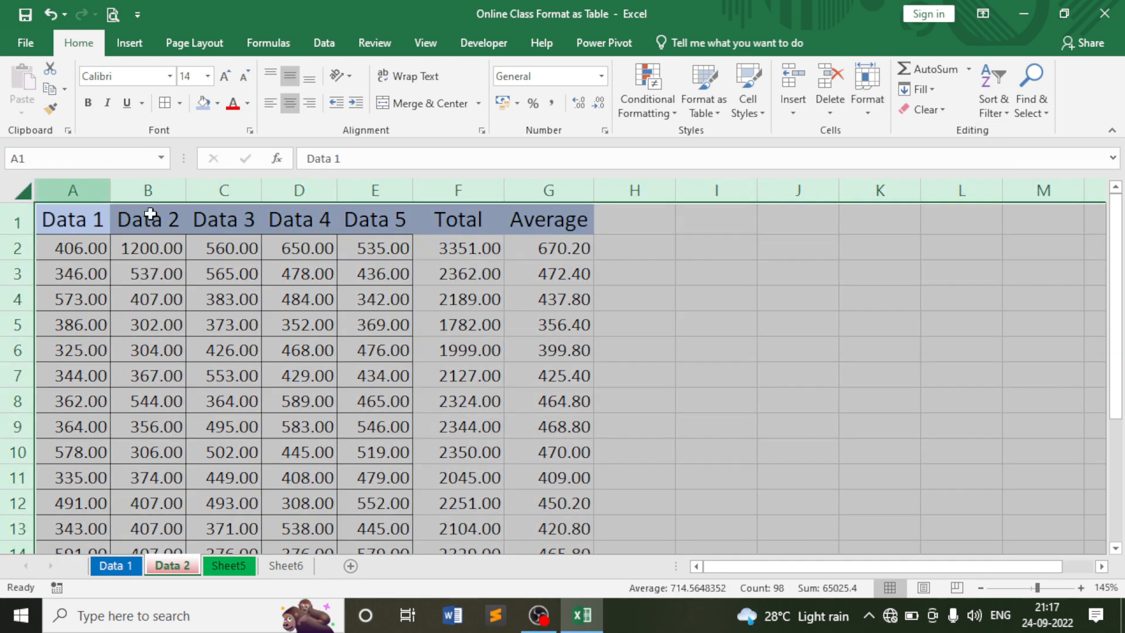
{"action": "left_click", "coordinate": [869, 103]}
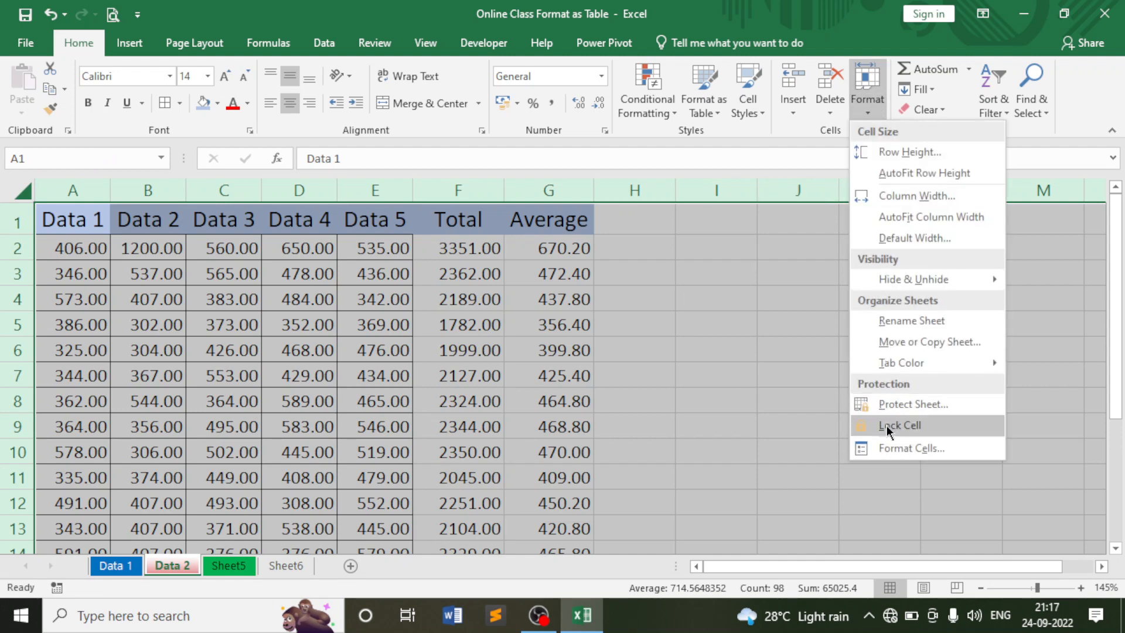
{"action": "left_click", "coordinate": [887, 426]}
{"action": "left_click", "coordinate": [867, 110]}
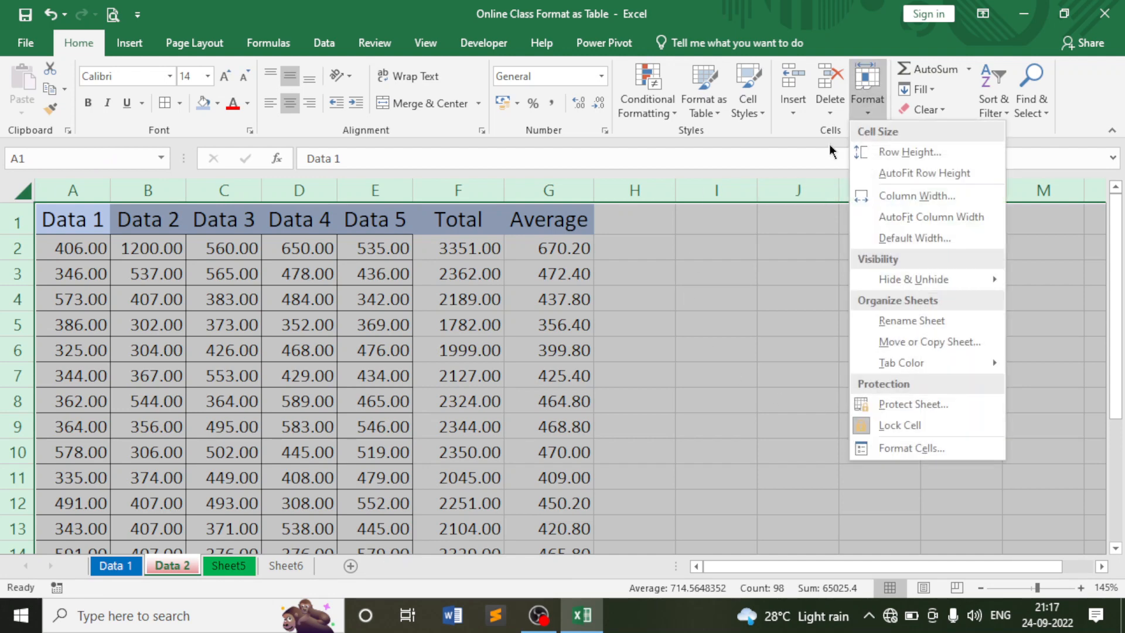
{"action": "left_click", "coordinate": [882, 422]}
{"action": "left_click", "coordinate": [799, 380]}
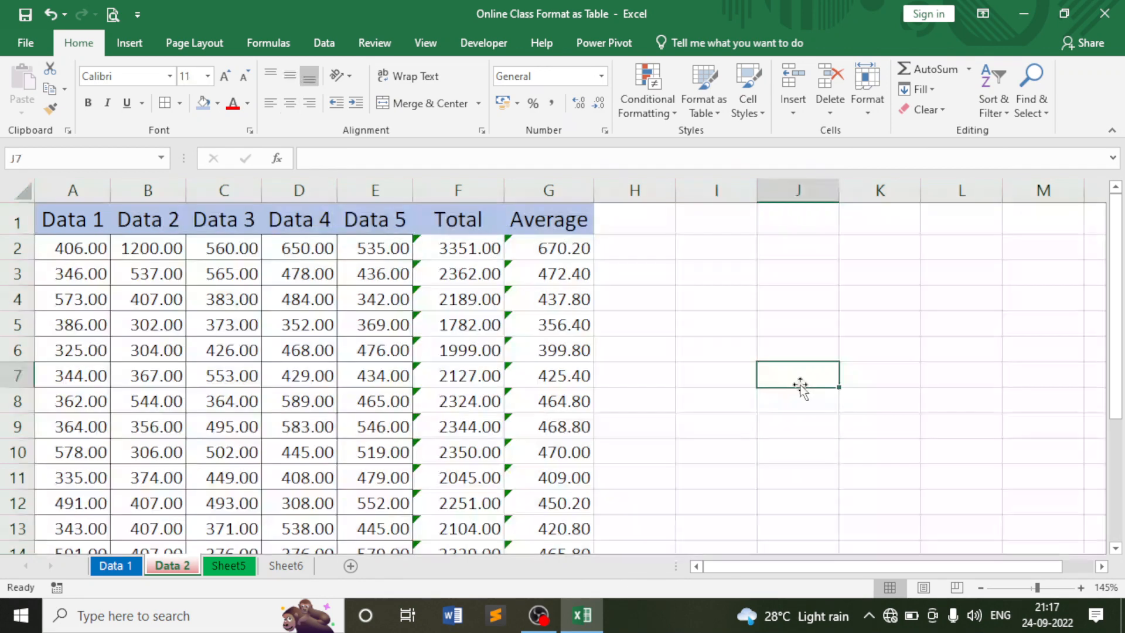
Select from H1 to the sheet's last column and row and lock those empty columns.
{"action": "left_click", "coordinate": [717, 323]}
{"action": "left_click", "coordinate": [678, 287]}
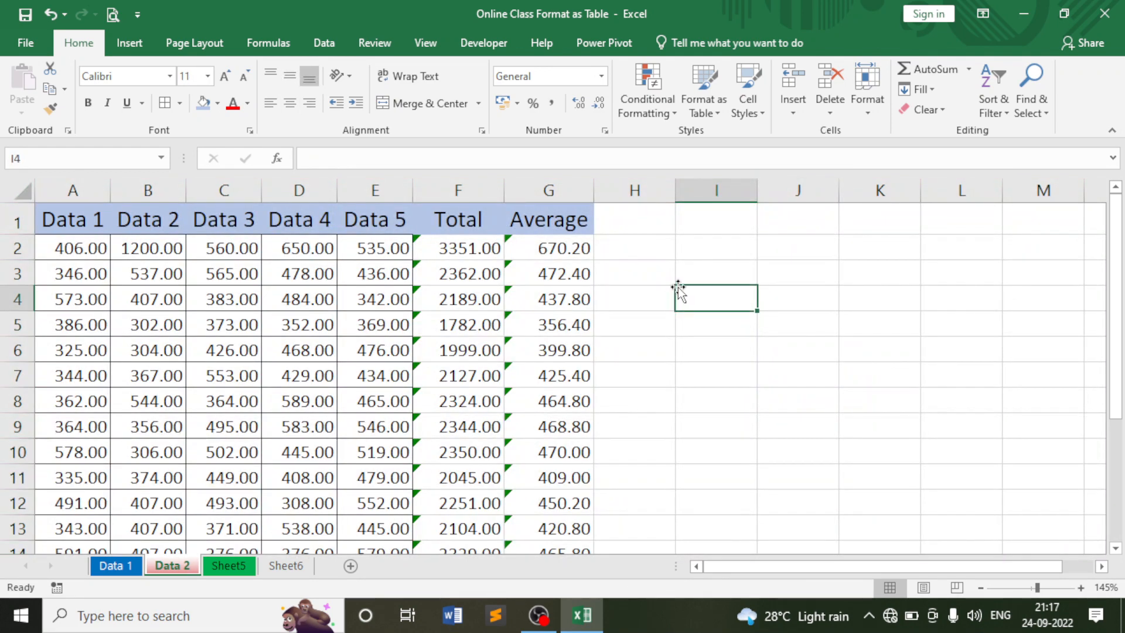
{"action": "left_click", "coordinate": [651, 215]}
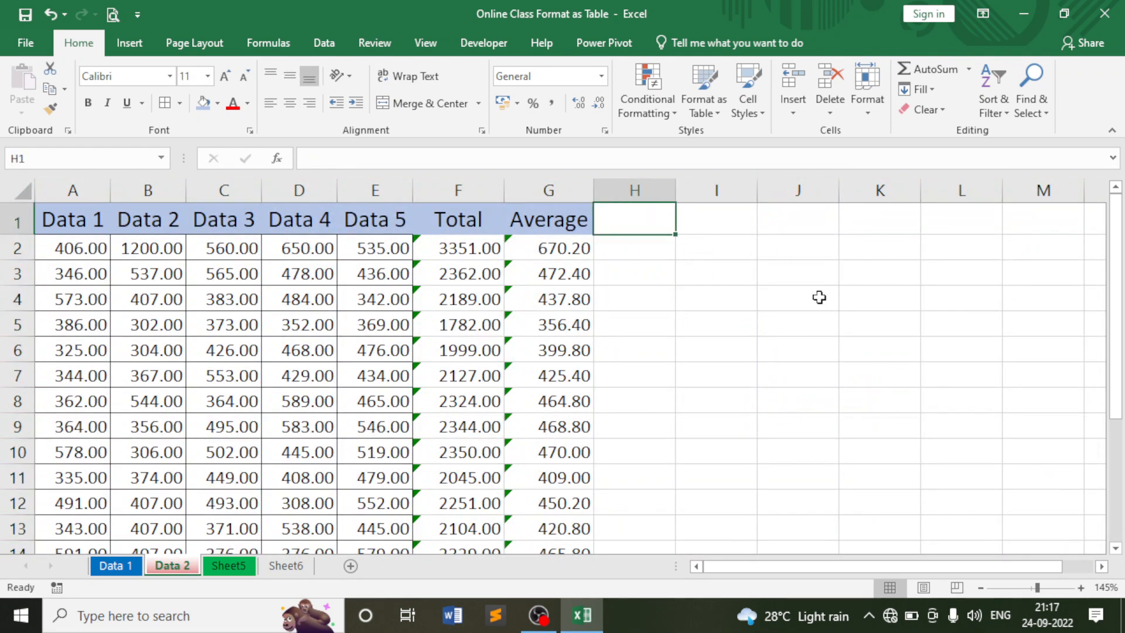
{"action": "key", "text": "ctrl+shift+Right"}
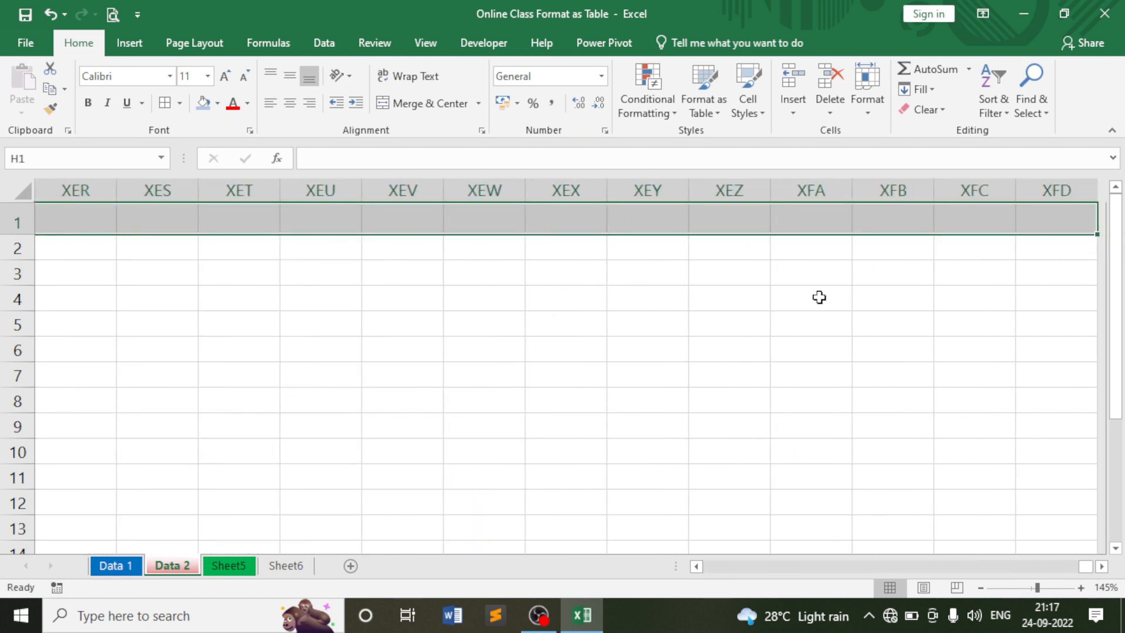
{"action": "key", "text": "ctrl+shift+Down"}
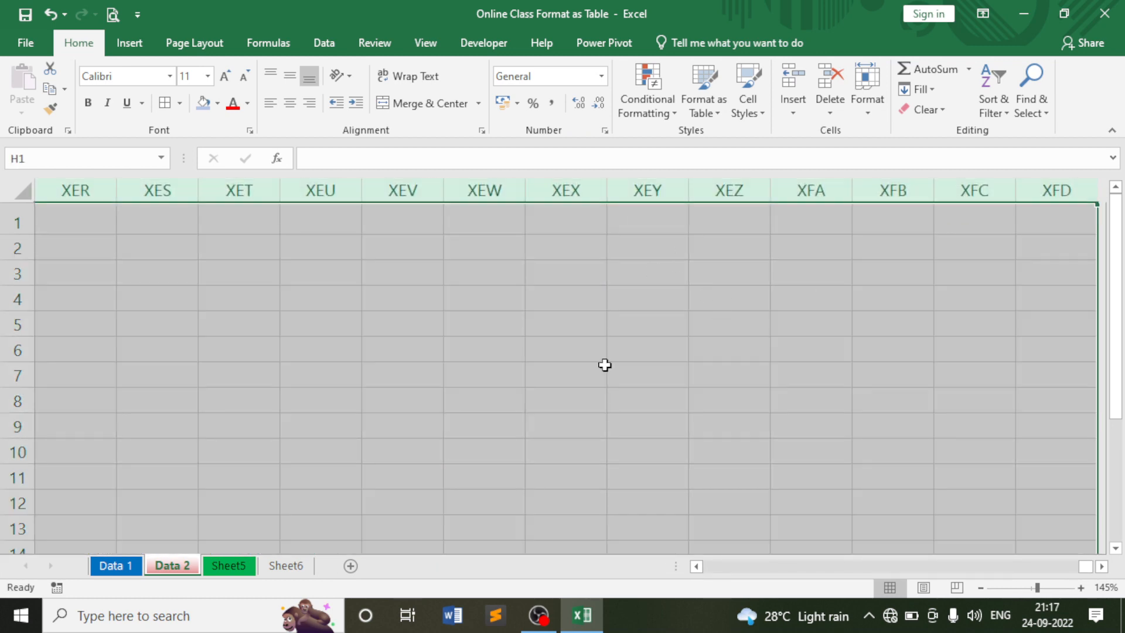
{"action": "left_click", "coordinate": [860, 111]}
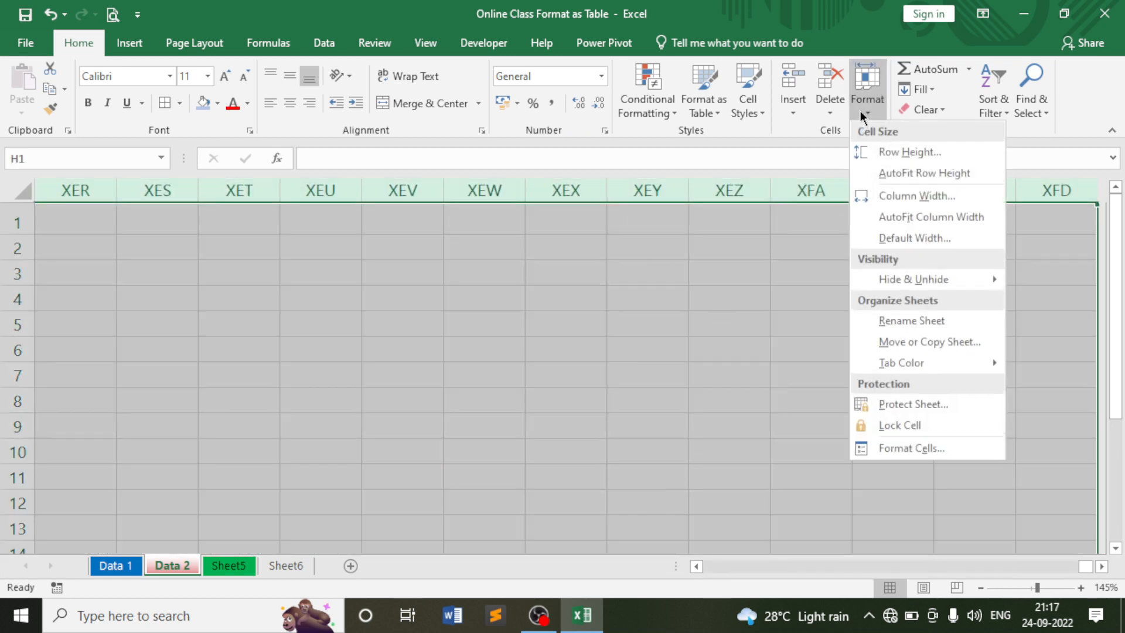
{"action": "left_click", "coordinate": [896, 425]}
{"action": "left_click_drag", "start_coordinate": [905, 567], "coordinate": [820, 559]}
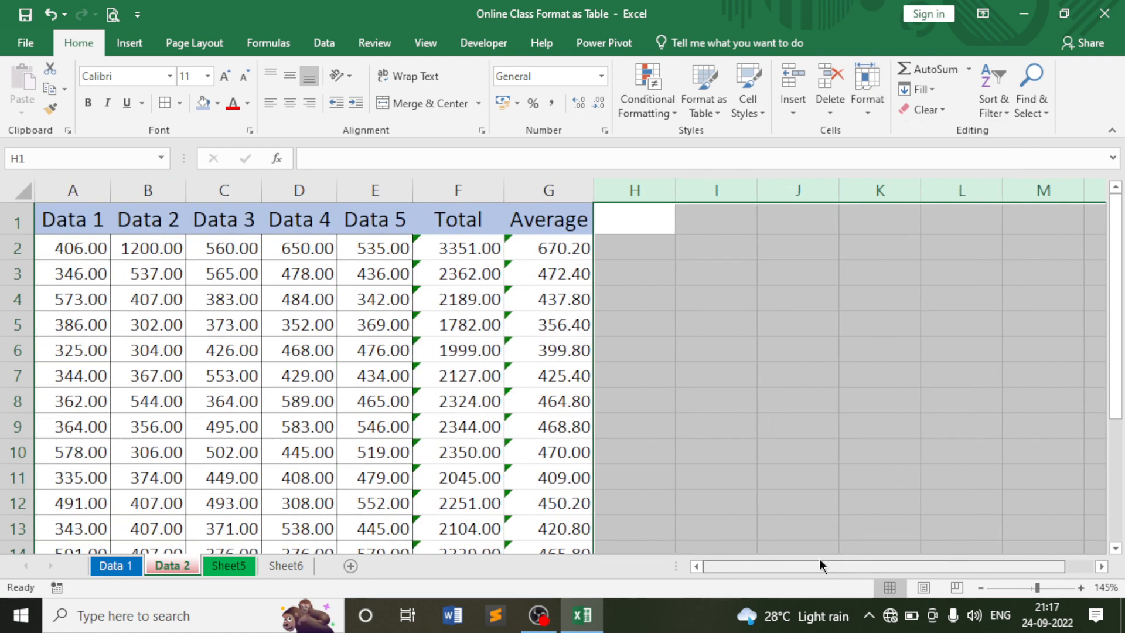
Select rows 15 to the sheet's last row and toggle their Lock Cell setting.
{"action": "scroll", "coordinate": [536, 443], "scroll_direction": "down", "scroll_amount": 4}
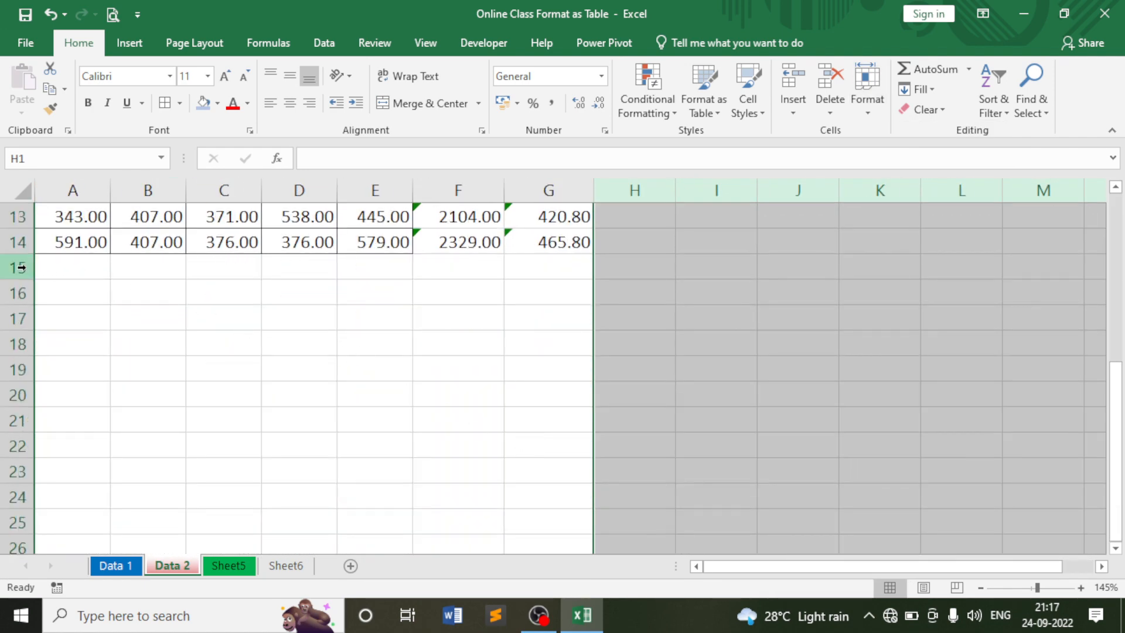
{"action": "left_click", "coordinate": [17, 267]}
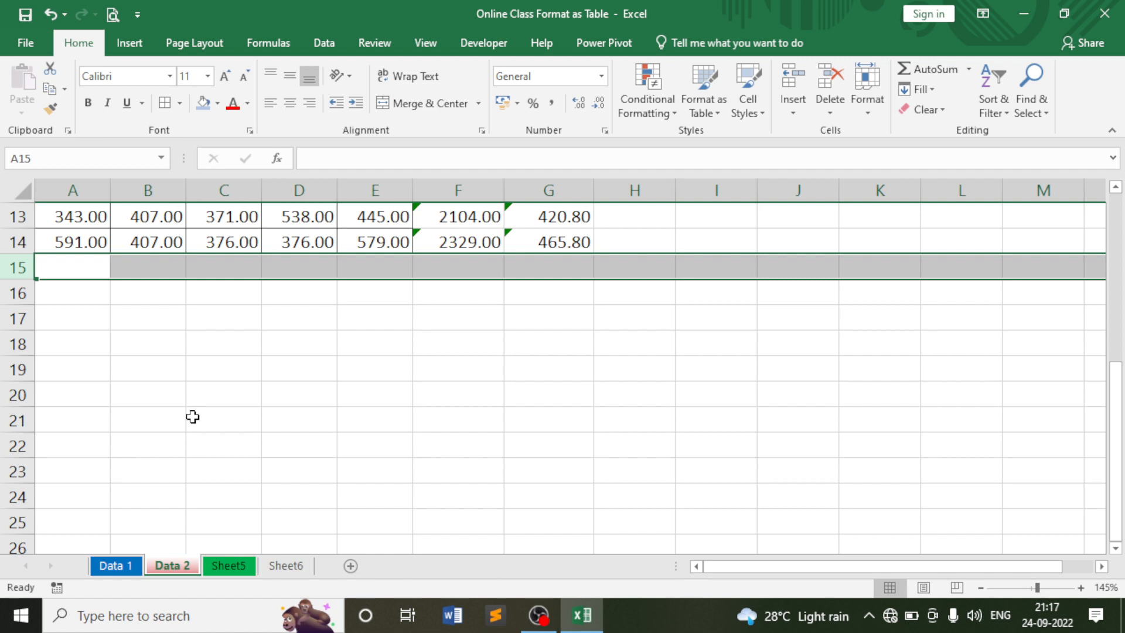
{"action": "key", "text": "ctrl+shift+Down"}
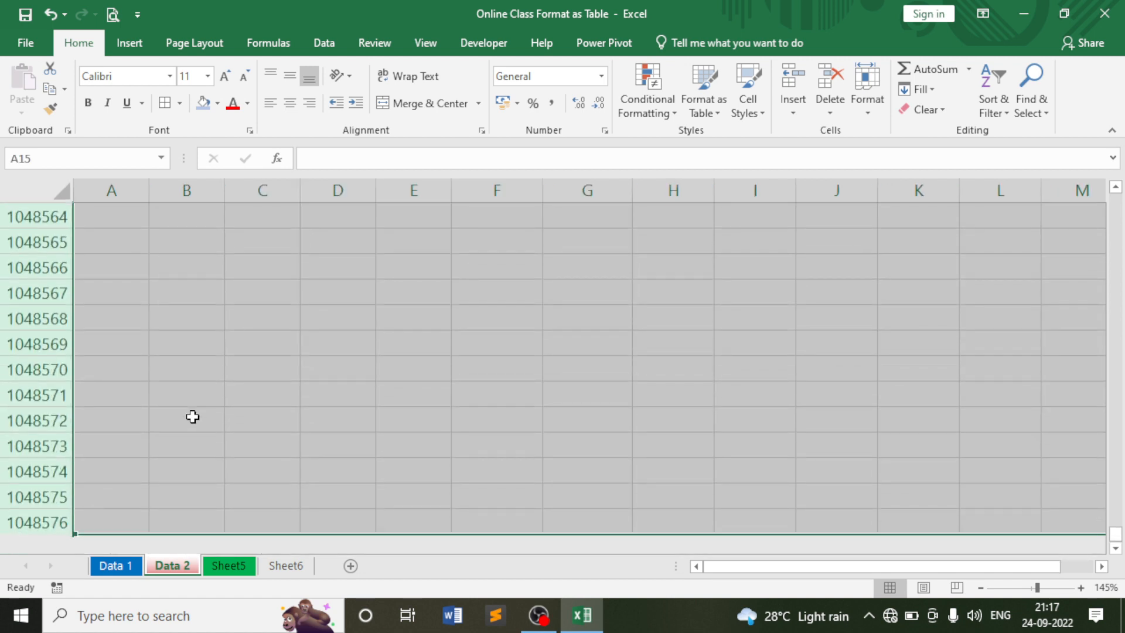
{"action": "scroll", "coordinate": [226, 448], "scroll_direction": "up", "scroll_amount": 4}
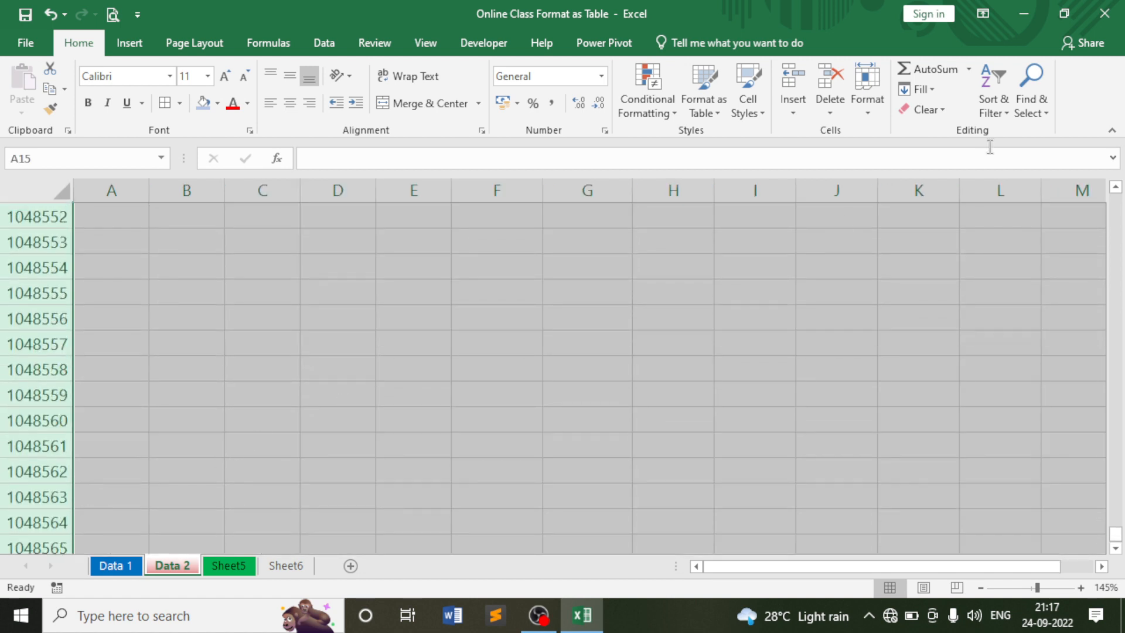
{"action": "left_click", "coordinate": [866, 114]}
{"action": "left_click", "coordinate": [902, 430]}
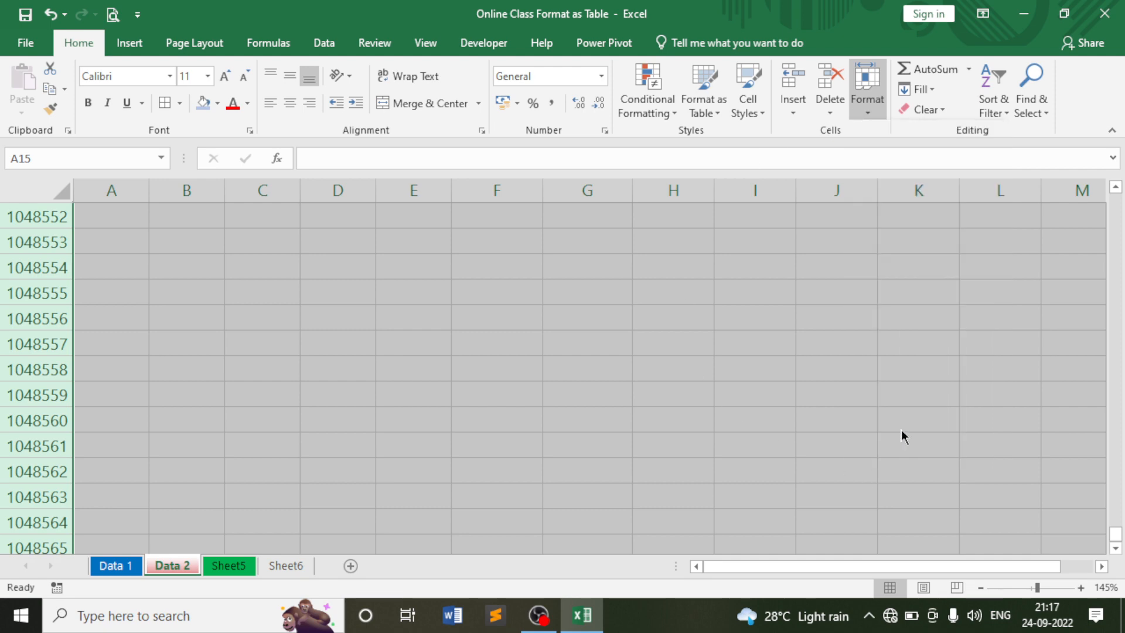
Inspect the F2 and G2 formulas and check the lock status of Total/Average cells F2:G14.
{"action": "scroll", "coordinate": [517, 443], "scroll_direction": "up", "scroll_amount": 3}
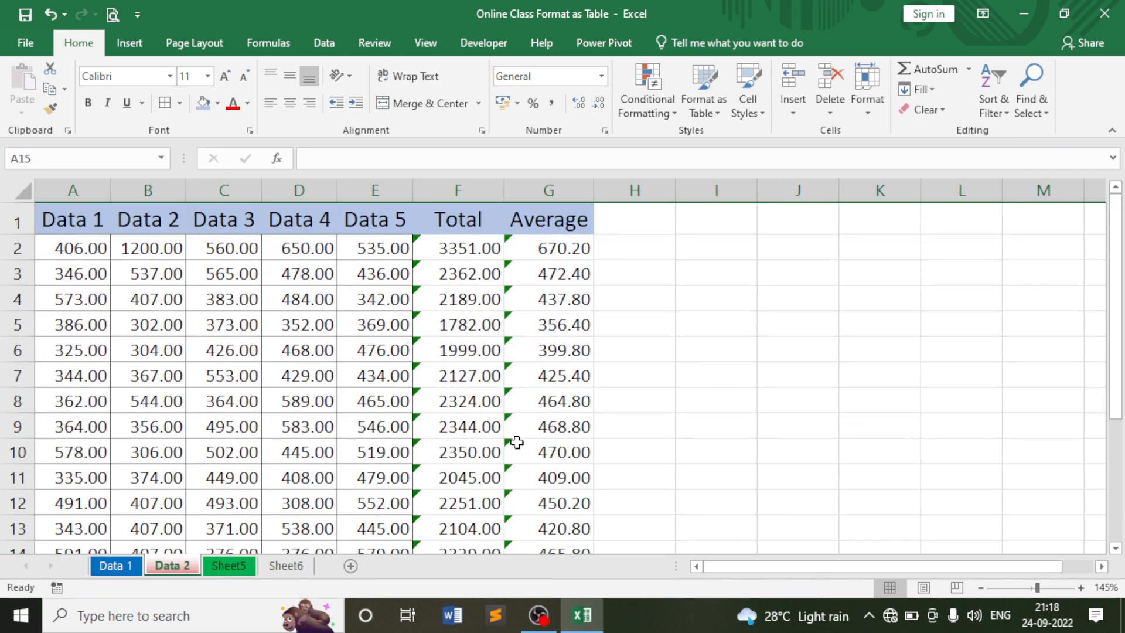
{"action": "scroll", "coordinate": [222, 327], "scroll_direction": "down", "scroll_amount": 1}
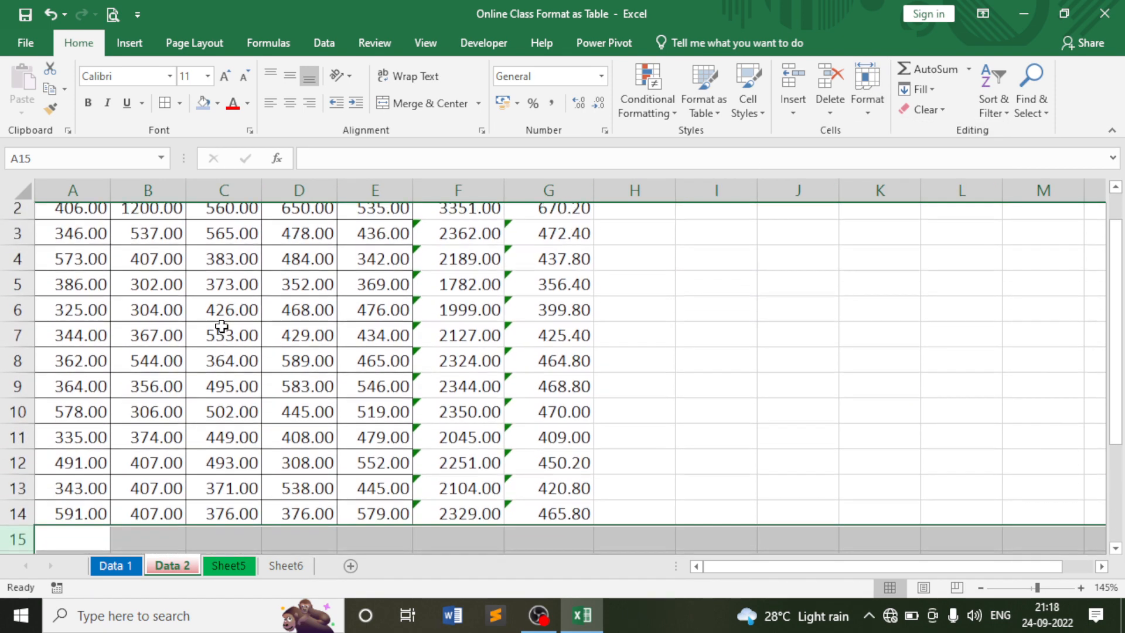
{"action": "scroll", "coordinate": [66, 291], "scroll_direction": "up", "scroll_amount": 1}
{"action": "left_click_drag", "start_coordinate": [55, 252], "coordinate": [374, 494]}
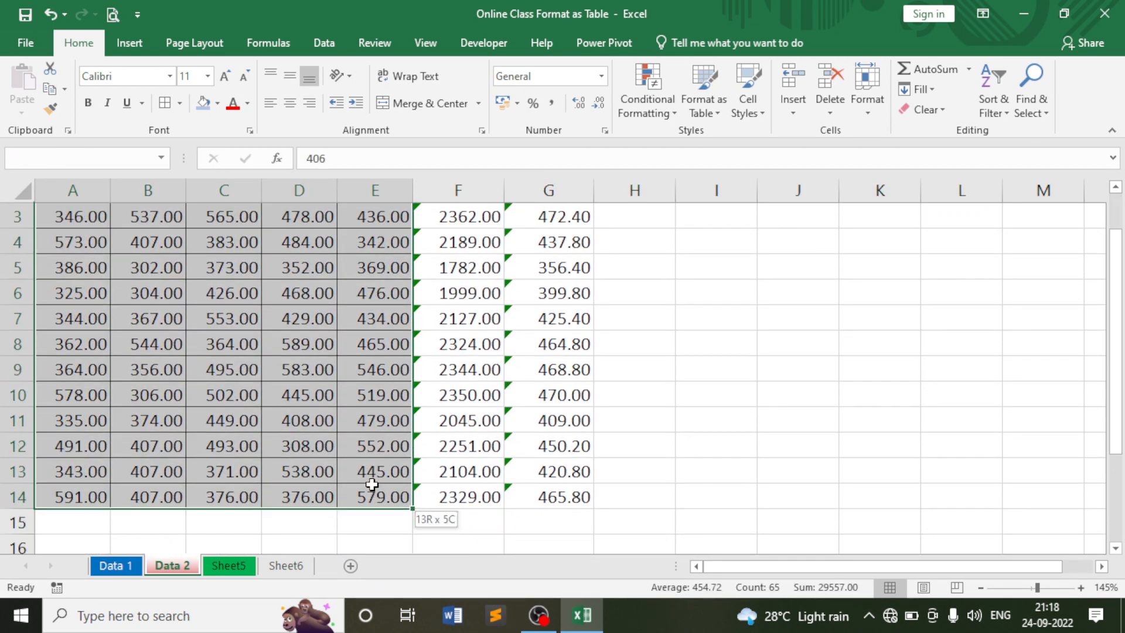
{"action": "scroll", "coordinate": [410, 504], "scroll_direction": "up", "scroll_amount": 2}
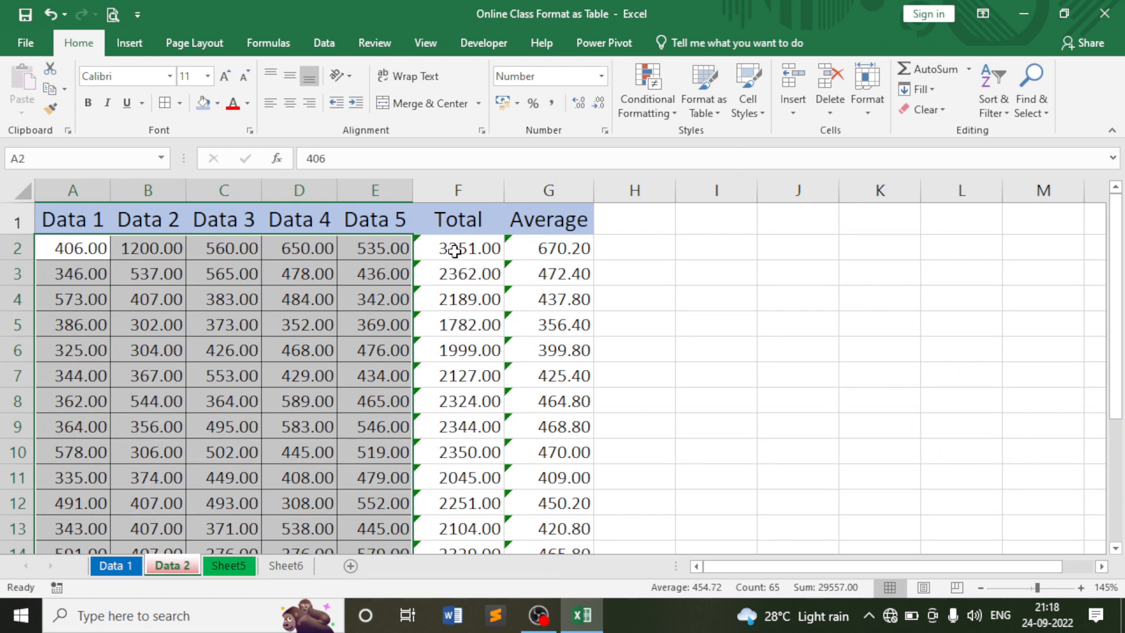
{"action": "left_click", "coordinate": [457, 249]}
{"action": "left_click", "coordinate": [535, 249]}
{"action": "left_click_drag", "start_coordinate": [457, 248], "coordinate": [546, 443]}
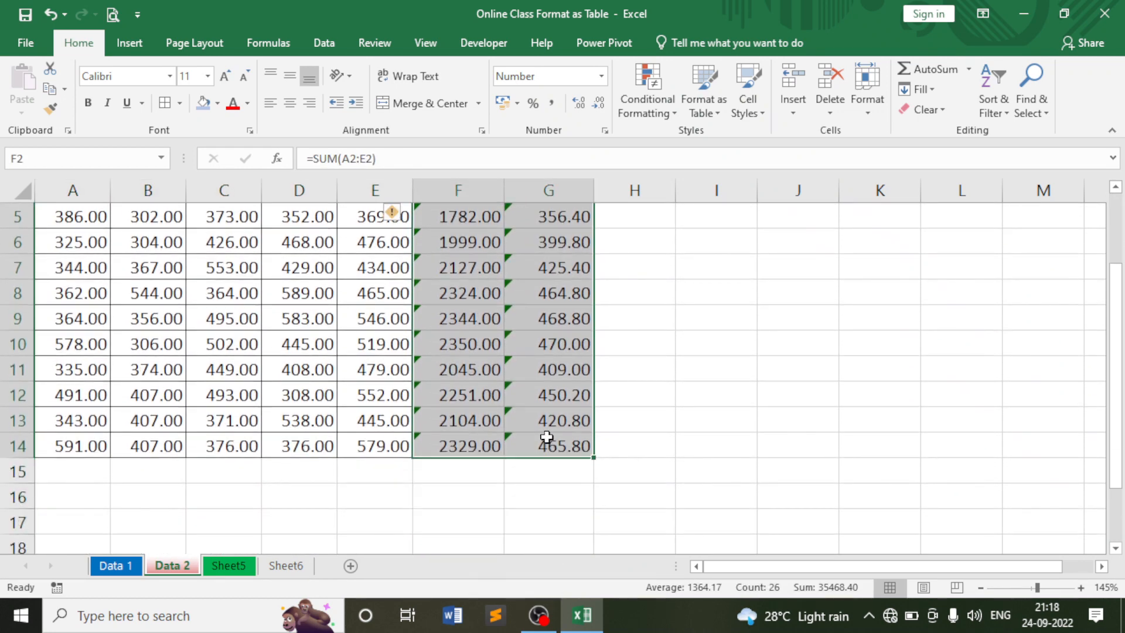
{"action": "left_click", "coordinate": [857, 108]}
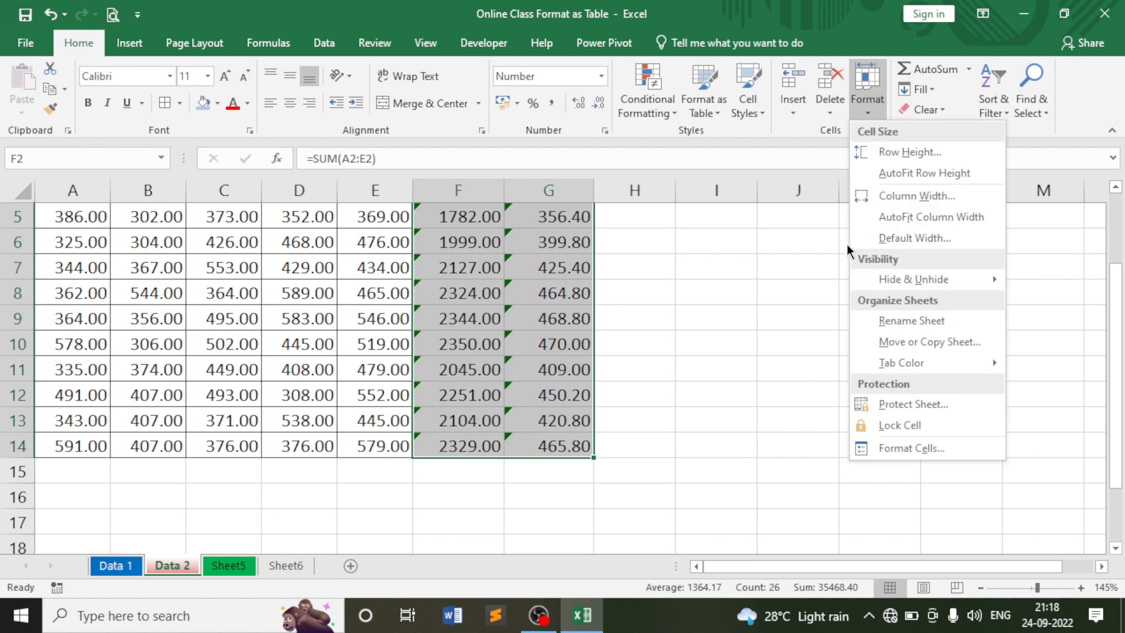
{"action": "left_click", "coordinate": [897, 424]}
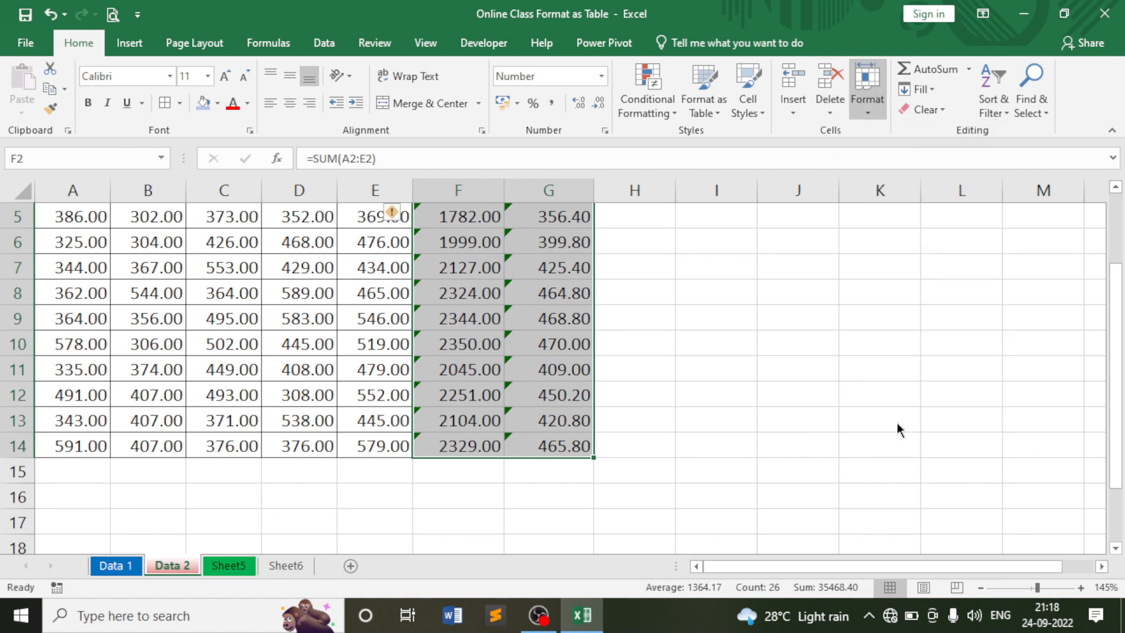
Review the empty cells beside the table, the formula cells and the A–E data values.
{"action": "scroll", "coordinate": [593, 360], "scroll_direction": "up", "scroll_amount": 2}
{"action": "left_click", "coordinate": [693, 289]}
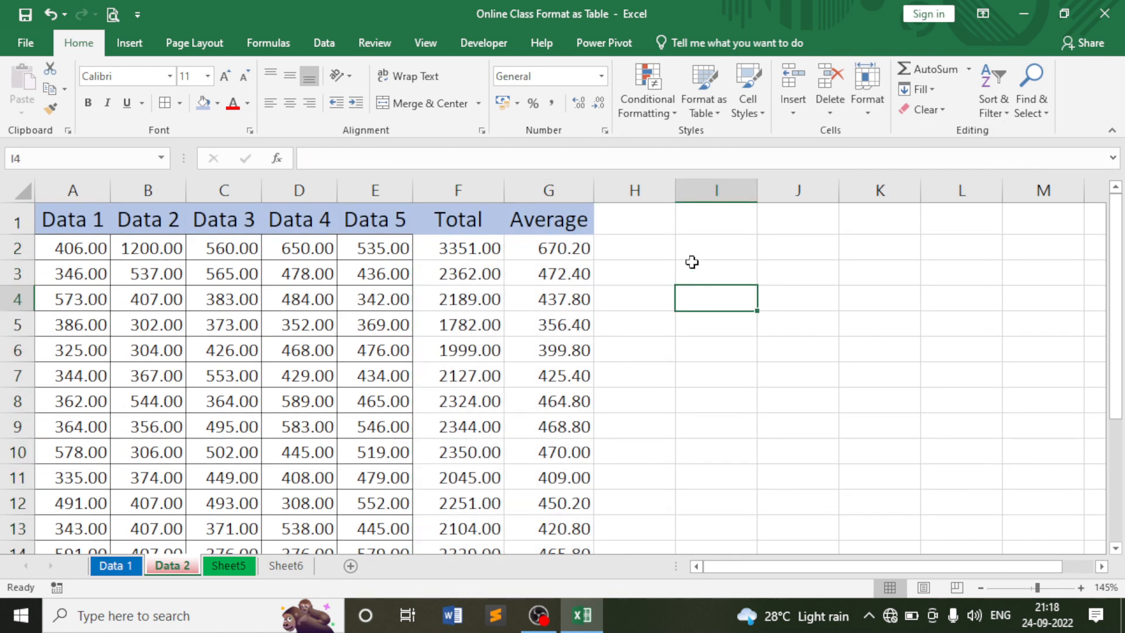
{"action": "left_click_drag", "start_coordinate": [652, 218], "coordinate": [979, 381]}
{"action": "scroll", "coordinate": [859, 417], "scroll_direction": "down", "scroll_amount": 4}
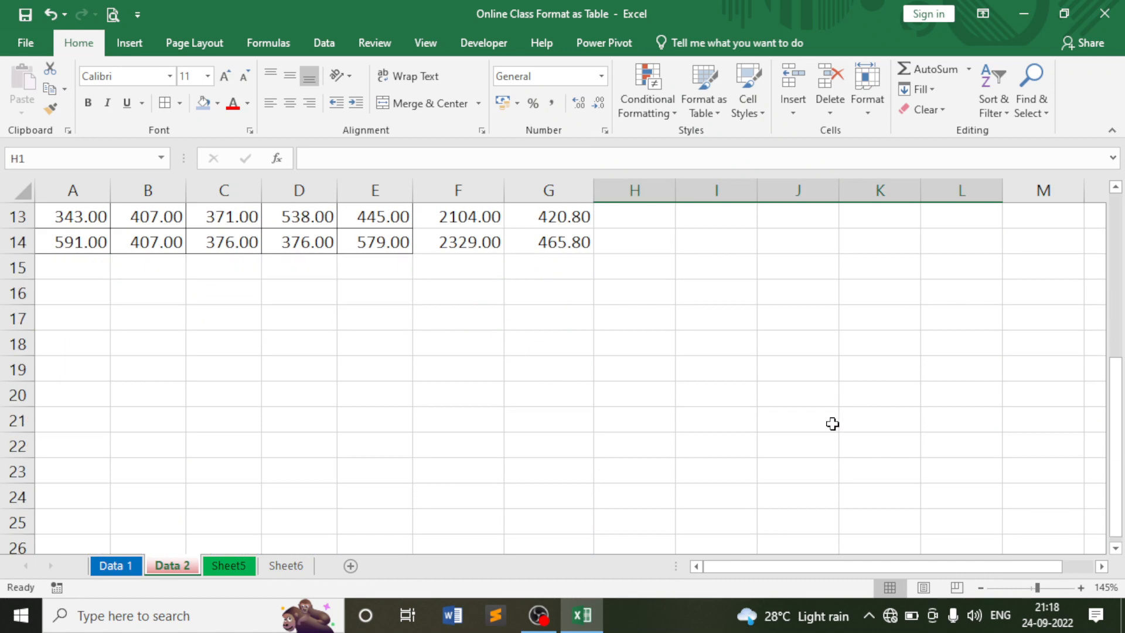
{"action": "left_click_drag", "start_coordinate": [302, 322], "coordinate": [762, 478]}
{"action": "scroll", "coordinate": [748, 465], "scroll_direction": "up", "scroll_amount": 4}
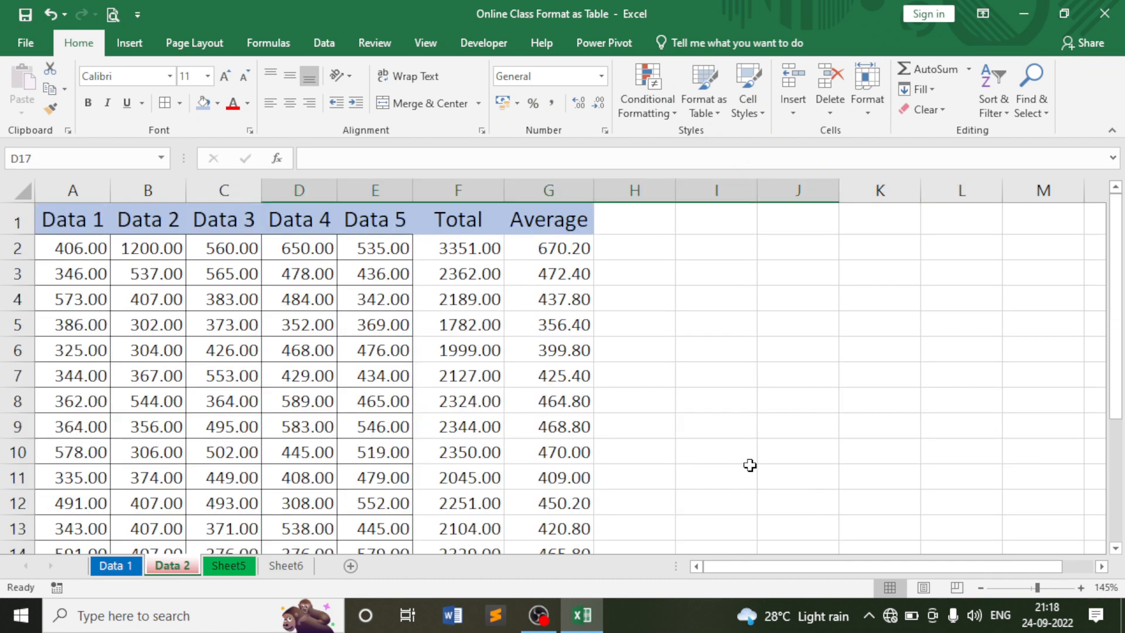
{"action": "left_click_drag", "start_coordinate": [465, 251], "coordinate": [545, 503]}
{"action": "left_click", "coordinate": [635, 347]}
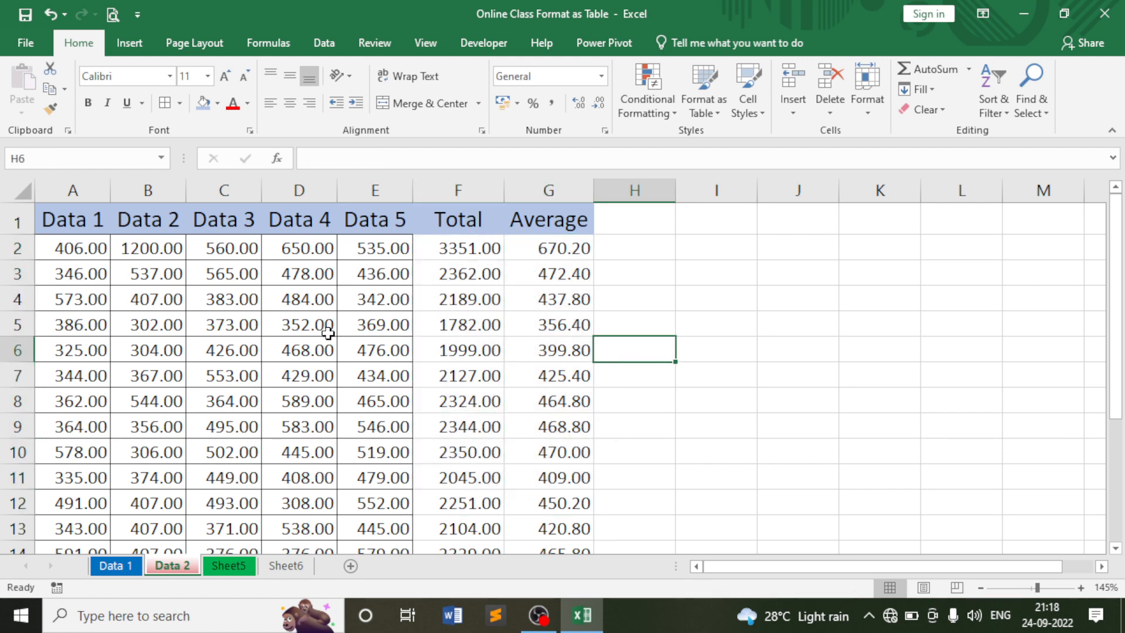
{"action": "left_click_drag", "start_coordinate": [86, 243], "coordinate": [389, 439]}
{"action": "scroll", "coordinate": [382, 405], "scroll_direction": "up", "scroll_amount": 1}
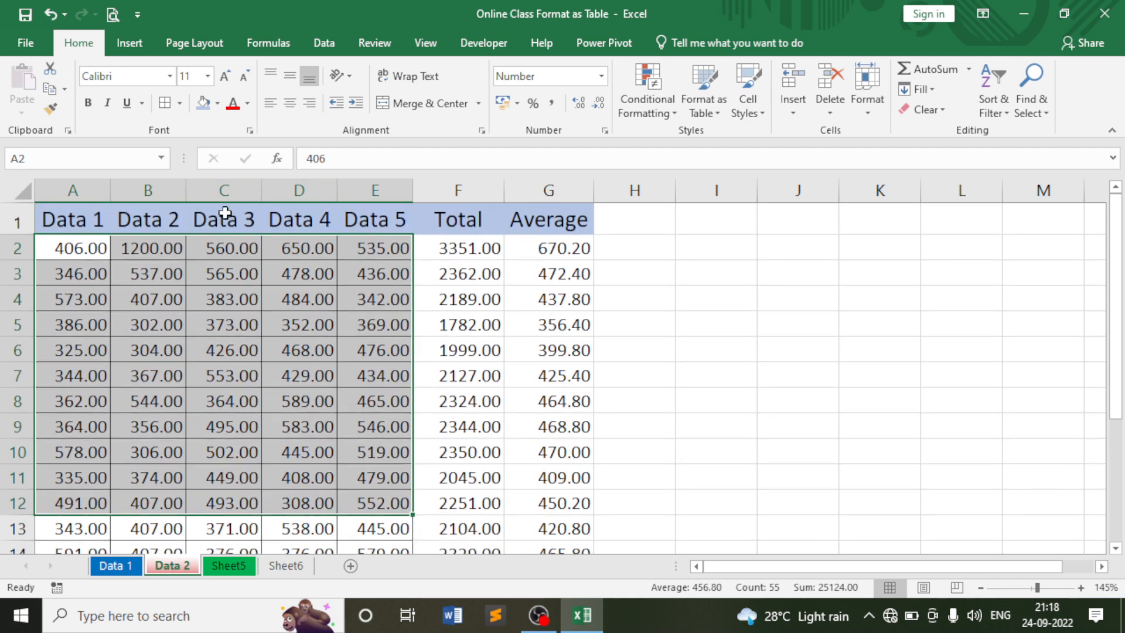
Select the header row A1:G1 (Data 1 to Average) and toggle its Lock Cell setting.
{"action": "left_click", "coordinate": [223, 218]}
{"action": "left_click", "coordinate": [157, 211]}
{"action": "left_click_drag", "start_coordinate": [68, 218], "coordinate": [517, 221]}
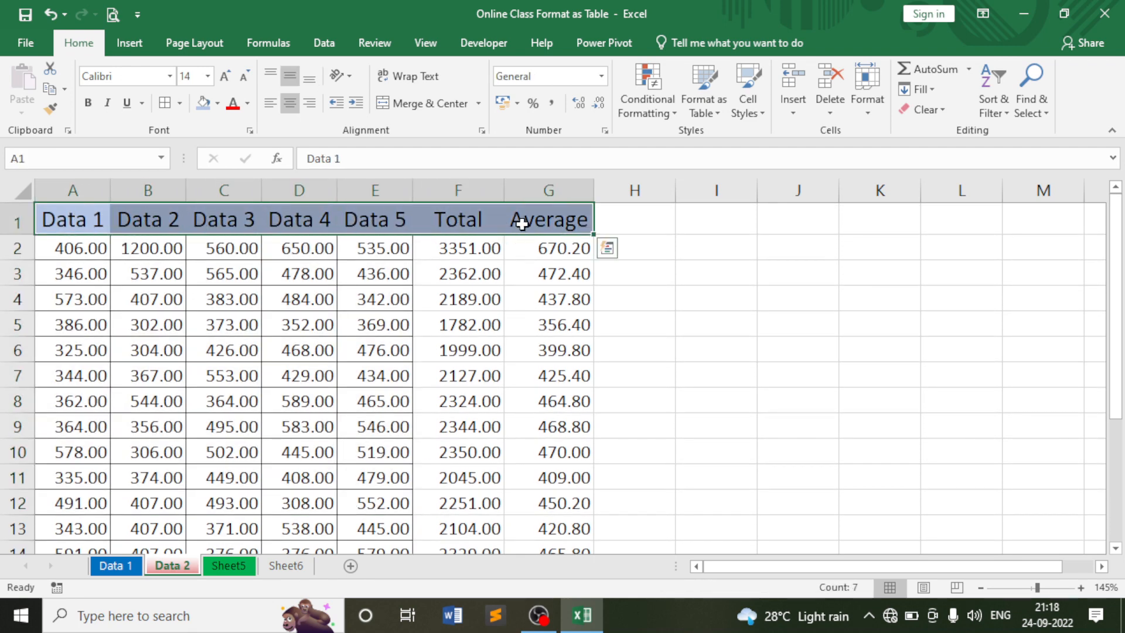
{"action": "left_click", "coordinate": [866, 103]}
{"action": "left_click", "coordinate": [903, 426]}
{"action": "left_click", "coordinate": [796, 349]}
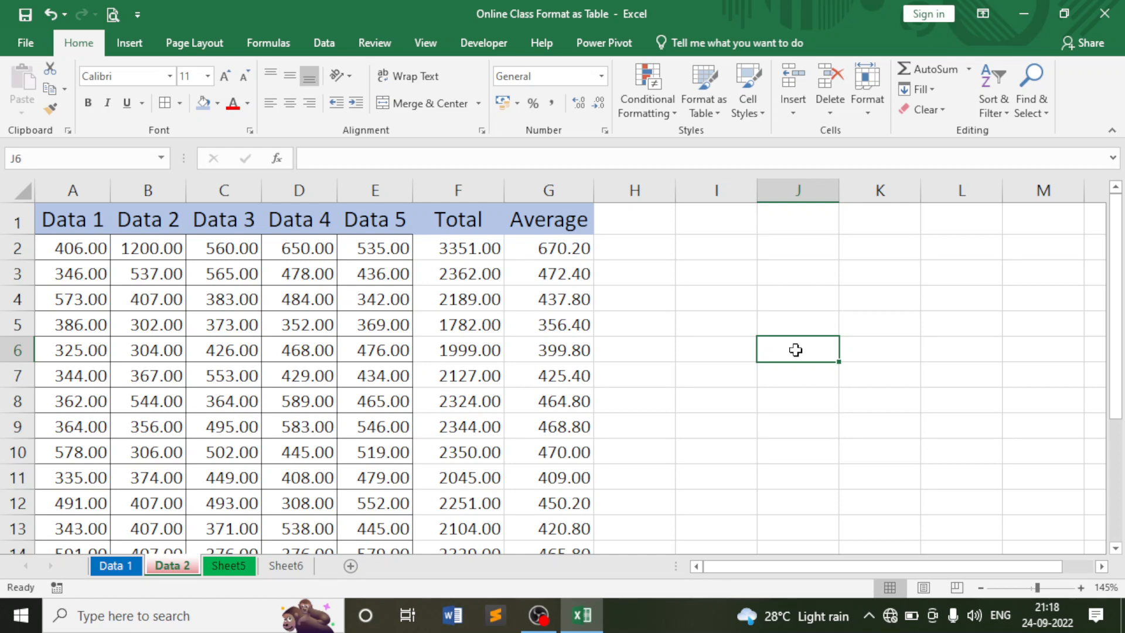
Protect the Data 2 sheet with a password, all user permissions left allowed, and confirm the password.
{"action": "left_click", "coordinate": [874, 104]}
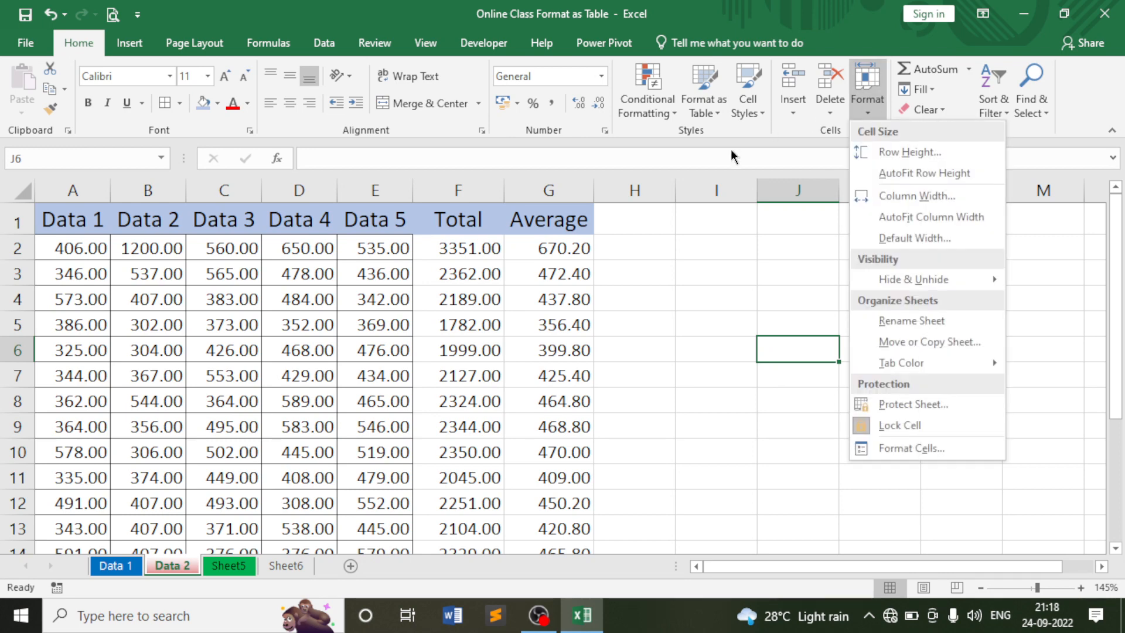
{"action": "left_click", "coordinate": [895, 406]}
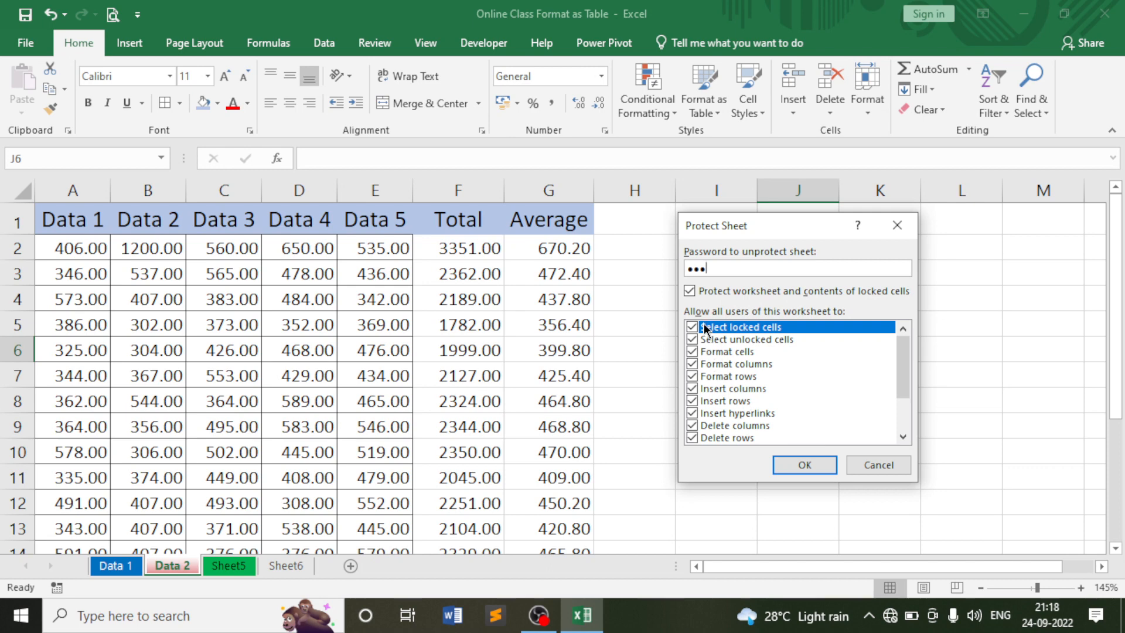
{"action": "scroll", "coordinate": [739, 414], "scroll_direction": "down", "scroll_amount": 1}
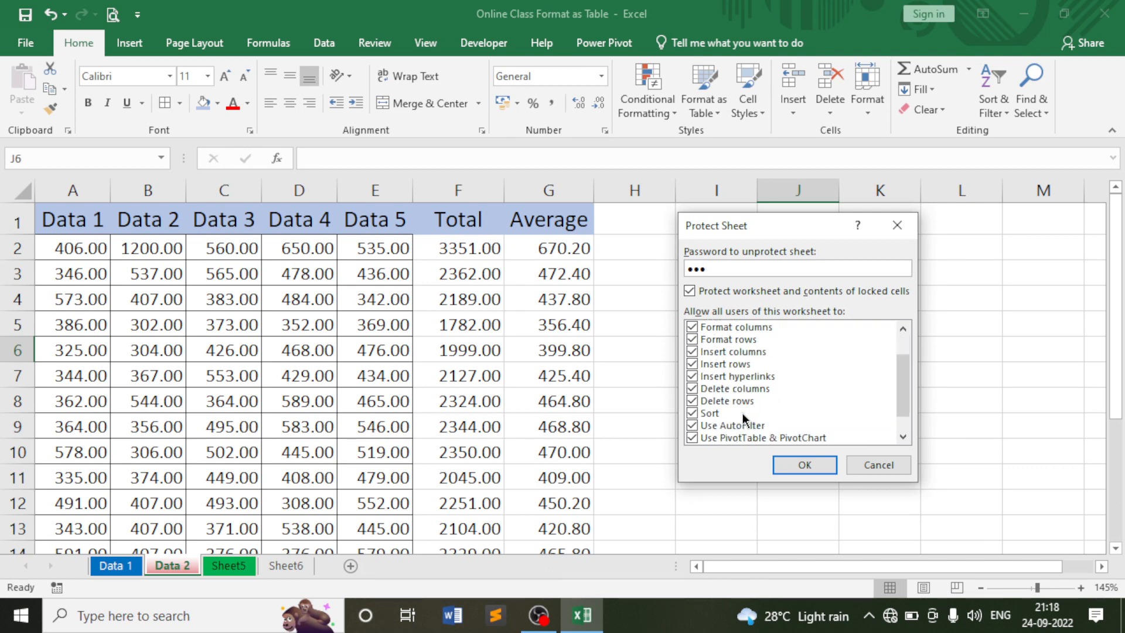
{"action": "scroll", "coordinate": [744, 413], "scroll_direction": "up", "scroll_amount": 1}
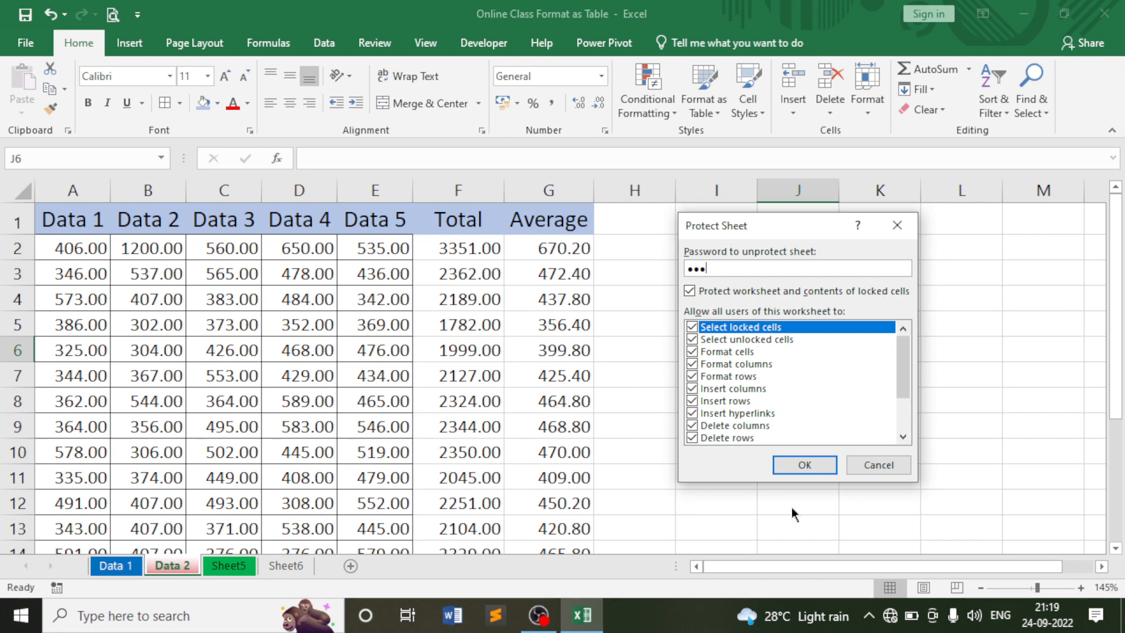
{"action": "left_click", "coordinate": [815, 465]}
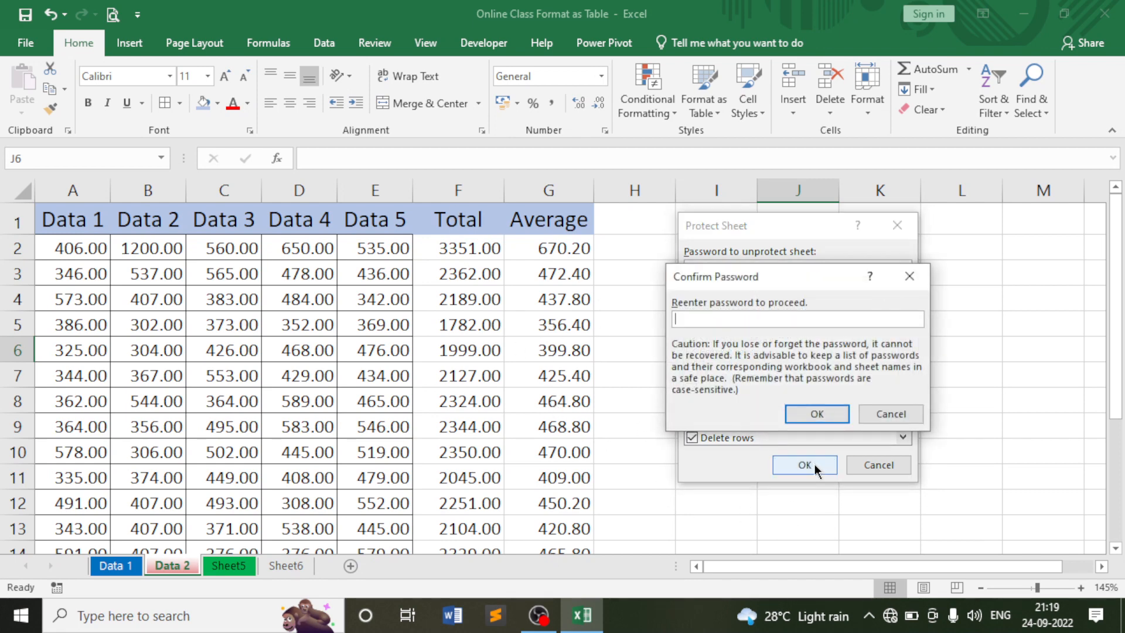
{"action": "left_click", "coordinate": [817, 414]}
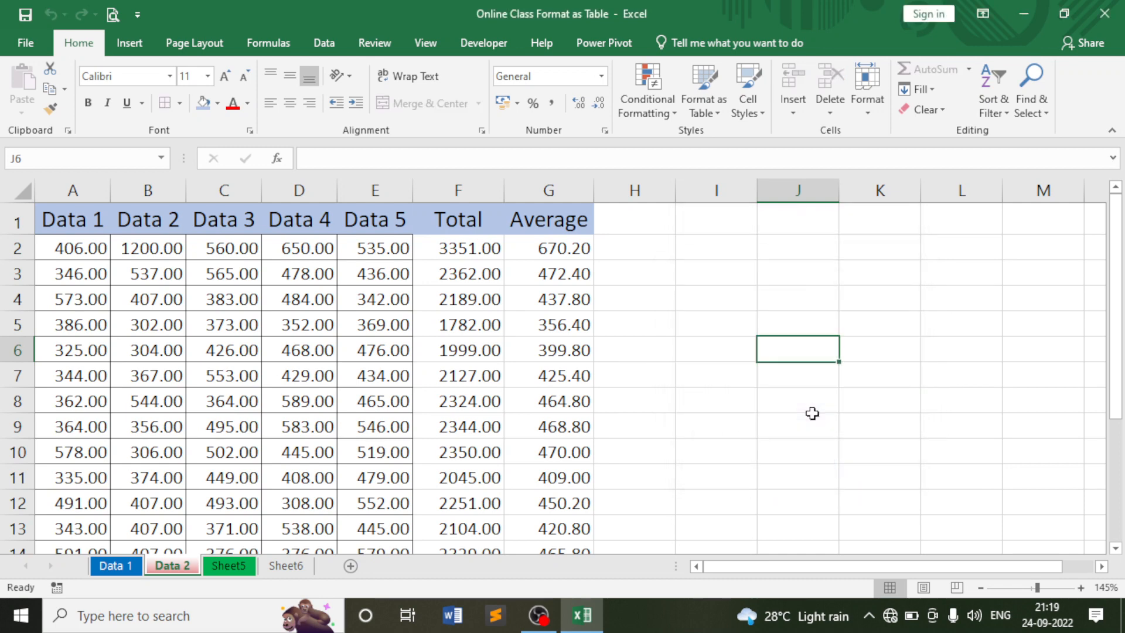
Try editing empty cell I3 and the locked Total formula in F2, dismissing the protection warnings.
{"action": "left_click", "coordinate": [699, 305]}
{"action": "left_click", "coordinate": [714, 278]}
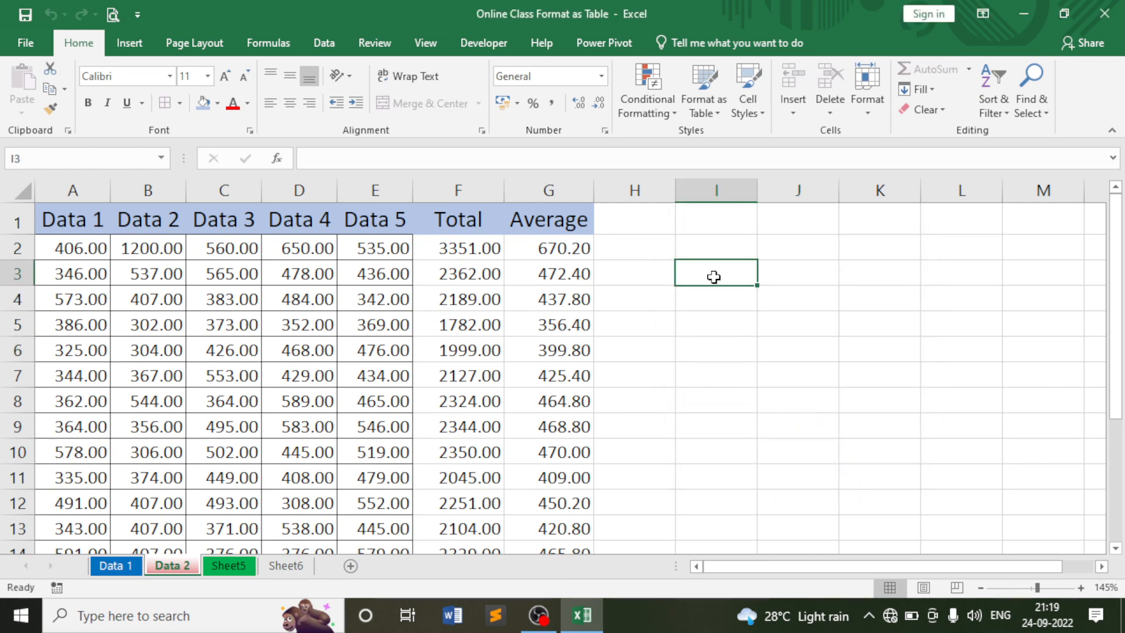
{"action": "double_click", "coordinate": [714, 277]}
{"action": "key", "text": "Return"}
{"action": "left_click", "coordinate": [463, 249]}
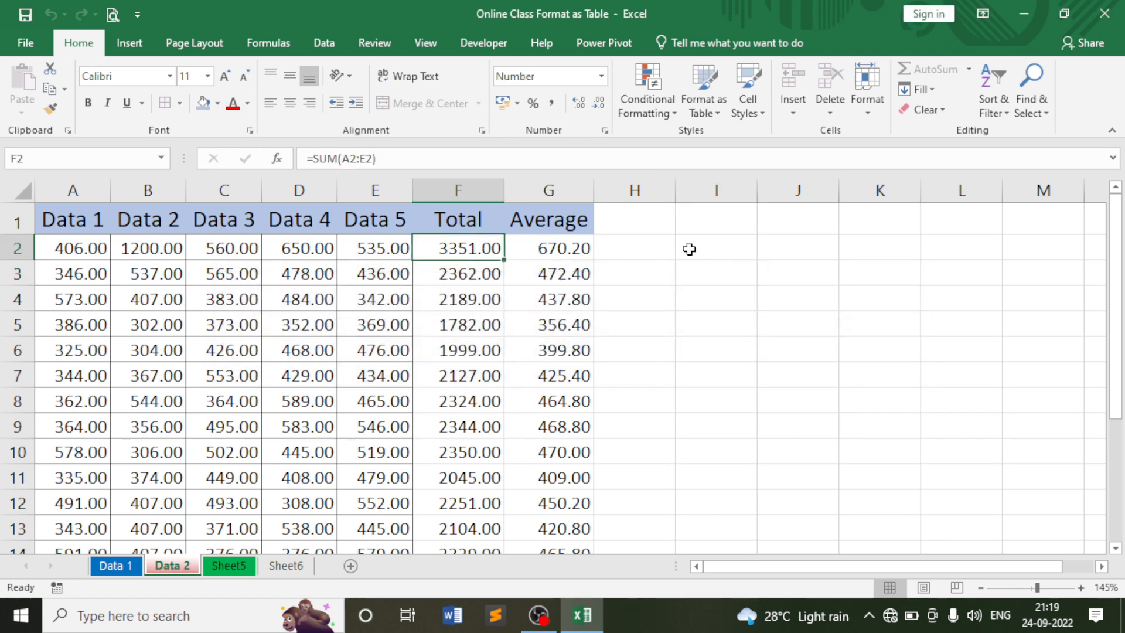
{"action": "key", "text": "Delete"}
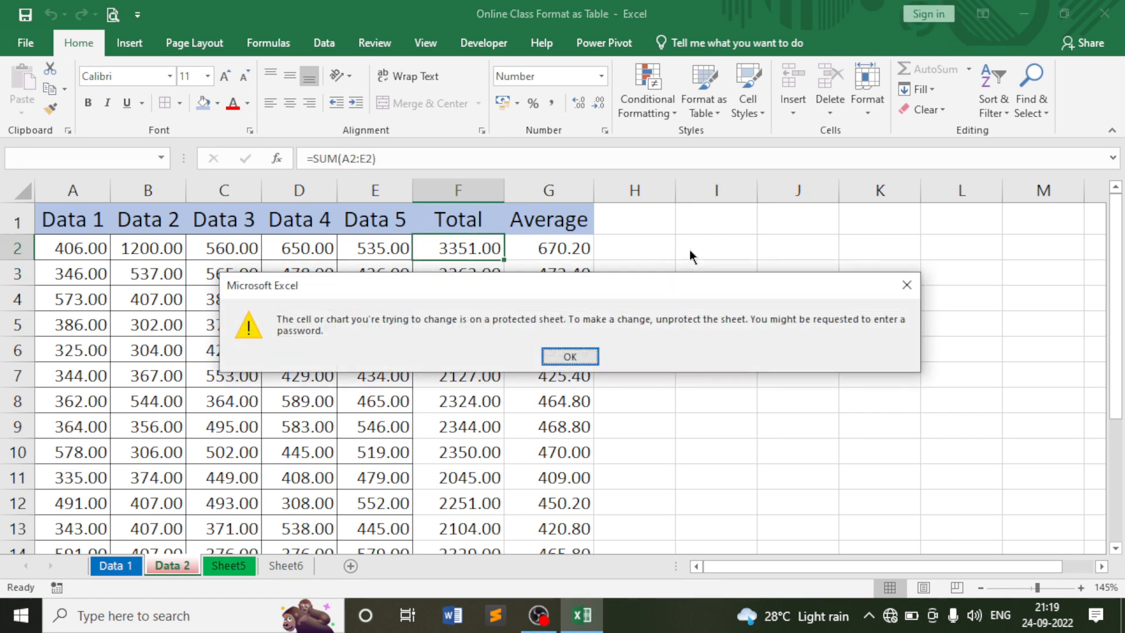
{"action": "key", "text": "Return"}
Enter 1200 in D2, then confirm the F2 Total formula still refuses deletion.
{"action": "left_click", "coordinate": [286, 249]}
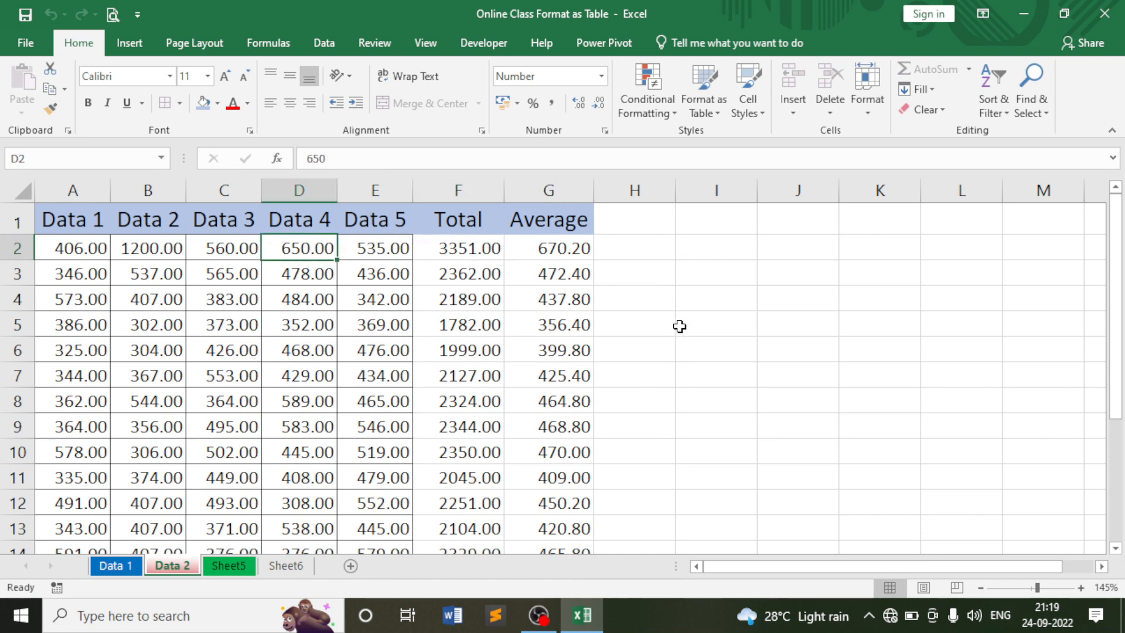
{"action": "type", "text": "1200"}
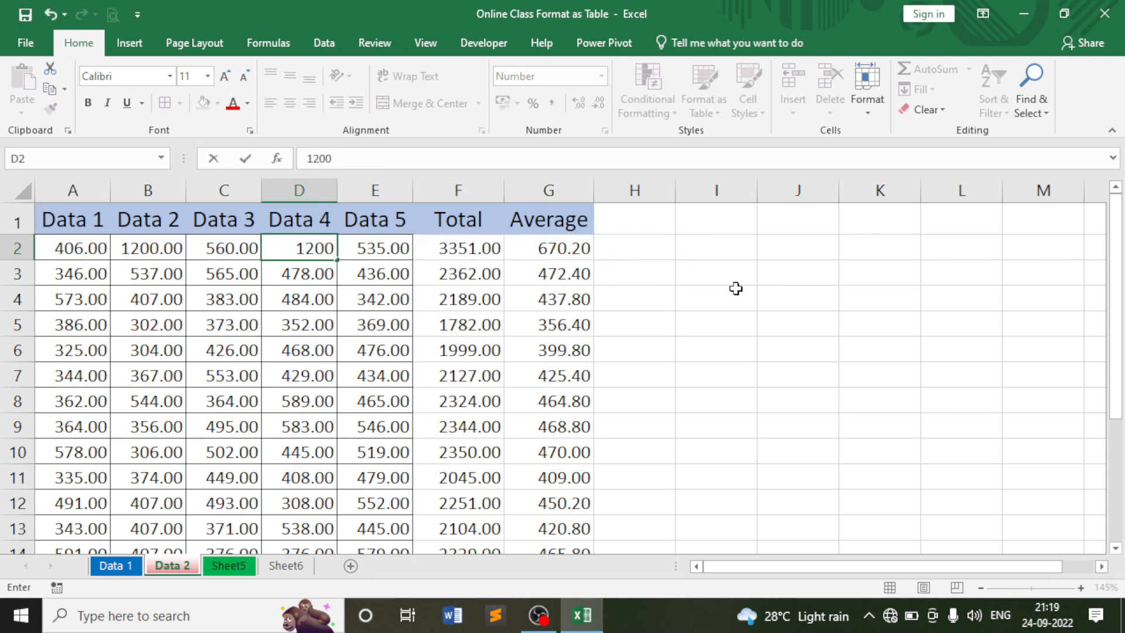
{"action": "key", "text": "Return"}
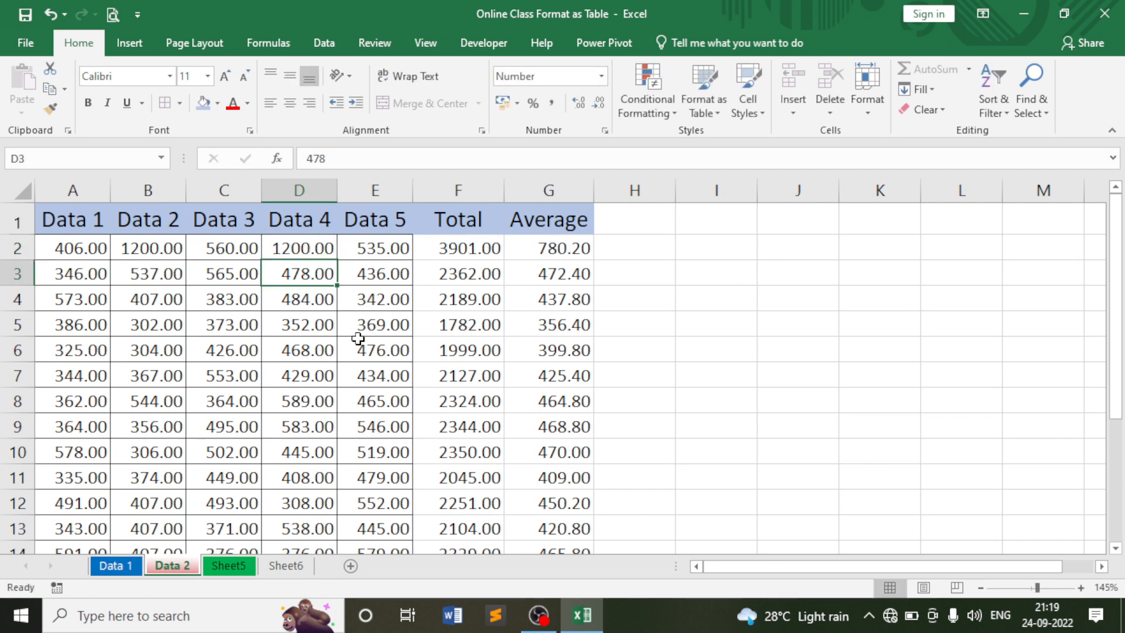
{"action": "left_click", "coordinate": [472, 247]}
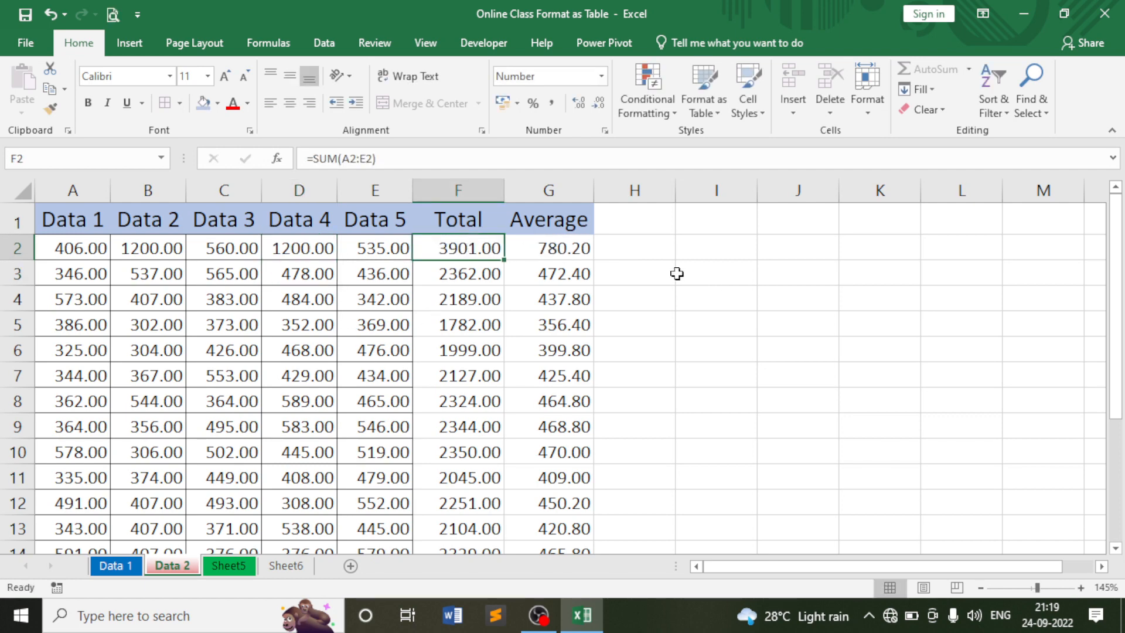
{"action": "key", "text": "Delete"}
{"action": "key", "text": "Return"}
Check the recalculated Total and Average formulas in F2, G2, F3 and G5.
{"action": "left_click", "coordinate": [574, 252]}
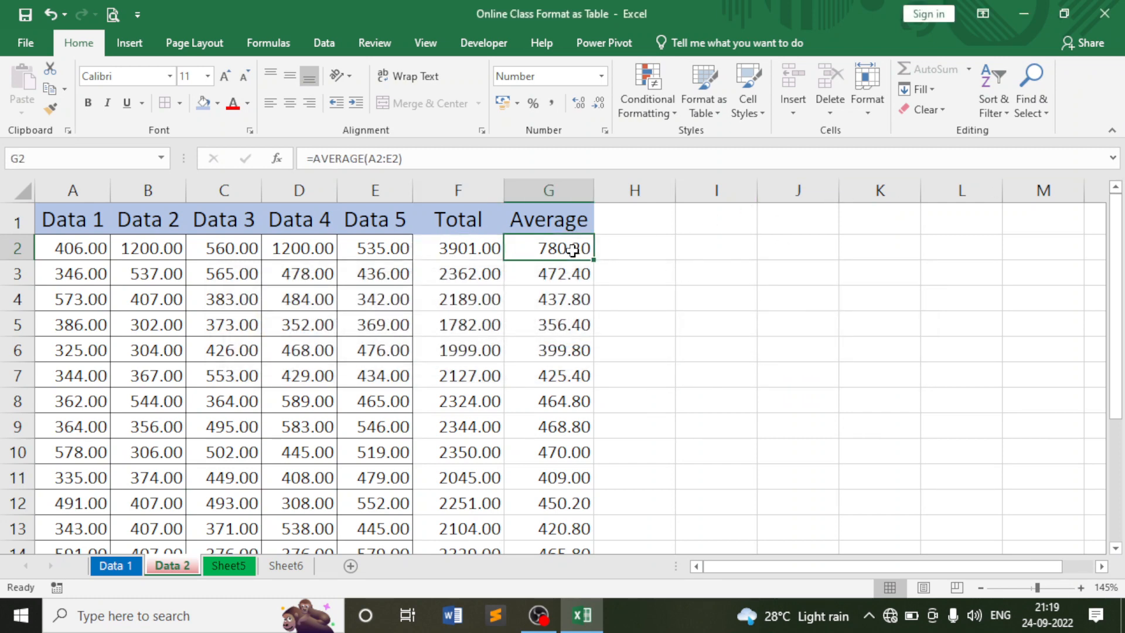
{"action": "left_click", "coordinate": [558, 320]}
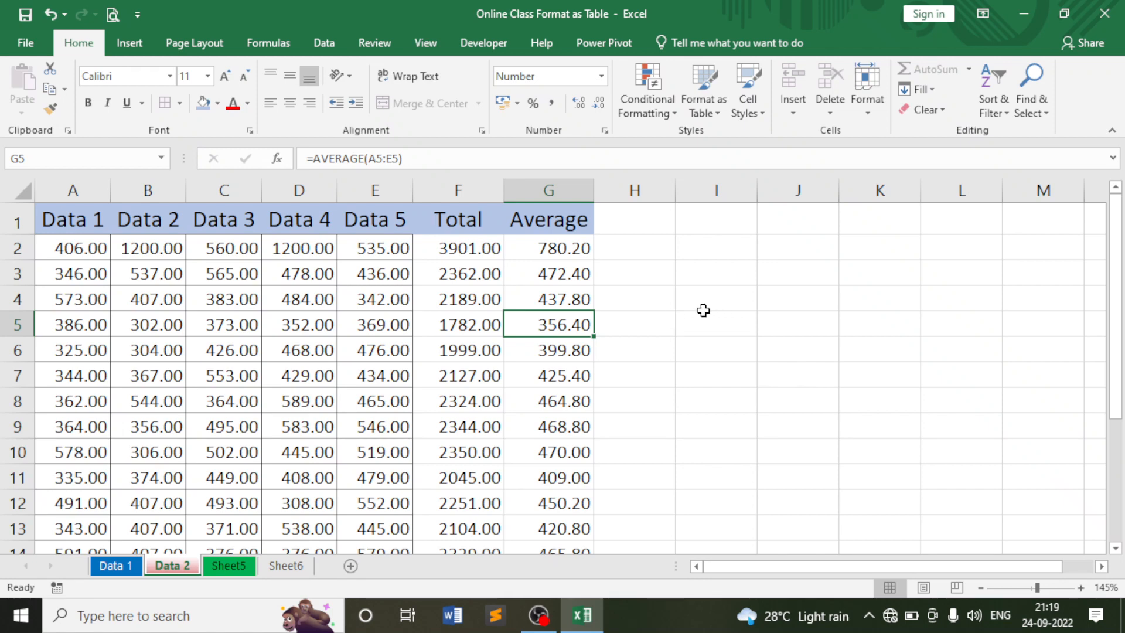
{"action": "left_click", "coordinate": [472, 243]}
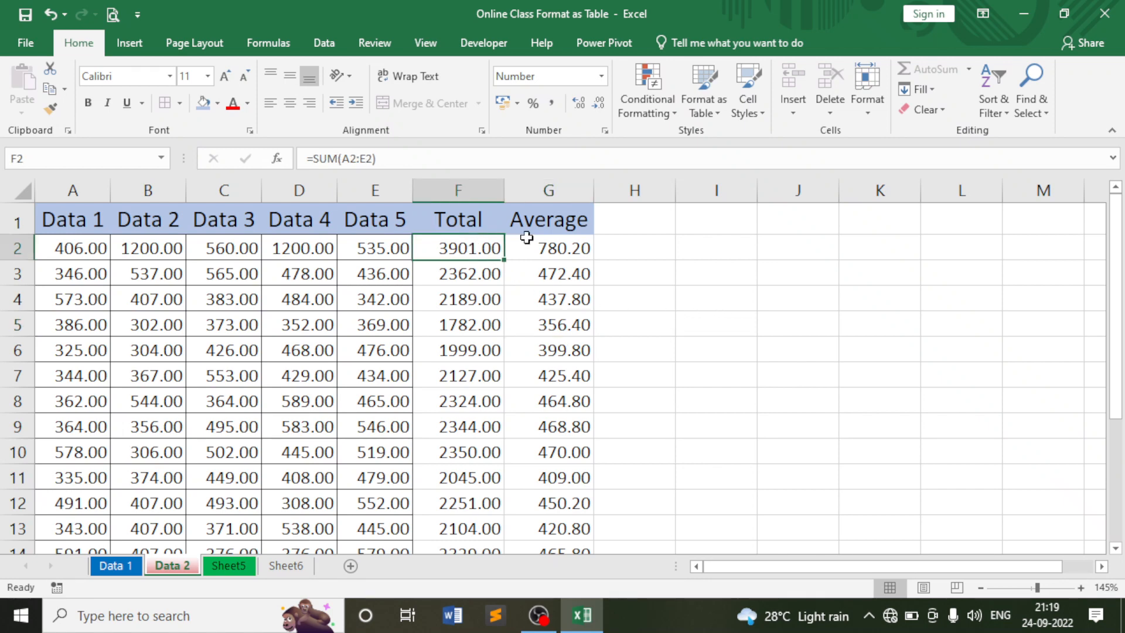
{"action": "left_click", "coordinate": [529, 242]}
{"action": "left_click", "coordinate": [461, 267]}
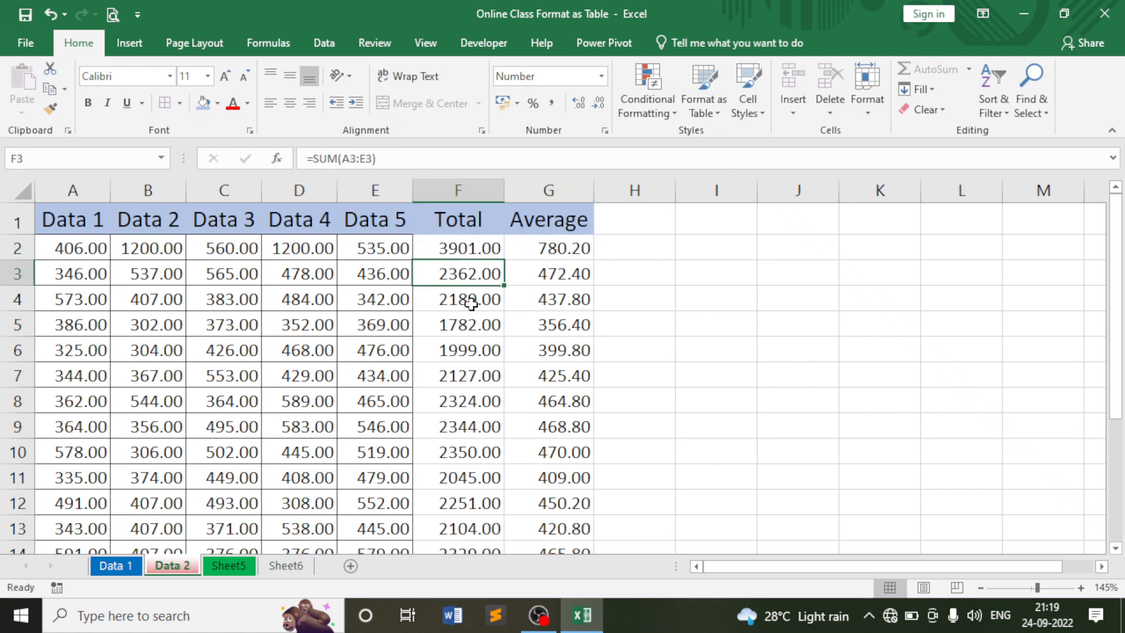
{"action": "left_click", "coordinate": [466, 252]}
{"action": "left_click", "coordinate": [653, 258]}
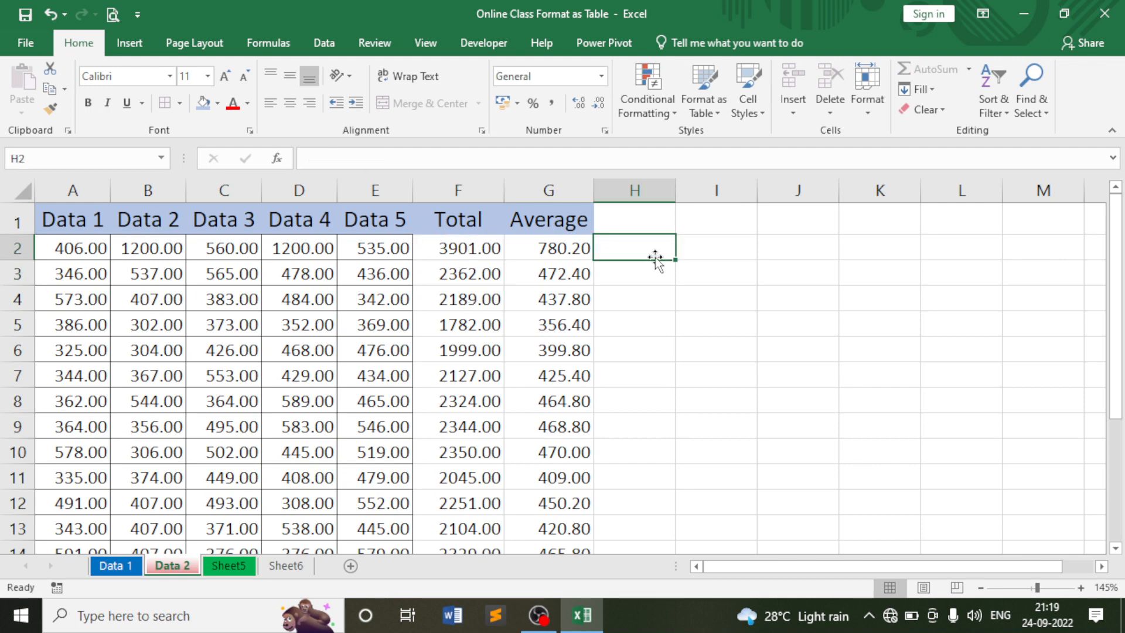
Unprotect the Data 2 sheet by entering its password.
{"action": "left_click", "coordinate": [867, 107]}
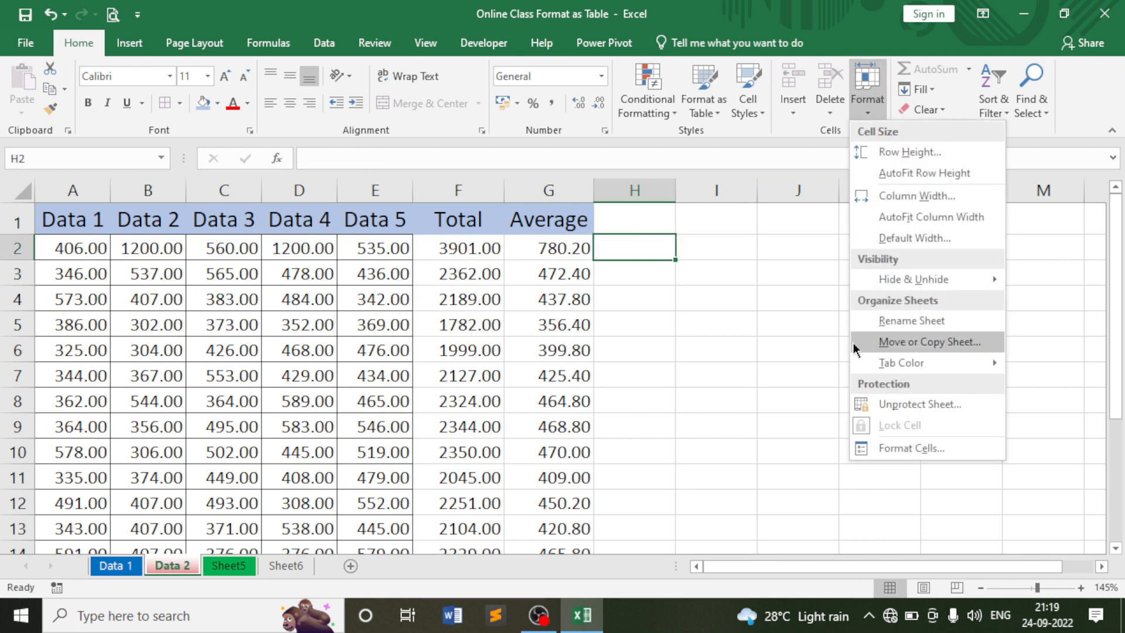
{"action": "left_click", "coordinate": [891, 404]}
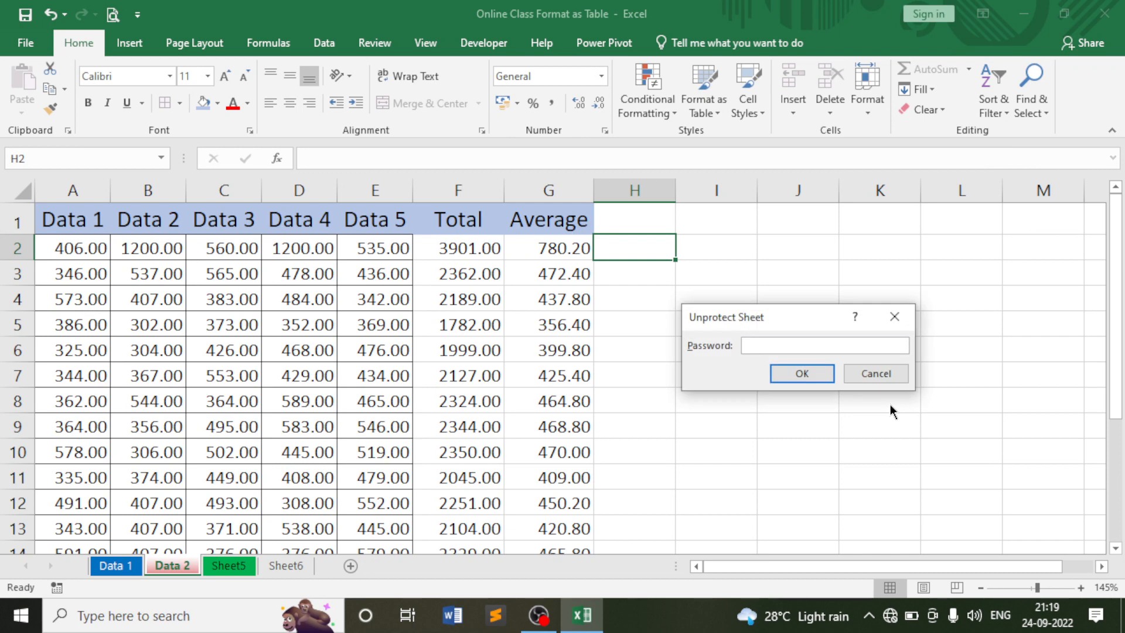
{"action": "type", "text": "123"}
{"action": "left_click", "coordinate": [798, 371]}
{"action": "left_click", "coordinate": [755, 355]}
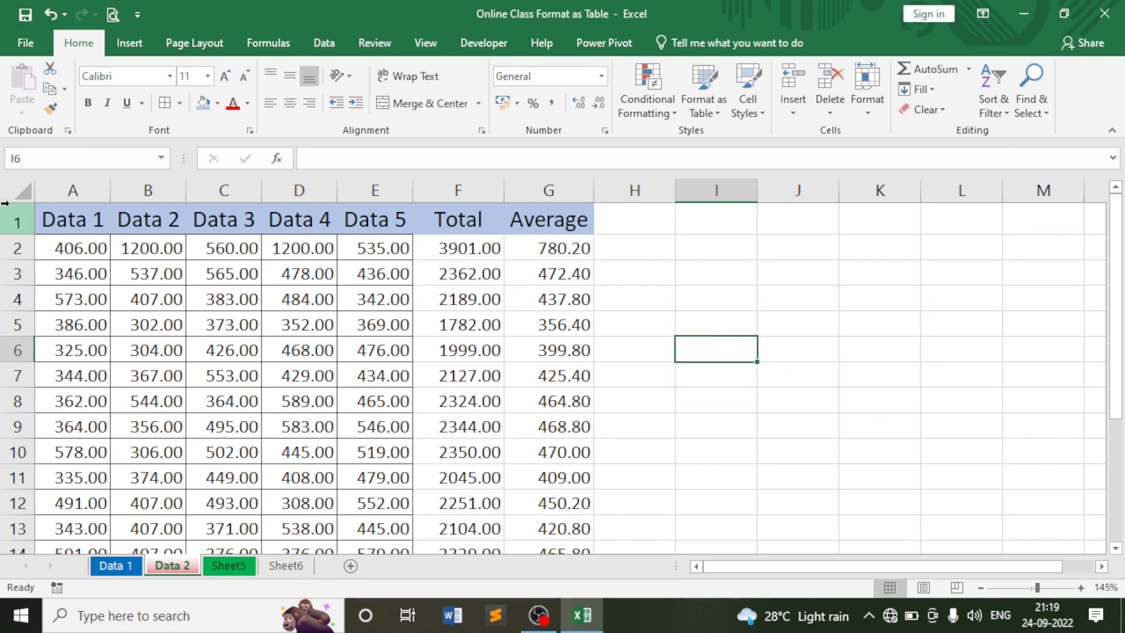
Select the whole sheet and toggle Lock Cell off and back on.
{"action": "left_click", "coordinate": [16, 187]}
{"action": "left_click", "coordinate": [867, 94]}
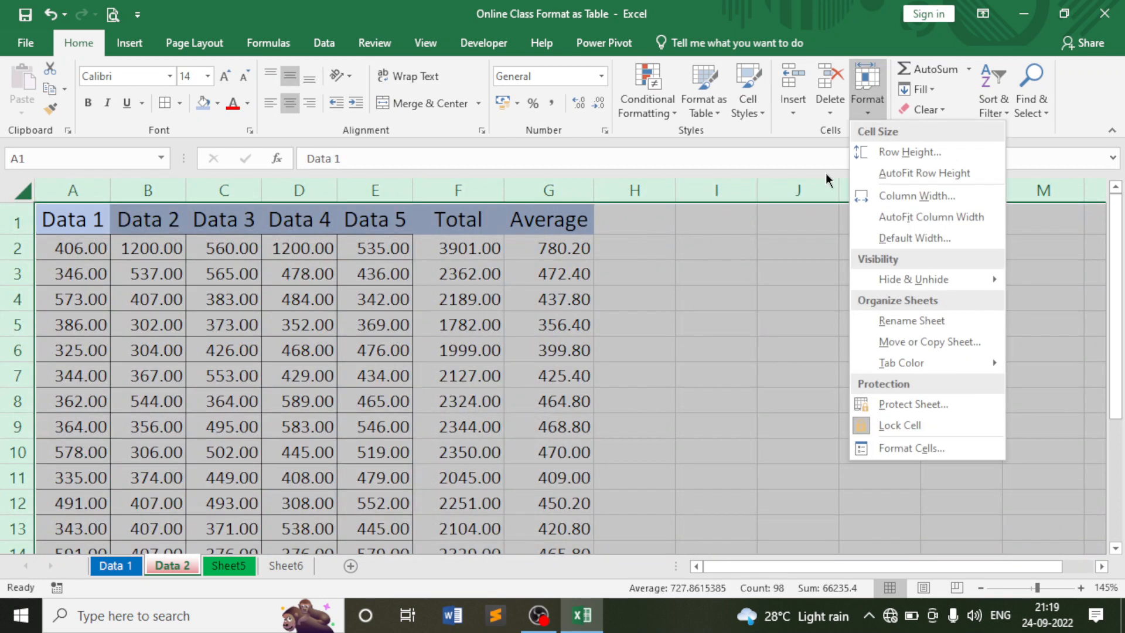
{"action": "left_click", "coordinate": [899, 425]}
{"action": "left_click", "coordinate": [867, 94]}
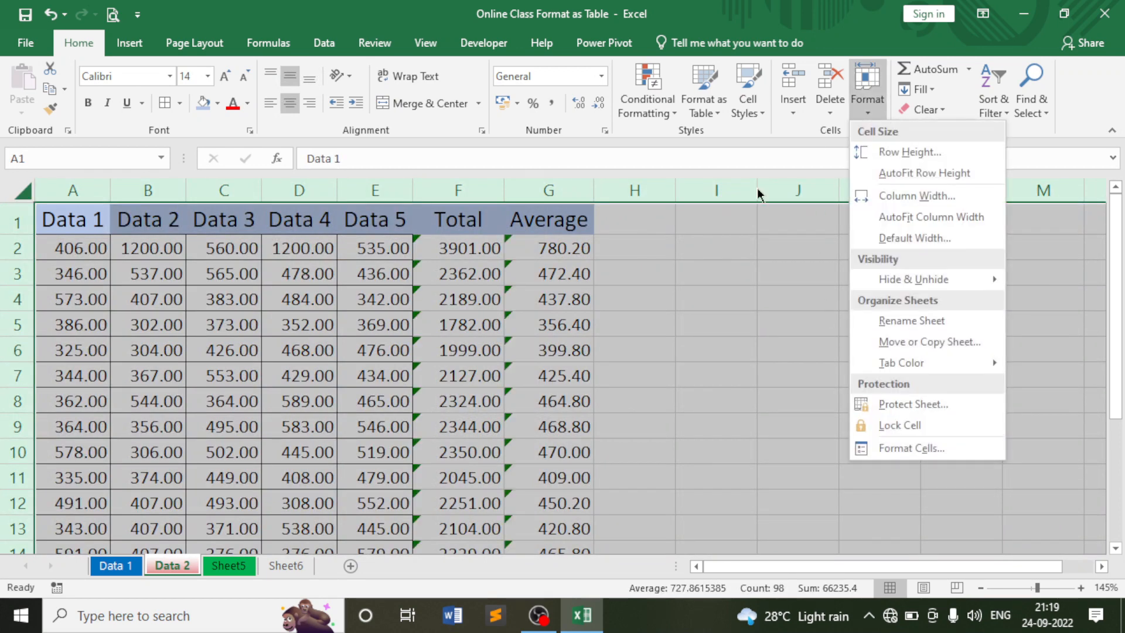
{"action": "left_click", "coordinate": [881, 426]}
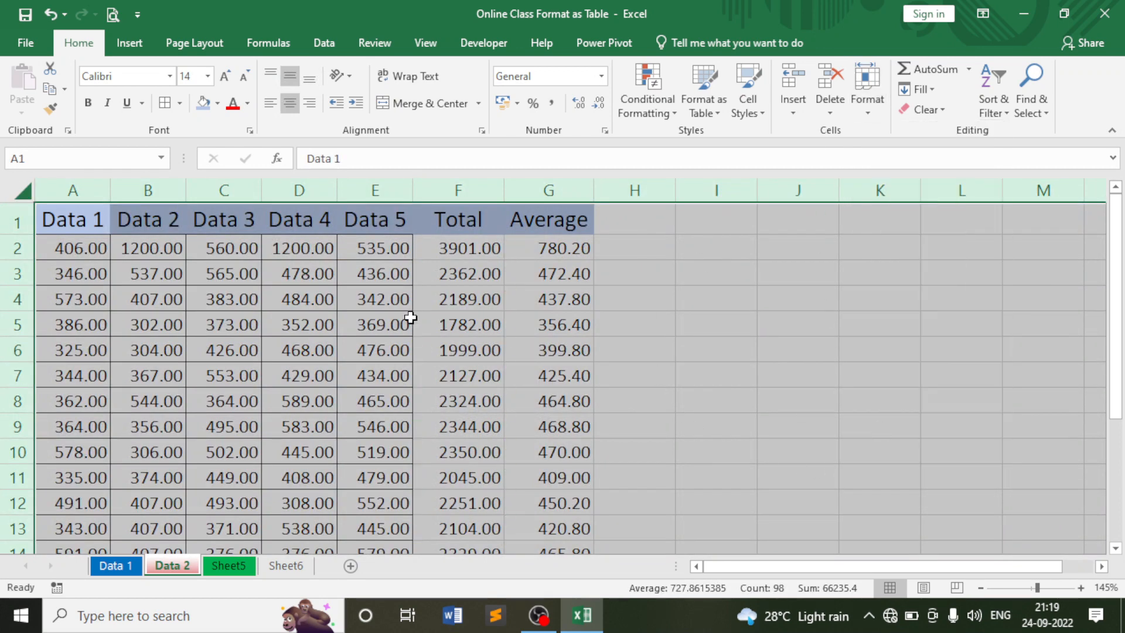
{"action": "left_click", "coordinate": [676, 319]}
{"action": "key", "text": "Left"}
{"action": "key", "text": "Left"}
{"action": "key", "text": "Left"}
{"action": "key", "text": "Left"}
{"action": "key", "text": "Left"}
{"action": "key", "text": "Left"}
{"action": "key", "text": "Left"}
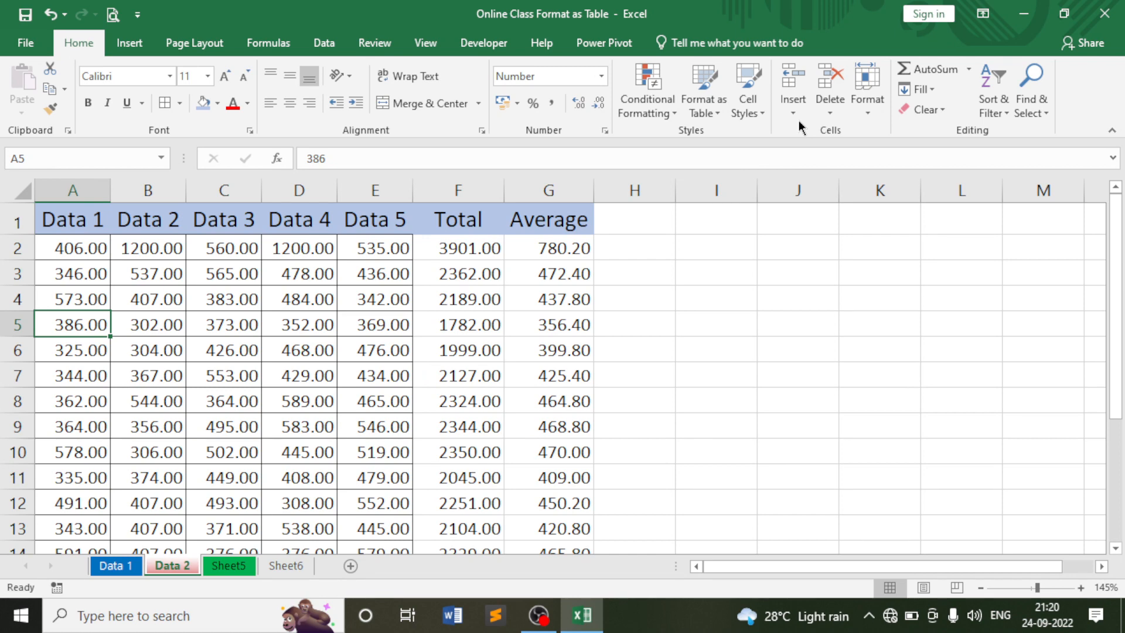
Check the Format protection options without changing anything and bring the screen recorder forward.
{"action": "left_click", "coordinate": [873, 96]}
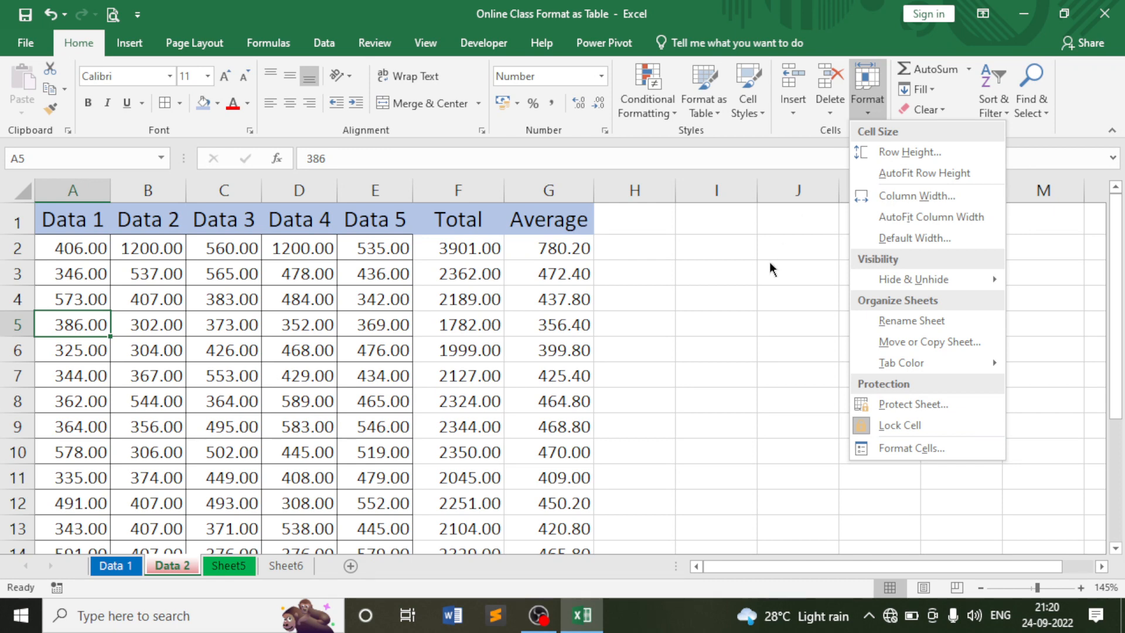
{"action": "left_click", "coordinate": [711, 283]}
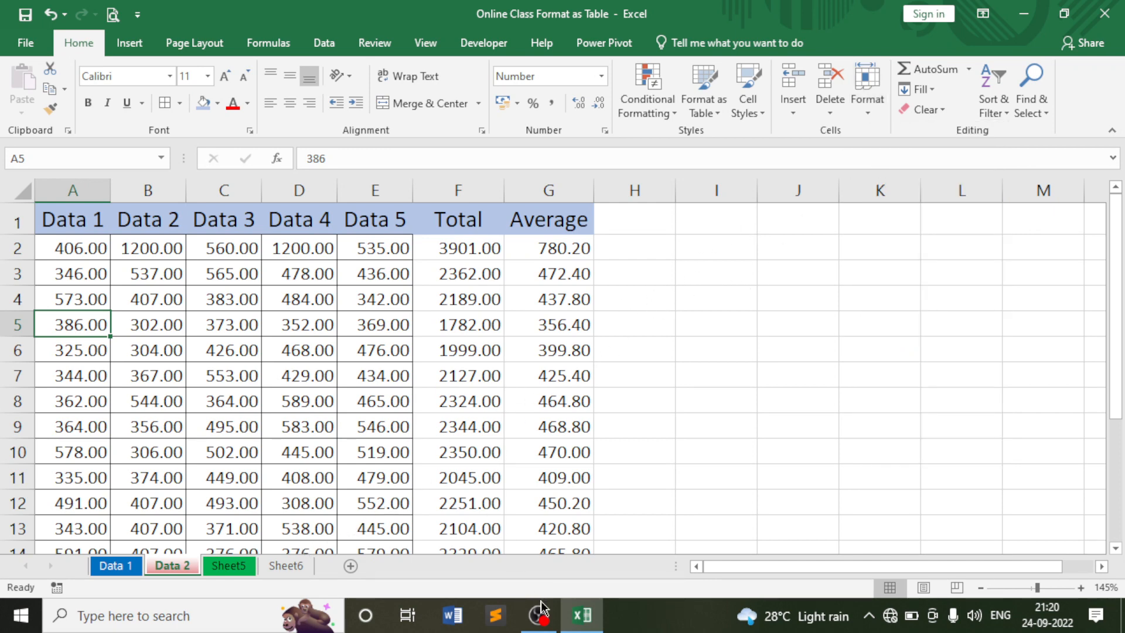
{"action": "left_click", "coordinate": [538, 623]}
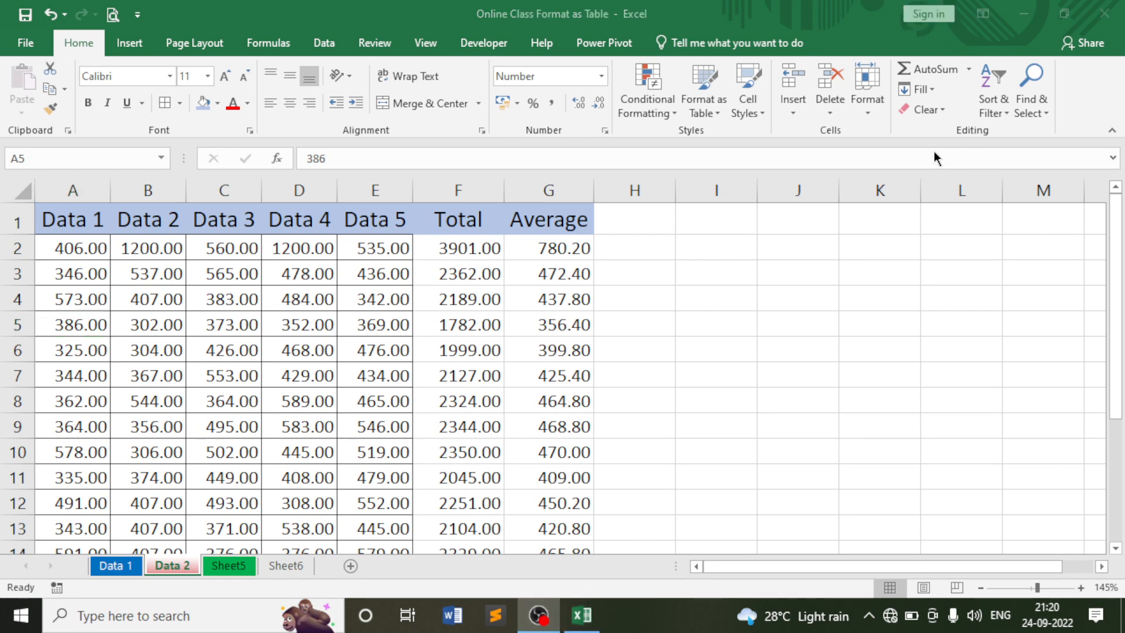